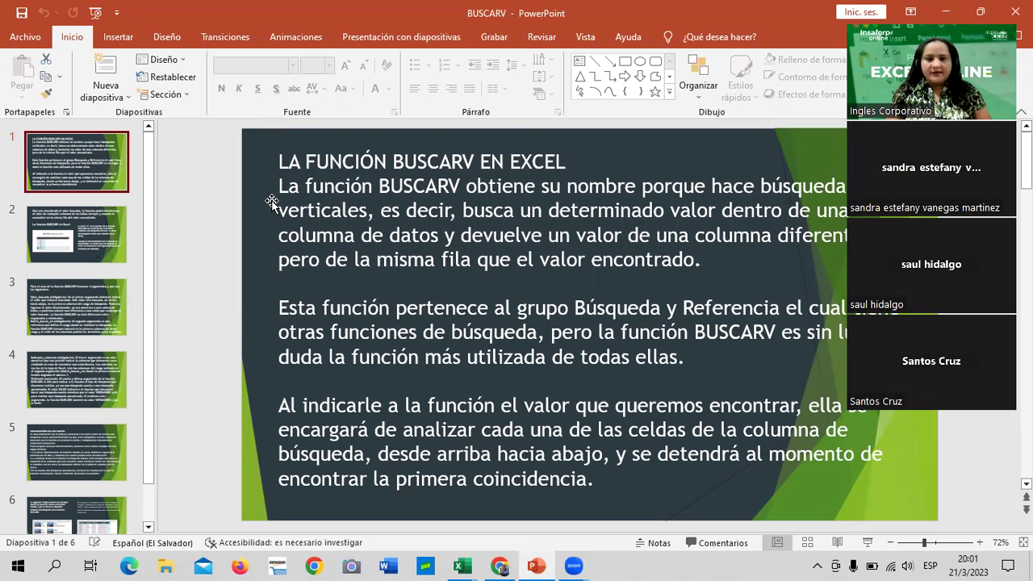
# Flip through the BUSCARV presentation from slide 2 to slide 5 and back to the first slide
pyautogui.click(77, 233)
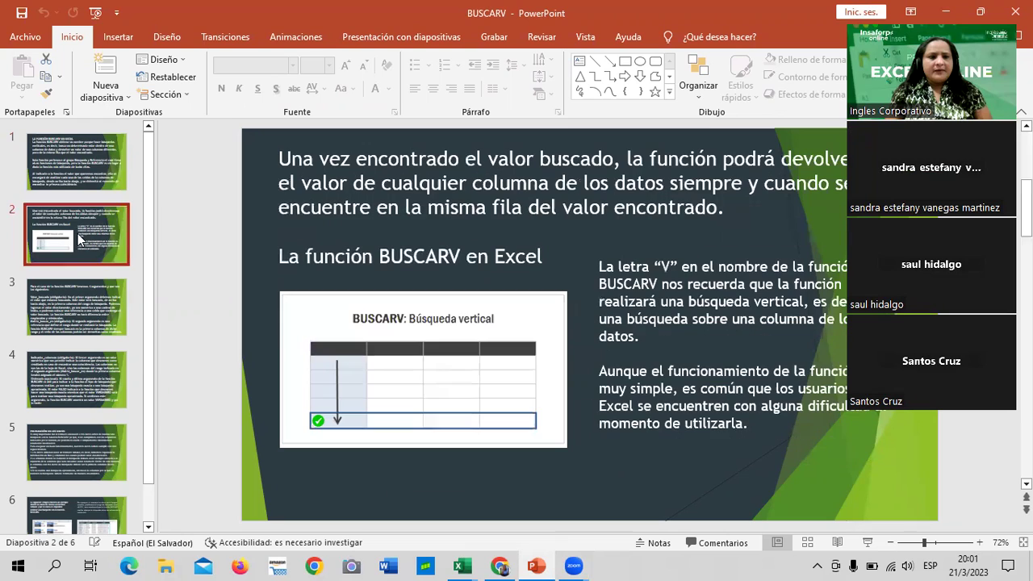
pyautogui.click(83, 296)
pyautogui.click(86, 365)
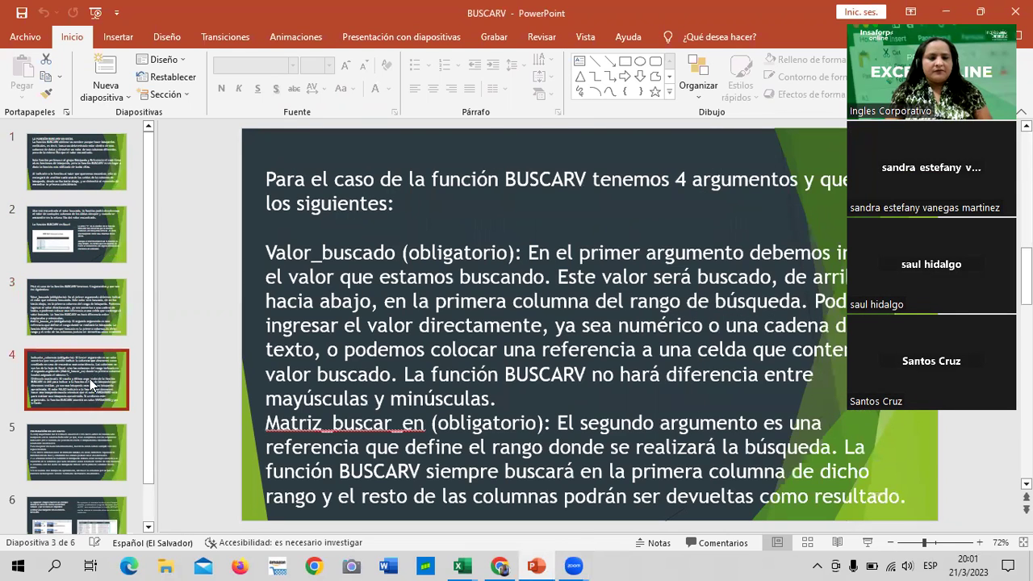
pyautogui.click(88, 442)
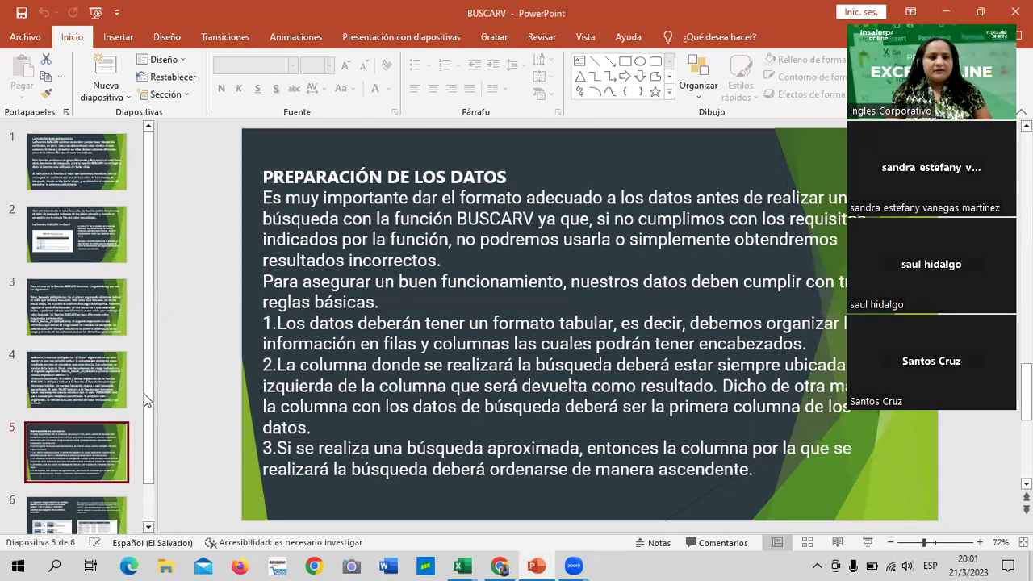
pyautogui.moveTo(145, 419); pyautogui.dragTo(143, 460)
pyautogui.click(88, 347)
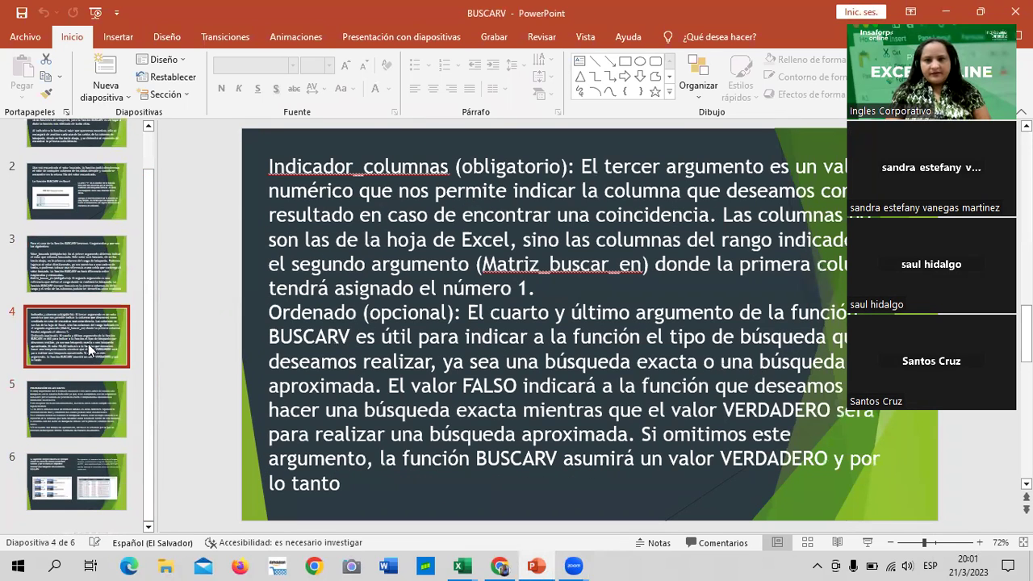
pyautogui.click(86, 270)
pyautogui.click(76, 197)
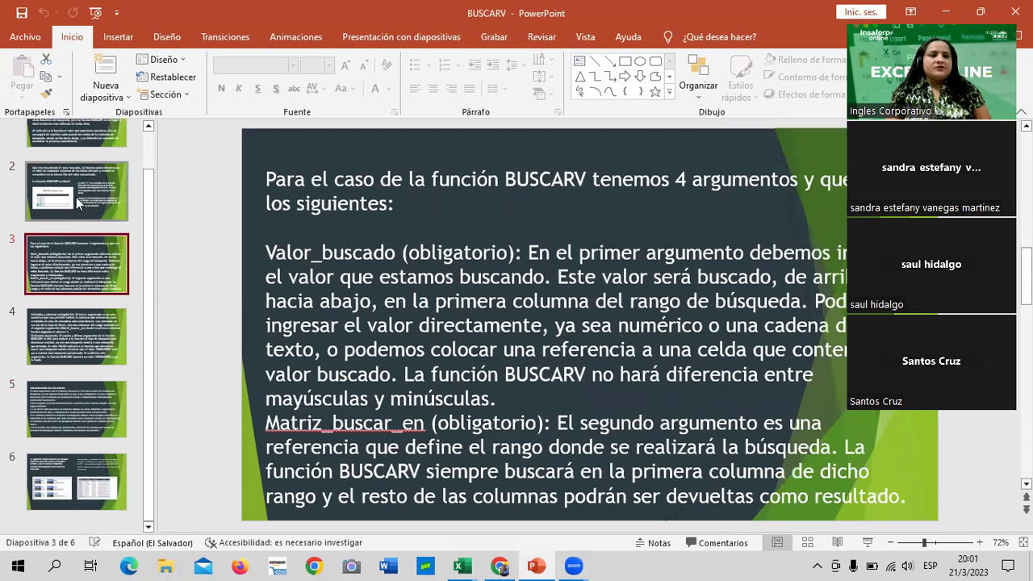
pyautogui.scroll(1, 147, 166)
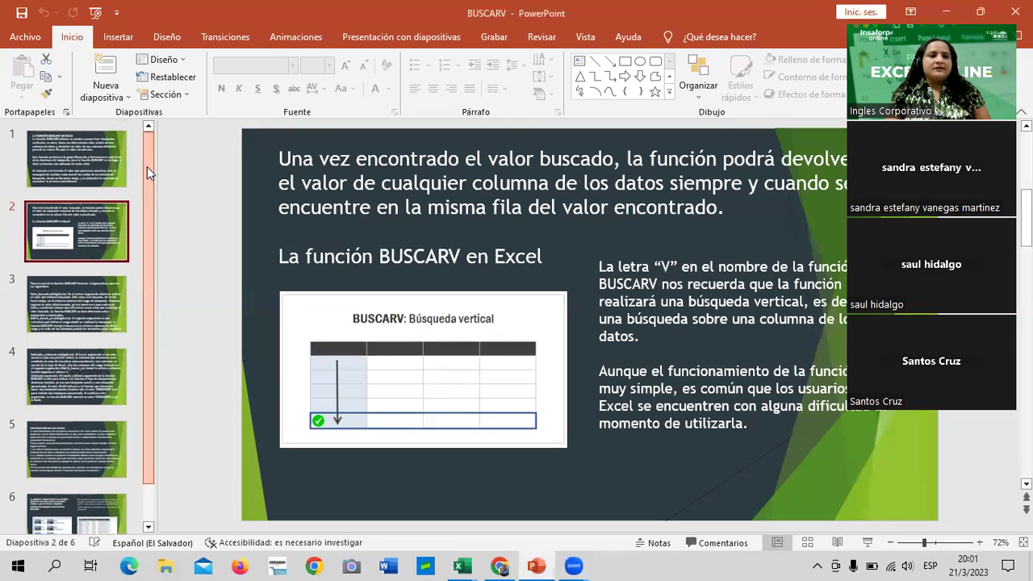
pyautogui.click(113, 174)
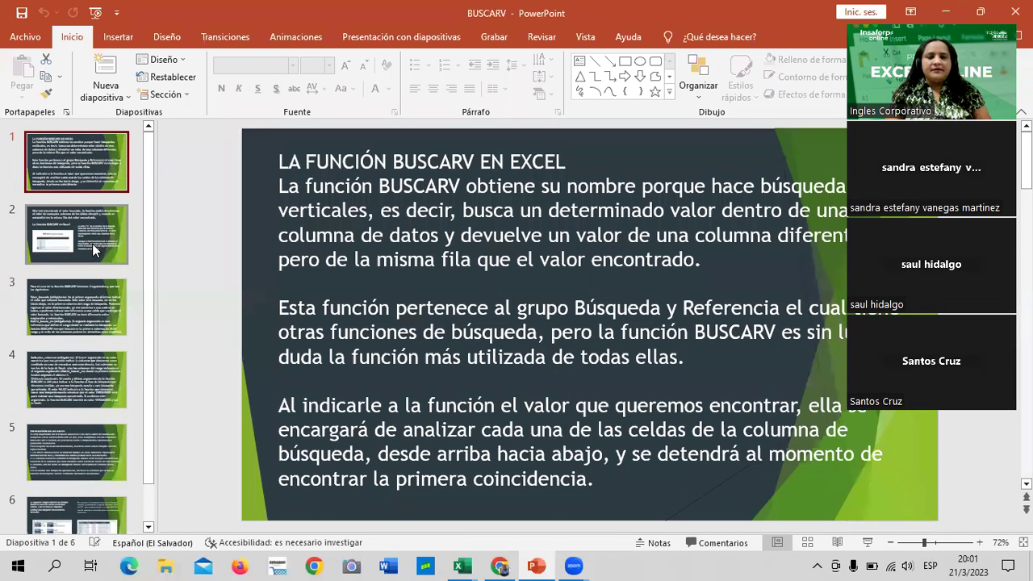
pyautogui.click(92, 244)
pyautogui.click(107, 178)
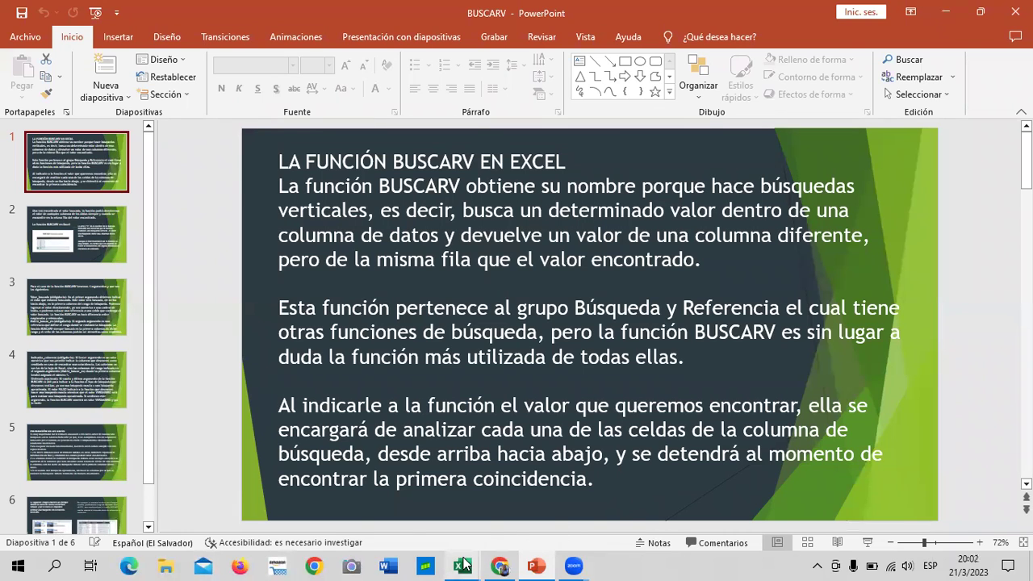
# Bring the Función BuscarV workbook forward, select cell B10, and switch to the Base de Datos sheet
pyautogui.click(388, 507)
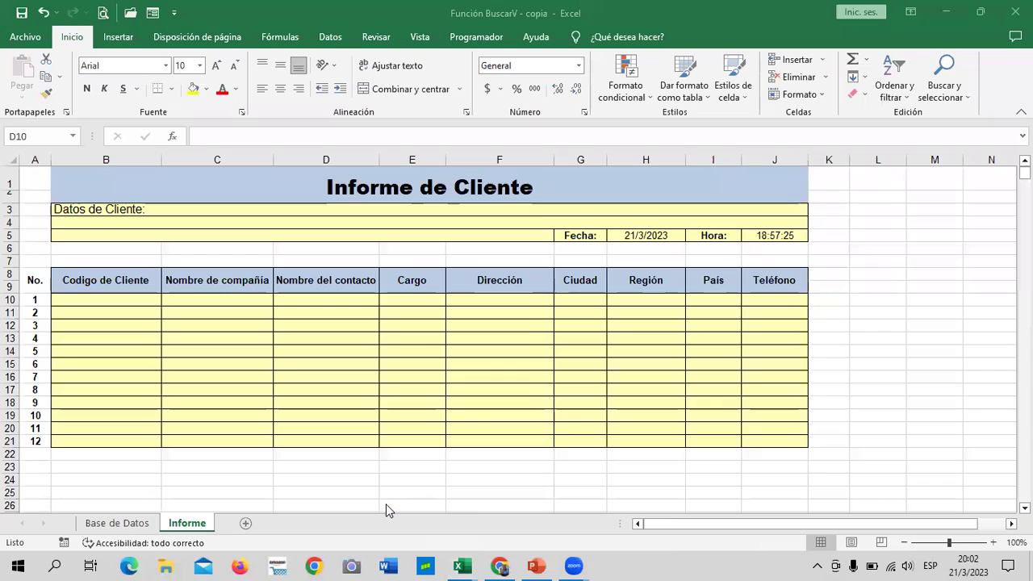
pyautogui.click(655, 282)
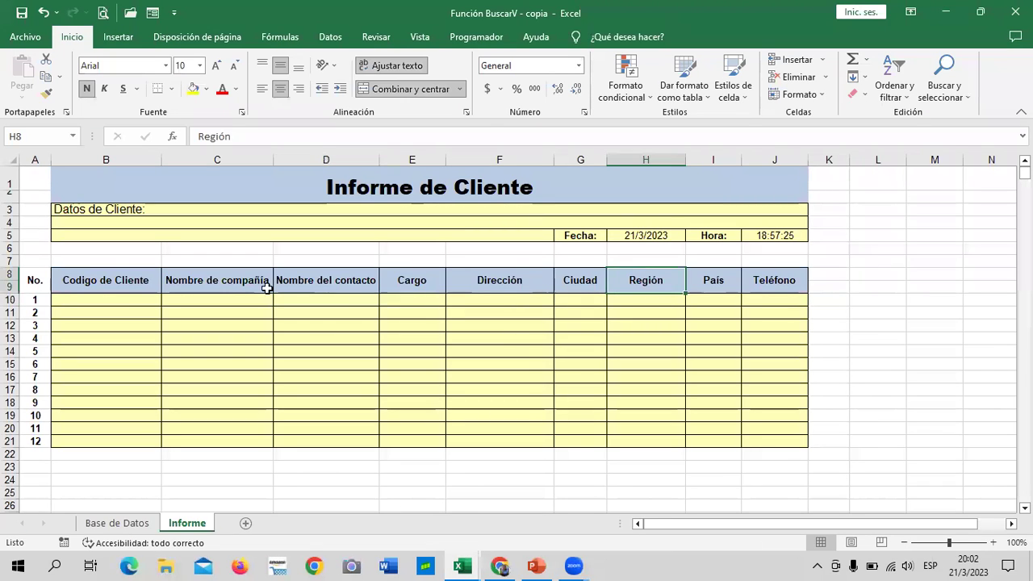
pyautogui.click(129, 302)
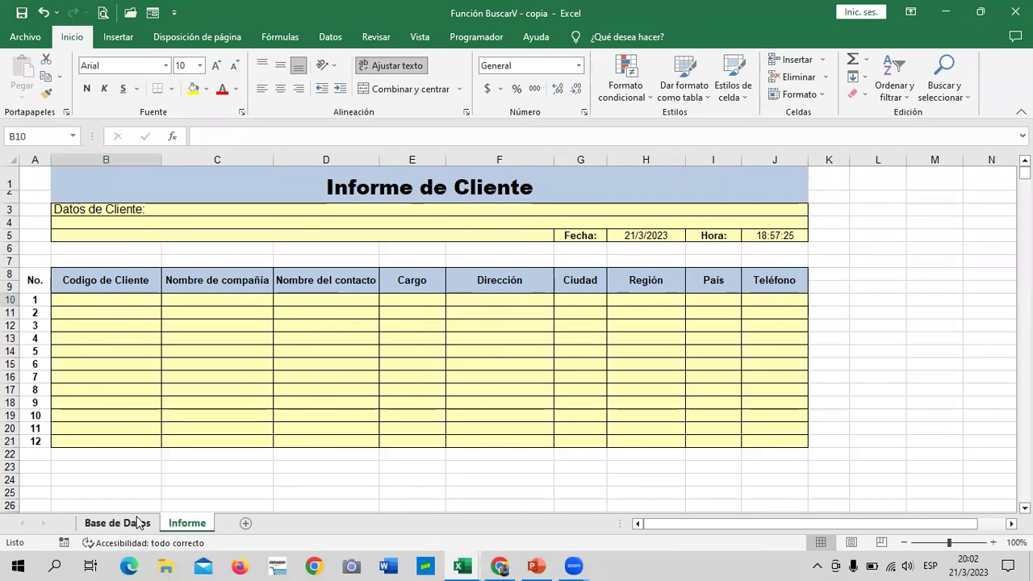
pyautogui.click(136, 525)
# Scroll through the customer records, pointing out the Propietario title in D12, then go back to Informe
pyautogui.scroll(-2, 349, 358)
pyautogui.scroll(-8, 348, 358)
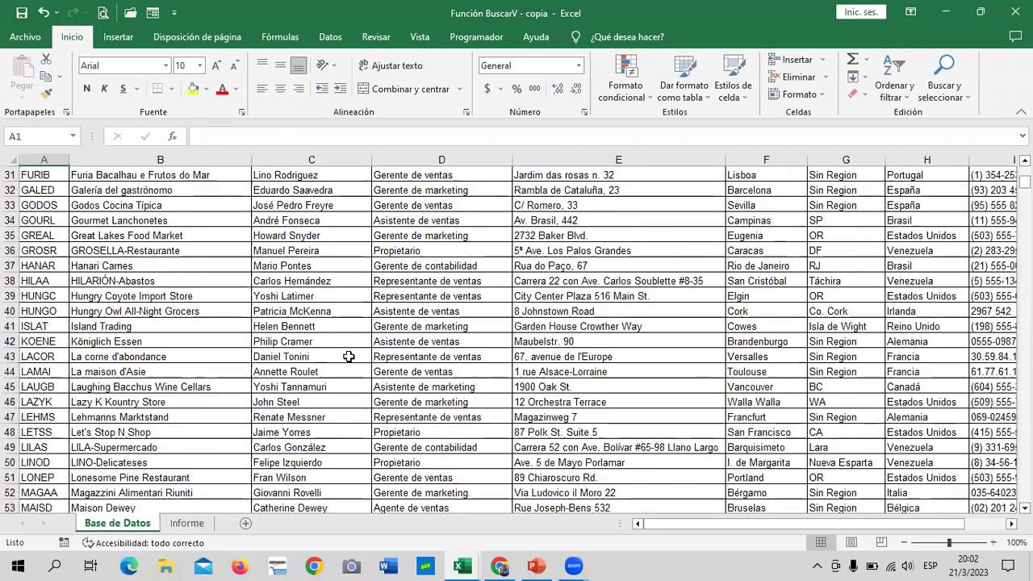
pyautogui.scroll(-15, 348, 359)
pyautogui.scroll(-7, 348, 358)
pyautogui.scroll(4, 349, 360)
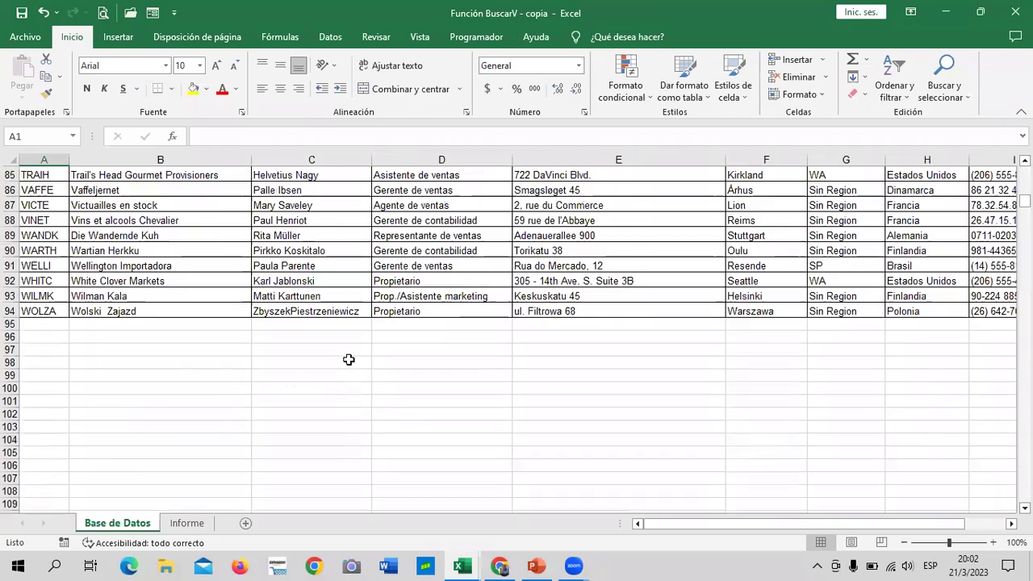
pyautogui.scroll(3, 349, 361)
pyautogui.scroll(9, 348, 361)
pyautogui.scroll(5, 348, 361)
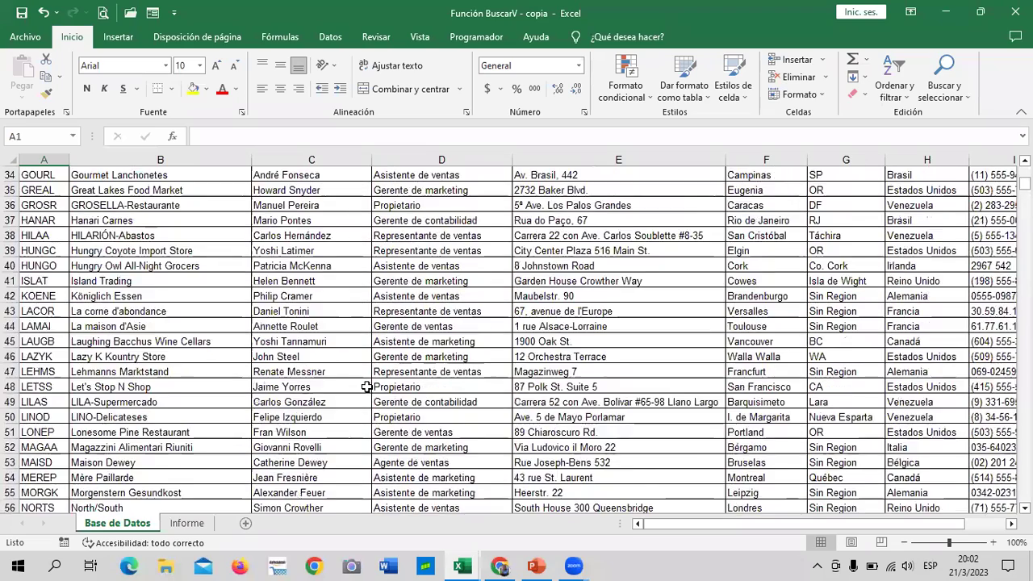
pyautogui.scroll(11, 423, 365)
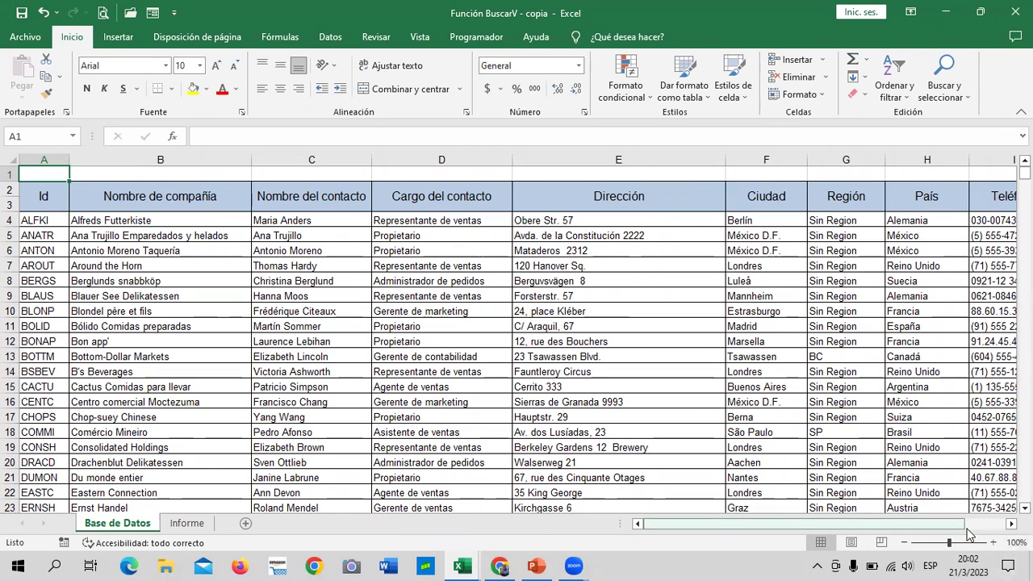
pyautogui.moveTo(964, 526); pyautogui.dragTo(987, 526)
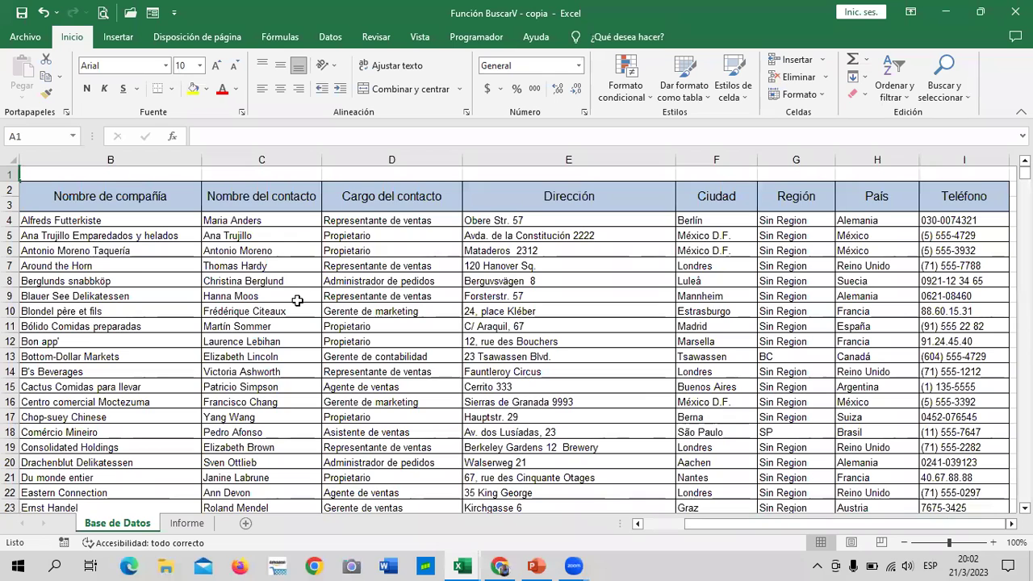
pyautogui.scroll(-3, 481, 322)
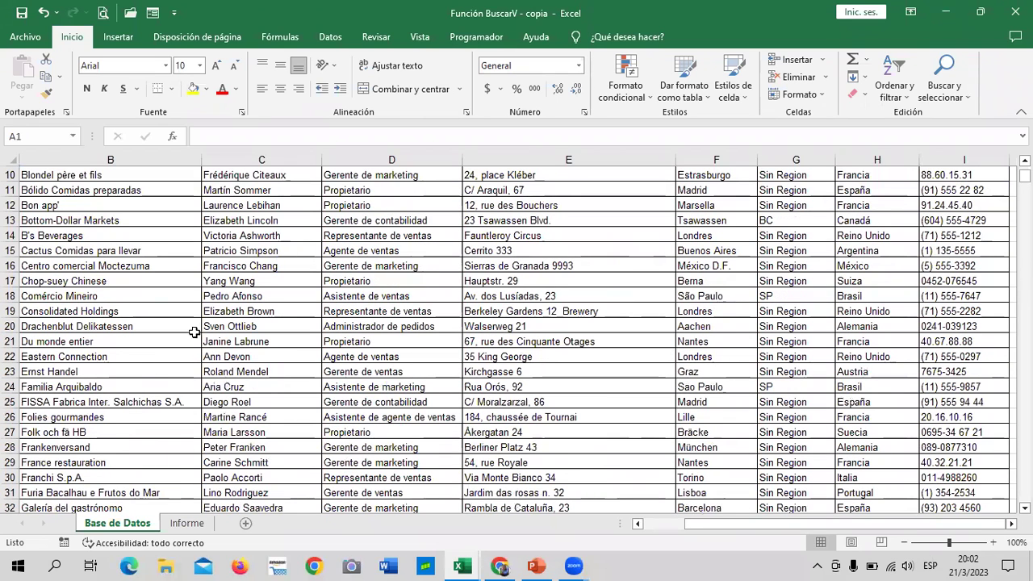
pyautogui.click(323, 206)
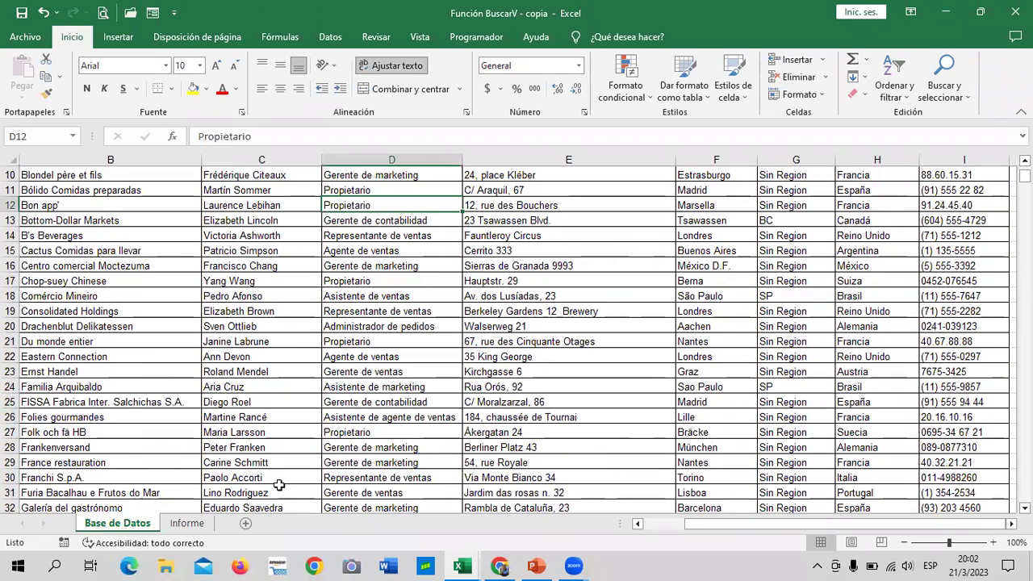
pyautogui.click(193, 525)
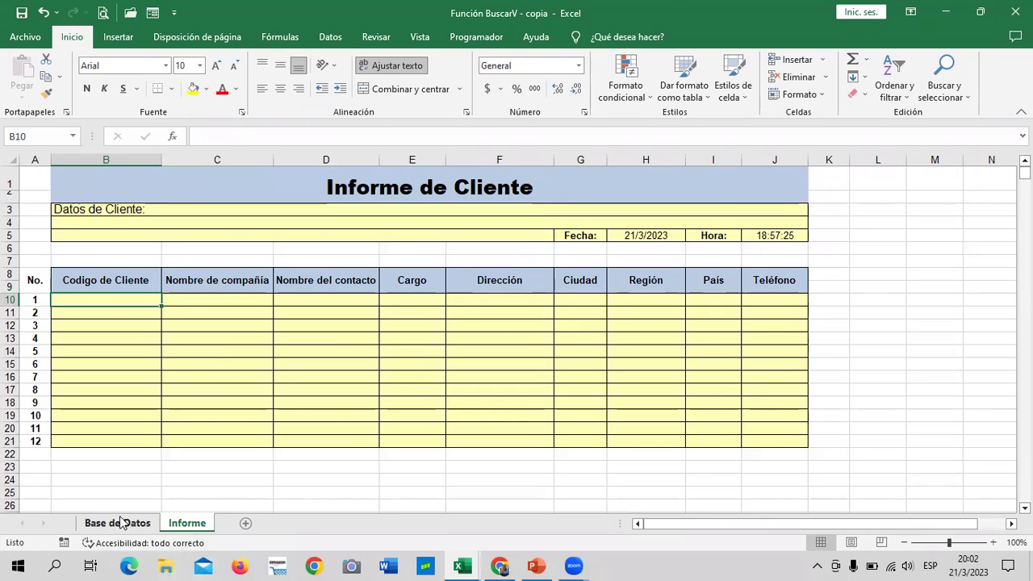
# Walk across the Informe row 10 cells B10–G10 and the Región header H8, then return to PowerPoint
pyautogui.click(223, 299)
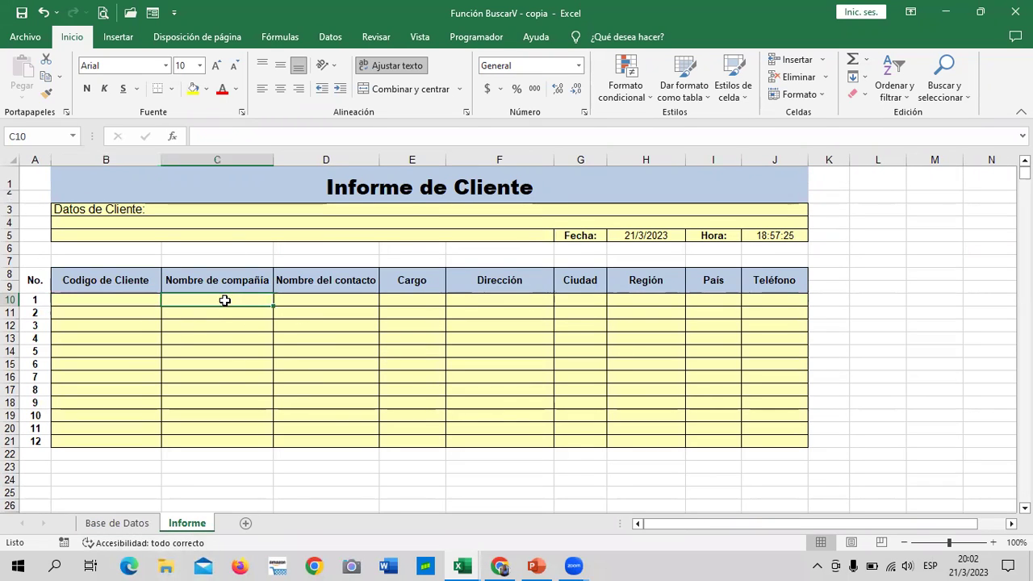
pyautogui.click(342, 302)
pyautogui.click(399, 302)
pyautogui.click(476, 302)
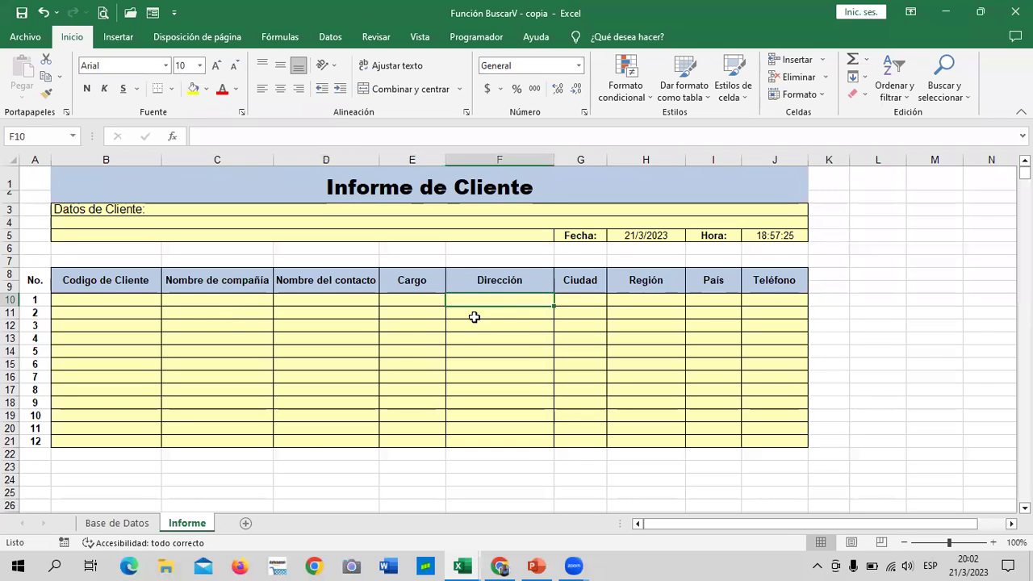
pyautogui.click(146, 309)
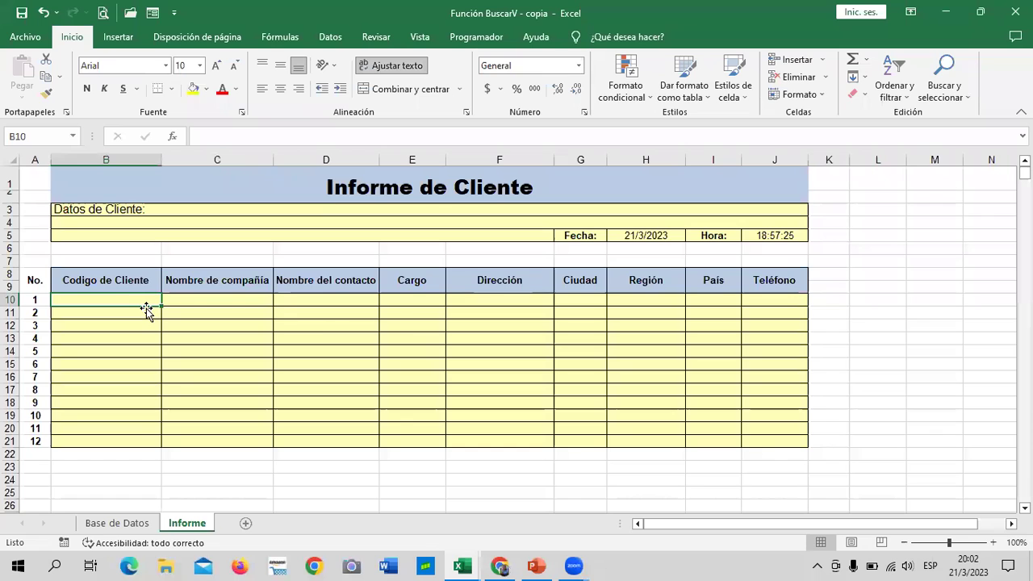
pyautogui.click(413, 300)
pyautogui.click(482, 297)
pyautogui.click(572, 299)
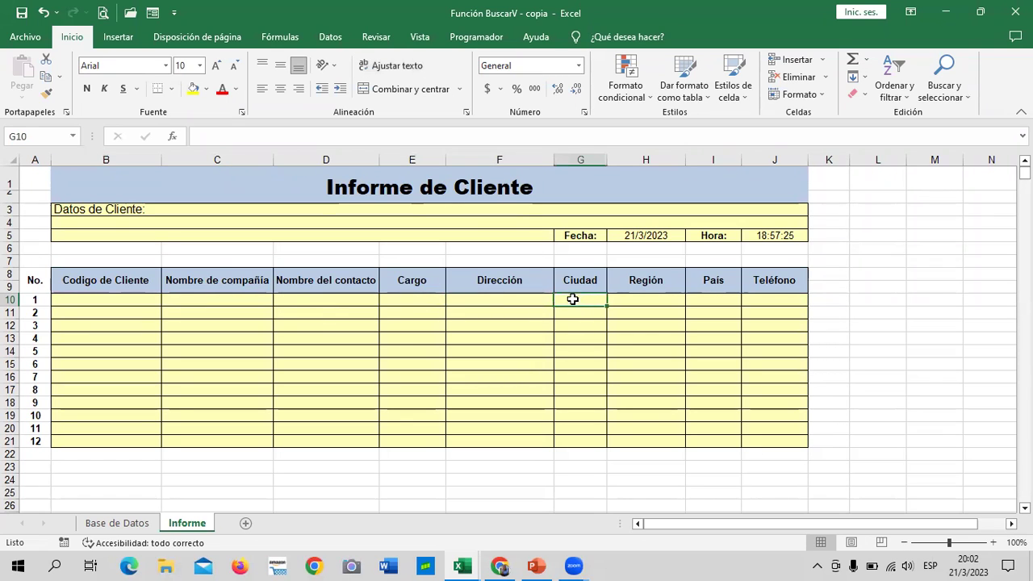
pyautogui.click(645, 286)
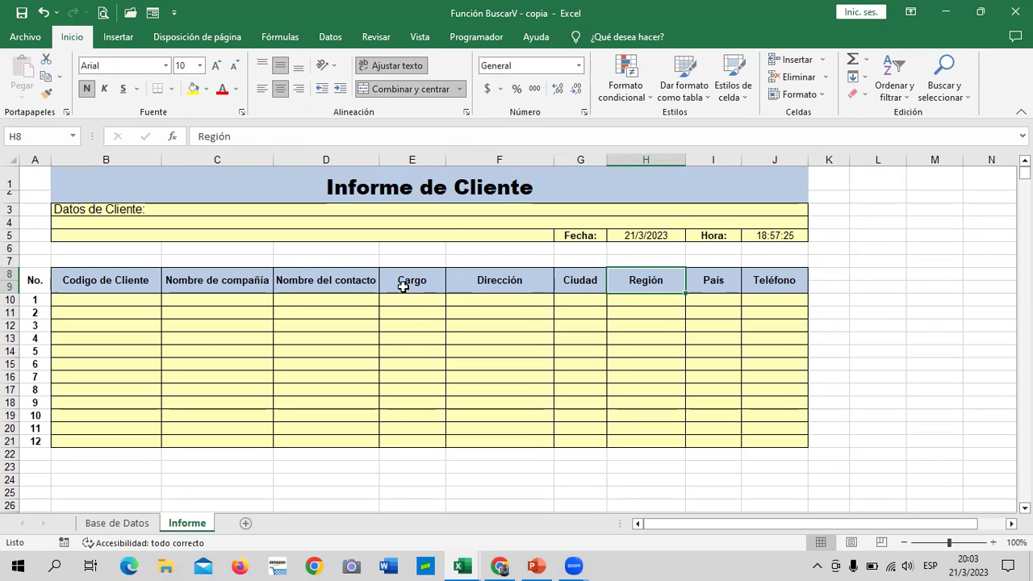
pyautogui.click(535, 566)
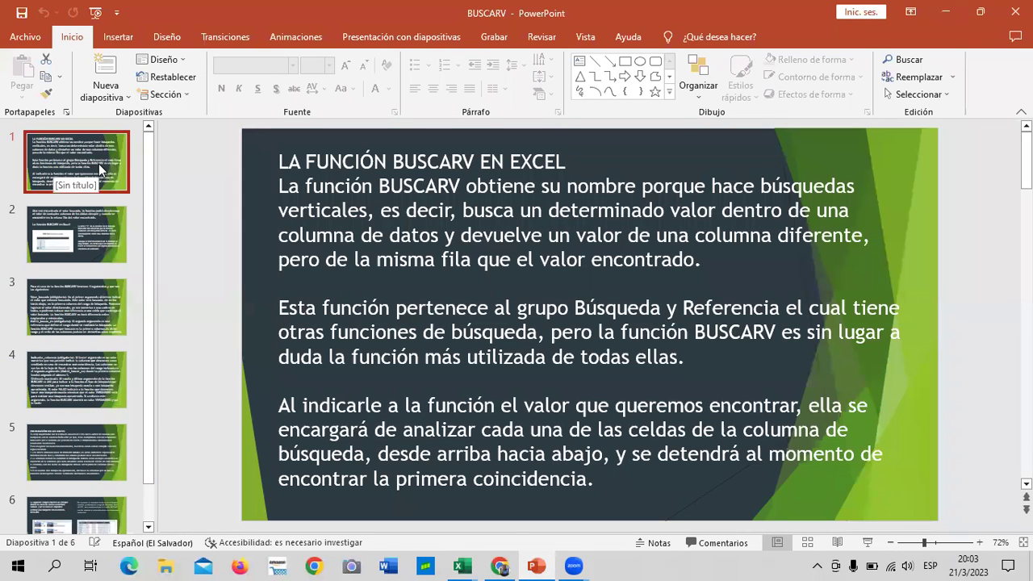
# Start the BUSCARV slide show from slide 1 and advance to the vertical search diagram
pyautogui.click(868, 543)
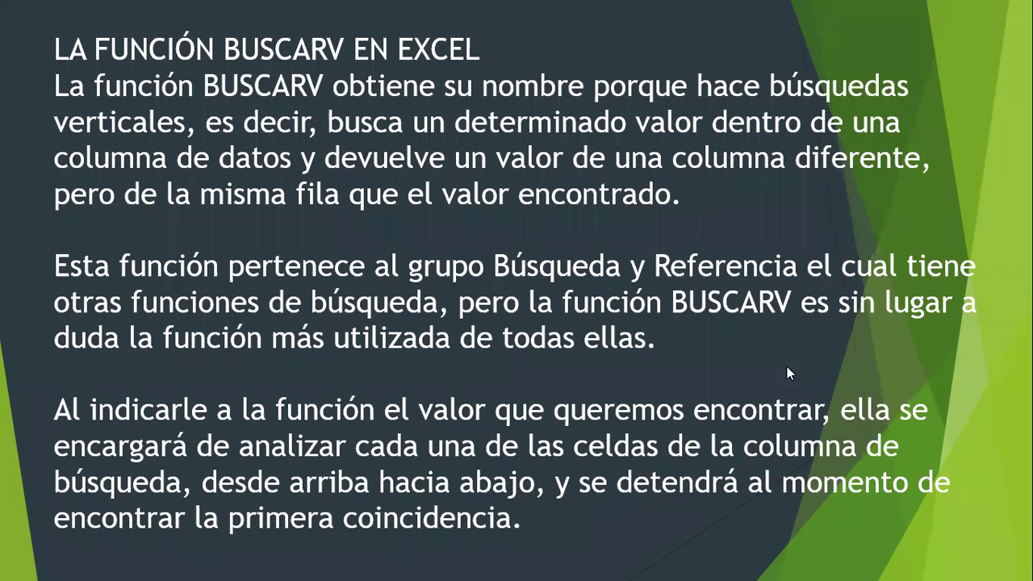
pyautogui.moveTo(16, 563)
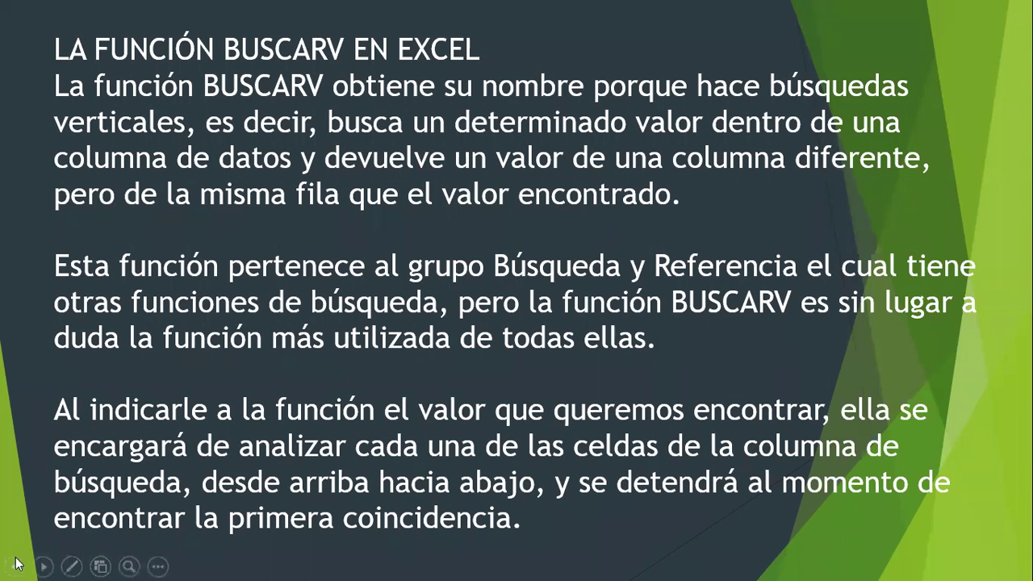
pyautogui.click(704, 558)
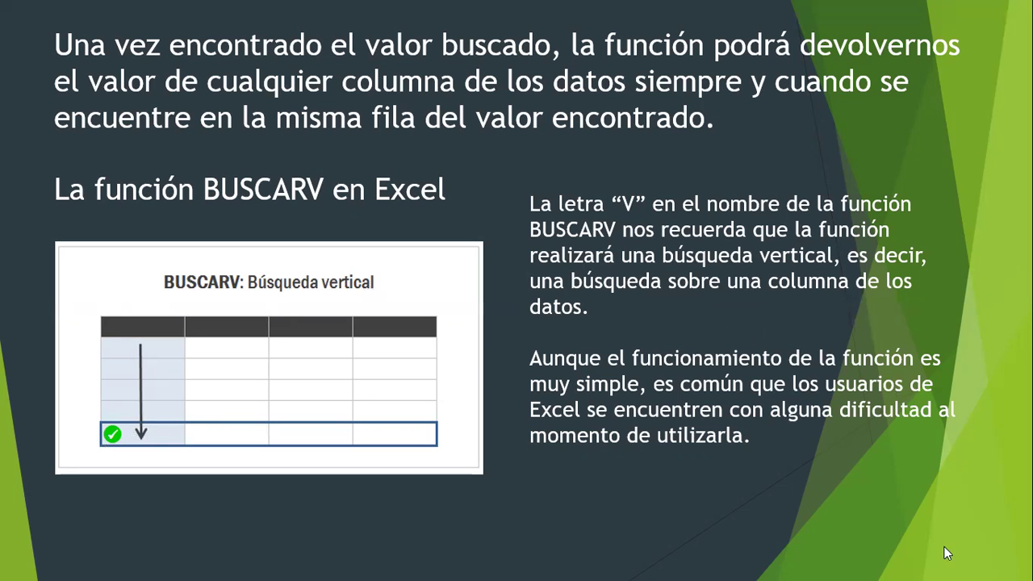
# Advance the show to the slide on BUSCARV's four arguments, Valor_buscado and Matriz_buscar_en
pyautogui.click(965, 513)
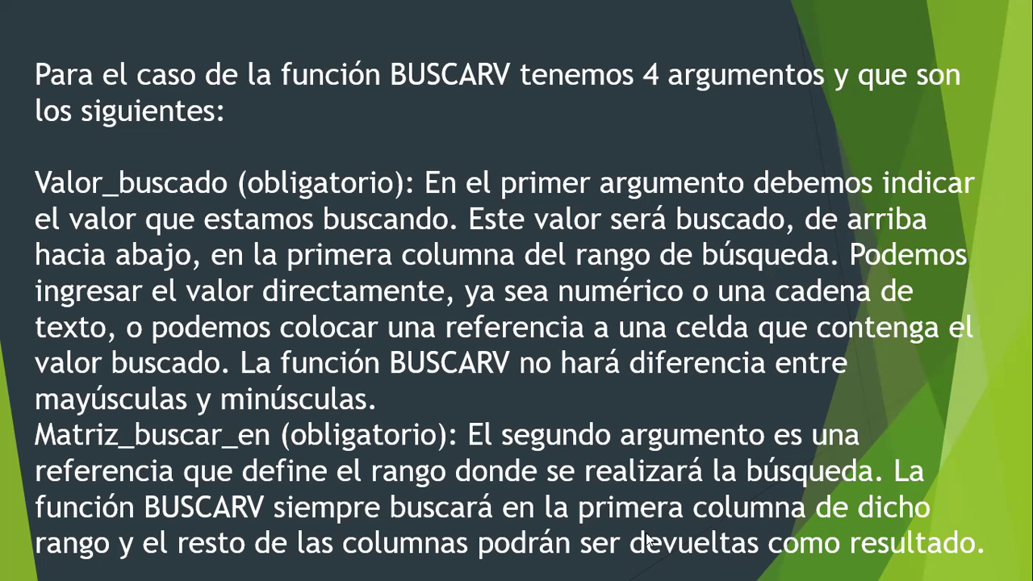
# Advance past the Indicador_columnas and Ordenado slide to PREPARACIÓN DE LOS DATOS
pyautogui.click(977, 512)
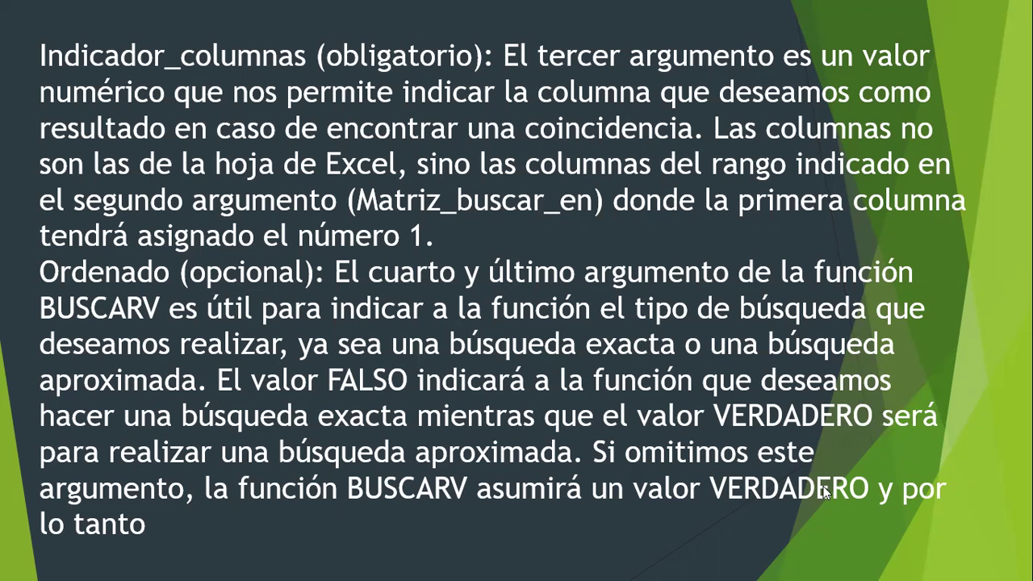
pyautogui.click(920, 557)
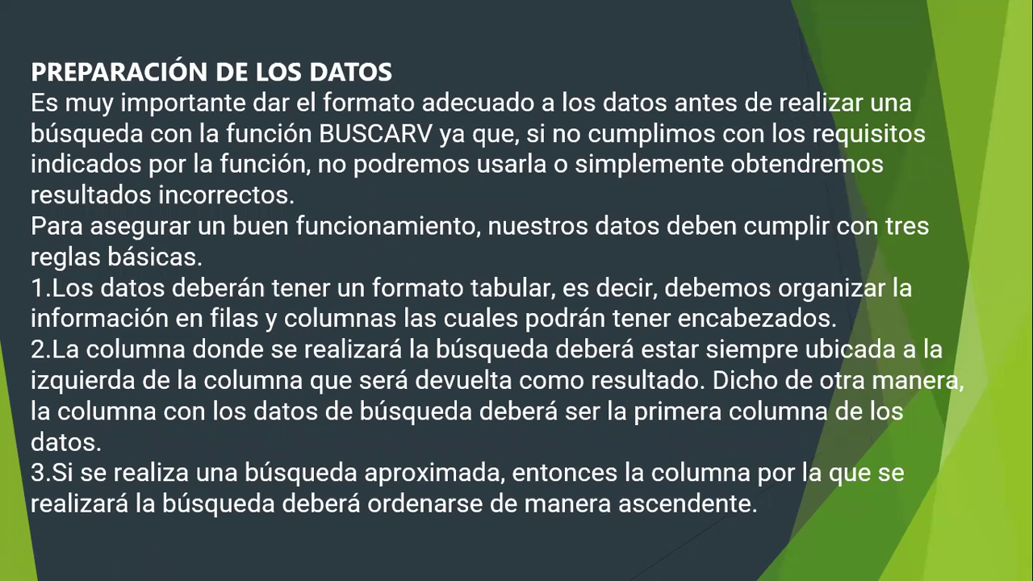
pyautogui.press('Escape')
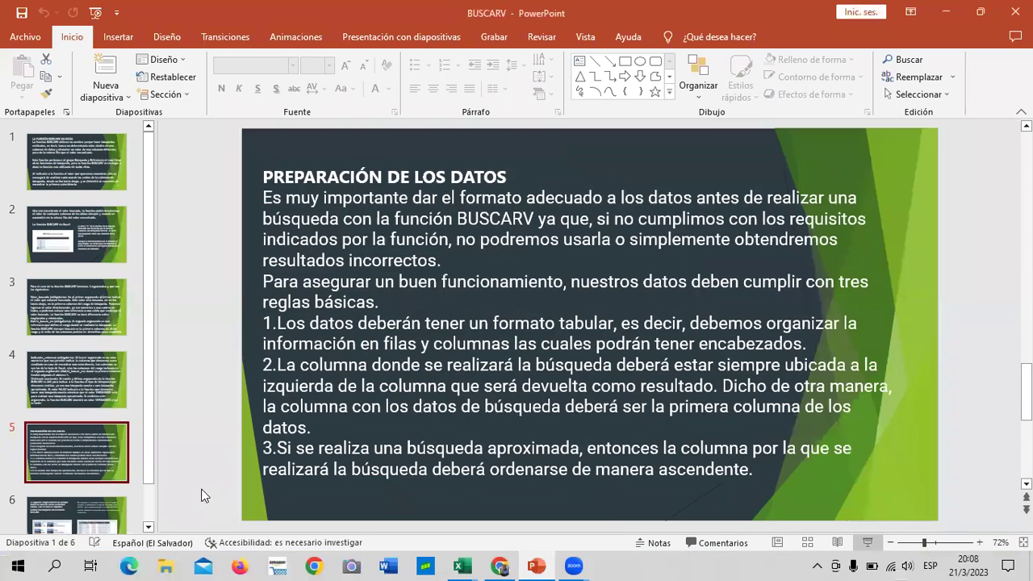
pyautogui.click(69, 375)
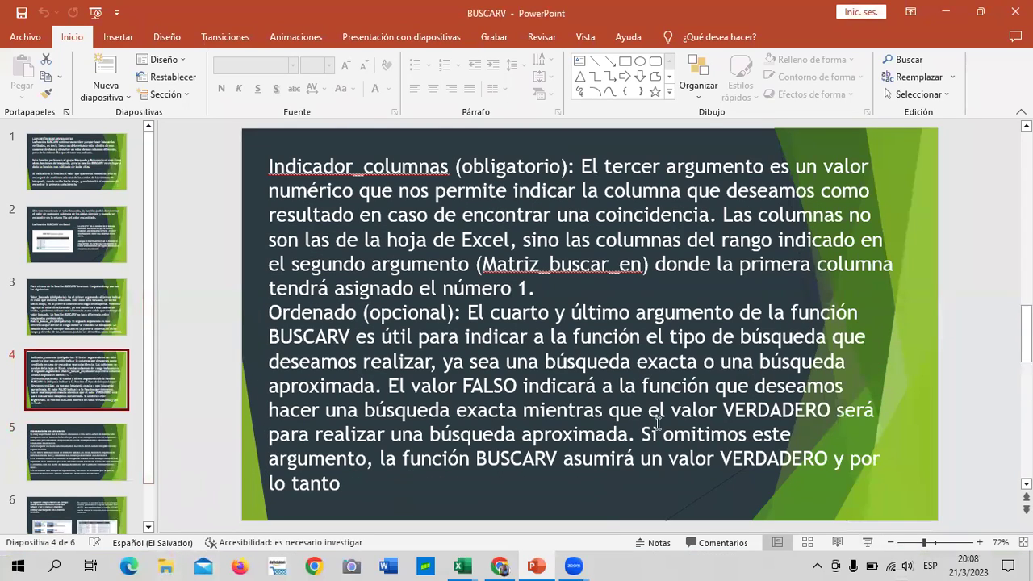
pyautogui.click(492, 259)
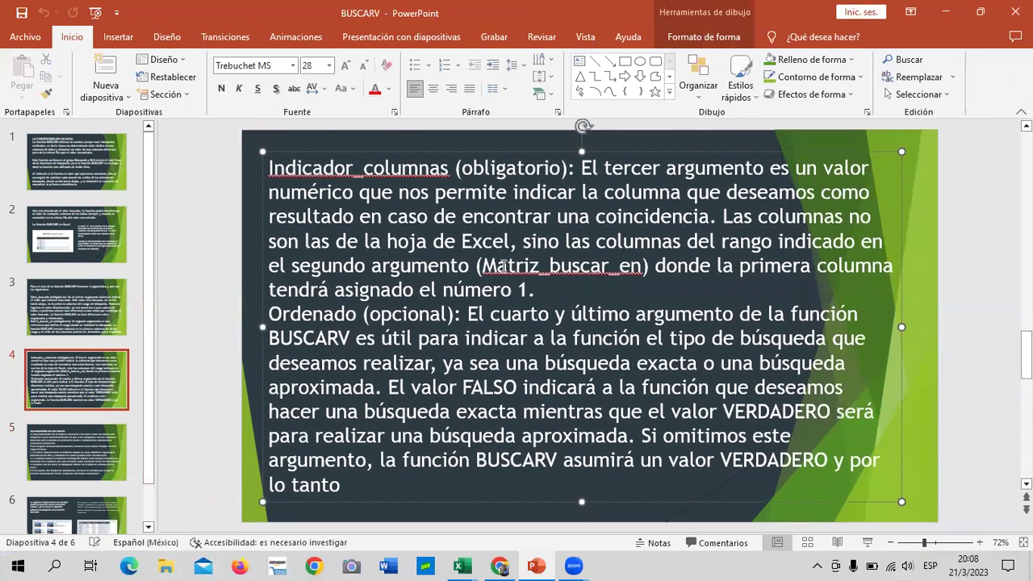
pyautogui.moveTo(461, 240); pyautogui.dragTo(539, 266)
pyautogui.moveTo(581, 500); pyautogui.dragTo(579, 501)
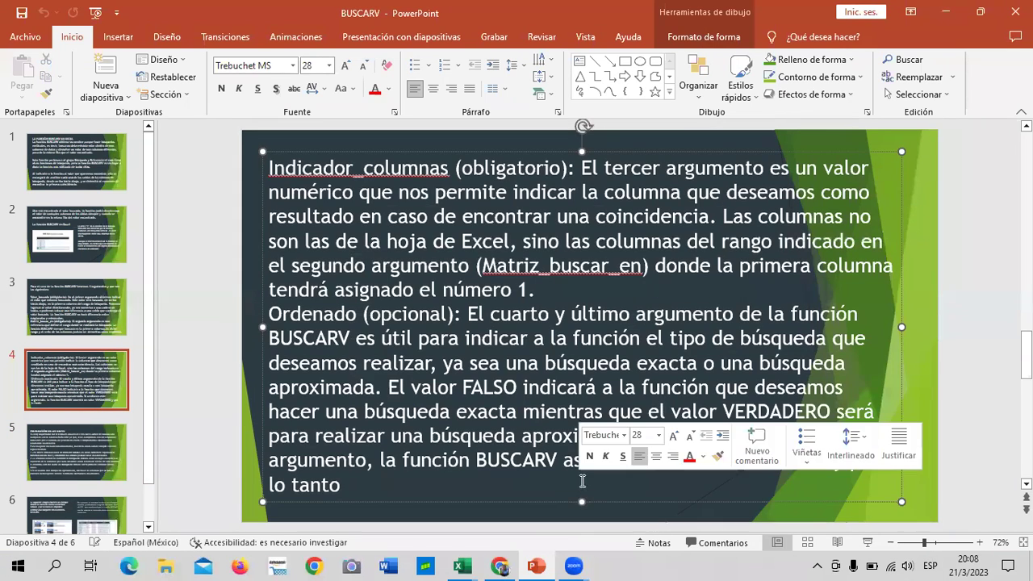
pyautogui.click(98, 458)
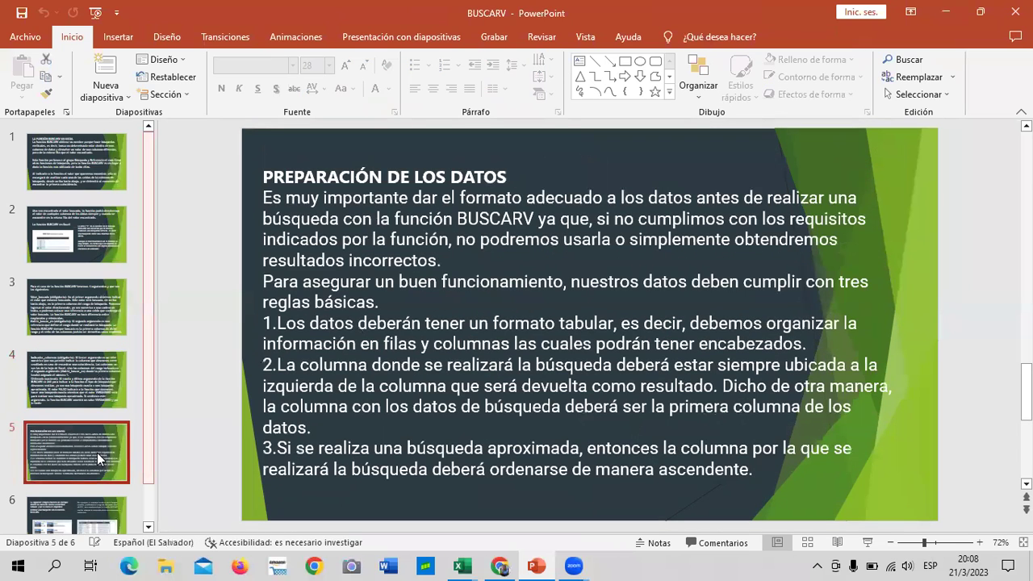
pyautogui.click(77, 374)
pyautogui.click(76, 461)
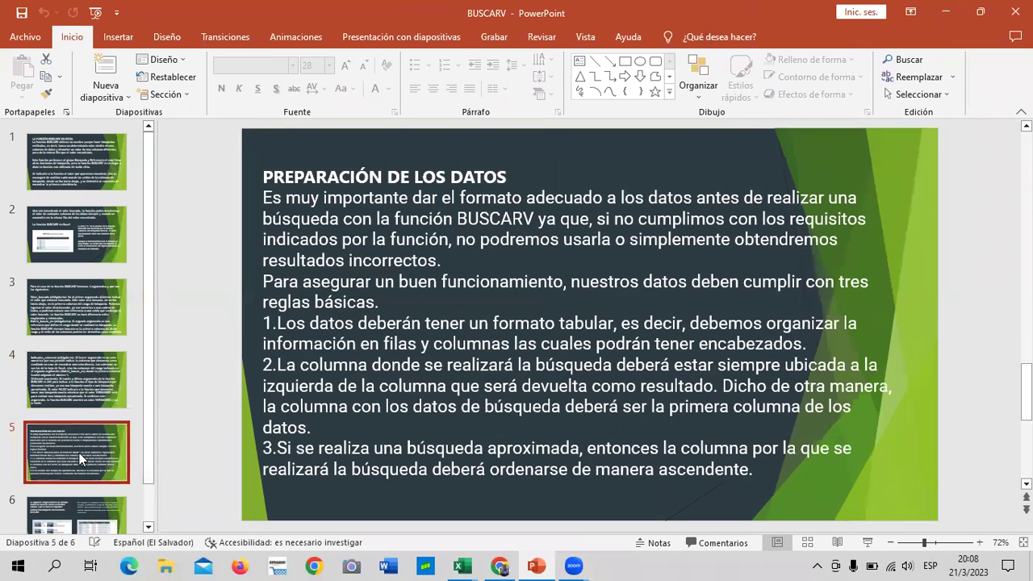
pyautogui.click(101, 389)
pyautogui.click(372, 483)
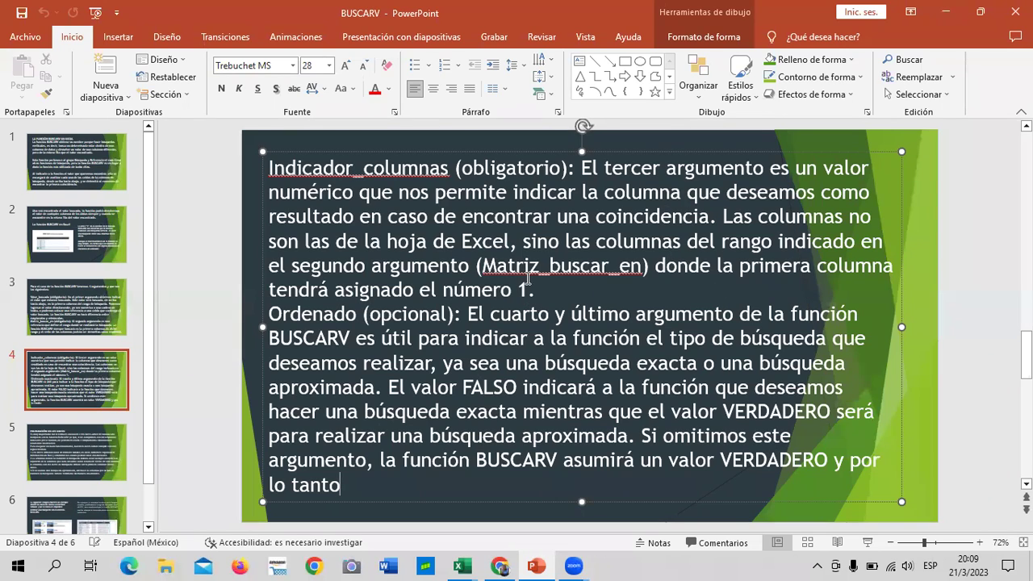
pyautogui.click(94, 451)
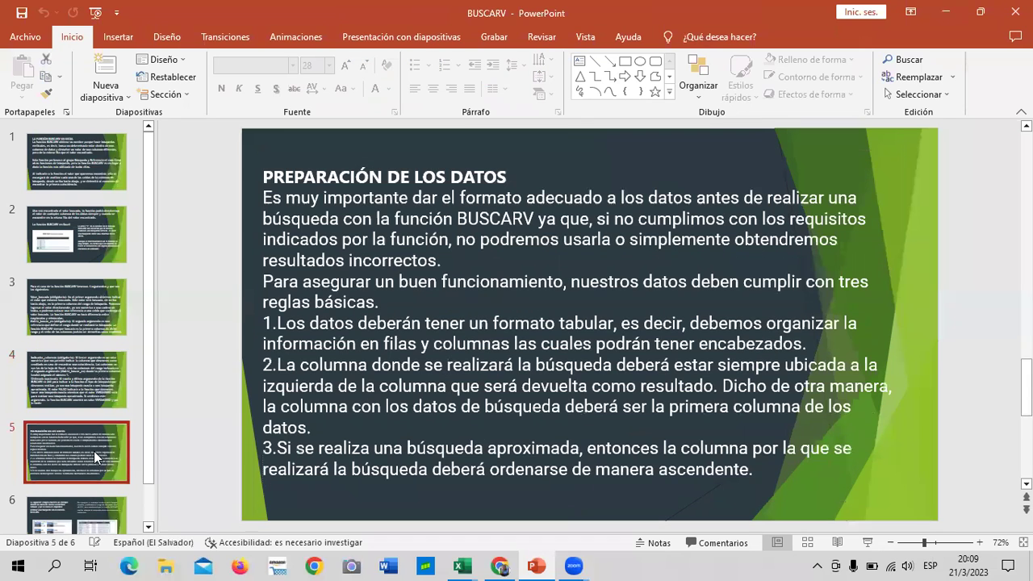
# Resume the full-screen slide show from slide 5, PREPARACIÓN DE LOS DATOS
pyautogui.click(866, 542)
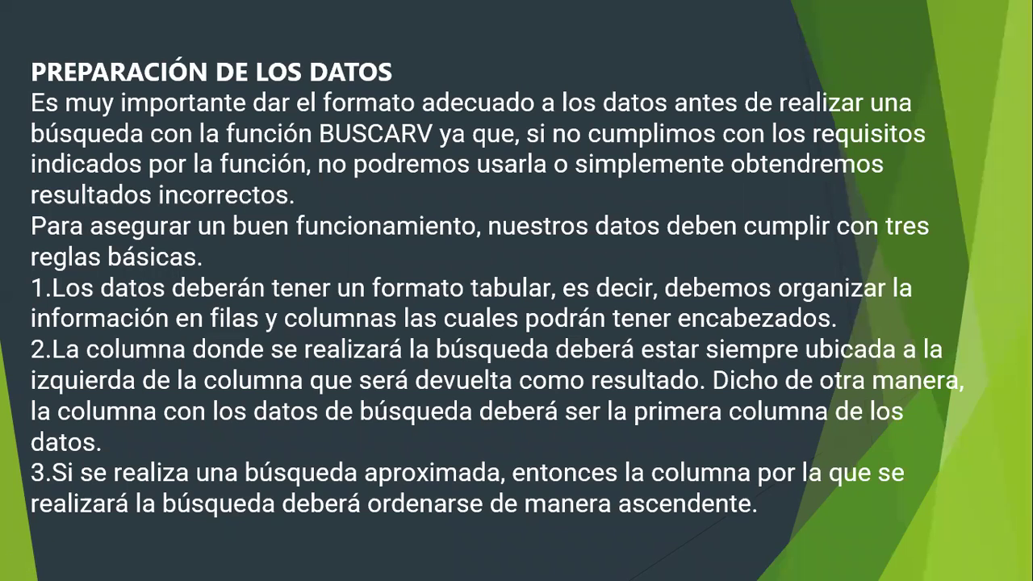
# Advance to the spreadsheet-example slide, end the show, and bring up the 2.3 lesson page in Chrome
pyautogui.click(861, 526)
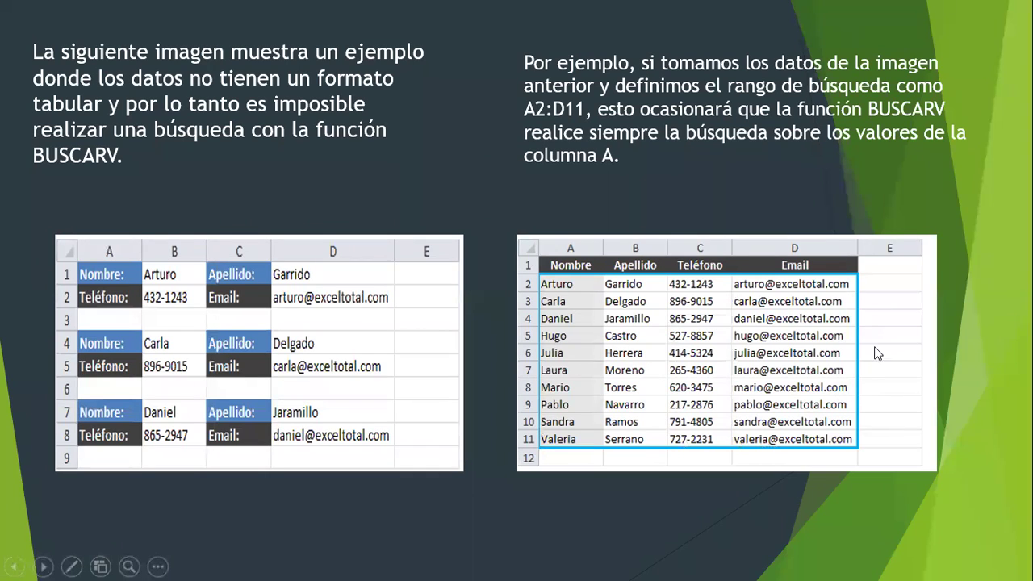
pyautogui.click(932, 542)
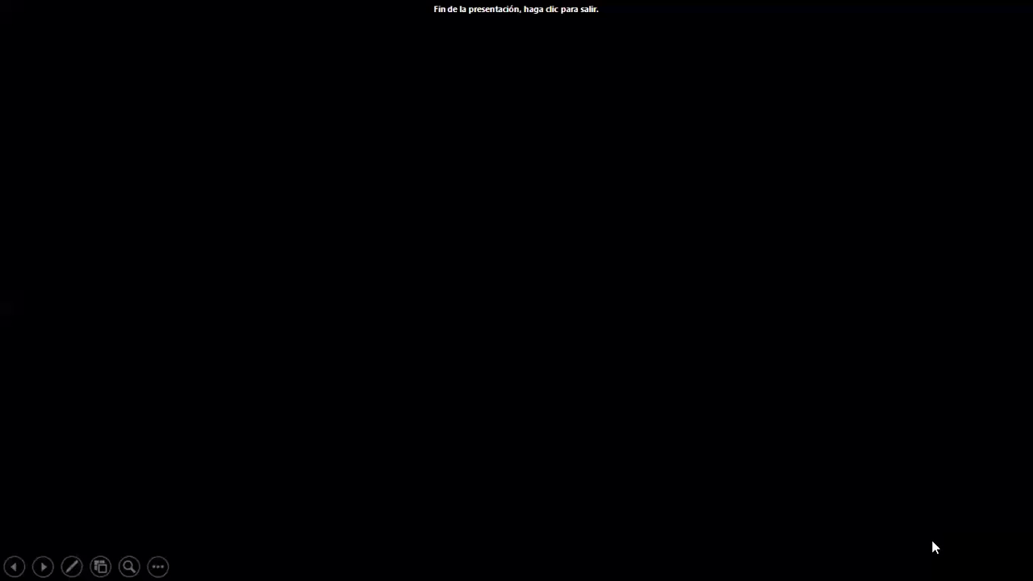
pyautogui.click(932, 547)
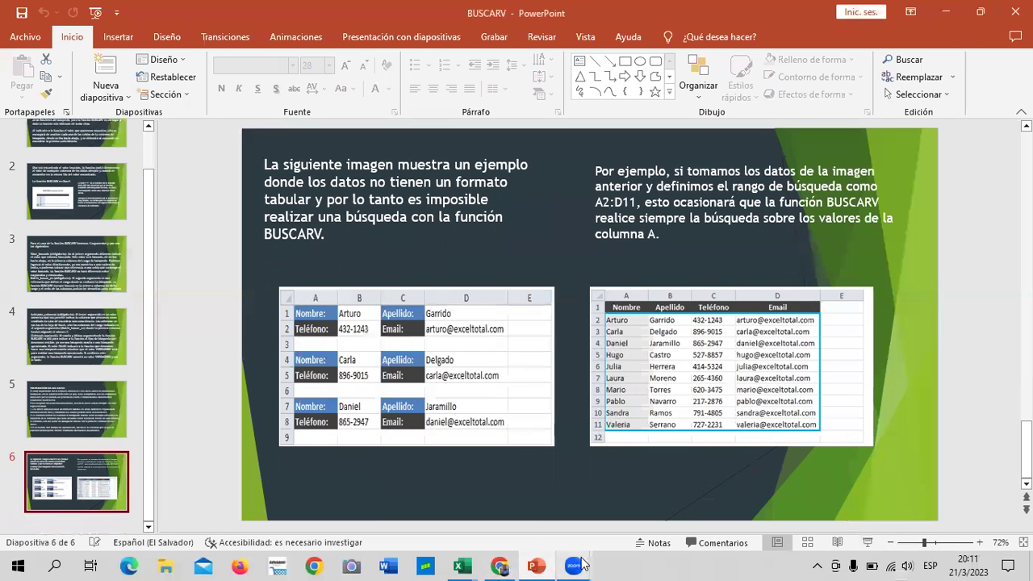
pyautogui.click(499, 565)
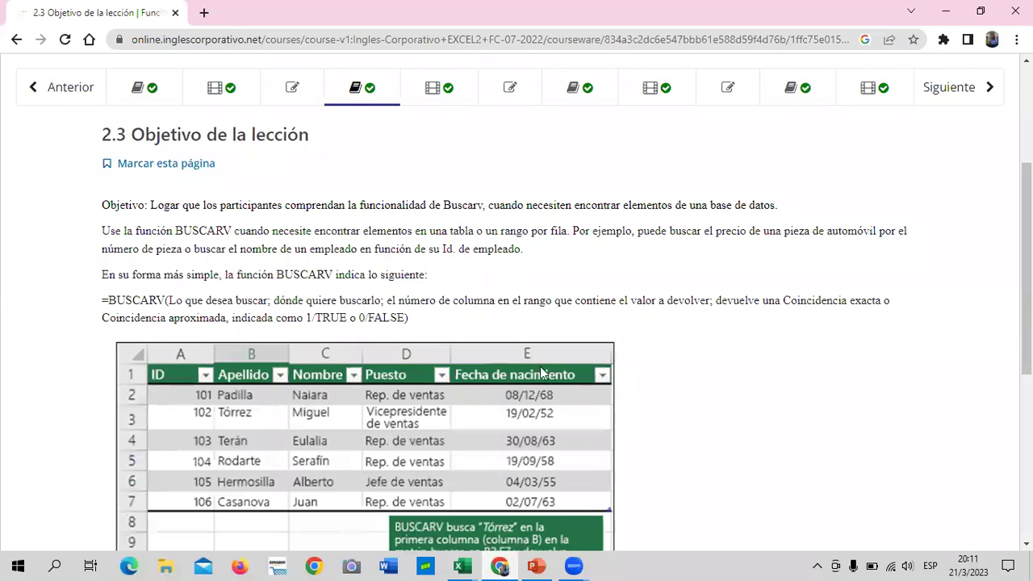
# Scroll the lesson page to the example =BUSCARV(B3,B2:E7,2,FALSO) and its Miguel result
pyautogui.scroll(3, 541, 372)
pyautogui.scroll(-2, 563, 366)
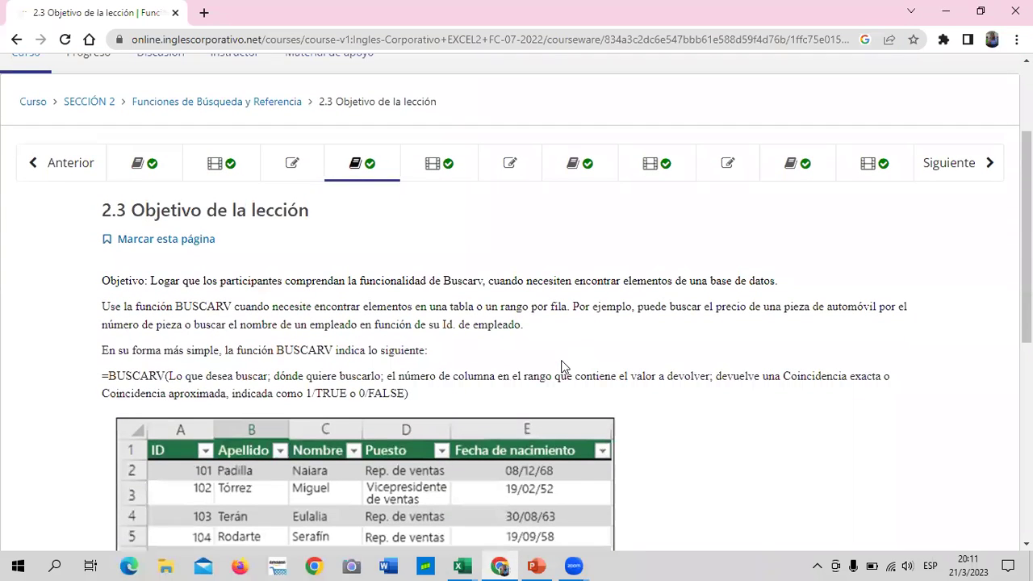
pyautogui.scroll(-1, 563, 366)
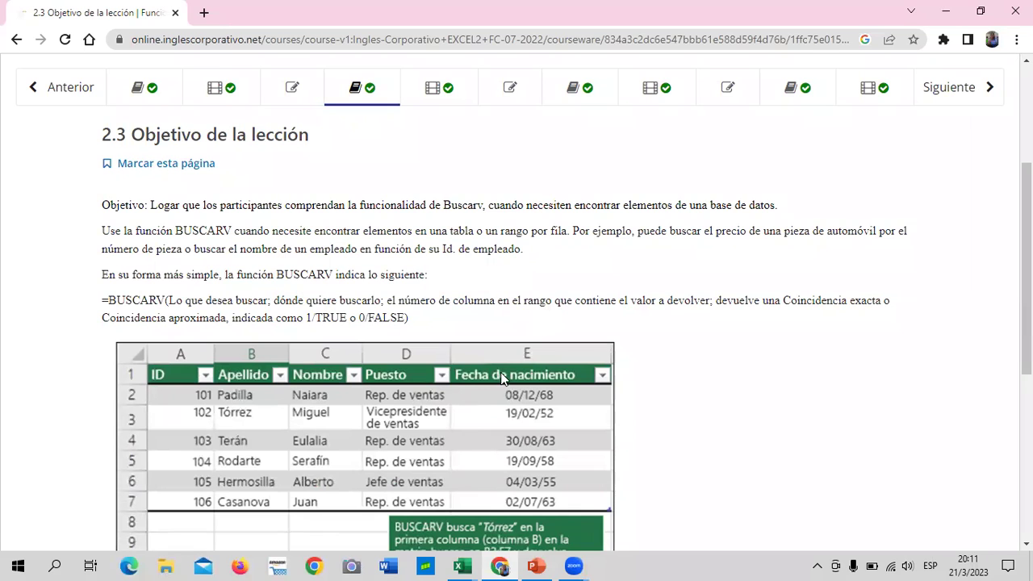
pyautogui.scroll(-1, 646, 295)
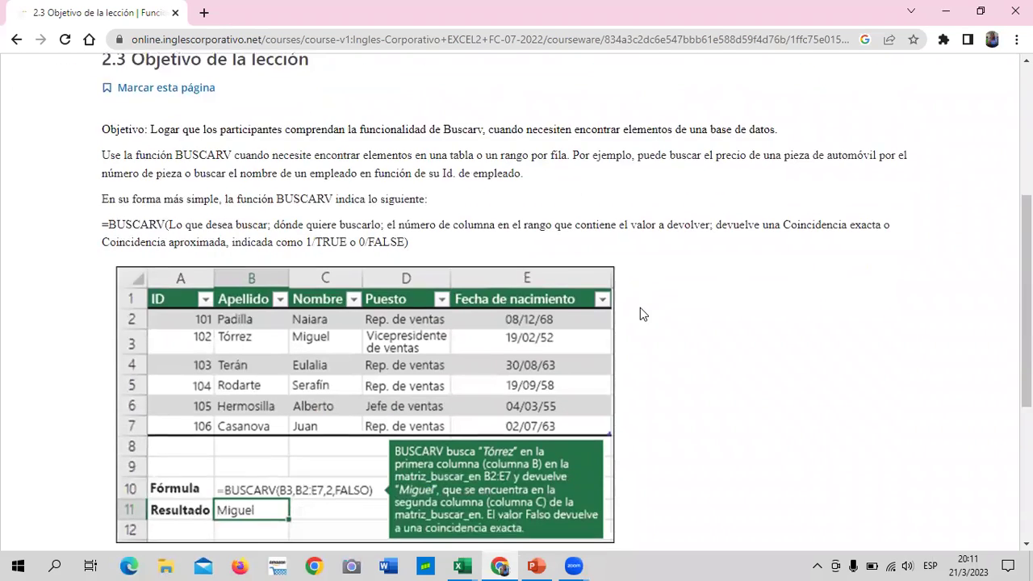
pyautogui.scroll(-1, 640, 313)
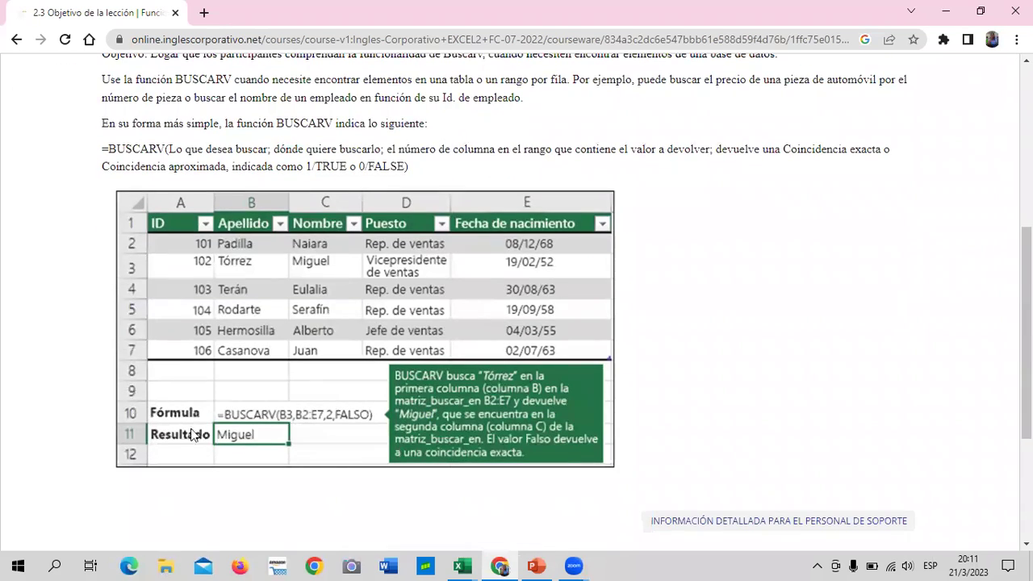
pyautogui.scroll(1, 419, 418)
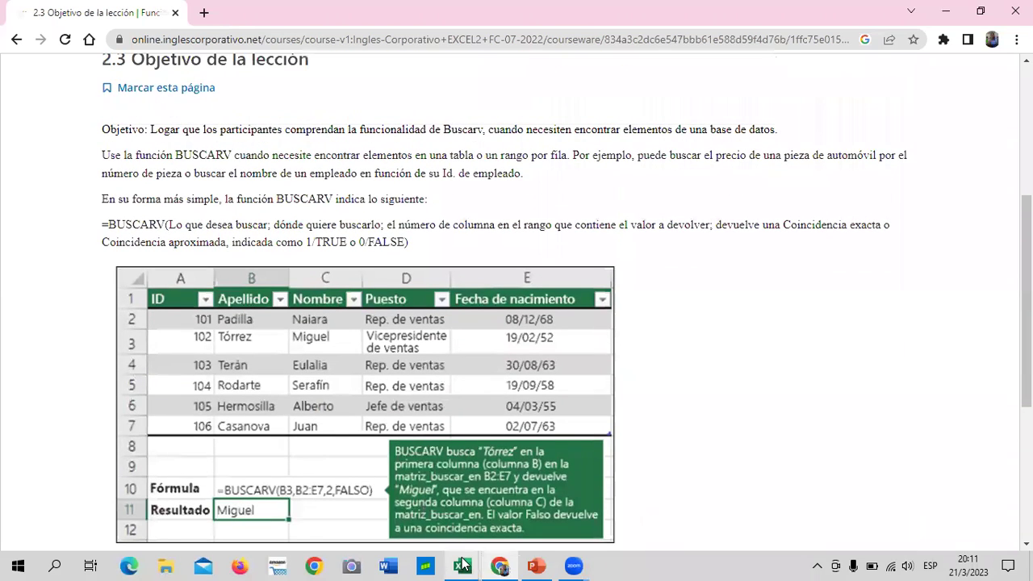
# On the Base de Datos sheet, select the Id column and company cell B5, then return to Informe
pyautogui.moveTo(462, 566)
pyautogui.click(370, 508)
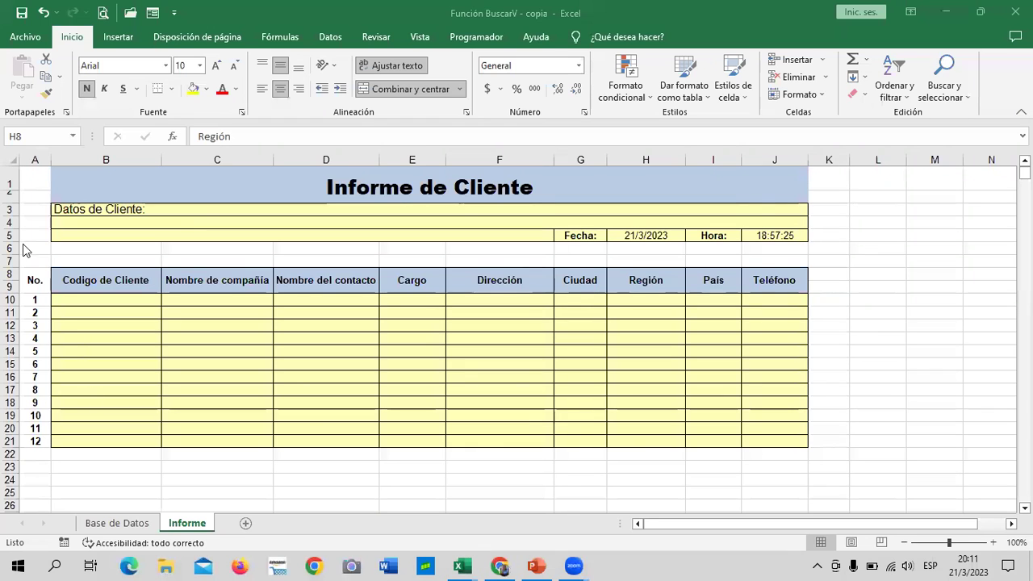
pyautogui.click(129, 522)
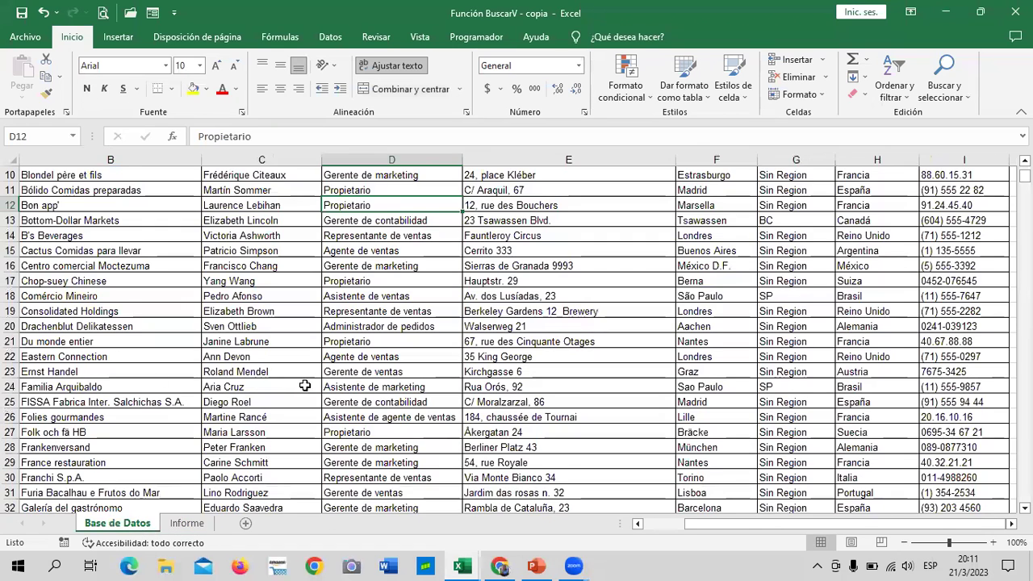
pyautogui.scroll(3, 307, 383)
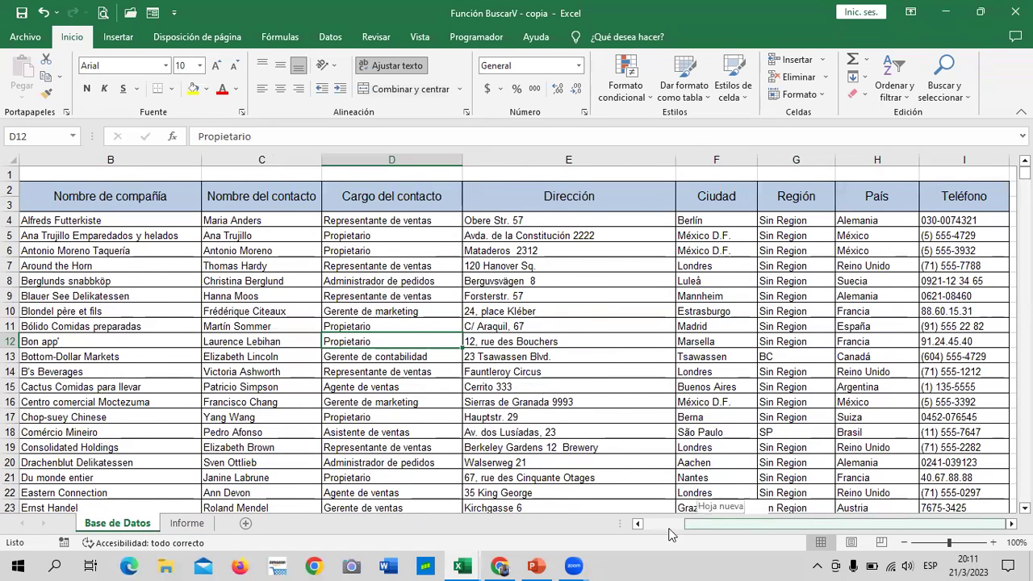
pyautogui.moveTo(736, 528); pyautogui.dragTo(696, 529)
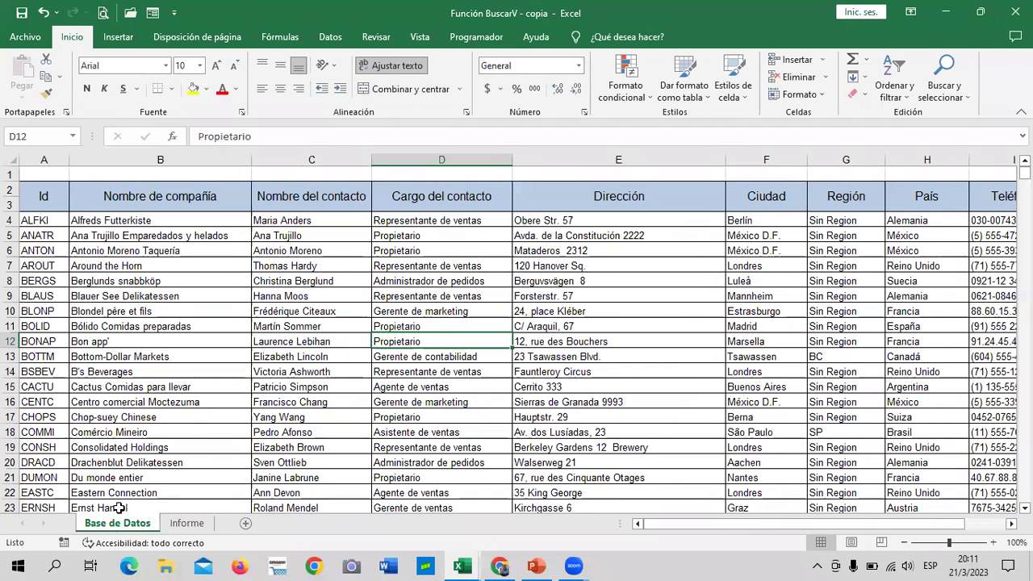
pyautogui.click(35, 157)
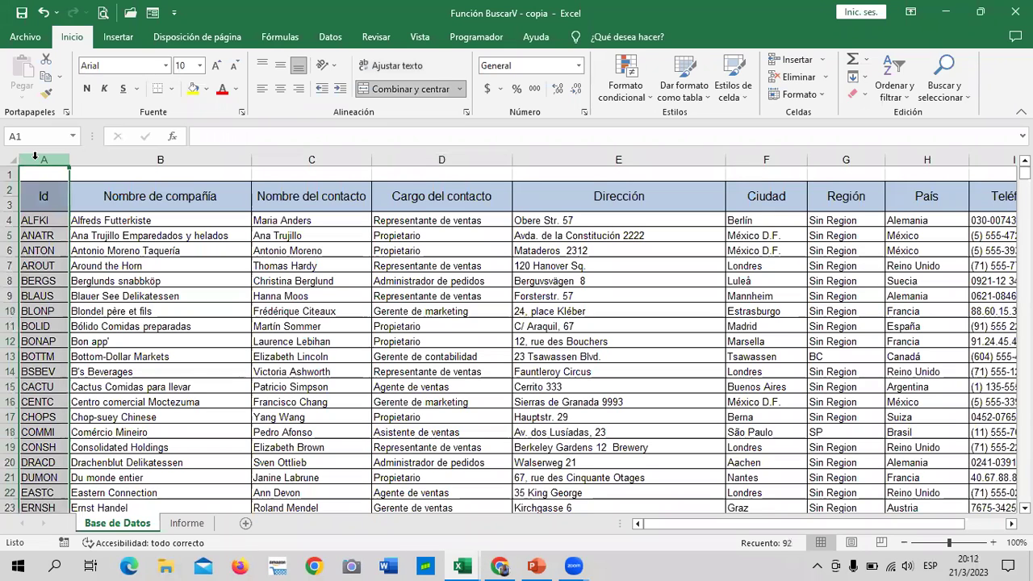
pyautogui.click(150, 232)
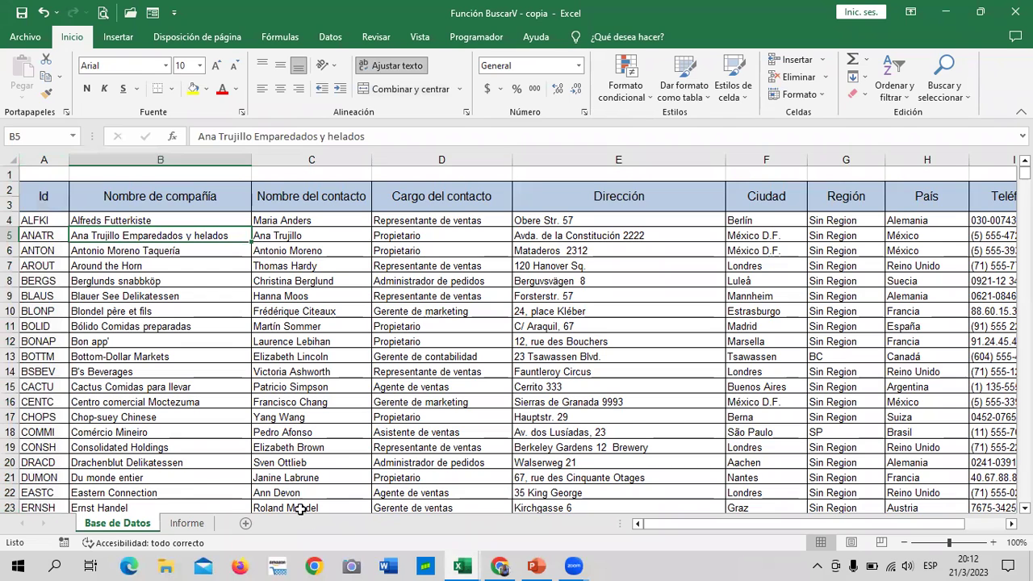
pyautogui.click(186, 522)
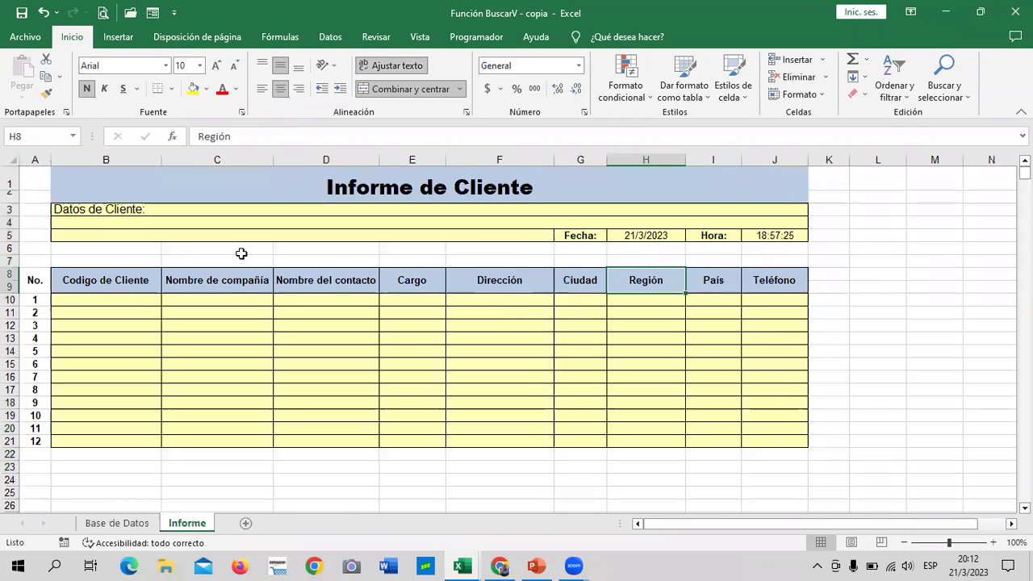
# Zoom the Informe sheet to 110% and review the report headings from Código de Cliente to Teléfono
pyautogui.click(995, 546)
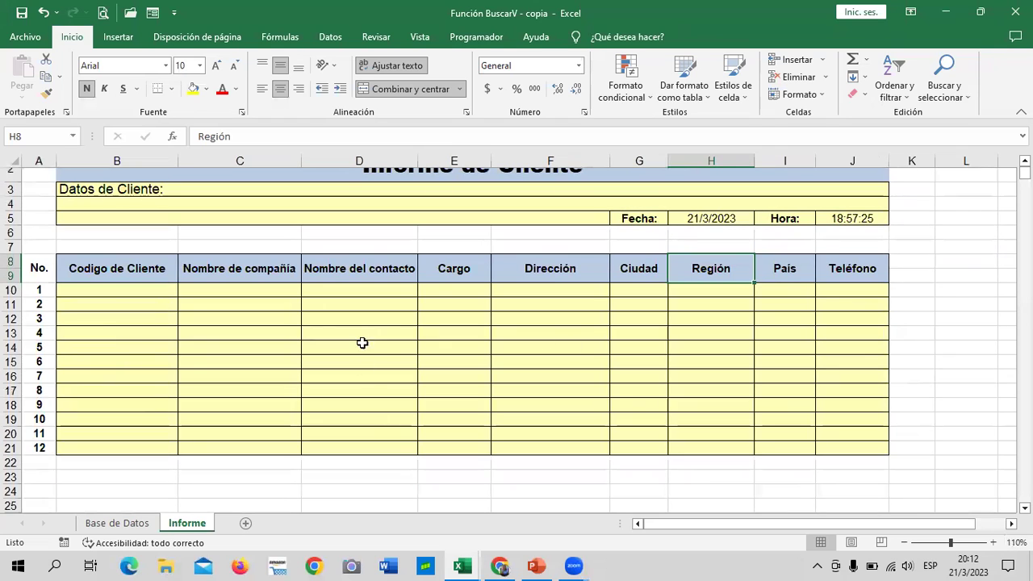
pyautogui.scroll(1, 362, 343)
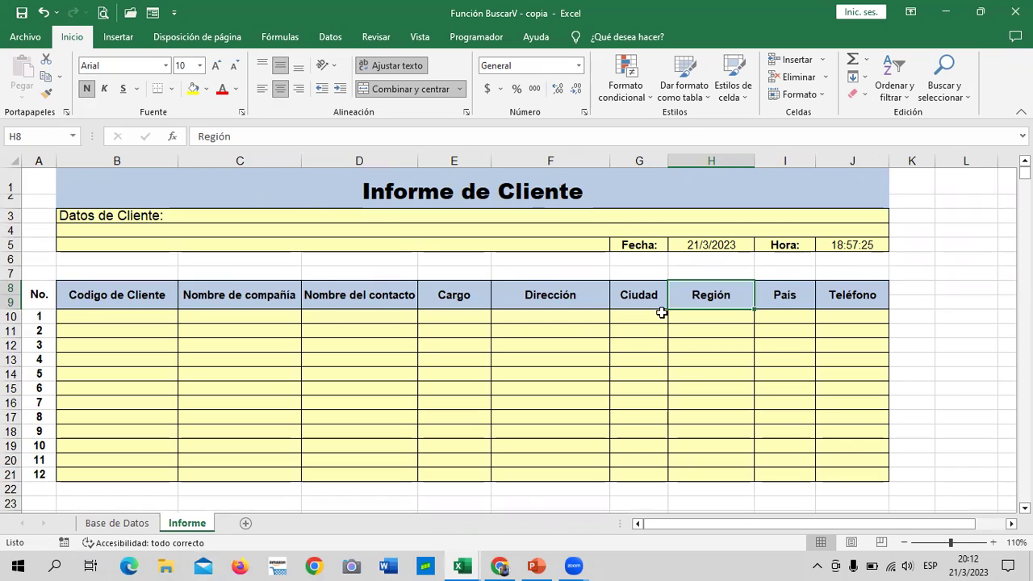
pyautogui.click(139, 295)
pyautogui.click(233, 292)
pyautogui.click(350, 299)
pyautogui.click(442, 297)
pyautogui.click(553, 299)
pyautogui.click(647, 294)
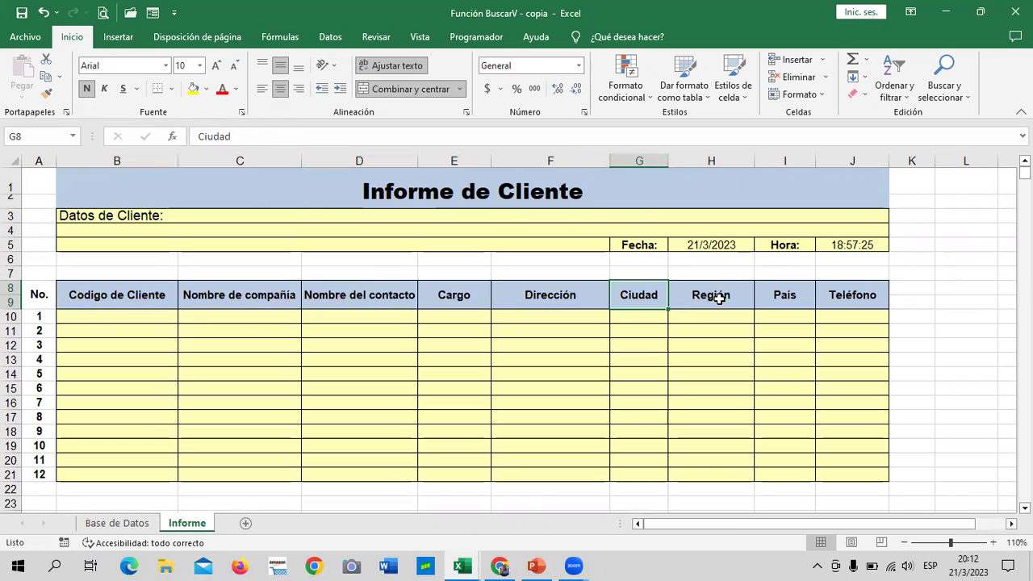
pyautogui.click(719, 296)
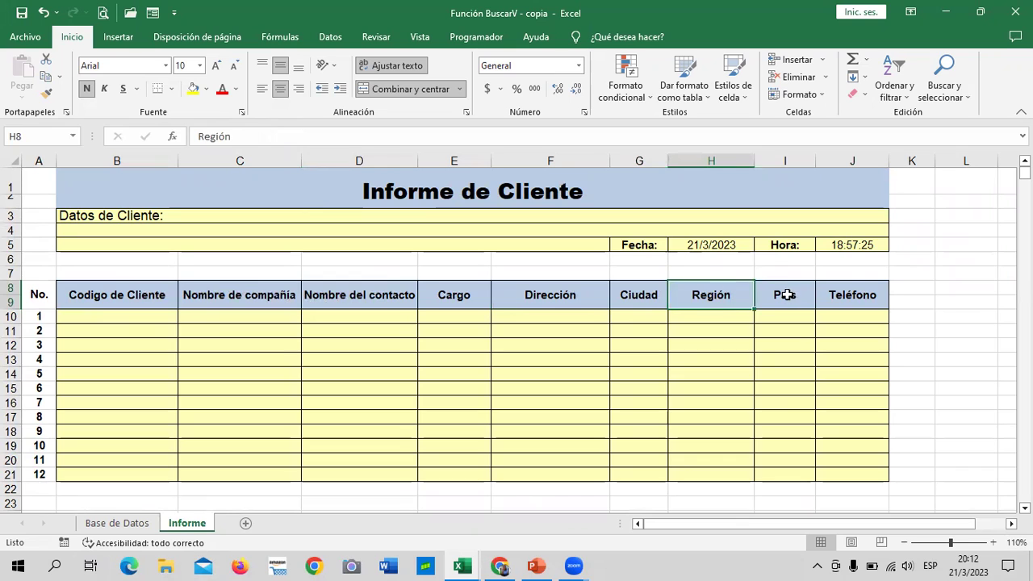
pyautogui.click(781, 295)
pyautogui.click(854, 295)
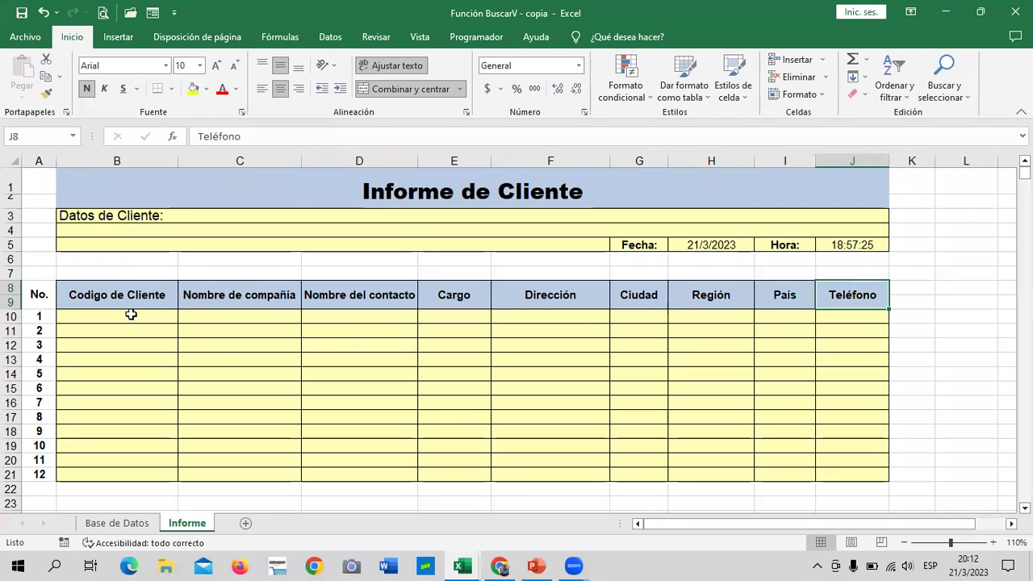
# Move along row 10 of the report, glancing at Base de Datos and returning to Informe
pyautogui.click(134, 315)
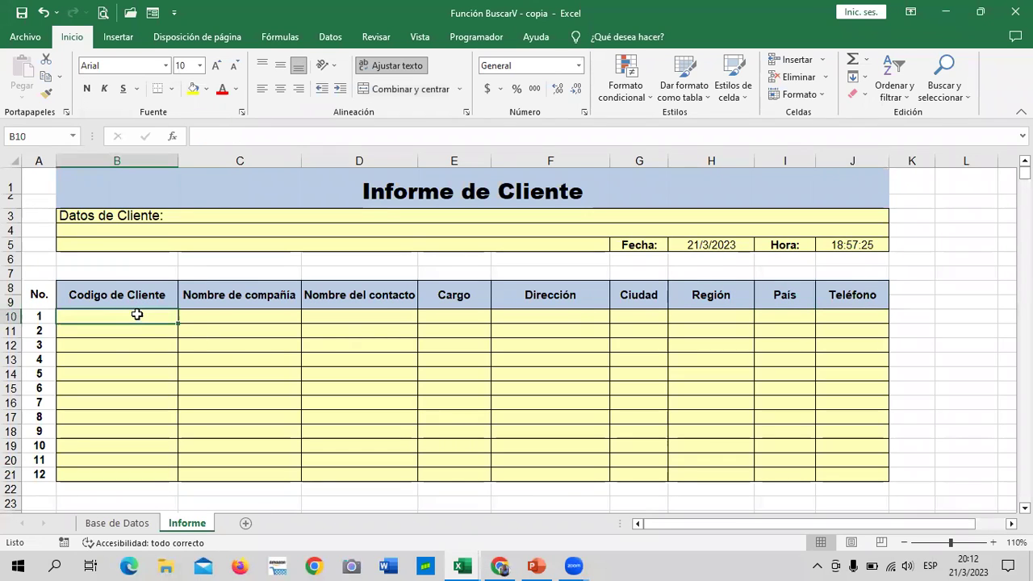
pyautogui.click(194, 322)
pyautogui.click(339, 318)
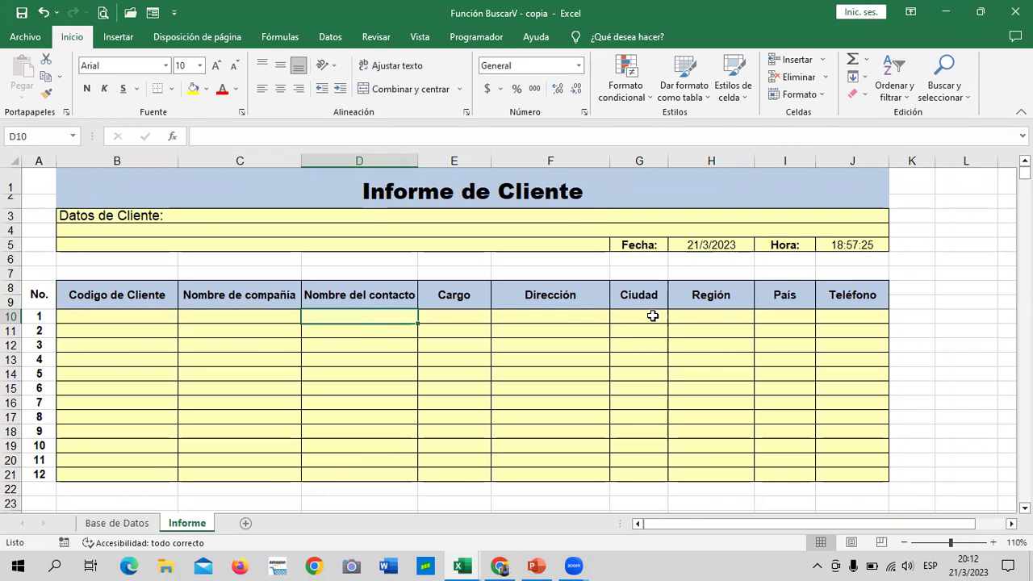
pyautogui.click(532, 320)
pyautogui.click(474, 321)
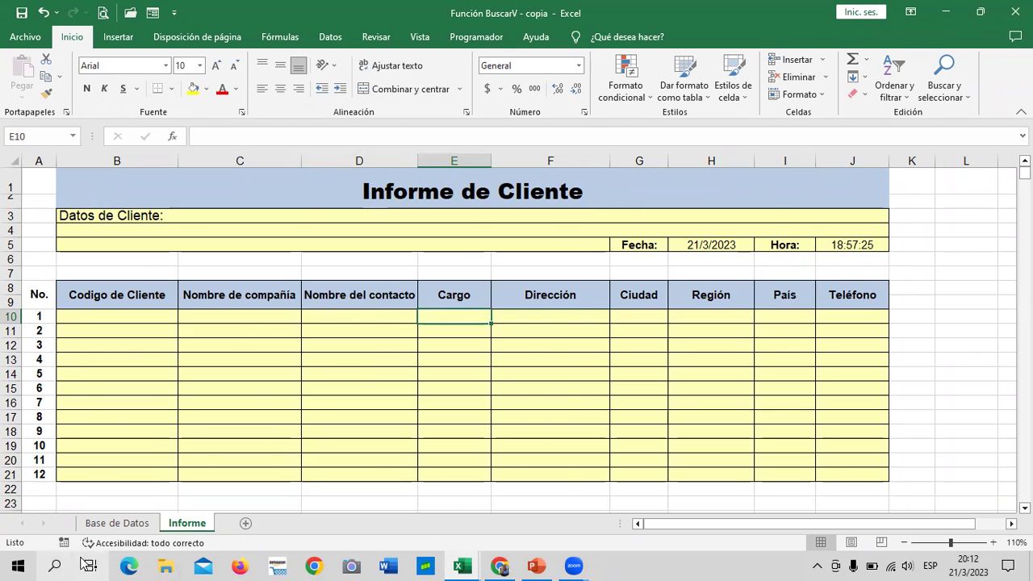
pyautogui.click(101, 524)
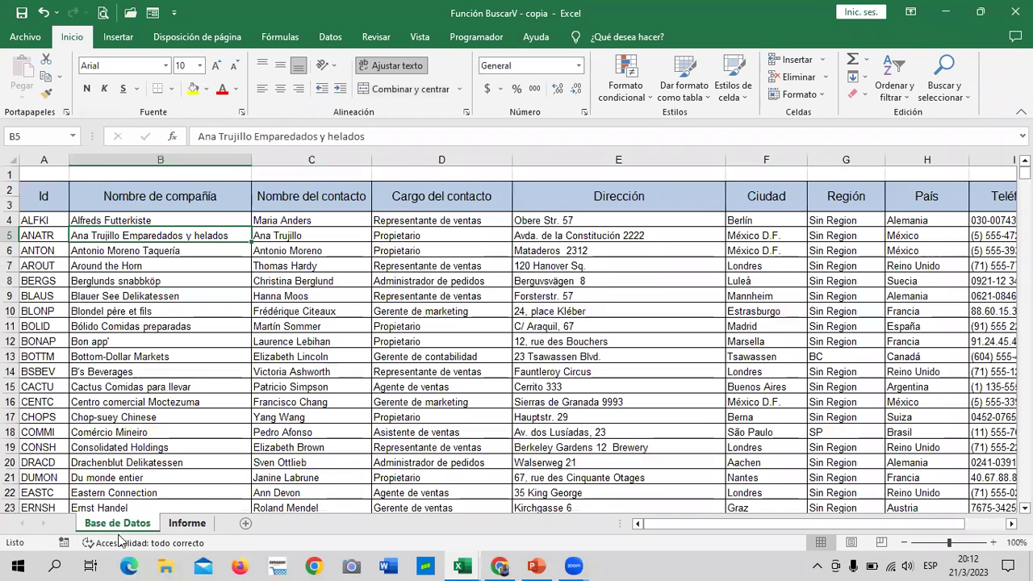
pyautogui.click(190, 525)
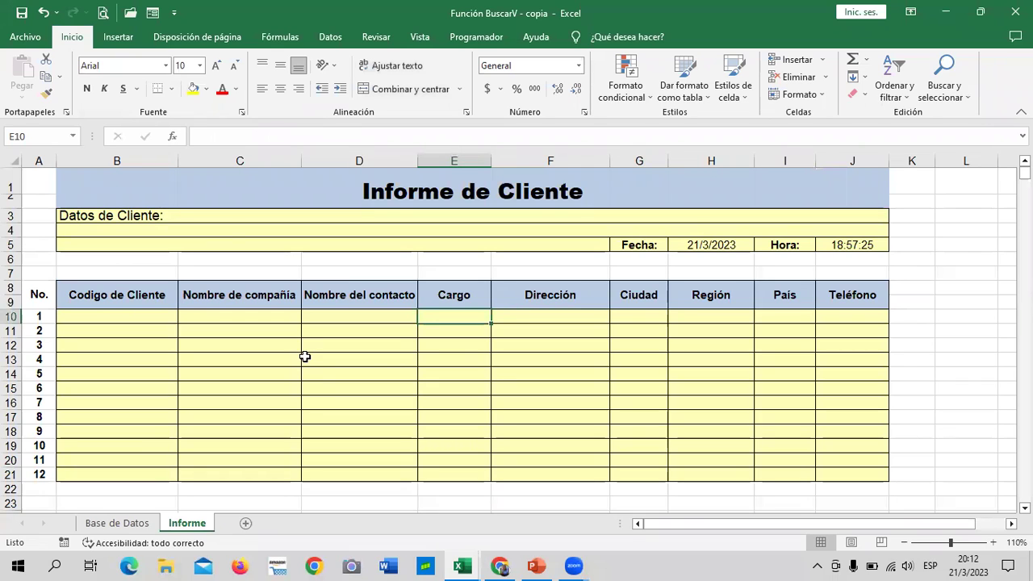
# Move down the Código de Cliente column, return to B10, and open Base de Datos
pyautogui.click(126, 317)
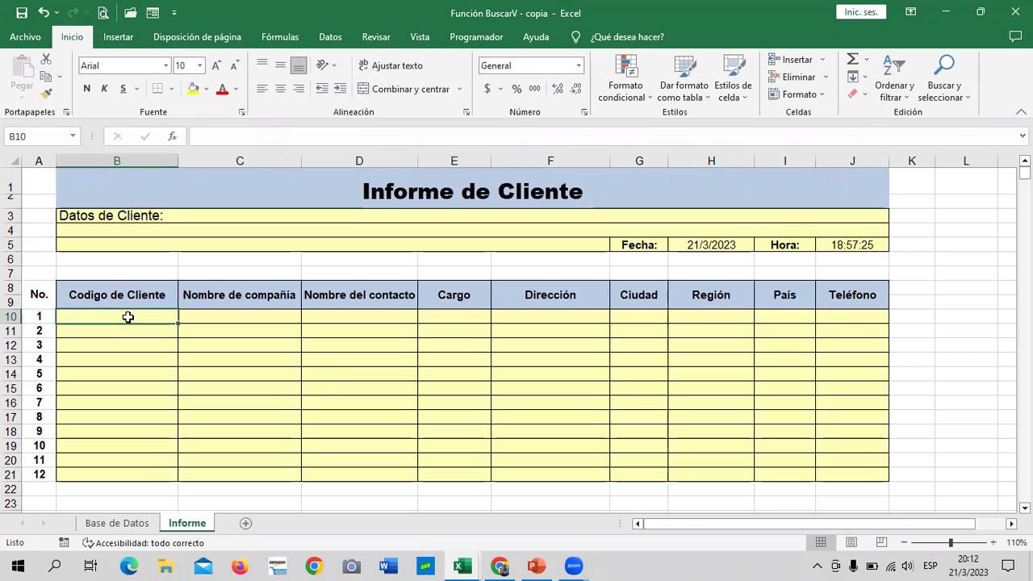
pyautogui.click(109, 378)
pyautogui.click(119, 471)
pyautogui.click(108, 315)
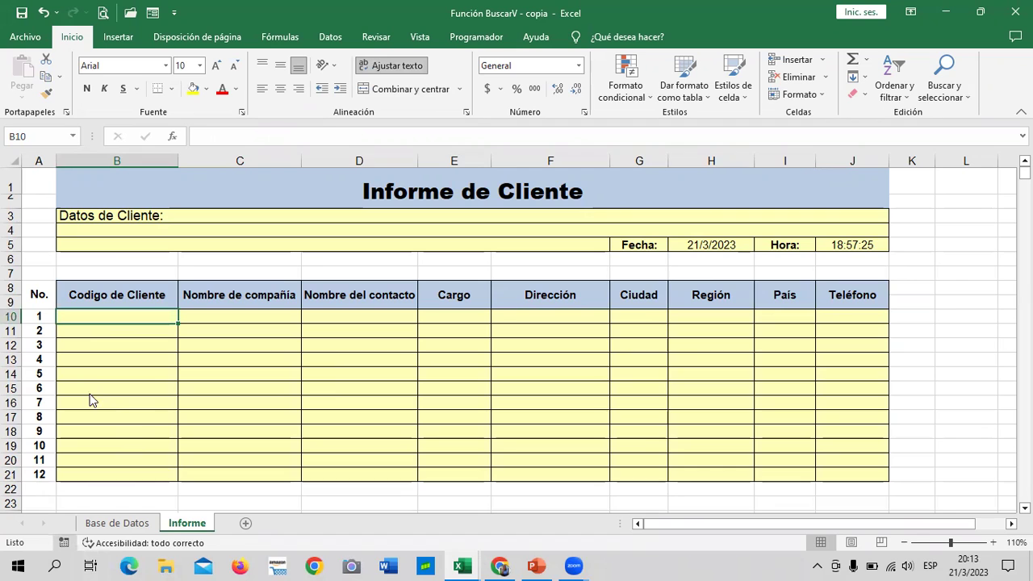
pyautogui.click(113, 523)
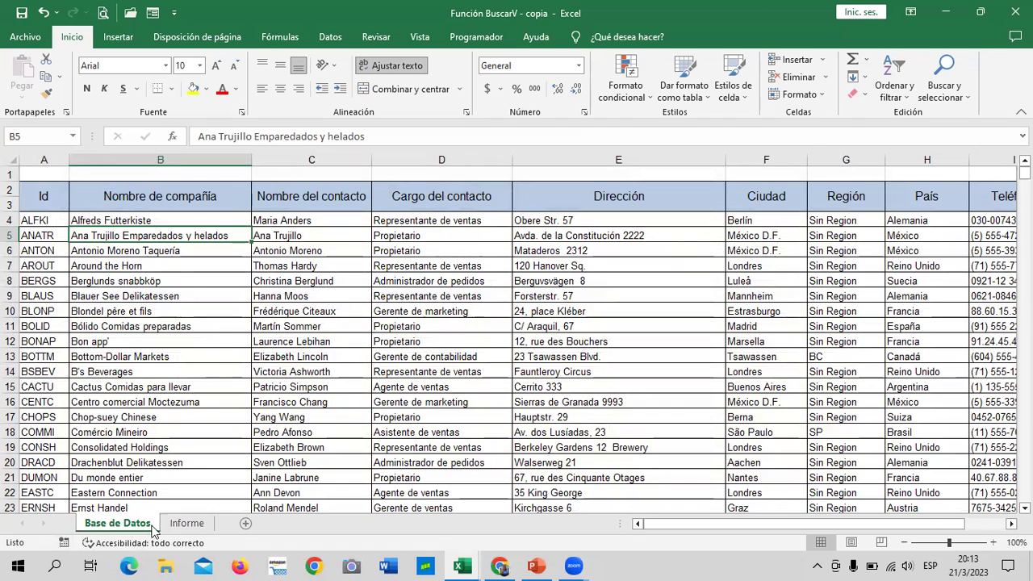
# Switch back to the Informe sheet and move around its empty report grid to cell B10
pyautogui.click(188, 525)
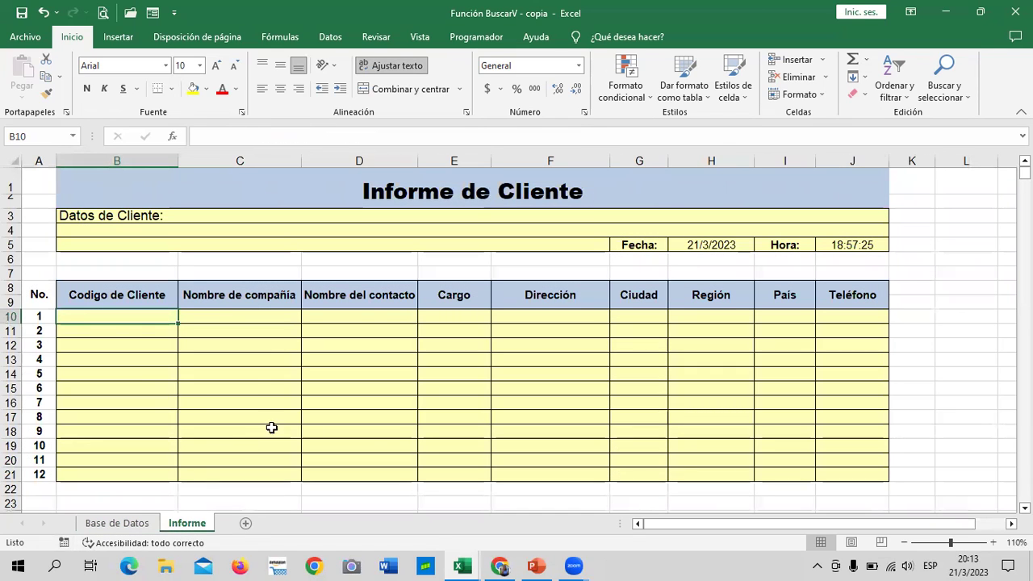
pyautogui.click(138, 332)
pyautogui.click(181, 403)
pyautogui.click(305, 446)
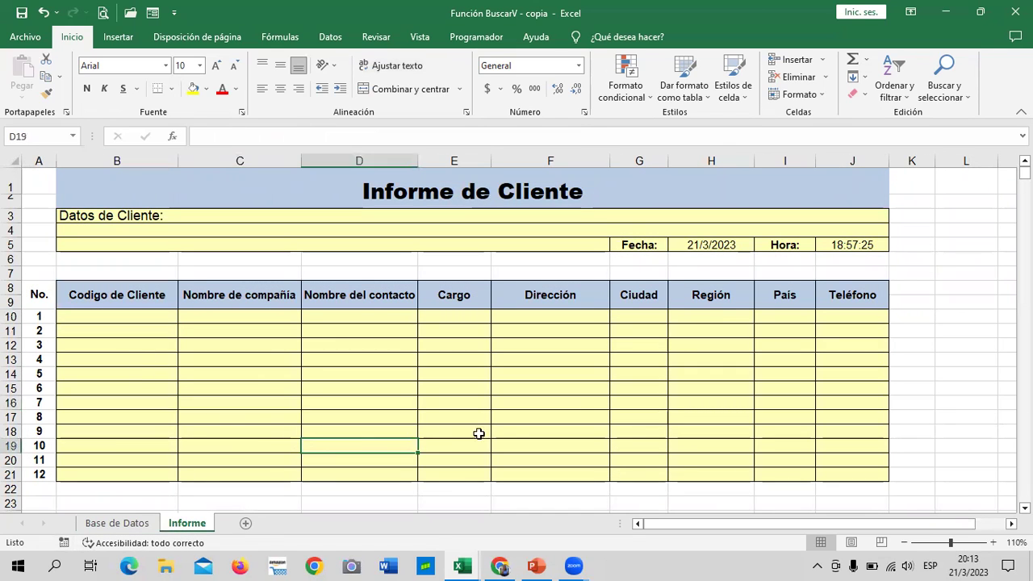
pyautogui.click(516, 417)
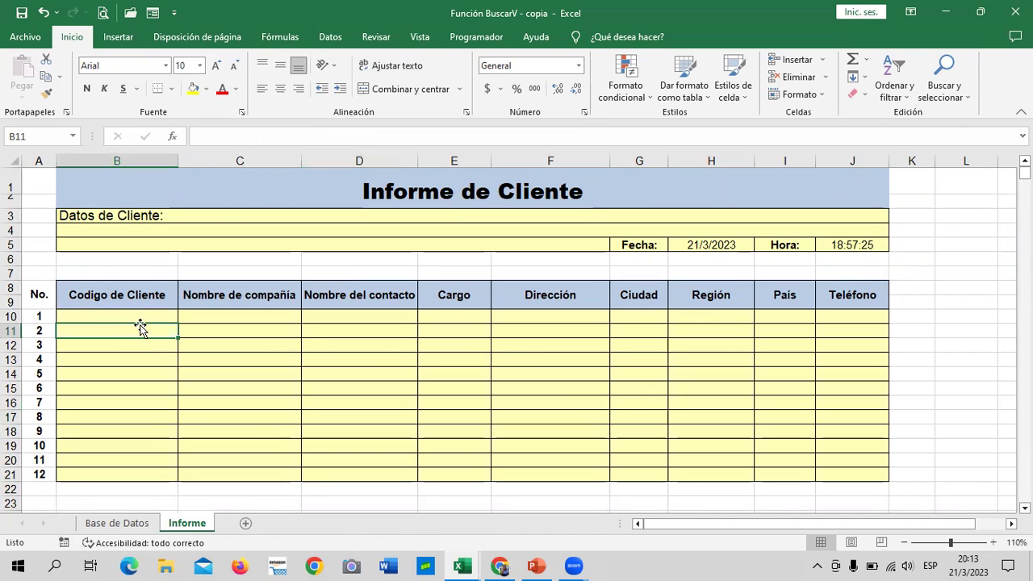
pyautogui.click(140, 318)
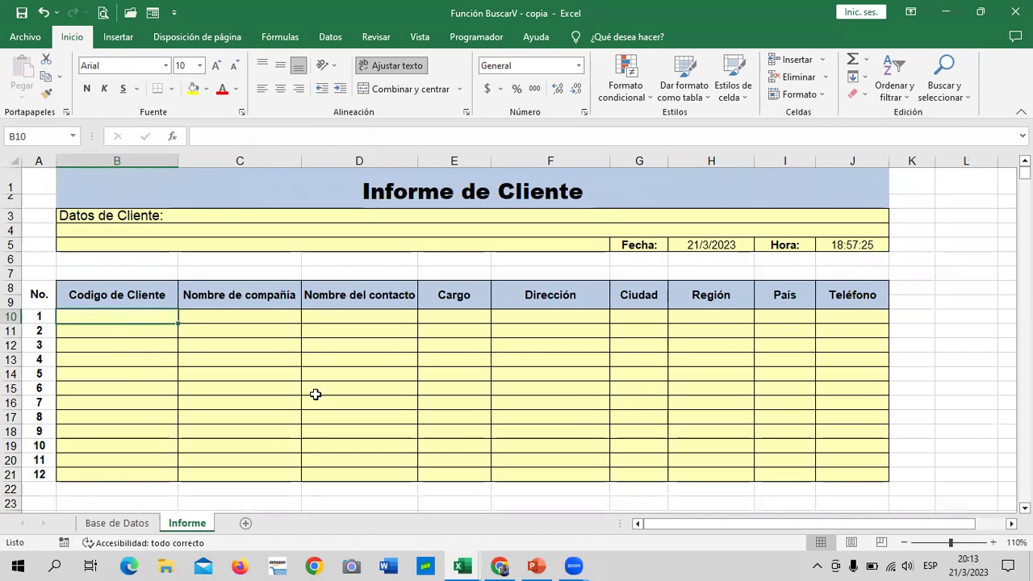
pyautogui.click(393, 384)
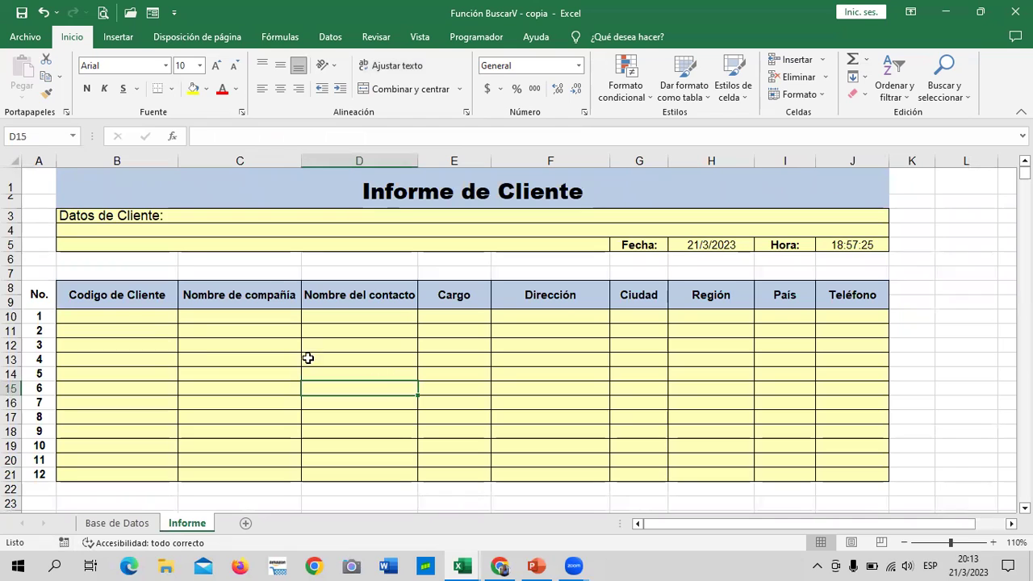
pyautogui.click(138, 314)
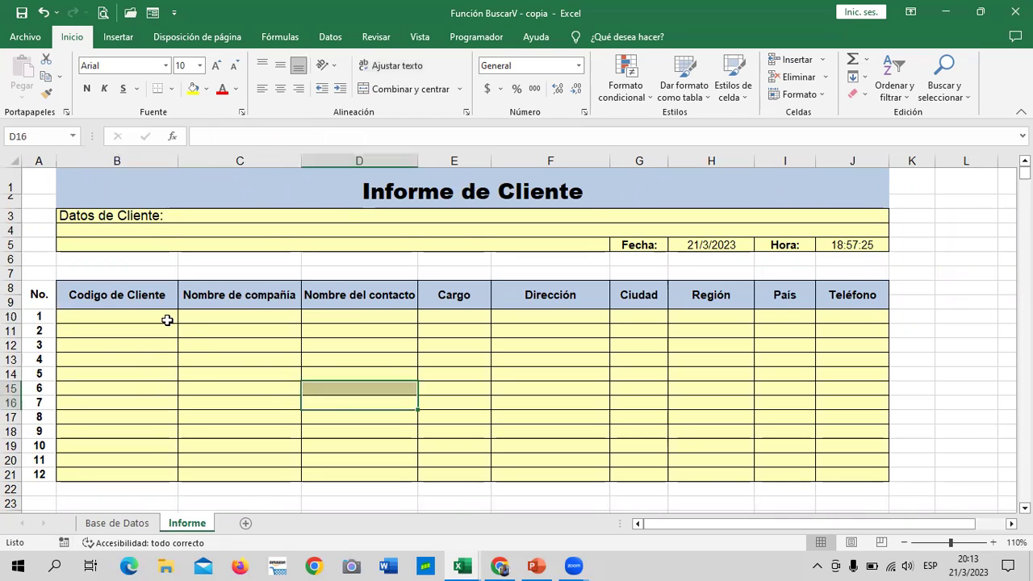
# Select the twelve Código de Cliente cells B10 to B21
pyautogui.moveTo(166, 318); pyautogui.dragTo(152, 470)
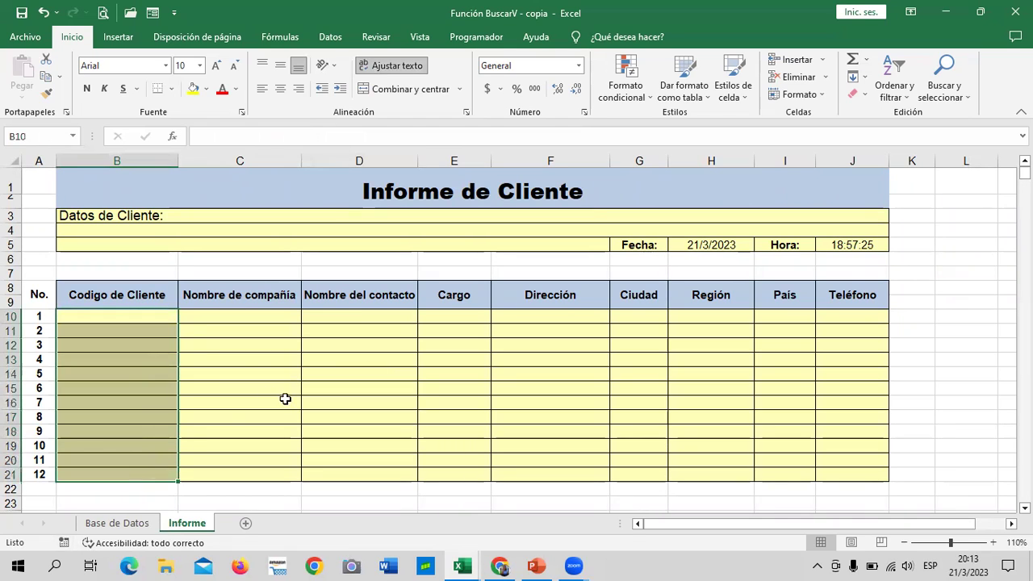
pyautogui.click(303, 399)
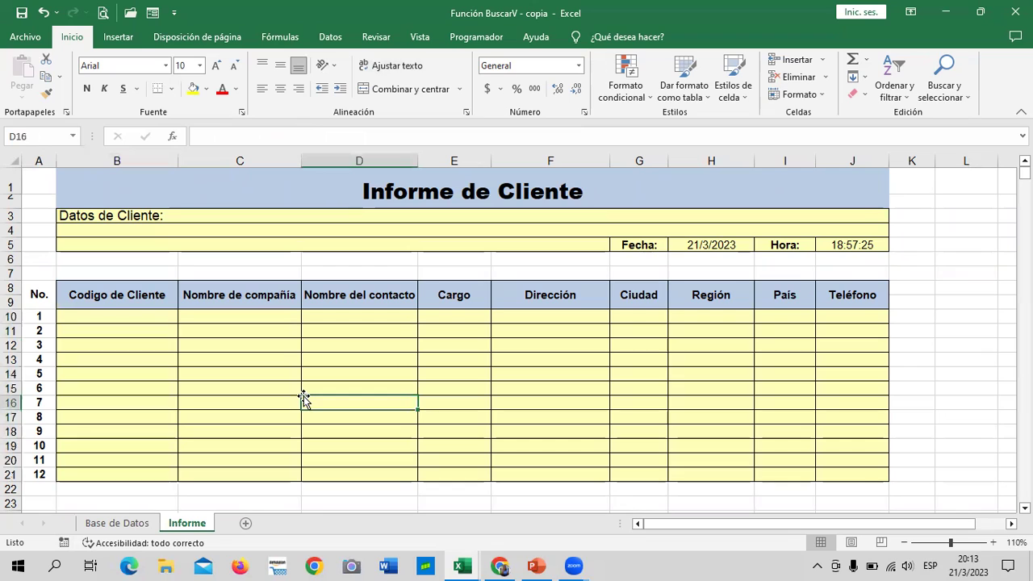
pyautogui.click(140, 313)
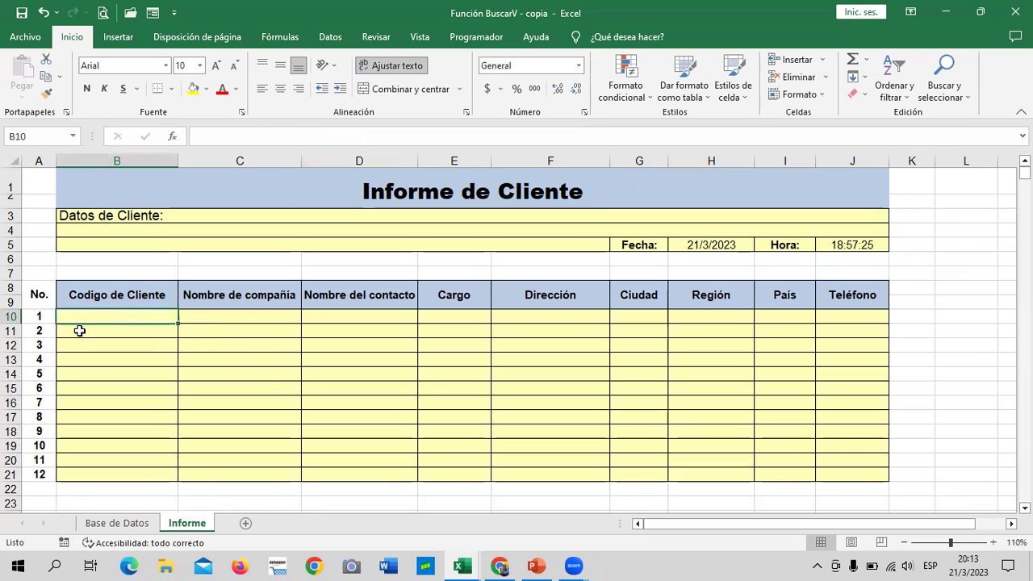
pyautogui.click(242, 344)
pyautogui.moveTo(164, 315); pyautogui.dragTo(170, 476)
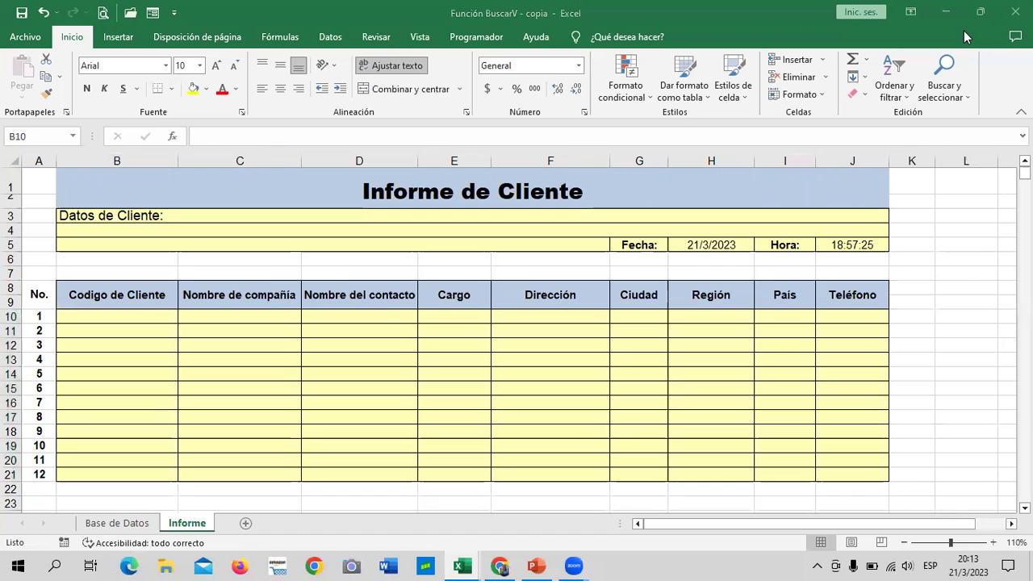
# In Datos > Validación de datos, set Permitir to Lista and collapse the dialog to pick a source
pyautogui.click(336, 44)
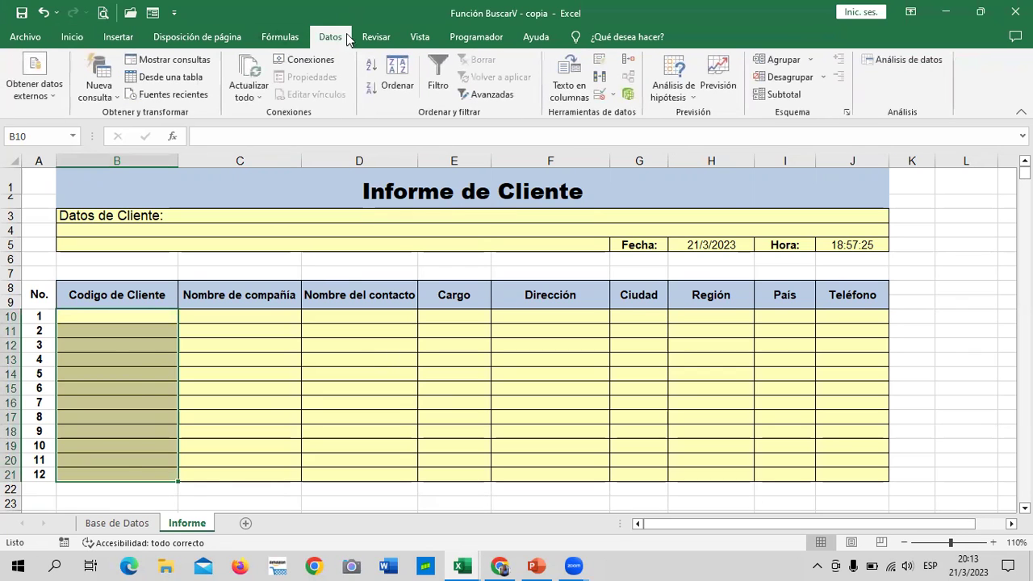
pyautogui.click(601, 94)
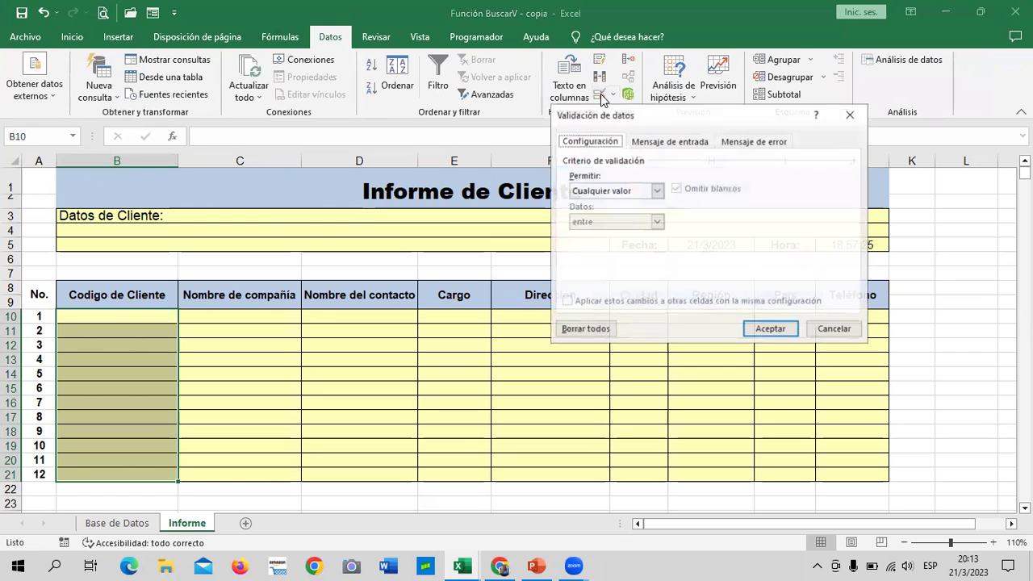
pyautogui.click(657, 190)
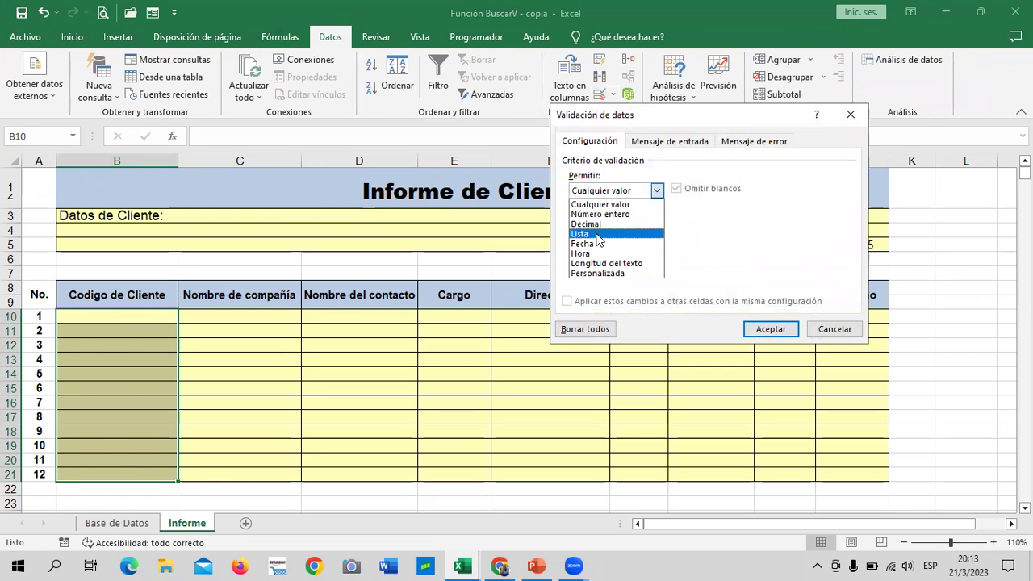
pyautogui.click(608, 233)
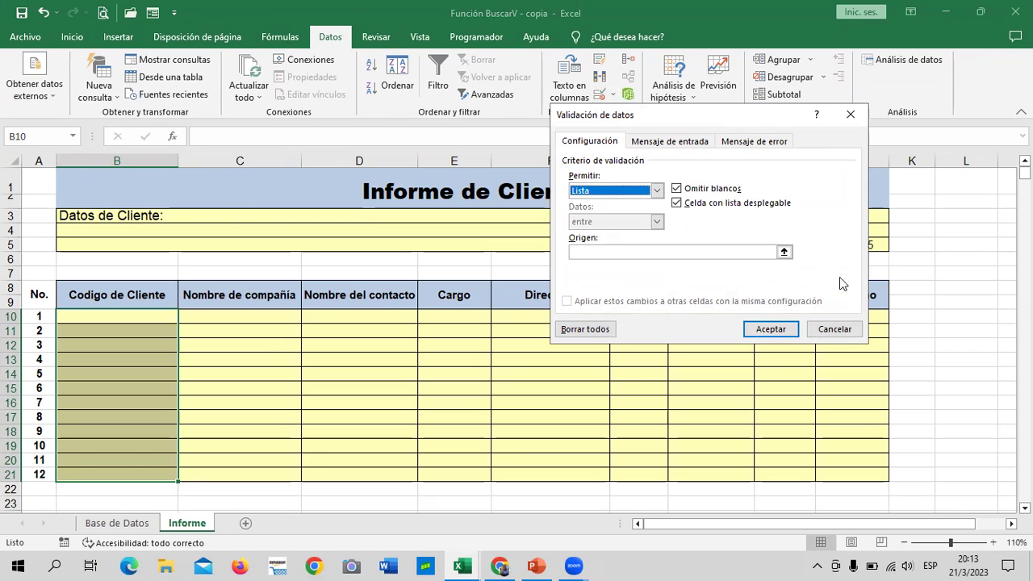
pyautogui.click(783, 252)
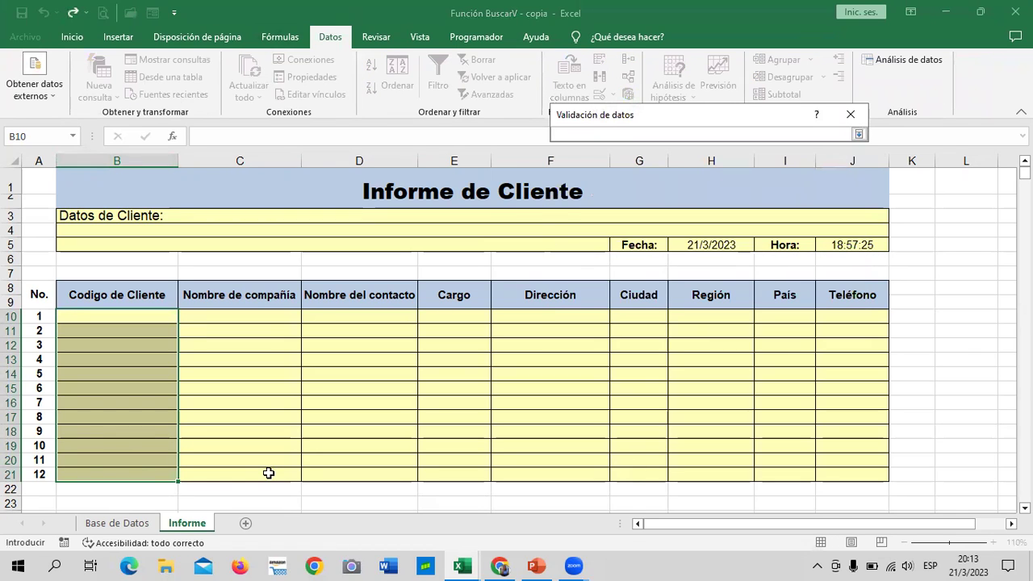
pyautogui.press('Return')
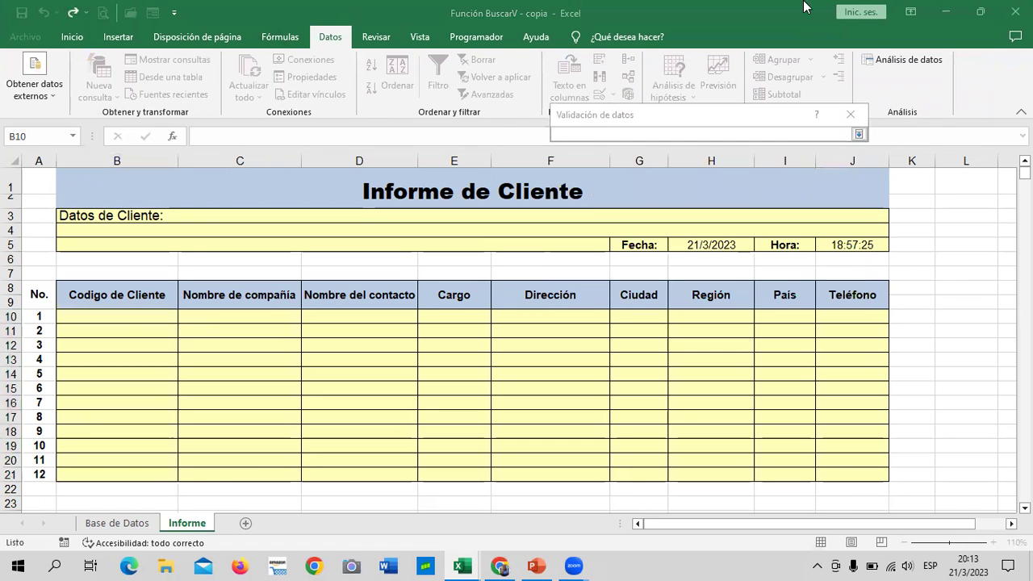
pyautogui.moveTo(782, 118); pyautogui.dragTo(785, 172)
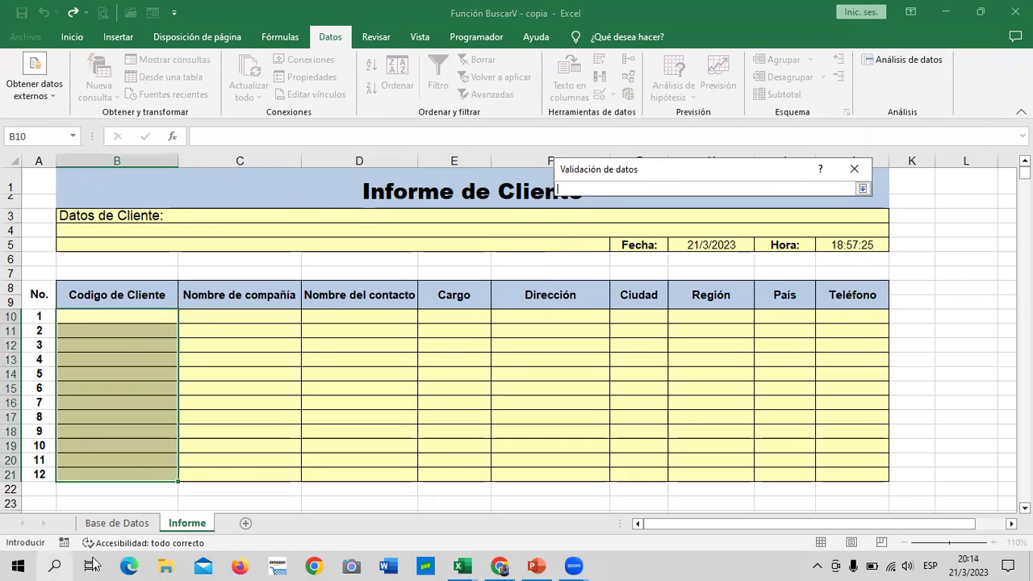
# Set the list source to ='Base de Datos'!$A$4:$A$94 and apply the validation
pyautogui.click(139, 526)
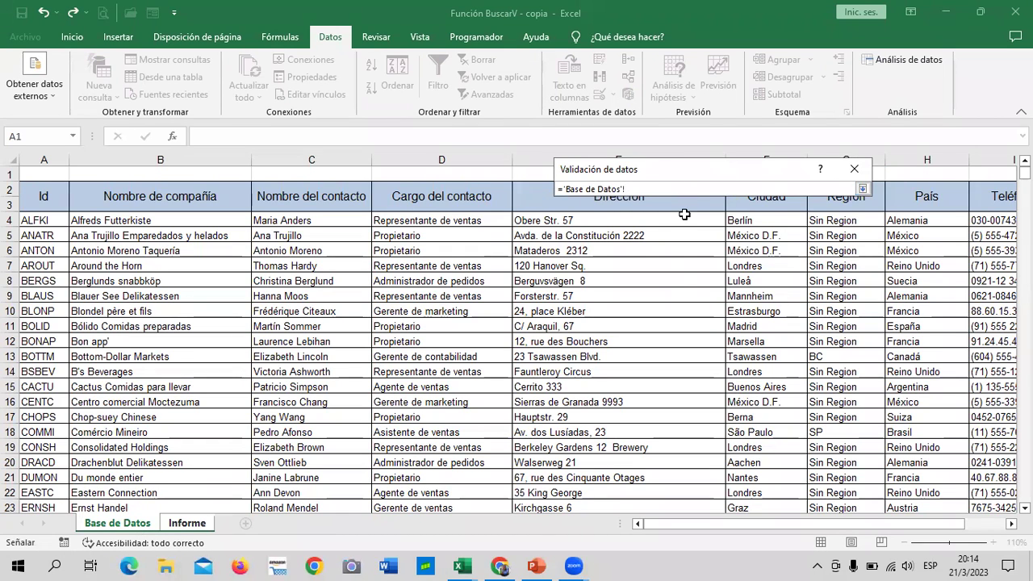
pyautogui.click(42, 214)
pyautogui.moveTo(43, 238); pyautogui.dragTo(18, 565)
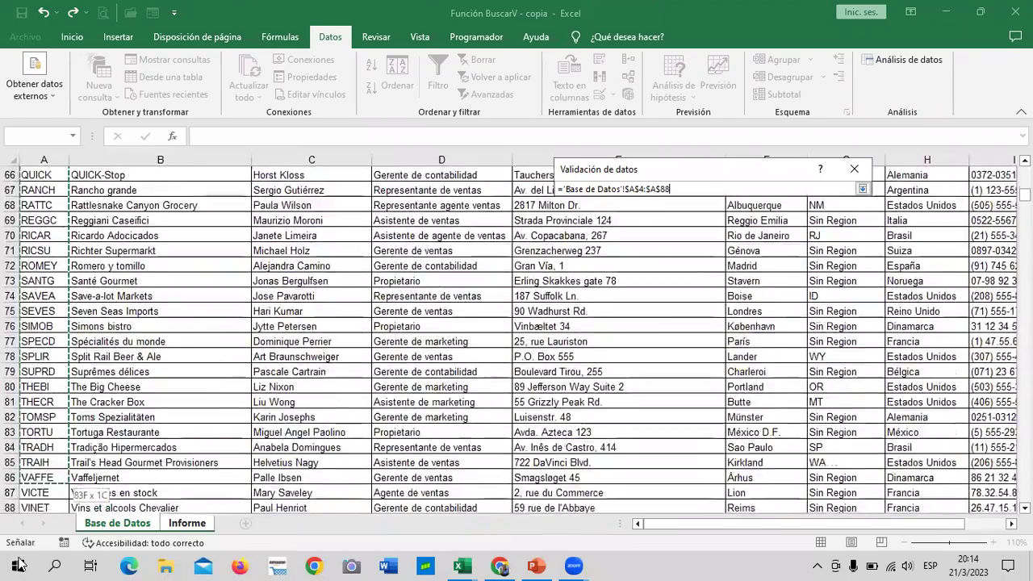
pyautogui.moveTo(17, 565); pyautogui.dragTo(25, 479)
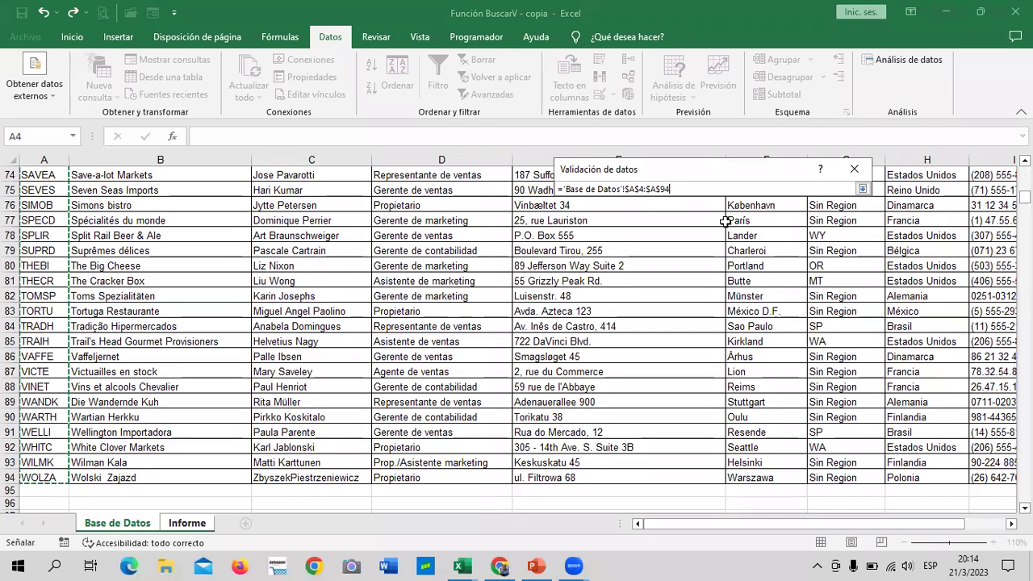
pyautogui.click(863, 188)
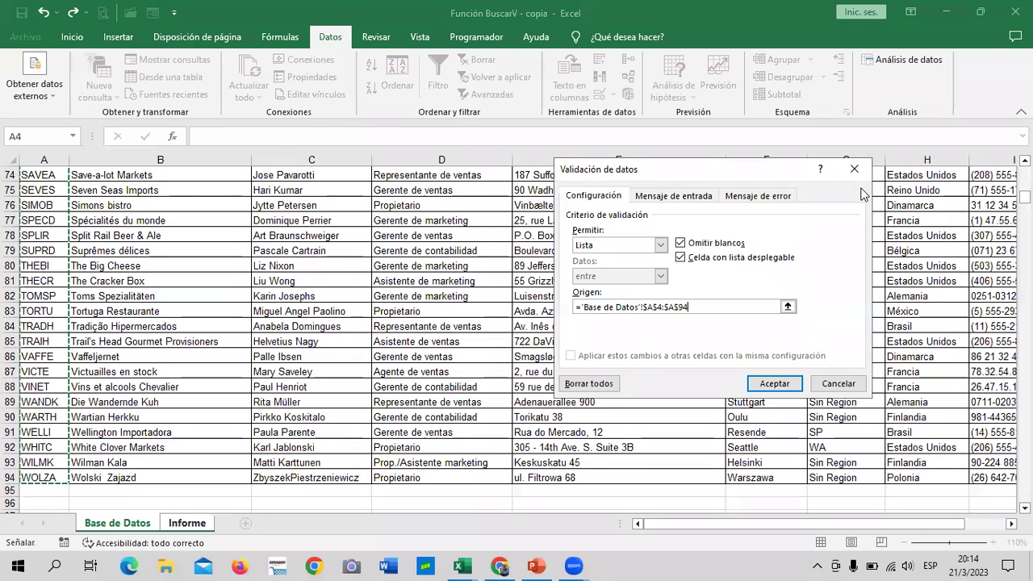
pyautogui.click(774, 384)
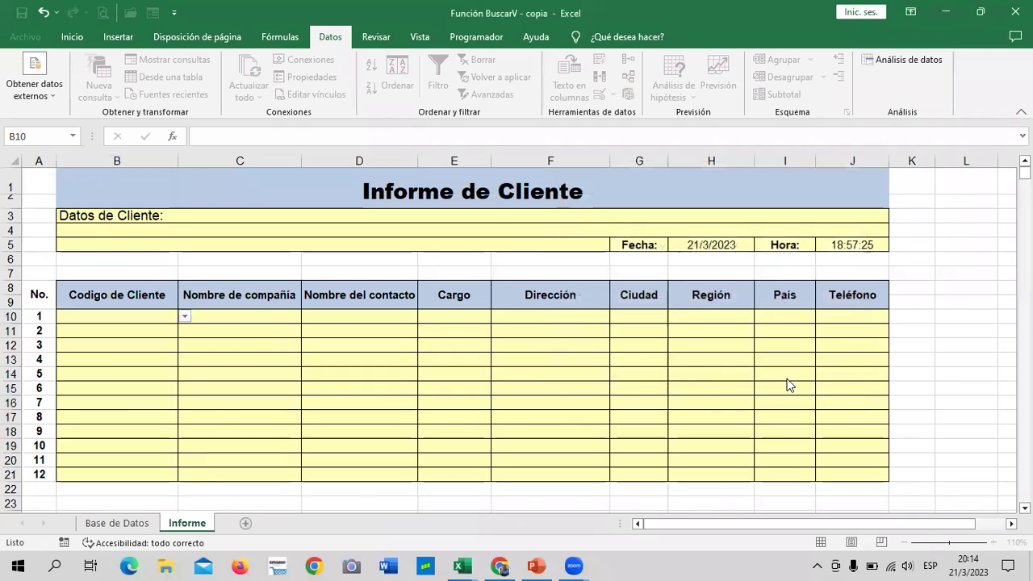
# Check that each code cell from B21 up to B10 shows the validation dropdown
pyautogui.keyDown('shift'); pyautogui.click(129, 473); pyautogui.keyUp('shift')
pyautogui.click(133, 472)
pyautogui.click(150, 460)
pyautogui.click(143, 431)
pyautogui.click(137, 399)
pyautogui.click(133, 372)
pyautogui.click(137, 348)
pyautogui.click(142, 332)
pyautogui.click(141, 317)
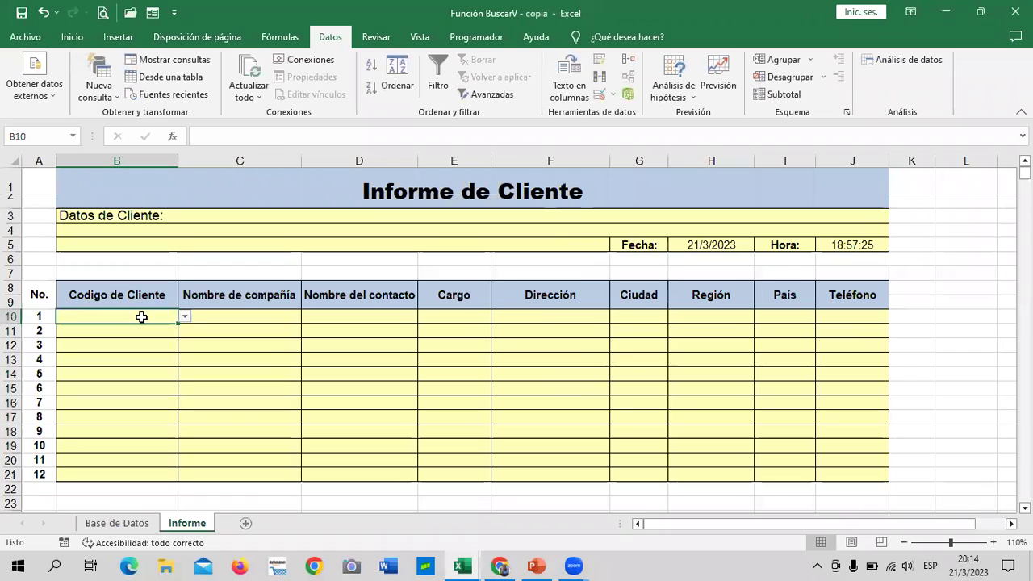
# Pick codes RANCH, BLONP and SUPRD for rows B10 to B12
pyautogui.click(184, 316)
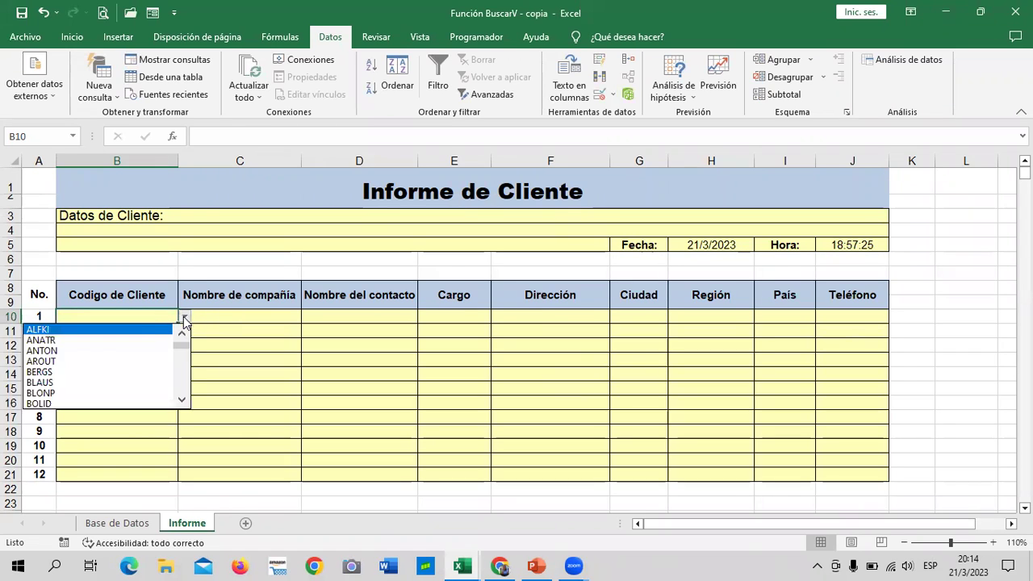
pyautogui.moveTo(177, 360); pyautogui.dragTo(177, 379)
pyautogui.click(133, 361)
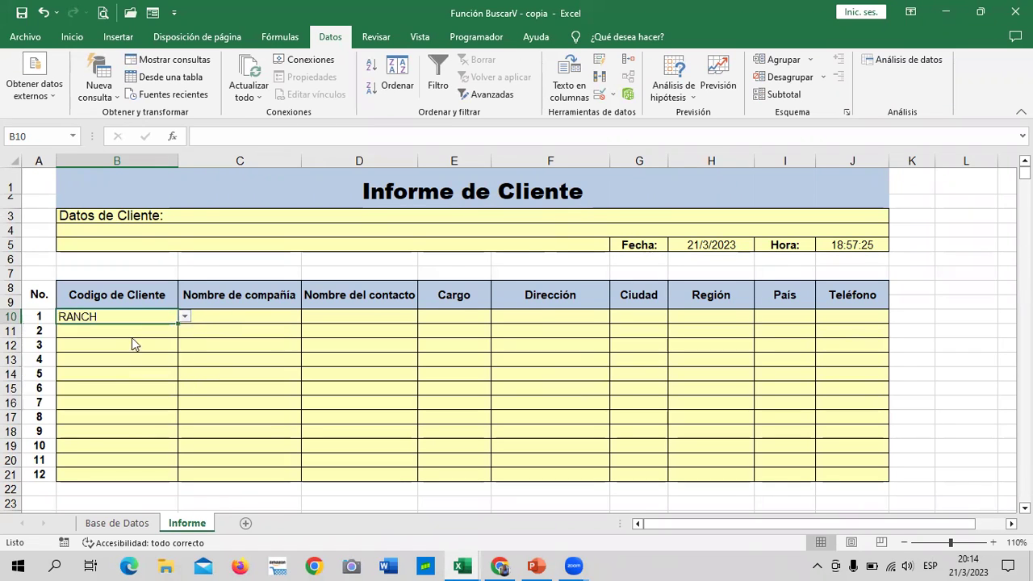
pyautogui.click(146, 337)
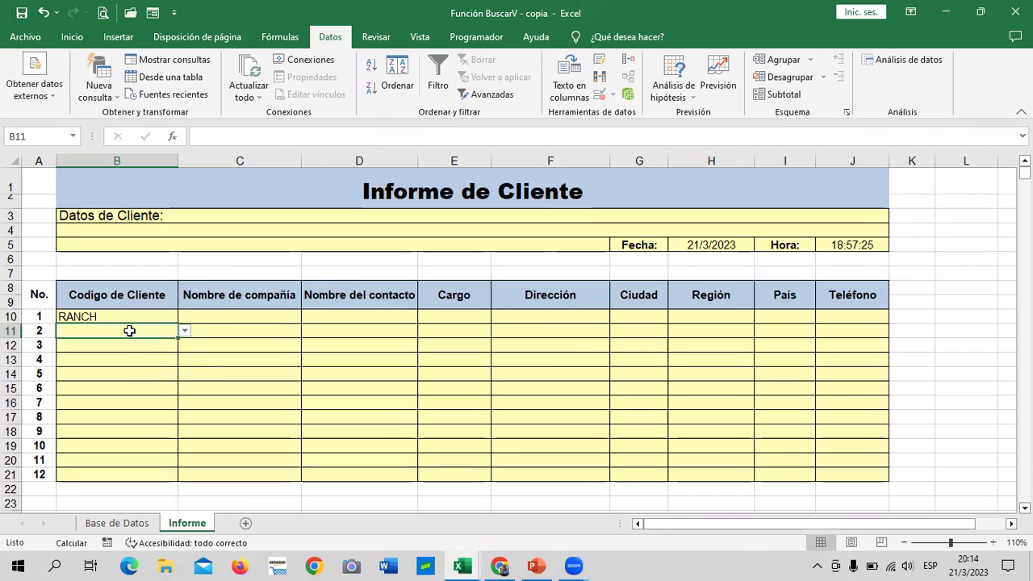
pyautogui.click(185, 331)
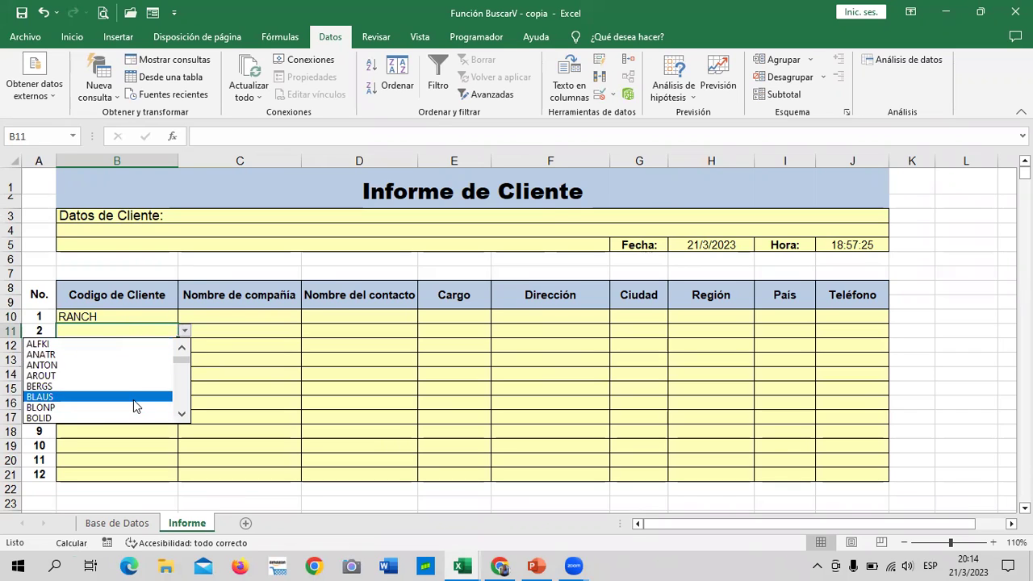
pyautogui.press('Escape')
pyautogui.click(141, 347)
pyautogui.click(185, 345)
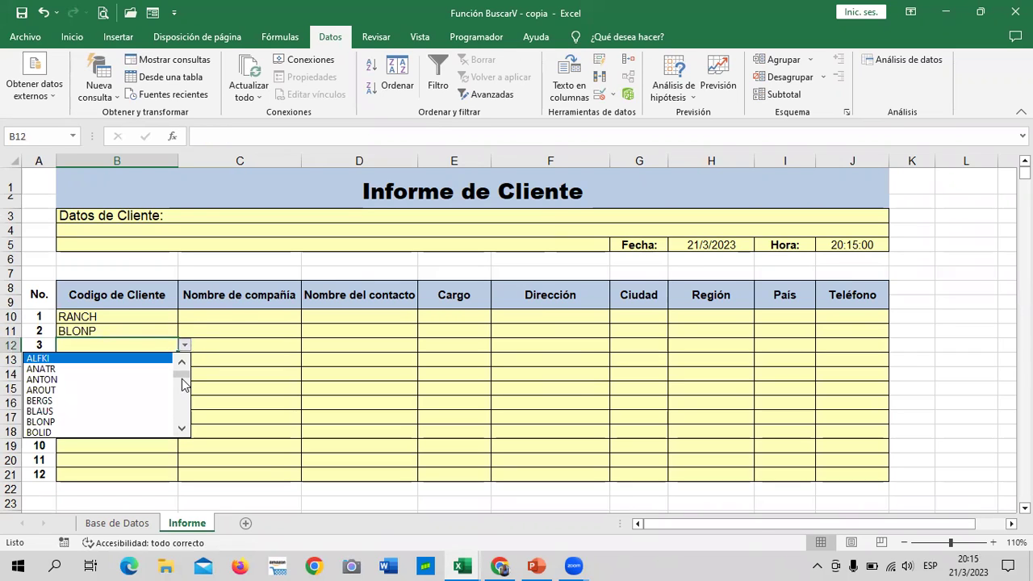
pyautogui.moveTo(182, 373); pyautogui.dragTo(182, 415)
pyautogui.click(121, 413)
# Pick codes WOLZA, BOLID and RICSU for rows B13 to B15
pyautogui.click(128, 361)
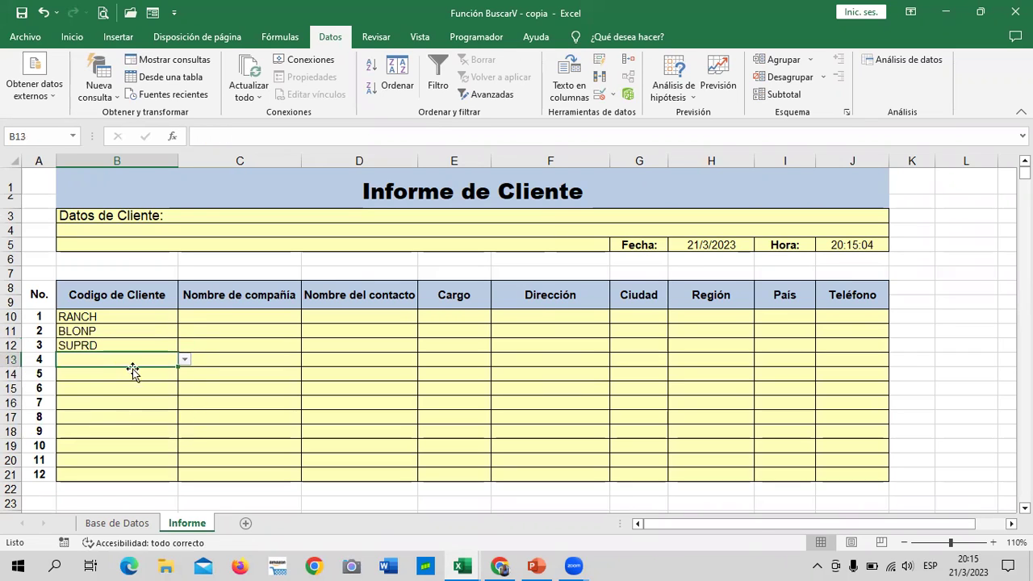
pyautogui.click(185, 359)
pyautogui.moveTo(181, 393); pyautogui.dragTo(181, 440)
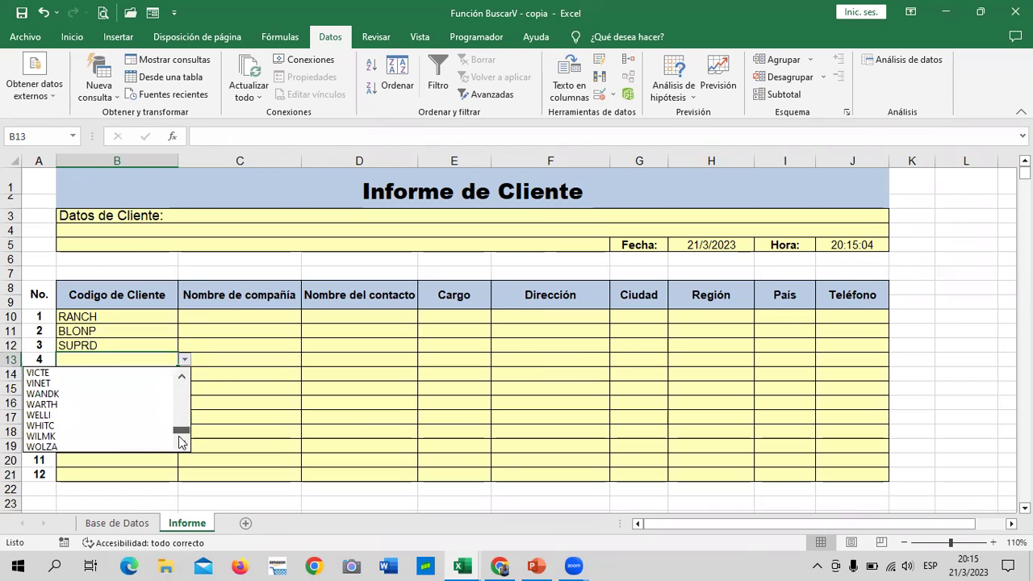
pyautogui.click(113, 446)
pyautogui.click(122, 376)
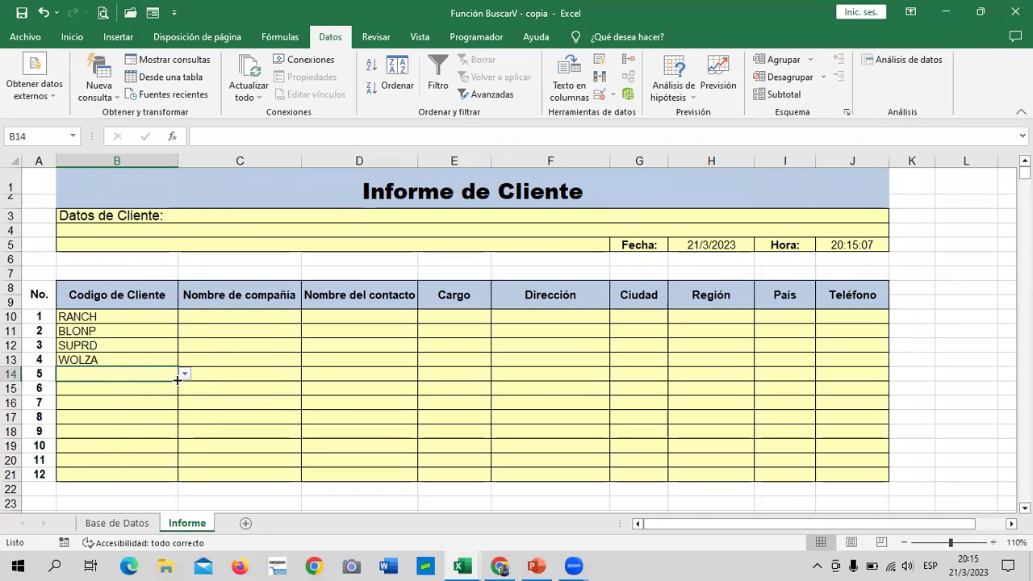
pyautogui.click(185, 374)
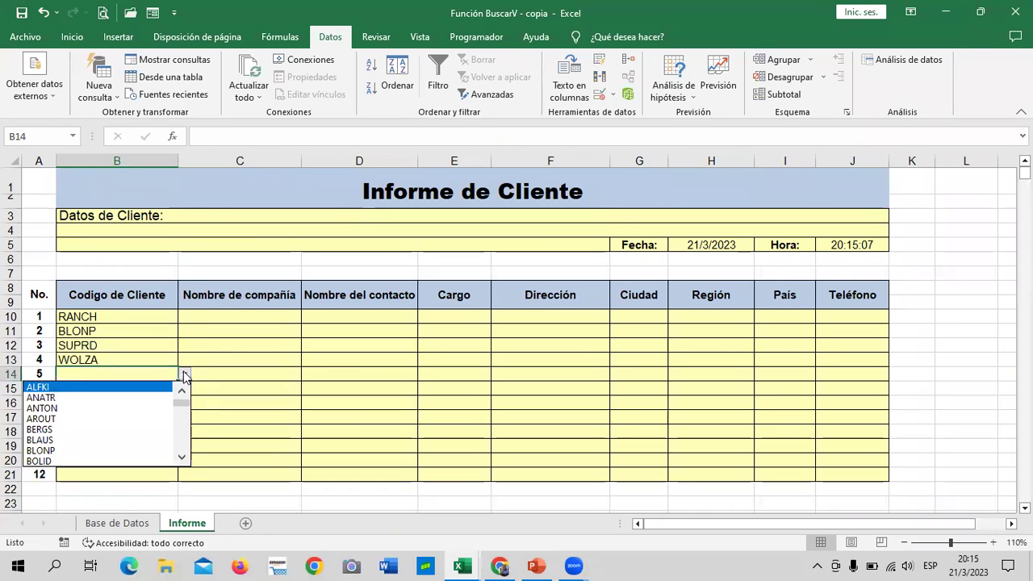
pyautogui.click(121, 461)
pyautogui.click(124, 389)
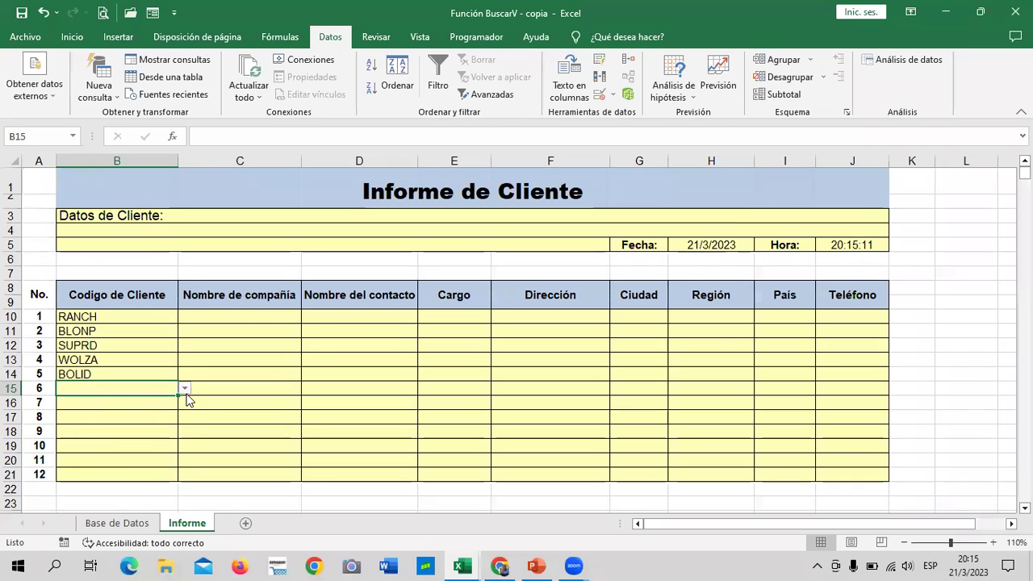
pyautogui.click(185, 390)
pyautogui.moveTo(183, 418); pyautogui.dragTo(186, 457)
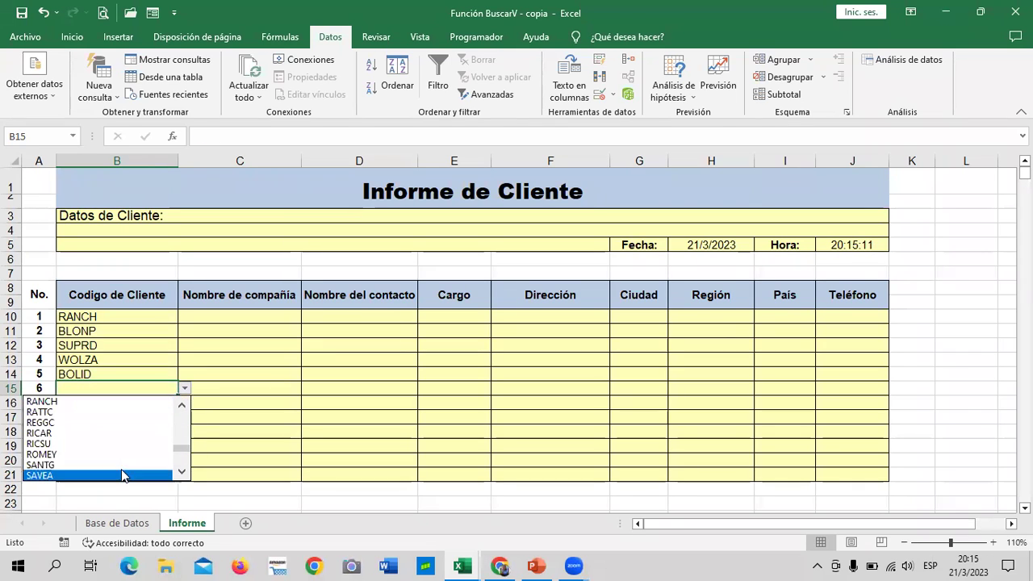
pyautogui.click(120, 443)
# Pick codes MAGAA, ALFKI and SPLIR for rows B16 to B18
pyautogui.click(102, 404)
pyautogui.click(186, 405)
pyautogui.moveTo(185, 418); pyautogui.dragTo(185, 455)
pyautogui.scroll(-2, 95, 424)
pyautogui.press('Escape')
pyautogui.click(116, 420)
pyautogui.click(185, 417)
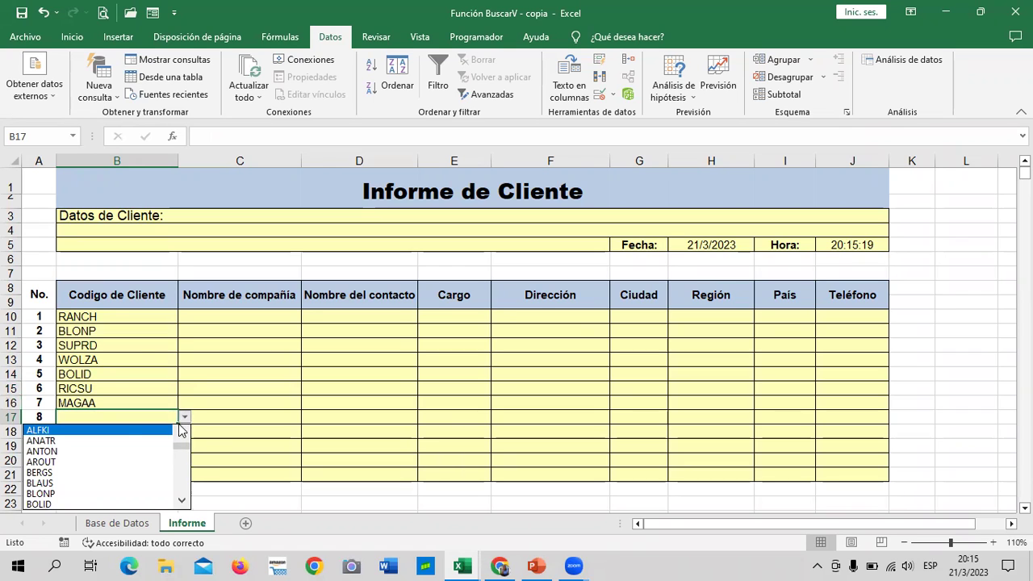
pyautogui.click(123, 428)
pyautogui.click(134, 433)
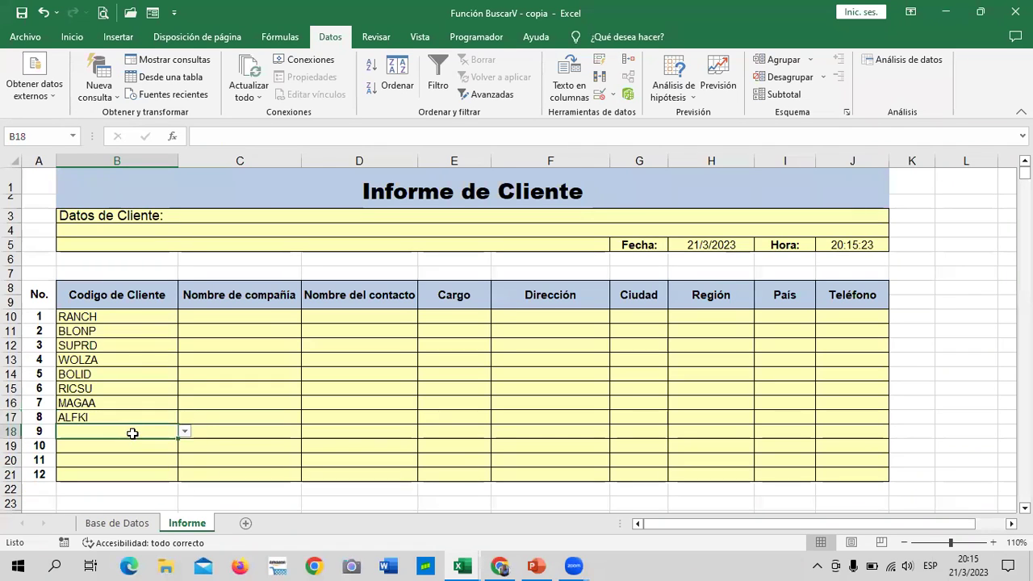
pyautogui.click(185, 433)
pyautogui.moveTo(185, 464); pyautogui.dragTo(121, 521)
pyautogui.click(100, 519)
# Pick codes VICTE, ANATR and GREAL for rows B19 to B21
pyautogui.click(104, 445)
pyautogui.click(184, 446)
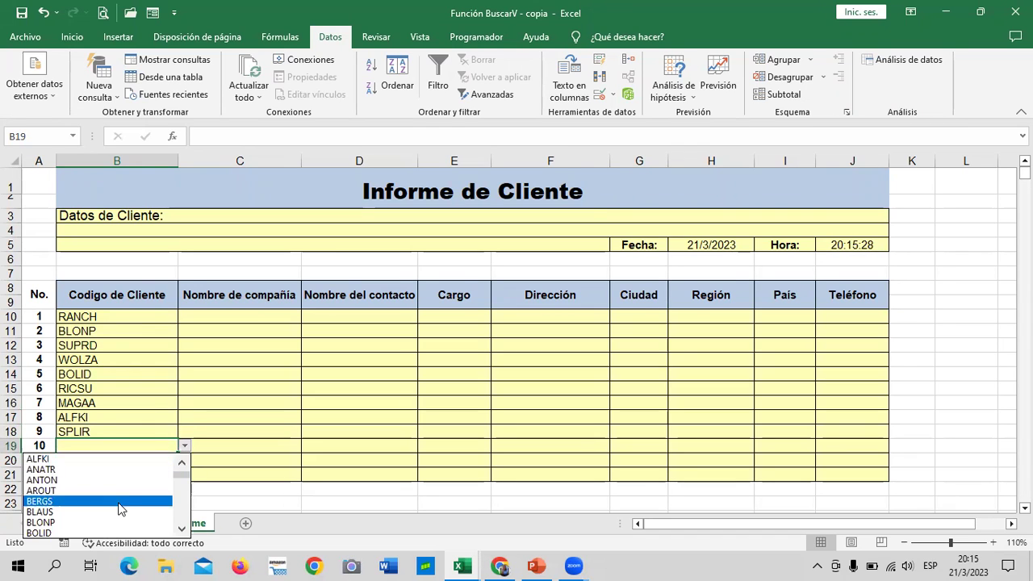
pyautogui.moveTo(180, 488); pyautogui.dragTo(181, 520)
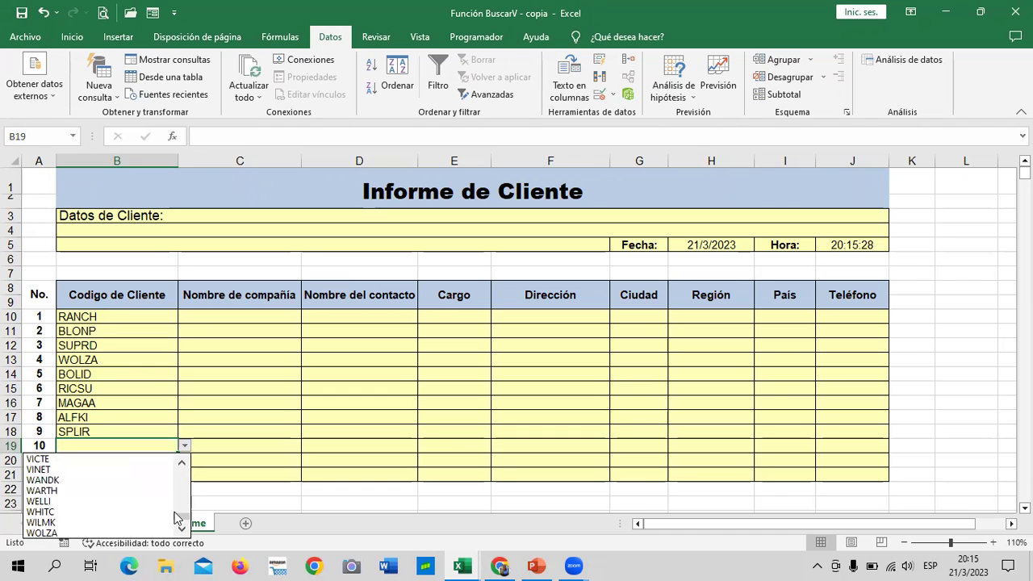
pyautogui.click(105, 458)
pyautogui.click(108, 459)
pyautogui.click(184, 461)
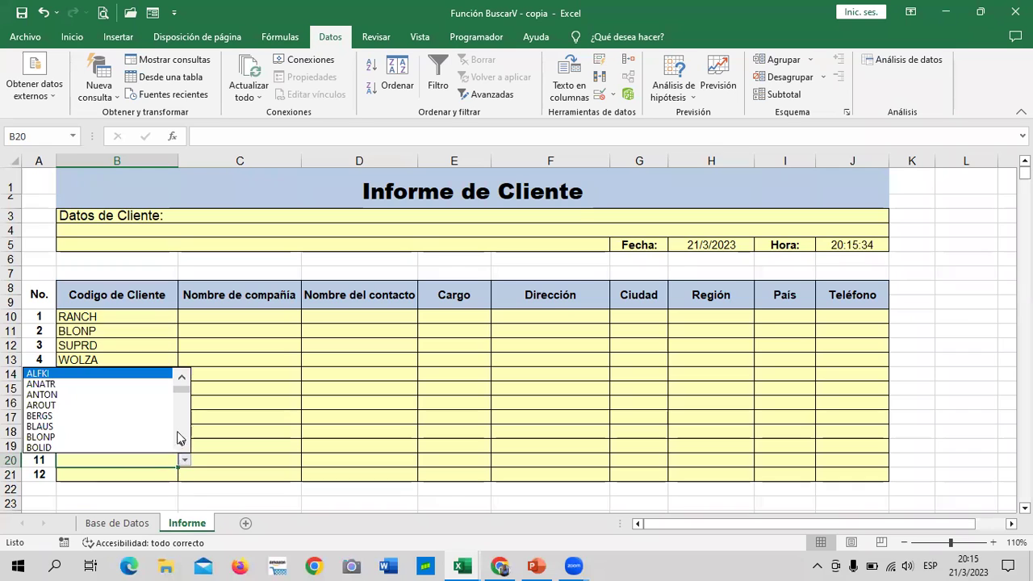
pyautogui.press('Up')
pyautogui.press('Return')
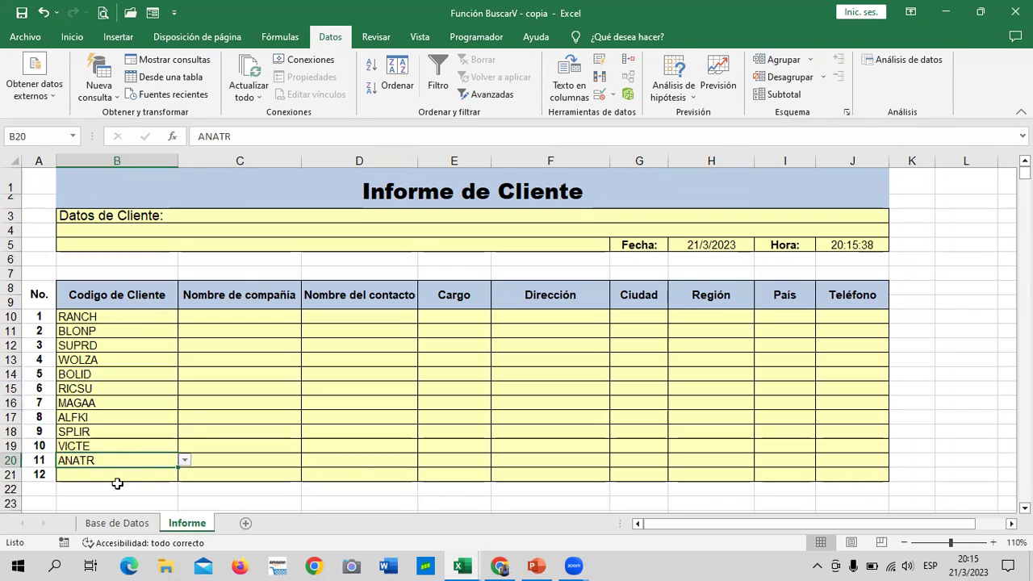
pyautogui.click(162, 471)
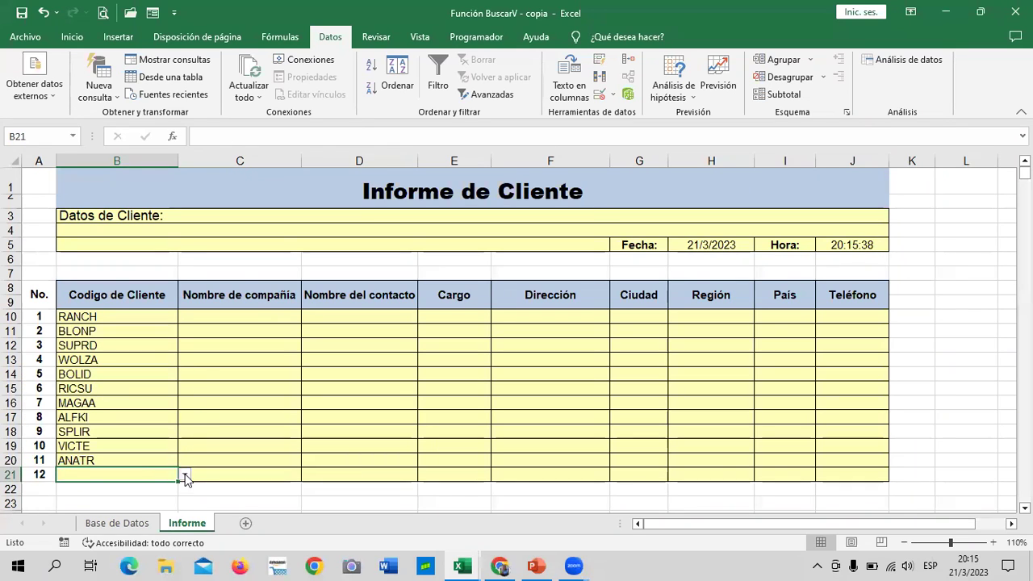
pyautogui.click(184, 474)
pyautogui.moveTo(185, 410); pyautogui.dragTo(181, 420)
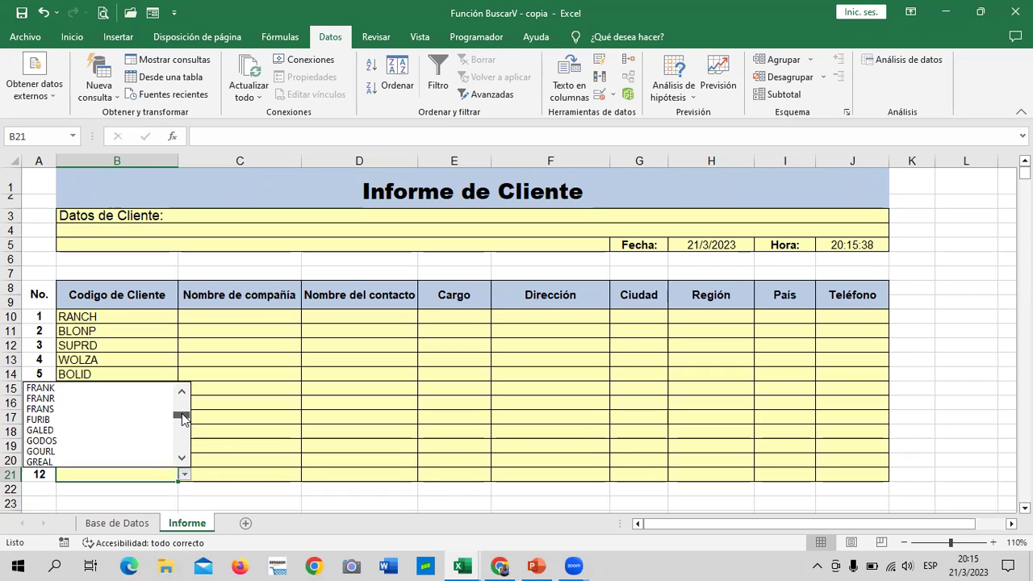
pyautogui.click(122, 459)
pyautogui.click(242, 444)
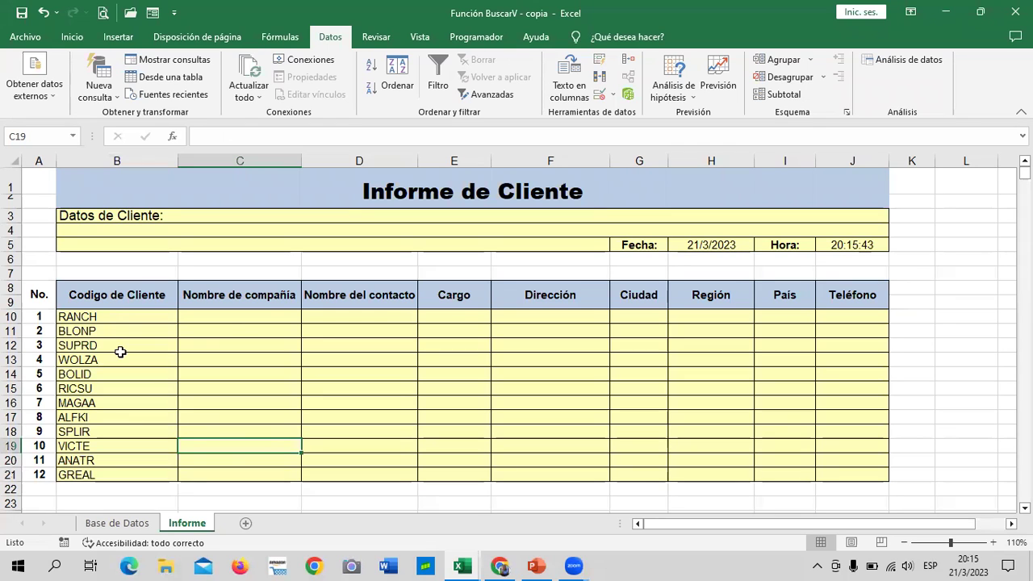
# In C10 start =BUSCARV(B10; and go to the Base de Datos sheet for the table
pyautogui.click(218, 316)
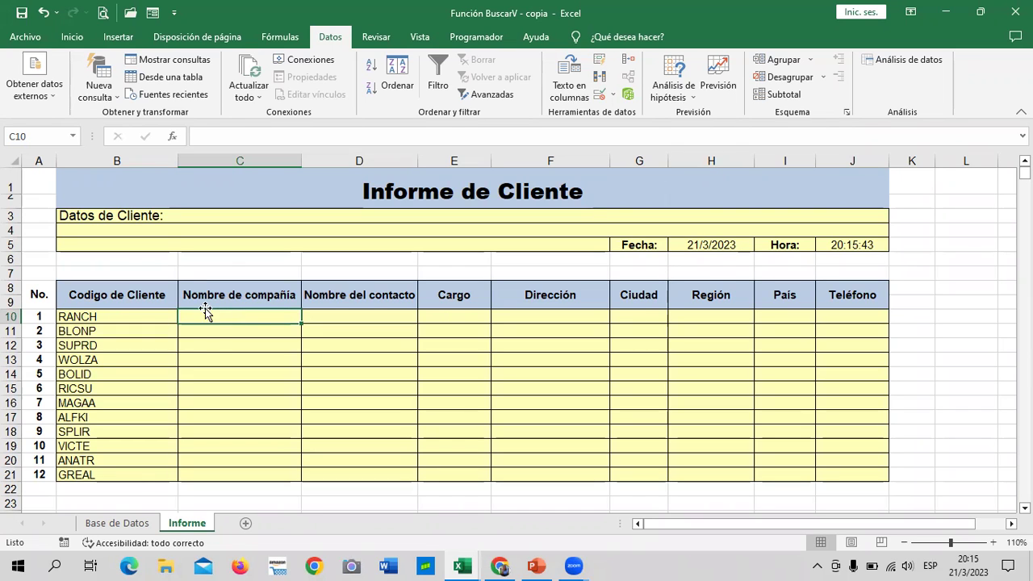
pyautogui.click(460, 406)
pyautogui.click(274, 317)
pyautogui.write('=')
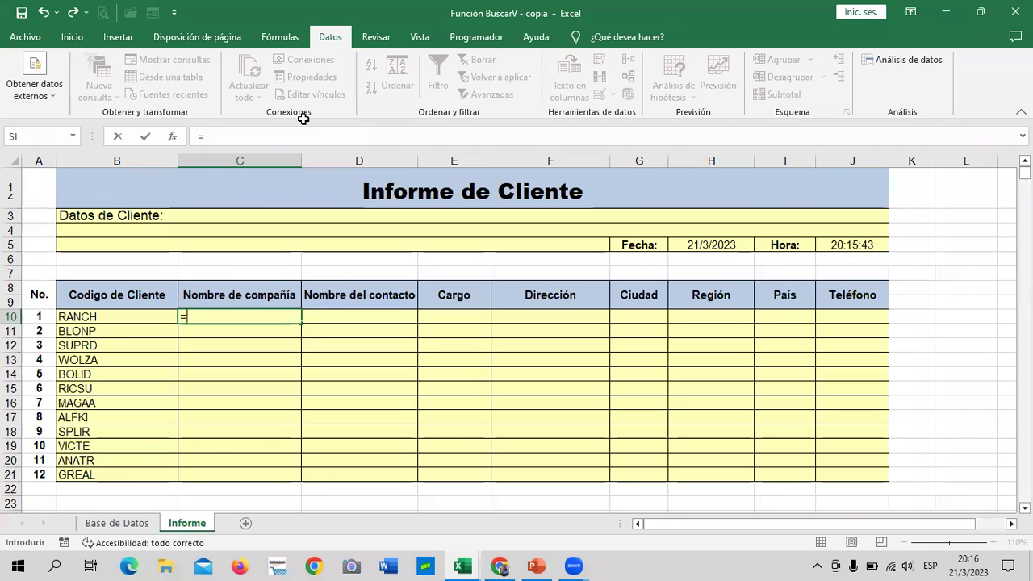
pyautogui.write('BUSCAR')
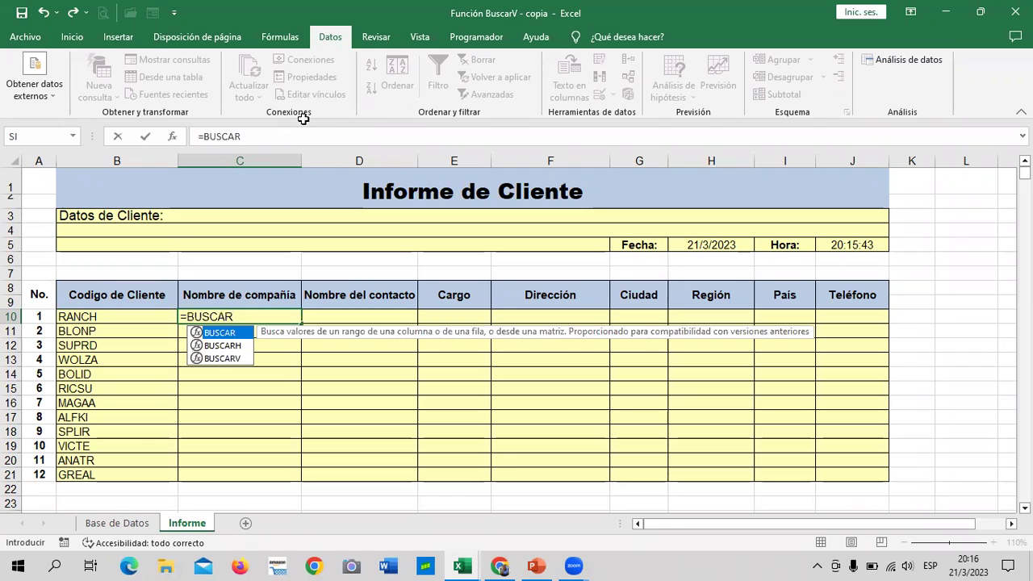
pyautogui.click(242, 361)
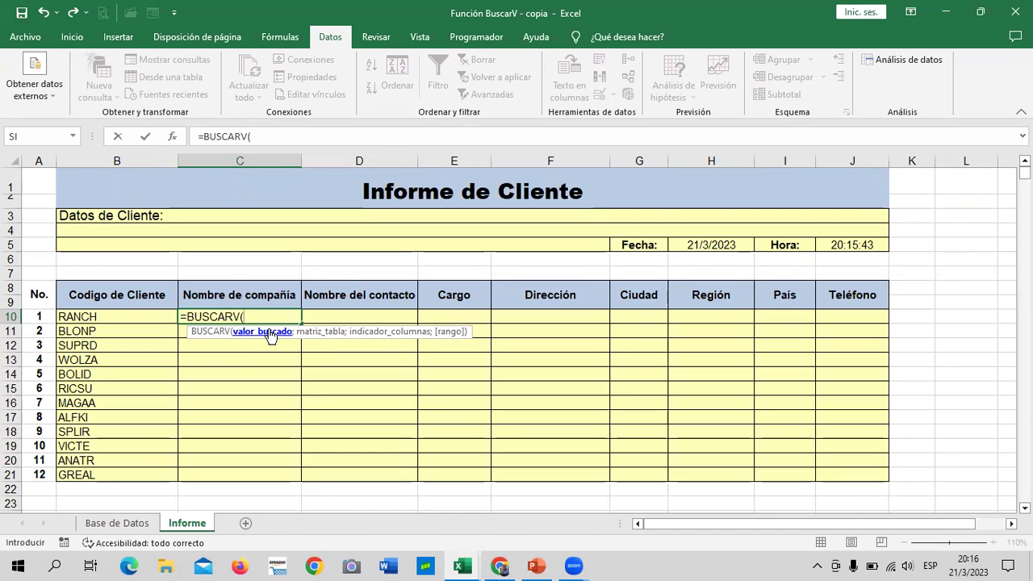
pyautogui.click(134, 320)
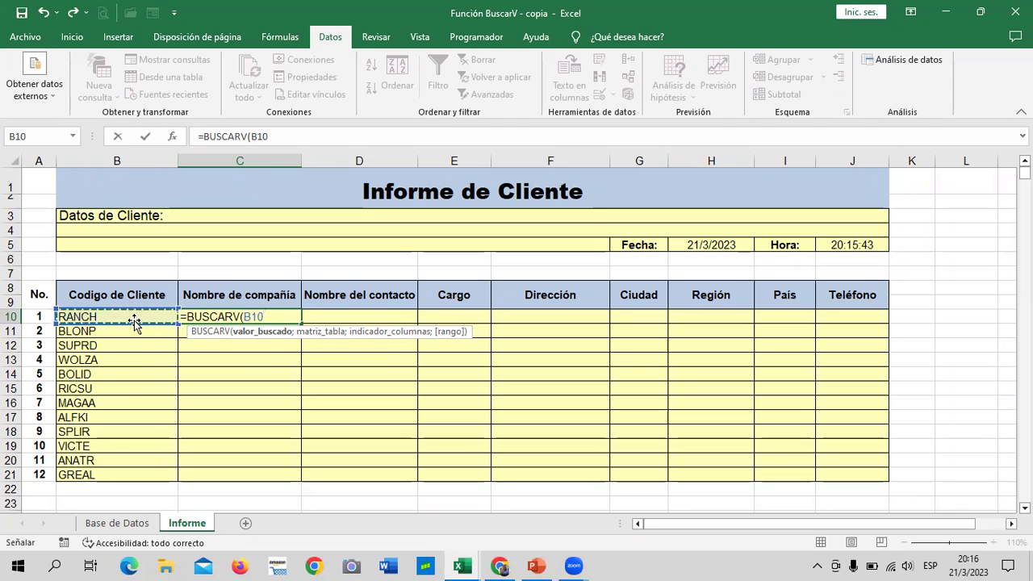
pyautogui.write(';')
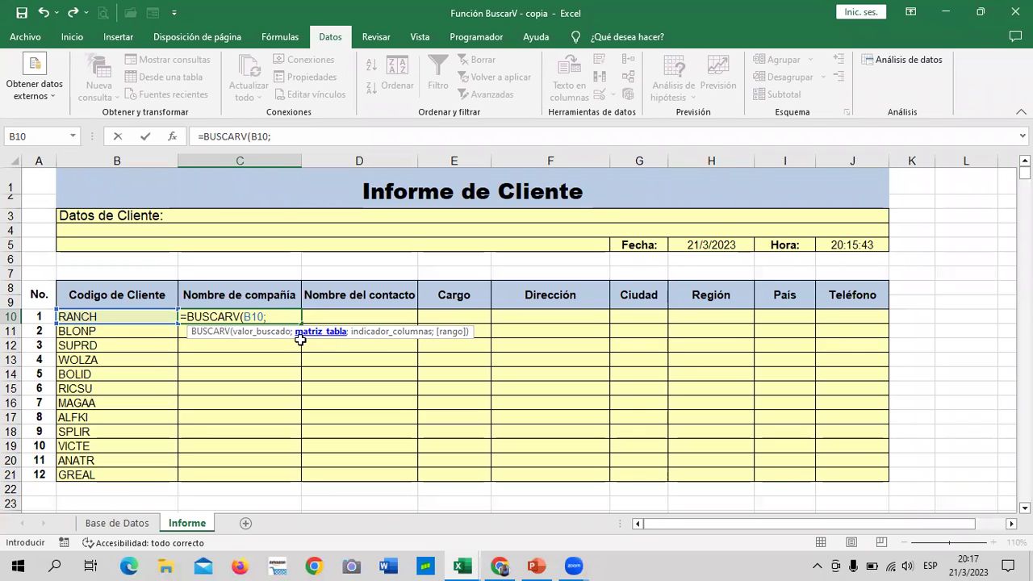
pyautogui.click(134, 525)
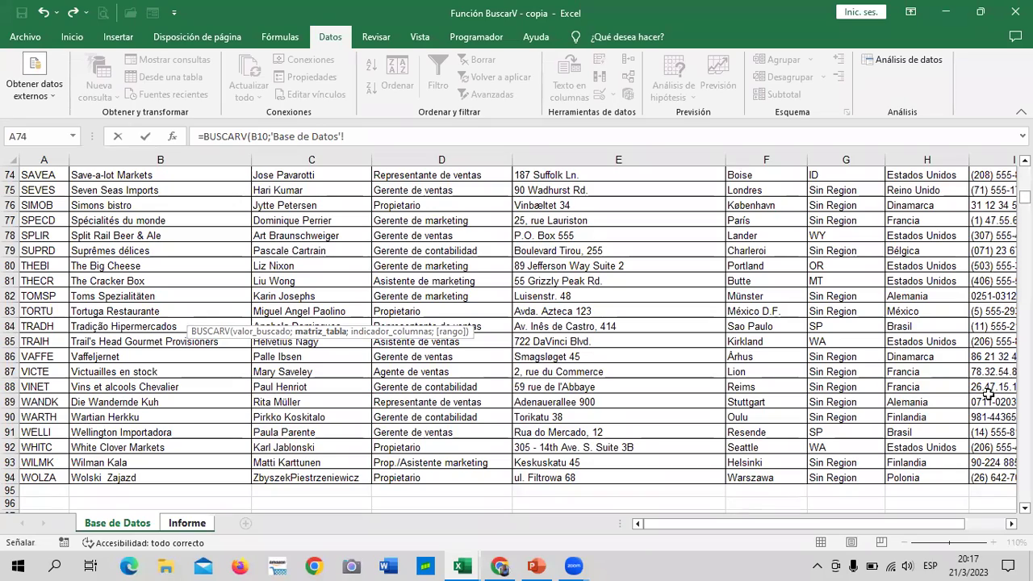
# Select Base de Datos range A2:I94 as the lookup table, followed by a semicolon
pyautogui.moveTo(1025, 197); pyautogui.dragTo(1025, 172)
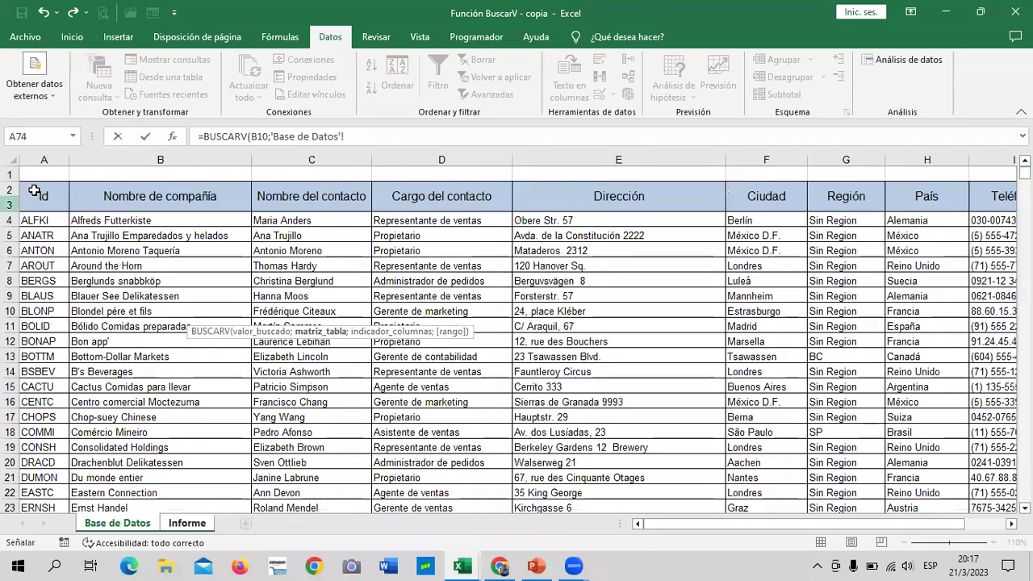
pyautogui.moveTo(36, 196)
pyautogui.mouseDown()
pyautogui.moveTo(574, 346)
pyautogui.moveTo(961, 515)
pyautogui.mouseUp()
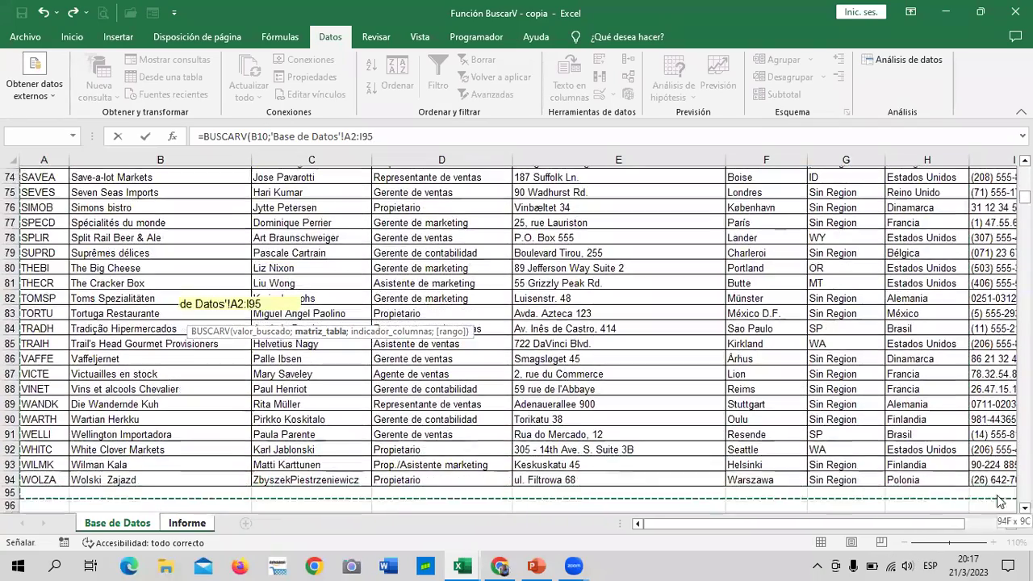
pyautogui.moveTo(960, 515)
pyautogui.mouseDown()
pyautogui.moveTo(990, 470)
pyautogui.moveTo(810, 480)
pyautogui.mouseUp()
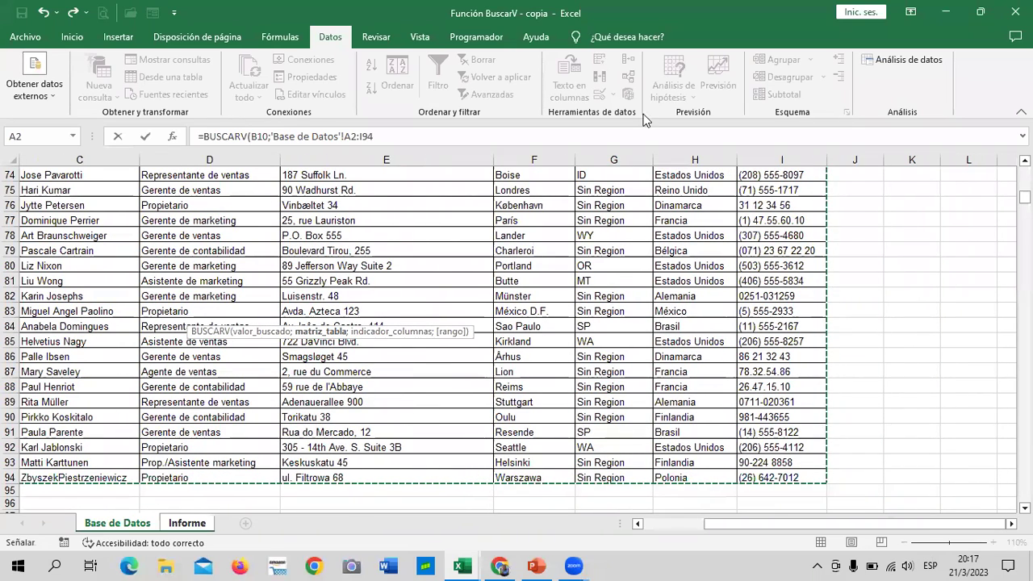
pyautogui.click(404, 138)
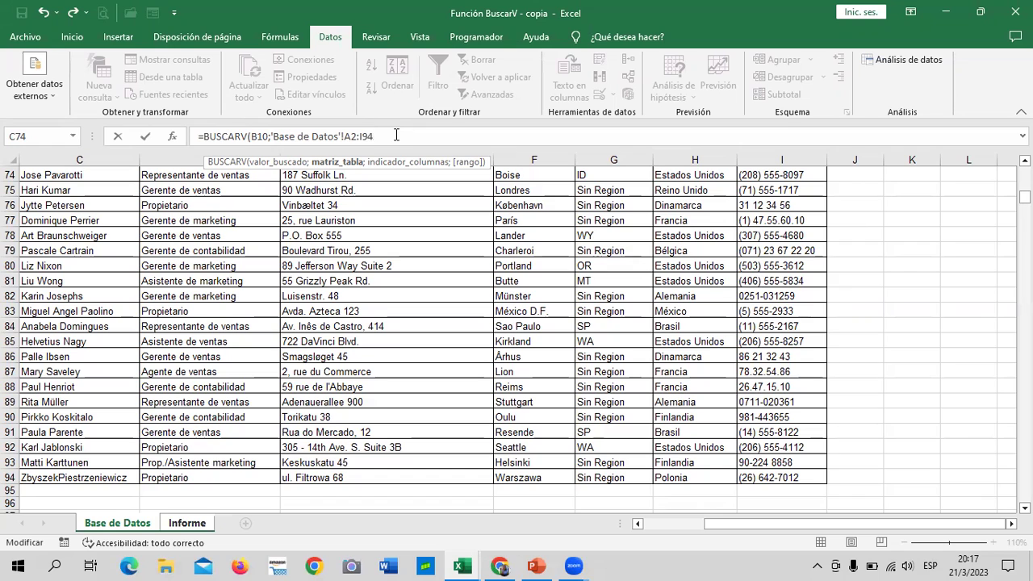
pyautogui.write(';')
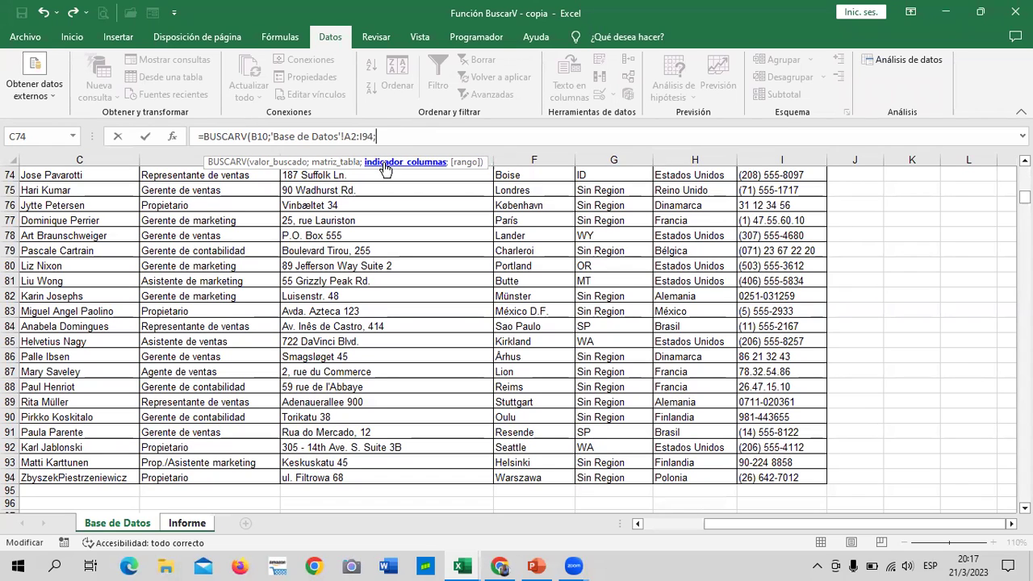
# Add column 2 and FALSO, closing the formula as =BUSCARV(B10;'Base de Datos'!A2:I94;2;FALSO)
pyautogui.moveTo(1024, 197); pyautogui.dragTo(1024, 171)
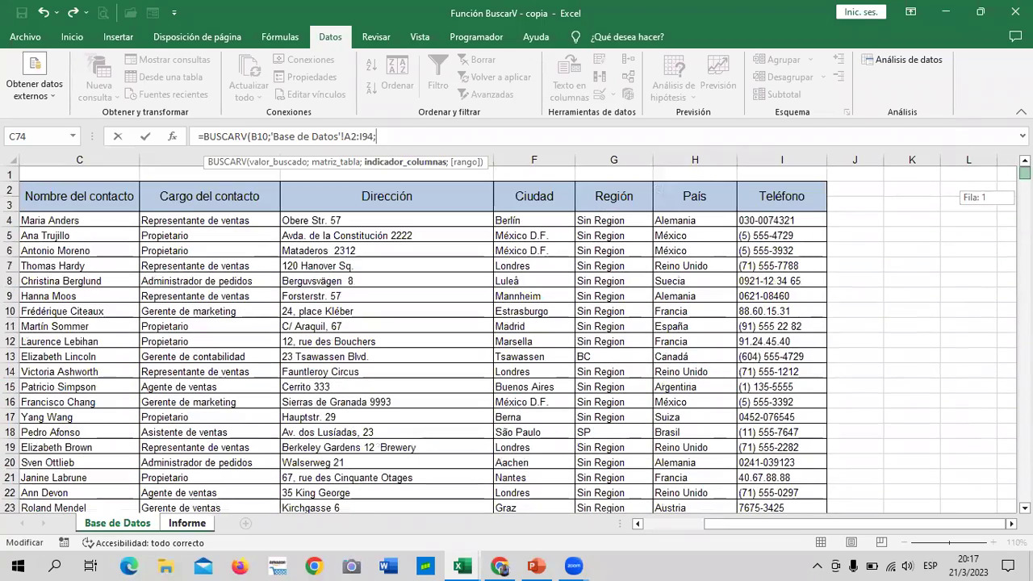
pyautogui.moveTo(855, 524); pyautogui.dragTo(760, 536)
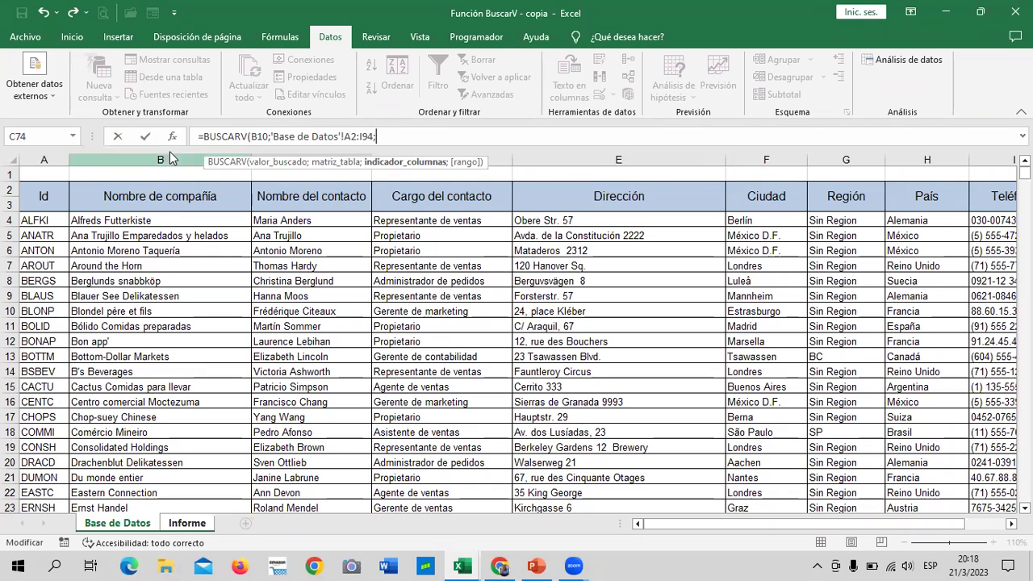
pyautogui.write('2')
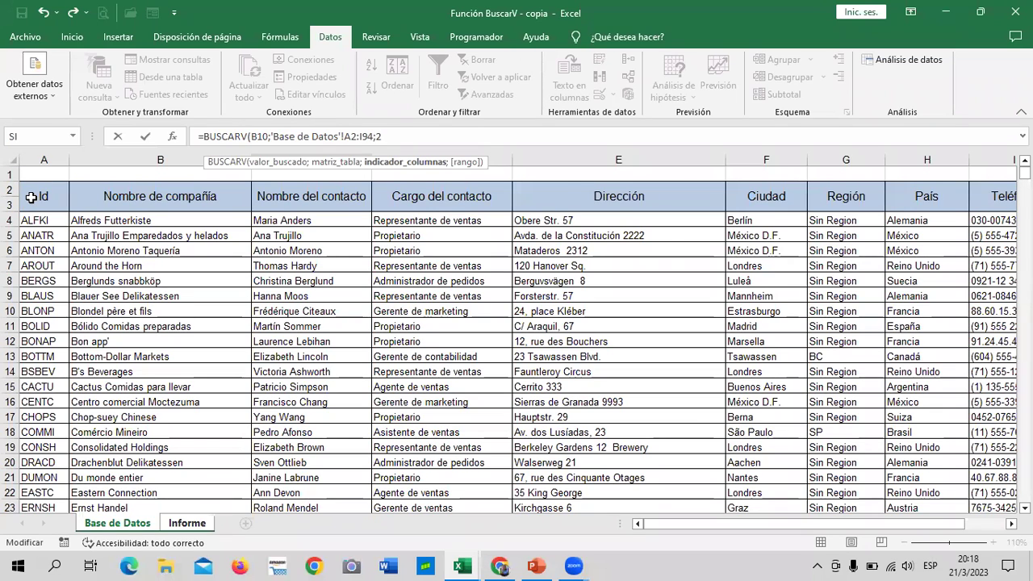
pyautogui.write(';')
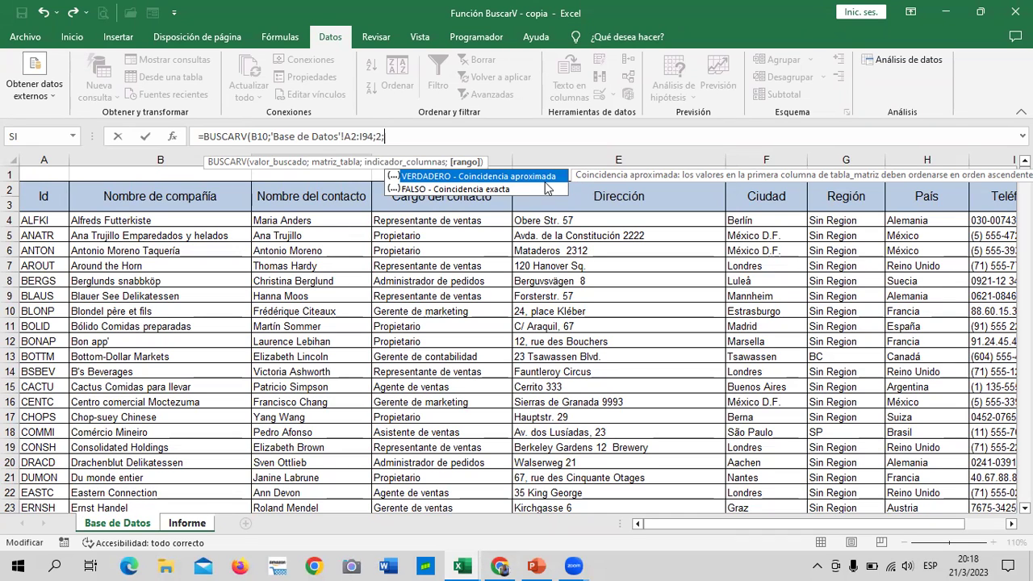
pyautogui.click(436, 191)
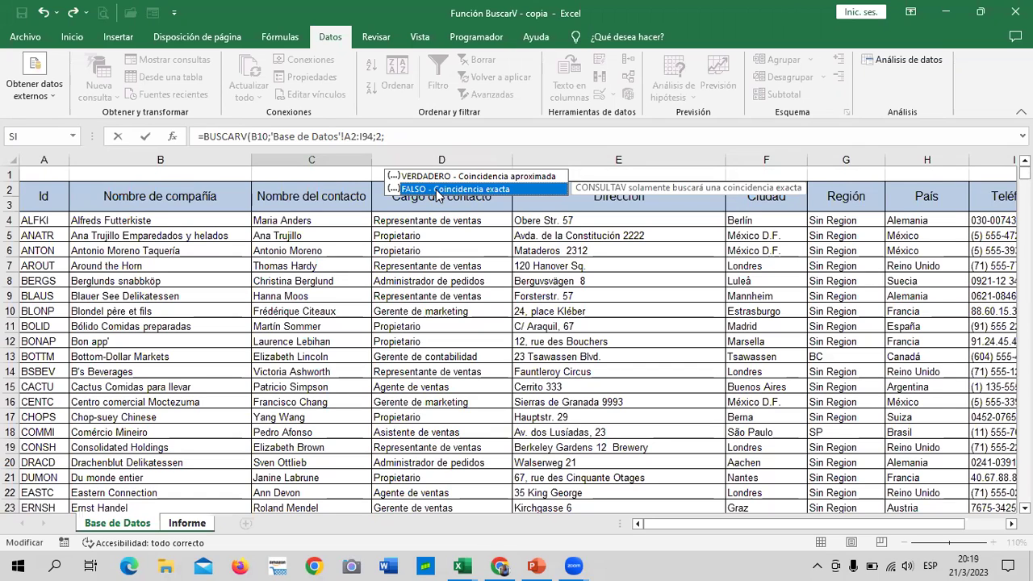
pyautogui.doubleClick(437, 191)
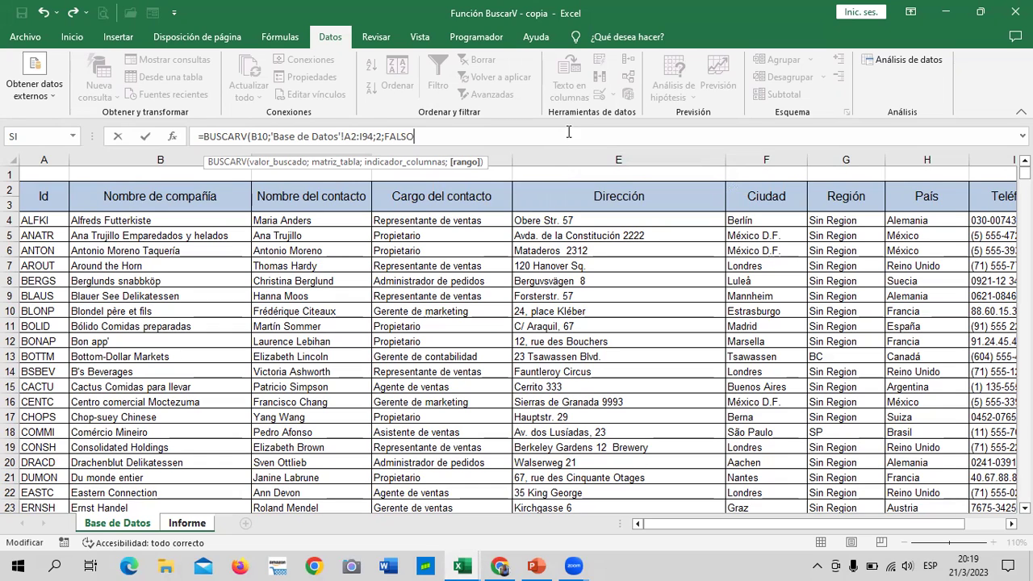
pyautogui.write(')')
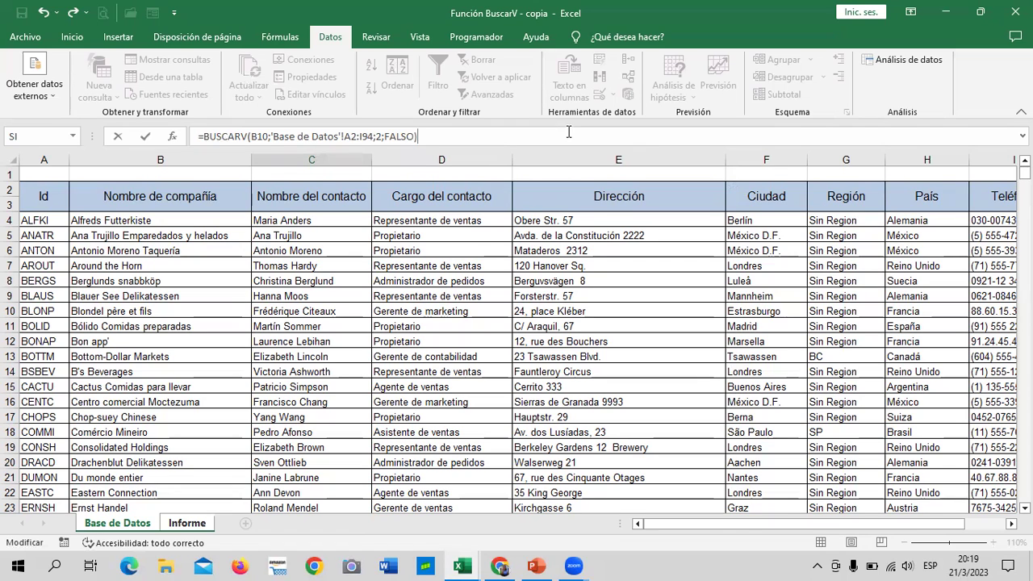
# Commit the C10 lookup and set B10 to ROMEY, so C10 returns 'Romero y tomillo'
pyautogui.press('Return')
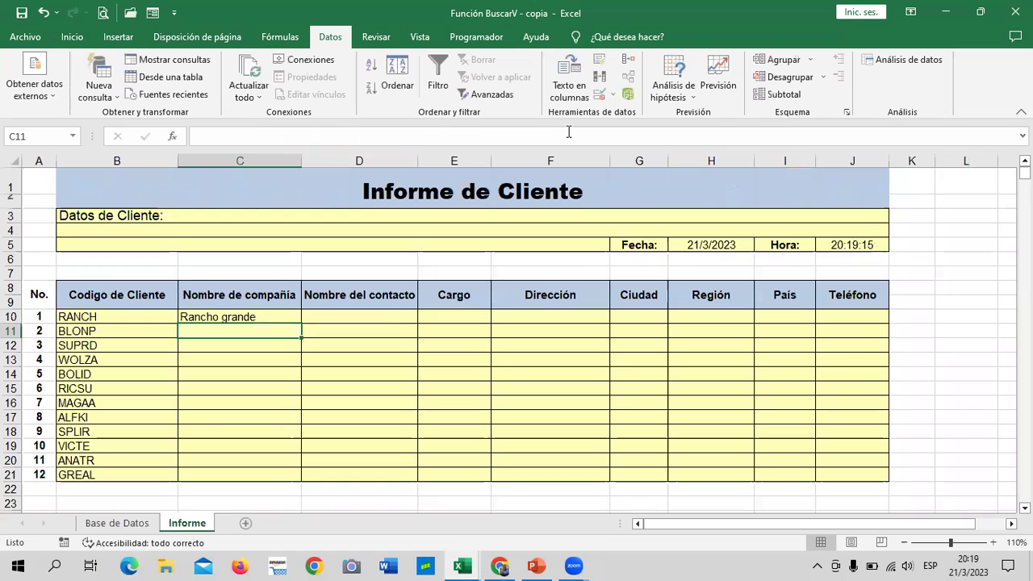
pyautogui.click(243, 312)
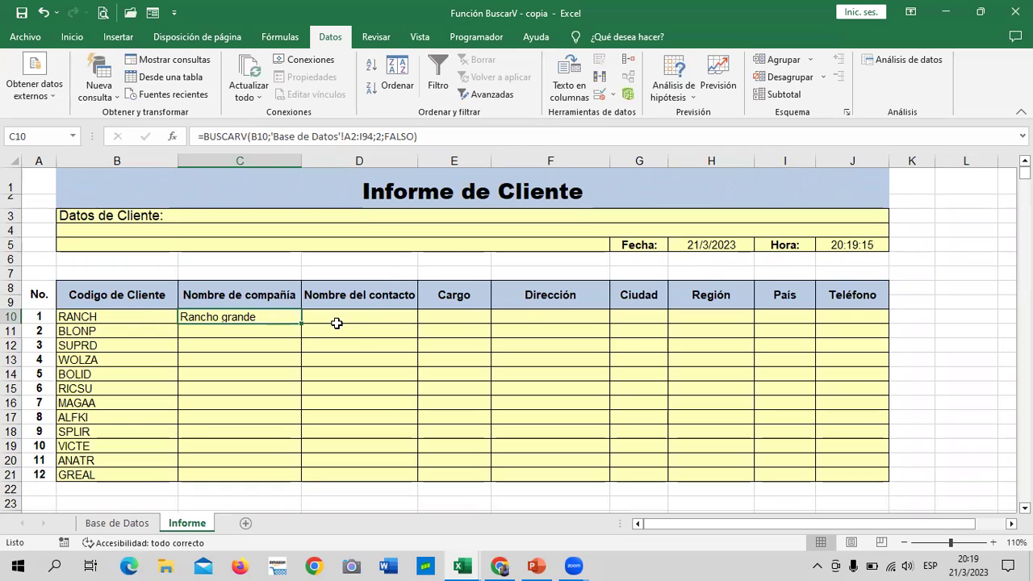
pyautogui.click(125, 315)
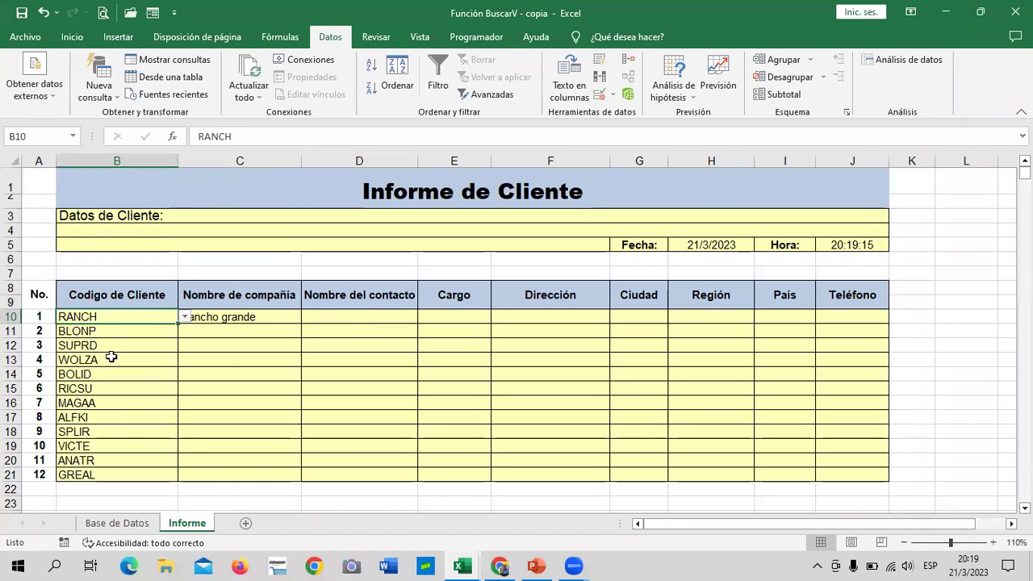
pyautogui.click(184, 317)
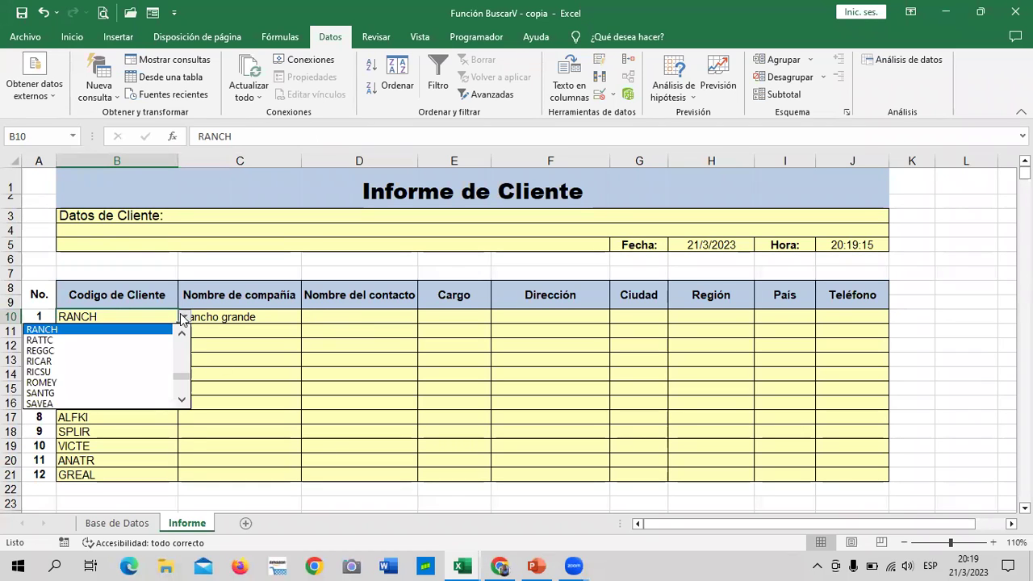
pyautogui.click(138, 382)
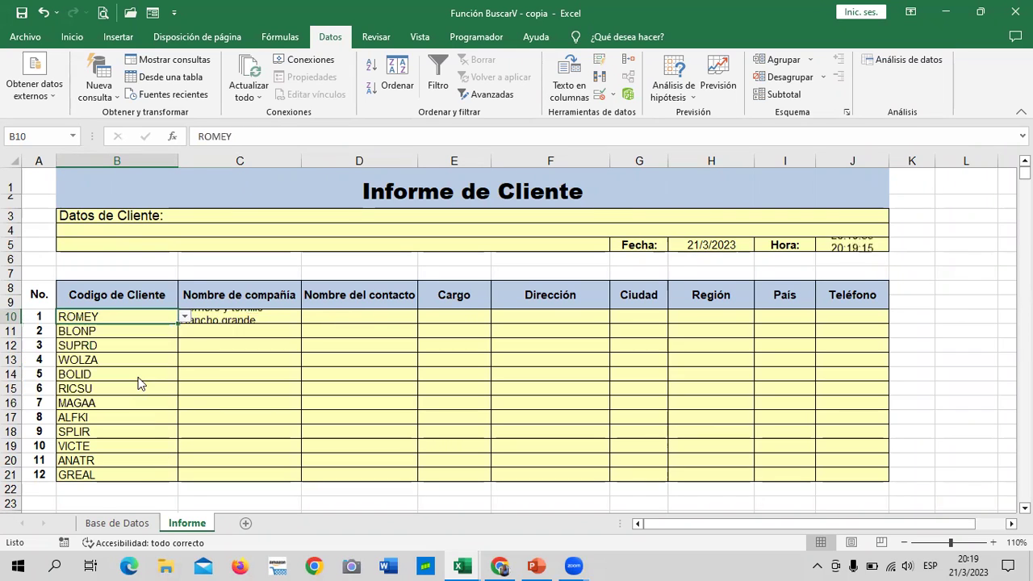
pyautogui.click(249, 371)
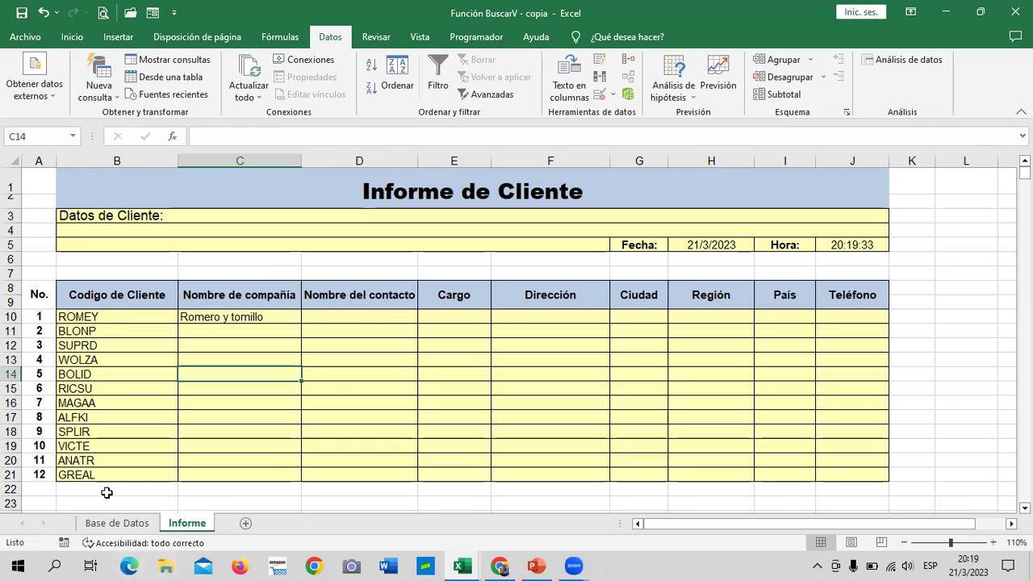
pyautogui.click(107, 316)
pyautogui.click(242, 318)
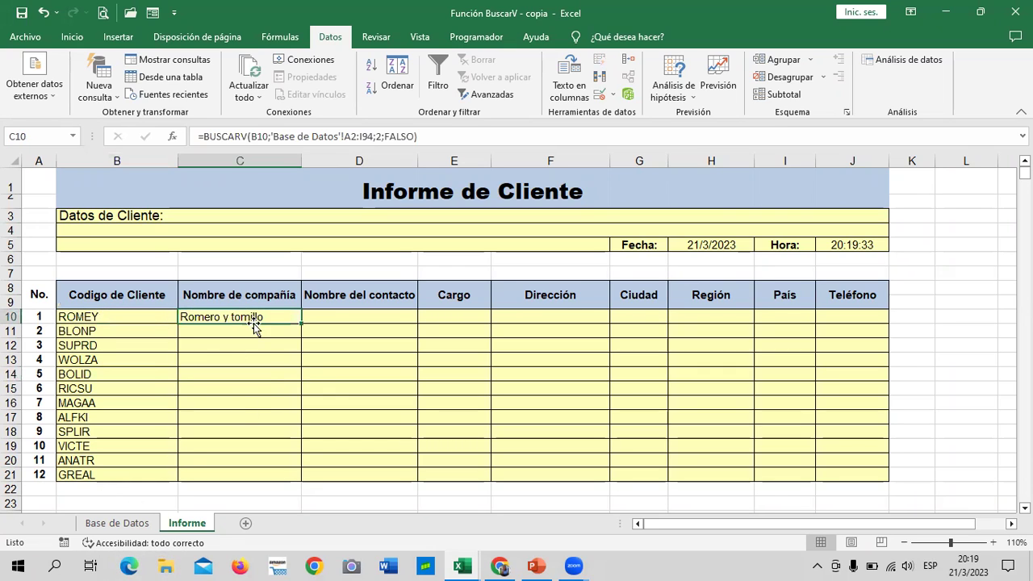
pyautogui.click(396, 314)
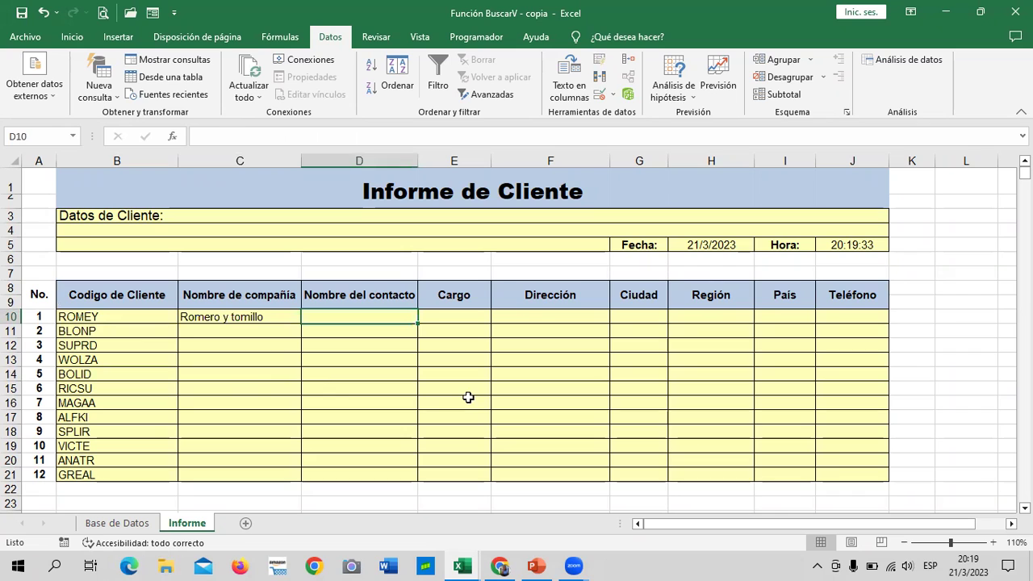
pyautogui.write('=')
pyautogui.write('BUSCA')
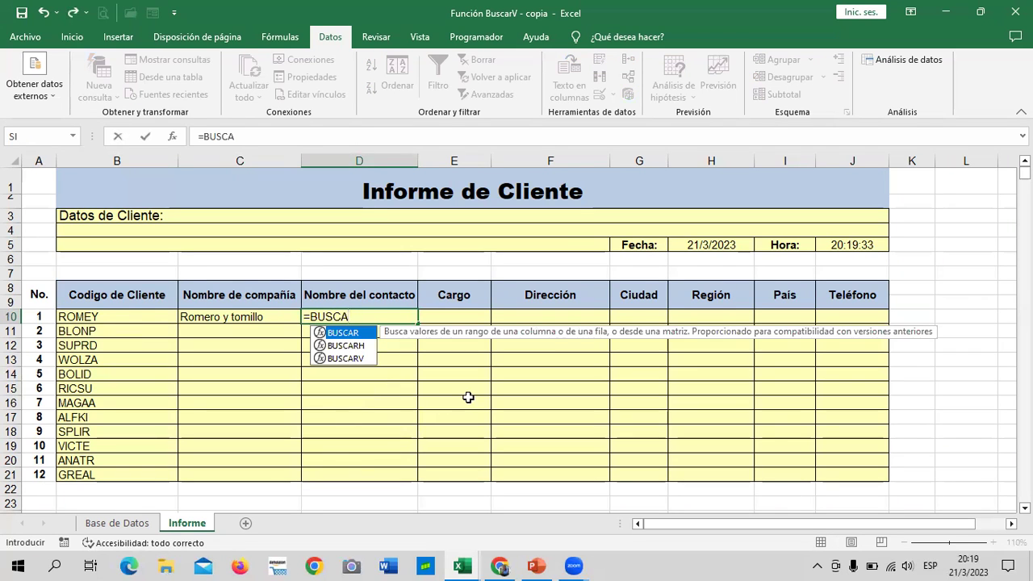
pyautogui.doubleClick(362, 358)
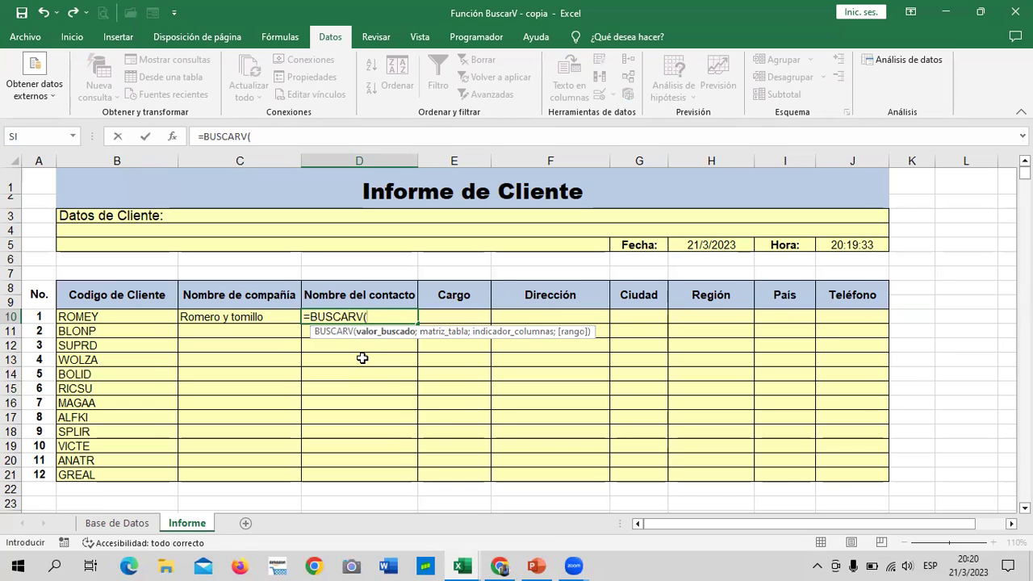
pyautogui.press('BackSpace')
pyautogui.press('BackSpace')
pyautogui.press('Escape')
pyautogui.press('Escape')
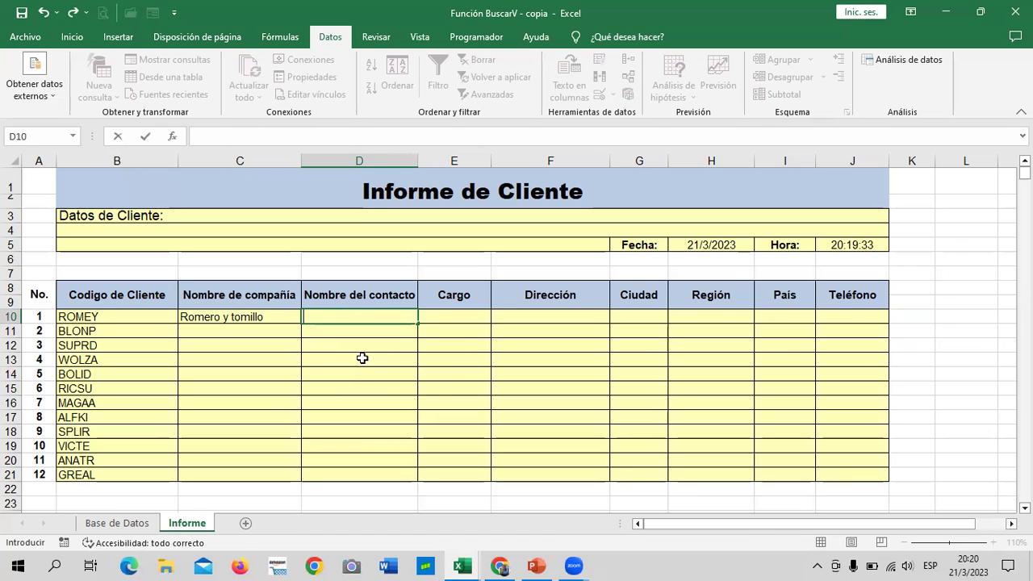
pyautogui.click(147, 400)
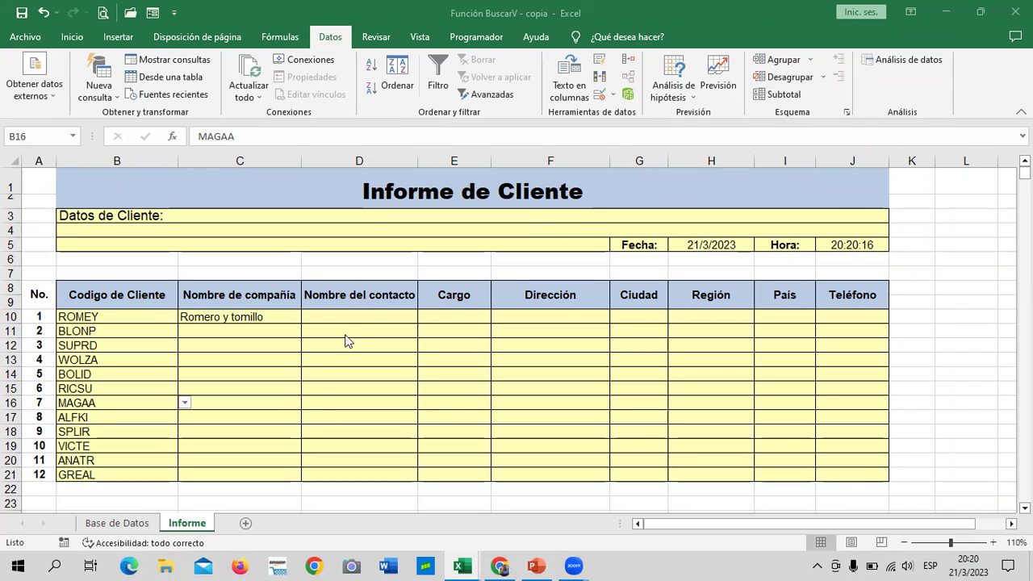
pyautogui.click(257, 319)
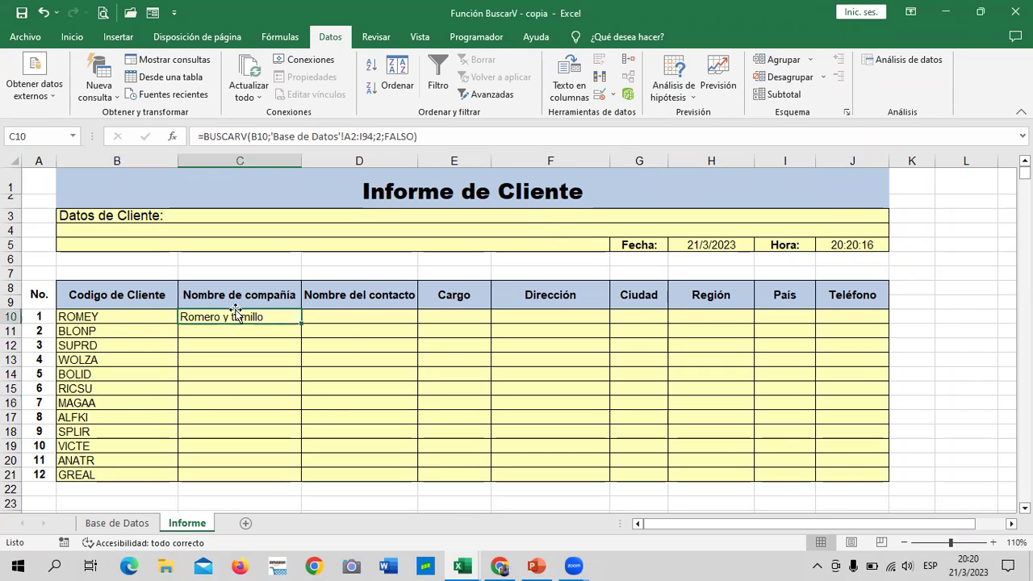
pyautogui.click(127, 317)
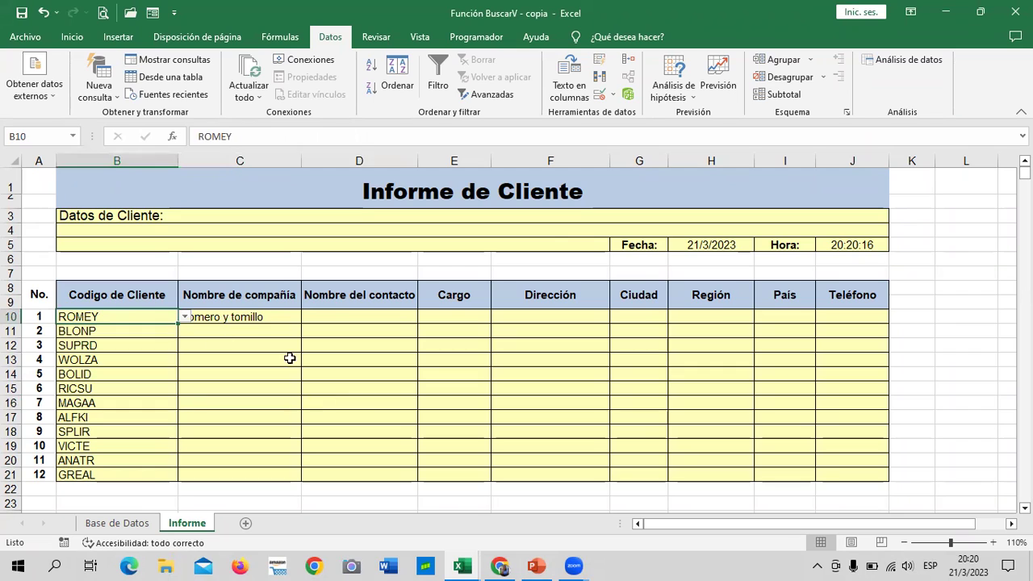
pyautogui.moveTo(152, 319); pyautogui.dragTo(148, 474)
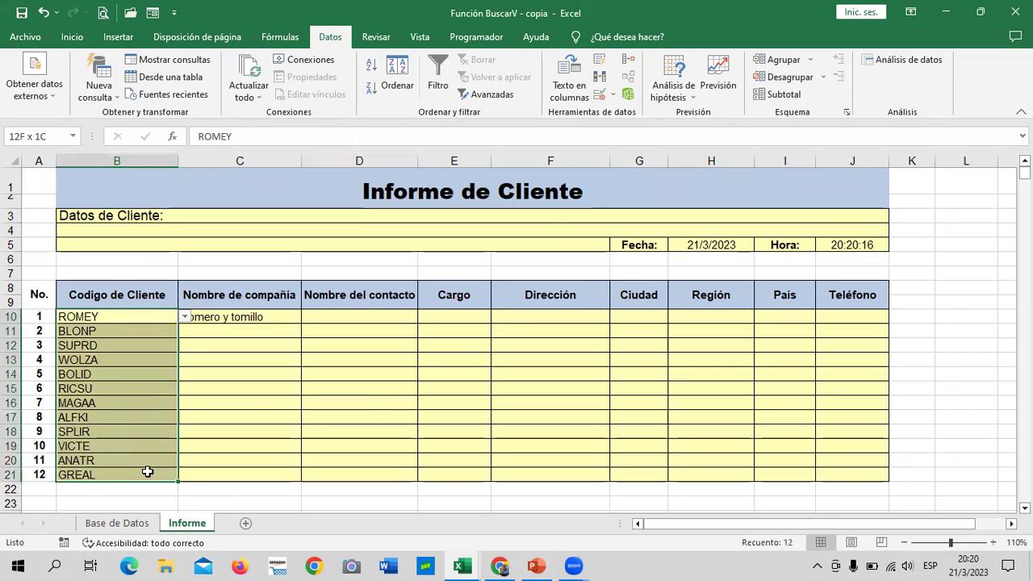
pyautogui.click(570, 79)
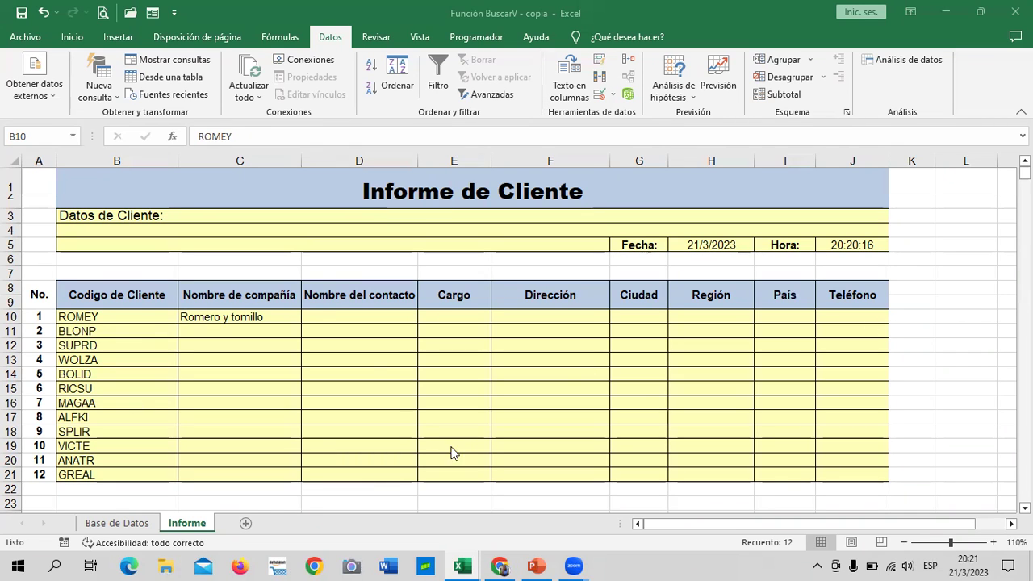
pyautogui.click(442, 326)
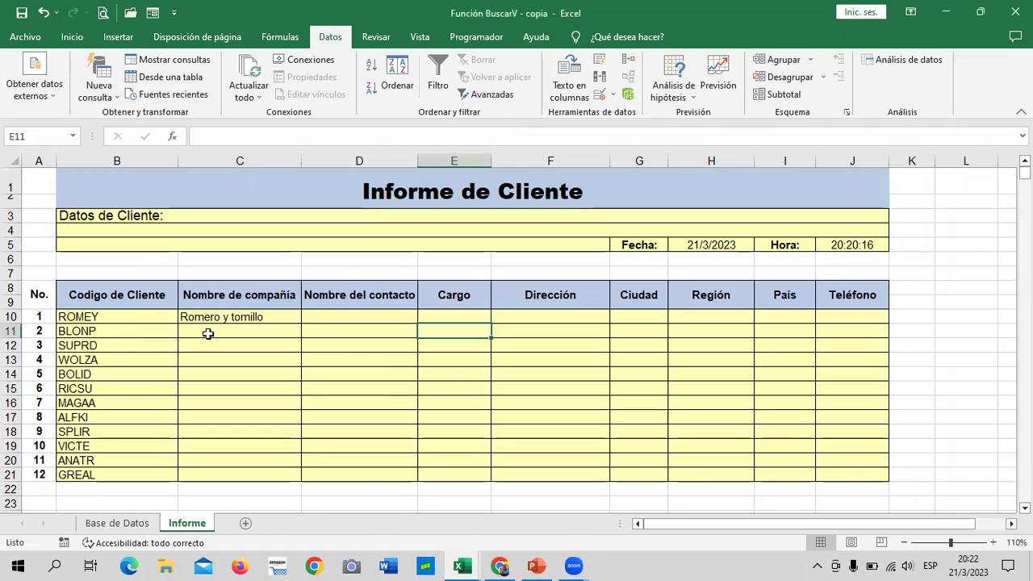
pyautogui.moveTo(157, 316); pyautogui.dragTo(156, 475)
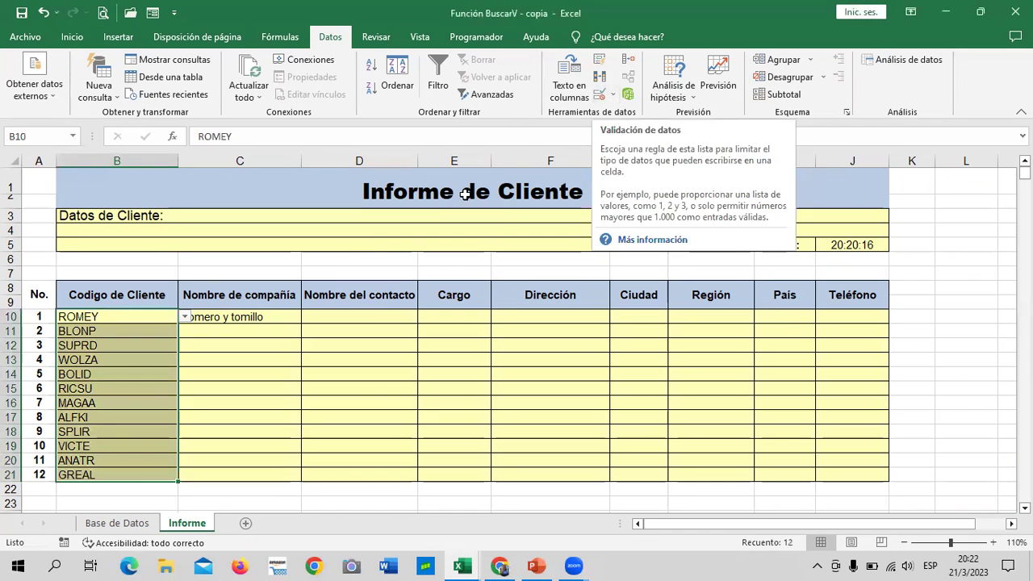
# Clear all data validation and delete the twelve client codes in B10:B21
pyautogui.click(601, 96)
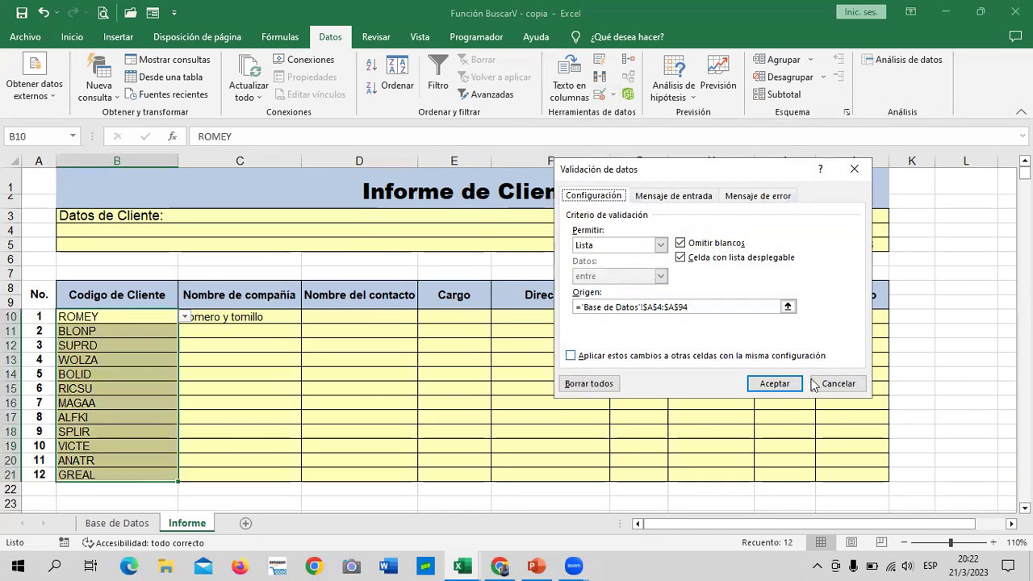
pyautogui.click(592, 389)
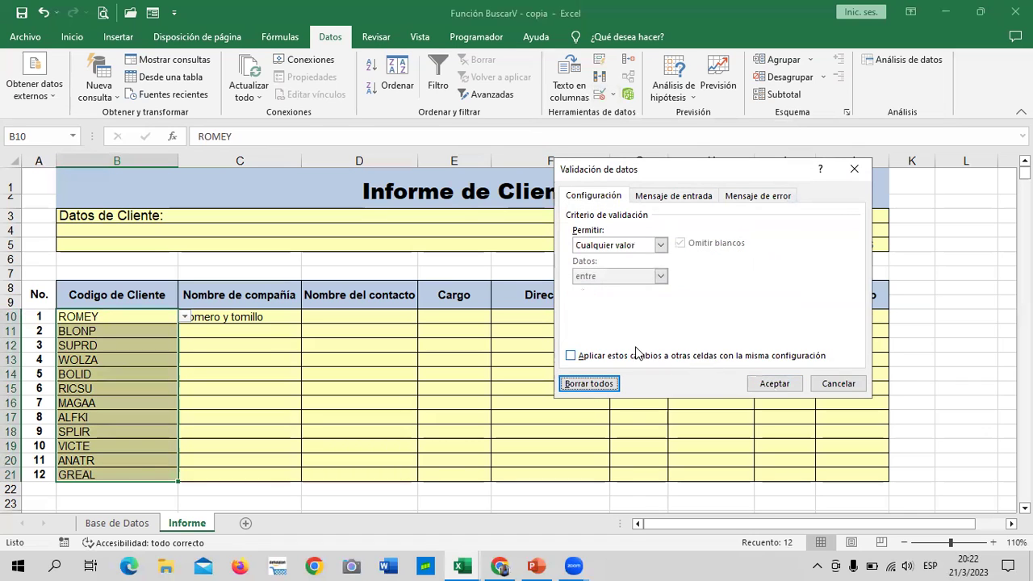
pyautogui.click(774, 384)
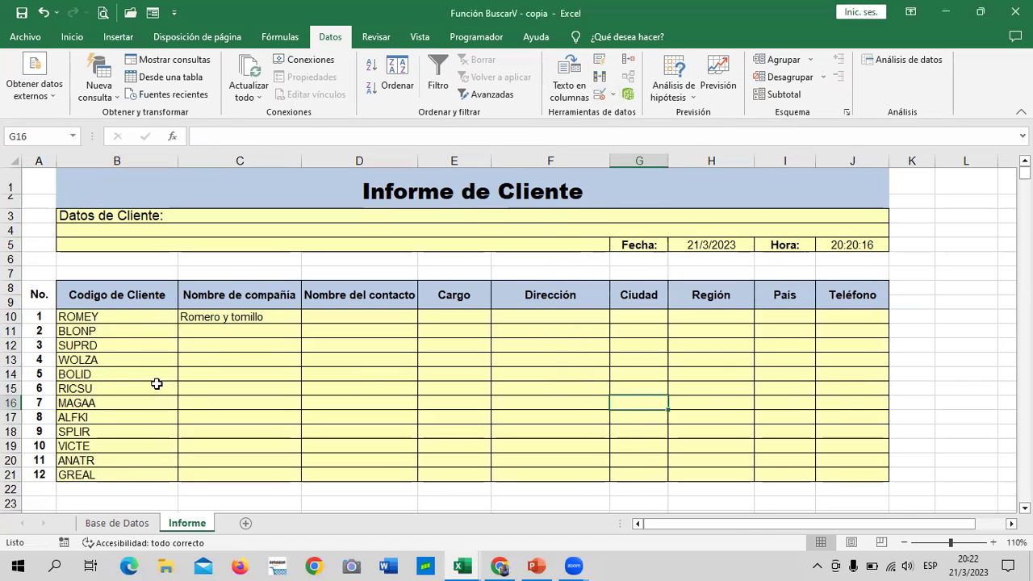
pyautogui.moveTo(124, 316); pyautogui.dragTo(140, 484)
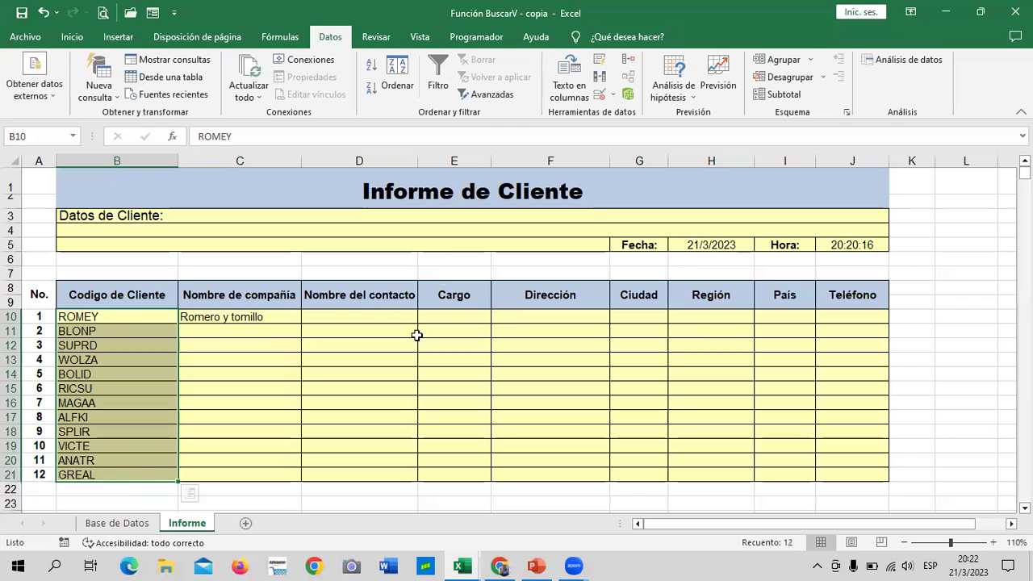
pyautogui.press('Delete')
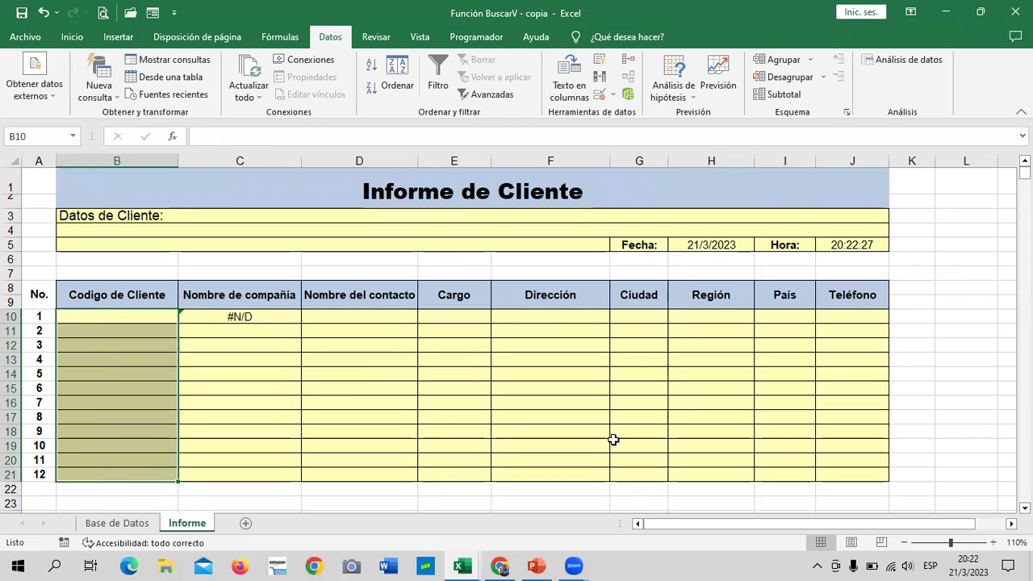
pyautogui.click(601, 443)
# Re-commit the BUSCARV formula in C10, now showing #N/D, and reselect B10:B21
pyautogui.click(262, 316)
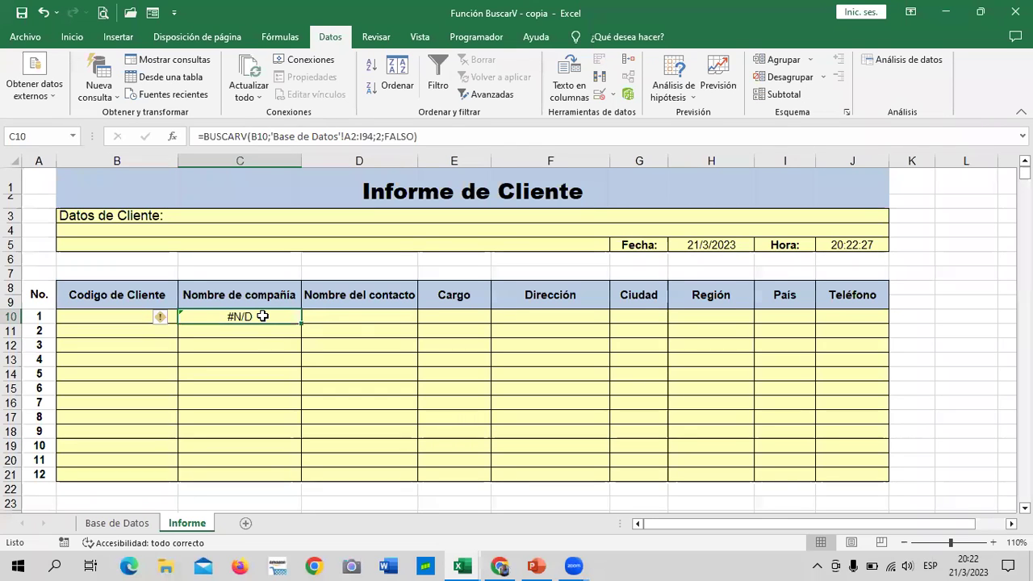
pyautogui.click(106, 318)
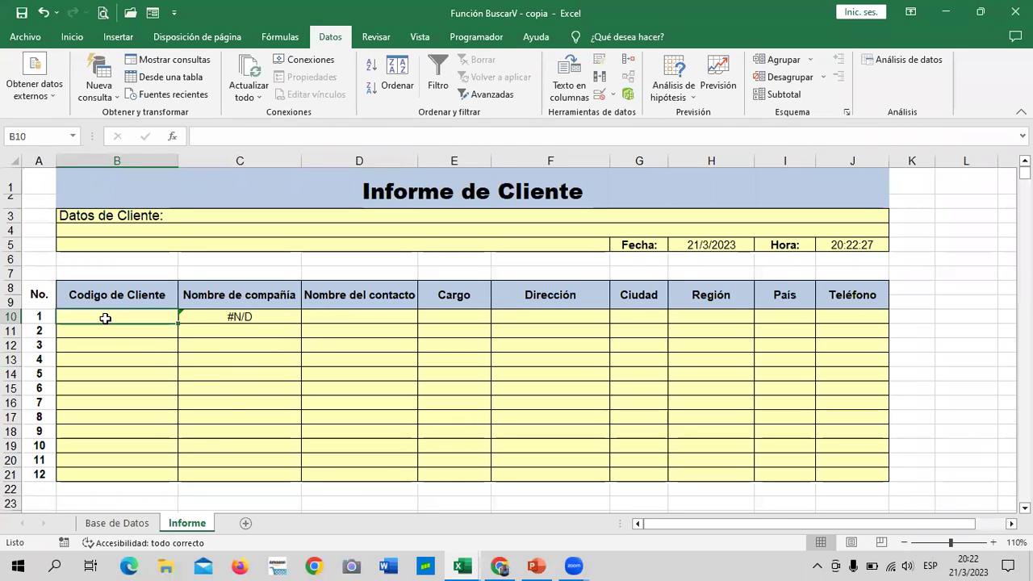
pyautogui.click(240, 325)
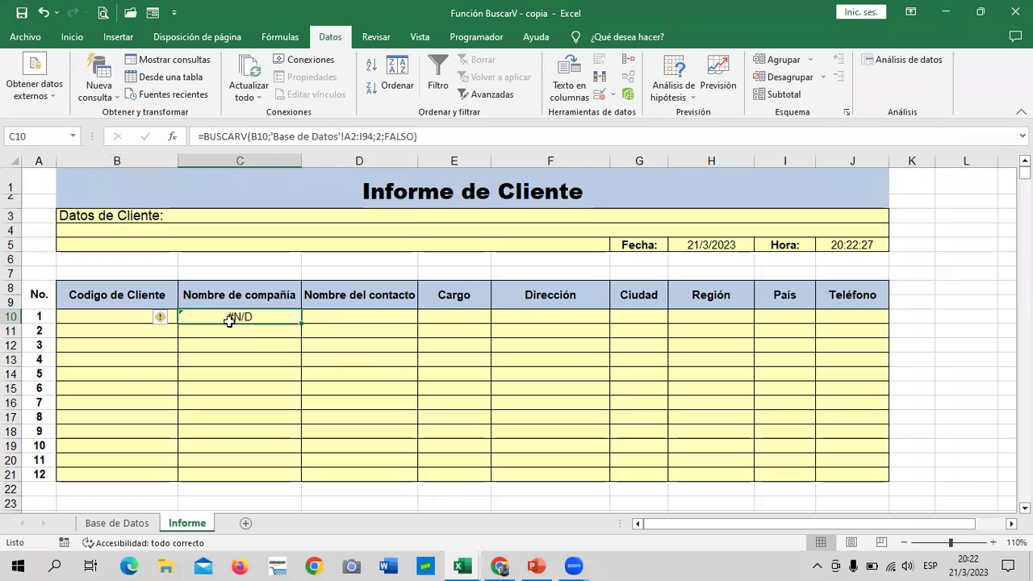
pyautogui.press('Right')
pyautogui.press('Down')
pyautogui.press('Down')
pyautogui.press('Down')
pyautogui.click(193, 312)
pyautogui.click(441, 138)
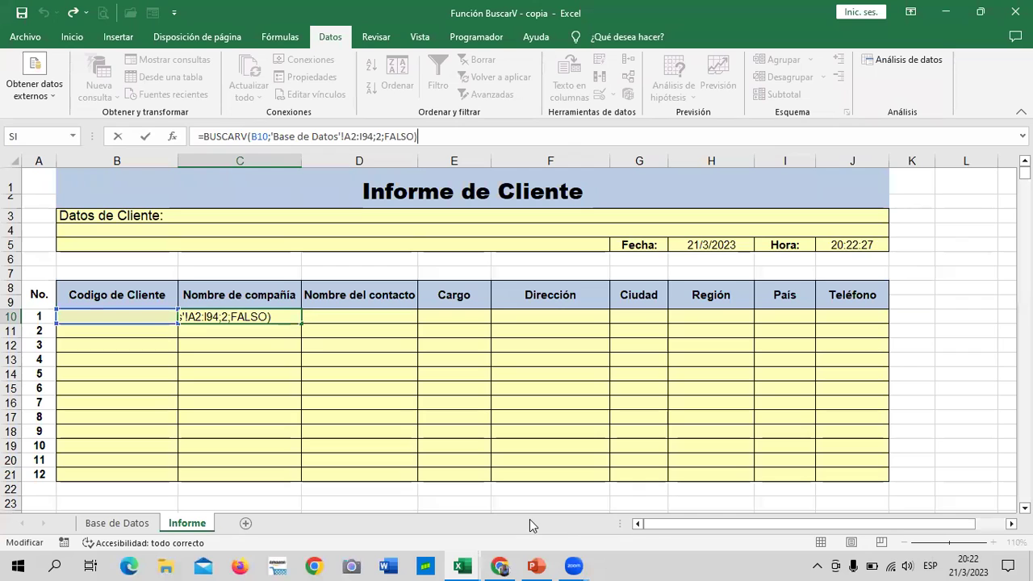
pyautogui.press('Return')
pyautogui.click(512, 358)
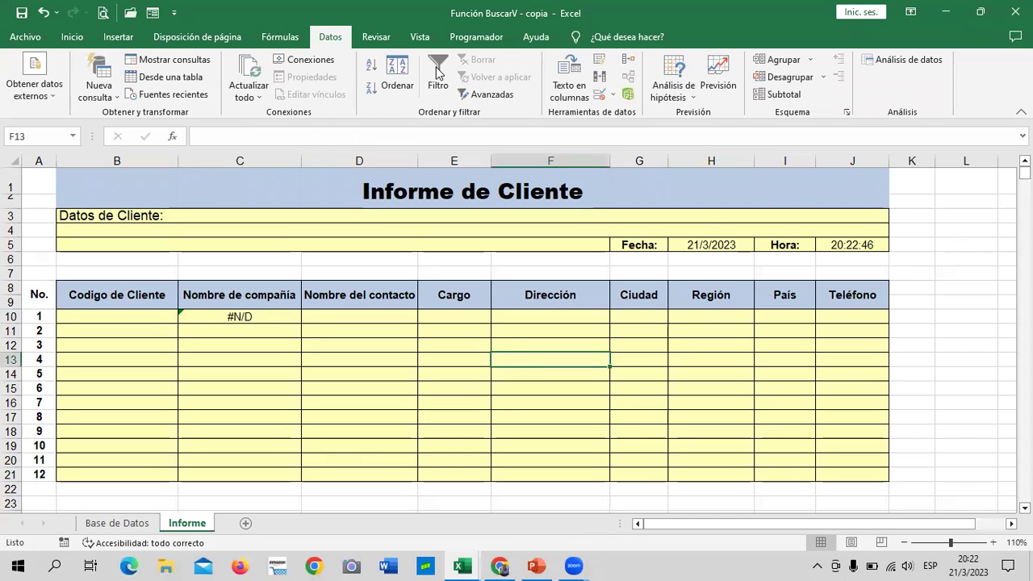
pyautogui.moveTo(159, 315); pyautogui.dragTo(161, 474)
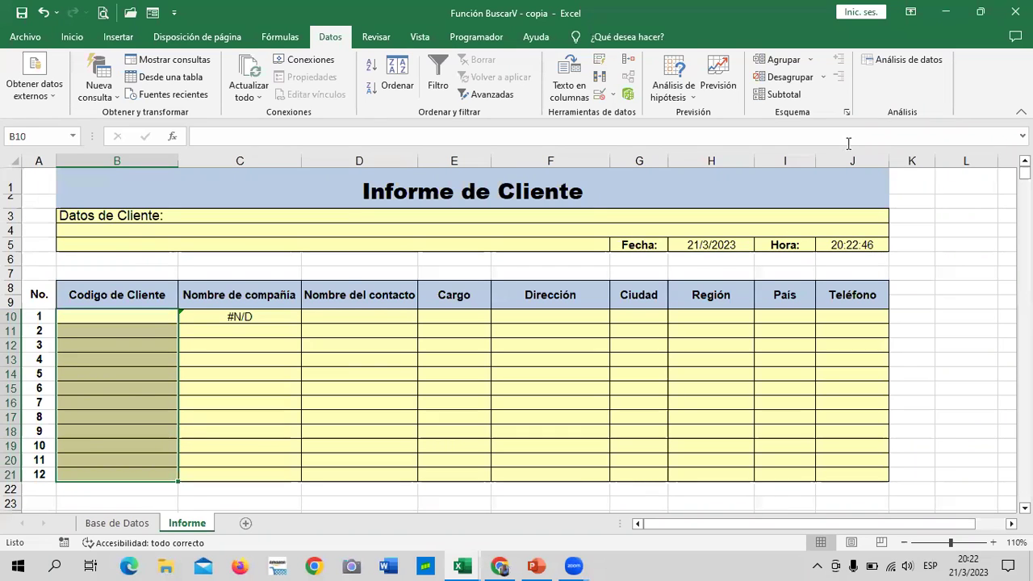
# Give B10:B21 a Lista validation sourced from ='Base de Datos'!$A$4:$A$94
pyautogui.click(602, 96)
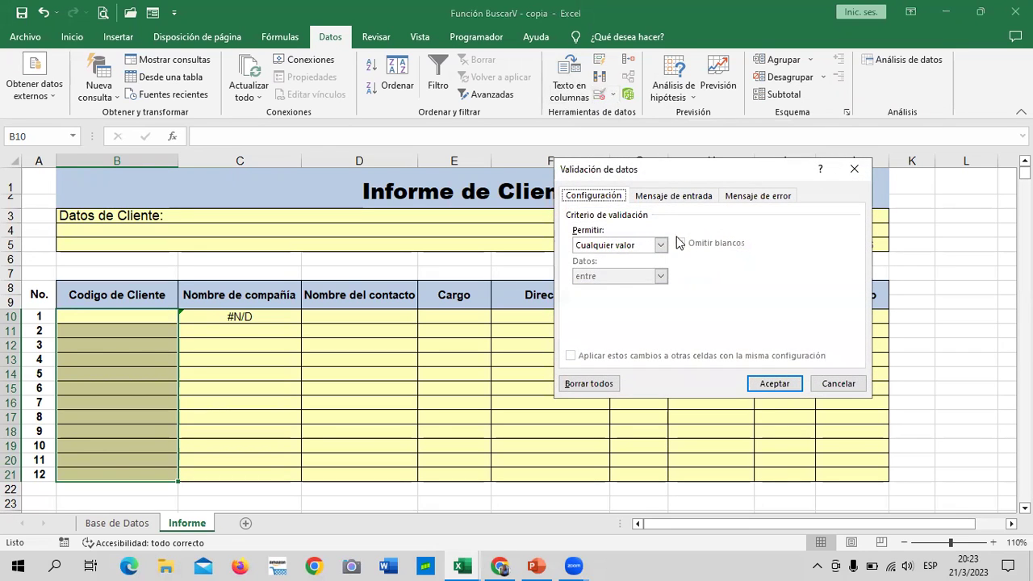
pyautogui.click(660, 245)
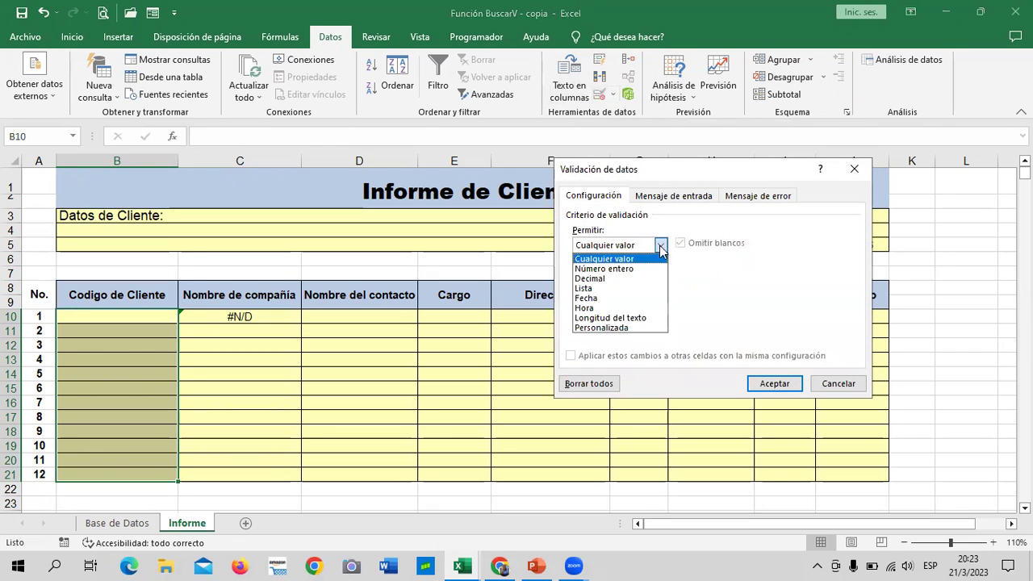
pyautogui.click(604, 289)
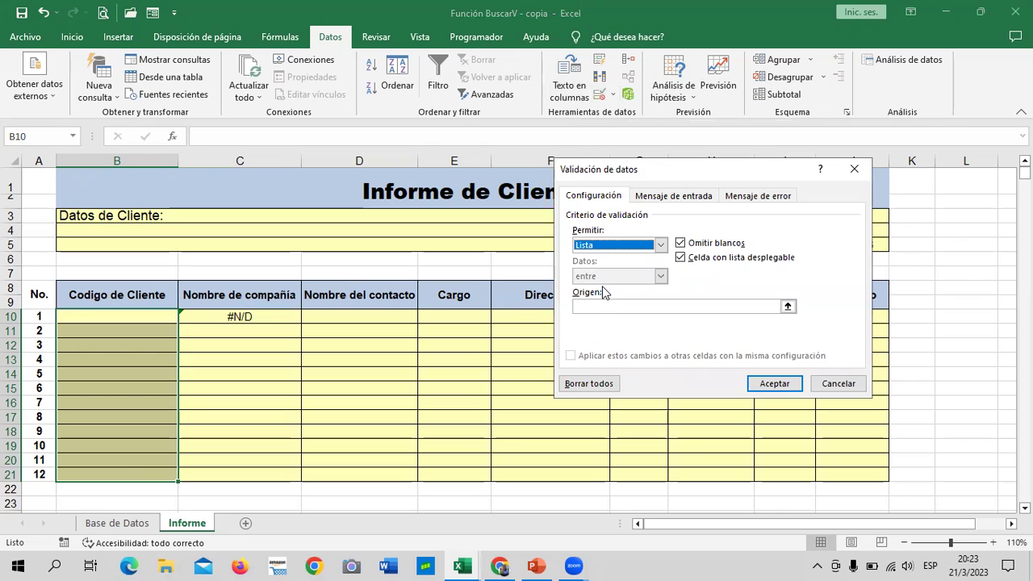
pyautogui.click(788, 308)
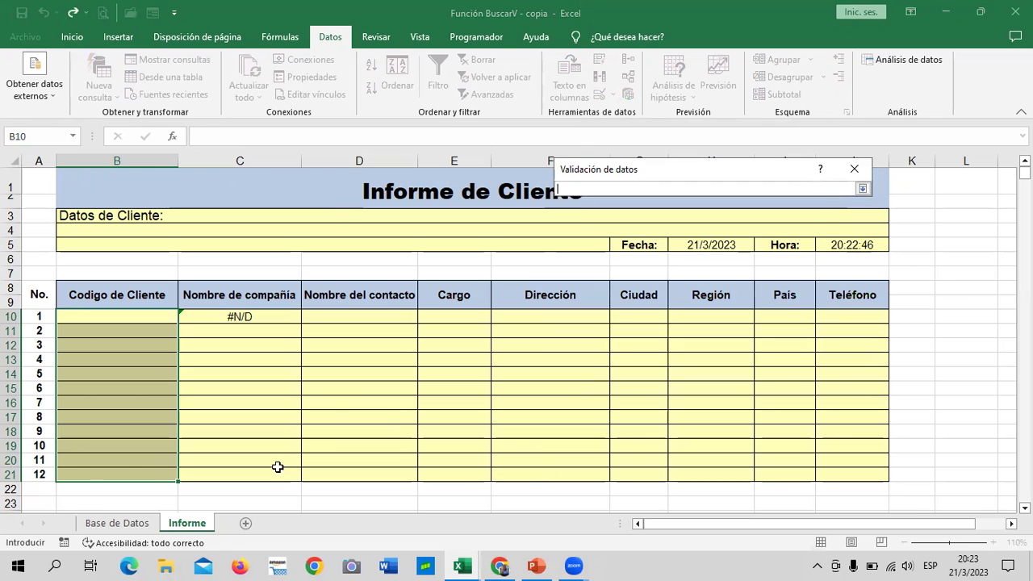
pyautogui.click(118, 523)
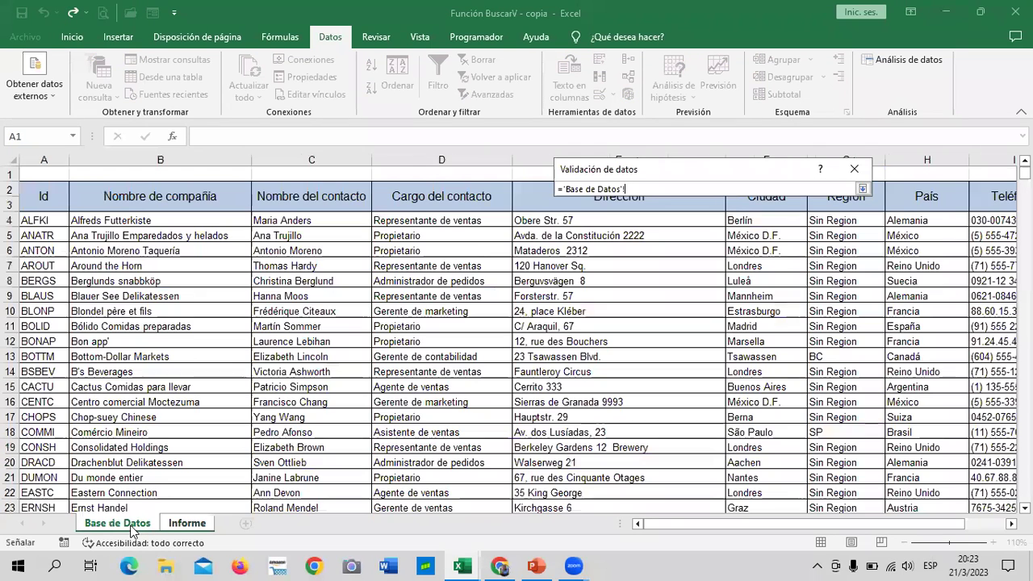
pyautogui.moveTo(32, 223); pyautogui.dragTo(42, 428)
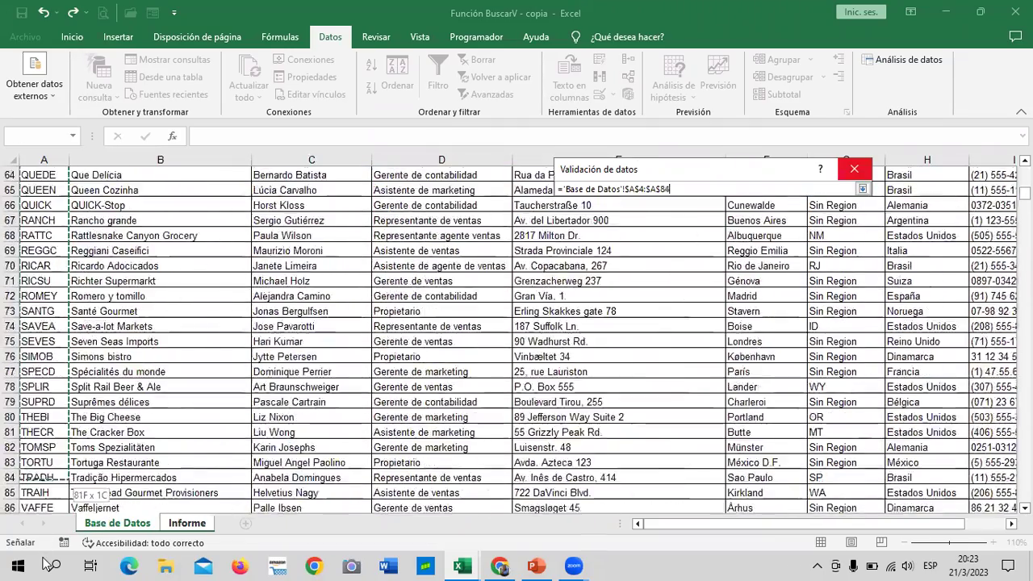
pyautogui.moveTo(42, 428)
pyautogui.mouseDown()
pyautogui.moveTo(45, 563)
pyautogui.moveTo(44, 435)
pyautogui.mouseUp()
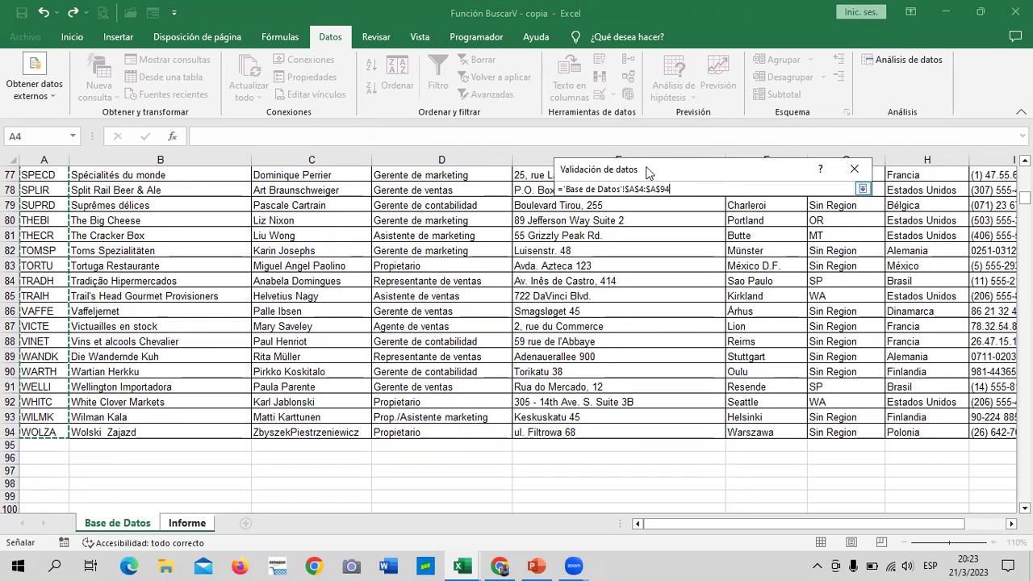
pyautogui.click(862, 190)
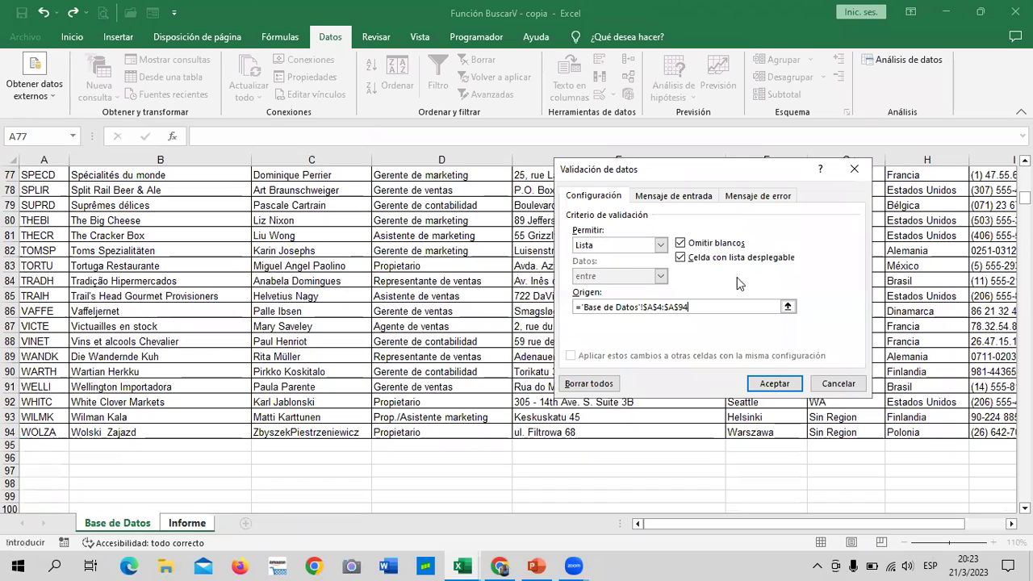
pyautogui.moveTo(713, 170); pyautogui.dragTo(704, 149)
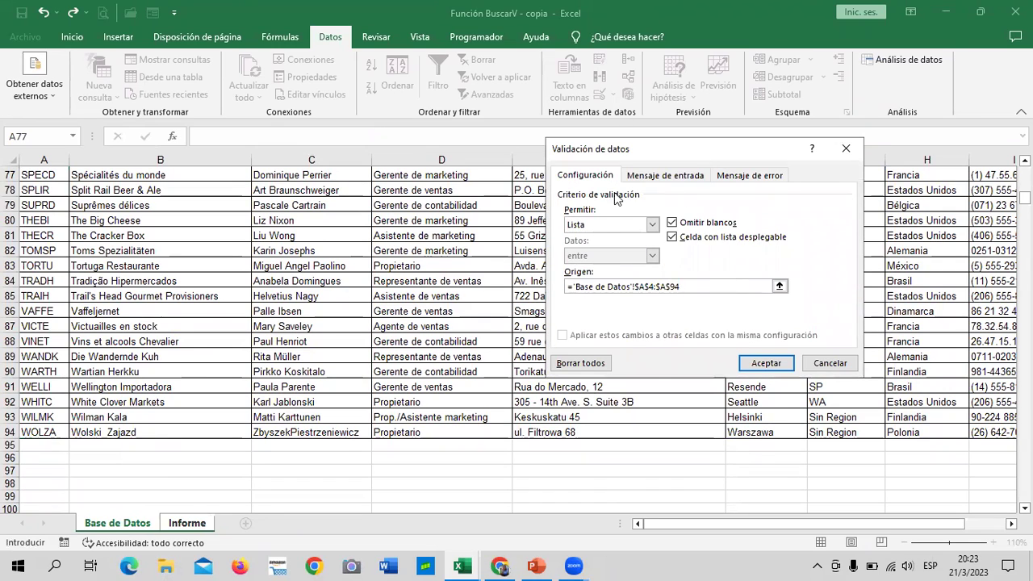
pyautogui.click(782, 362)
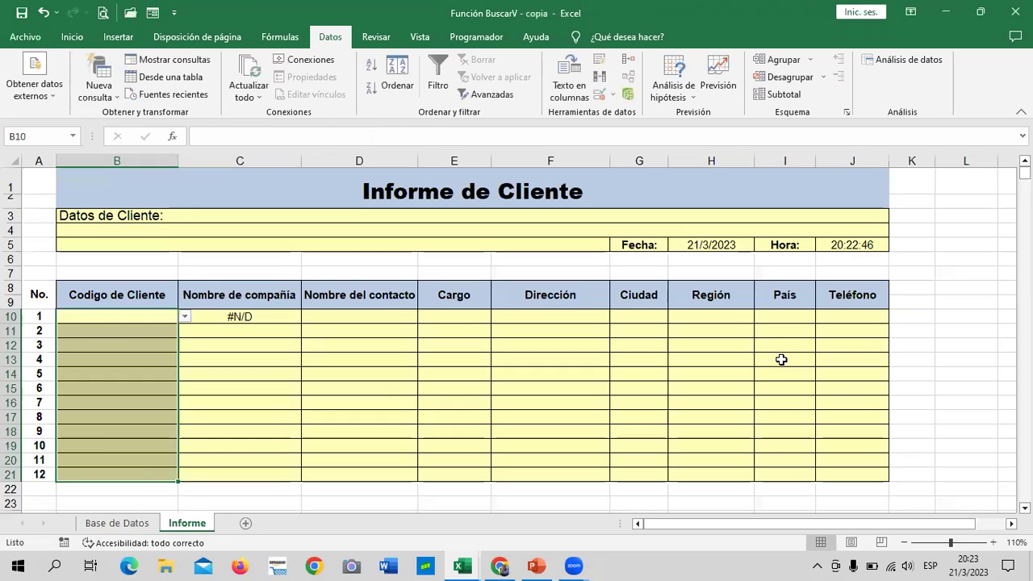
# Try client codes ANTON and BLONP in B10's dropdown, then settle on CACTU
pyautogui.click(311, 402)
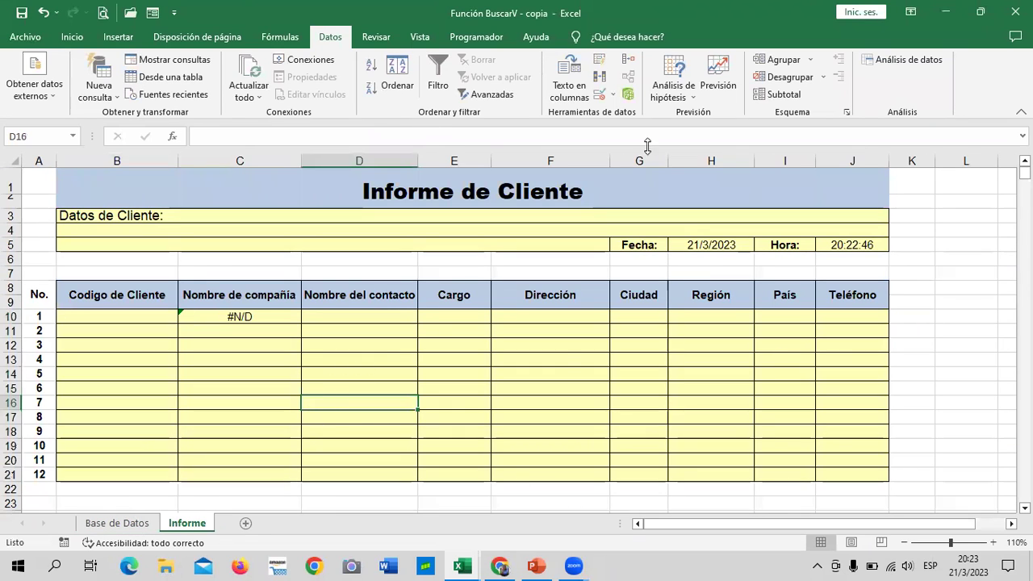
pyautogui.click(141, 322)
pyautogui.click(185, 317)
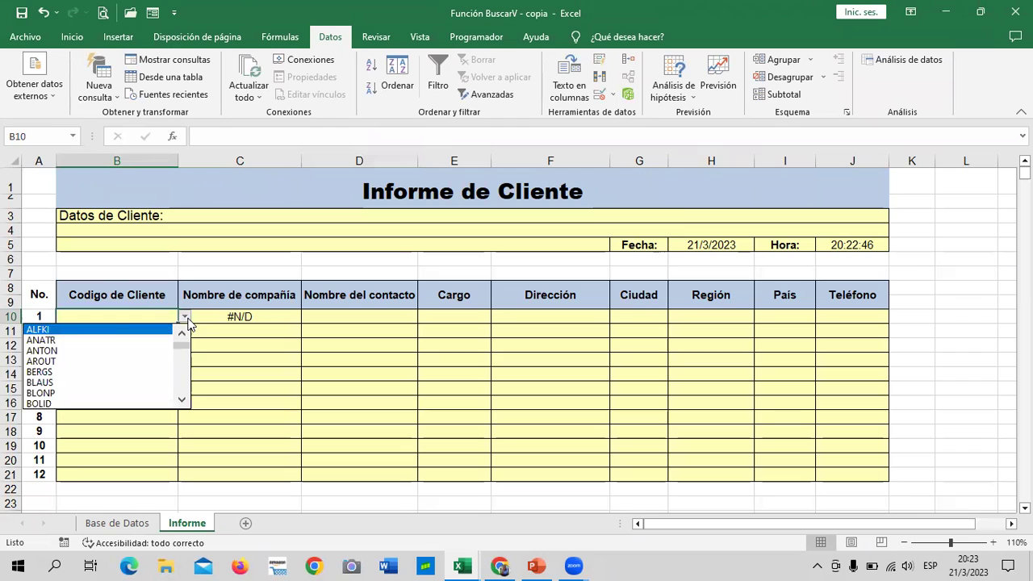
pyautogui.click(108, 349)
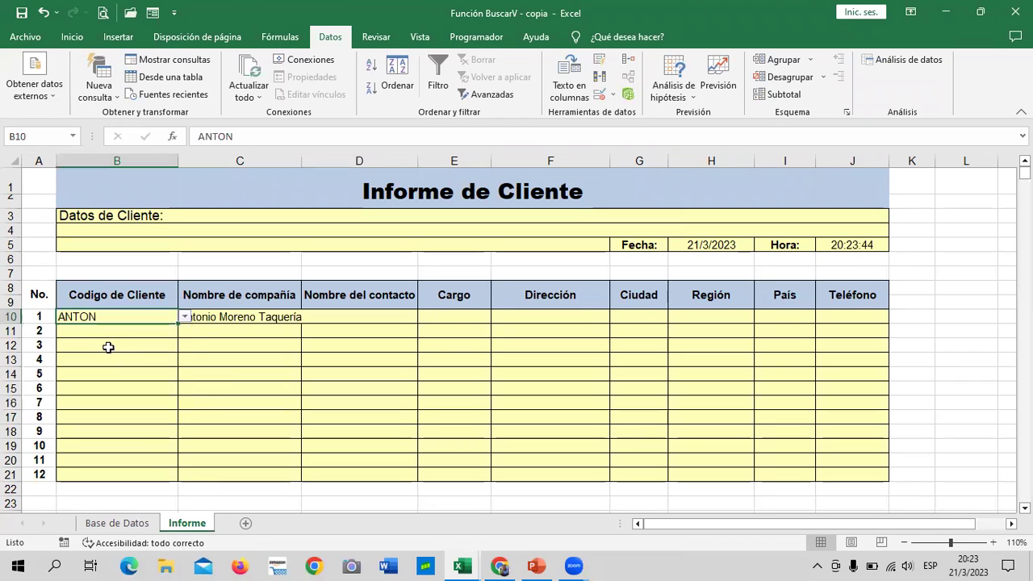
pyautogui.click(181, 318)
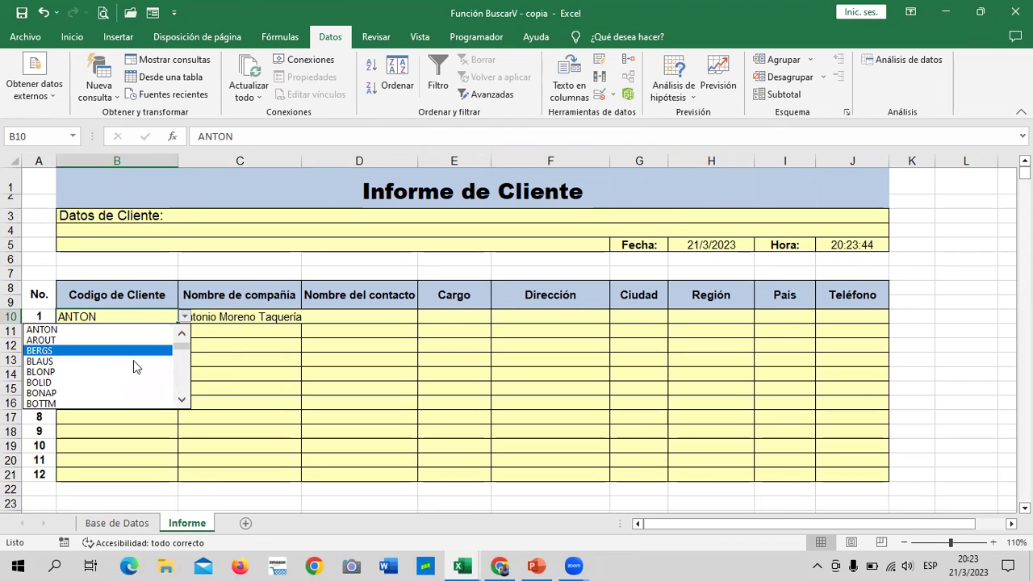
pyautogui.click(121, 383)
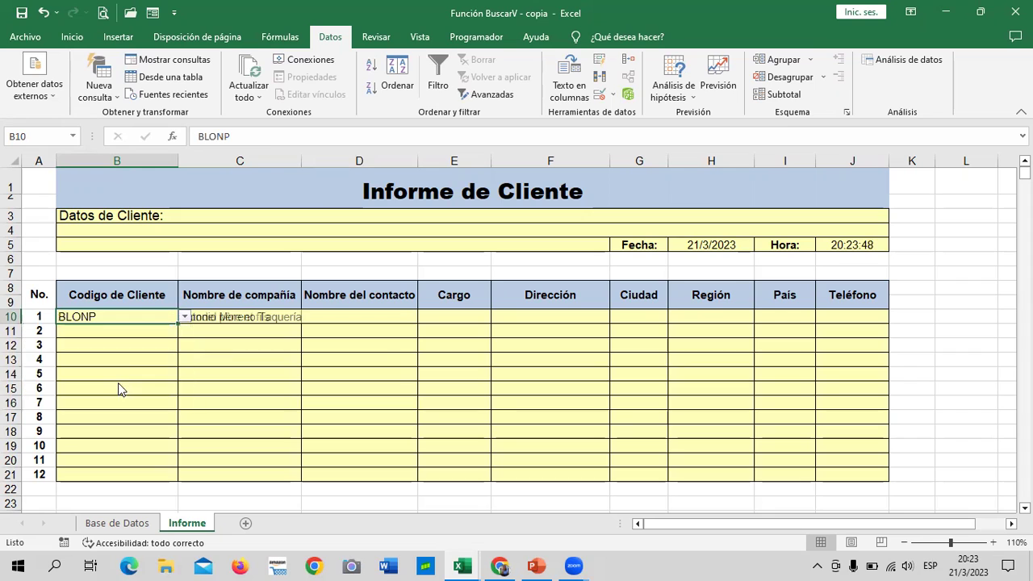
pyautogui.click(184, 318)
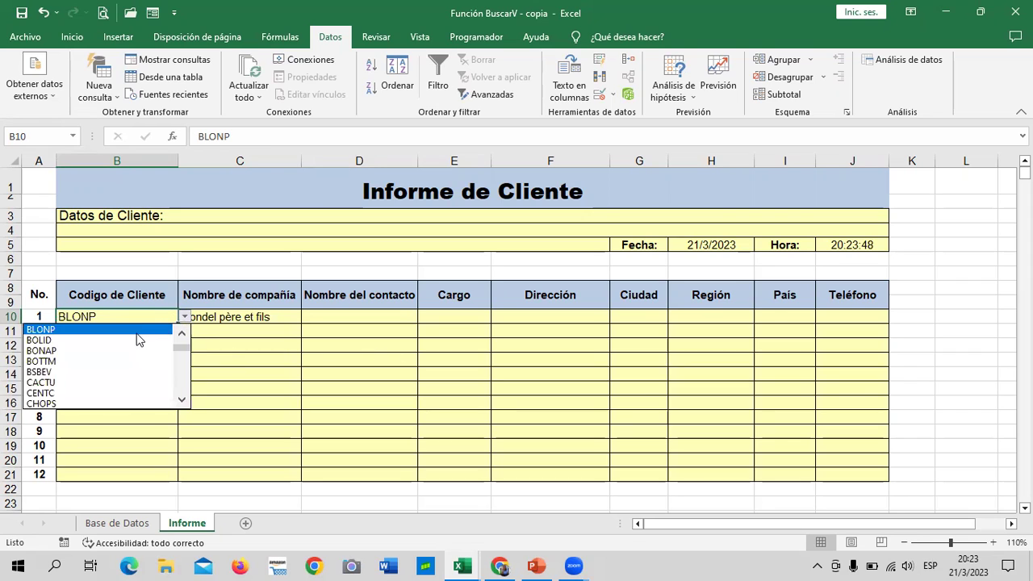
pyautogui.click(142, 383)
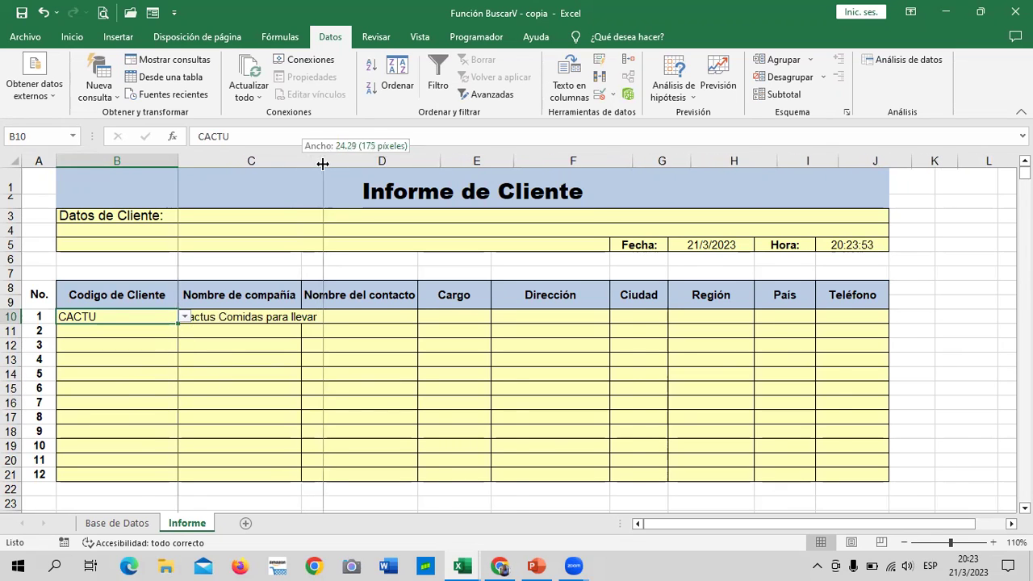
# Widen column C to fit 'Cactus Comidas para llevar' and check its lookup formula
pyautogui.moveTo(299, 164); pyautogui.dragTo(322, 163)
pyautogui.click(410, 403)
pyautogui.click(250, 317)
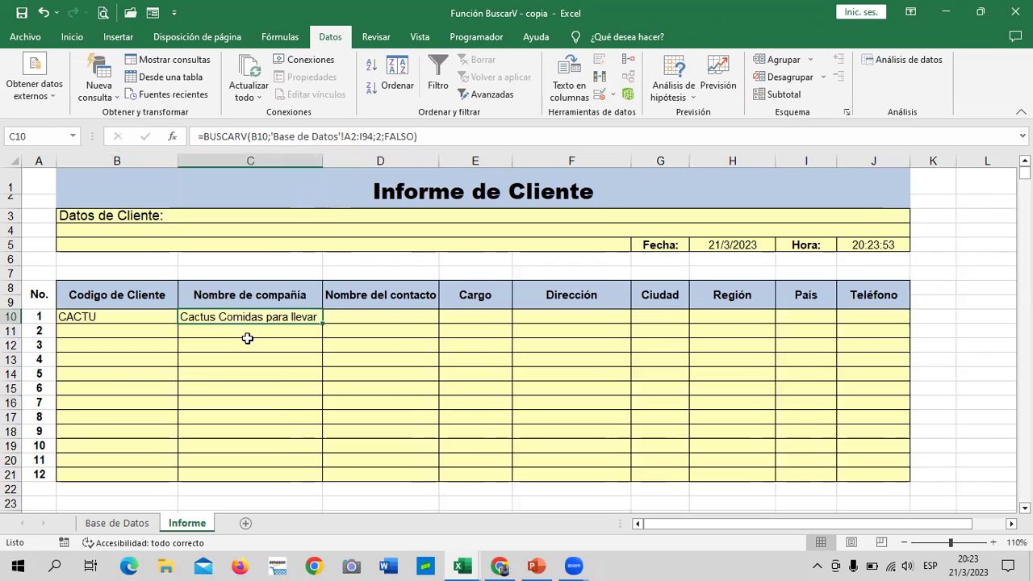
pyautogui.click(134, 317)
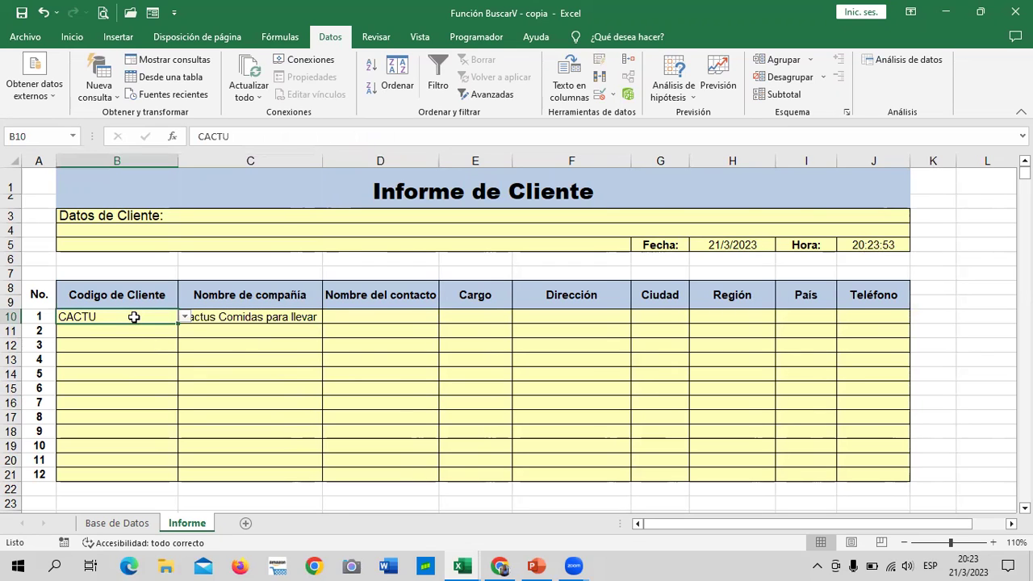
# Narrow column B so its header wraps, and widen column D for contact names
pyautogui.moveTo(178, 164); pyautogui.dragTo(151, 164)
pyautogui.click(288, 413)
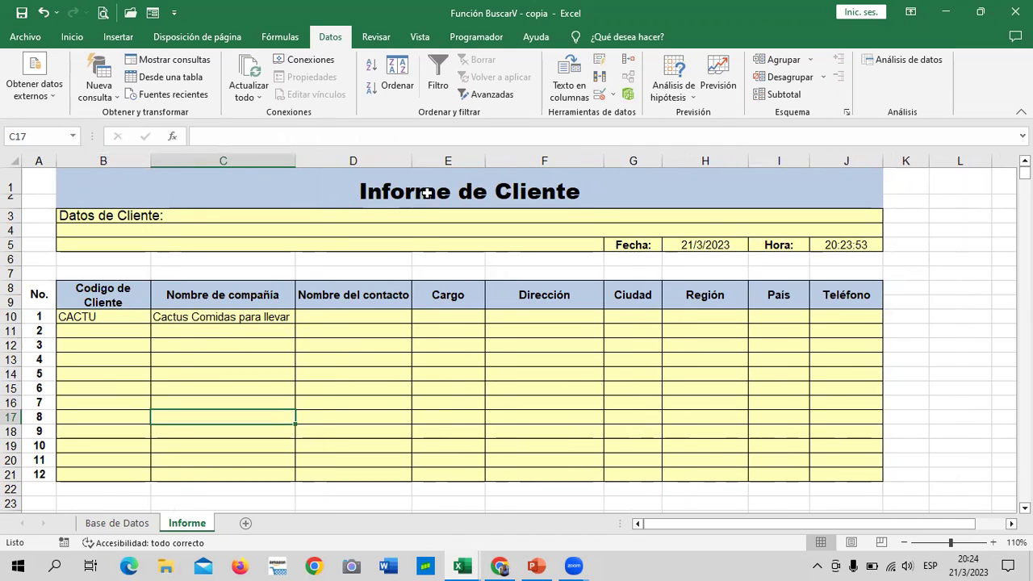
pyautogui.moveTo(408, 153); pyautogui.dragTo(421, 154)
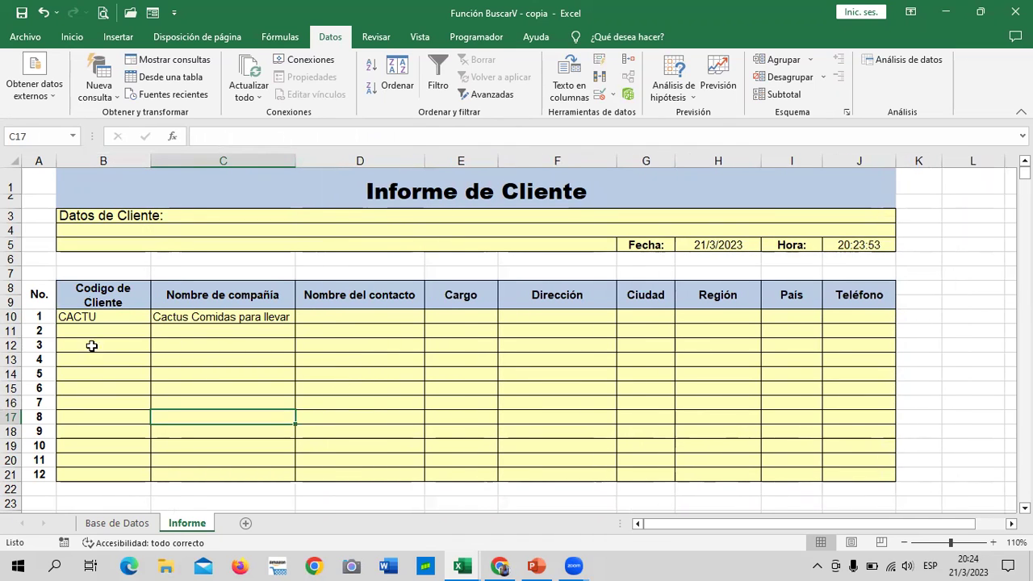
pyautogui.click(367, 316)
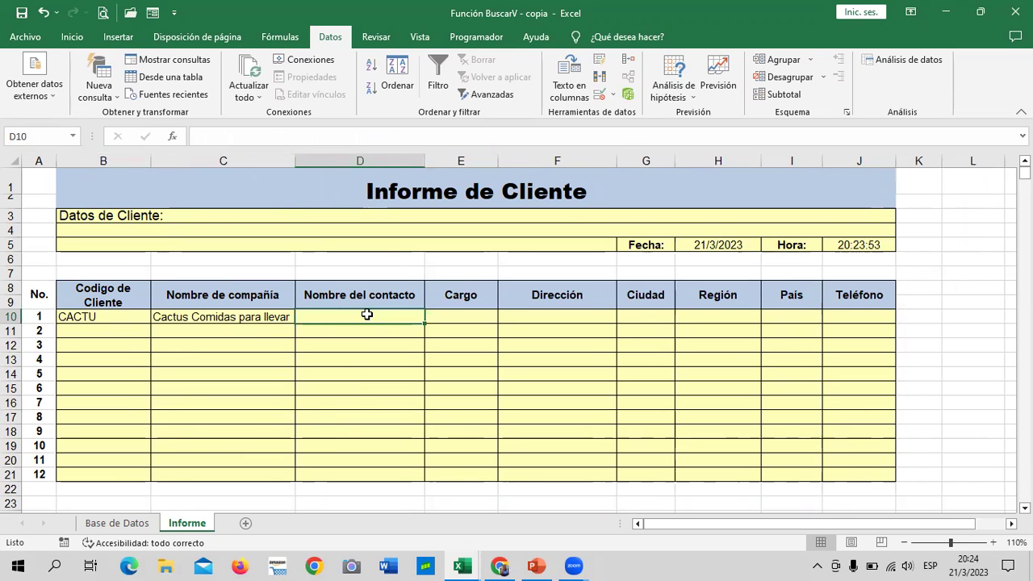
# Start a BUSCARV in D10 using B10 as lookup value and select the Base de Datos table
pyautogui.write('=BUSCAR')
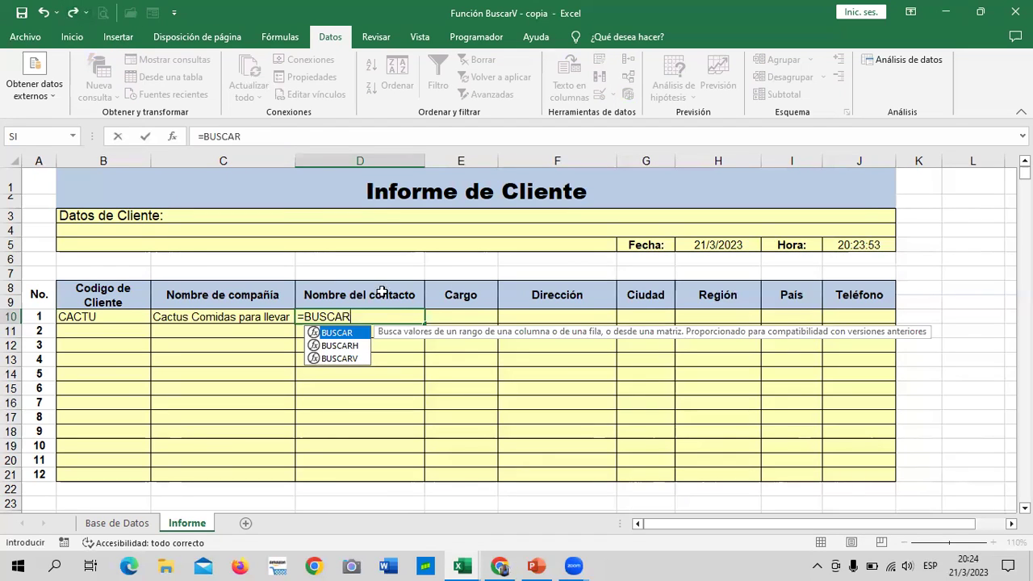
pyautogui.doubleClick(340, 358)
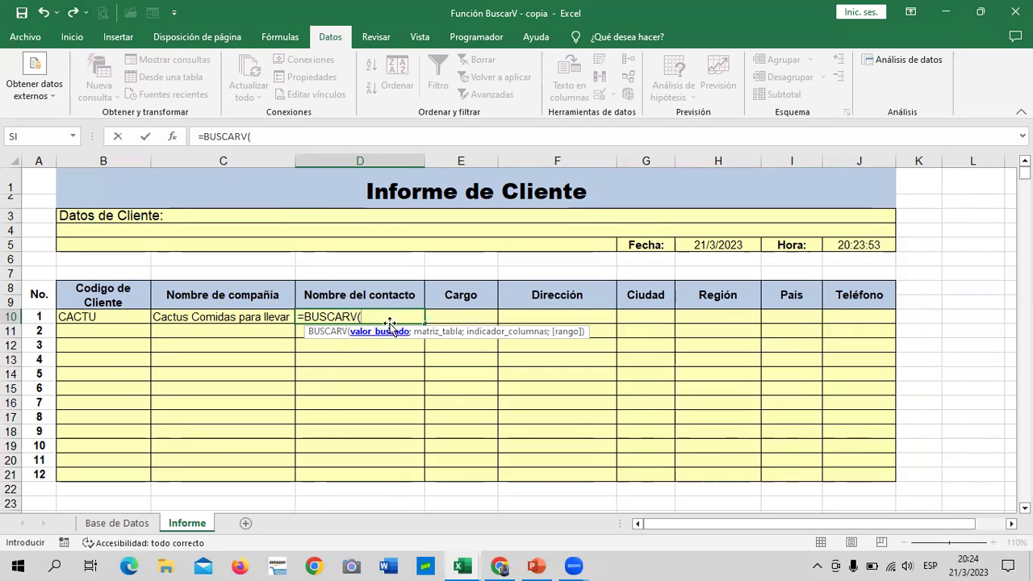
pyautogui.click(108, 317)
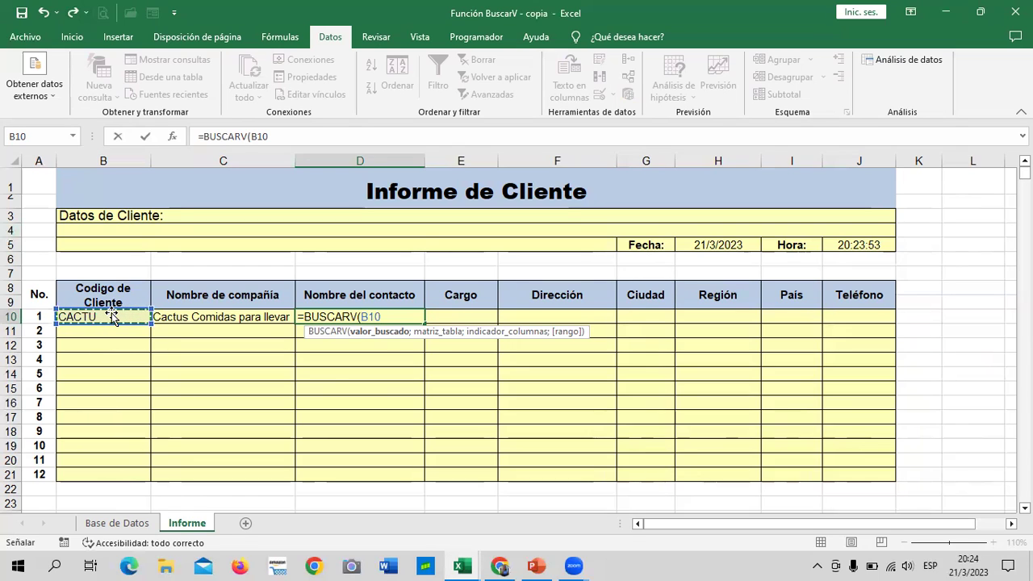
pyautogui.write(';')
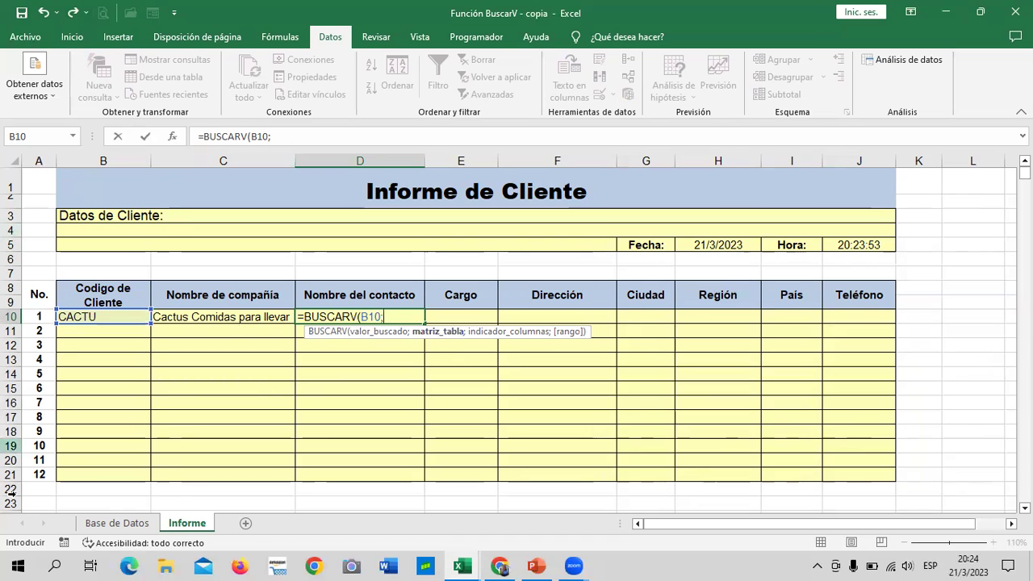
pyautogui.click(113, 523)
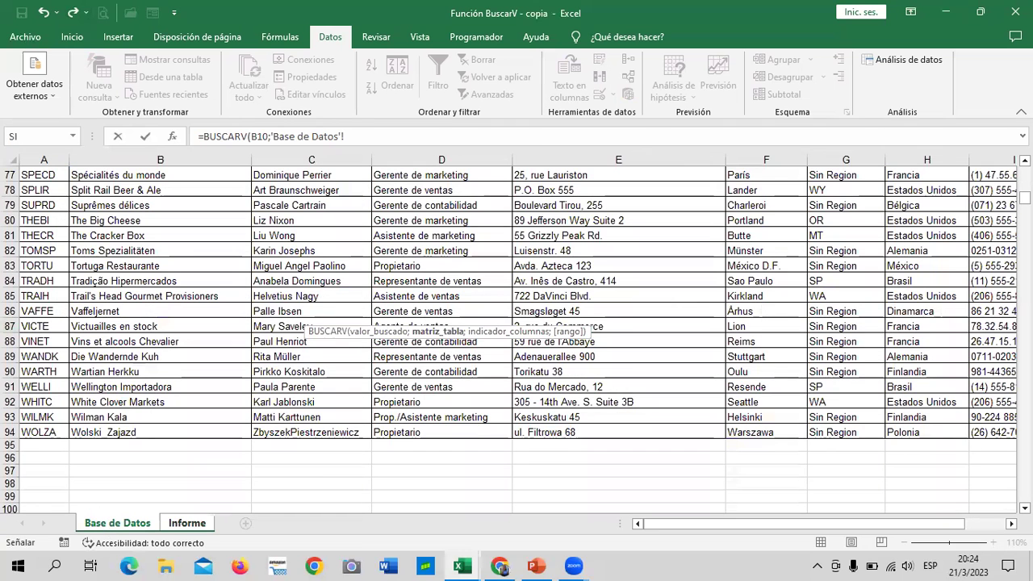
pyautogui.scroll(5, 180, 177)
pyautogui.scroll(20, 181, 177)
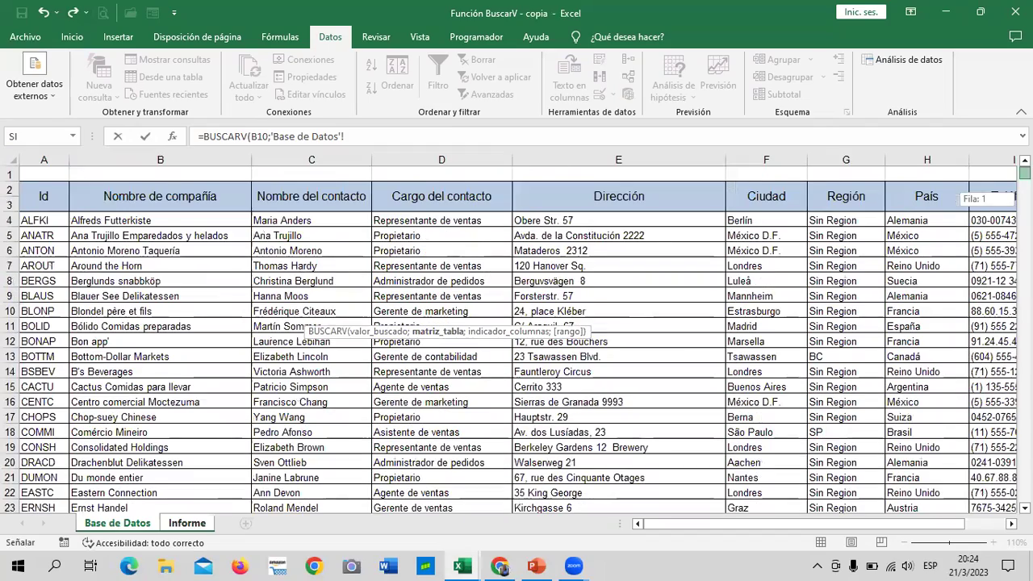
pyautogui.moveTo(46, 194)
pyautogui.mouseDown()
pyautogui.moveTo(989, 564)
pyautogui.moveTo(719, 470)
pyautogui.moveTo(755, 462)
pyautogui.mouseUp()
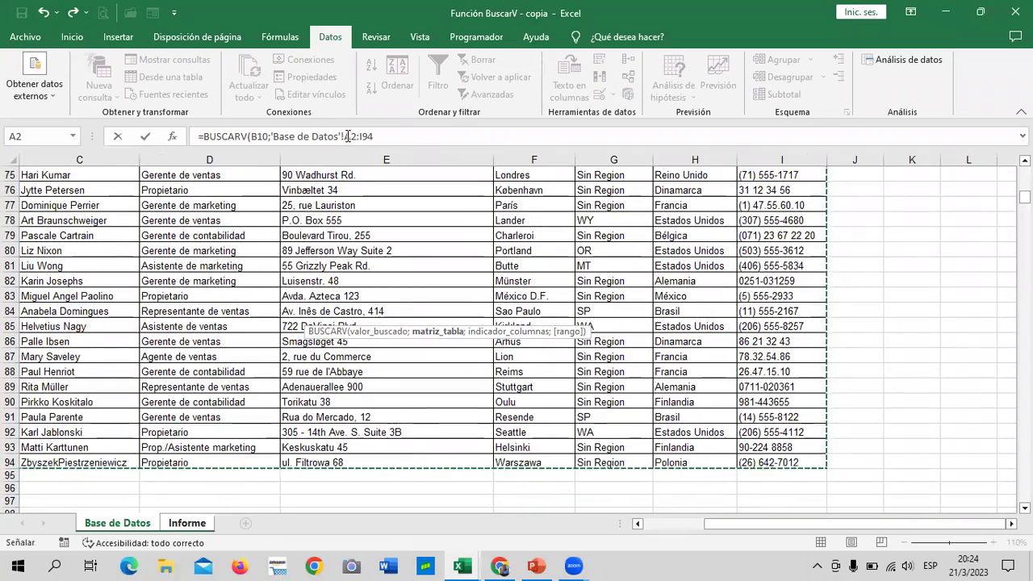
# Finish the lookup with range A2:I94, column 3 and FALSO, and commit it
pyautogui.click(429, 137)
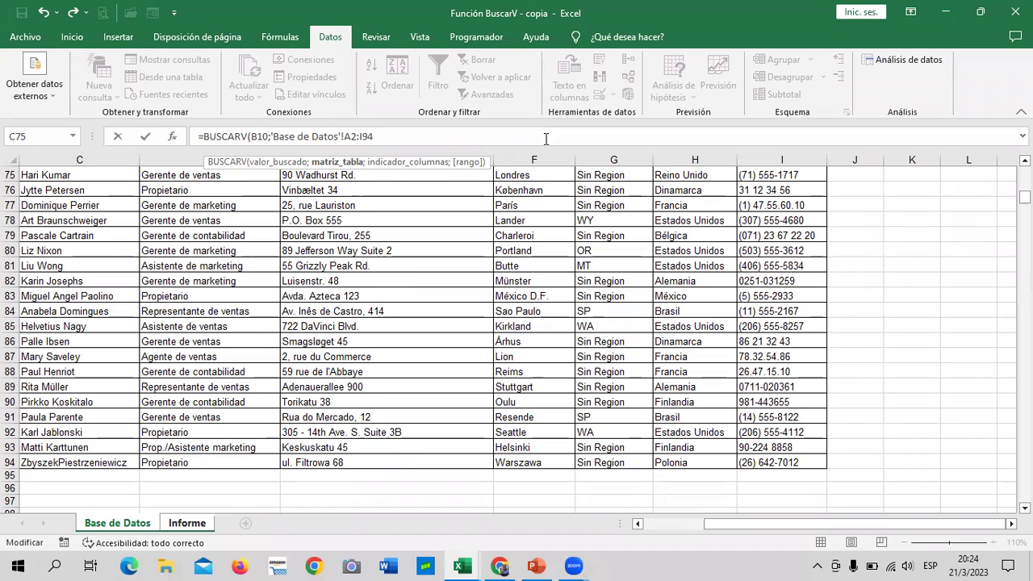
pyautogui.write(';')
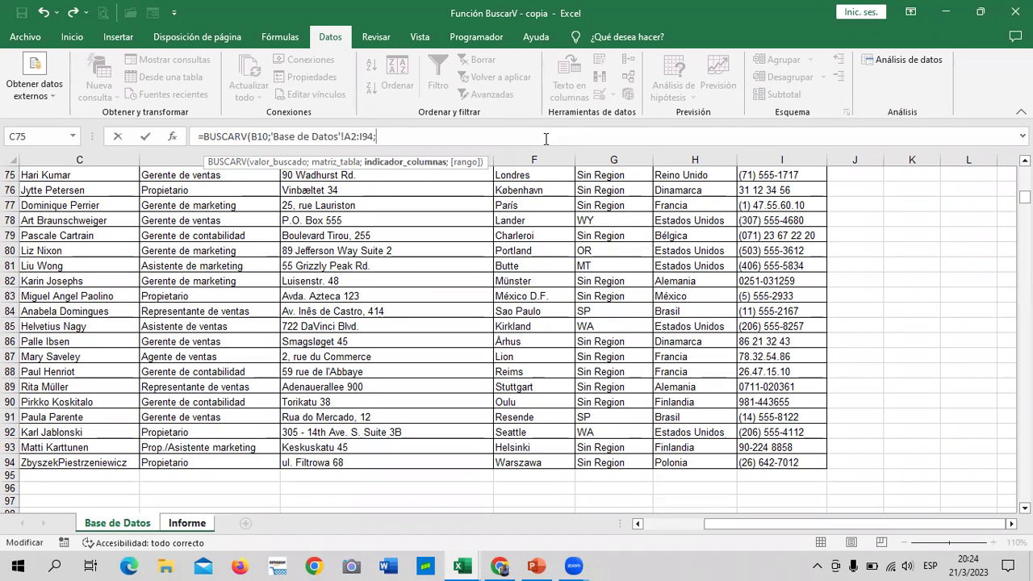
pyautogui.scroll(2, 379, 242)
pyautogui.scroll(20, 379, 242)
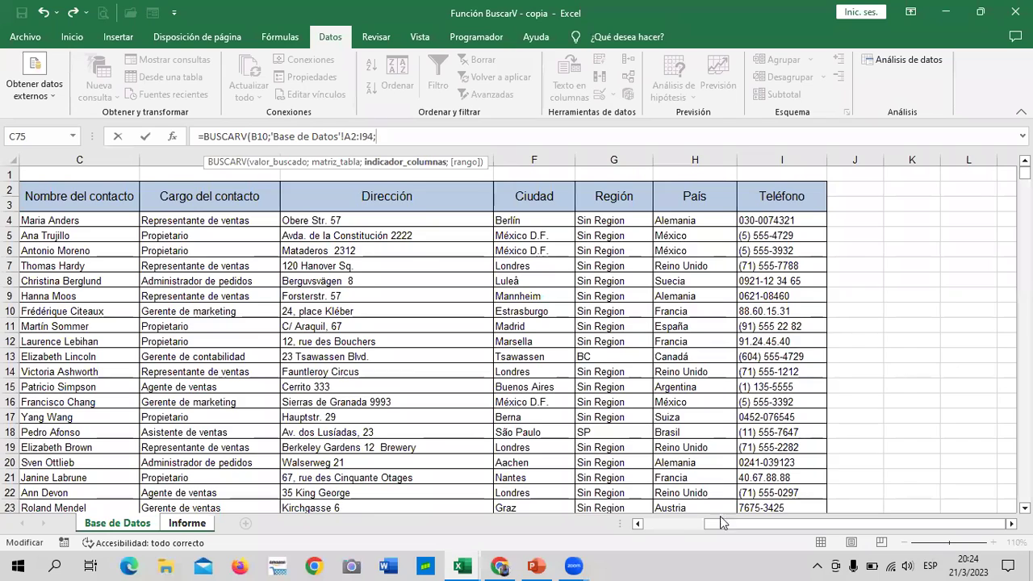
pyautogui.moveTo(709, 526); pyautogui.dragTo(653, 525)
pyautogui.write('3')
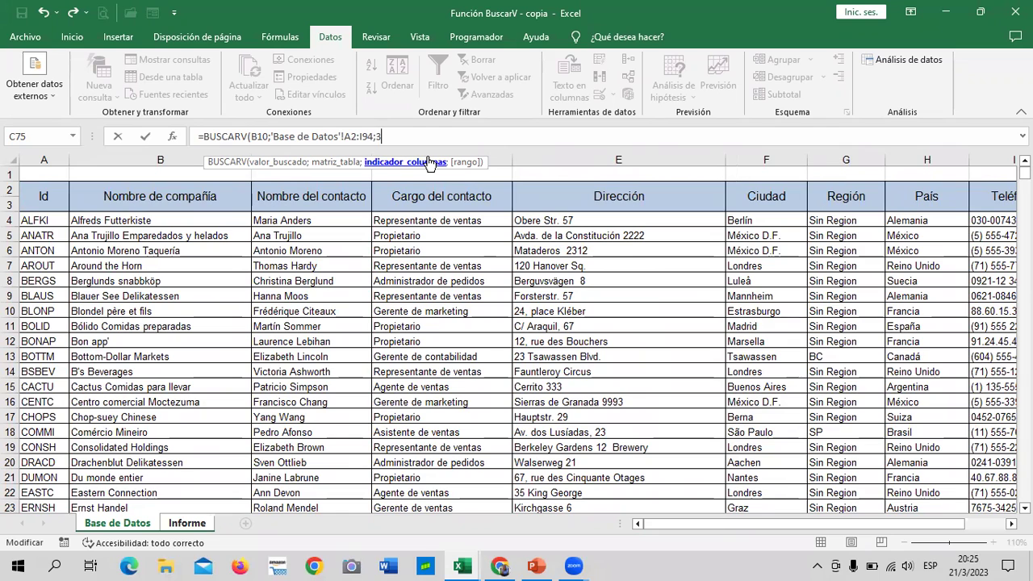
pyautogui.write(';')
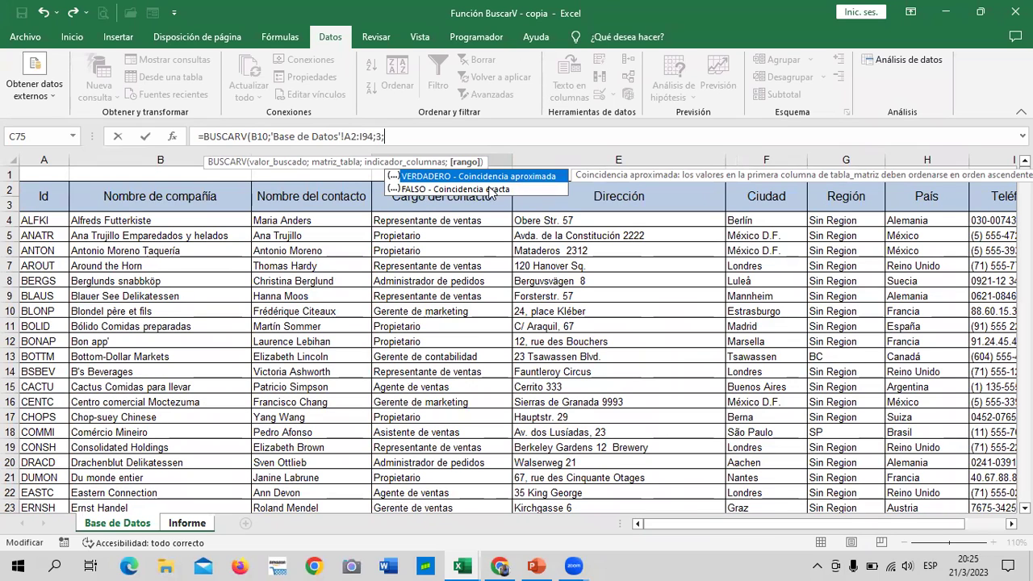
pyautogui.doubleClick(485, 190)
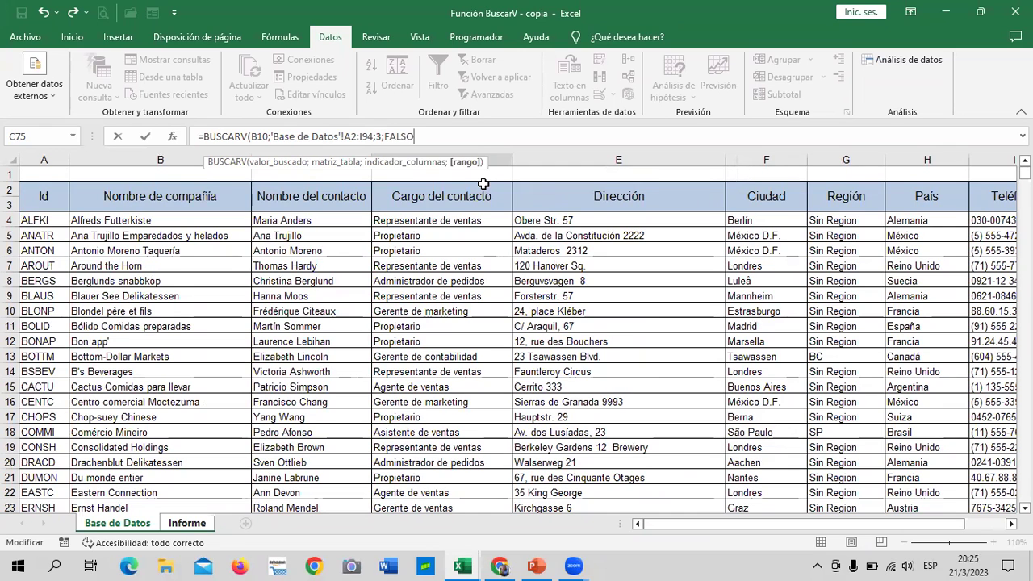
pyautogui.write(')')
pyautogui.press('Return')
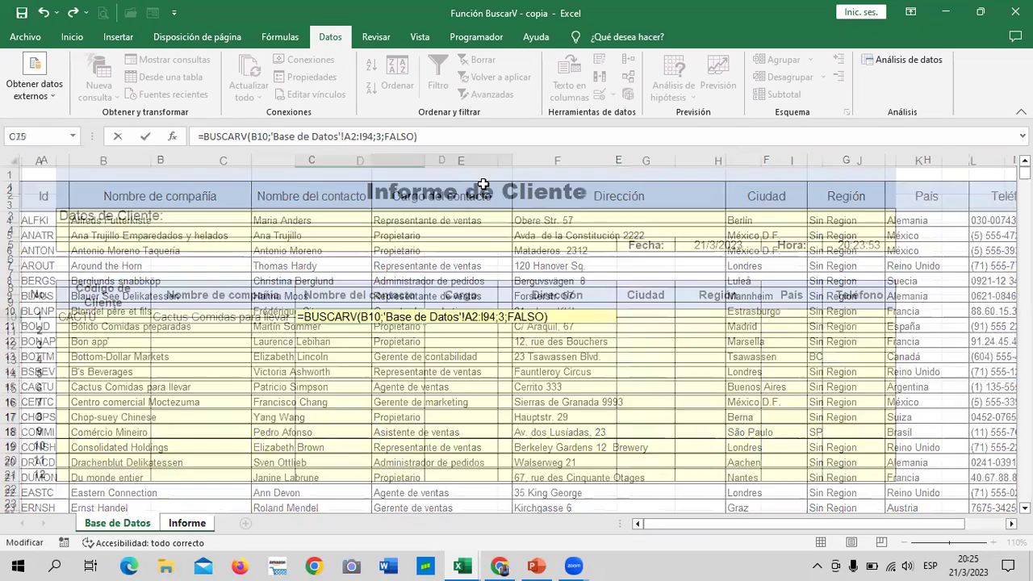
pyautogui.click(394, 395)
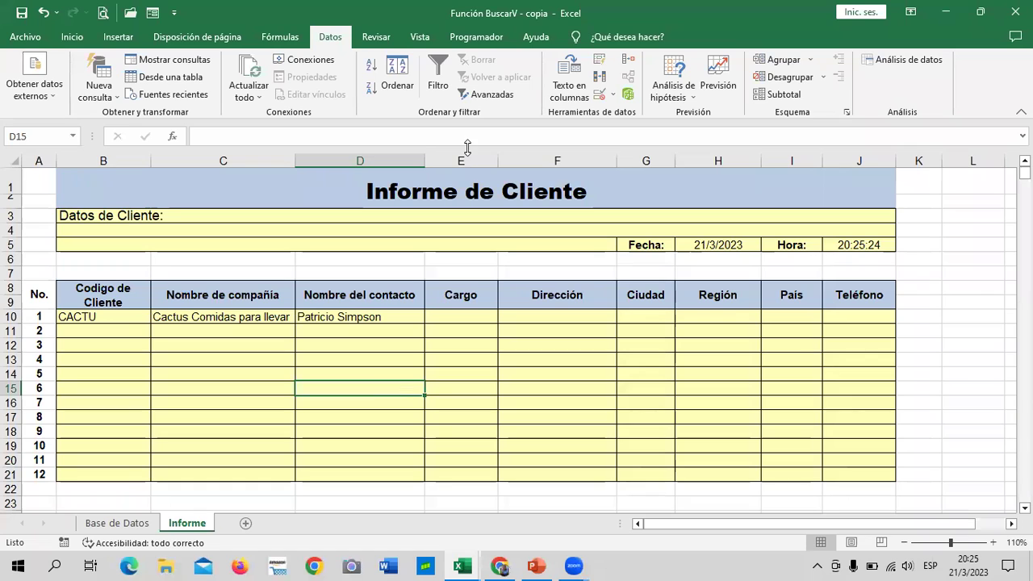
pyautogui.click(137, 318)
pyautogui.click(158, 317)
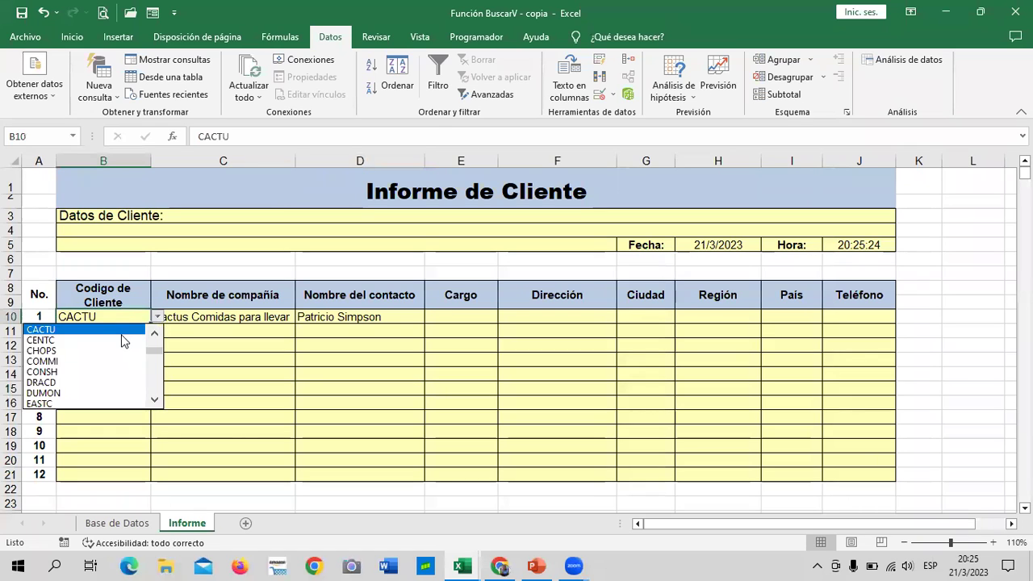
pyautogui.click(154, 371)
pyautogui.click(154, 371)
pyautogui.click(97, 382)
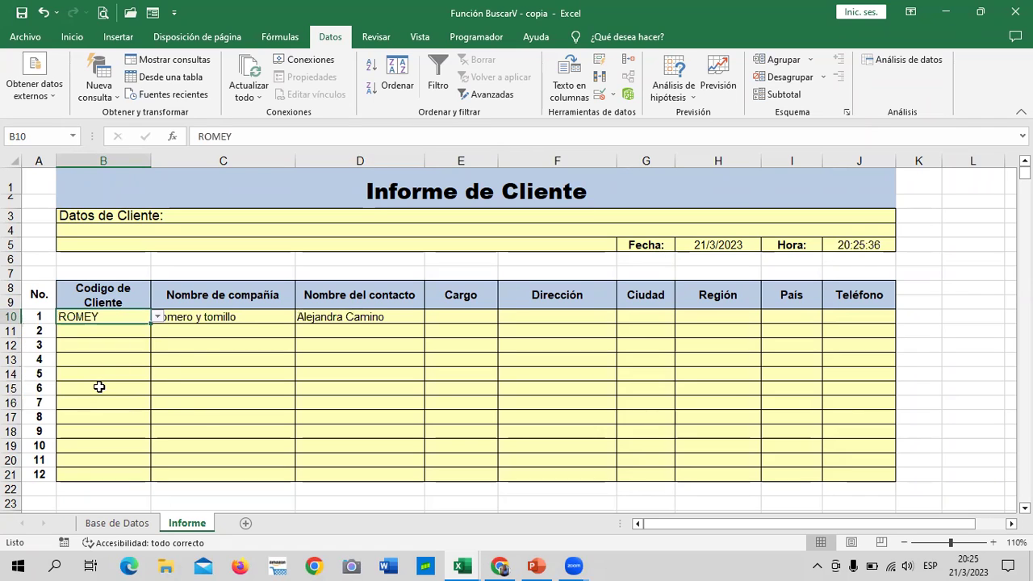
pyautogui.click(209, 351)
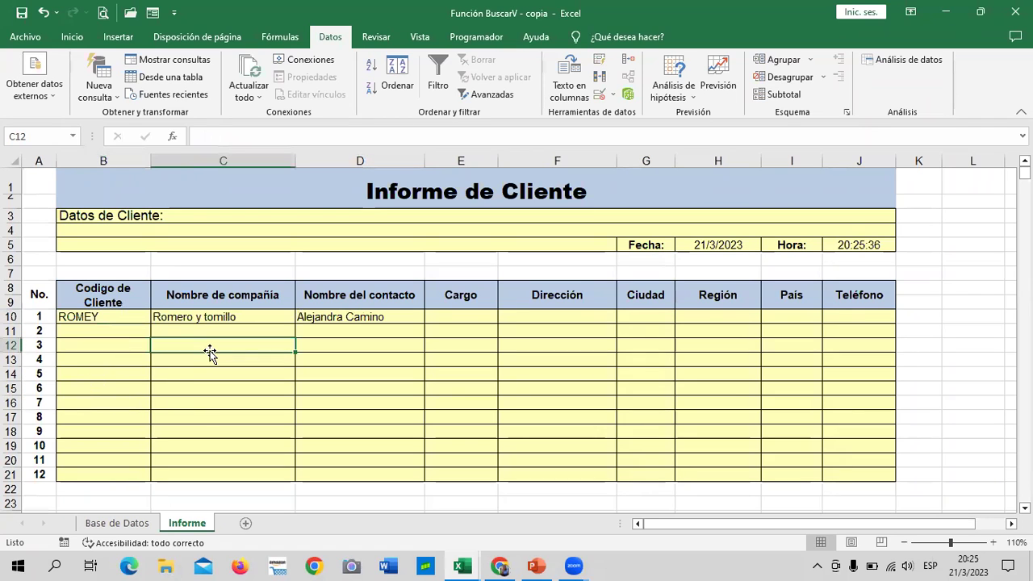
pyautogui.click(121, 316)
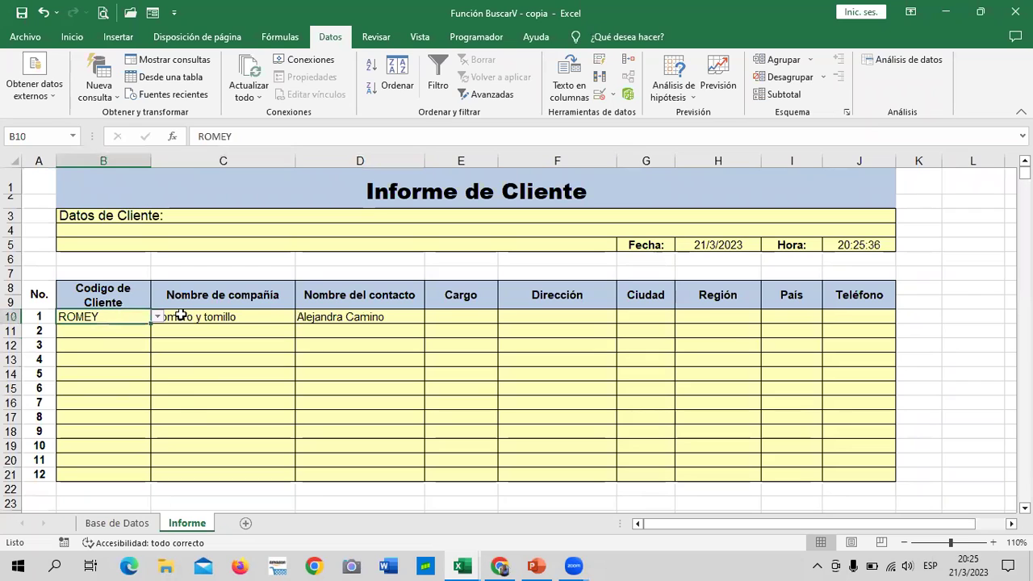
pyautogui.click(208, 316)
pyautogui.click(323, 319)
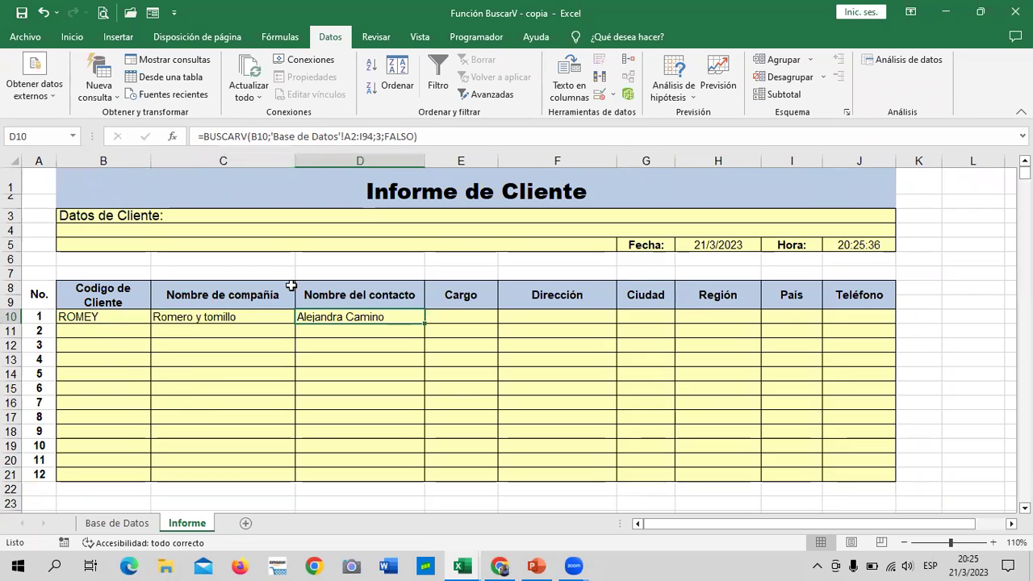
pyautogui.press('Right')
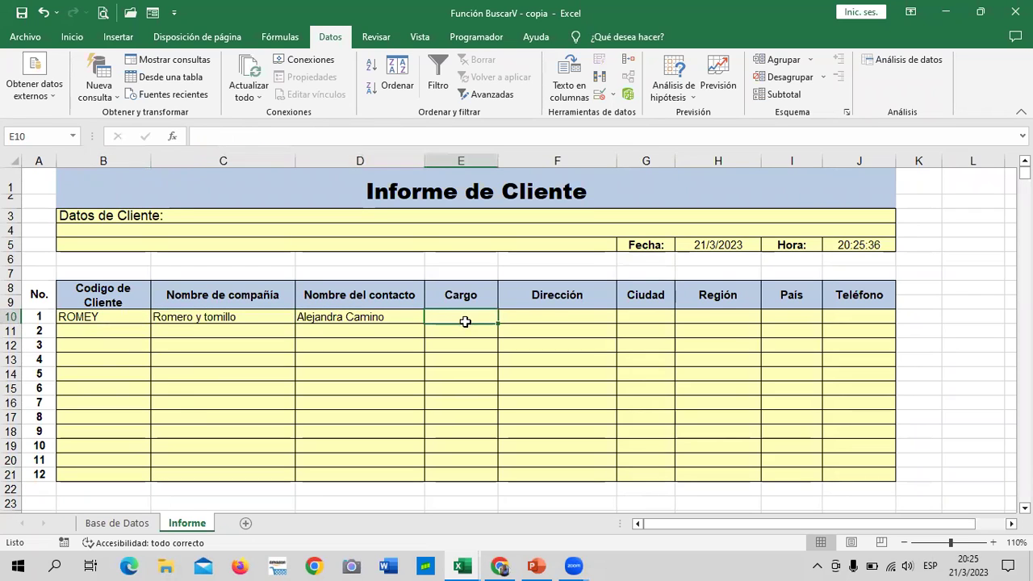
pyautogui.press('Right')
pyautogui.press('Right')
pyautogui.press('Right')
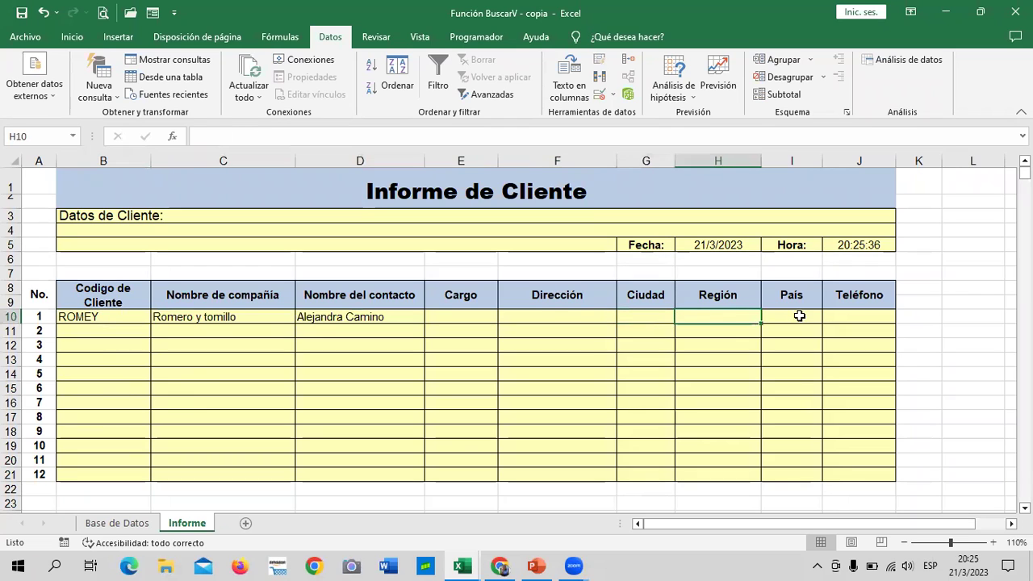
pyautogui.press('Right')
pyautogui.click(873, 314)
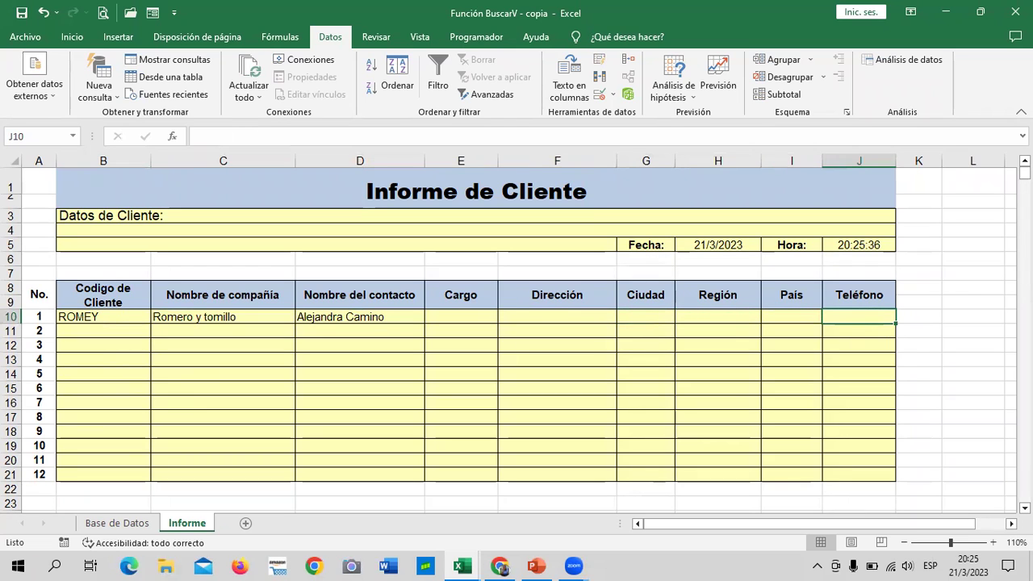
# Start a BUSCARV in E10 using B10 and select the client table on Base de Datos
pyautogui.click(460, 315)
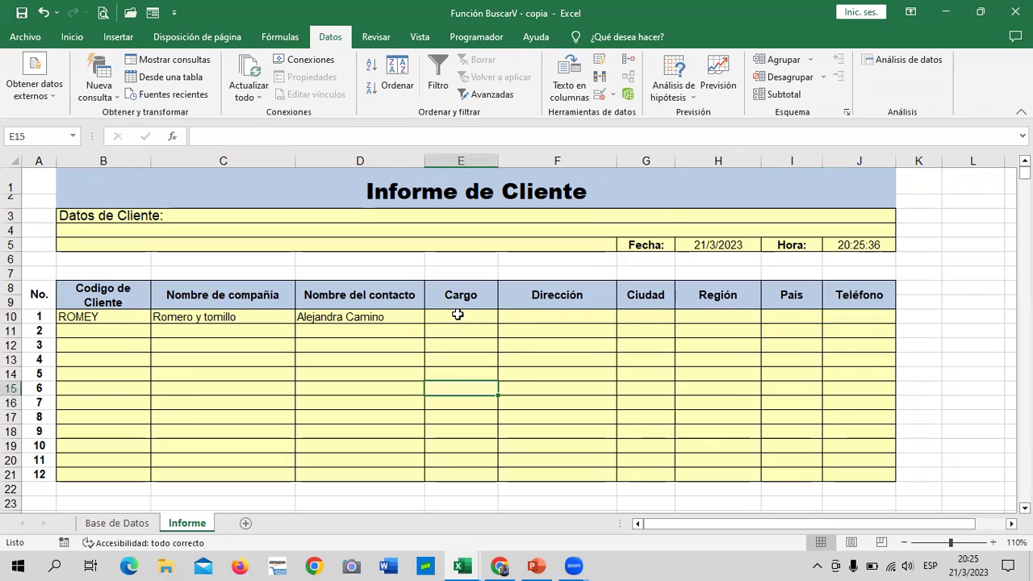
pyautogui.write('=')
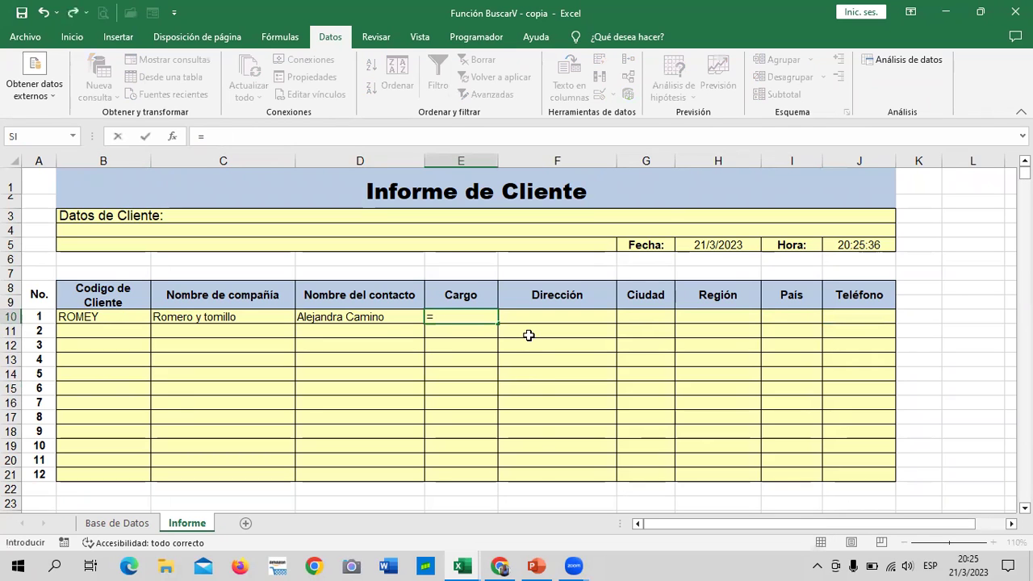
pyautogui.write('BUSCAR')
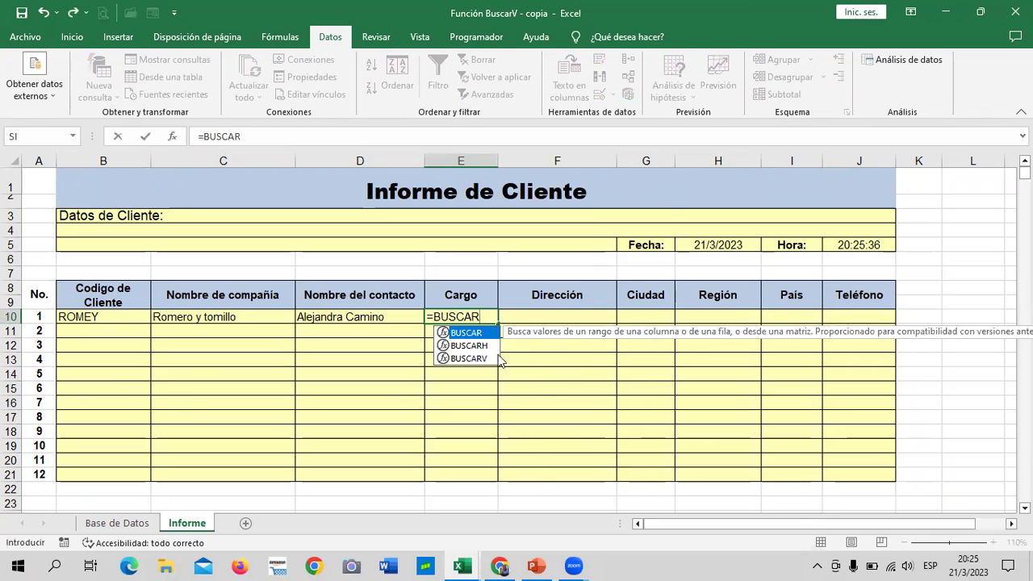
pyautogui.doubleClick(476, 358)
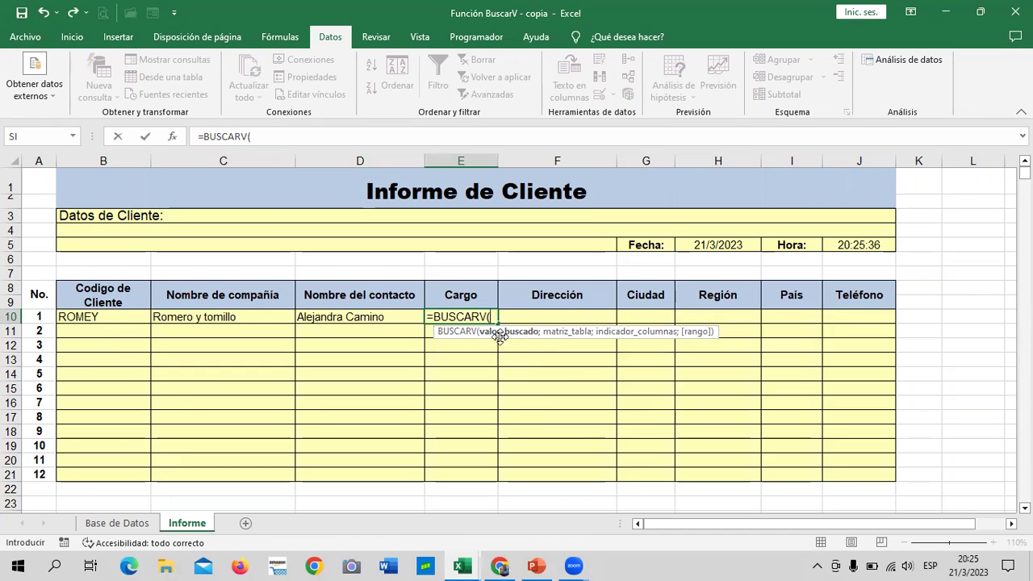
pyautogui.click(125, 316)
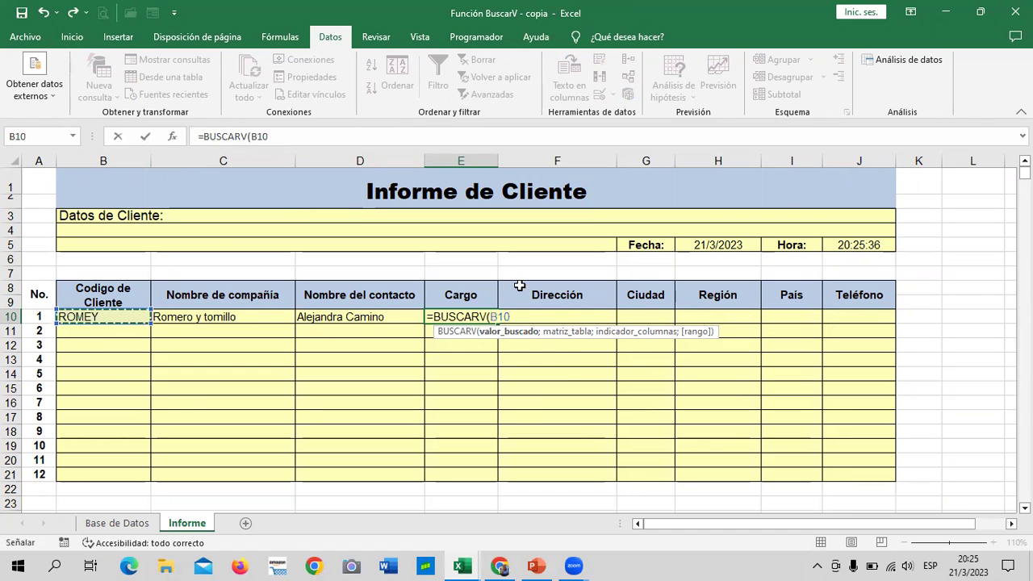
pyautogui.write(';')
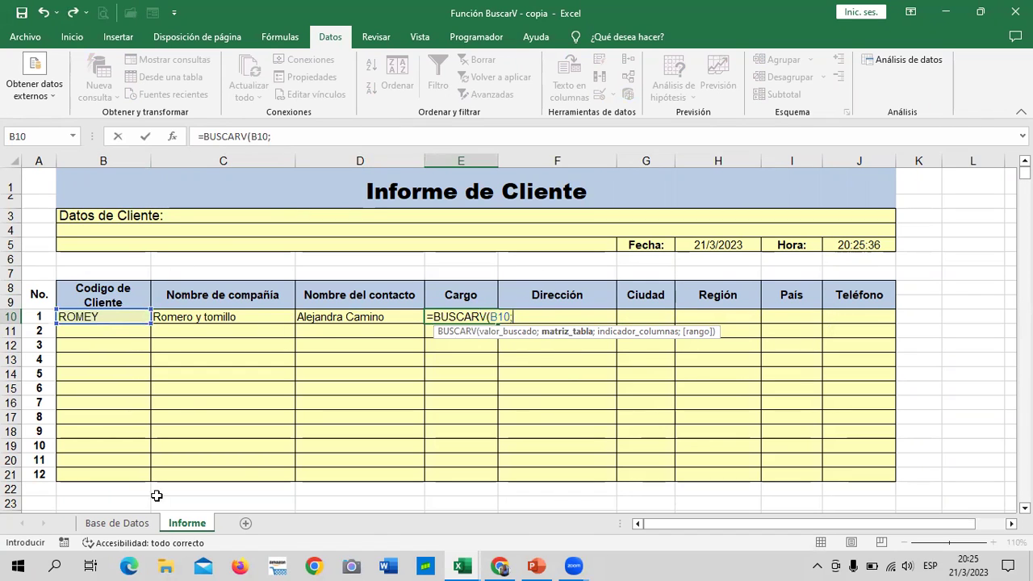
pyautogui.click(115, 524)
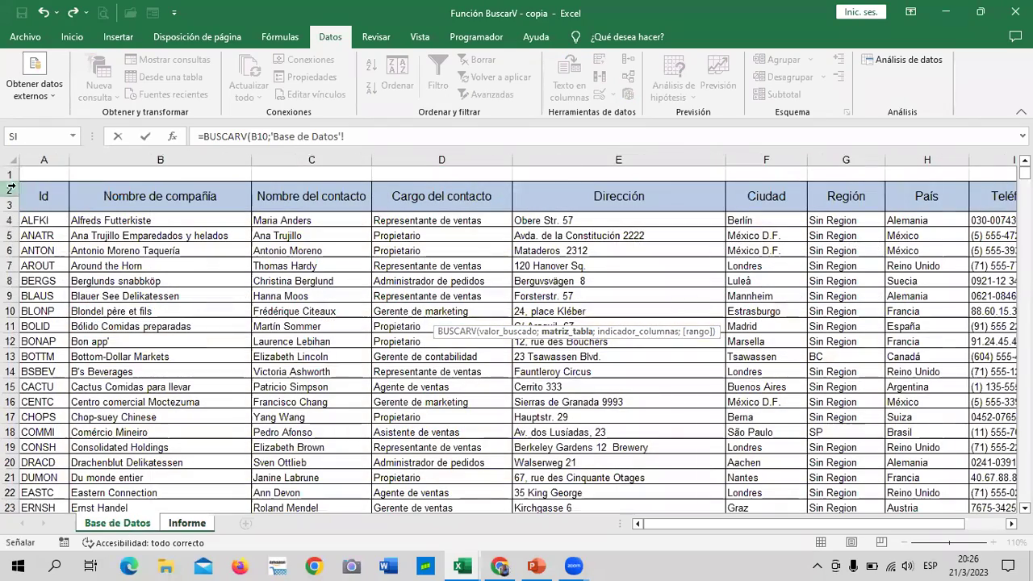
pyautogui.moveTo(40, 198); pyautogui.dragTo(956, 562)
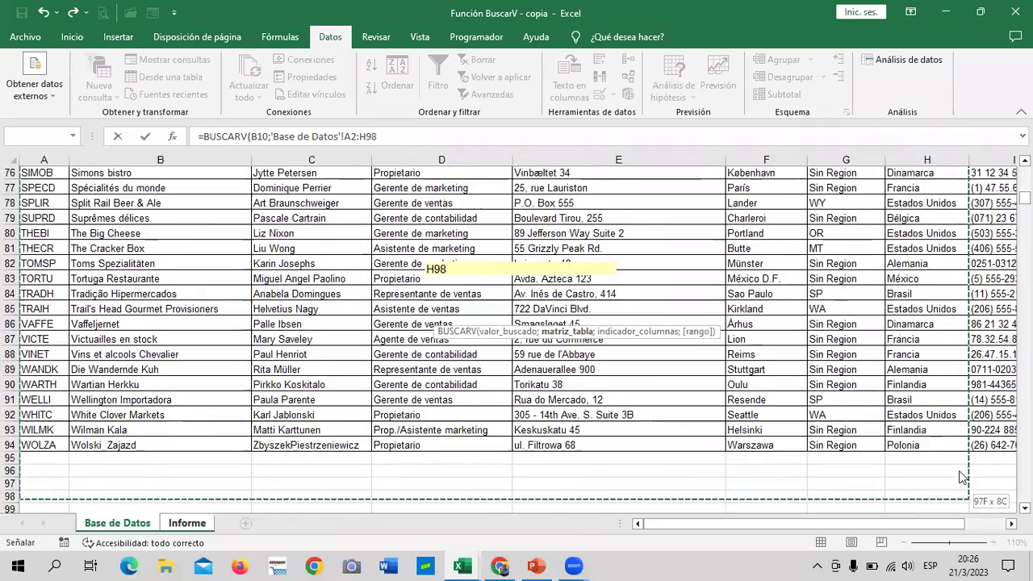
# Set the range to A2:I94, column 4 and FALSO exact match, and confirm the Cargo lookup
pyautogui.moveTo(956, 563)
pyautogui.mouseDown()
pyautogui.moveTo(999, 427)
pyautogui.moveTo(770, 440)
pyautogui.moveTo(787, 440)
pyautogui.mouseUp()
pyautogui.click(428, 139)
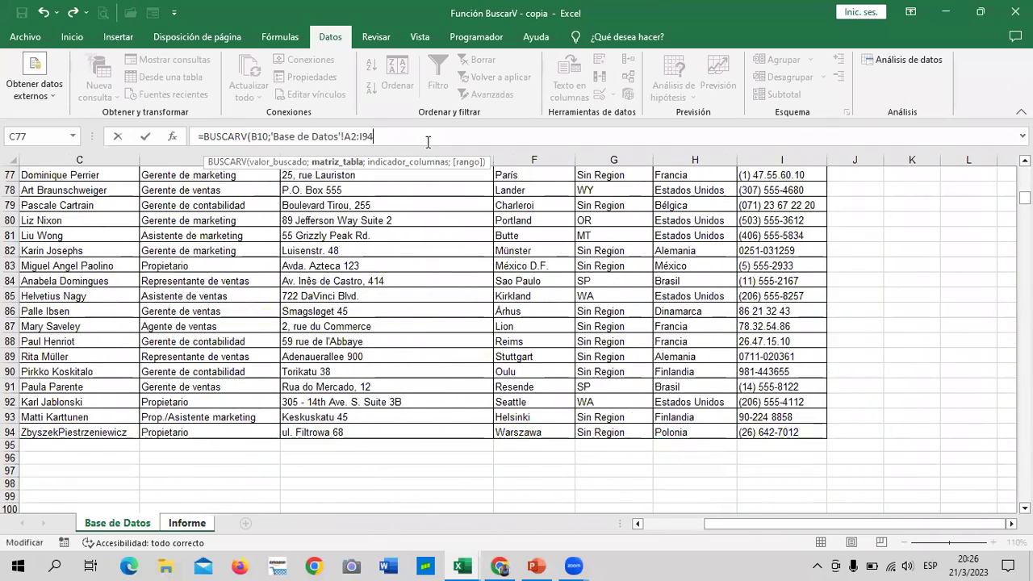
pyautogui.write(';')
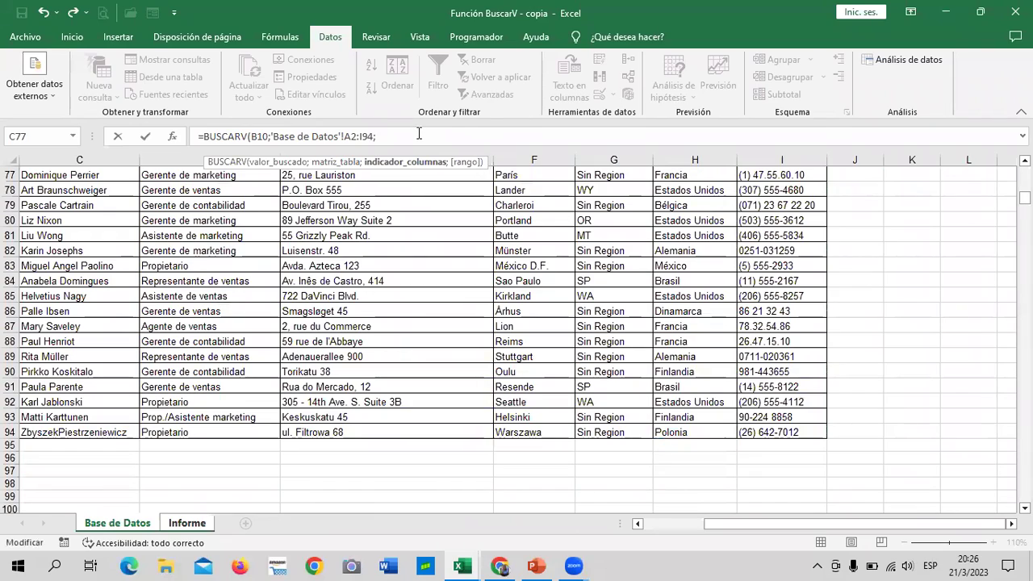
pyautogui.moveTo(1024, 197); pyautogui.dragTo(1024, 169)
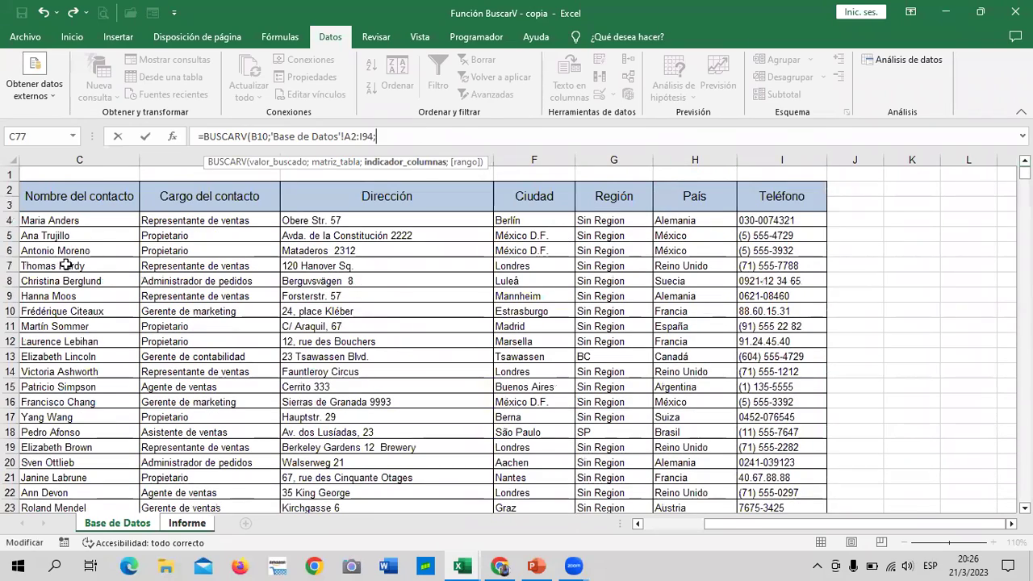
pyautogui.moveTo(781, 523); pyautogui.dragTo(708, 528)
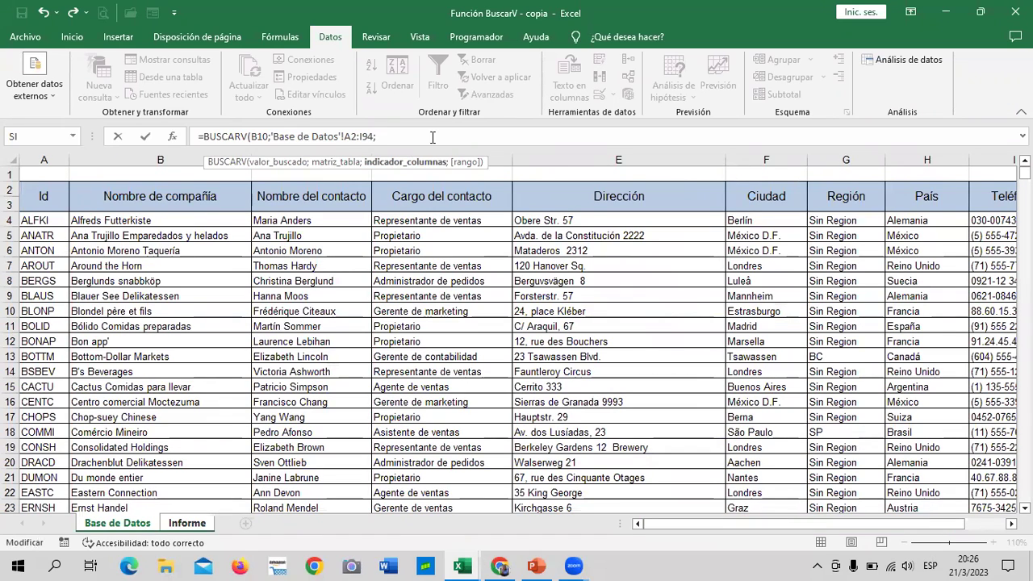
pyautogui.write('4')
pyautogui.write(';')
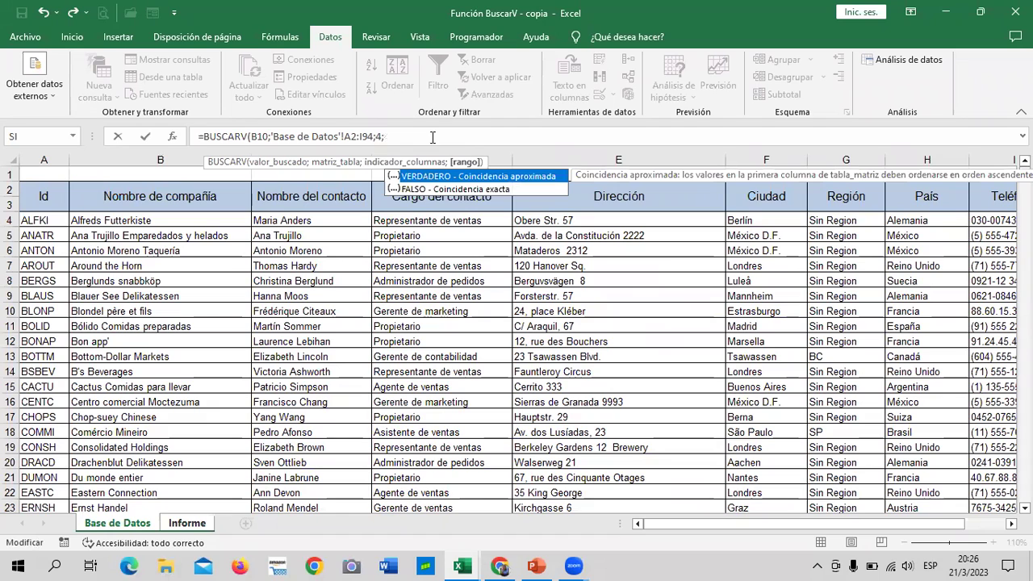
pyautogui.doubleClick(473, 191)
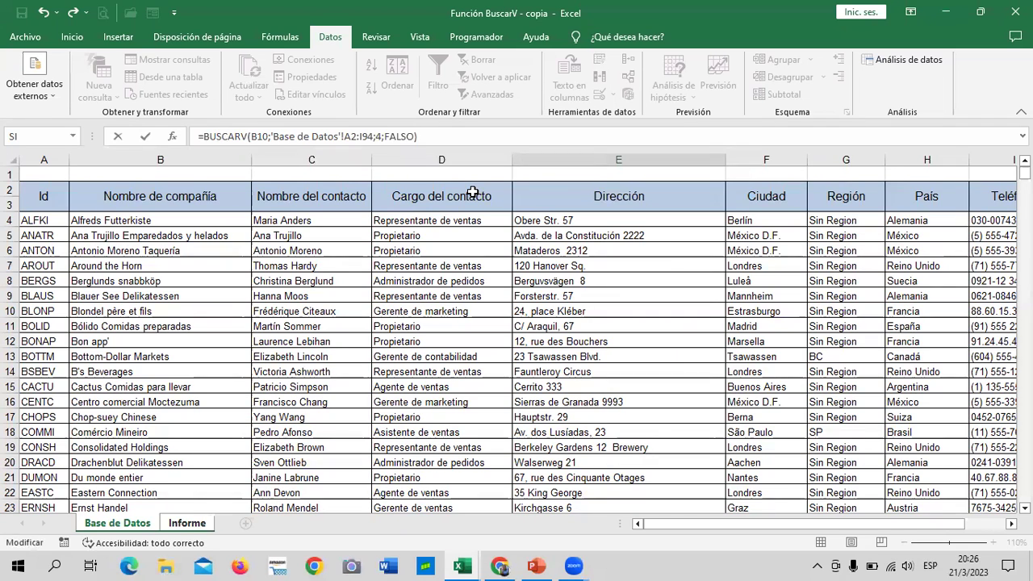
pyautogui.press('Return')
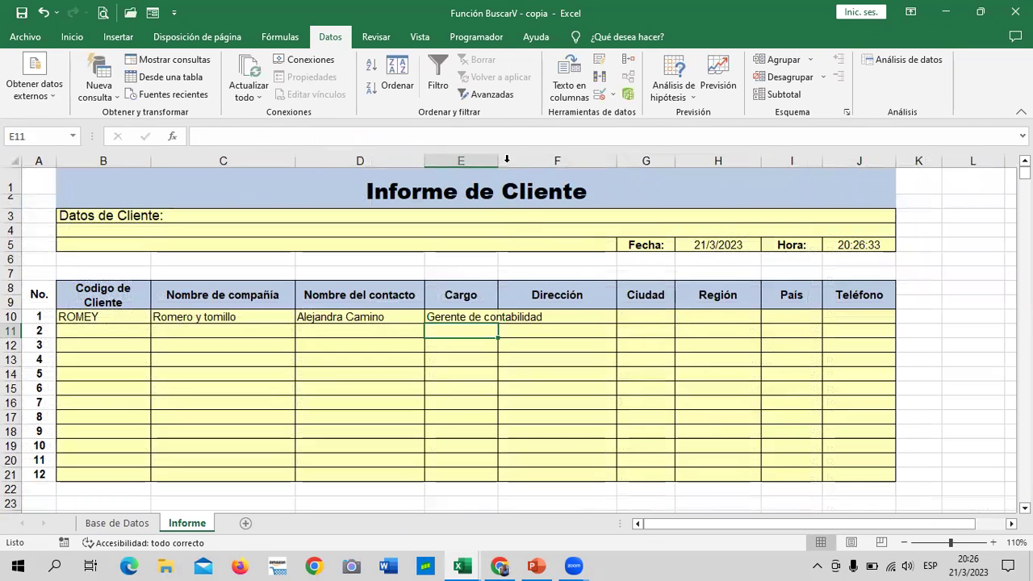
# Widen column E to fit 'Gerente de contabilidad'
pyautogui.moveTo(501, 159); pyautogui.dragTo(501, 158)
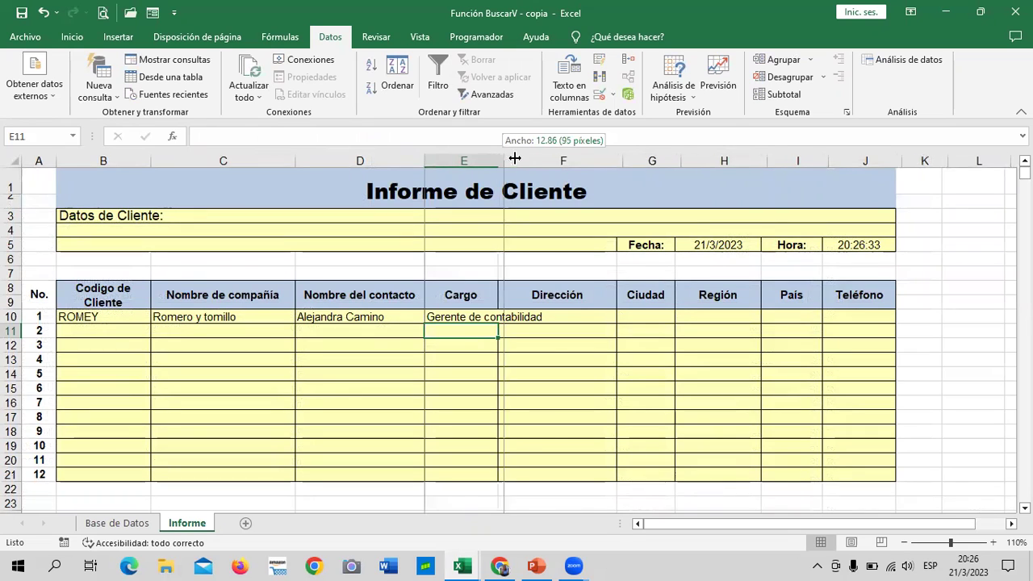
pyautogui.moveTo(501, 158)
pyautogui.mouseDown()
pyautogui.moveTo(564, 157)
pyautogui.moveTo(555, 158)
pyautogui.mouseUp()
pyautogui.click(493, 416)
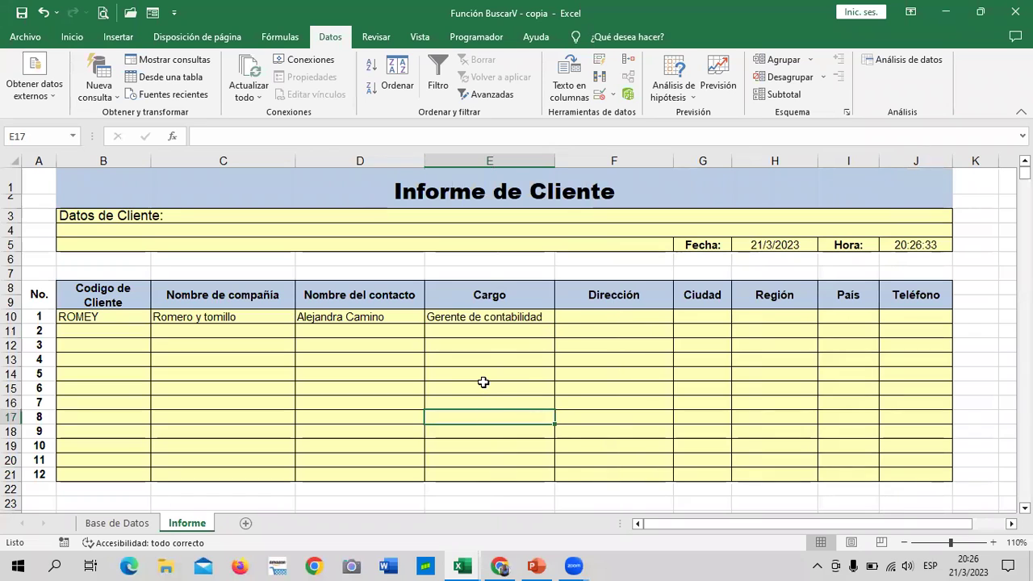
# Start a BUSCARV in F10 with B10 as lookup value and select the Base de Datos table
pyautogui.click(598, 317)
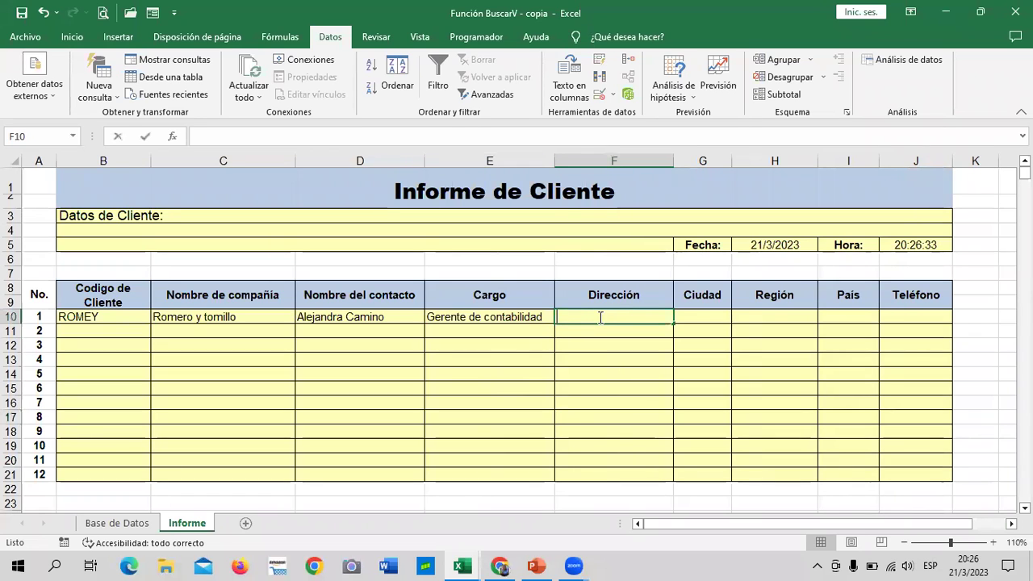
pyautogui.write('=B')
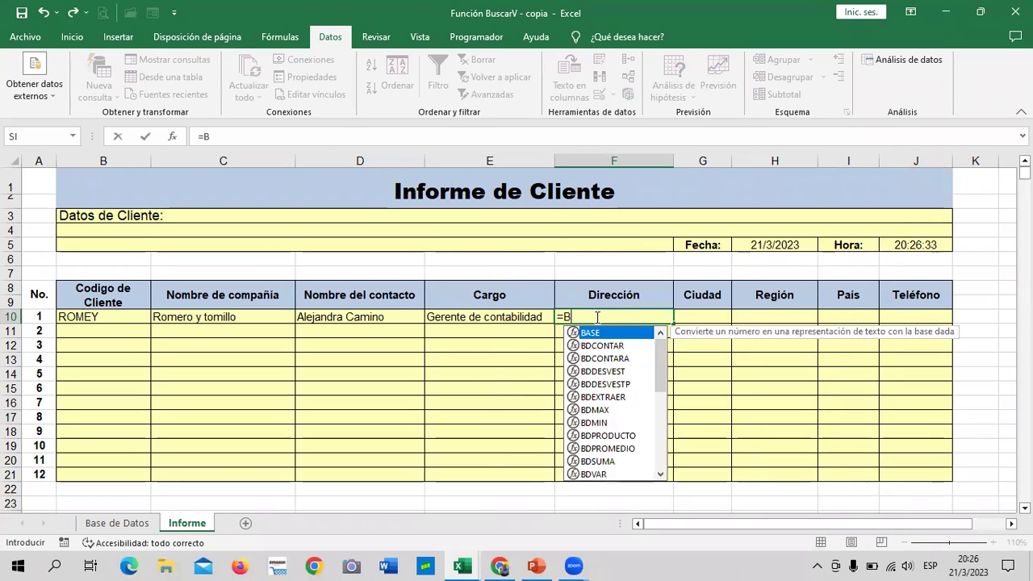
pyautogui.write('USCARV(')
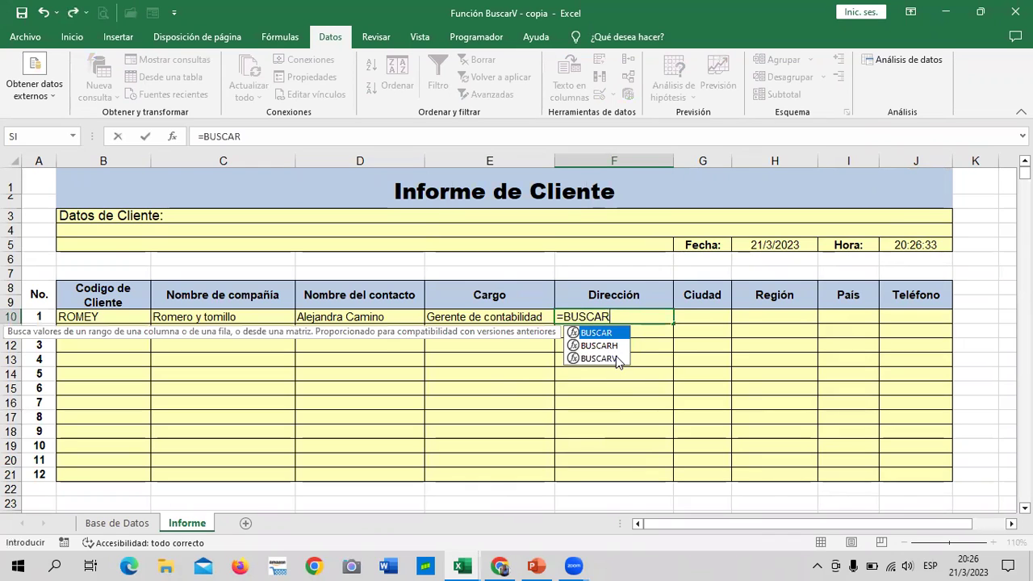
pyautogui.doubleClick(615, 361)
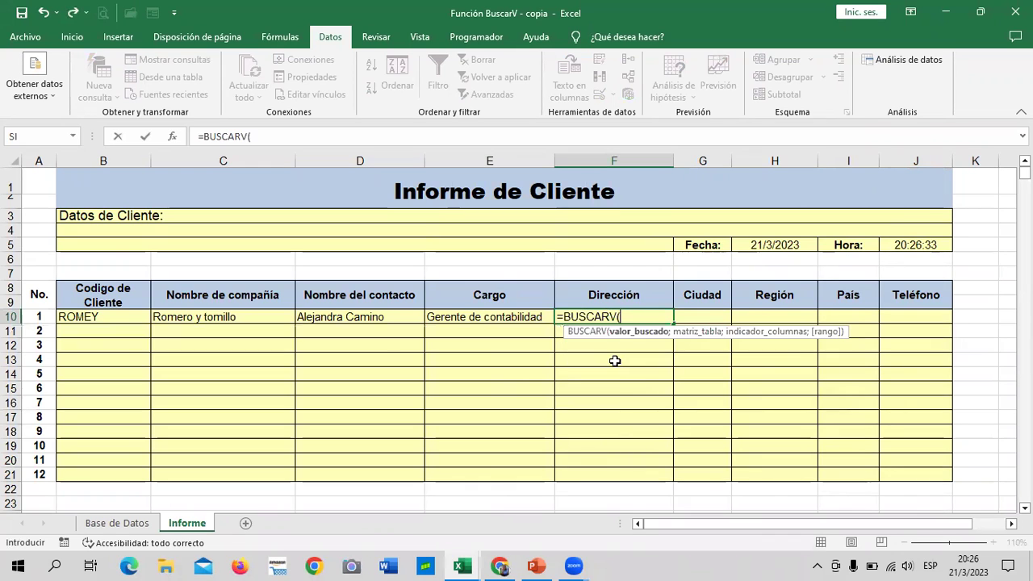
pyautogui.click(95, 318)
pyautogui.write(';')
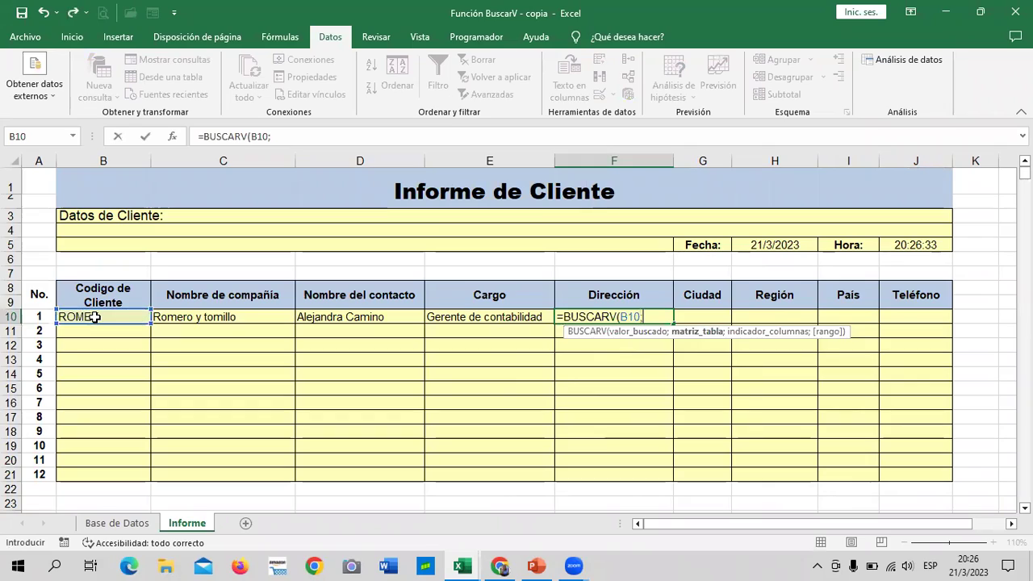
pyautogui.click(117, 523)
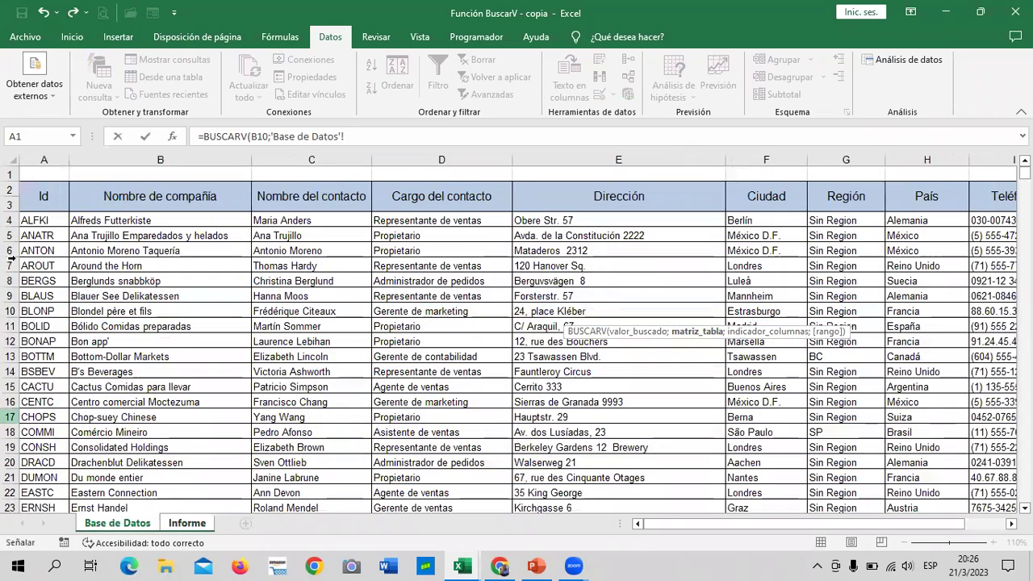
pyautogui.moveTo(69, 188)
pyautogui.mouseDown()
pyautogui.moveTo(946, 520)
pyautogui.moveTo(688, 520)
pyautogui.moveTo(691, 538)
pyautogui.mouseUp()
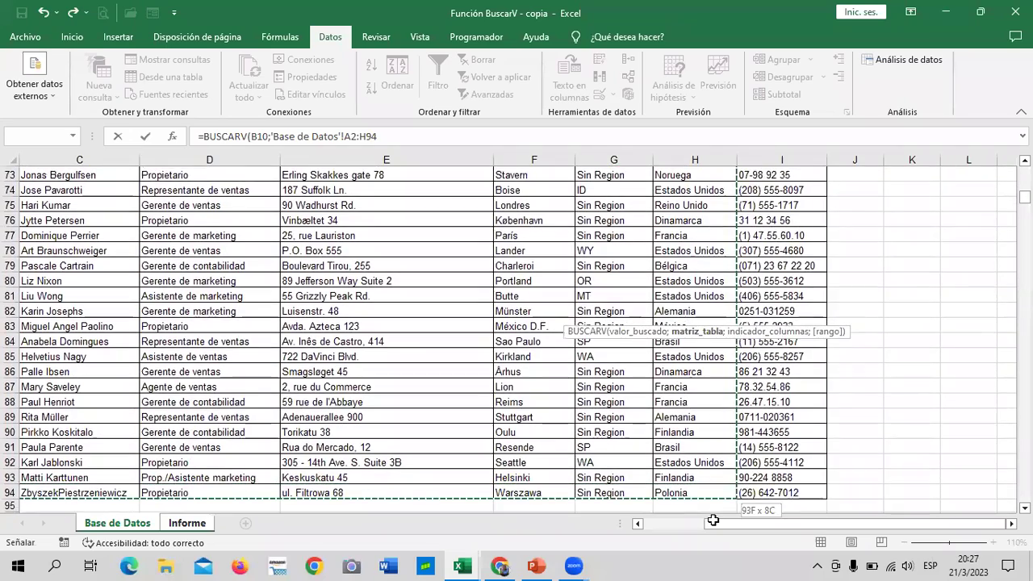
# Complete it with range A2:I94, column 5 and FALSO, returning the Gran Vía, 1 address
pyautogui.moveTo(689, 531); pyautogui.dragTo(796, 477)
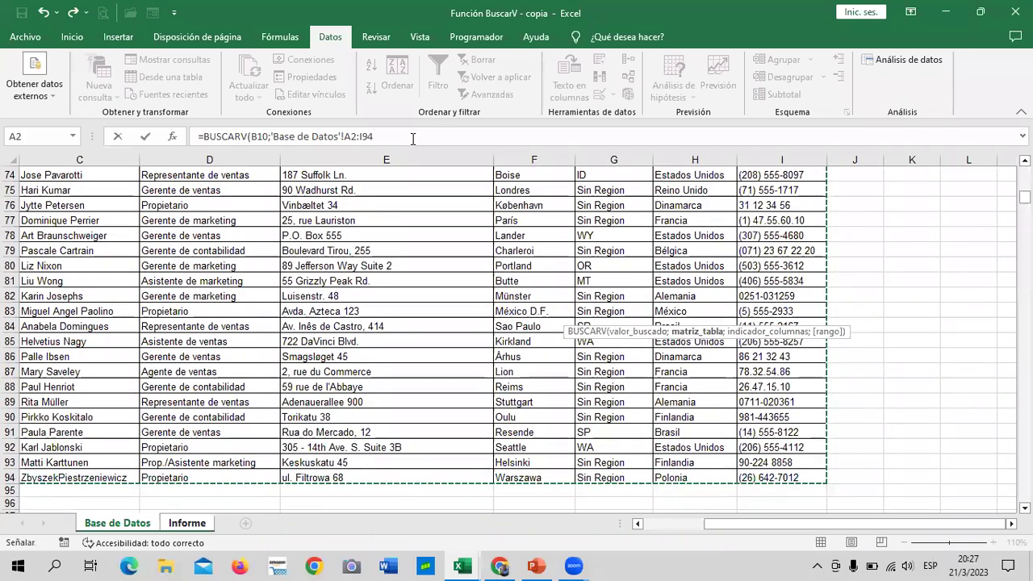
pyautogui.click(429, 135)
pyautogui.write(';5')
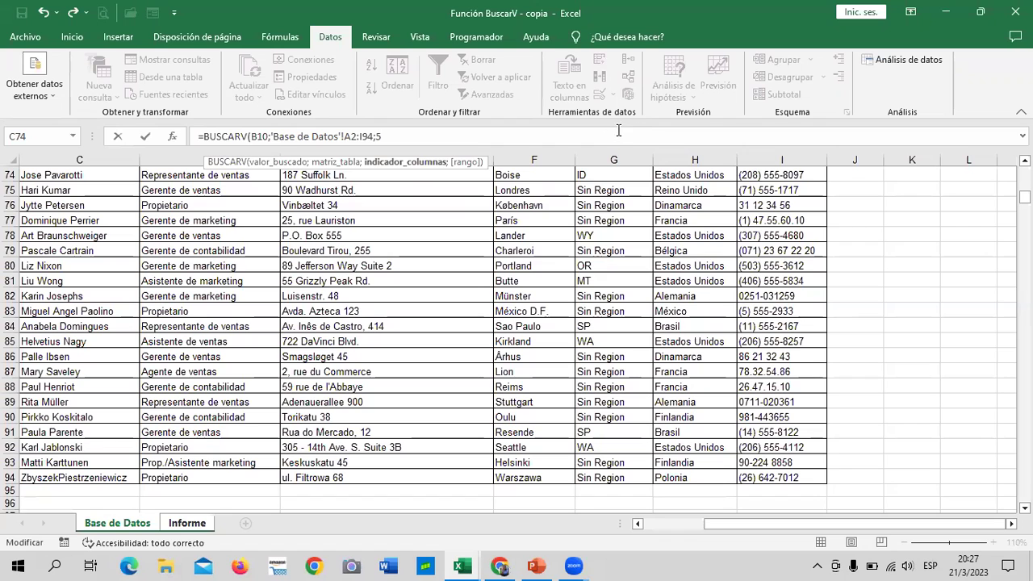
pyautogui.write(';')
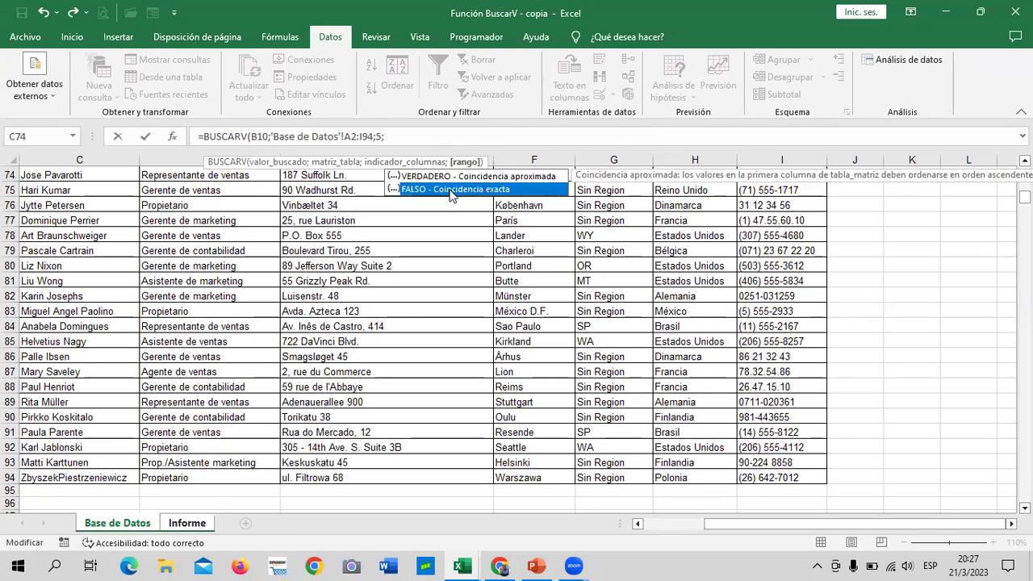
pyautogui.doubleClick(449, 190)
pyautogui.write(')')
pyautogui.press('Return')
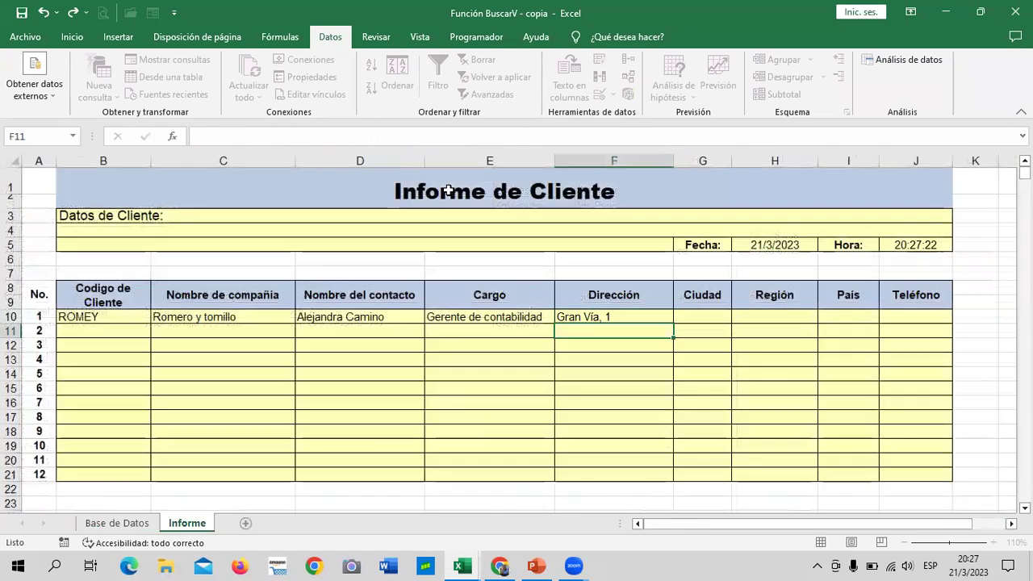
pyautogui.click(617, 320)
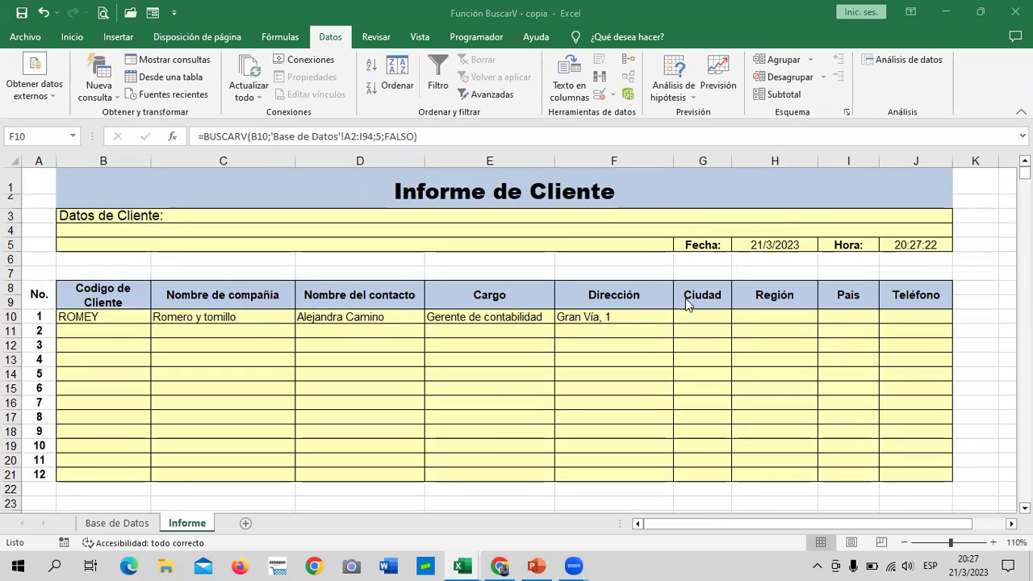
# Narrow column F slightly and start a BUSCARV in G10 with B10 as lookup value
pyautogui.moveTo(672, 160); pyautogui.dragTo(661, 161)
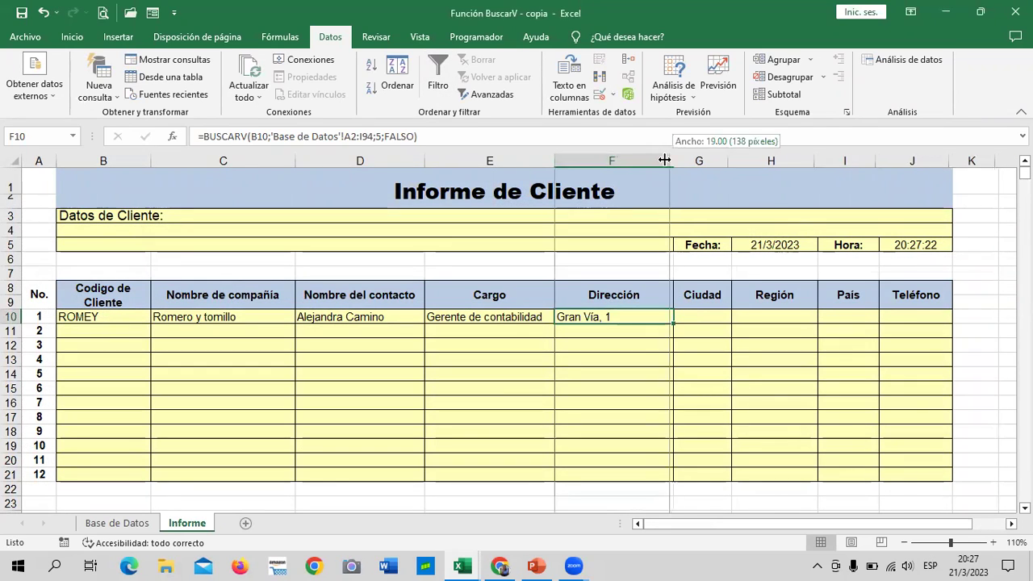
pyautogui.click(695, 315)
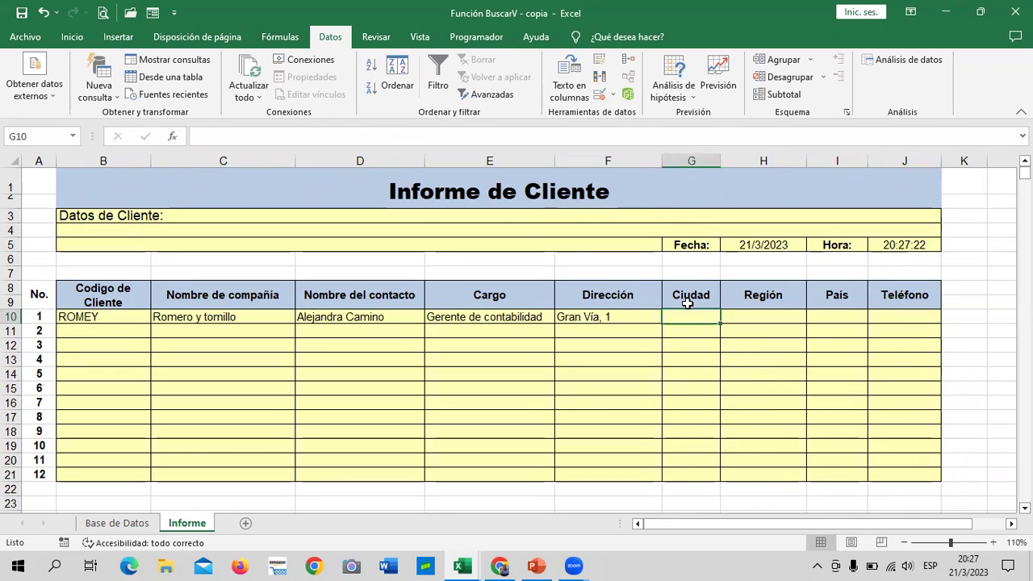
pyautogui.write('=BUSCAR')
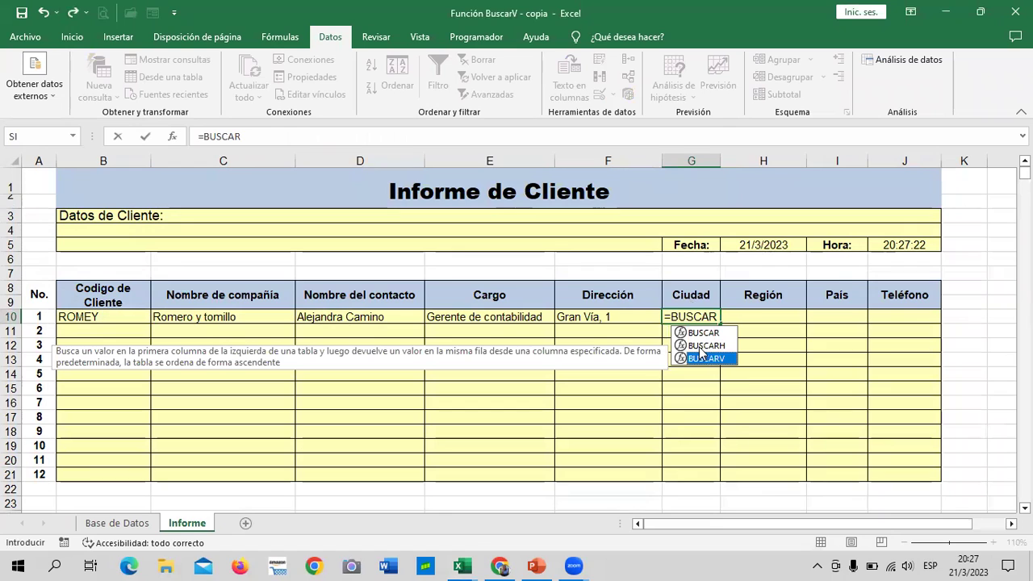
pyautogui.doubleClick(702, 359)
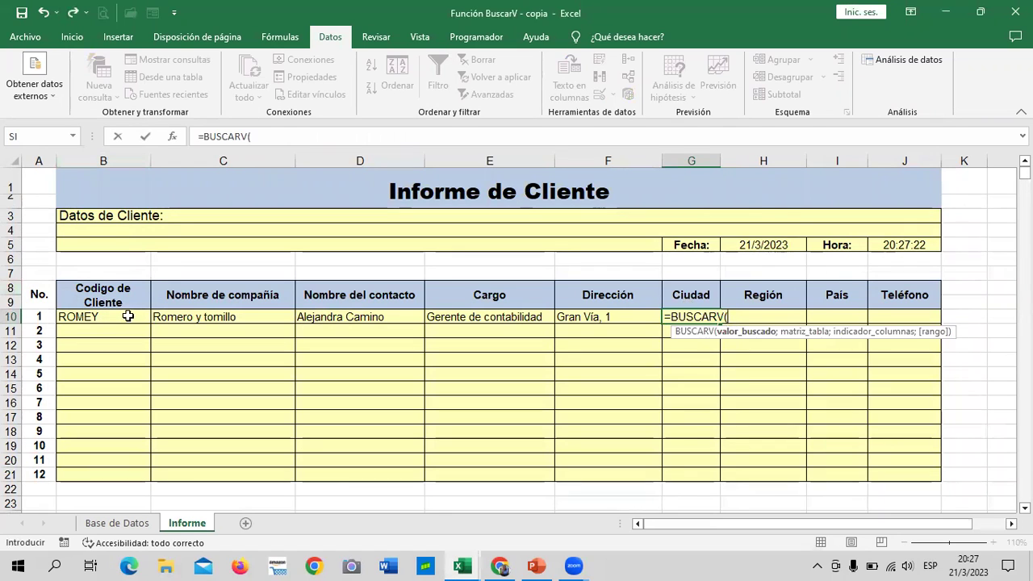
pyautogui.click(115, 316)
pyautogui.write(';')
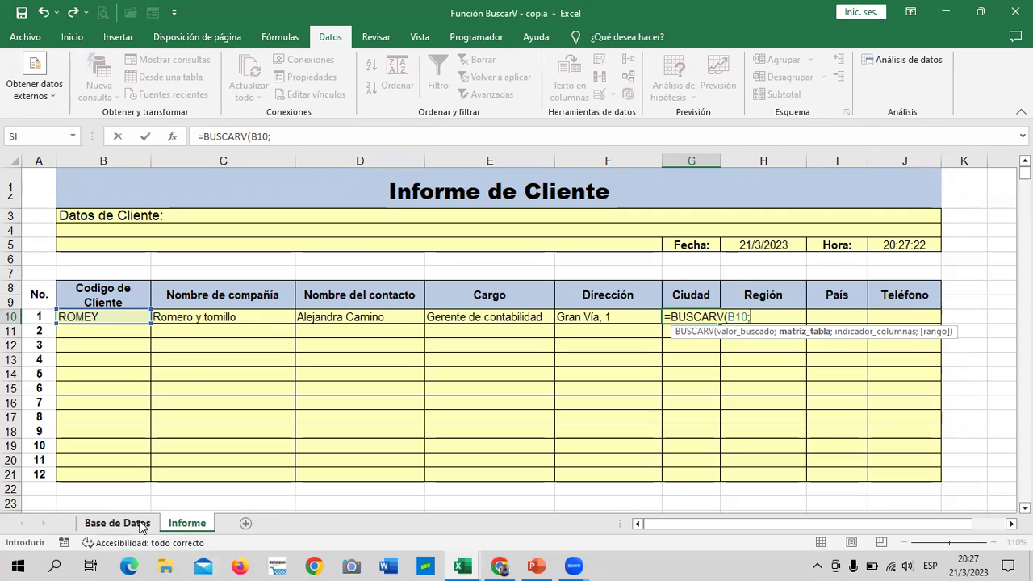
pyautogui.click(97, 522)
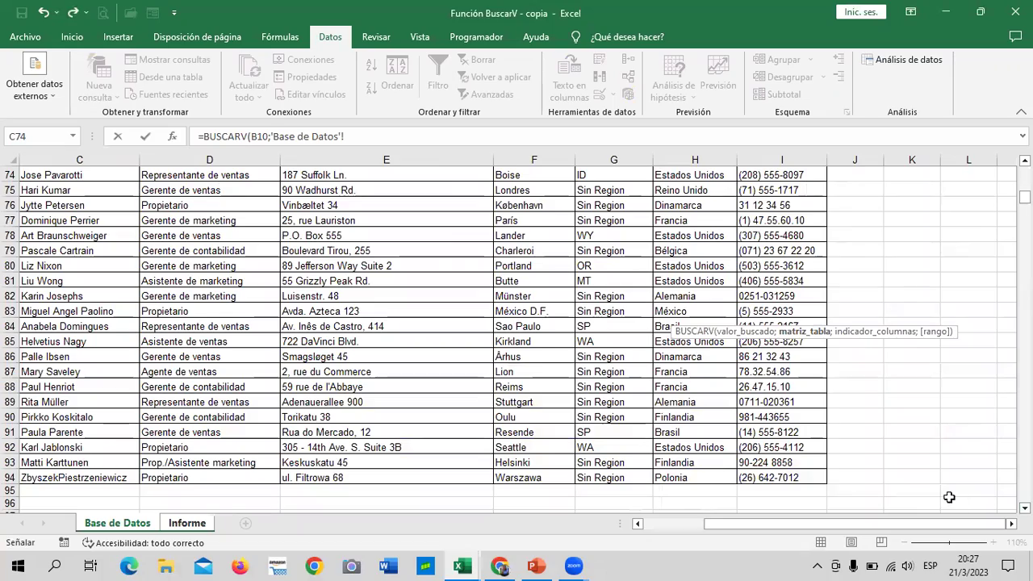
# Use Base de Datos range A2:I94, column 6 and FALSO, committing the Madrid city lookup
pyautogui.moveTo(902, 522); pyautogui.dragTo(843, 523)
pyautogui.scroll(6, 452, 363)
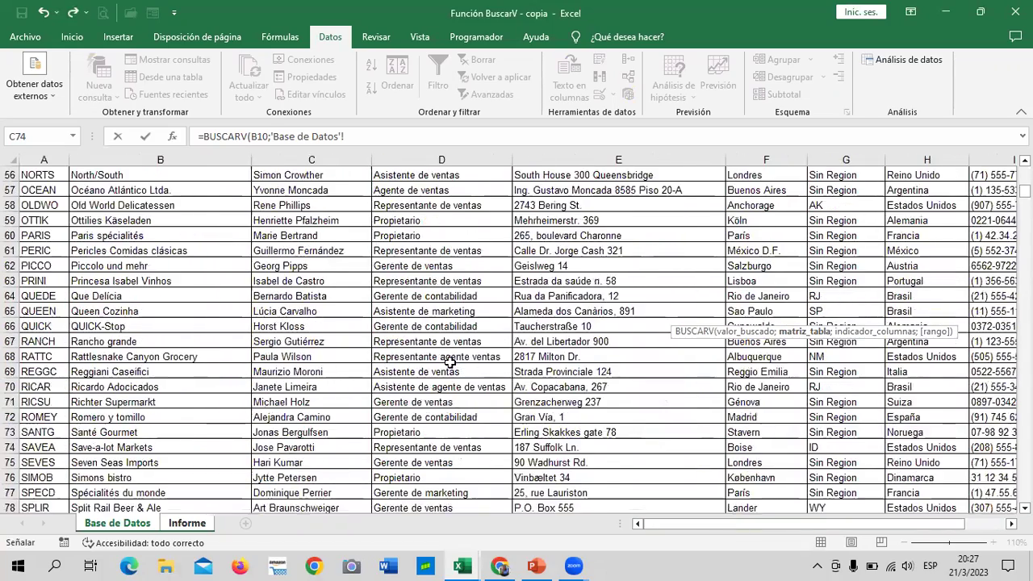
pyautogui.scroll(9, 450, 359)
pyautogui.scroll(9, 450, 358)
pyautogui.moveTo(64, 194); pyautogui.dragTo(798, 544)
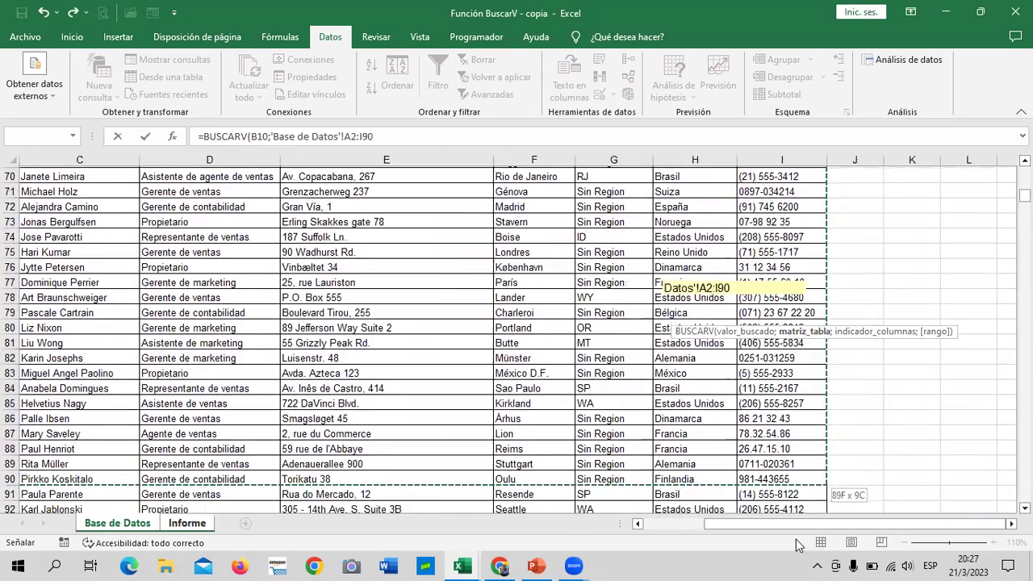
pyautogui.moveTo(797, 544); pyautogui.dragTo(794, 490)
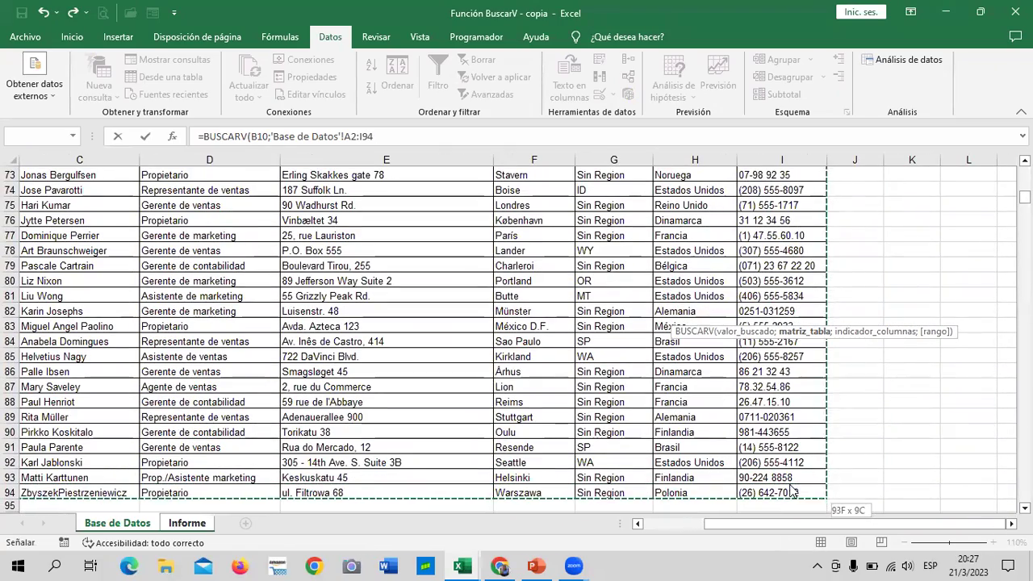
pyautogui.click(458, 134)
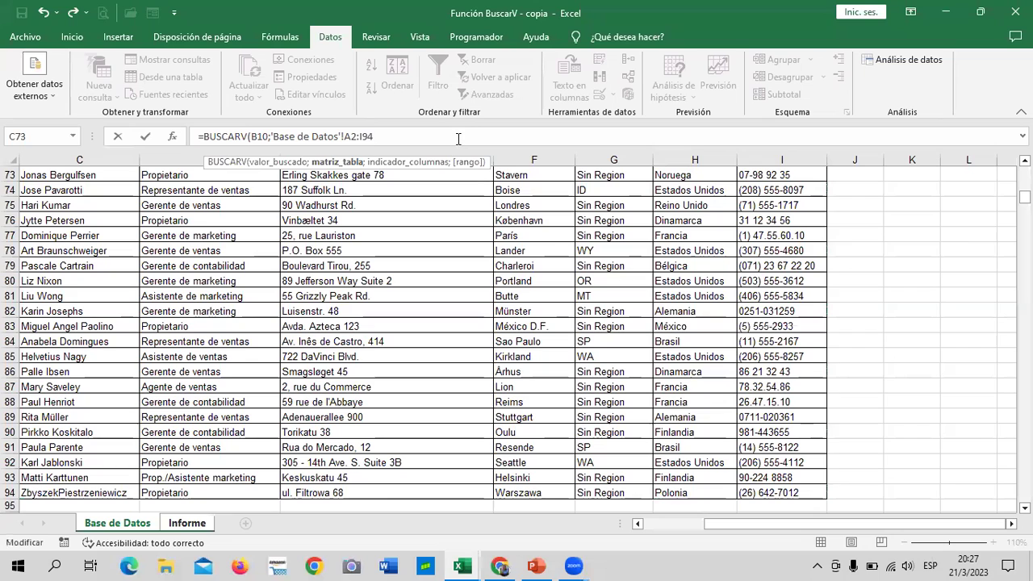
pyautogui.write(';6')
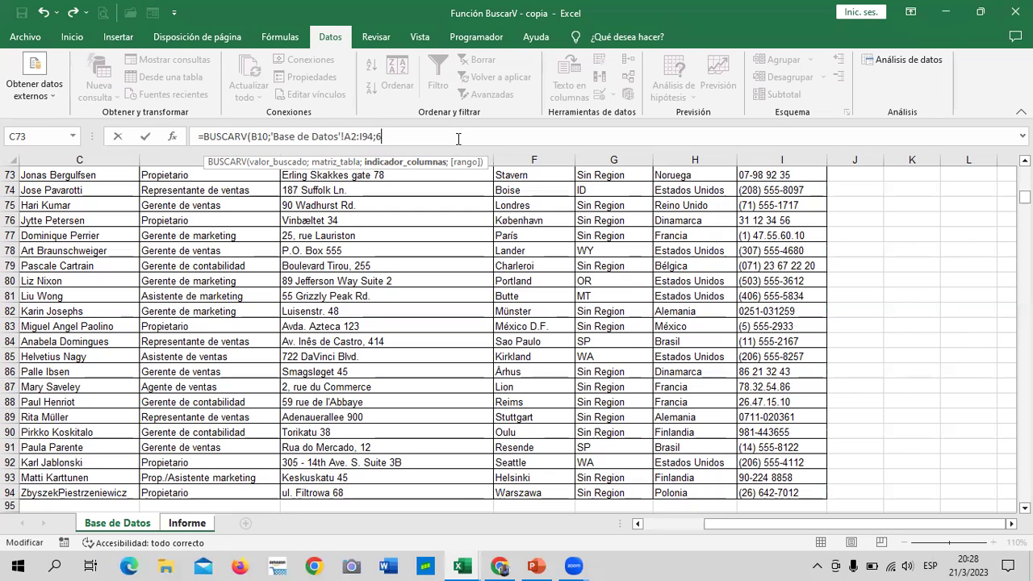
pyautogui.write(';')
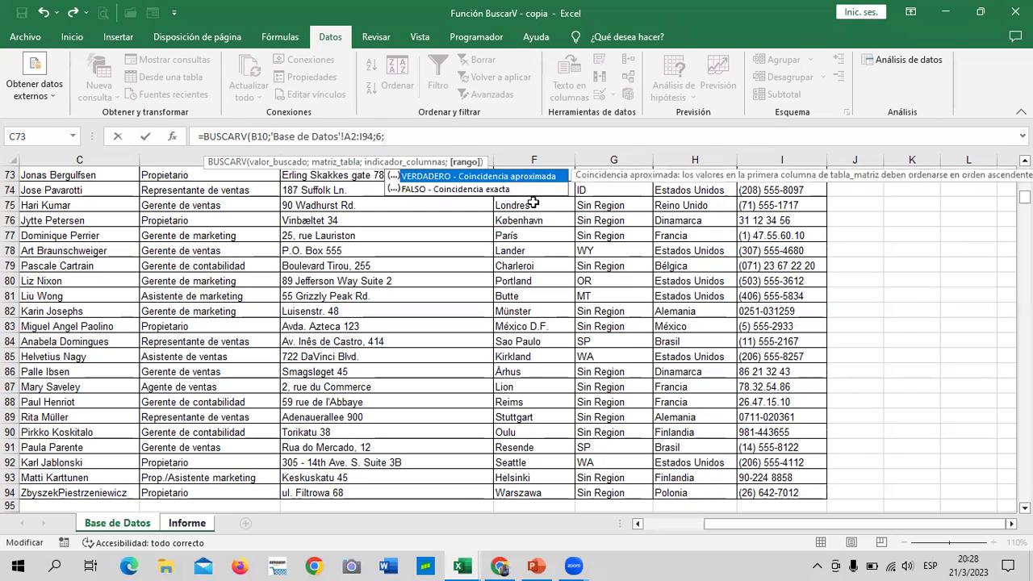
pyautogui.doubleClick(513, 188)
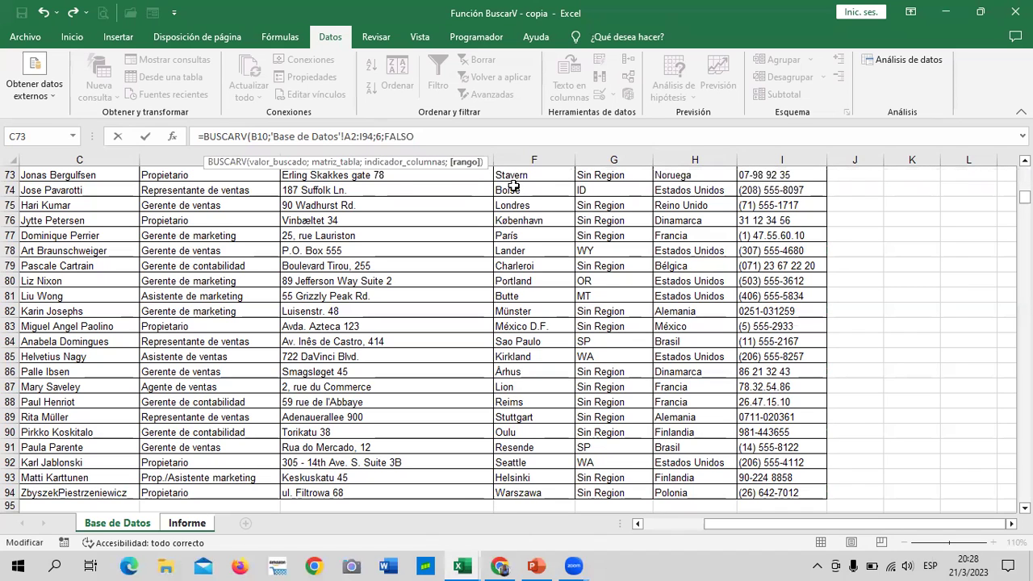
pyautogui.write(')')
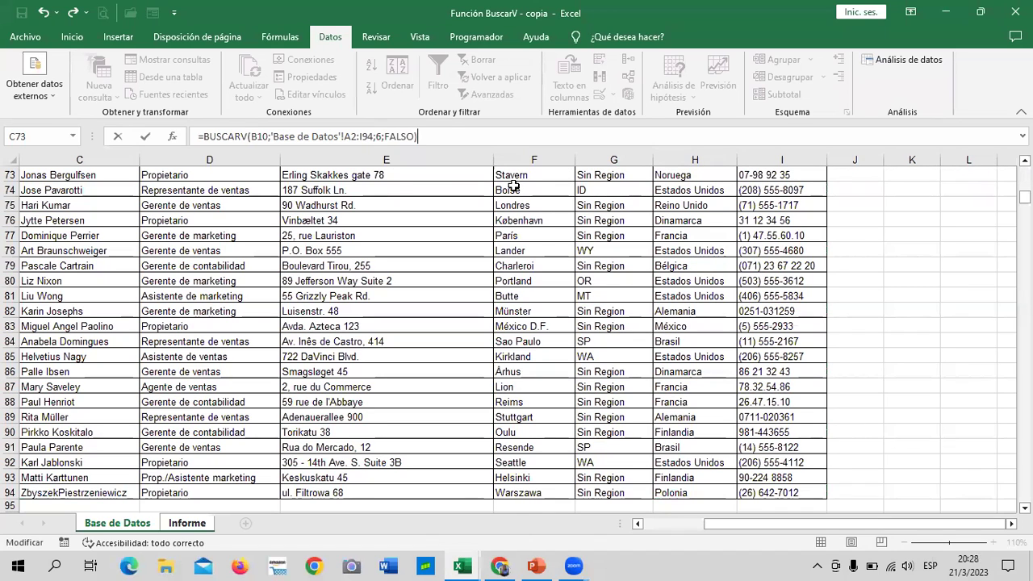
pyautogui.press('Return')
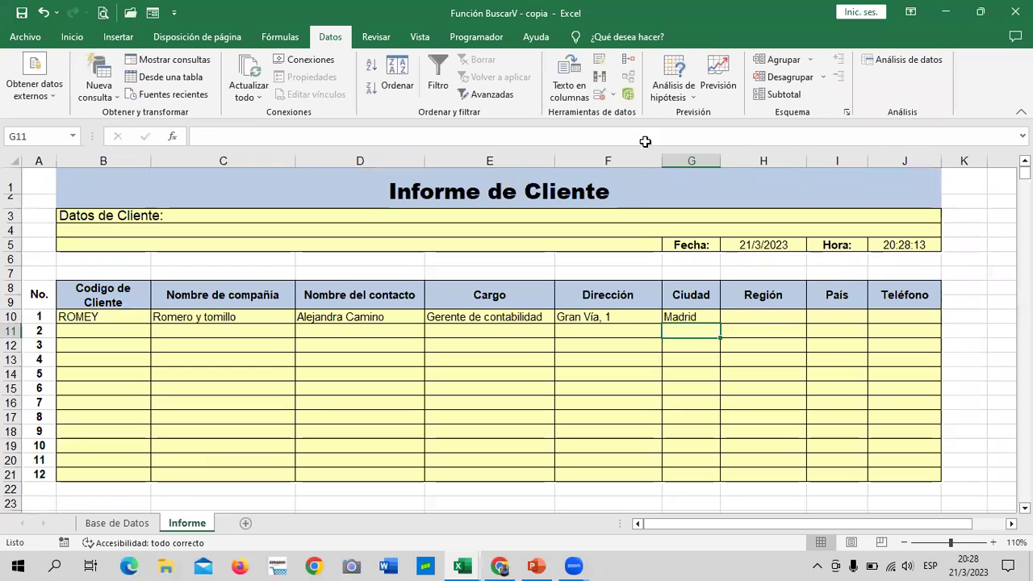
# Begin the Región BUSCARV in H10 with B10, the Base de Datos range and column 7
pyautogui.click(699, 317)
pyautogui.click(748, 317)
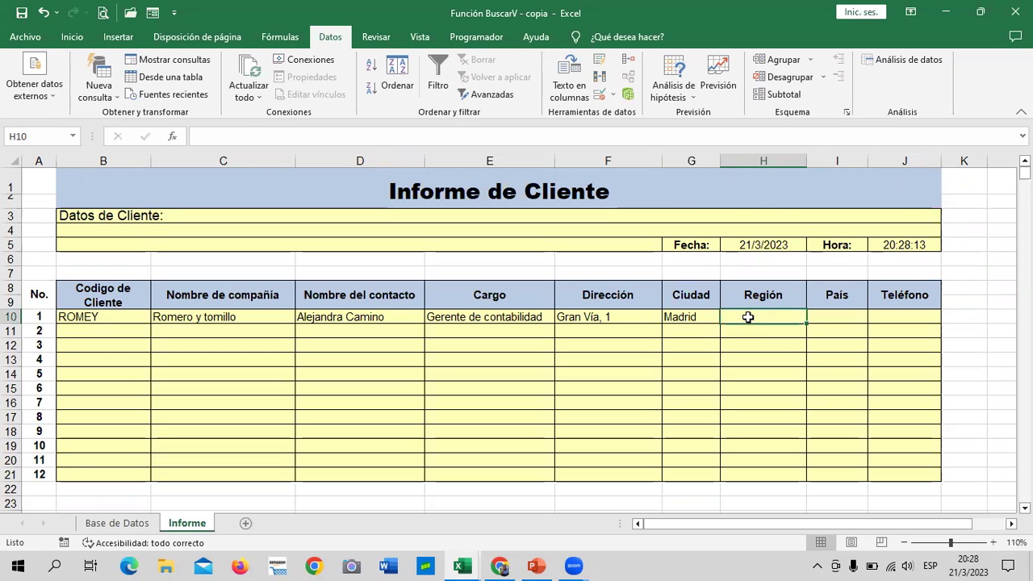
pyautogui.write('=')
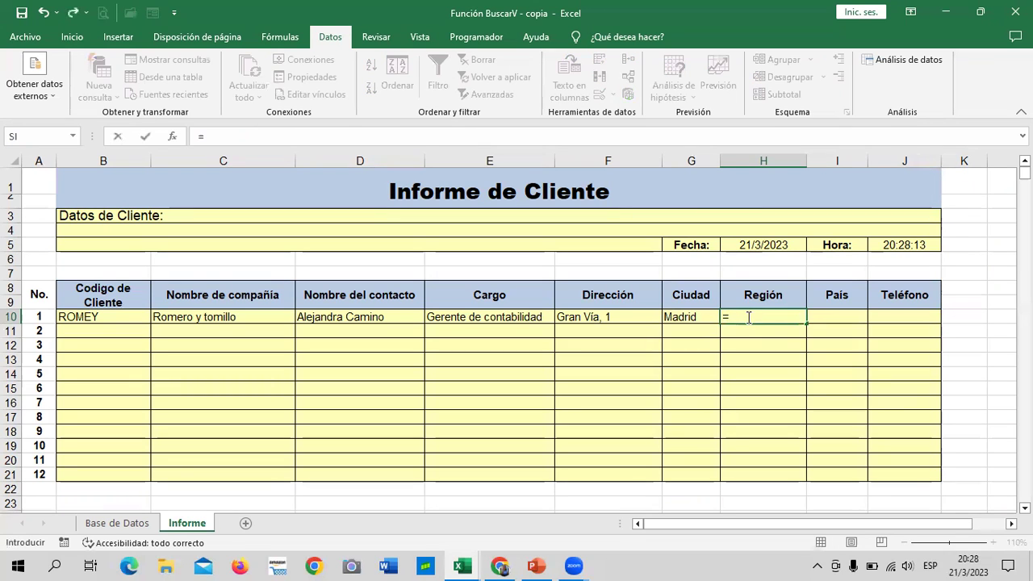
pyautogui.write('BUS')
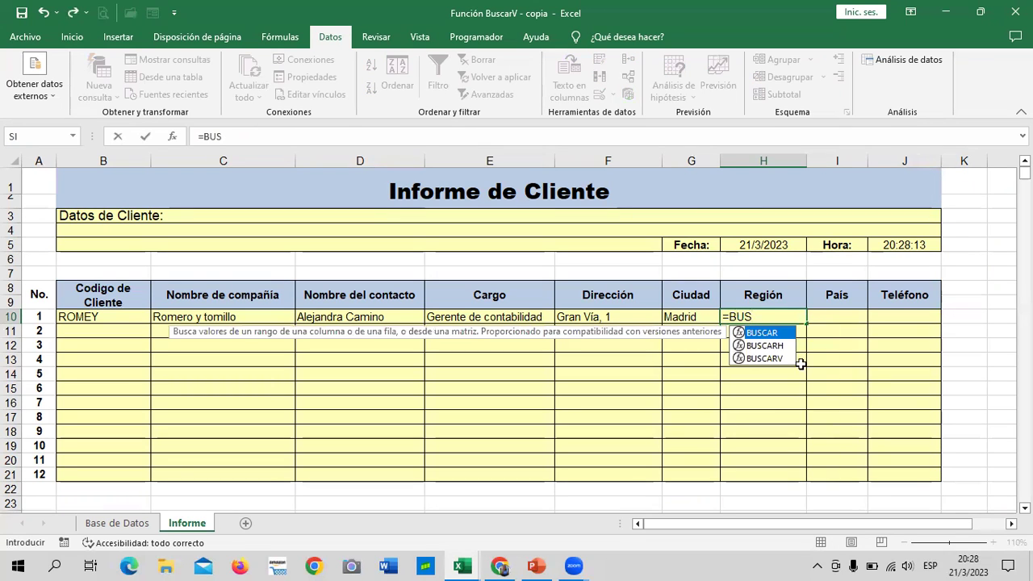
pyautogui.doubleClick(771, 358)
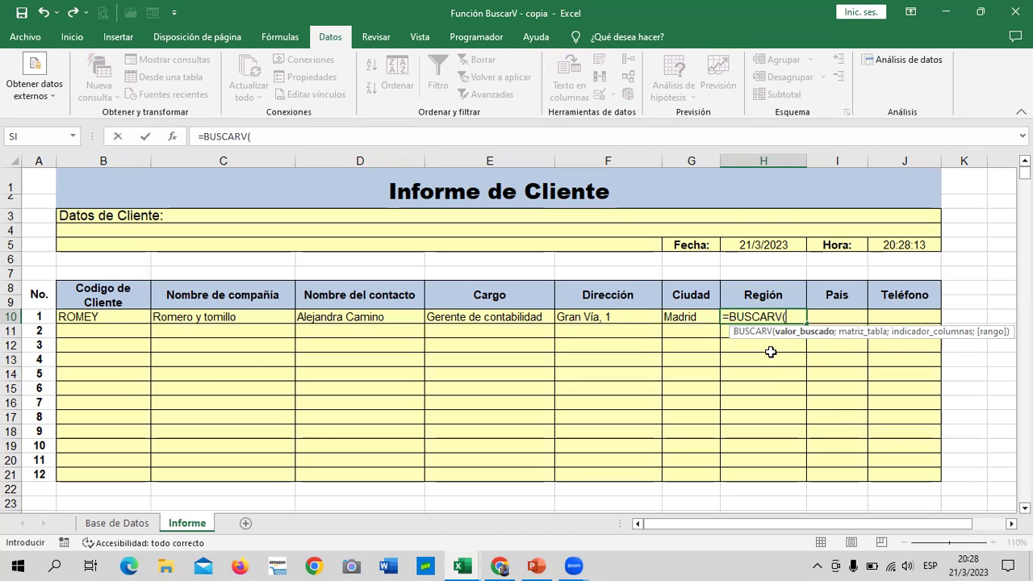
pyautogui.click(96, 317)
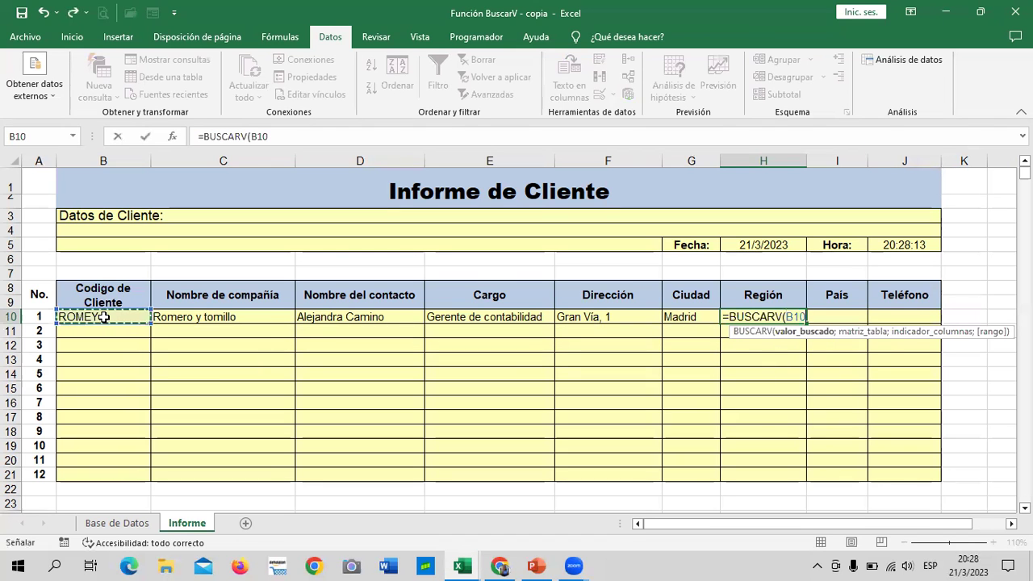
pyautogui.click(92, 526)
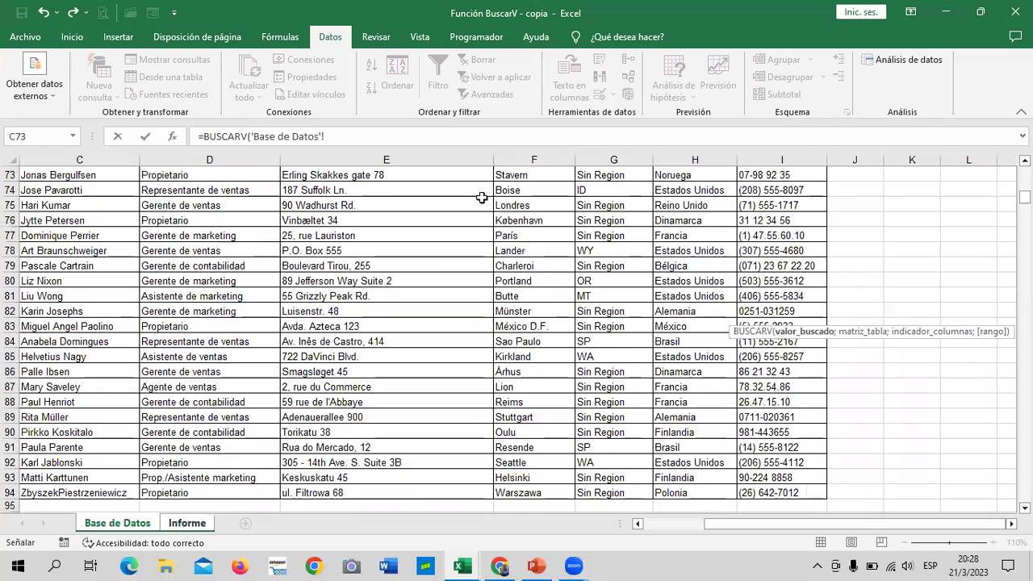
pyautogui.click(386, 135)
pyautogui.write('A2:')
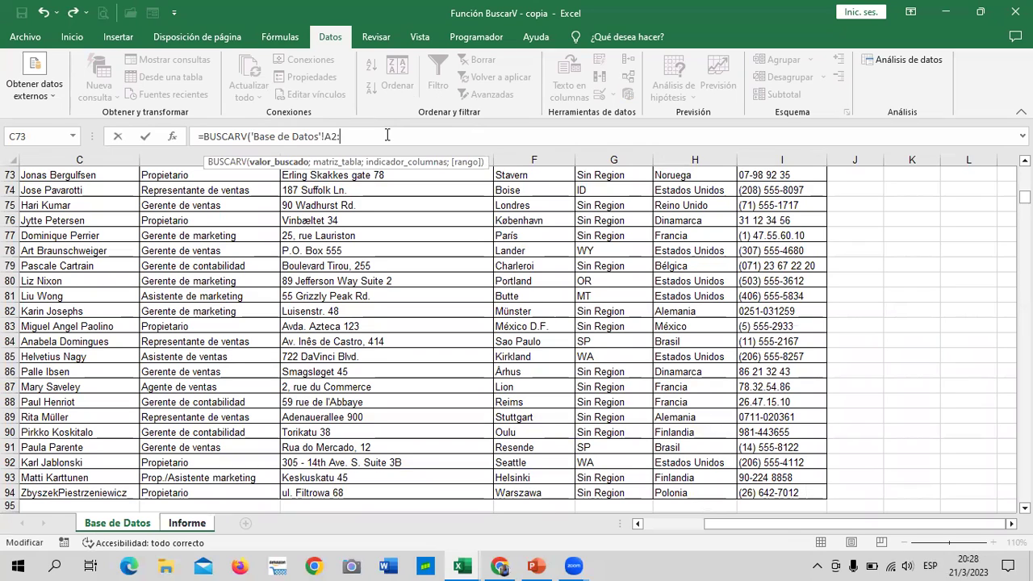
pyautogui.write('I96')
pyautogui.write(';')
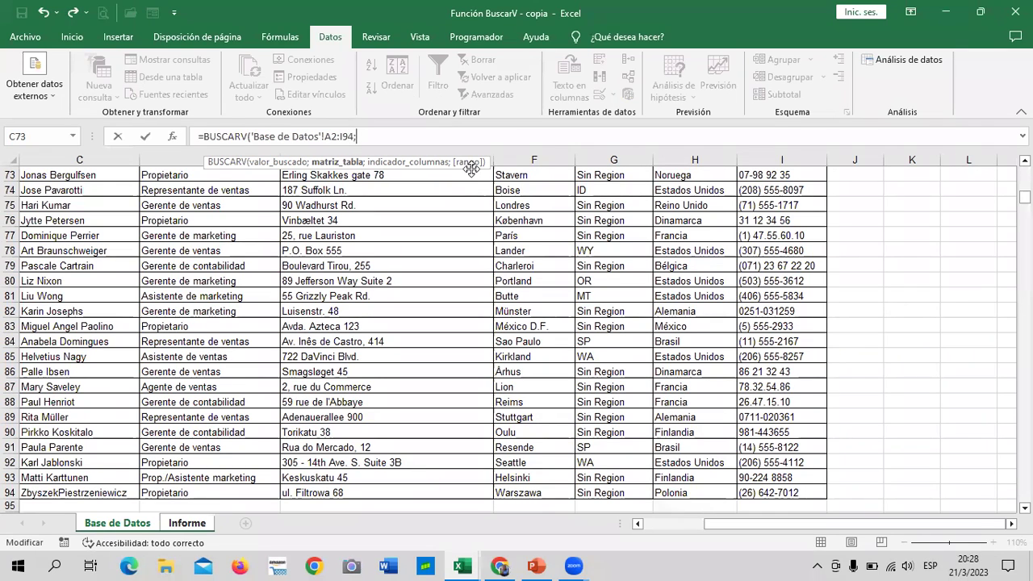
pyautogui.write('7')
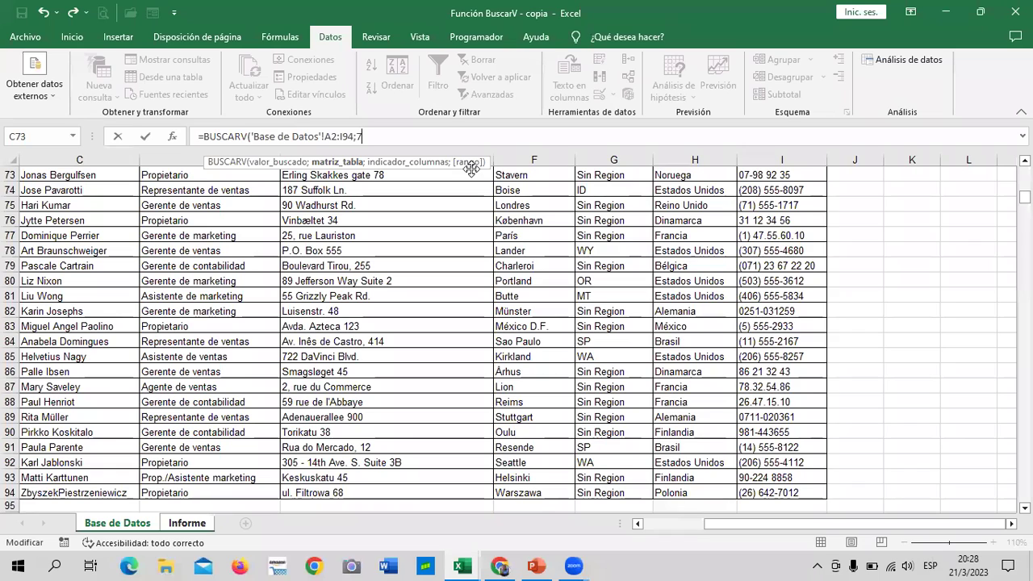
pyautogui.write(';F')
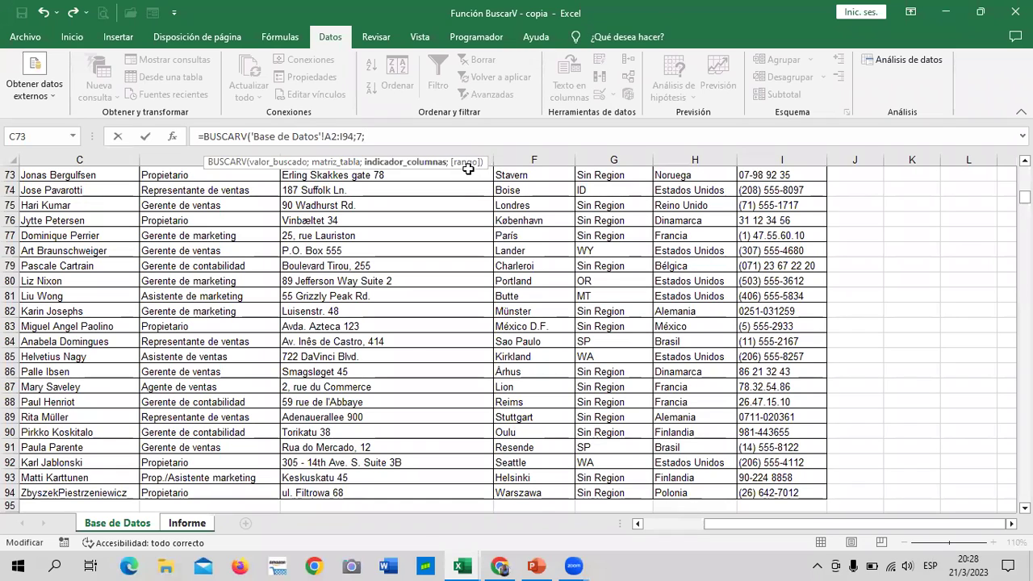
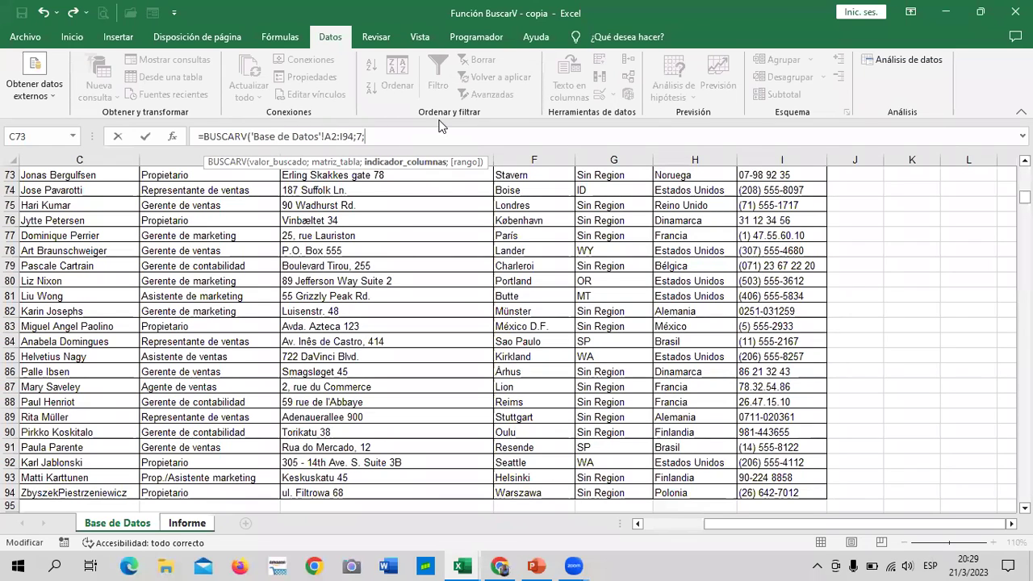
# Close the broken BUSCARV formula in H10 and dismiss the 'too few arguments' error
pyautogui.write('F')
pyautogui.press('BackSpace')
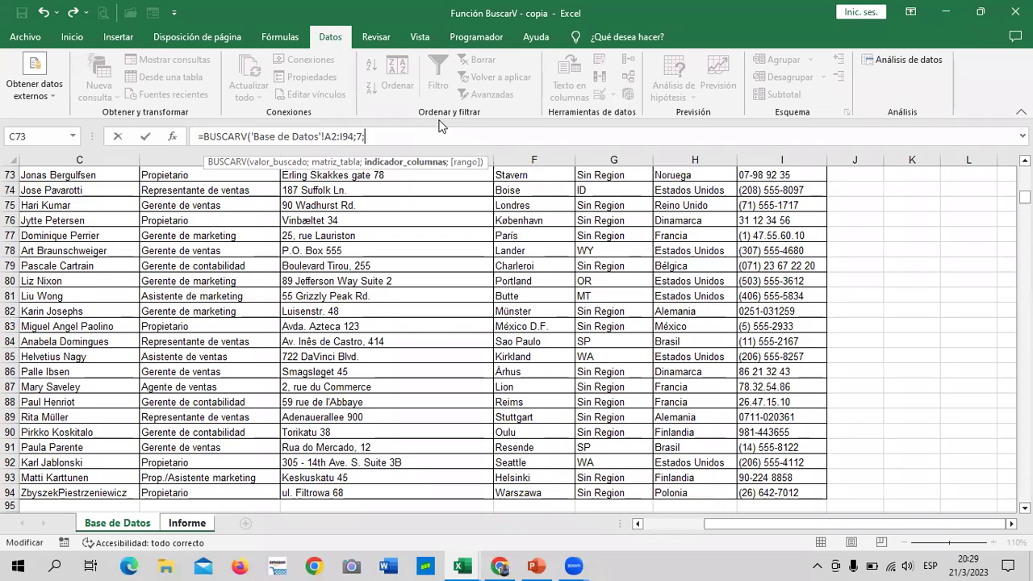
pyautogui.write(')')
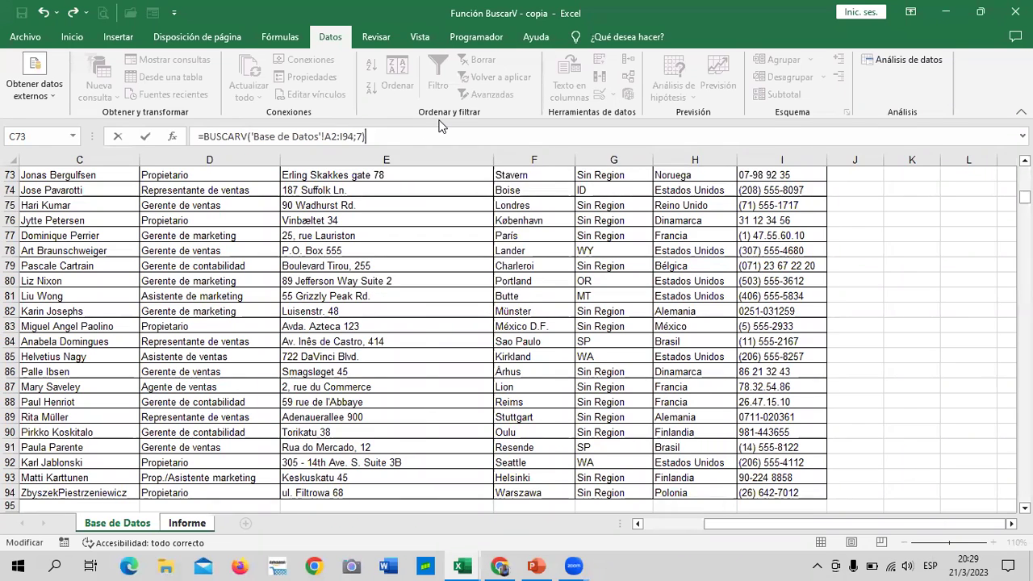
pyautogui.press('Return')
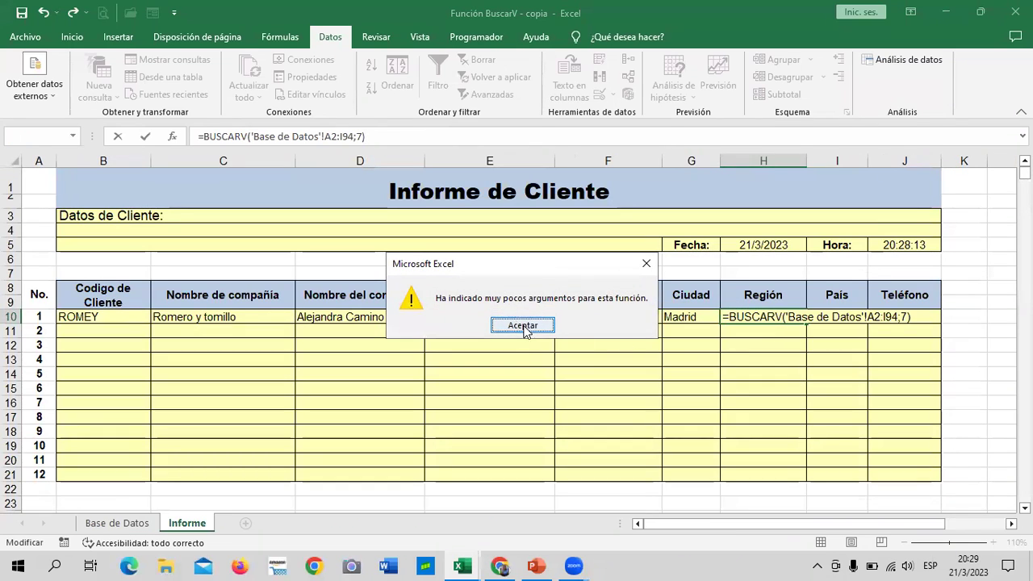
pyautogui.click(524, 325)
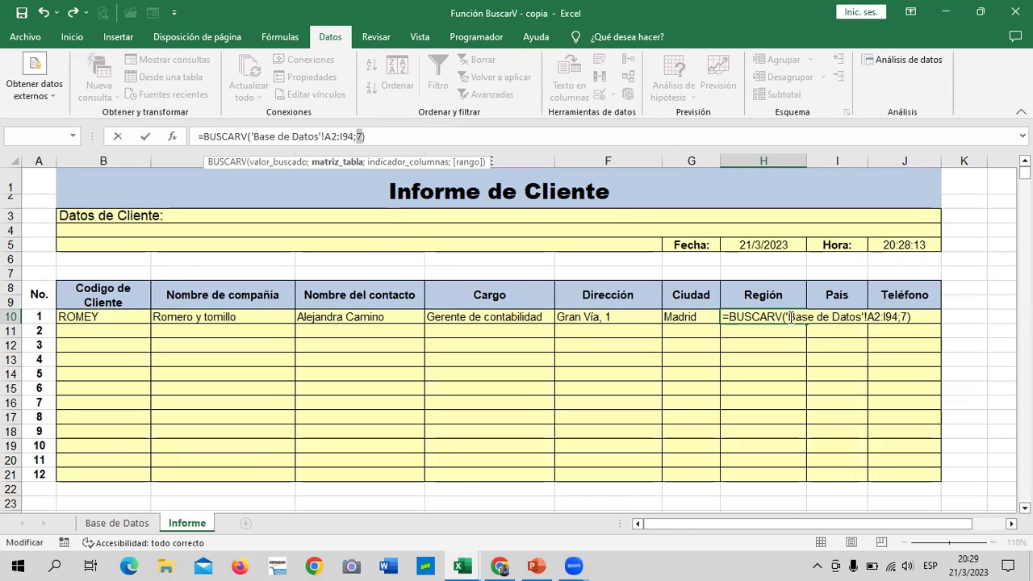
# Try re-pointing the lookup value to B10, then cancel the H10 edit with Esc
pyautogui.click(787, 317)
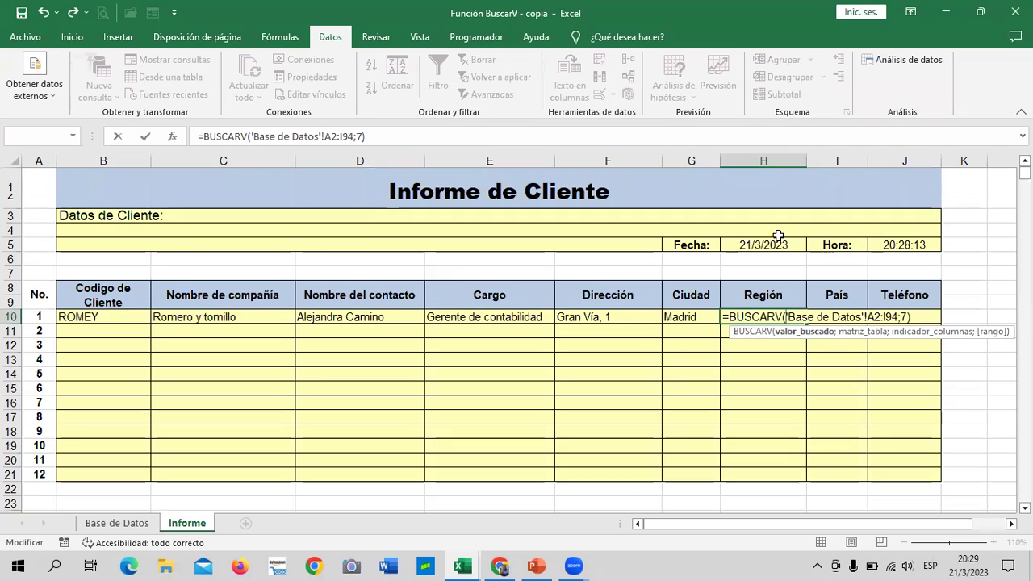
pyautogui.click(108, 317)
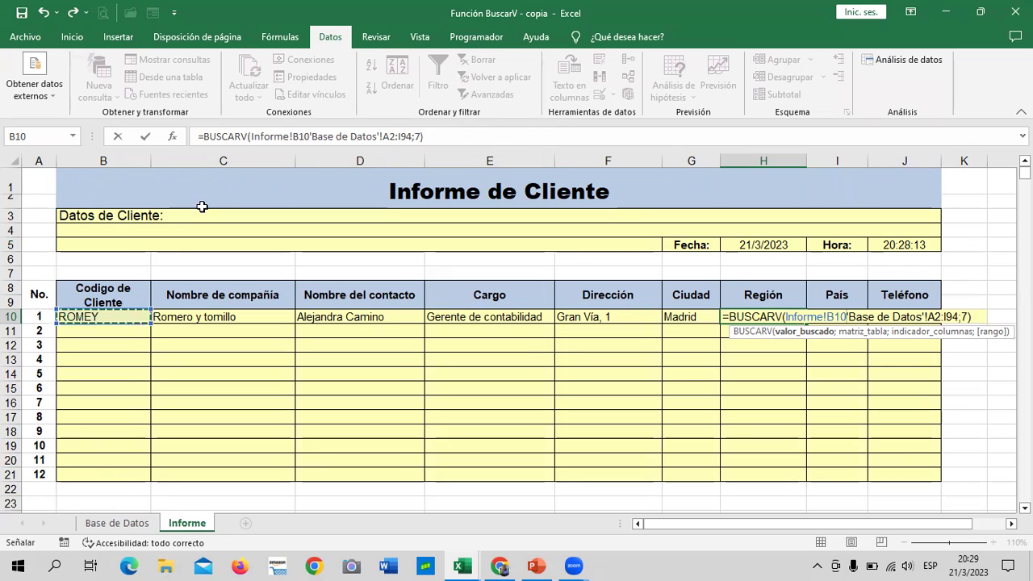
pyautogui.click(447, 131)
pyautogui.press('BackSpace')
pyautogui.press('BackSpace')
pyautogui.press('BackSpace')
pyautogui.press('BackSpace')
pyautogui.press('BackSpace')
pyautogui.press('BackSpace')
pyautogui.press('BackSpace')
pyautogui.press('BackSpace')
pyautogui.press('BackSpace')
pyautogui.press('BackSpace')
pyautogui.press('BackSpace')
pyautogui.press('BackSpace')
pyautogui.press('BackSpace')
pyautogui.press('BackSpace')
pyautogui.press('BackSpace')
pyautogui.press('BackSpace')
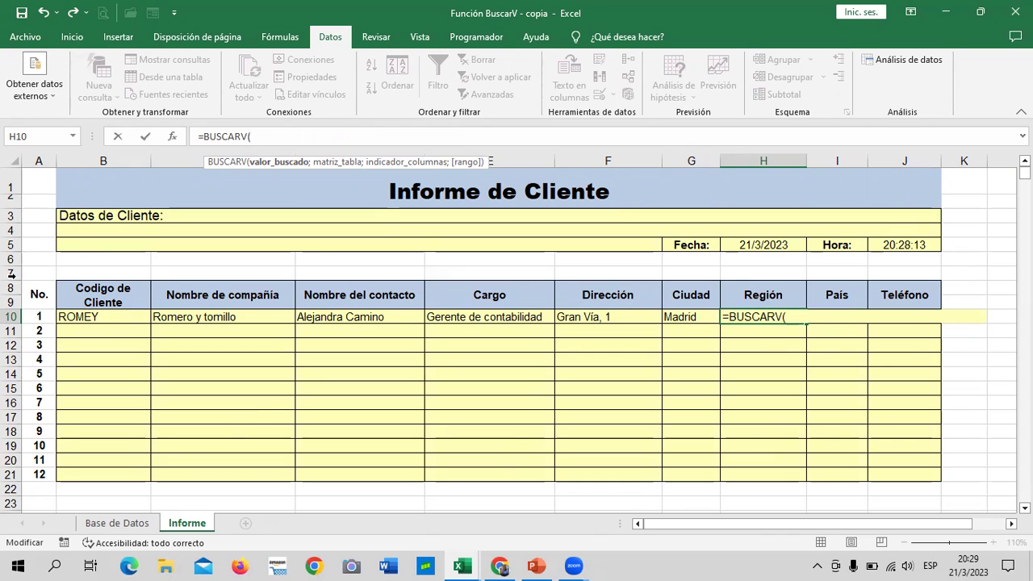
pyautogui.click(127, 316)
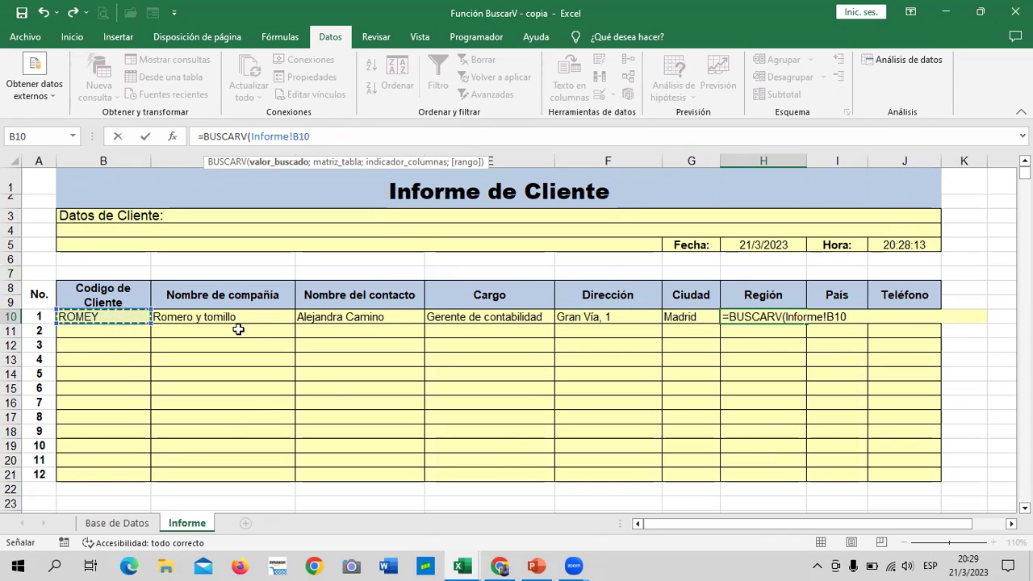
pyautogui.press('BackSpace')
pyautogui.press('BackSpace')
pyautogui.press('BackSpace')
pyautogui.press('Escape')
# Start a BUSCARV in H10 using ROMEY's client code in B10 as the lookup value
pyautogui.click(696, 343)
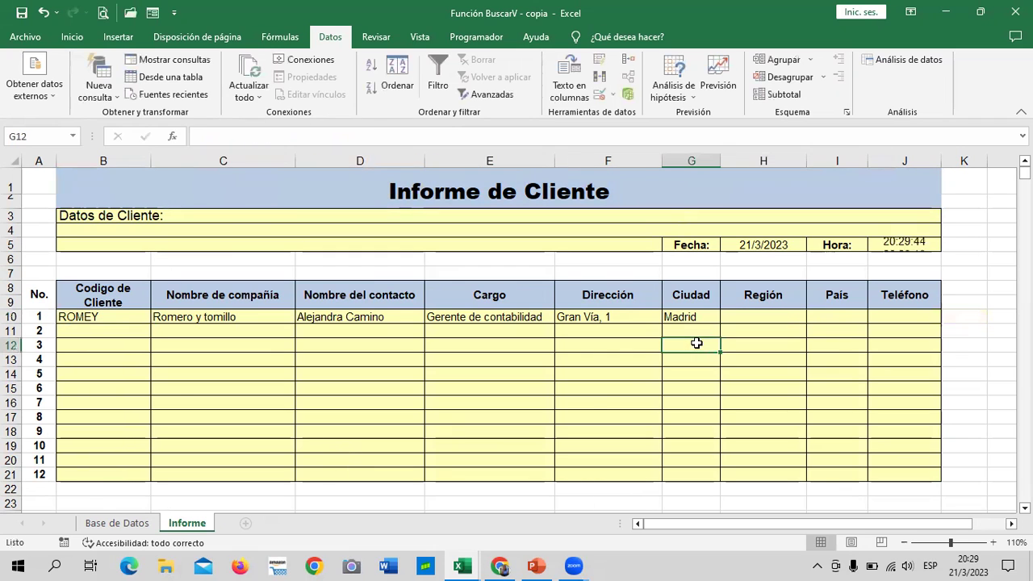
pyautogui.click(770, 317)
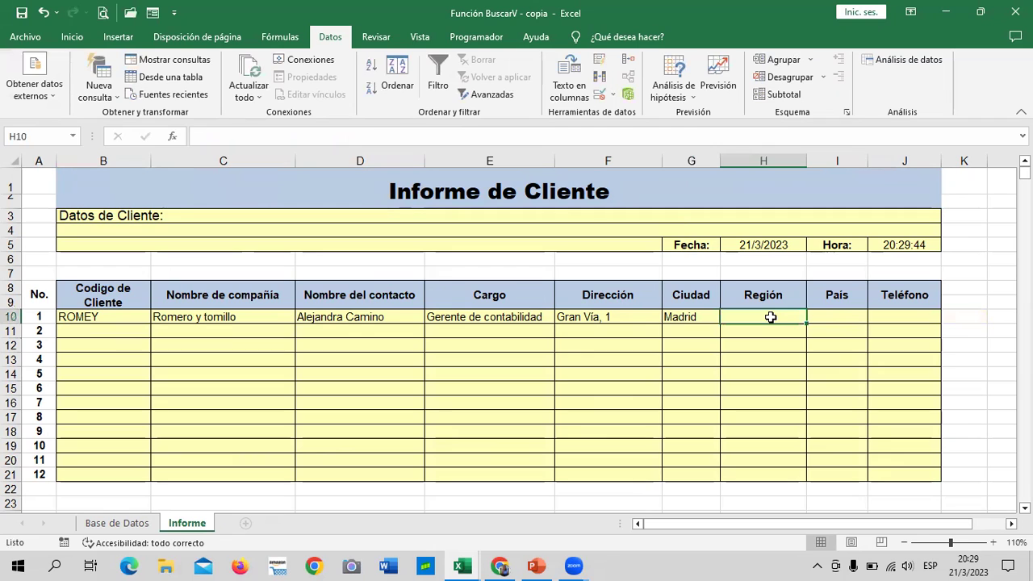
pyautogui.write('=BUSCA')
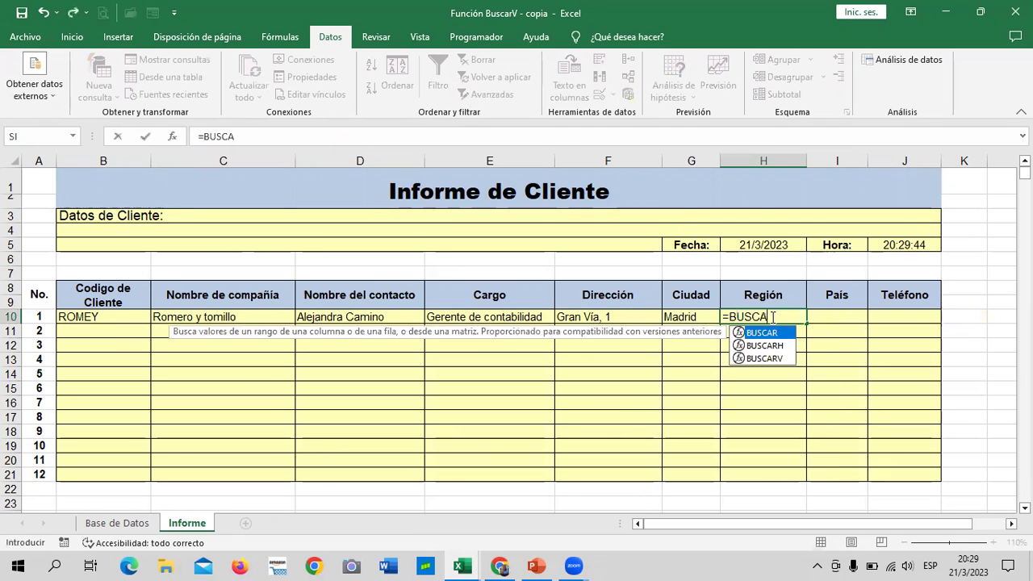
pyautogui.doubleClick(770, 359)
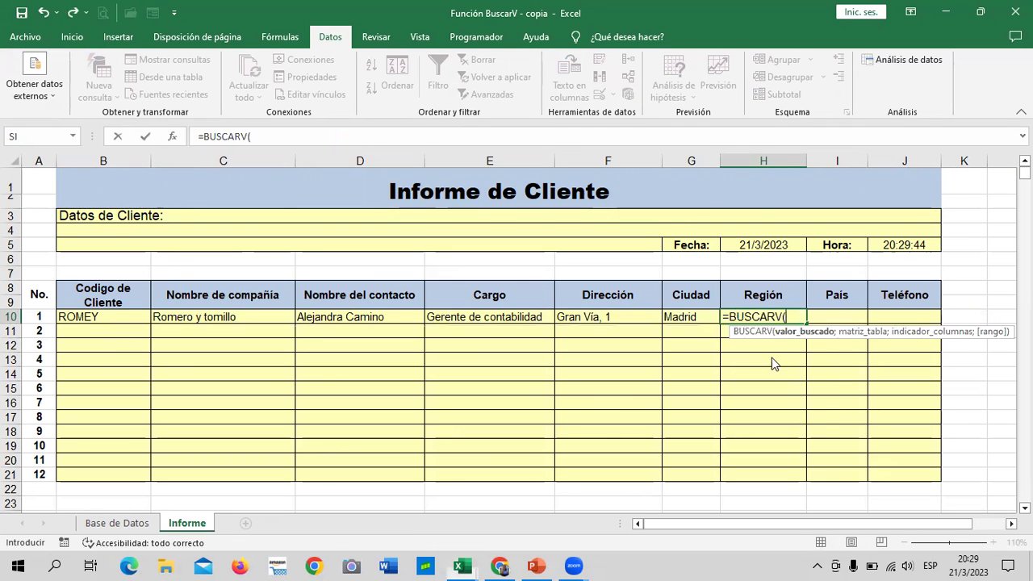
pyautogui.click(94, 317)
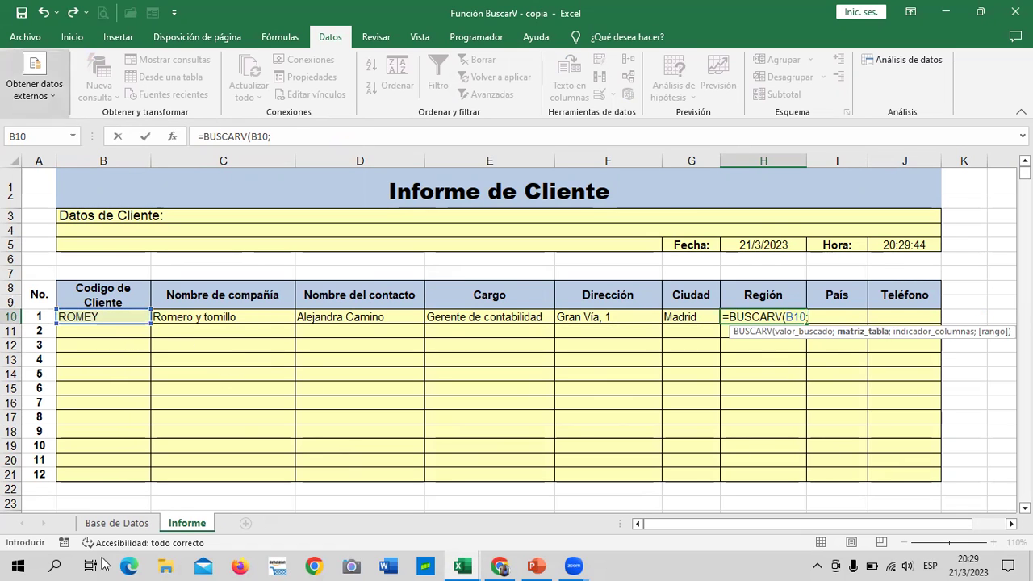
# Complete it with 'Base de Datos'!A2:I94, column 7 and FALSO, so H10 shows Sin Region
pyautogui.click(121, 523)
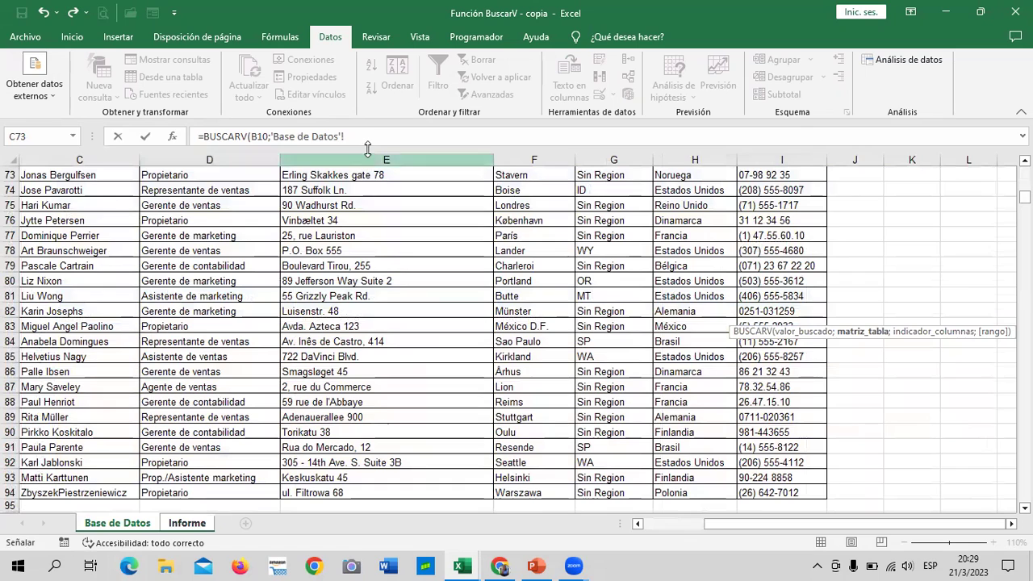
pyautogui.click(372, 139)
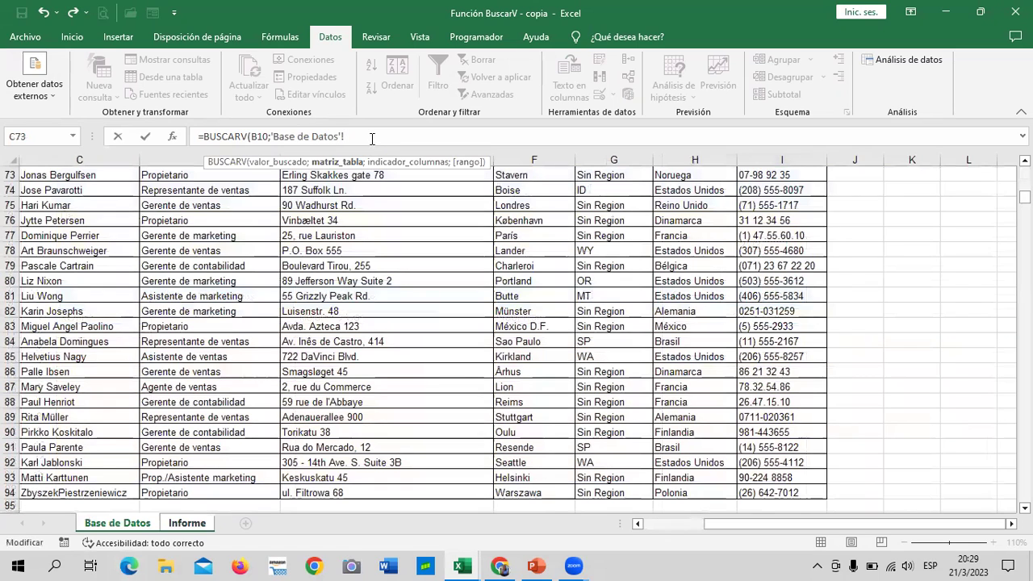
pyautogui.write('A2:I94')
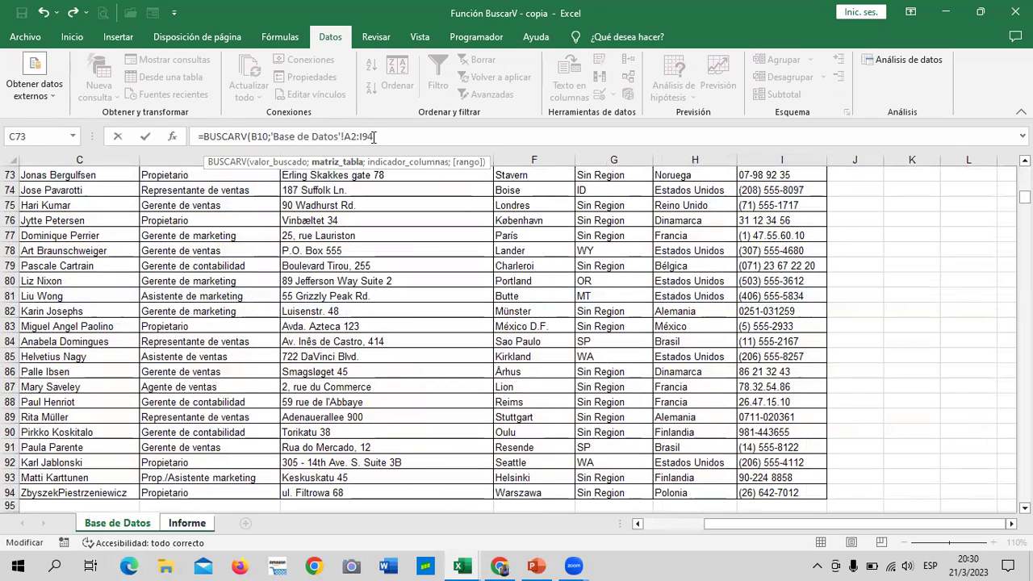
pyautogui.write(';')
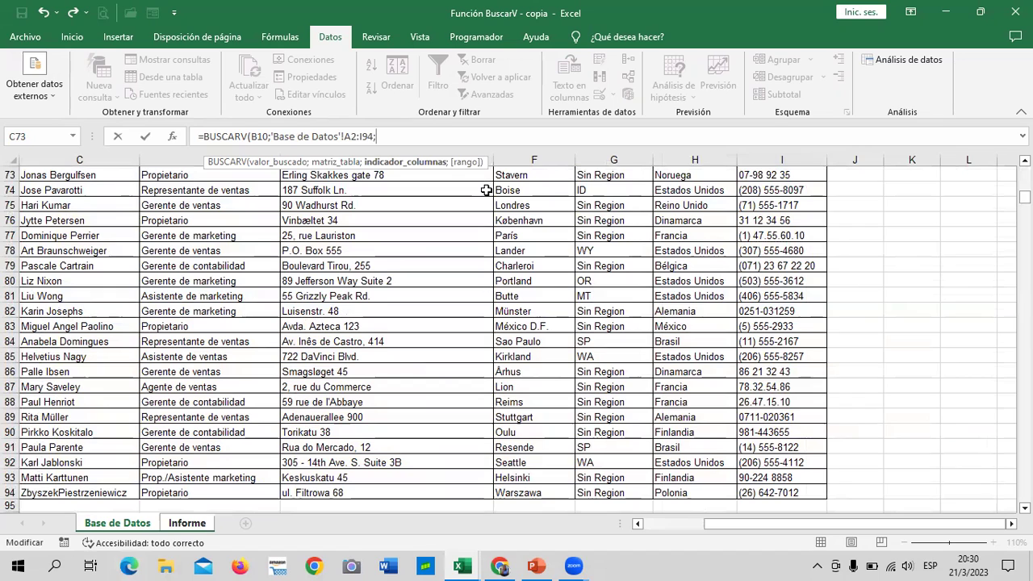
pyautogui.write('7;')
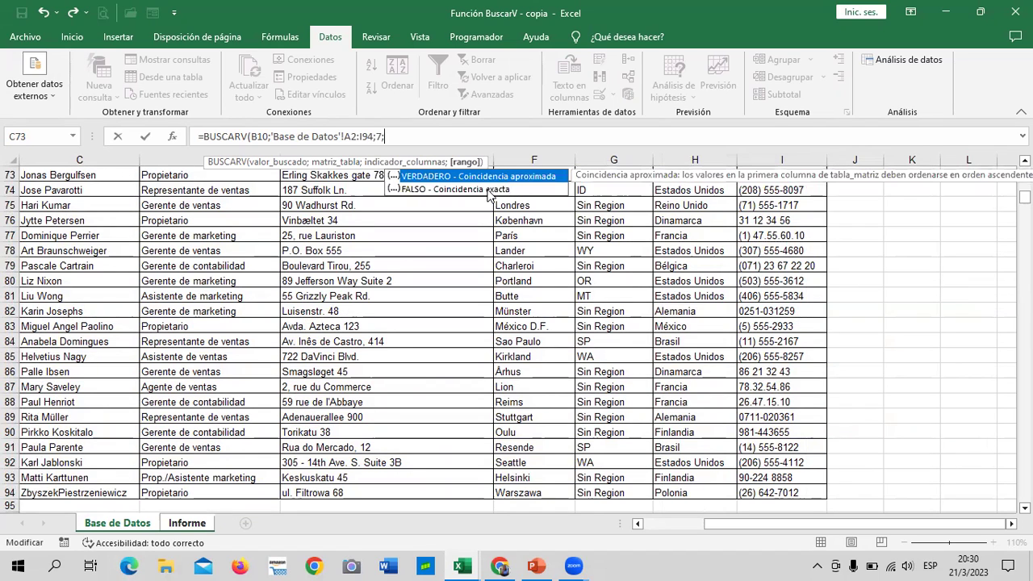
pyautogui.doubleClick(466, 188)
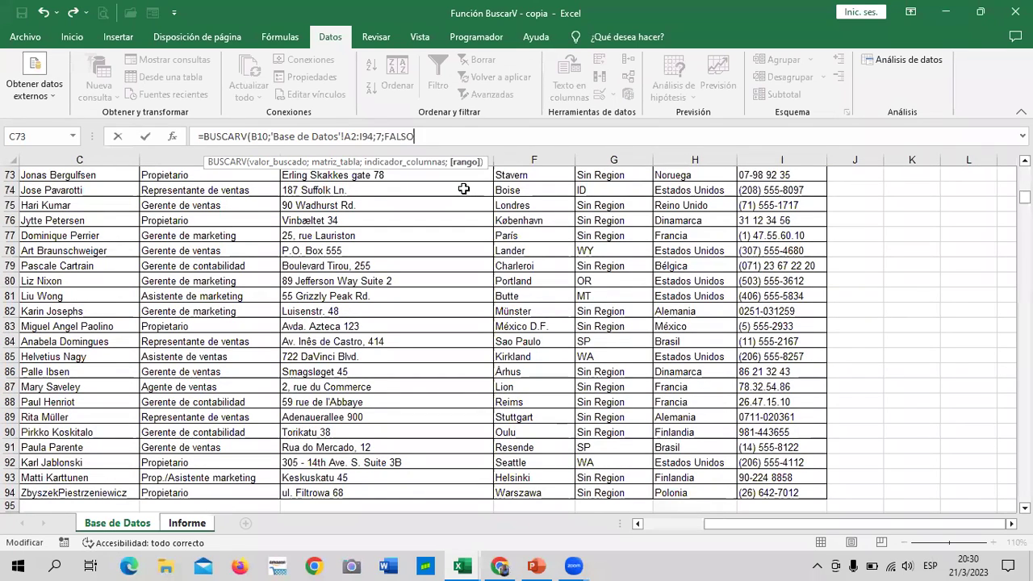
pyautogui.write(')')
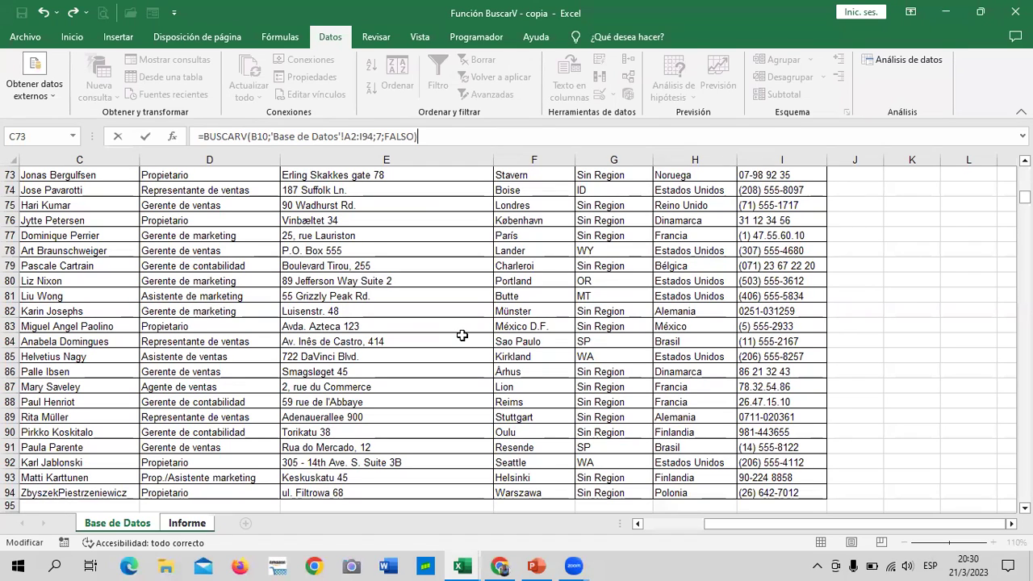
pyautogui.press('Return')
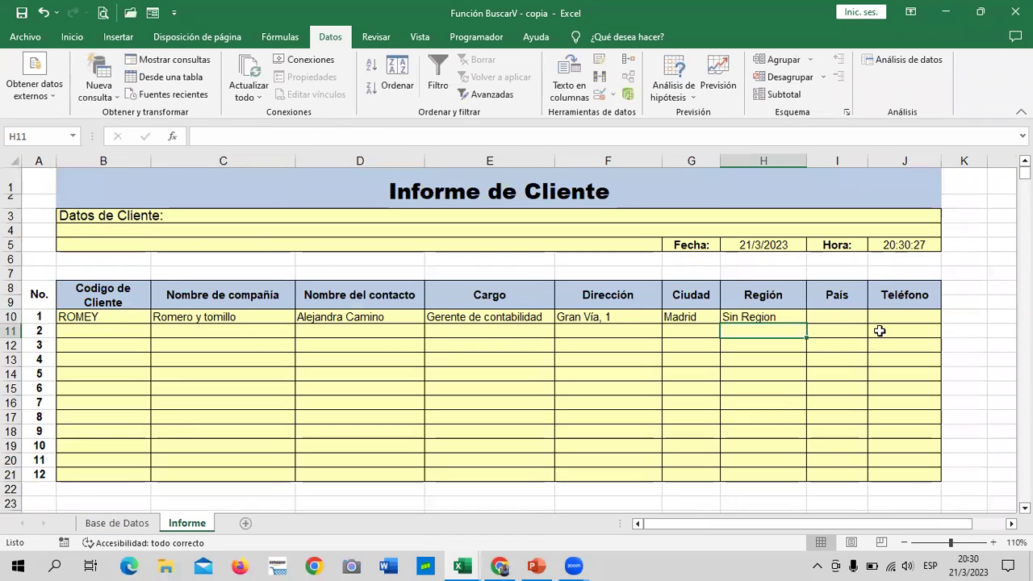
pyautogui.click(775, 317)
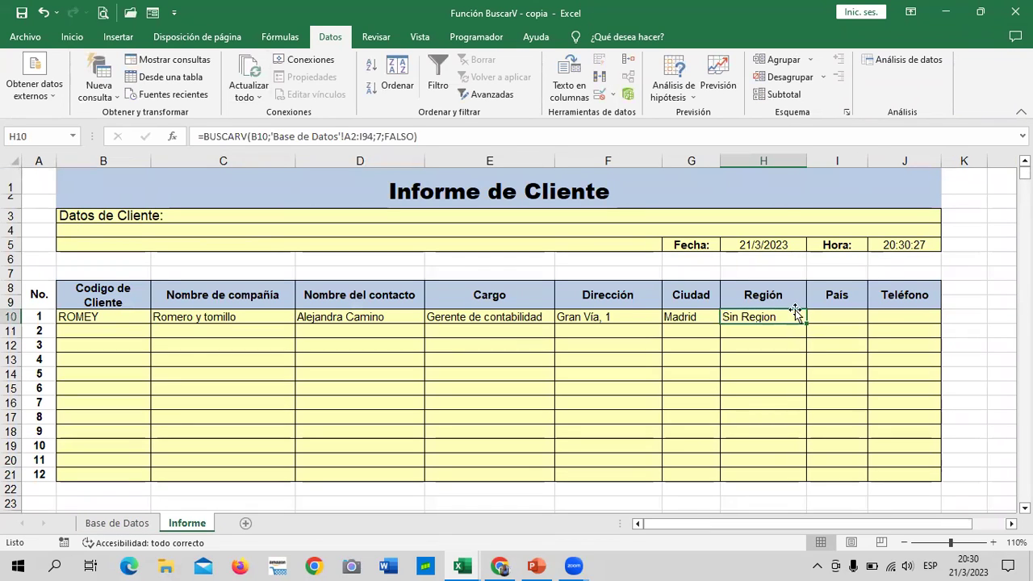
pyautogui.click(116, 317)
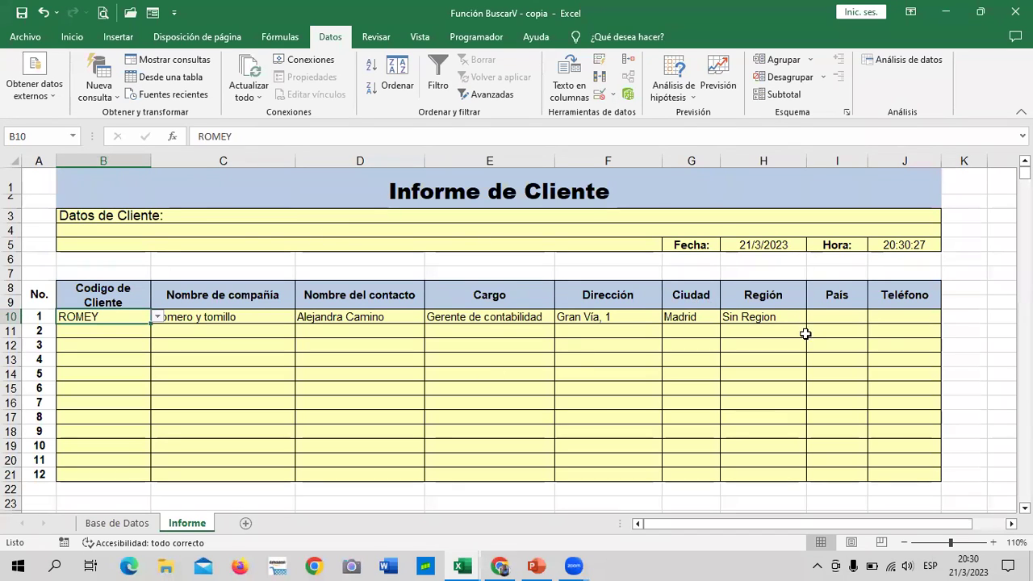
# Enter =BUSCARV(B10;'Base de Datos'!A2:I94;8;FALSO) in I10 so it returns España
pyautogui.click(820, 319)
pyautogui.write('=')
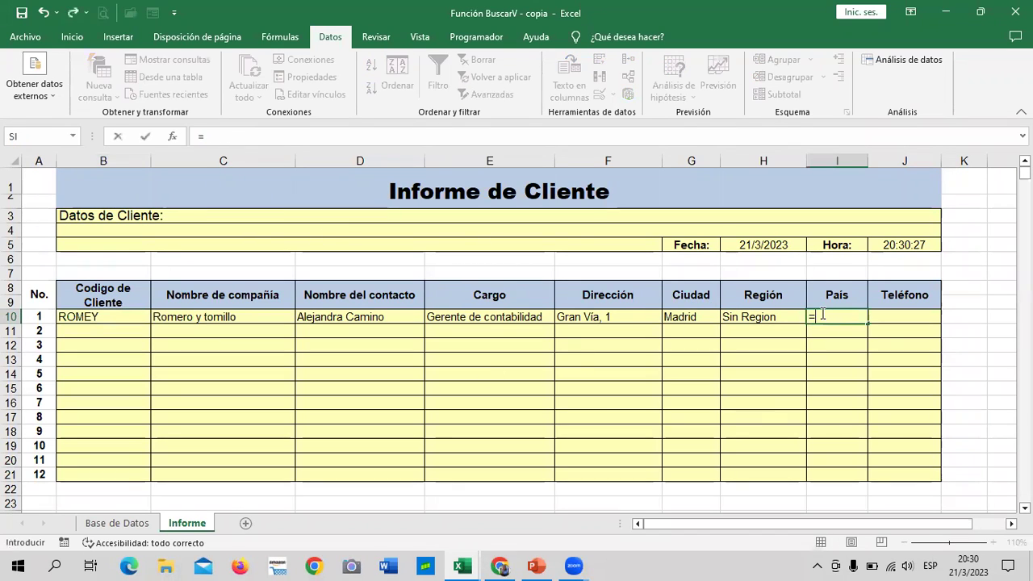
pyautogui.write('BUSCA')
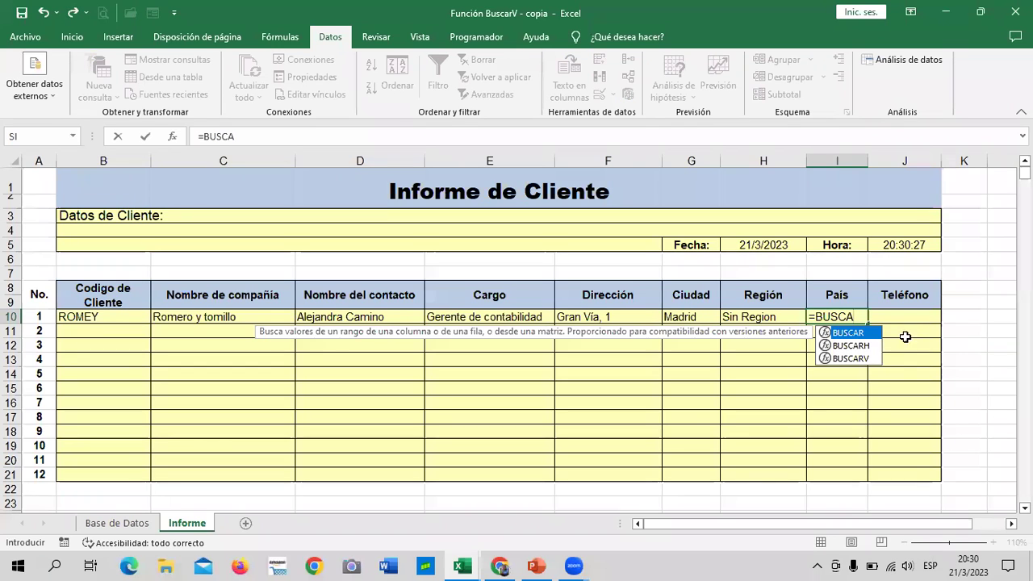
pyautogui.doubleClick(855, 359)
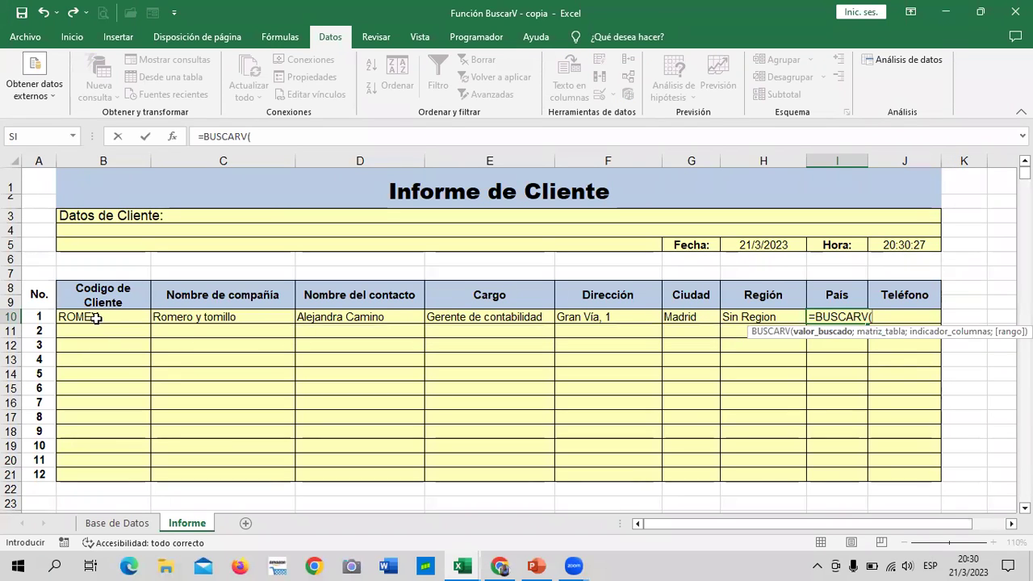
pyautogui.click(121, 315)
pyautogui.write(';')
pyautogui.click(109, 525)
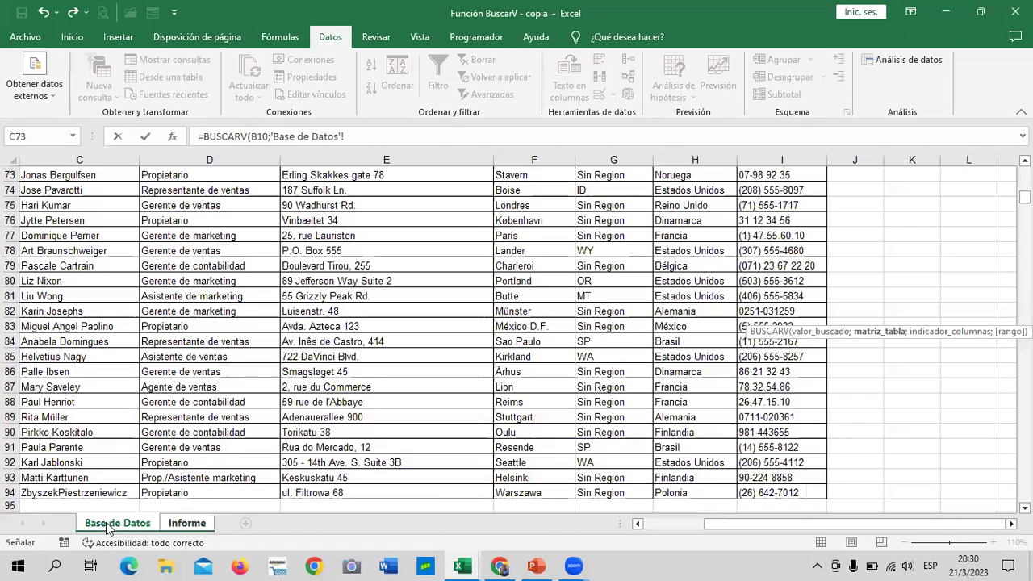
pyautogui.write('A2:')
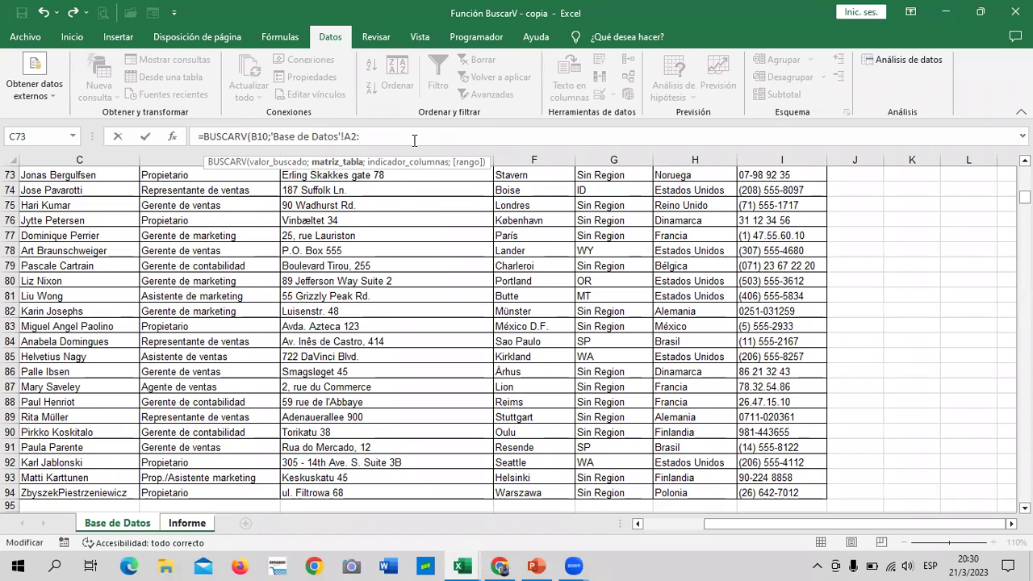
pyautogui.write('I')
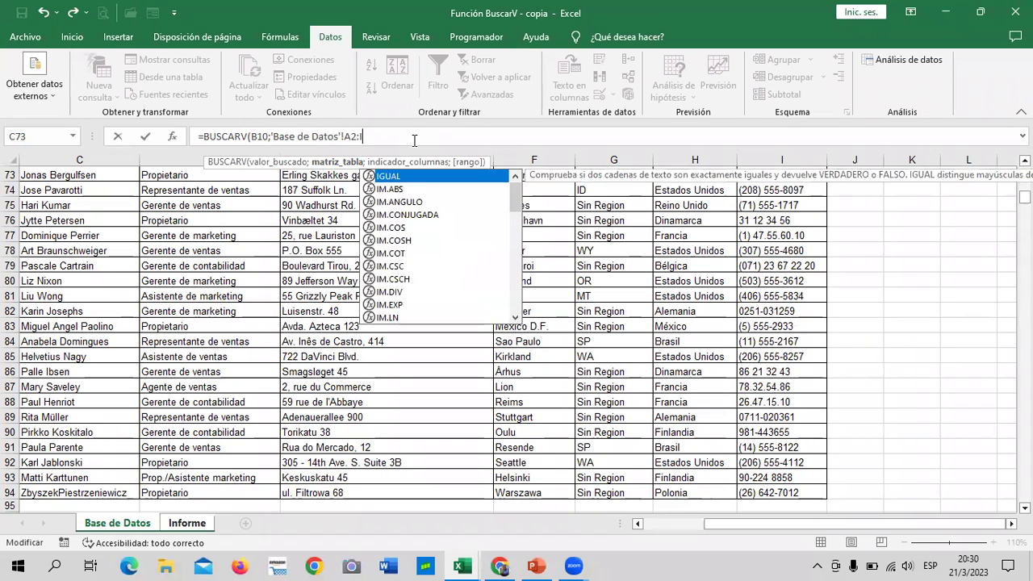
pyautogui.write('94;8')
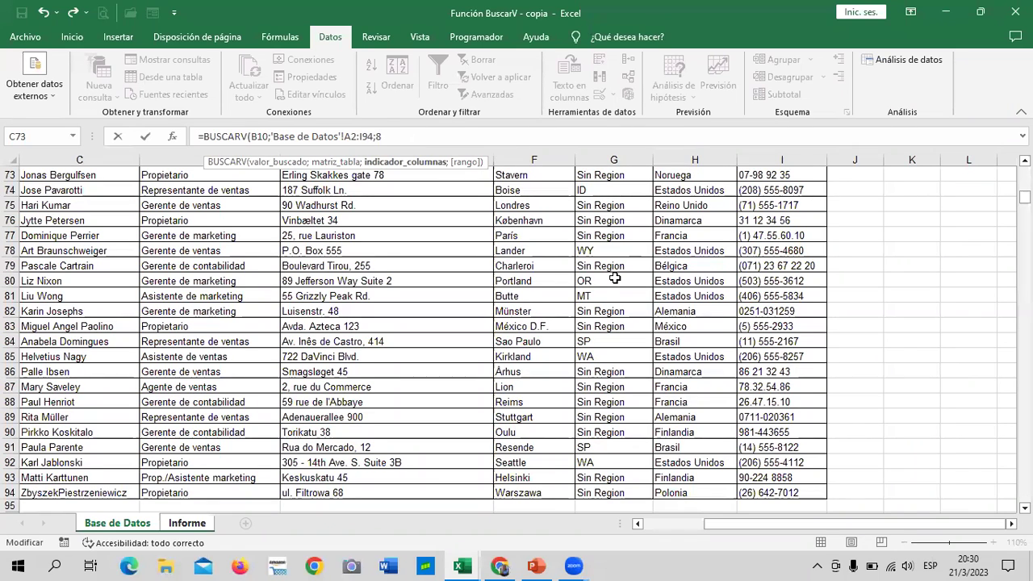
pyautogui.write(';')
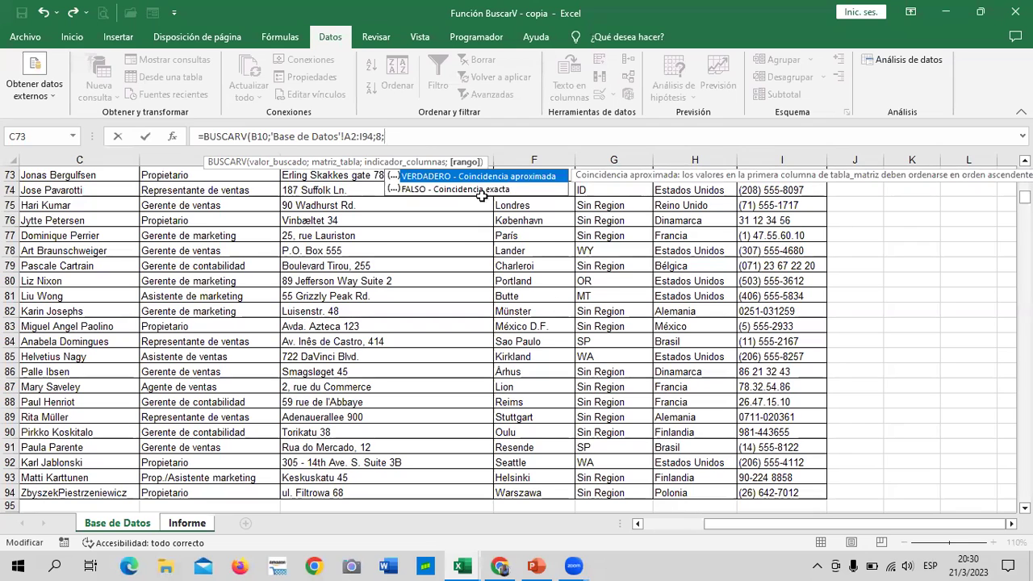
pyautogui.doubleClick(481, 187)
pyautogui.write(')')
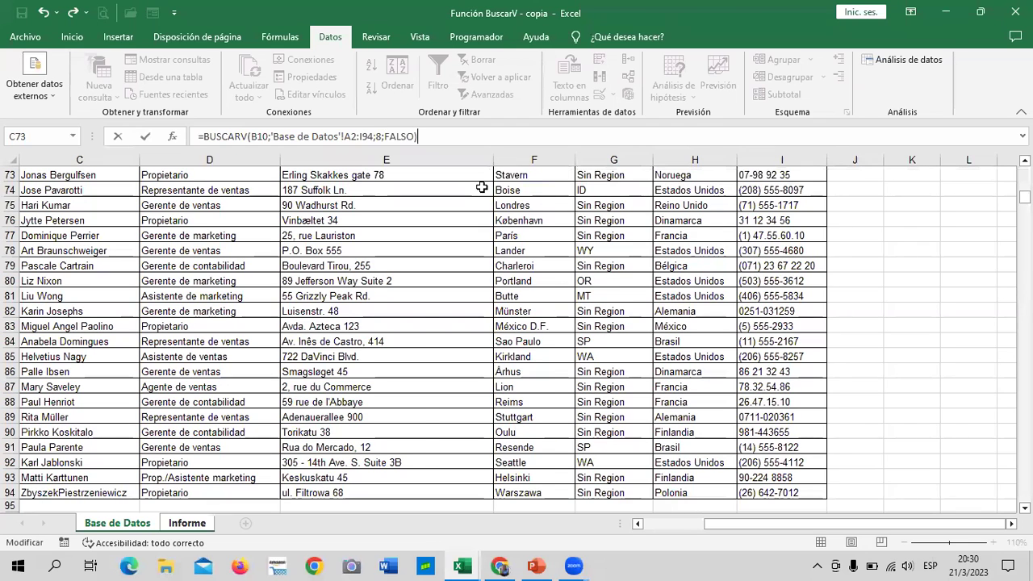
pyautogui.press('Return')
pyautogui.click(819, 317)
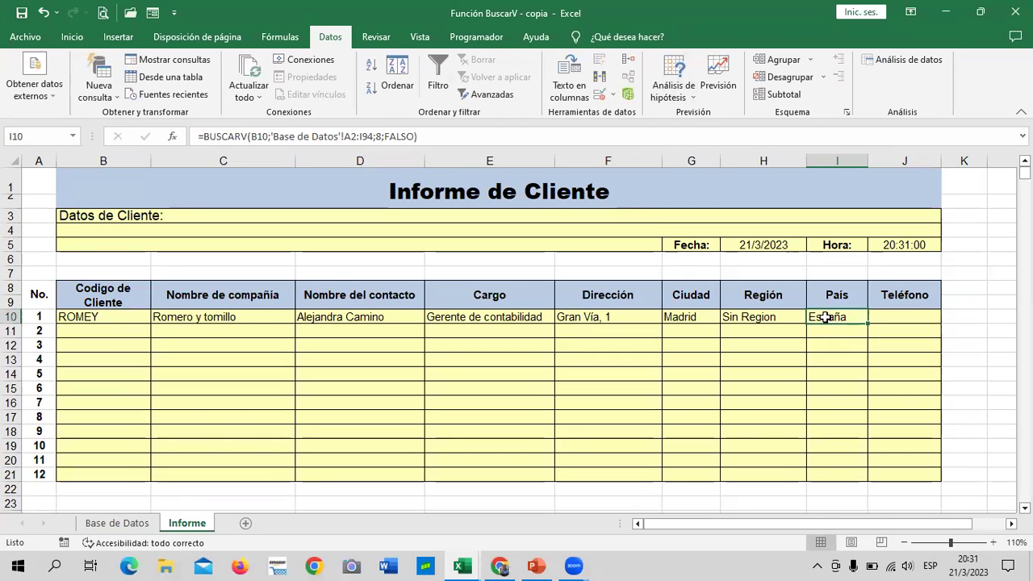
pyautogui.click(887, 316)
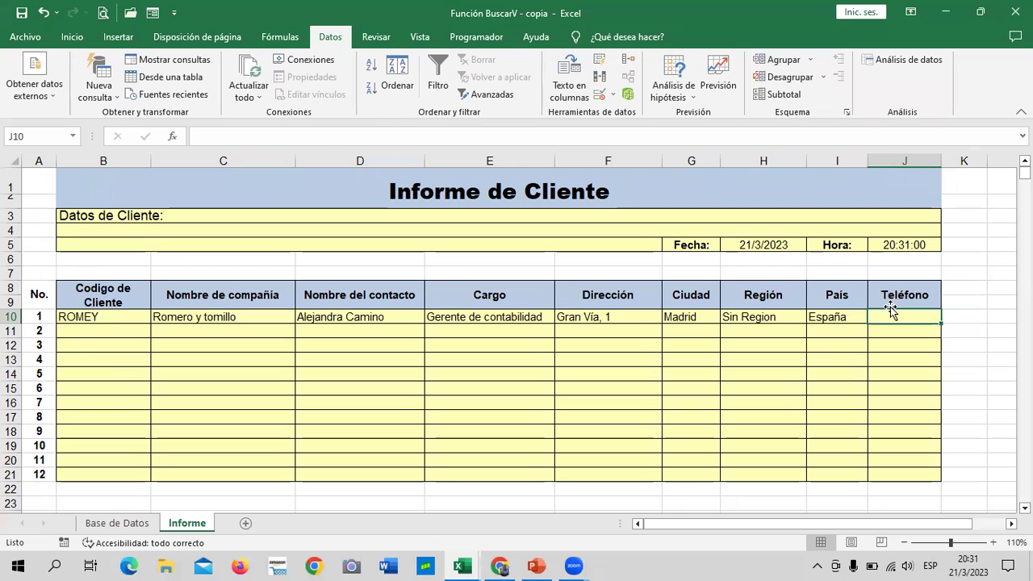
pyautogui.write('=B')
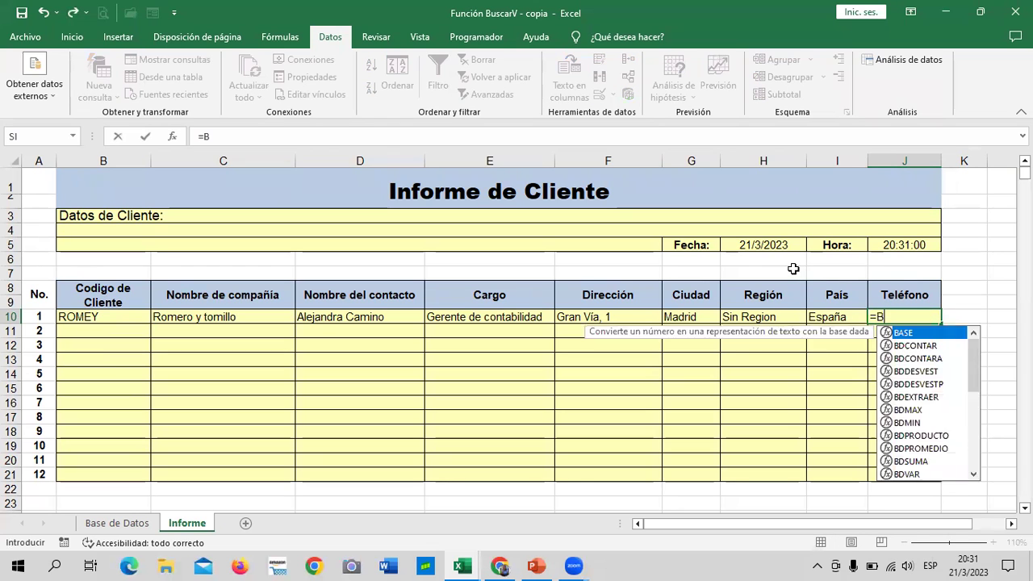
pyautogui.write('USCA')
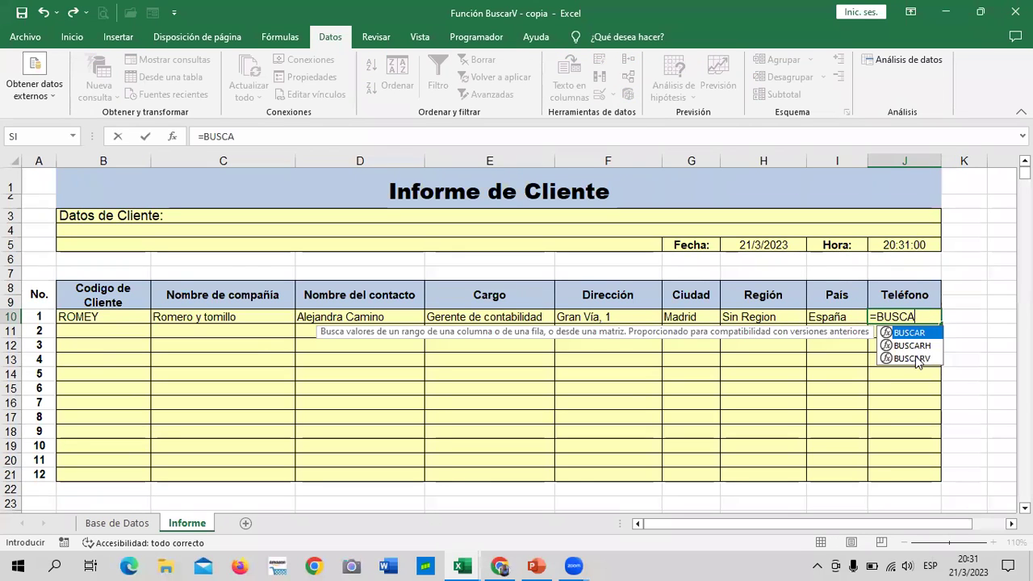
pyautogui.doubleClick(913, 358)
pyautogui.click(91, 317)
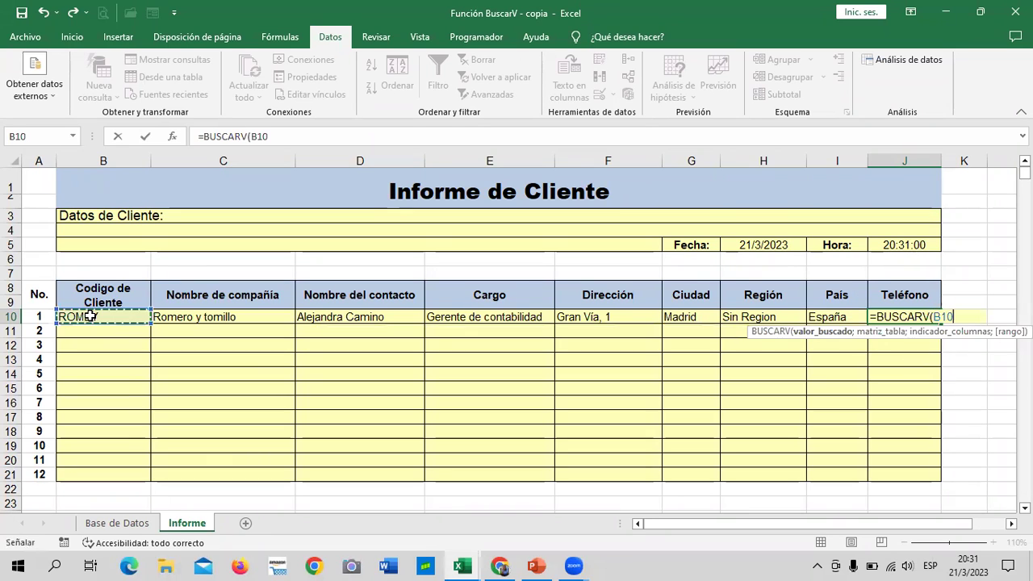
pyautogui.write(';')
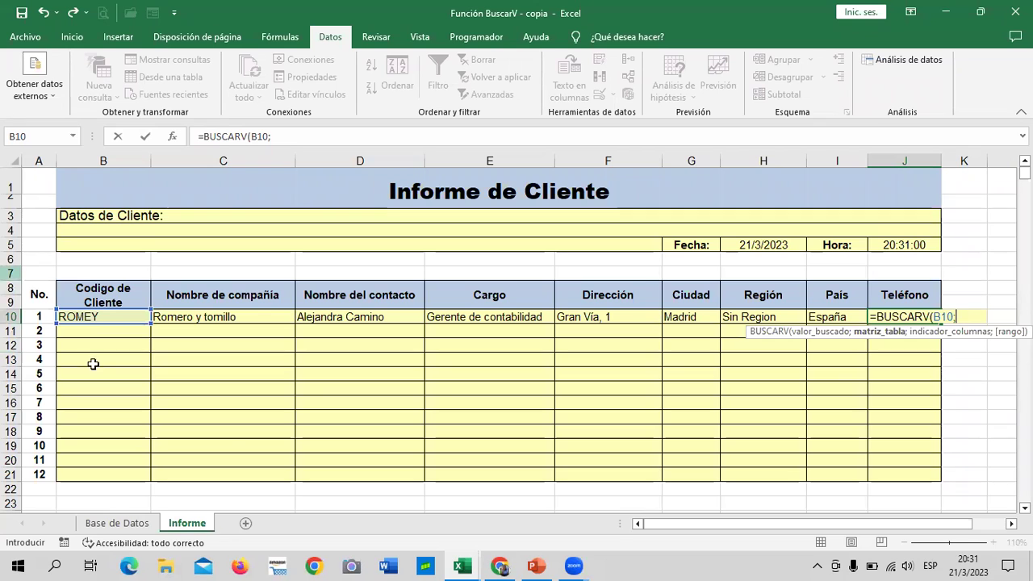
pyautogui.click(120, 523)
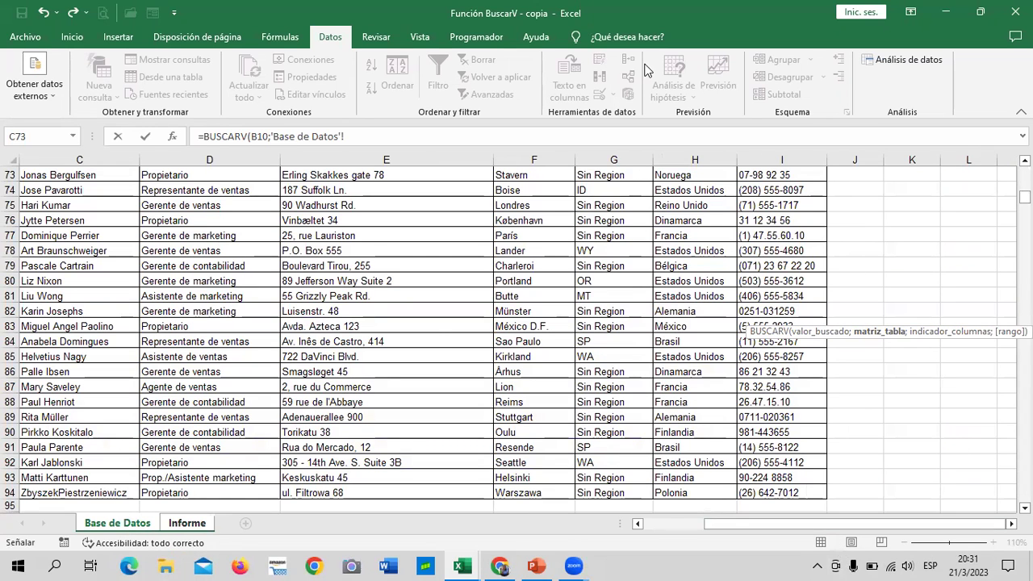
pyautogui.click(401, 135)
pyautogui.write('A2:')
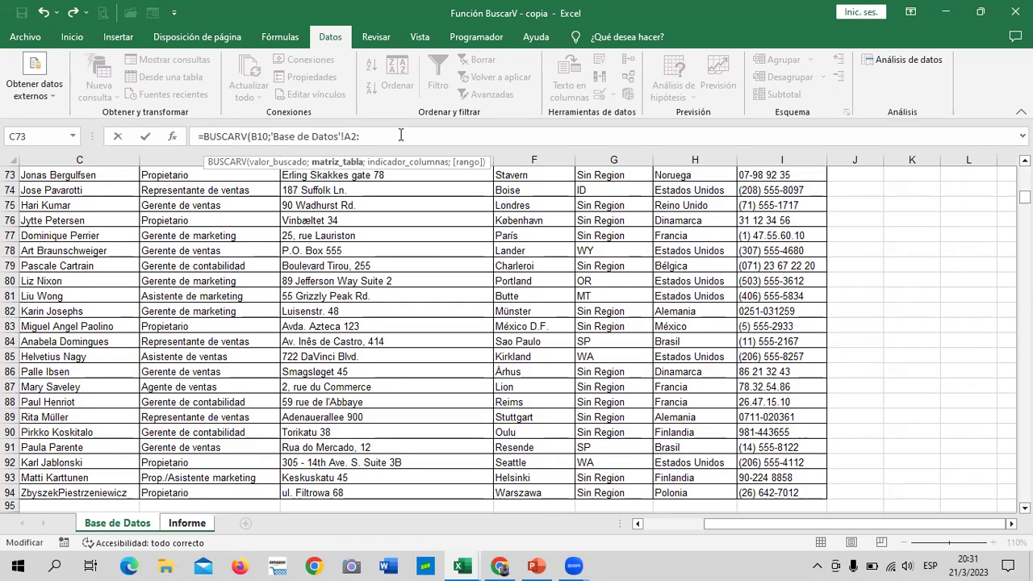
pyautogui.write('I94')
pyautogui.write(';9')
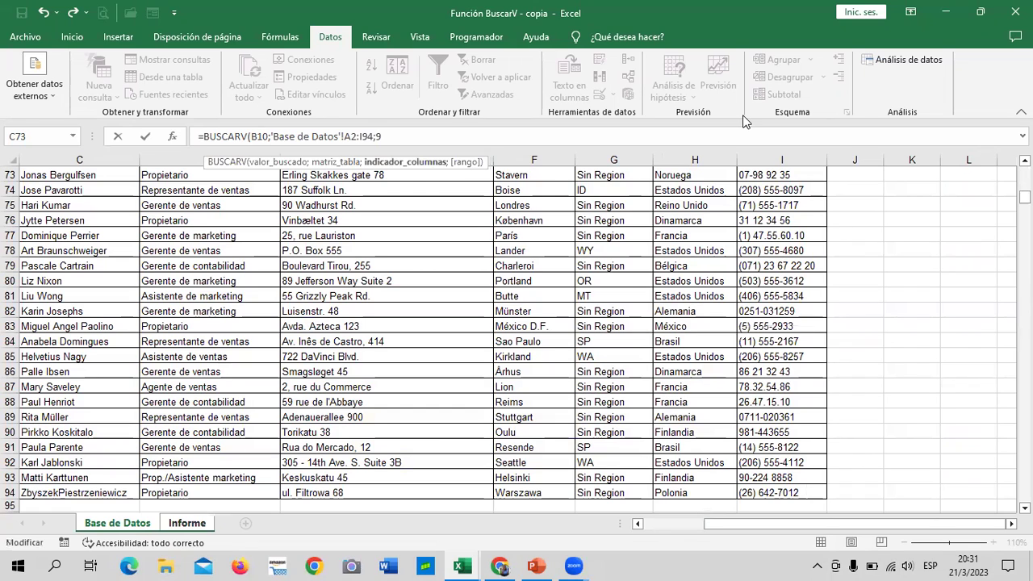
pyautogui.write(';')
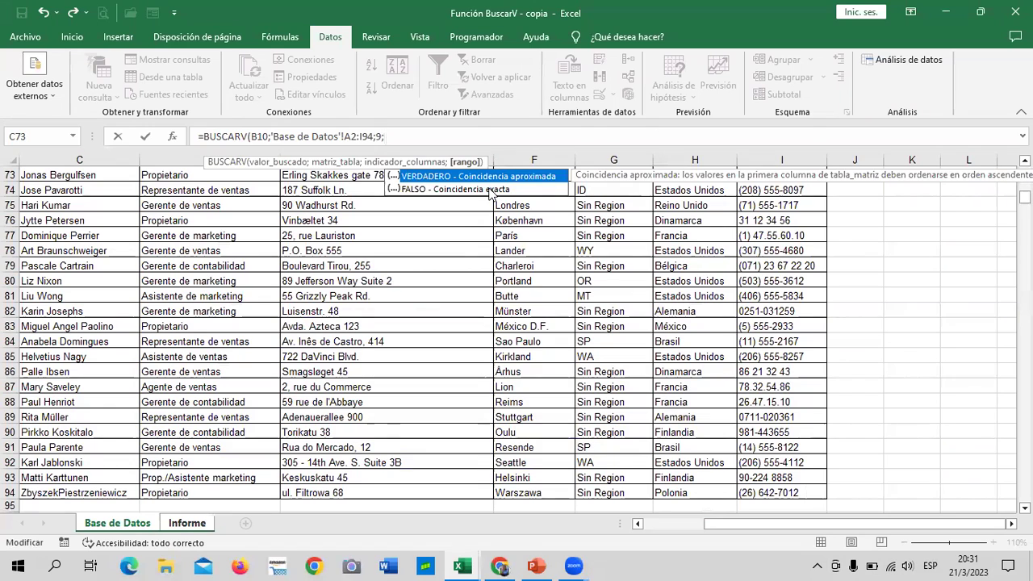
pyautogui.doubleClick(488, 190)
pyautogui.press('Return')
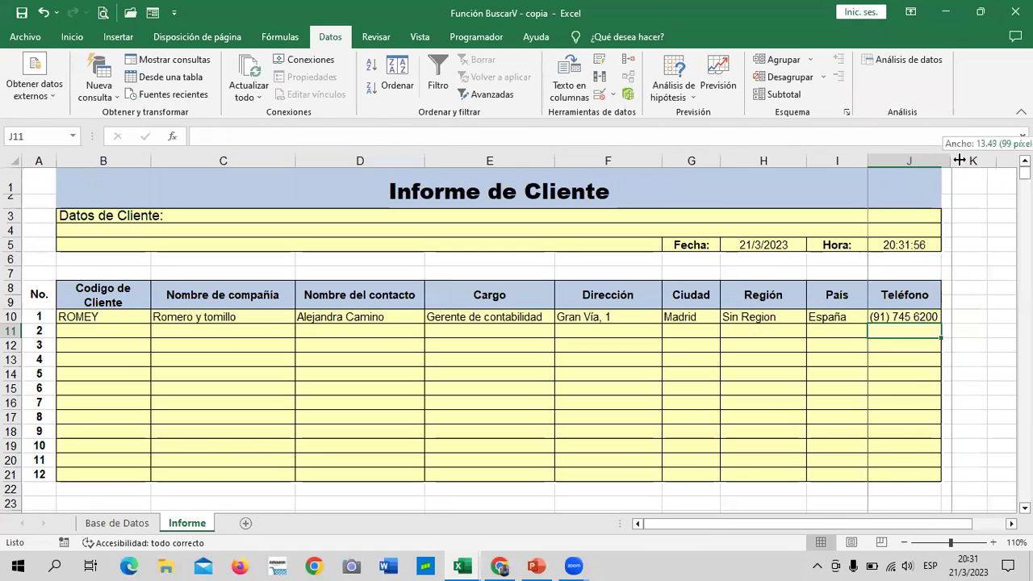
pyautogui.moveTo(941, 164); pyautogui.dragTo(959, 163)
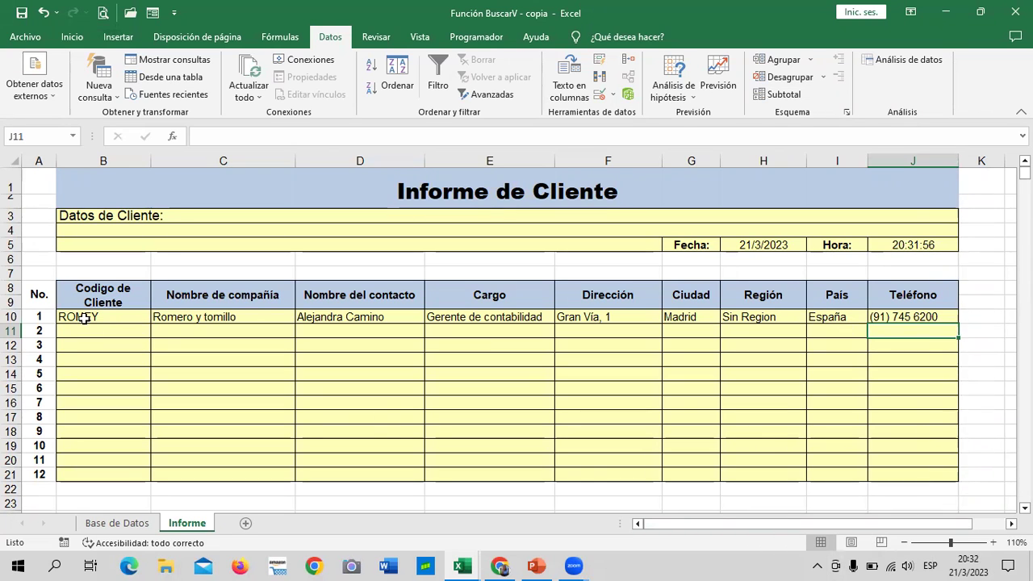
# Pick client codes BLAUS, ROMEY and WOLZA from the dropdowns in B11:B13
pyautogui.click(89, 317)
pyautogui.click(129, 337)
pyautogui.click(156, 330)
pyautogui.click(110, 398)
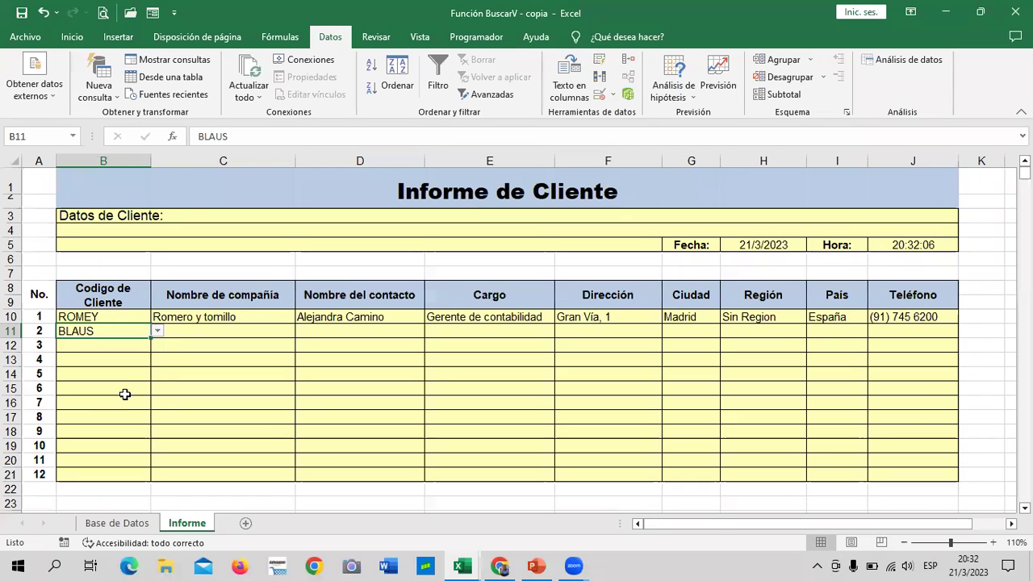
pyautogui.click(137, 344)
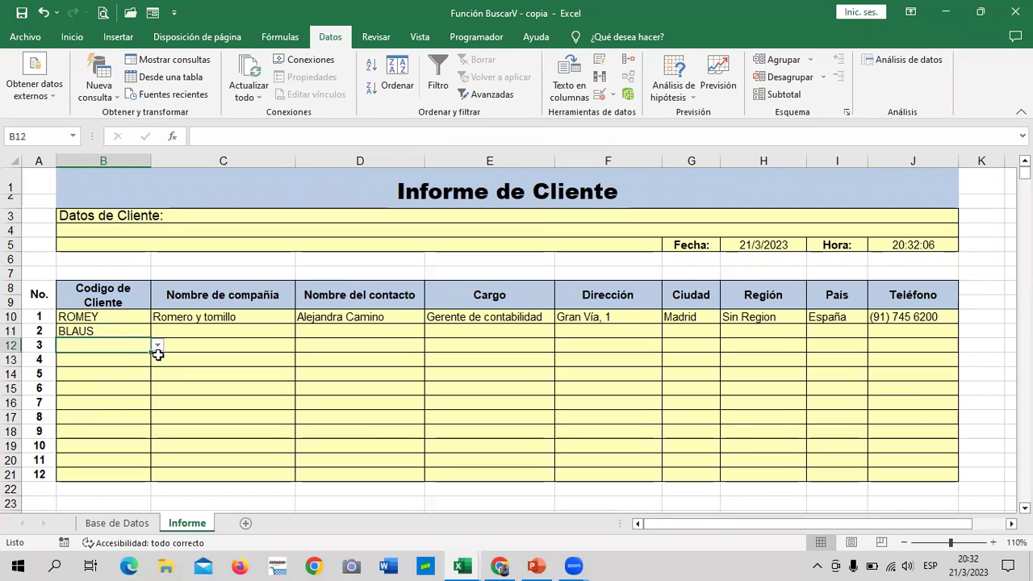
pyautogui.click(157, 345)
pyautogui.moveTo(153, 374); pyautogui.dragTo(135, 416)
pyautogui.click(129, 411)
pyautogui.click(113, 359)
pyautogui.click(156, 361)
pyautogui.moveTo(154, 392); pyautogui.dragTo(154, 452)
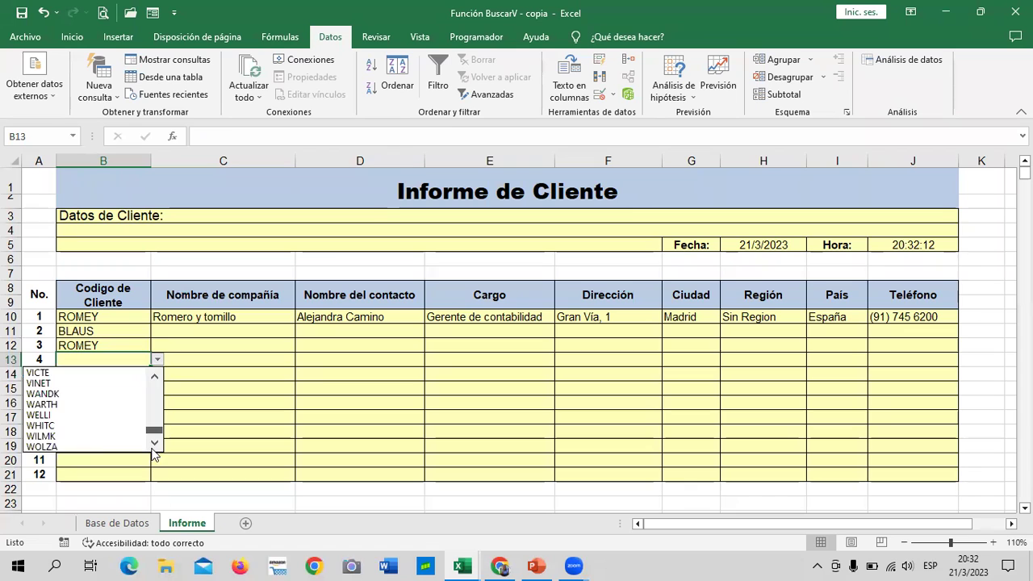
pyautogui.click(97, 446)
# Choose OLDWO, TRAIH and THECR as the client codes in B14:B16
pyautogui.click(102, 373)
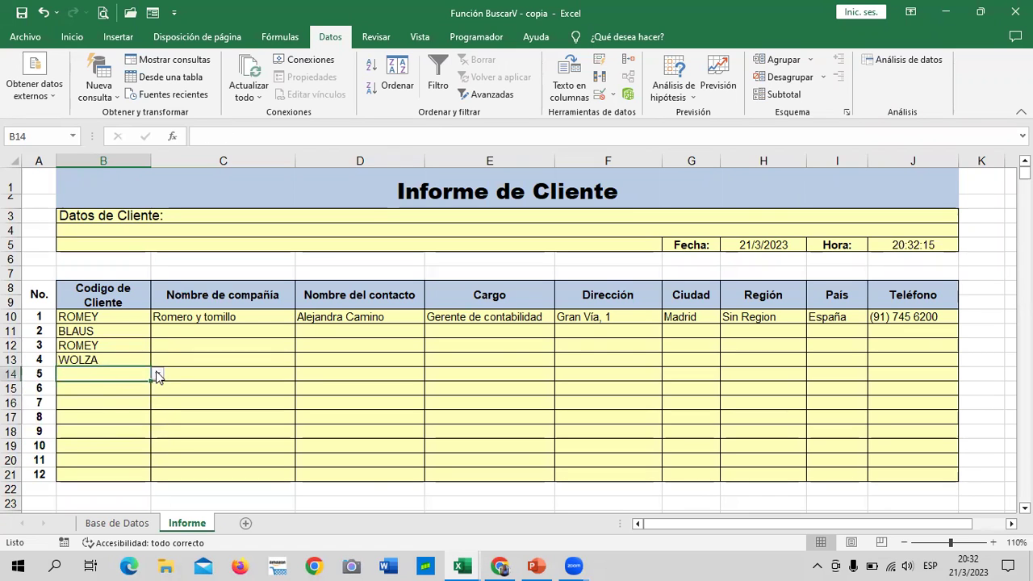
pyautogui.click(157, 374)
pyautogui.moveTo(160, 402); pyautogui.dragTo(155, 417)
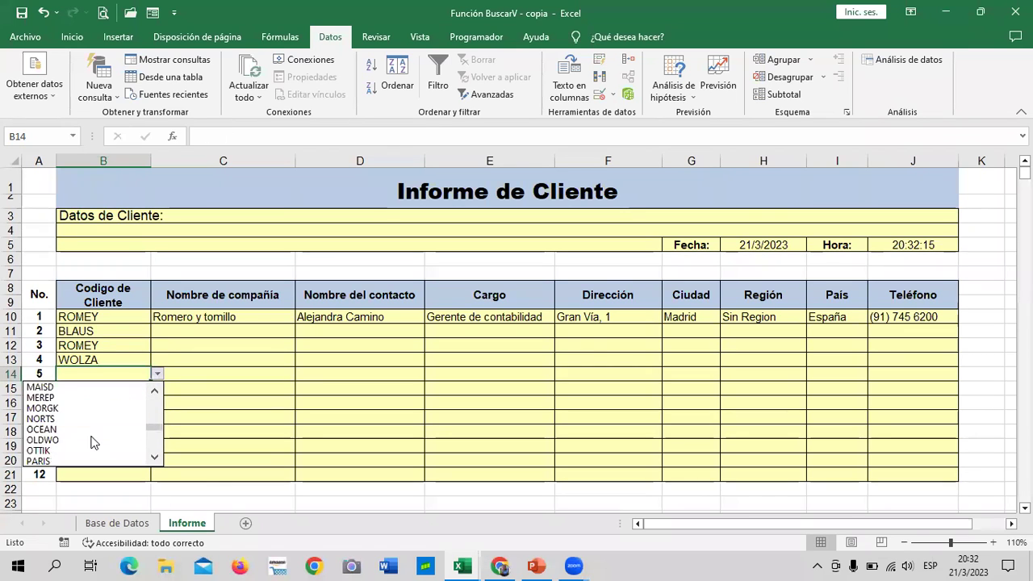
pyautogui.click(105, 430)
pyautogui.click(116, 388)
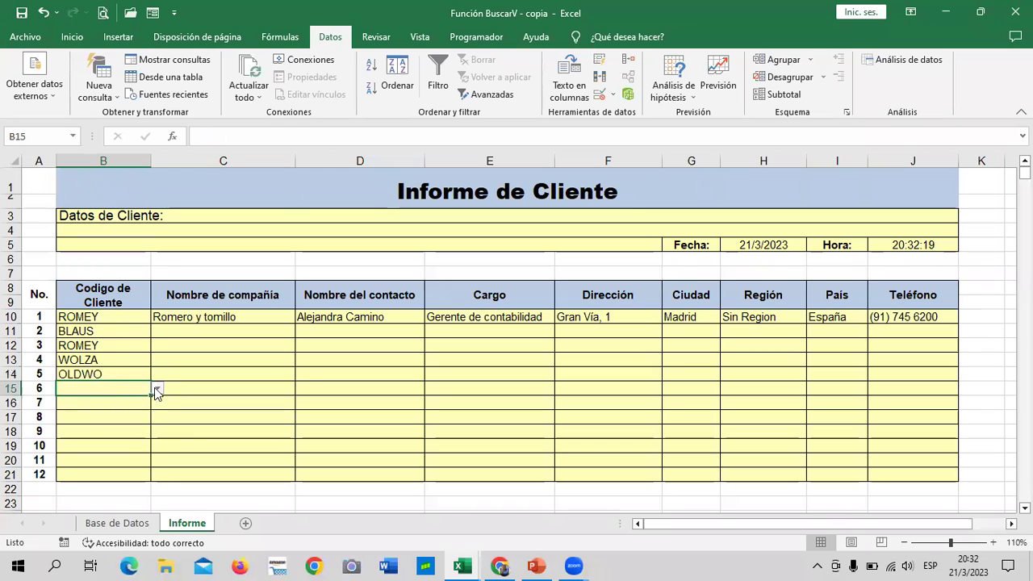
pyautogui.click(157, 388)
pyautogui.click(154, 440)
pyautogui.moveTo(154, 440); pyautogui.dragTo(153, 460)
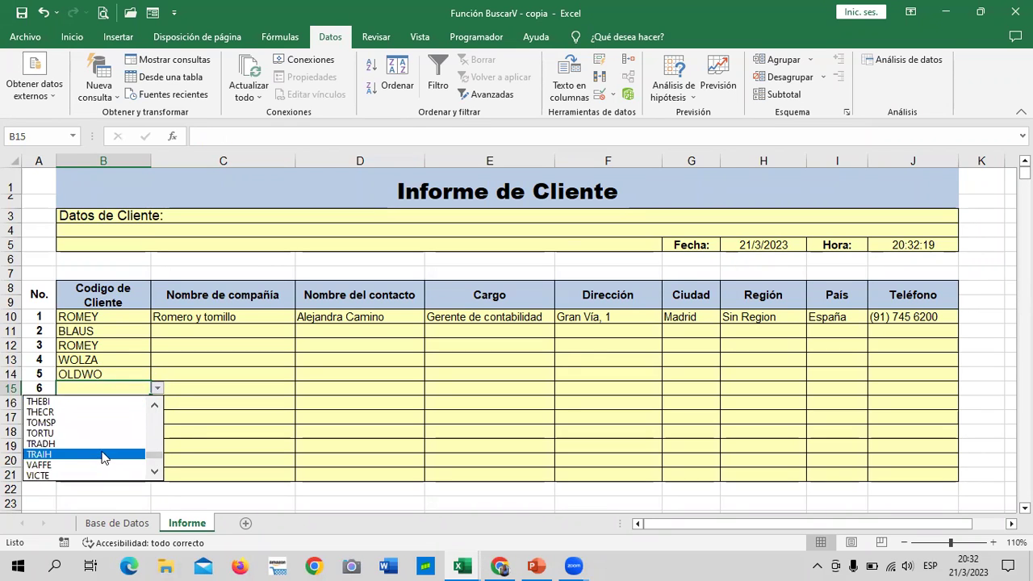
pyautogui.click(105, 455)
pyautogui.click(109, 399)
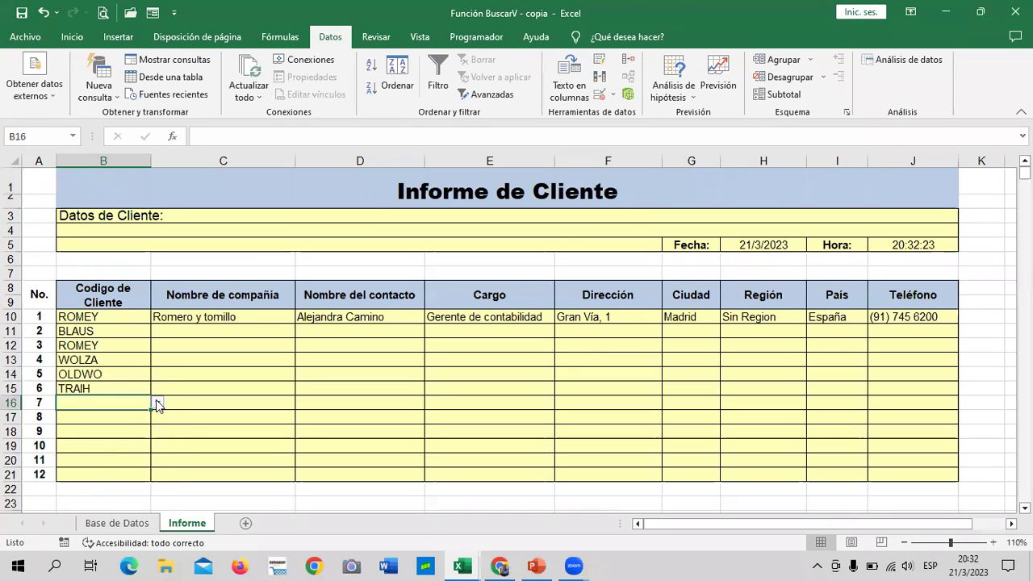
pyautogui.click(157, 401)
pyautogui.moveTo(153, 440); pyautogui.dragTo(154, 472)
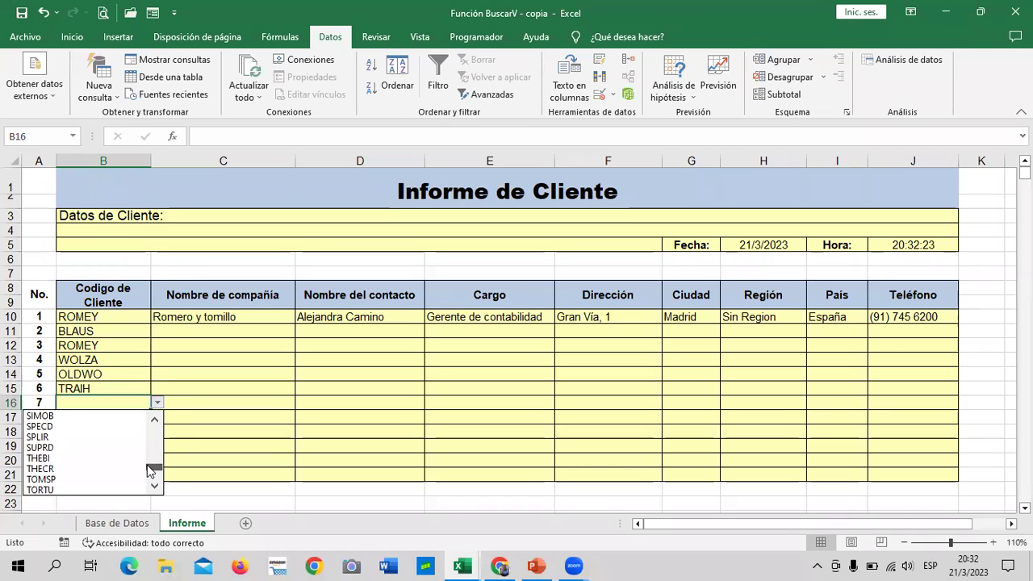
pyautogui.click(88, 467)
# Set B17:B19 to client codes SEVES, ANTON and WOLZA
pyautogui.click(129, 423)
pyautogui.click(156, 417)
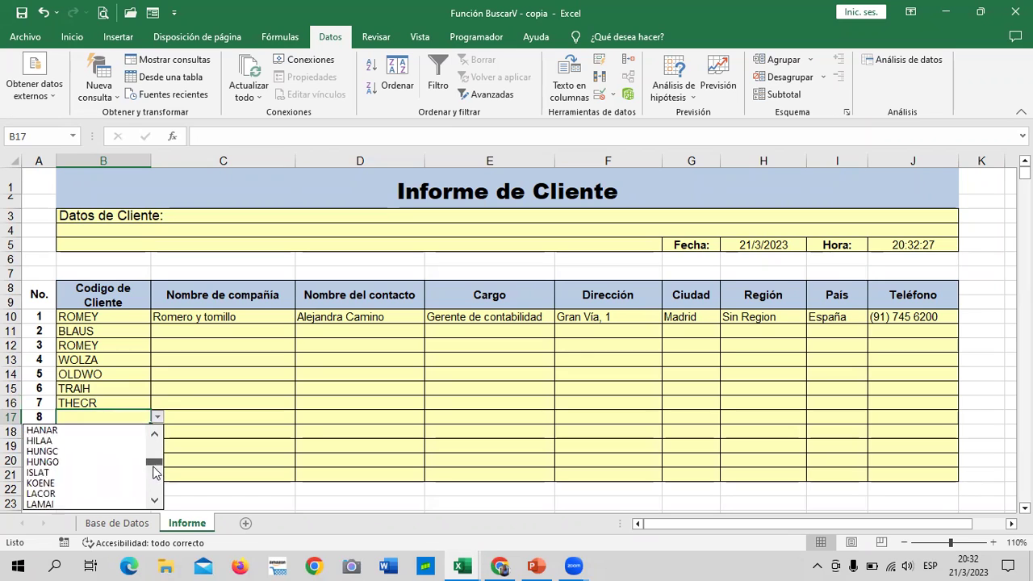
pyautogui.moveTo(153, 446); pyautogui.dragTo(153, 475)
pyautogui.click(89, 483)
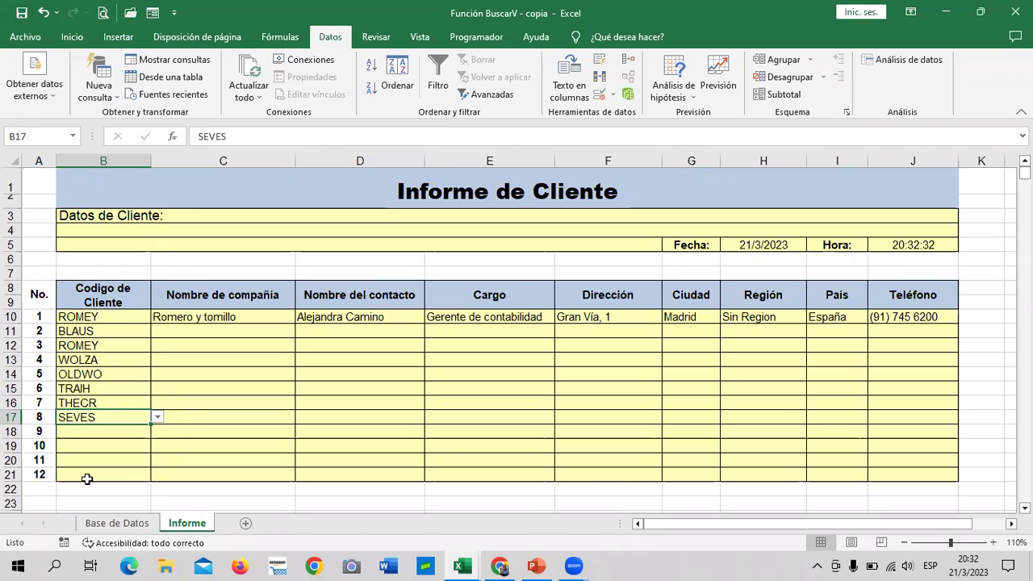
pyautogui.click(126, 436)
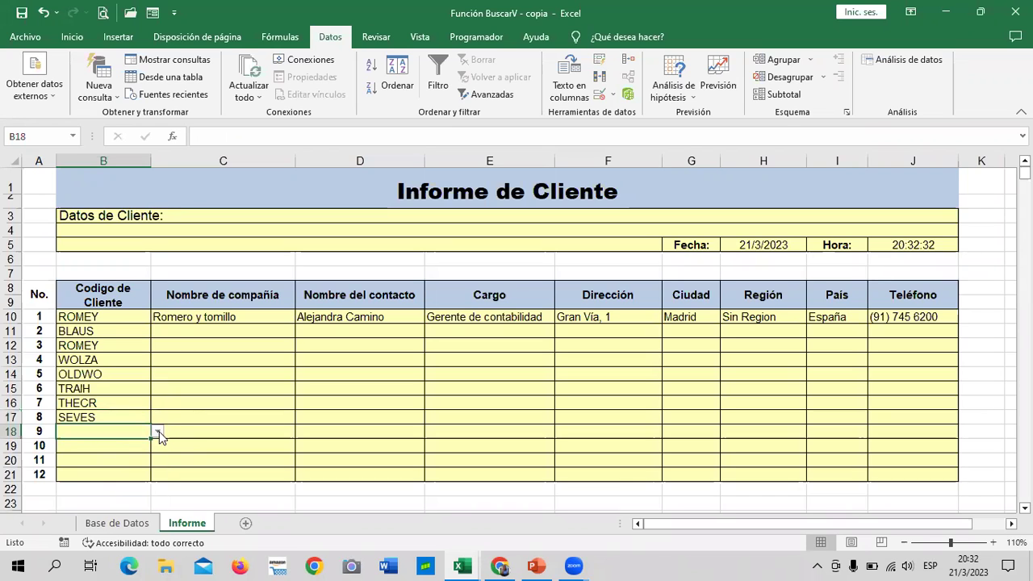
pyautogui.click(159, 432)
pyautogui.click(122, 466)
pyautogui.click(122, 449)
pyautogui.click(155, 446)
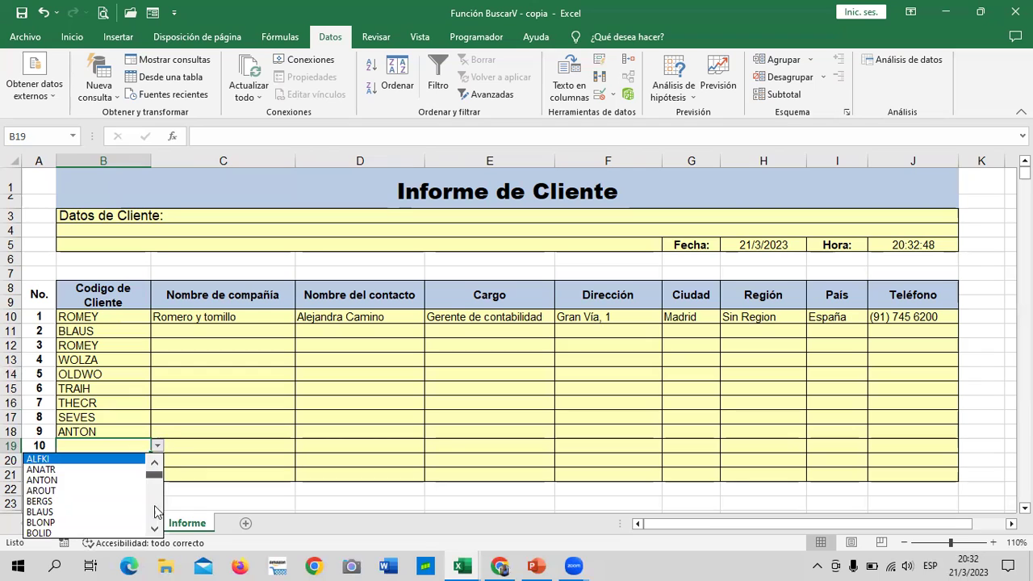
pyautogui.moveTo(157, 470); pyautogui.dragTo(157, 517)
pyautogui.click(95, 533)
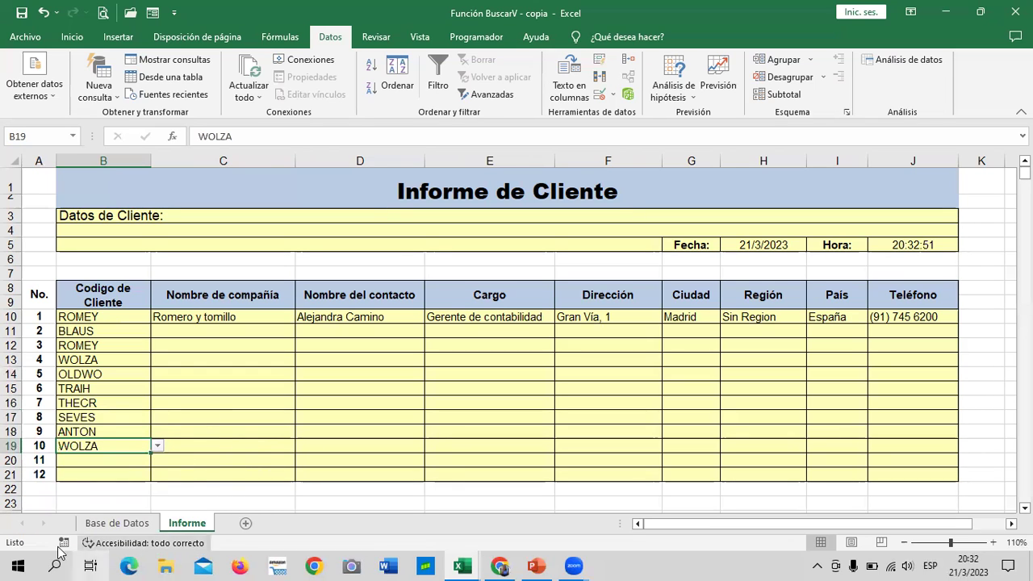
pyautogui.click(117, 523)
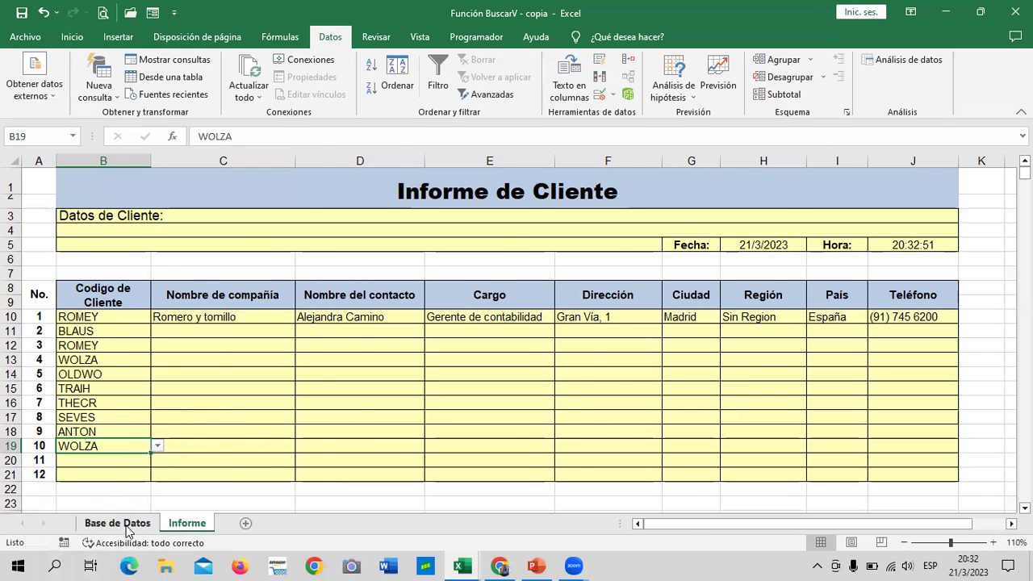
pyautogui.click(184, 522)
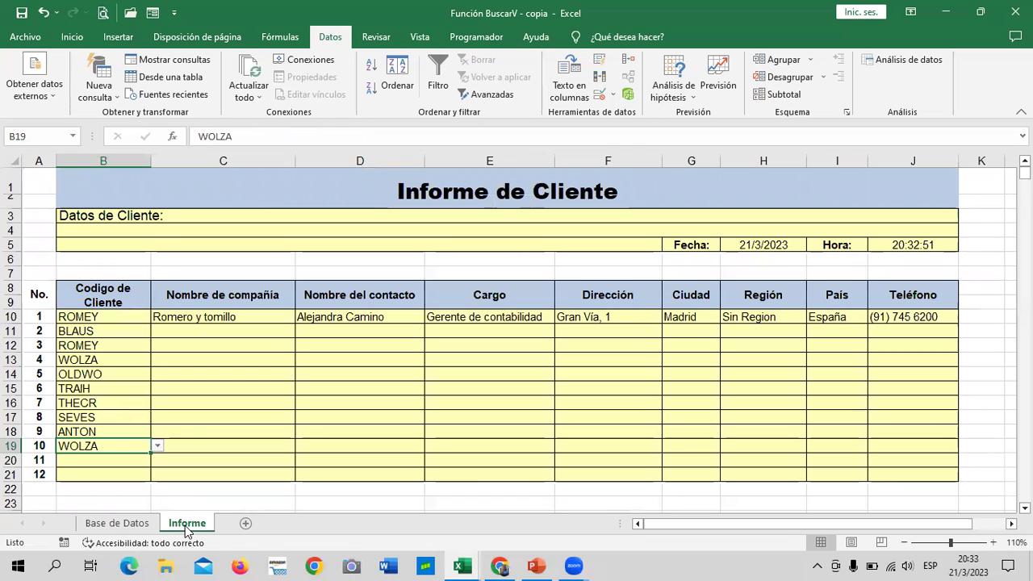
# Finish the list with ALFKI in B20 and VICTE in B21
pyautogui.click(105, 461)
pyautogui.click(157, 459)
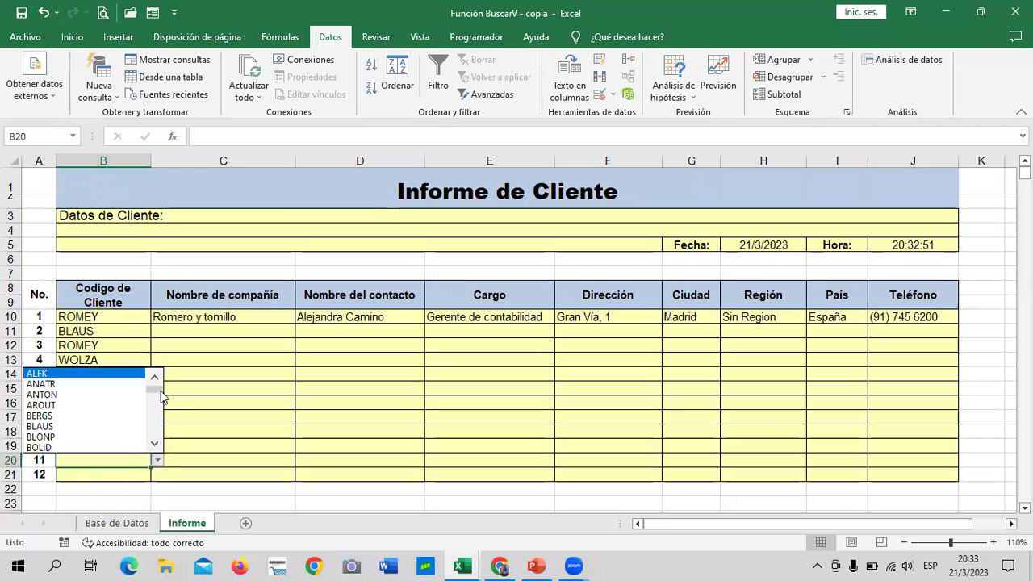
pyautogui.click(129, 375)
pyautogui.click(116, 471)
pyautogui.click(158, 474)
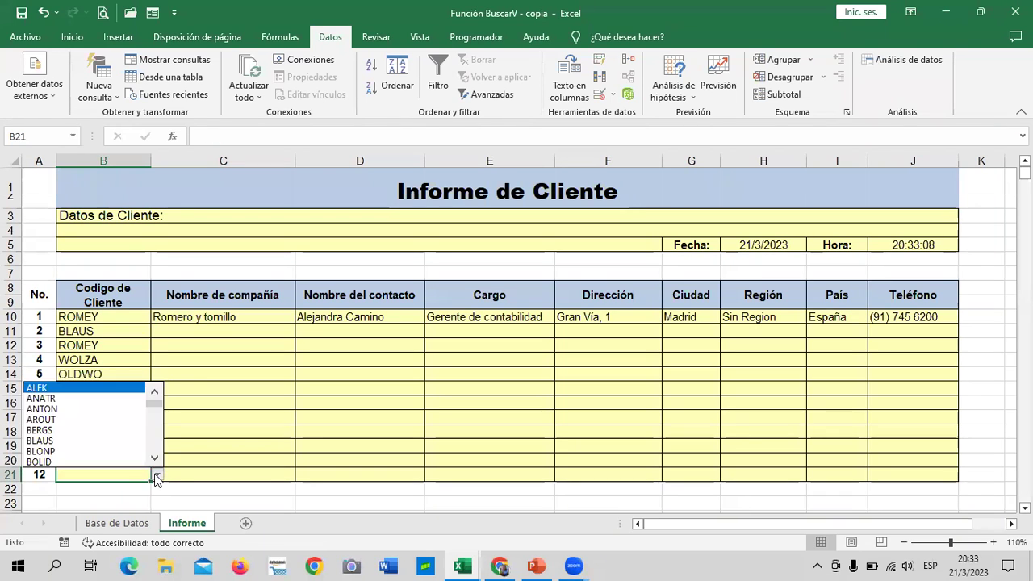
pyautogui.moveTo(154, 404); pyautogui.dragTo(156, 468)
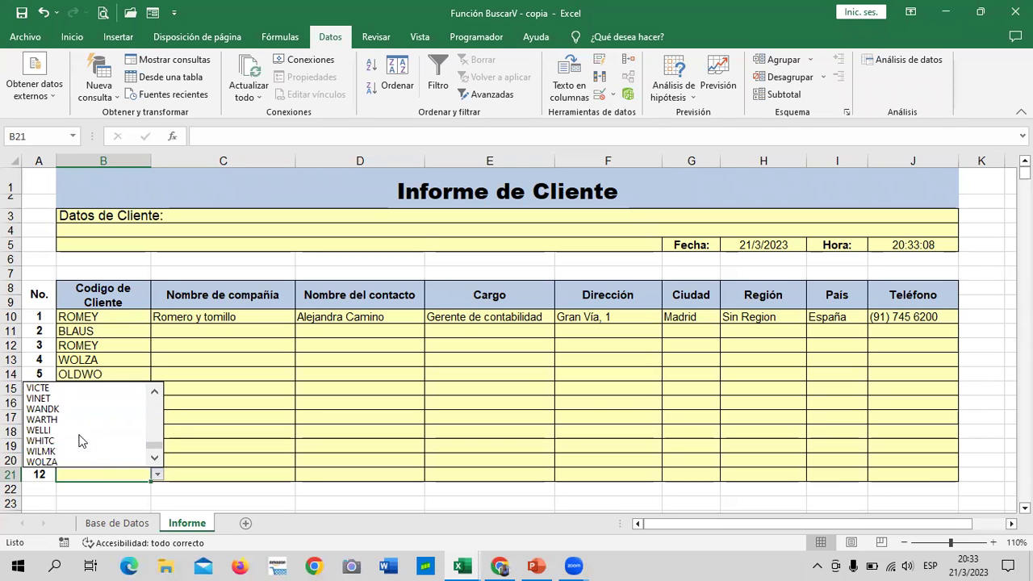
pyautogui.click(86, 388)
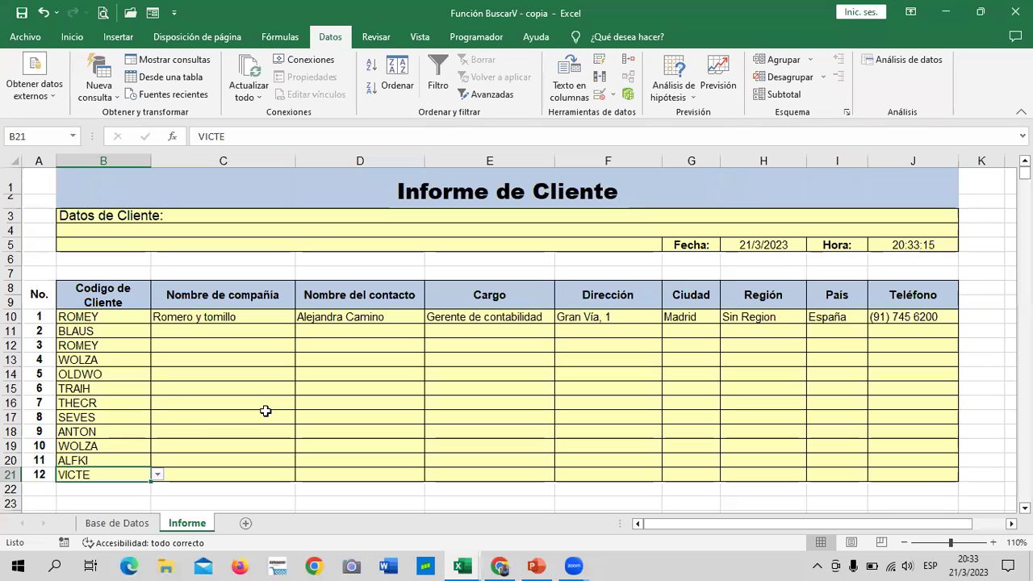
# Fill the C10 company lookup down through the rows, revealing #N/D in C18 and C20
pyautogui.click(244, 316)
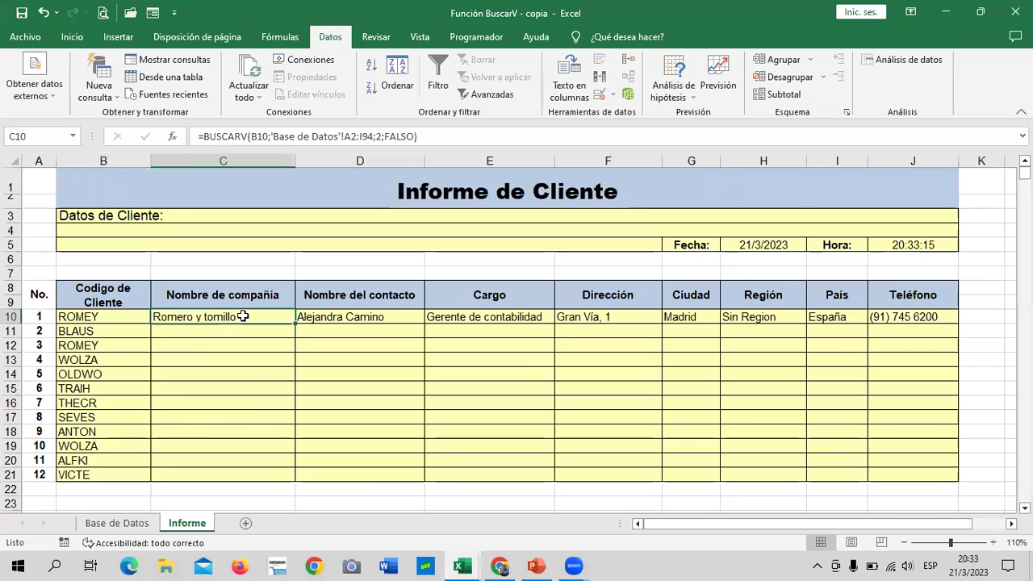
pyautogui.moveTo(295, 324); pyautogui.dragTo(310, 471)
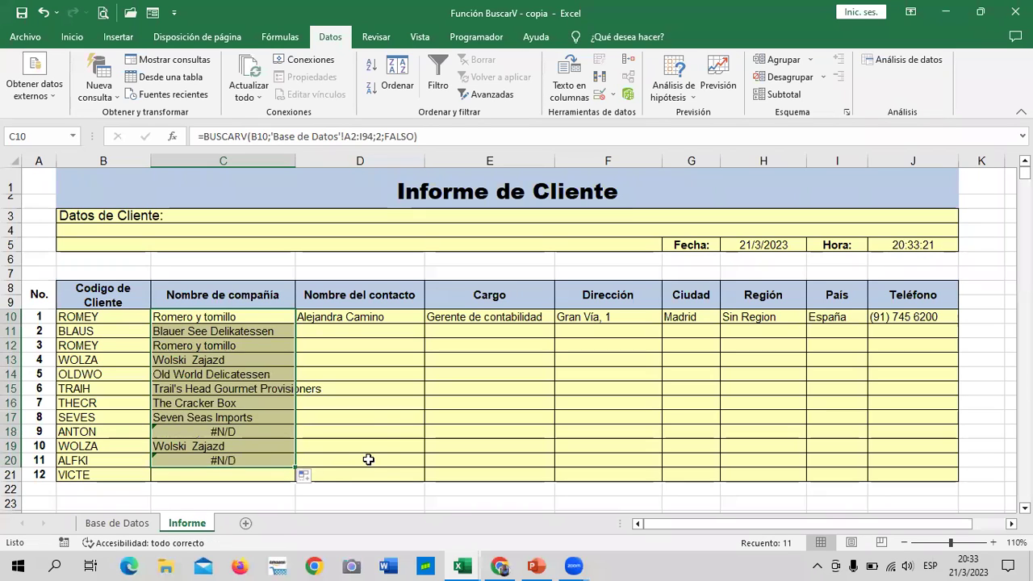
pyautogui.click(415, 416)
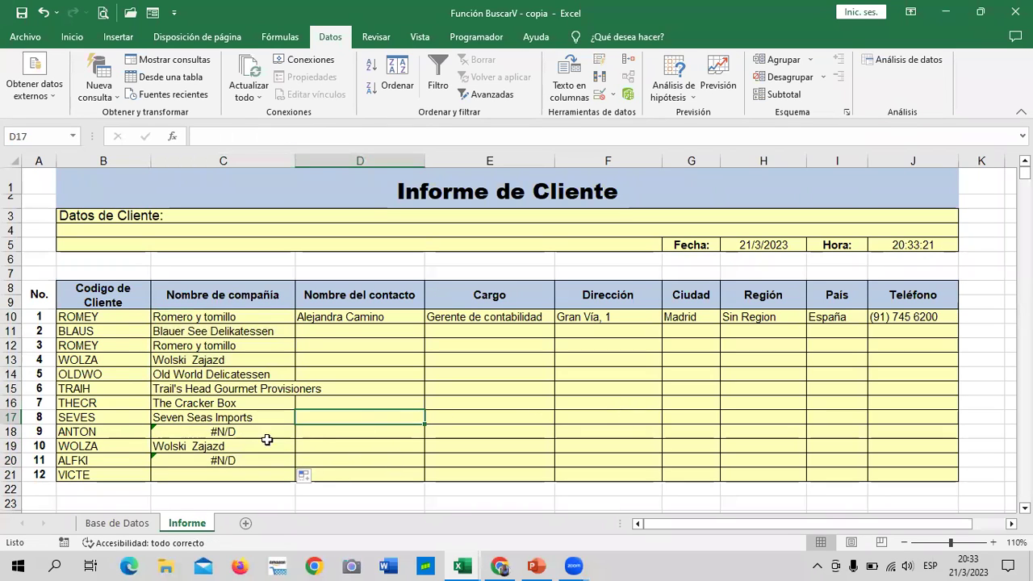
pyautogui.click(251, 434)
pyautogui.click(260, 466)
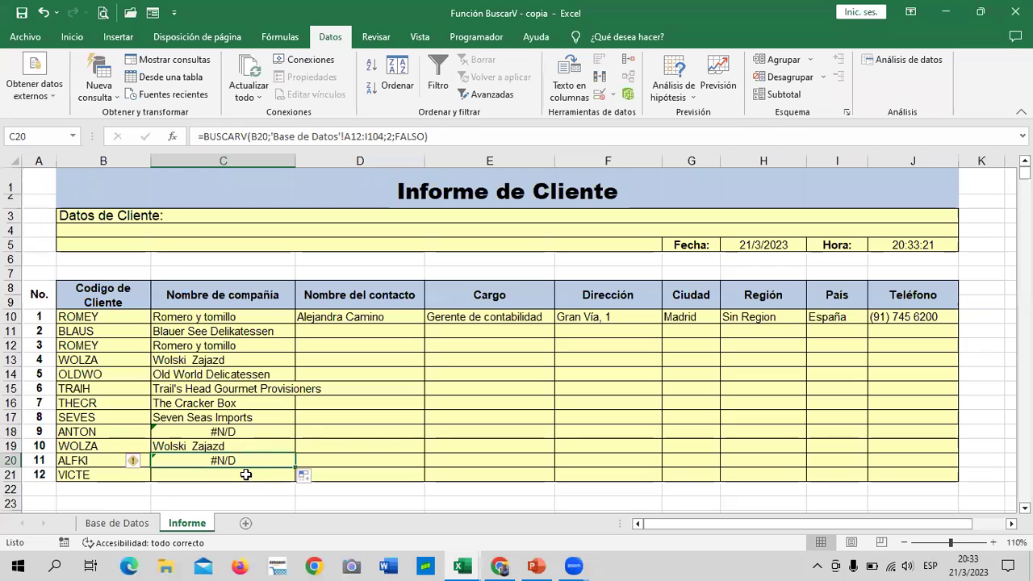
pyautogui.click(246, 475)
# Copy C20's formula into the empty C21 and widen column C for company names
pyautogui.click(259, 455)
pyautogui.moveTo(295, 468); pyautogui.dragTo(295, 484)
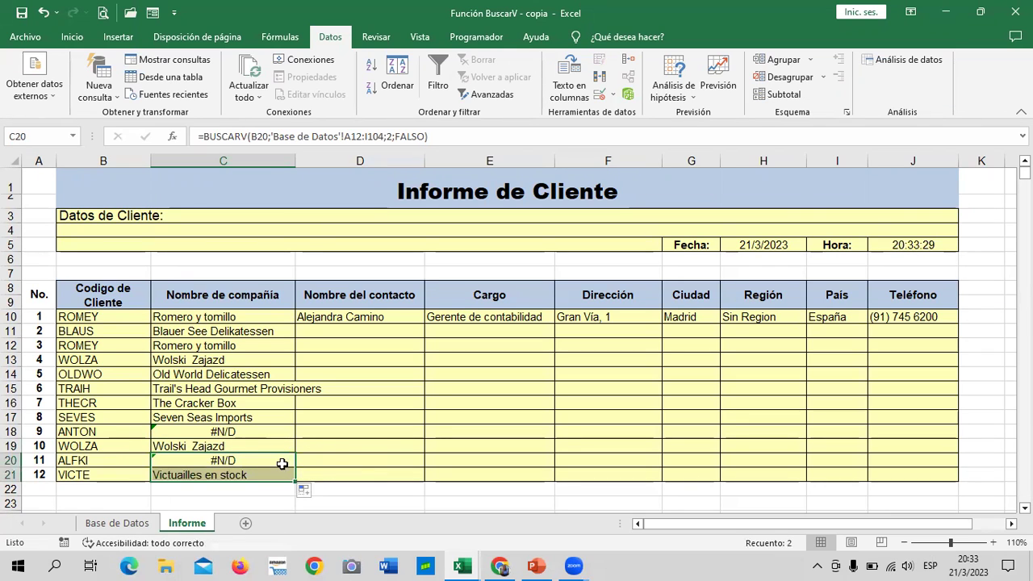
pyautogui.click(266, 461)
pyautogui.click(256, 435)
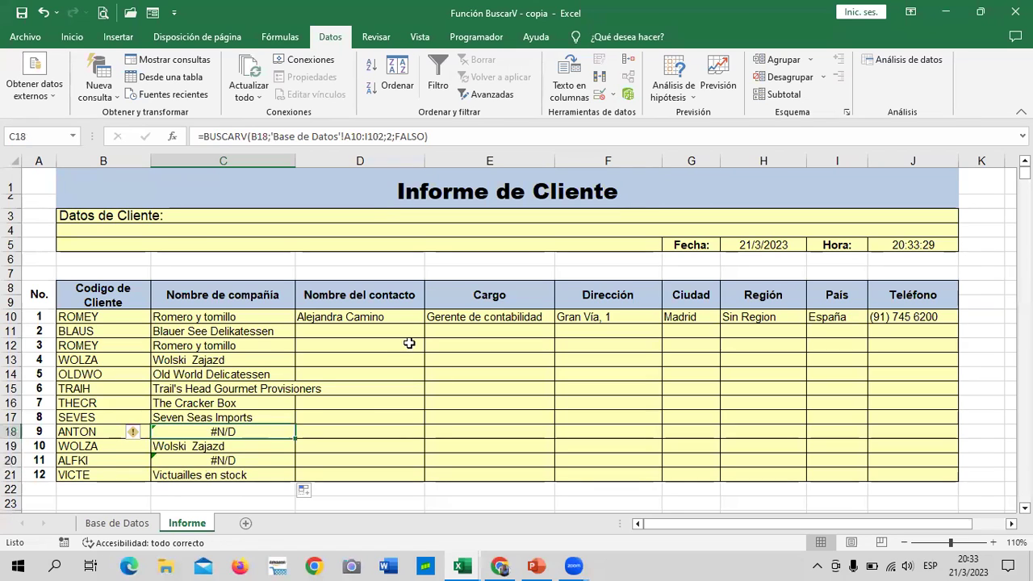
pyautogui.moveTo(293, 171); pyautogui.dragTo(320, 166)
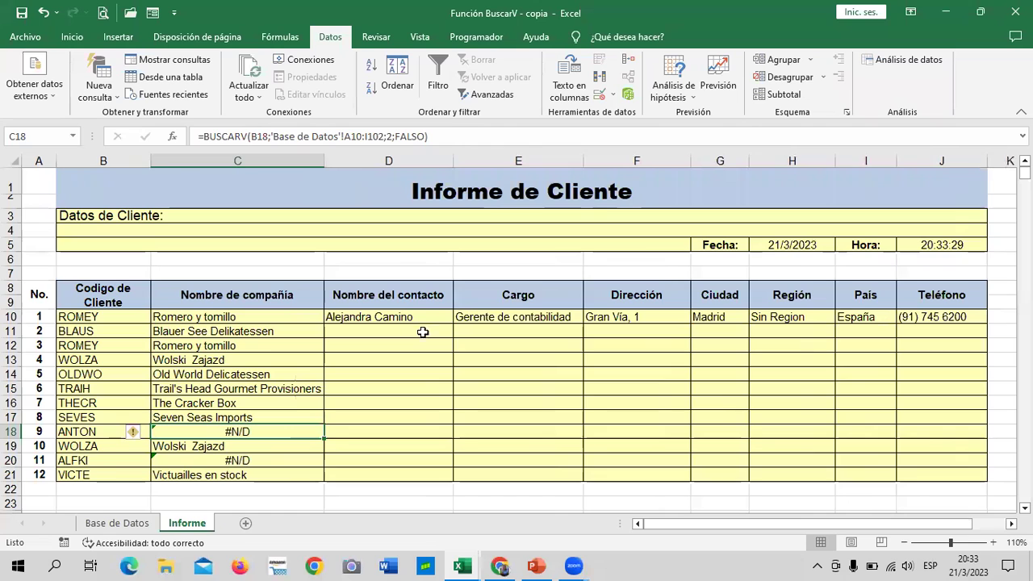
# Fill the contact, job title and address lookups from D10, E10 and F10 down to row 21
pyautogui.click(415, 319)
pyautogui.moveTo(453, 325); pyautogui.dragTo(455, 479)
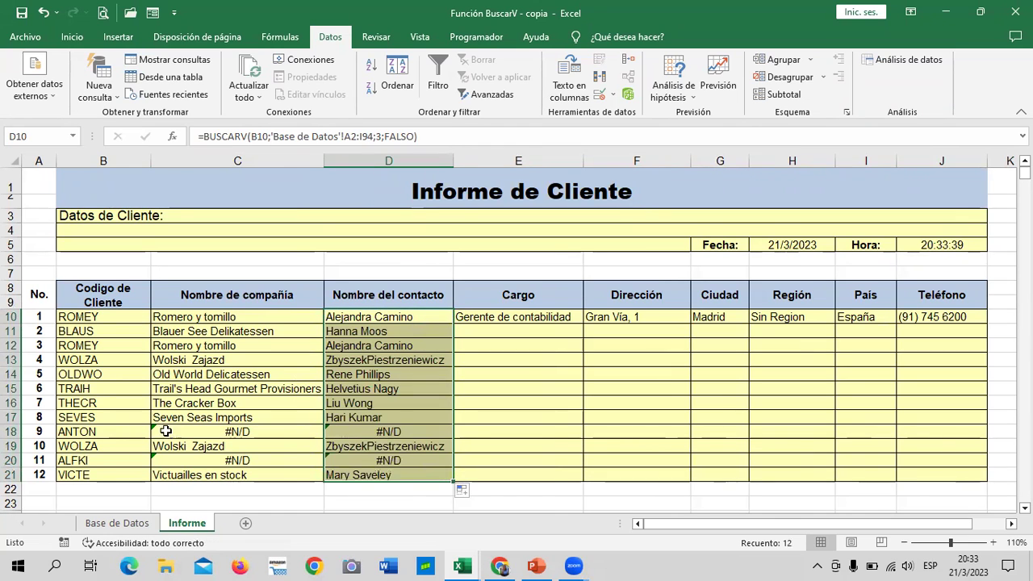
pyautogui.click(134, 430)
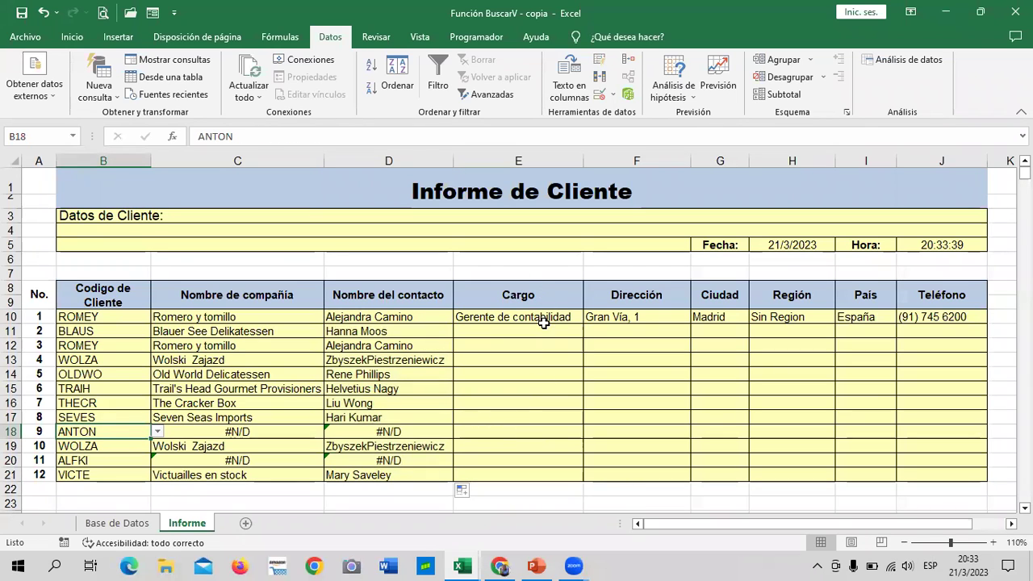
pyautogui.click(536, 316)
pyautogui.moveTo(588, 338); pyautogui.dragTo(600, 469)
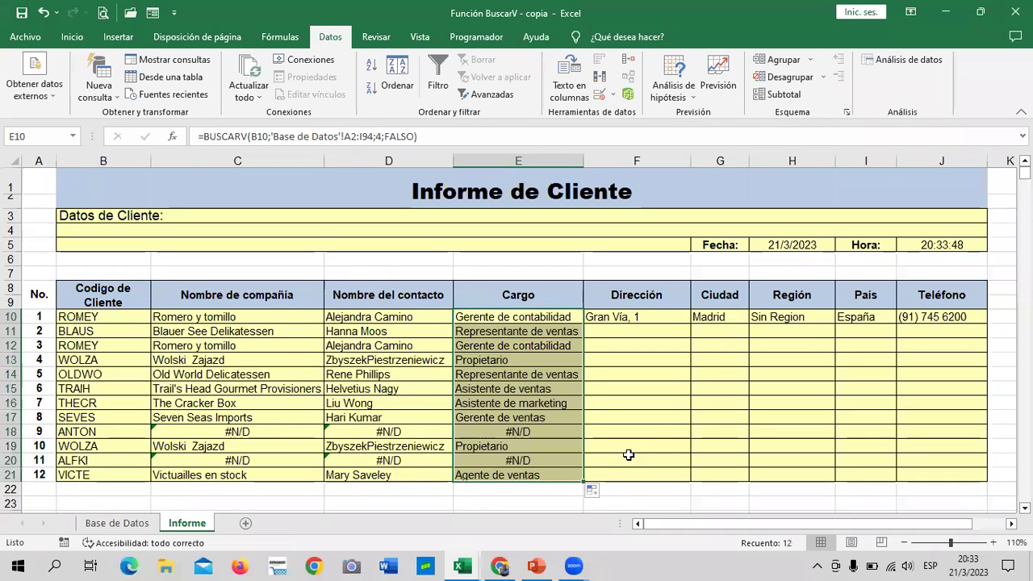
pyautogui.click(664, 319)
pyautogui.moveTo(691, 327); pyautogui.dragTo(696, 475)
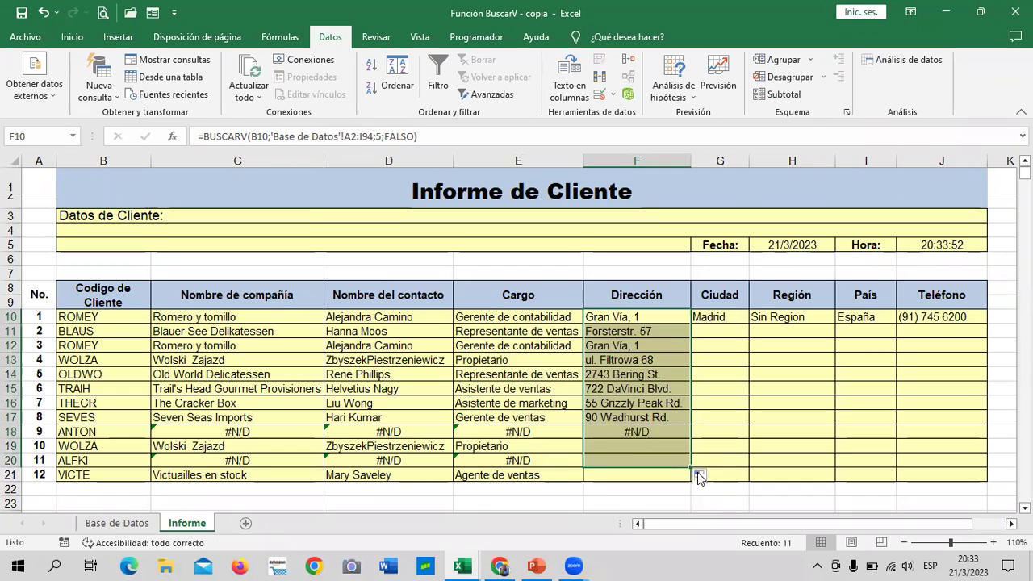
# Fill the city, region and country lookups in G, H and I down to row 21, widening column I
pyautogui.click(726, 319)
pyautogui.moveTo(748, 323); pyautogui.dragTo(743, 479)
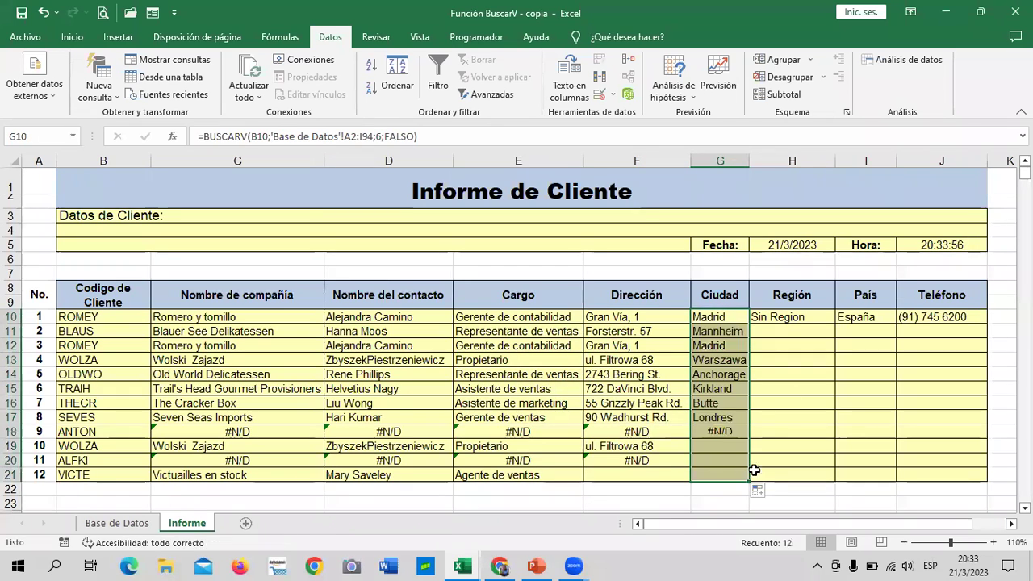
pyautogui.click(820, 320)
pyautogui.moveTo(834, 323); pyautogui.dragTo(832, 462)
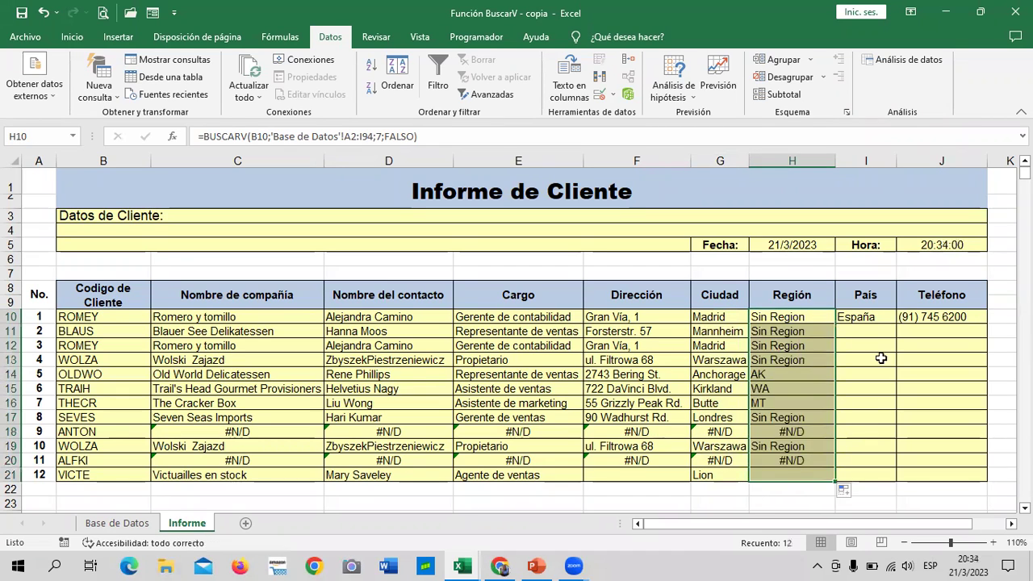
pyautogui.click(859, 317)
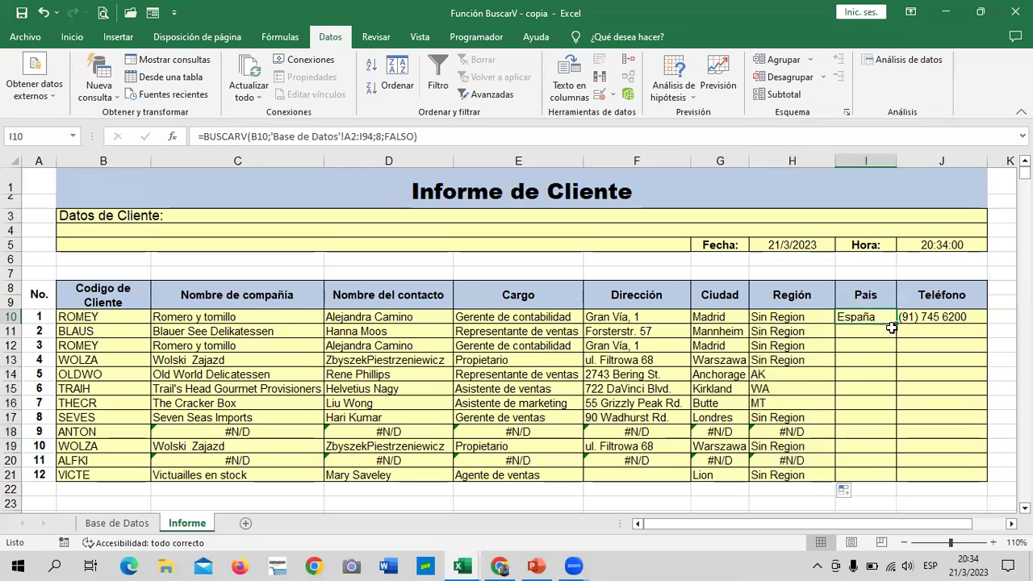
pyautogui.moveTo(895, 323); pyautogui.dragTo(894, 478)
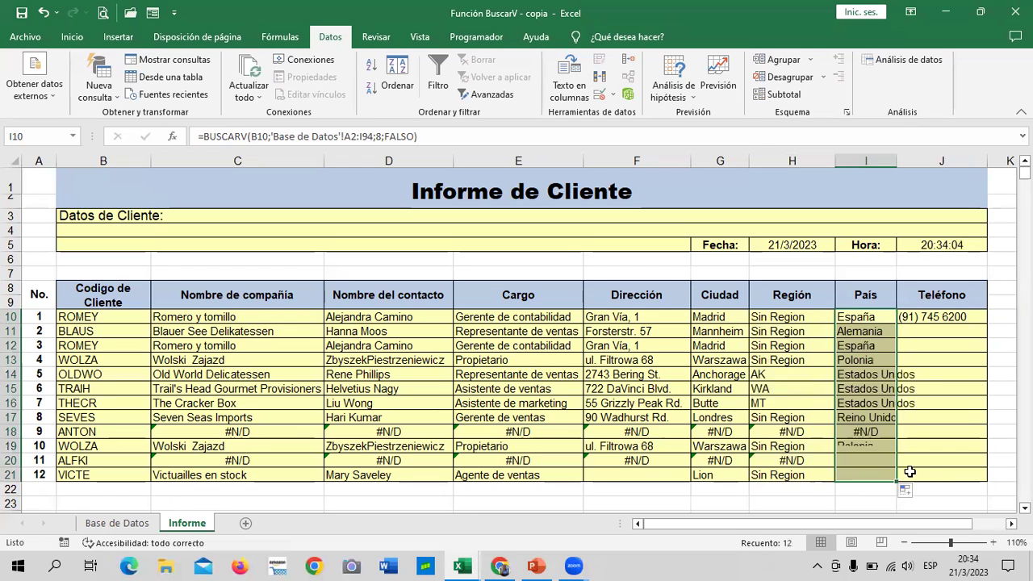
pyautogui.moveTo(895, 161); pyautogui.dragTo(919, 163)
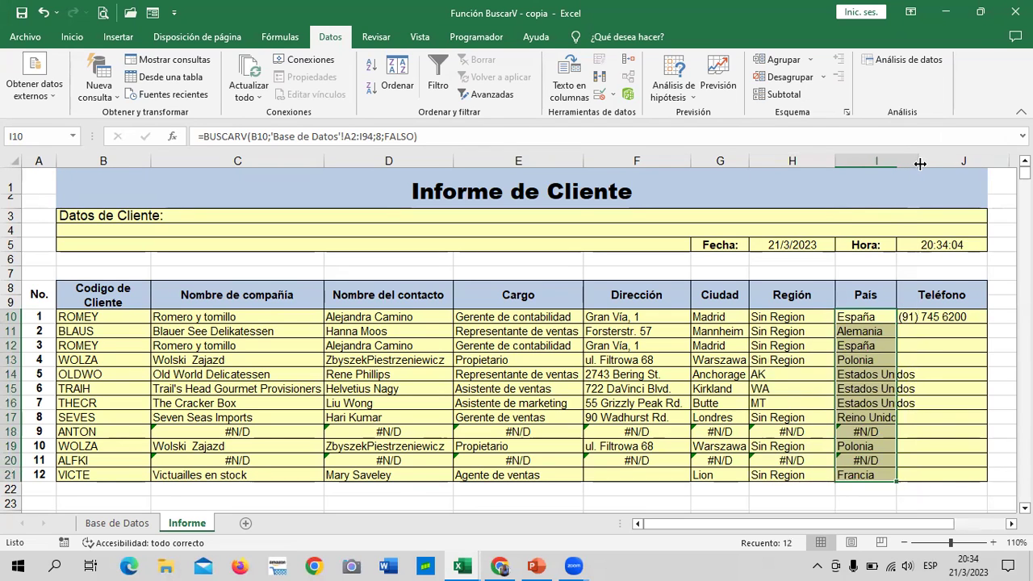
pyautogui.moveTo(926, 526); pyautogui.dragTo(960, 526)
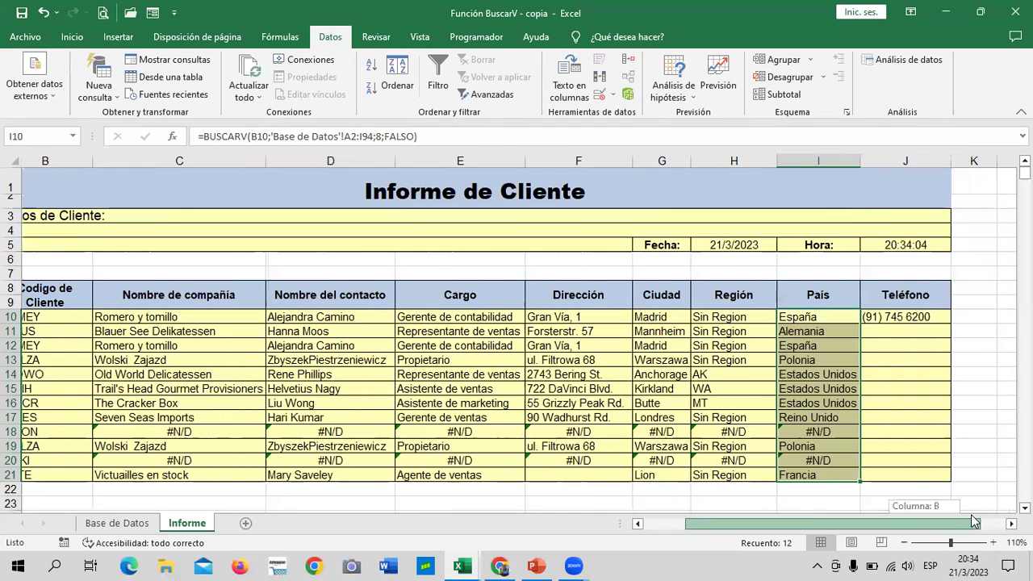
# Fill the J10 phone lookup down to row 21 and widen column J
pyautogui.click(936, 317)
pyautogui.moveTo(974, 323); pyautogui.dragTo(980, 477)
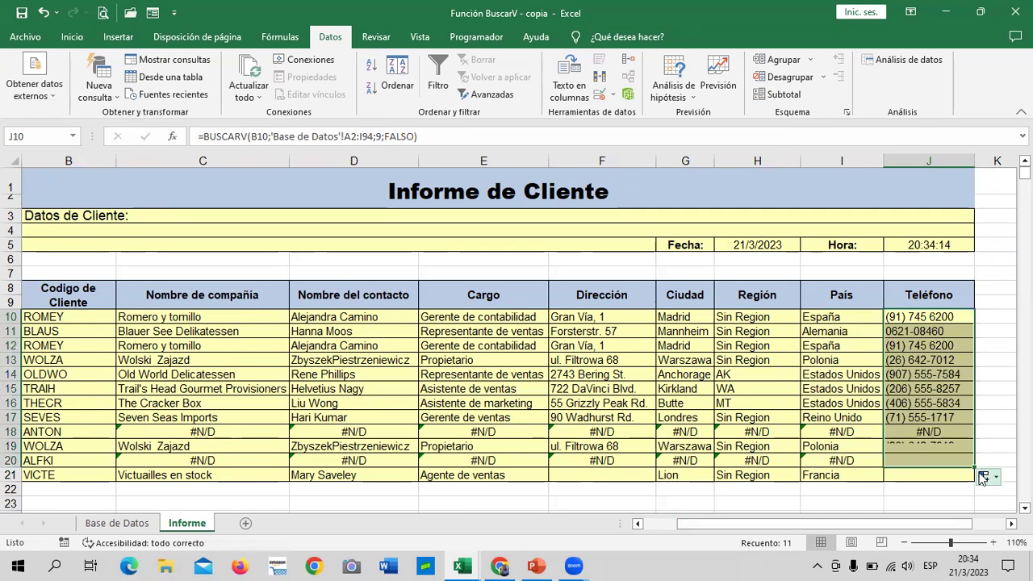
pyautogui.click(986, 459)
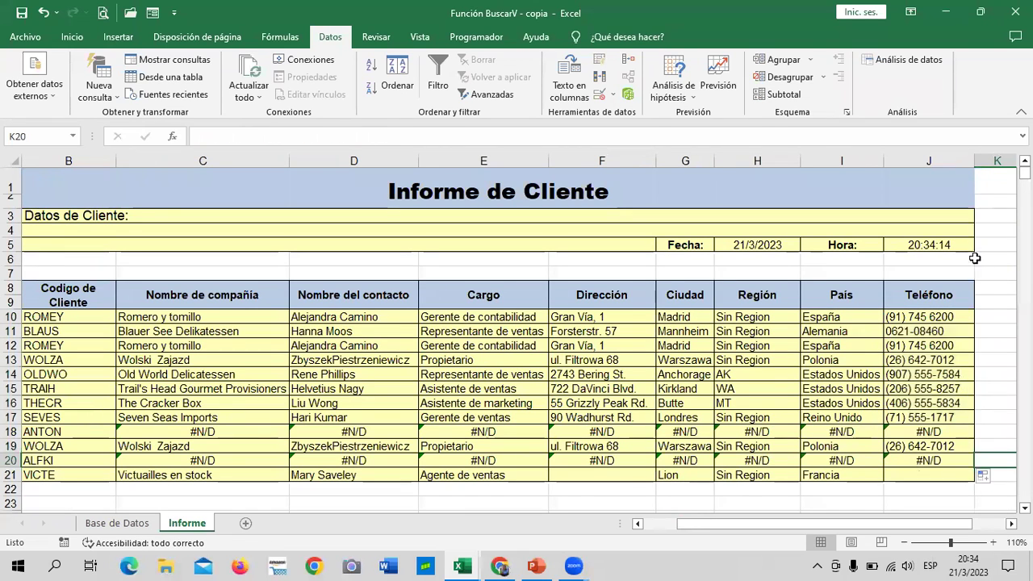
pyautogui.moveTo(975, 160); pyautogui.dragTo(980, 161)
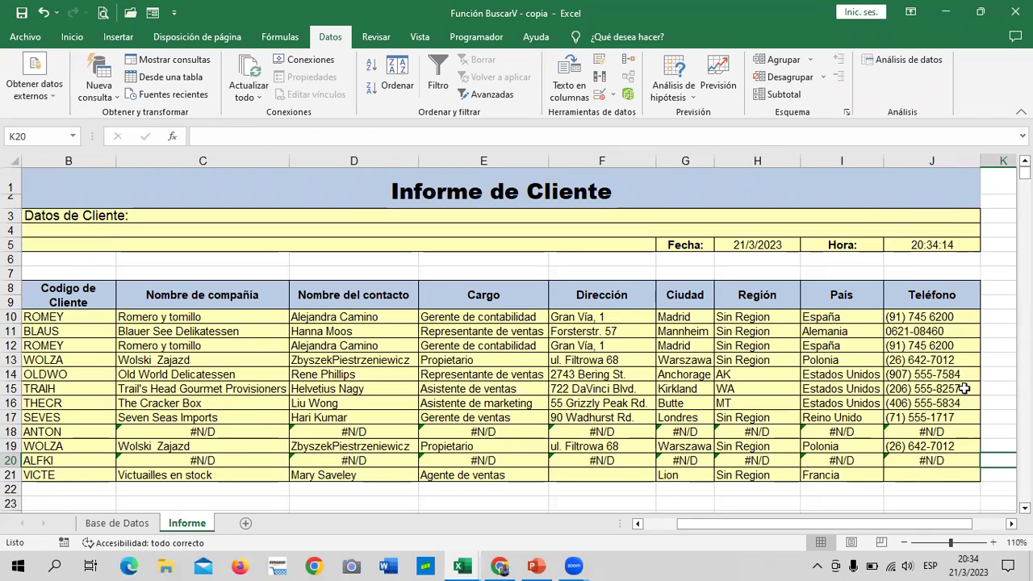
pyautogui.moveTo(876, 524); pyautogui.dragTo(772, 523)
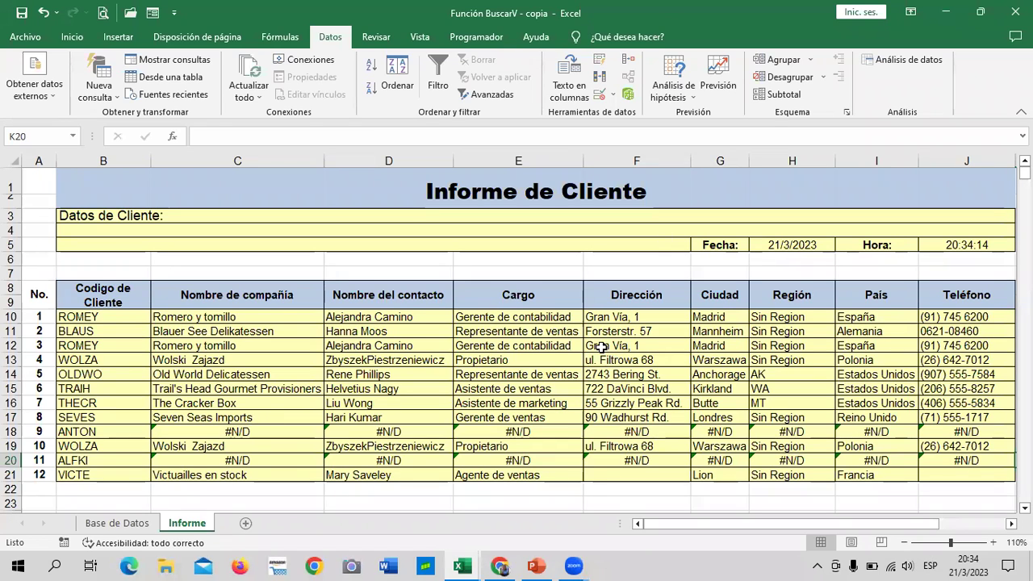
pyautogui.click(95, 319)
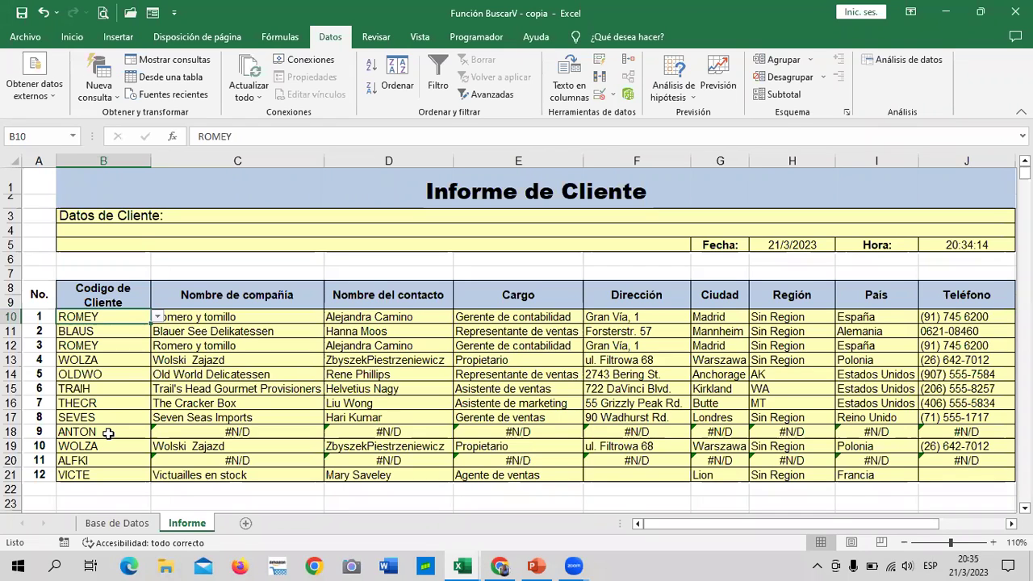
pyautogui.click(238, 434)
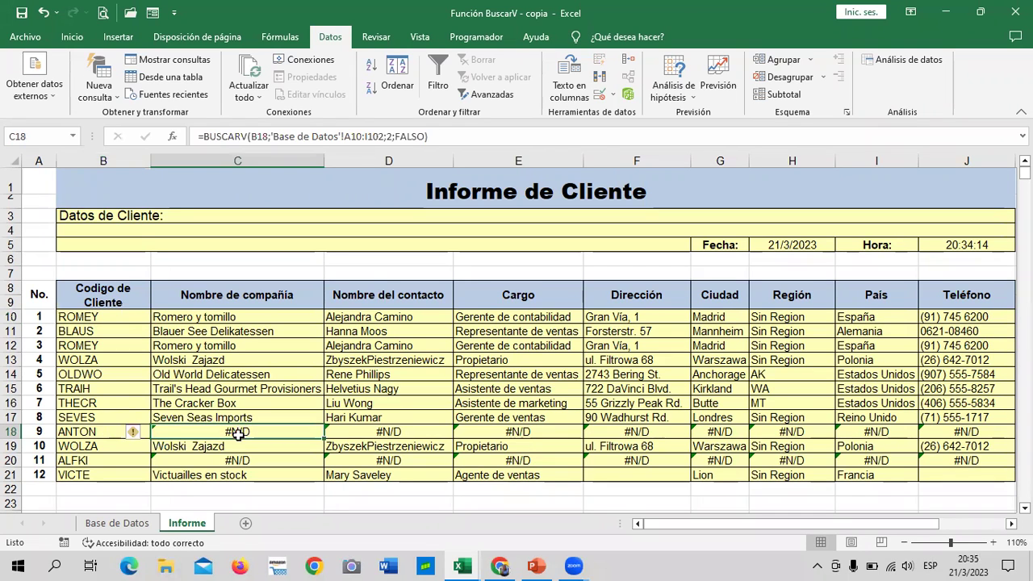
pyautogui.click(129, 418)
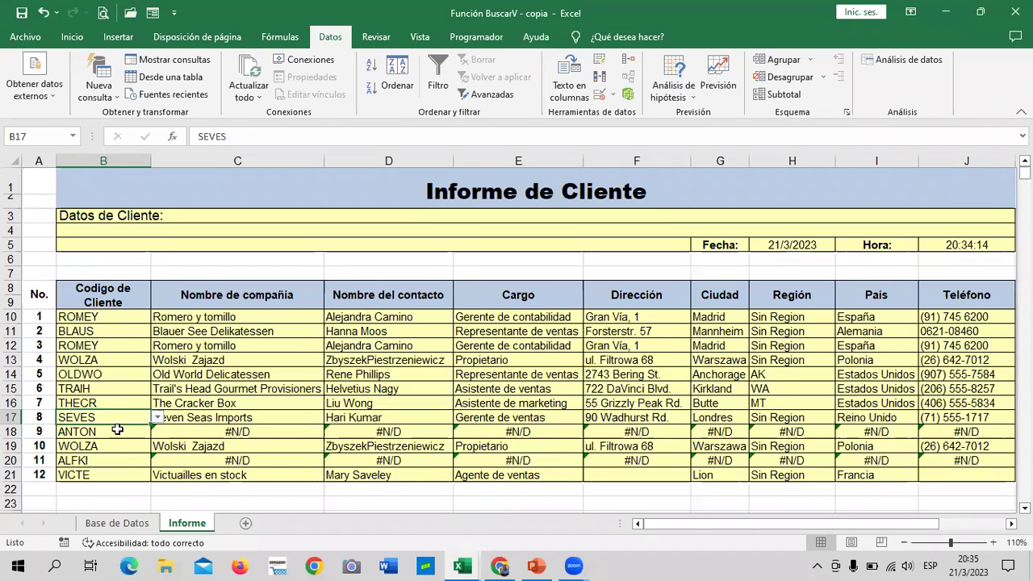
pyautogui.click(116, 431)
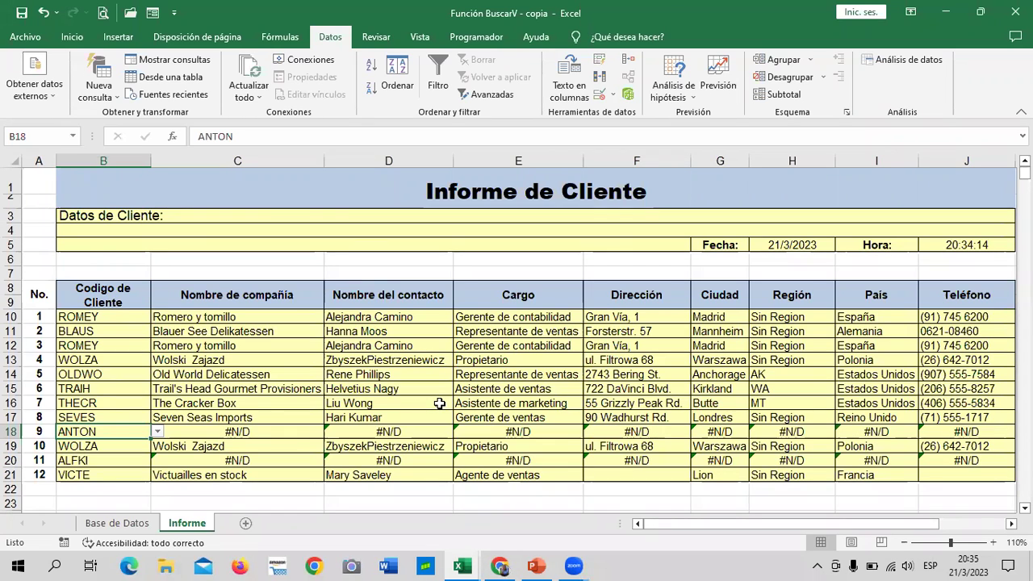
pyautogui.click(203, 434)
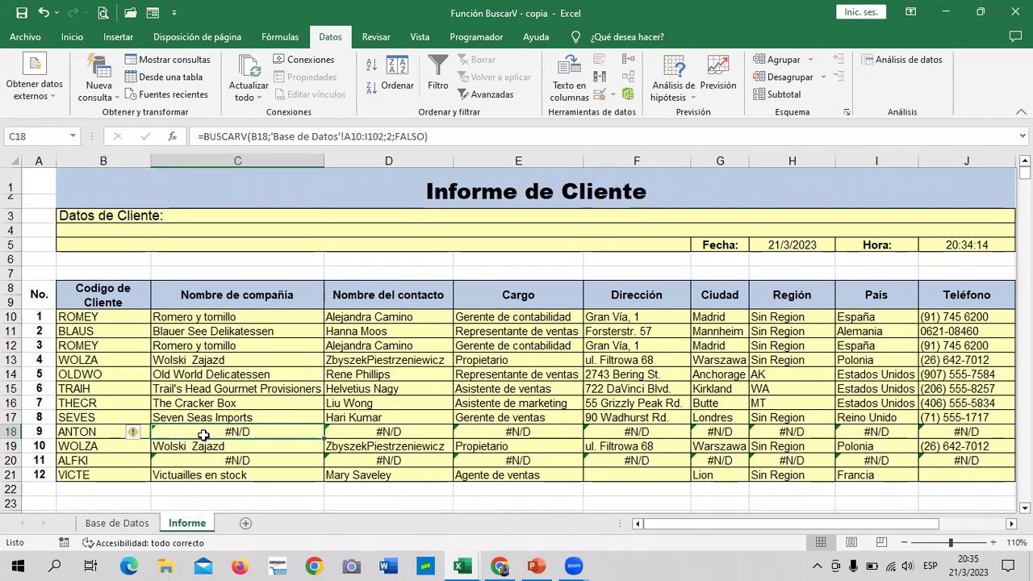
pyautogui.click(243, 461)
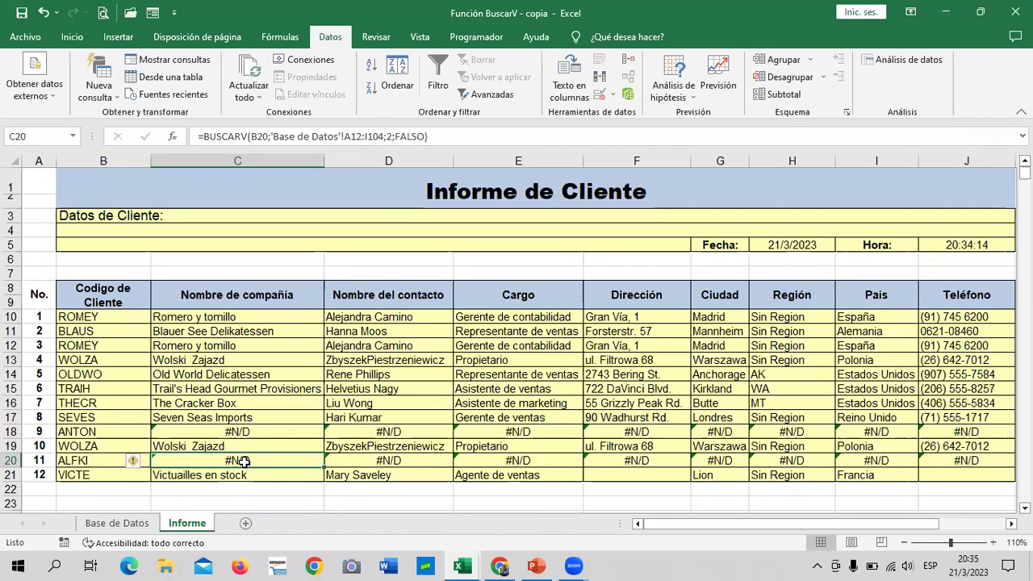
pyautogui.click(117, 522)
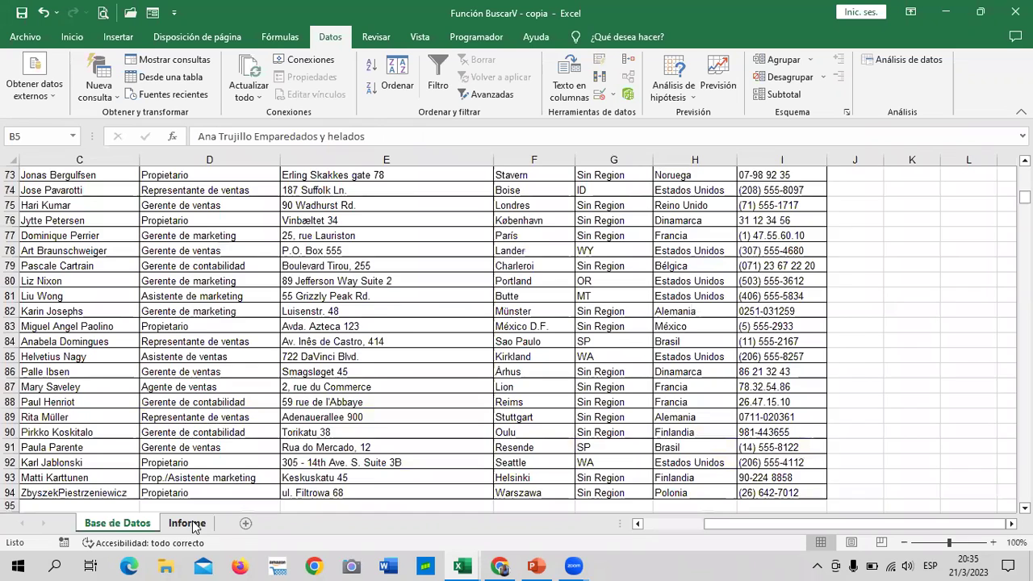
pyautogui.click(187, 523)
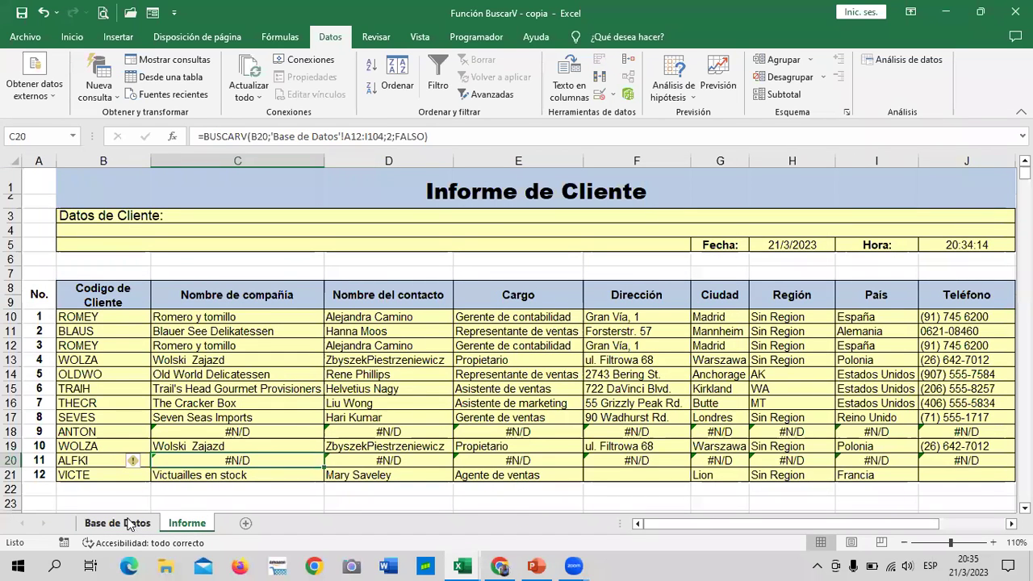
pyautogui.click(117, 523)
pyautogui.click(186, 524)
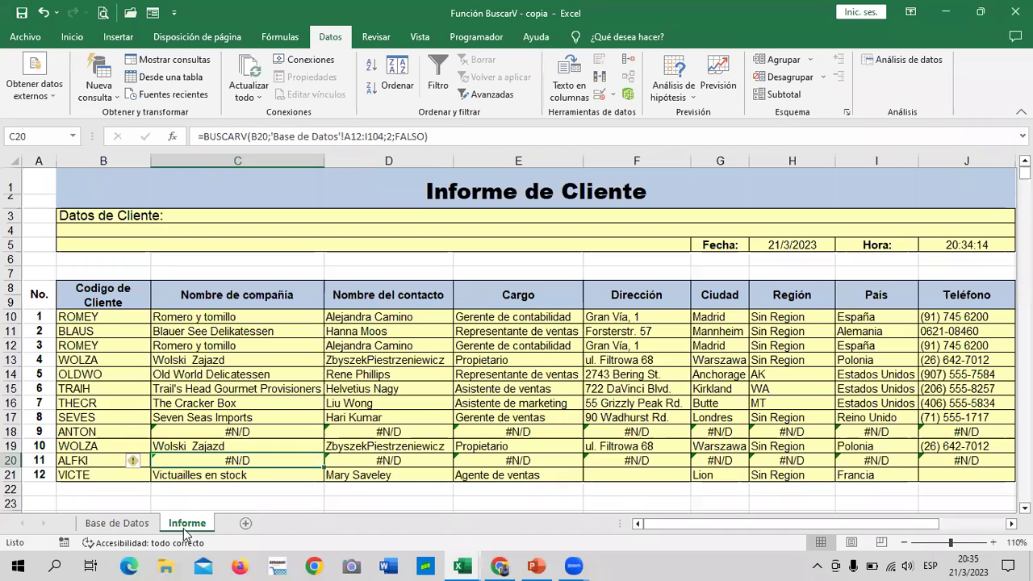
pyautogui.click(113, 432)
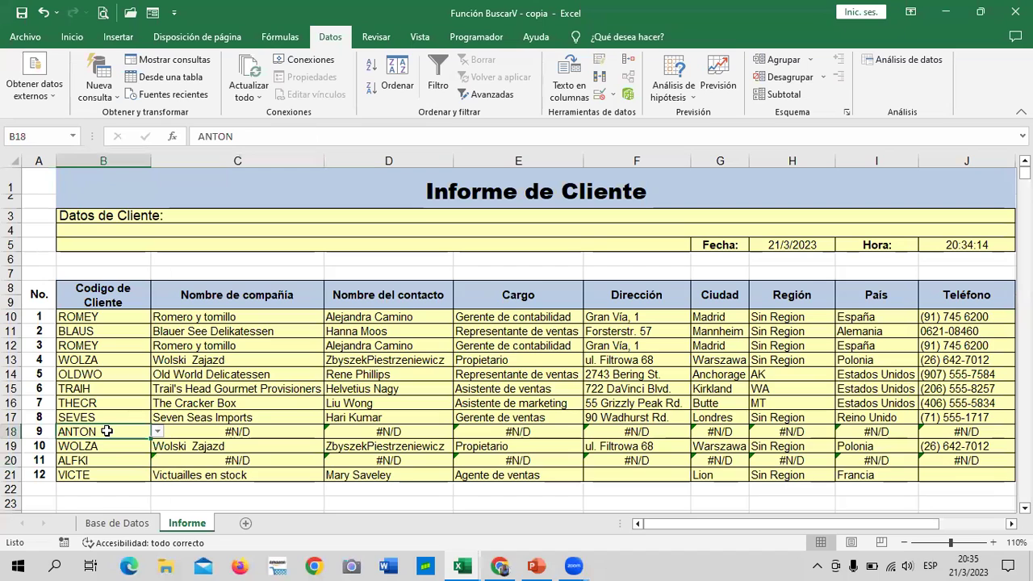
pyautogui.click(116, 415)
pyautogui.click(122, 462)
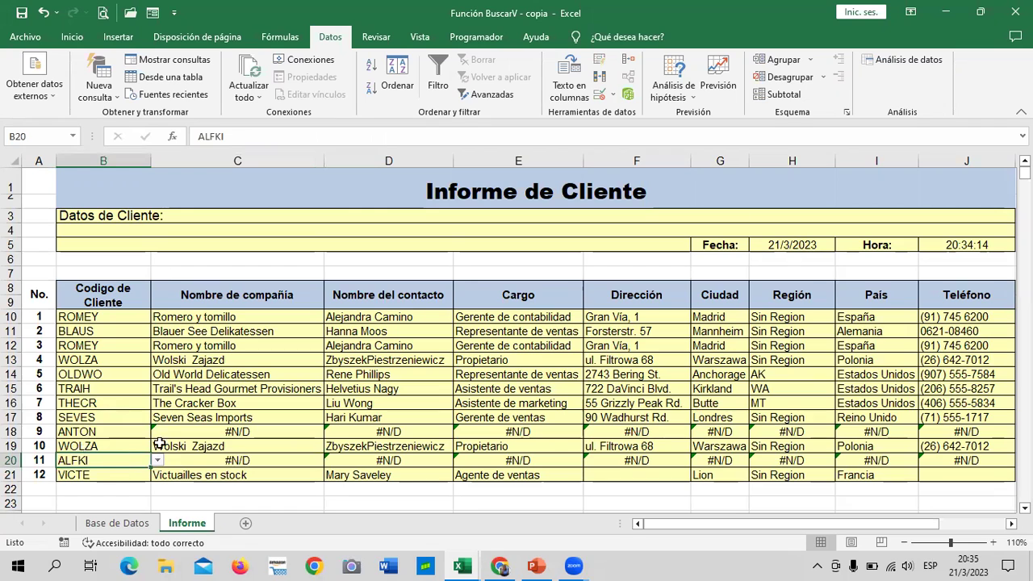
pyautogui.click(776, 387)
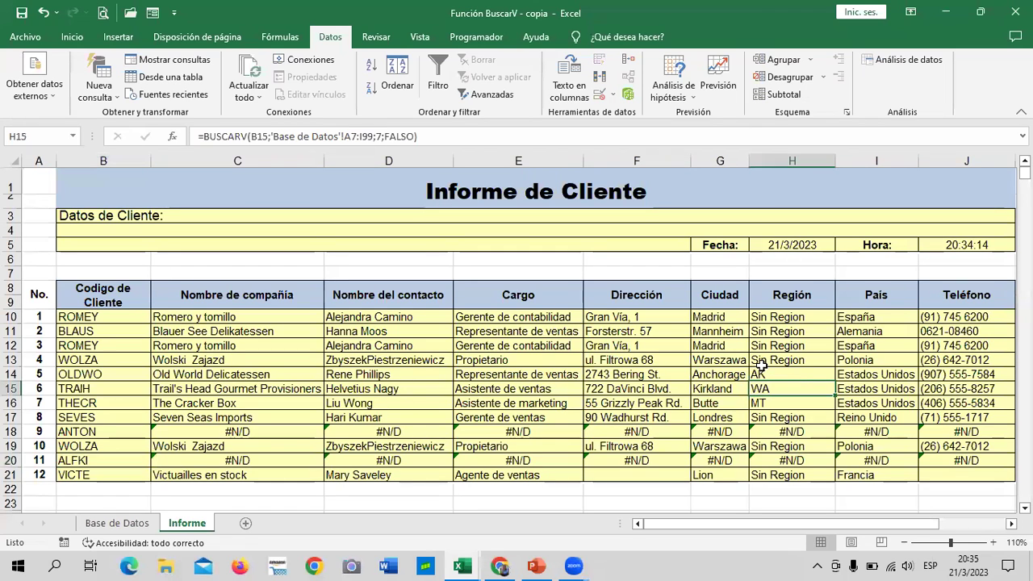
pyautogui.click(670, 318)
# Make C10's lookup range absolute as 'Base de Datos'!$A$2:$I$94, accepting Excel's correction
pyautogui.click(263, 320)
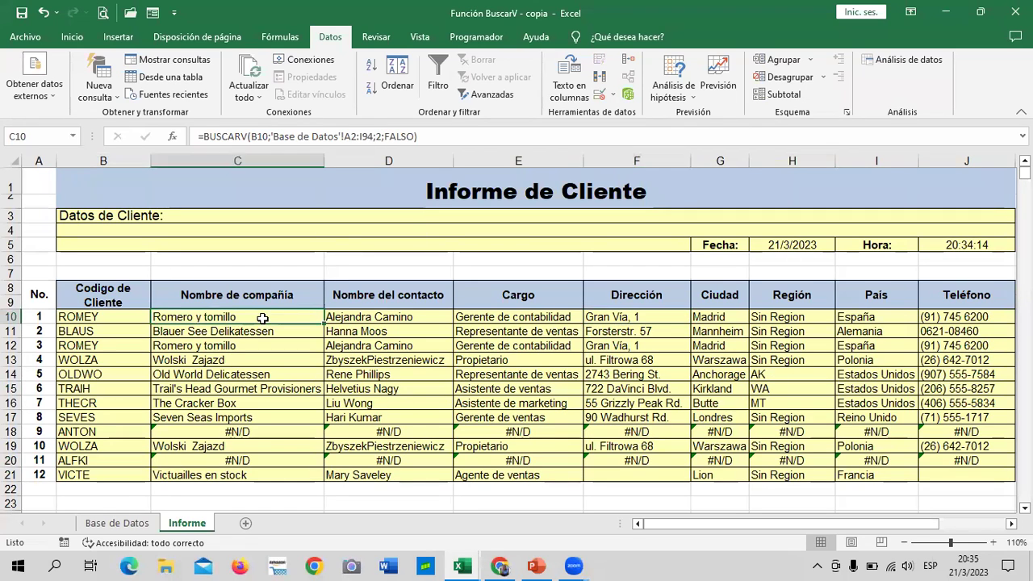
pyautogui.click(346, 136)
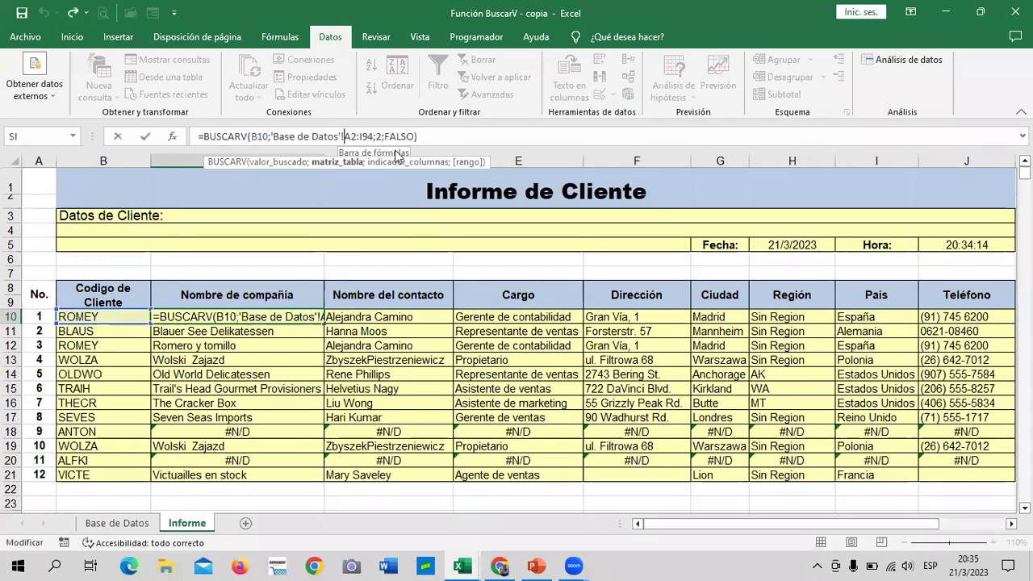
pyautogui.write('$')
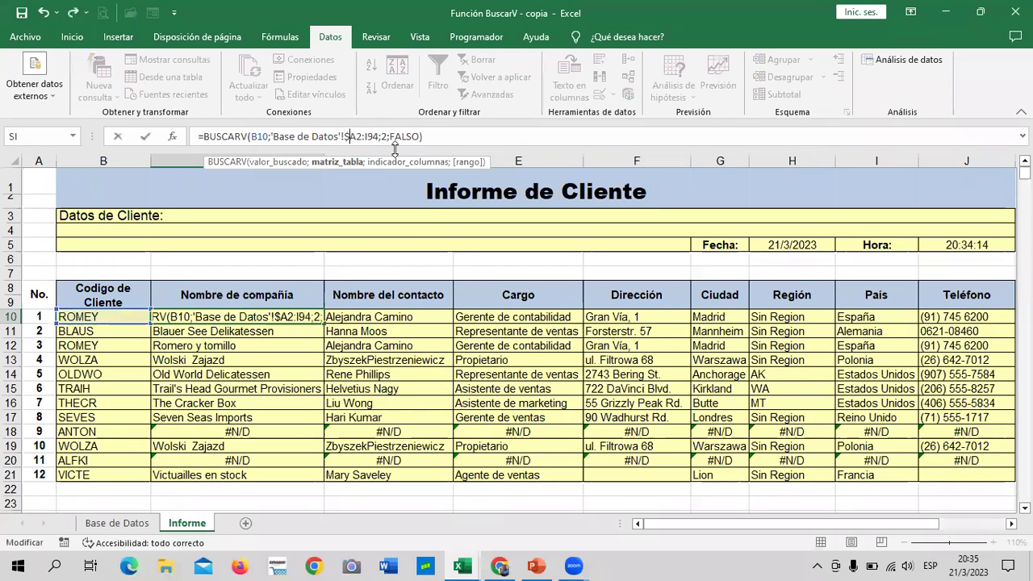
pyautogui.click(357, 136)
pyautogui.write('$A')
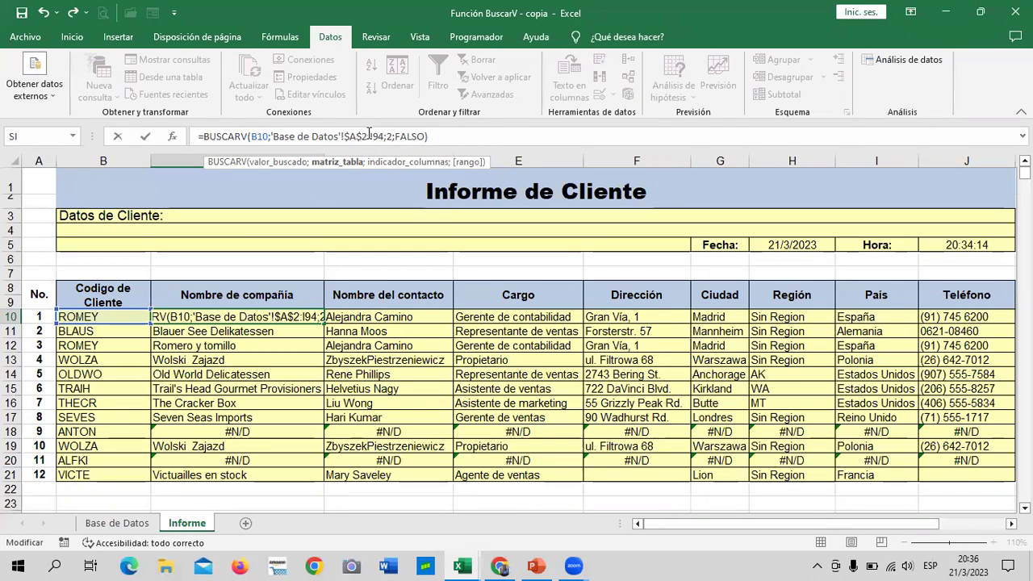
pyautogui.write('$')
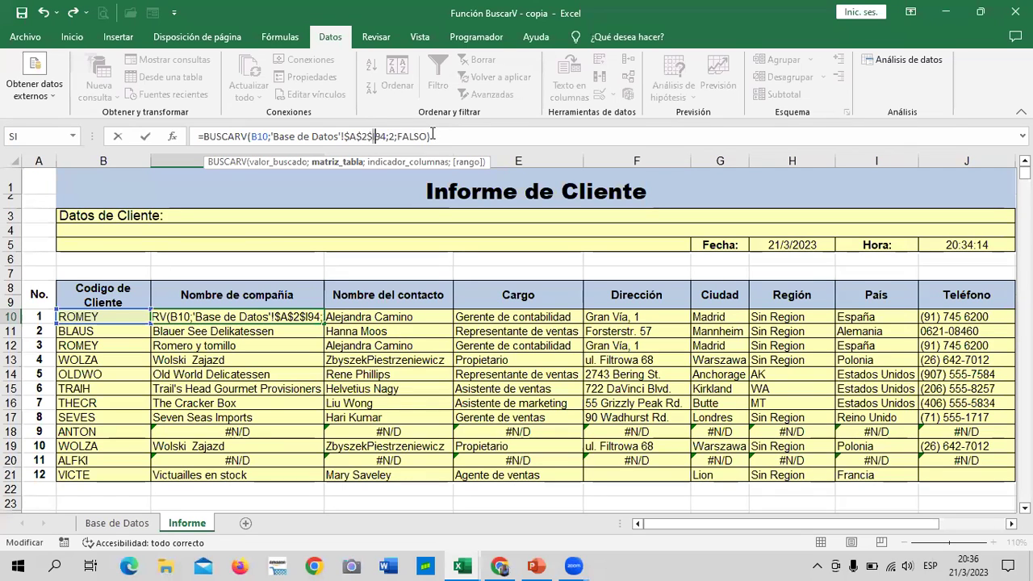
pyautogui.press('BackSpace')
pyautogui.write(':')
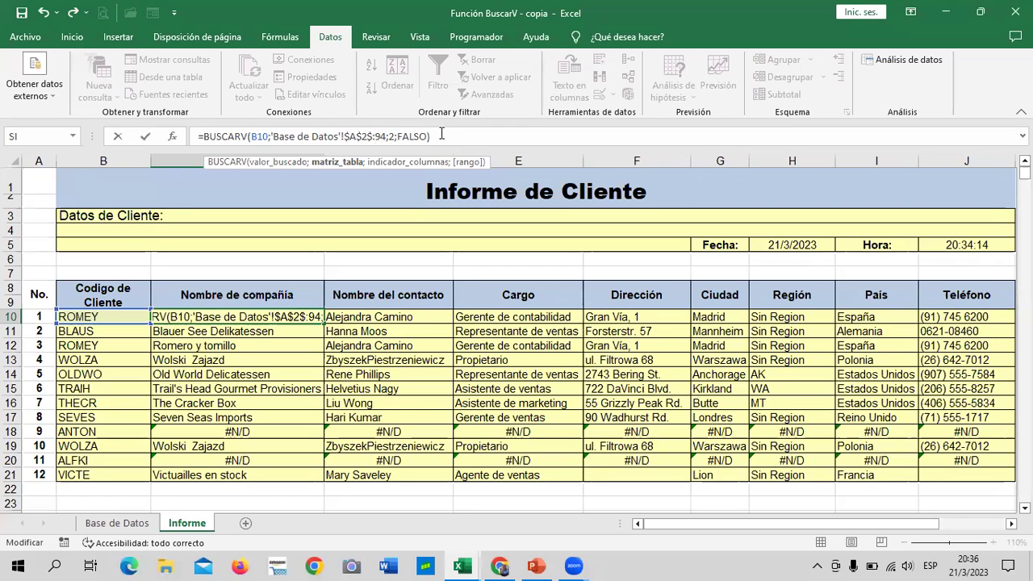
pyautogui.write('$')
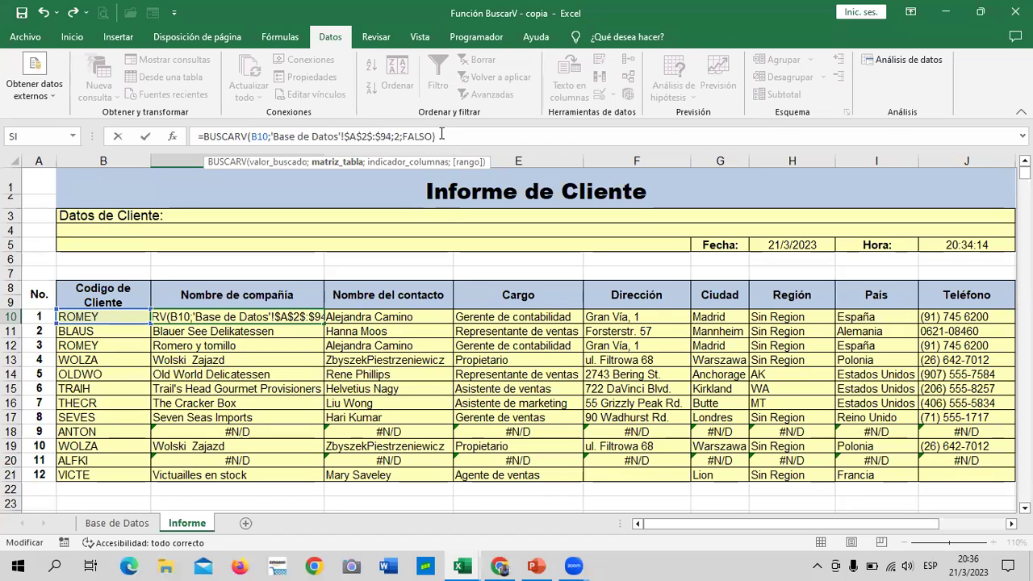
pyautogui.write('I')
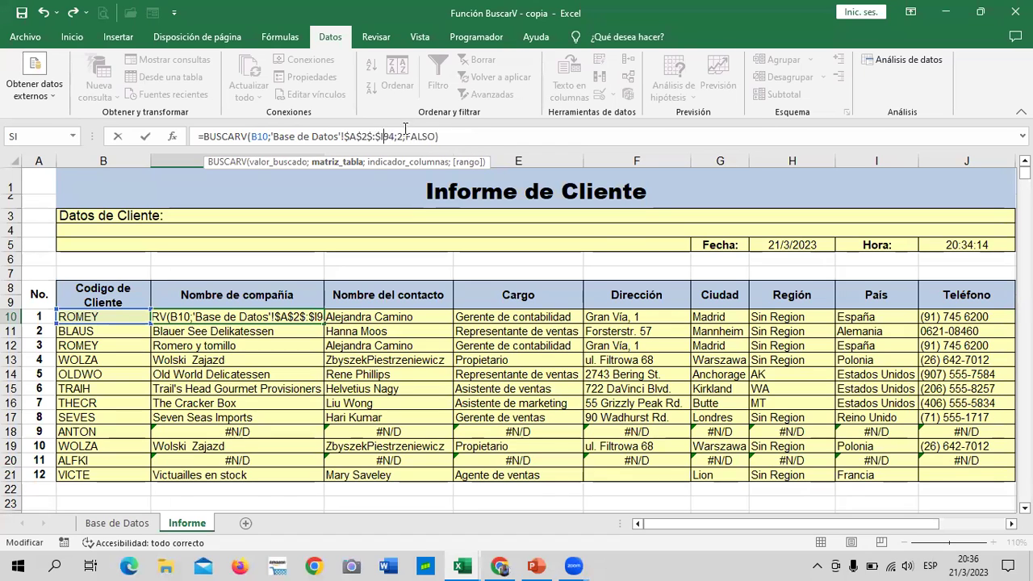
pyautogui.write('$')
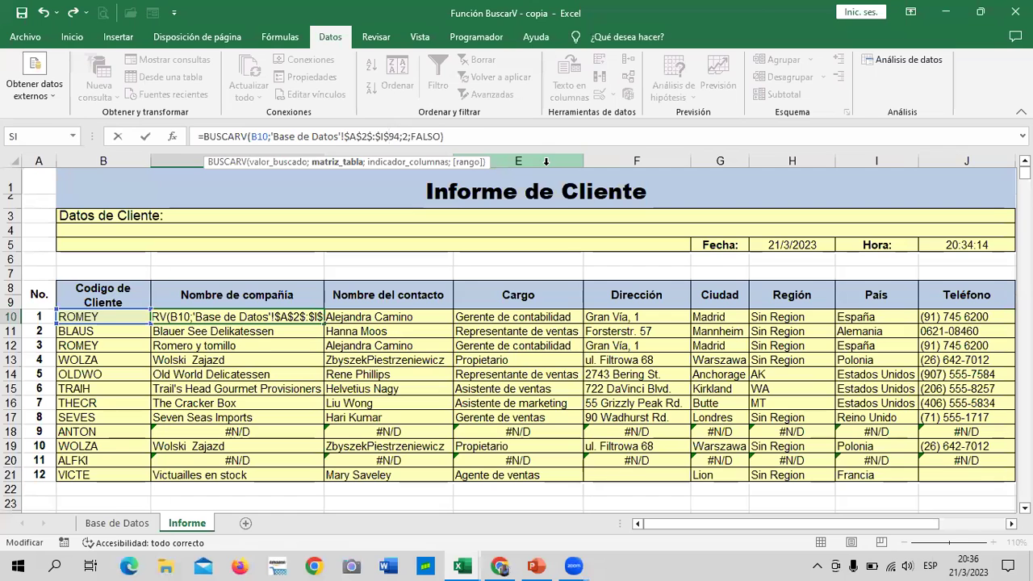
pyautogui.press('Return')
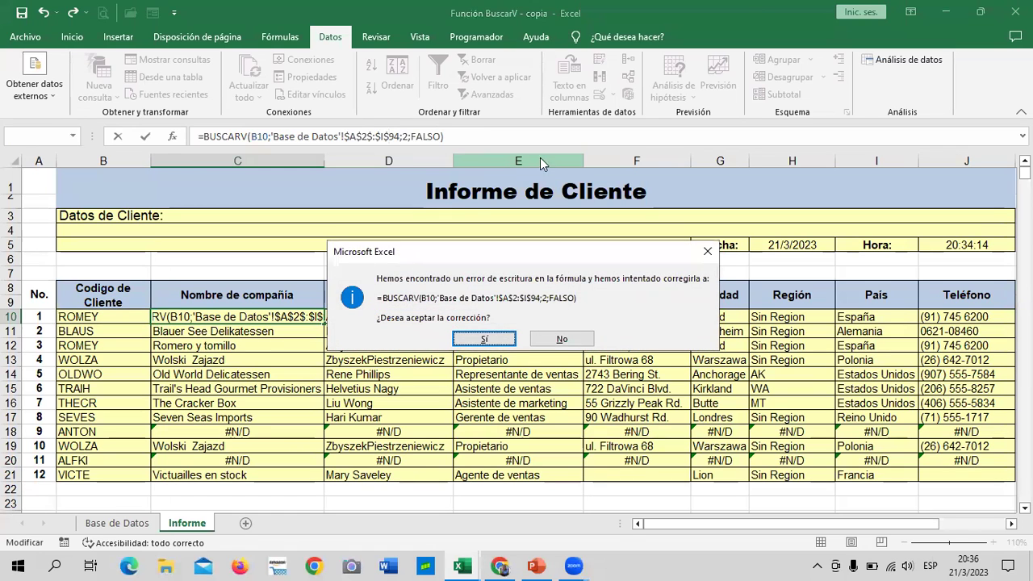
pyautogui.click(482, 341)
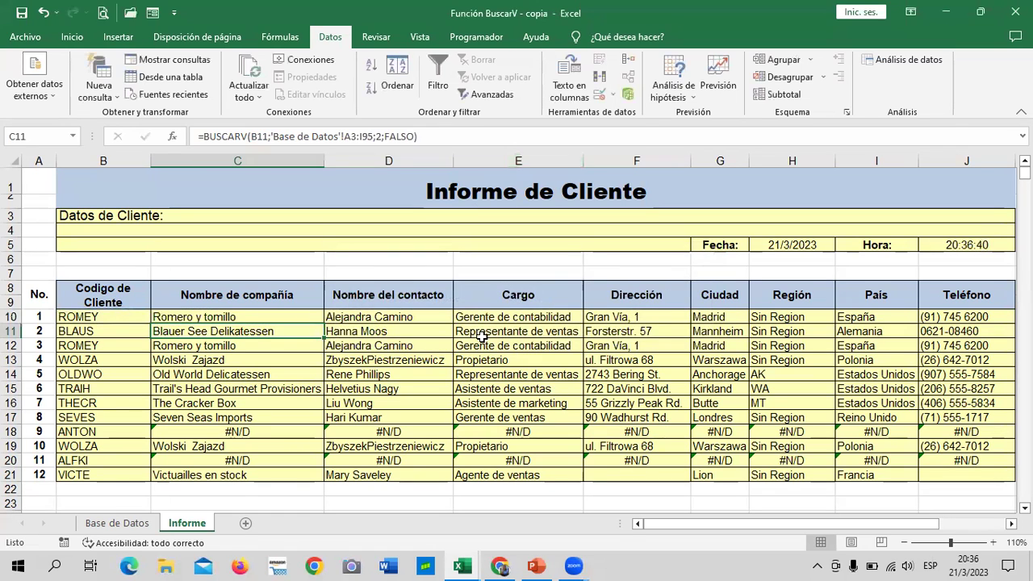
# Fill the corrected company-name formula from C10 down to C21
pyautogui.click(310, 316)
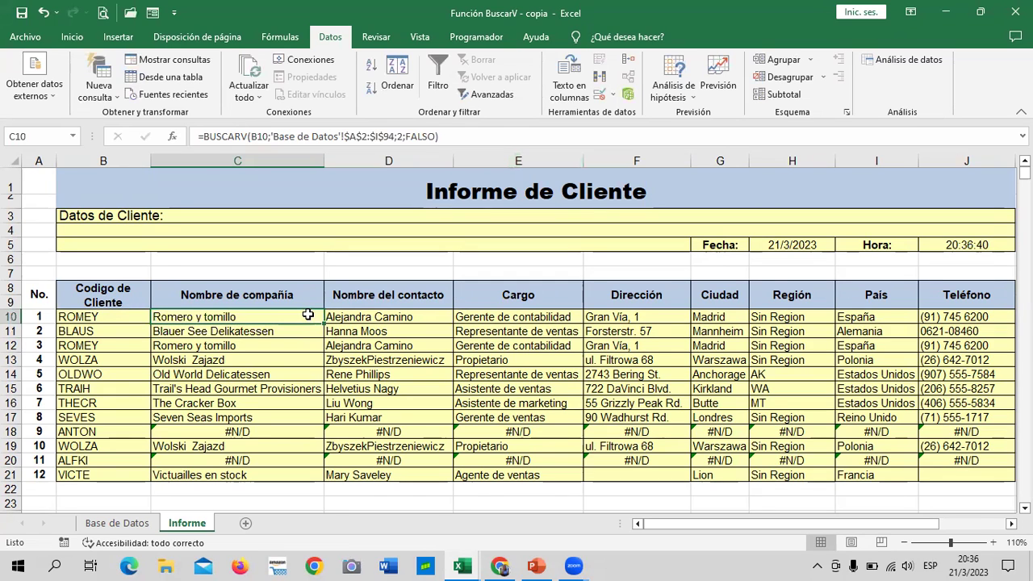
pyautogui.moveTo(322, 325); pyautogui.dragTo(324, 481)
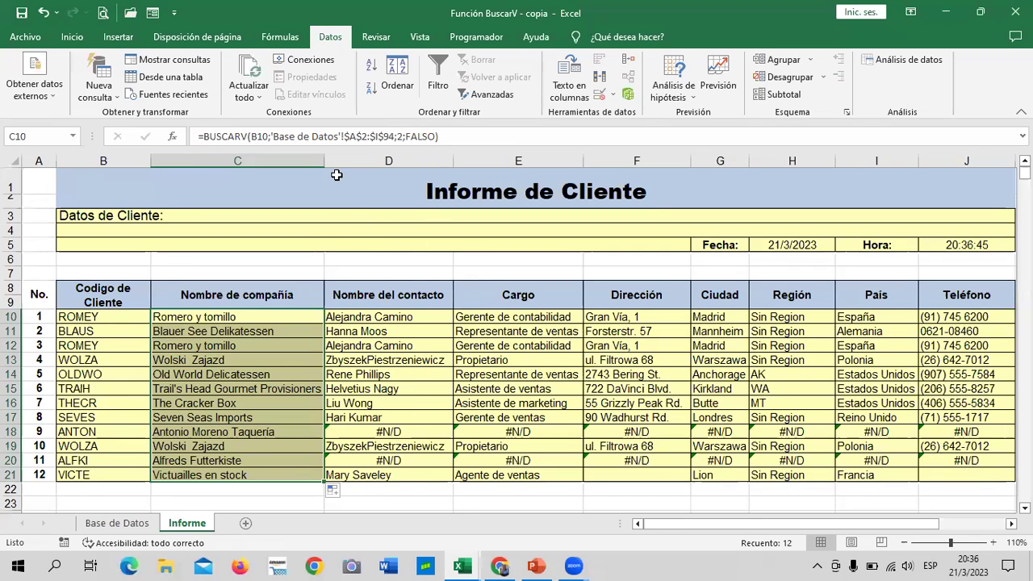
pyautogui.click(427, 319)
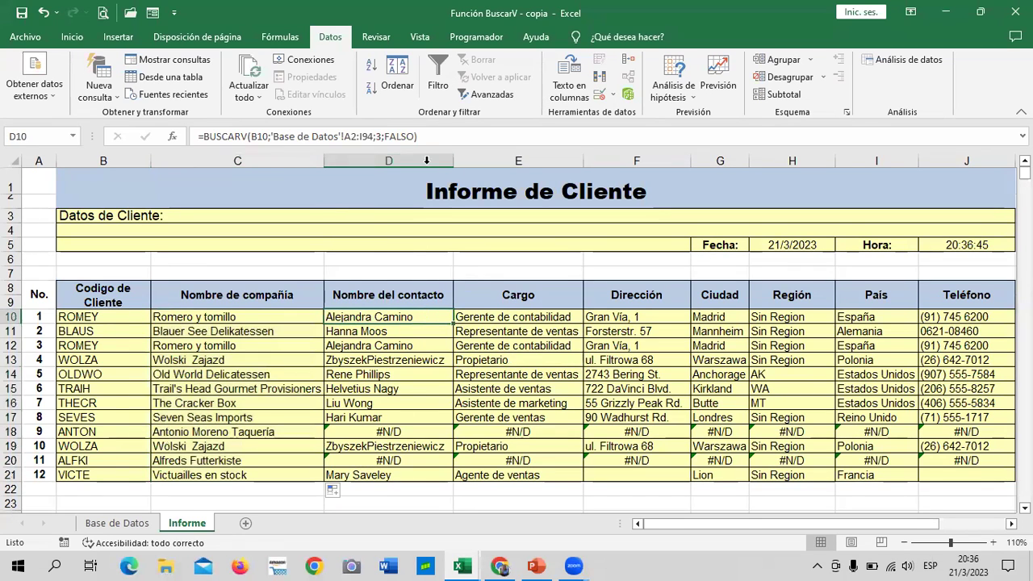
# Change D10's contact lookup range to 'Base de Datos'!$A$2:$I$94, fixing the missing colon
pyautogui.click(344, 139)
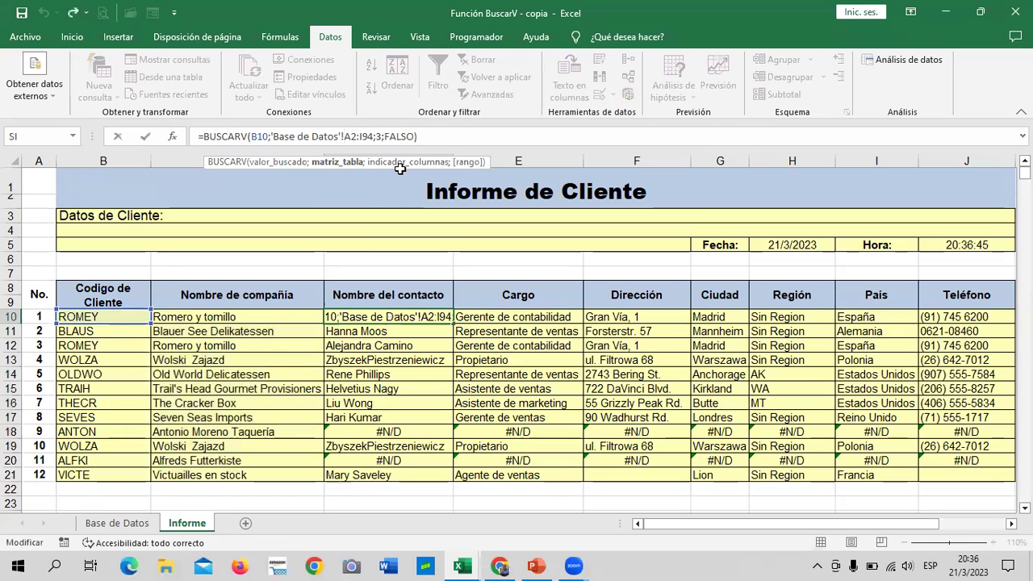
pyautogui.write('$')
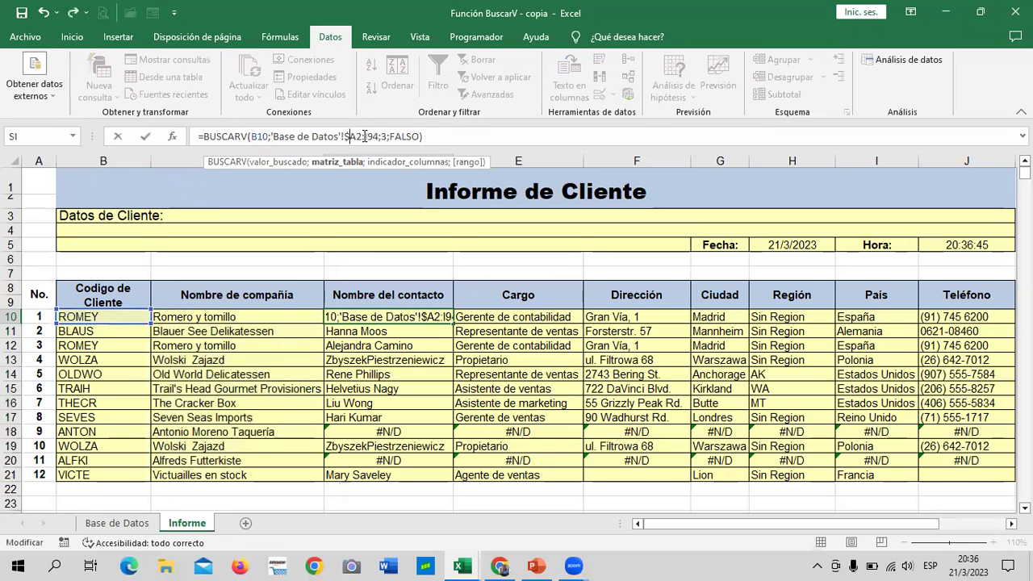
pyautogui.press('Right')
pyautogui.write('$')
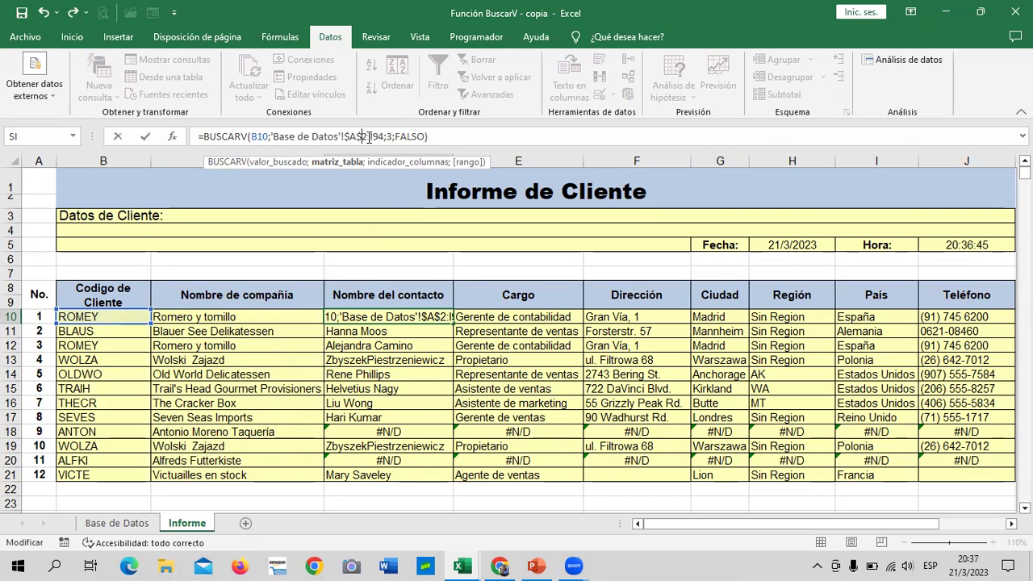
pyautogui.press('BackSpace')
pyautogui.write('$')
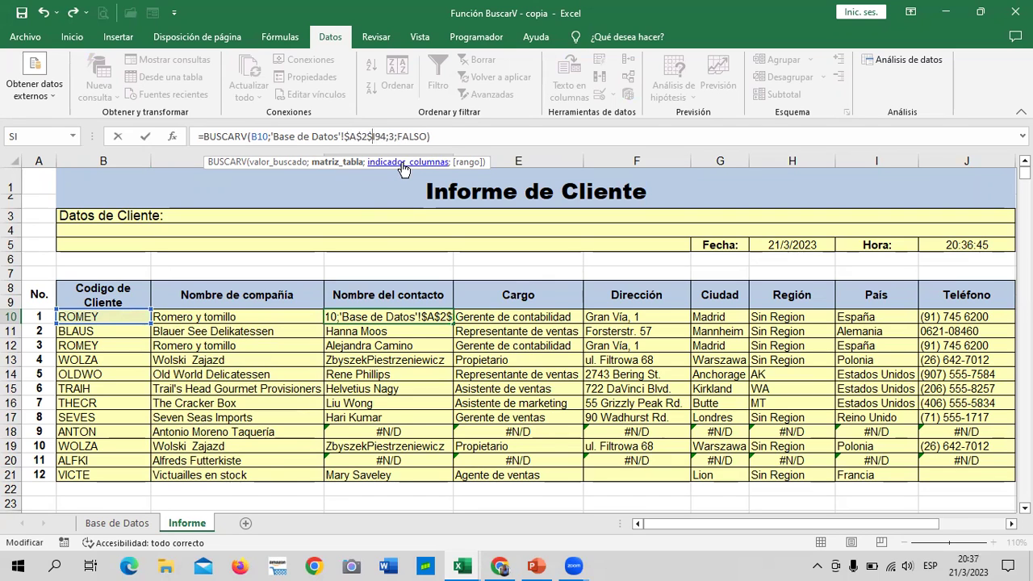
pyautogui.click(376, 137)
pyautogui.write('$')
pyautogui.press('Return')
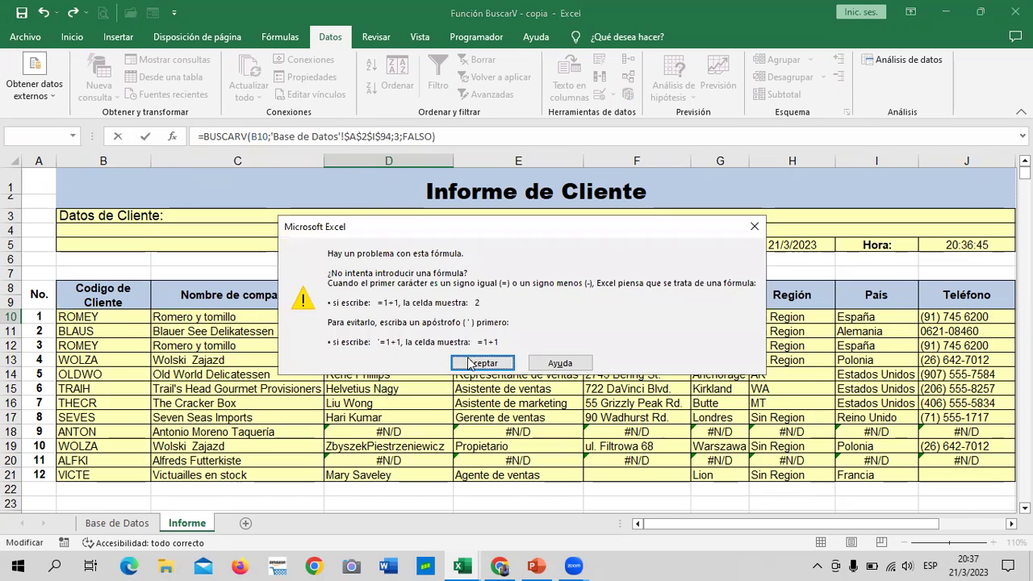
pyautogui.click(477, 363)
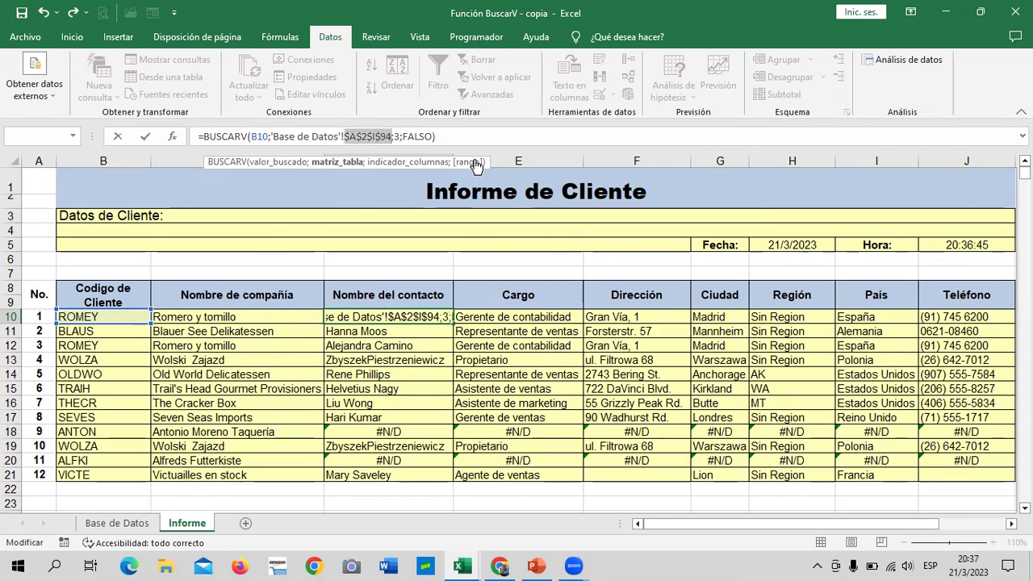
pyautogui.click(372, 136)
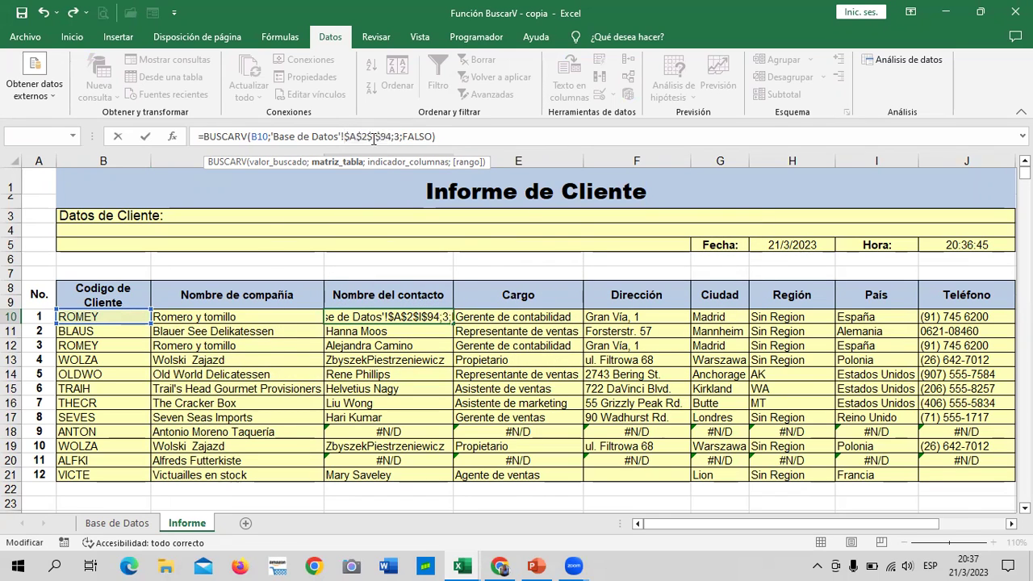
pyautogui.write(':')
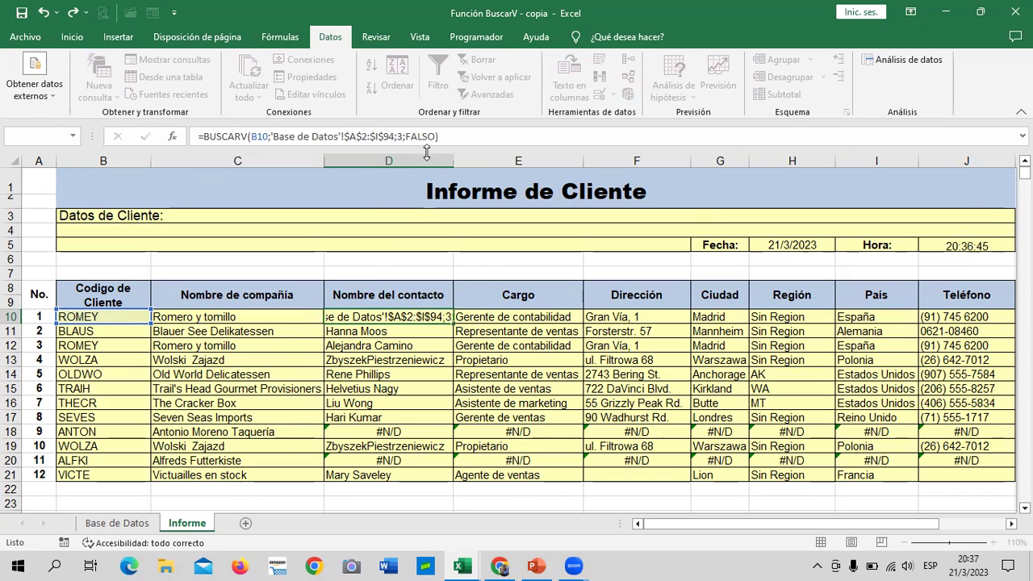
pyautogui.press('Return')
# Copy D10's contact-name formula down through D21
pyautogui.click(424, 316)
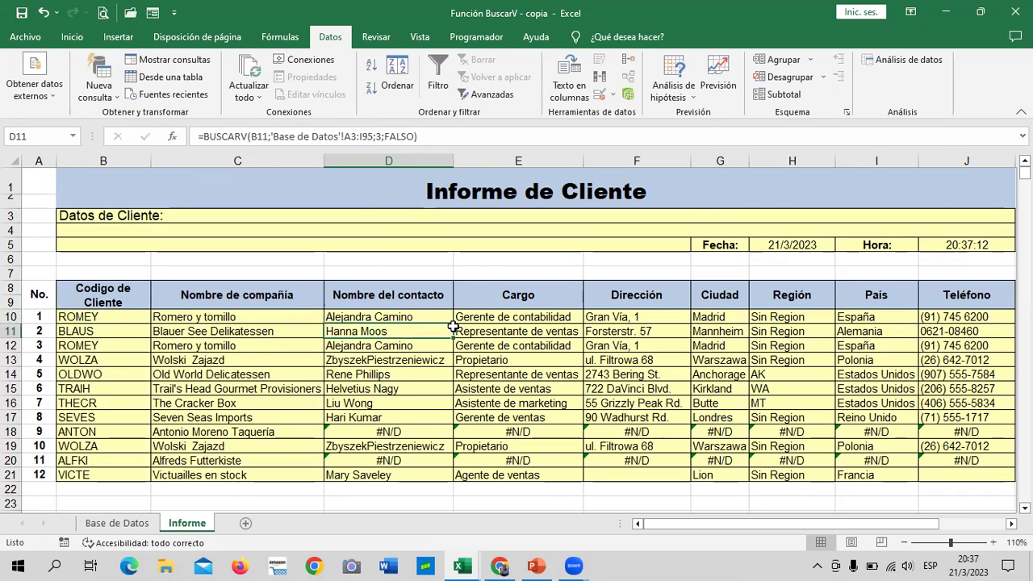
pyautogui.moveTo(453, 323); pyautogui.dragTo(454, 479)
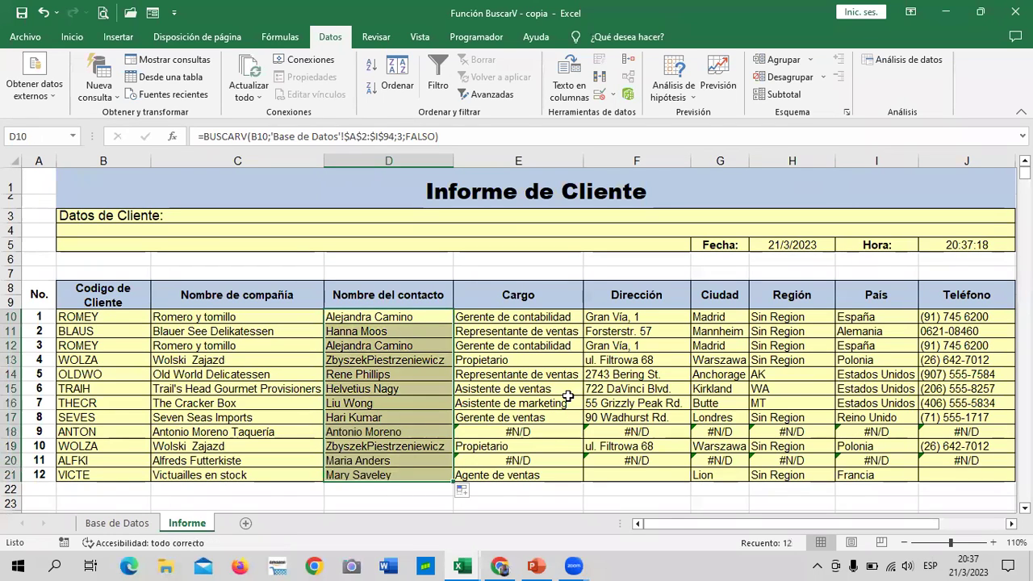
pyautogui.click(565, 319)
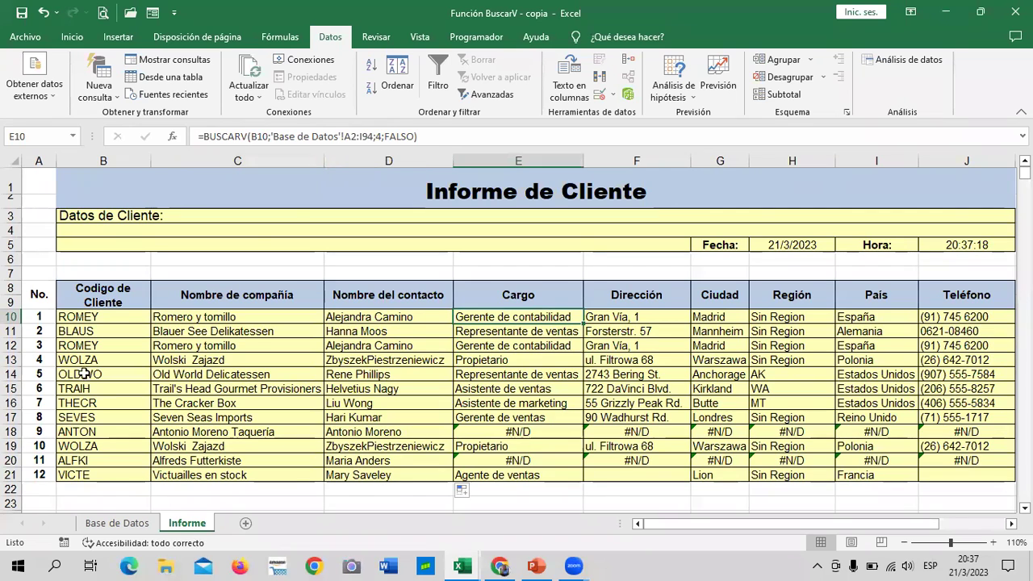
# Lock E10's job-title lookup range to $A$2:$I$94 and fill it down to E21
pyautogui.click(345, 136)
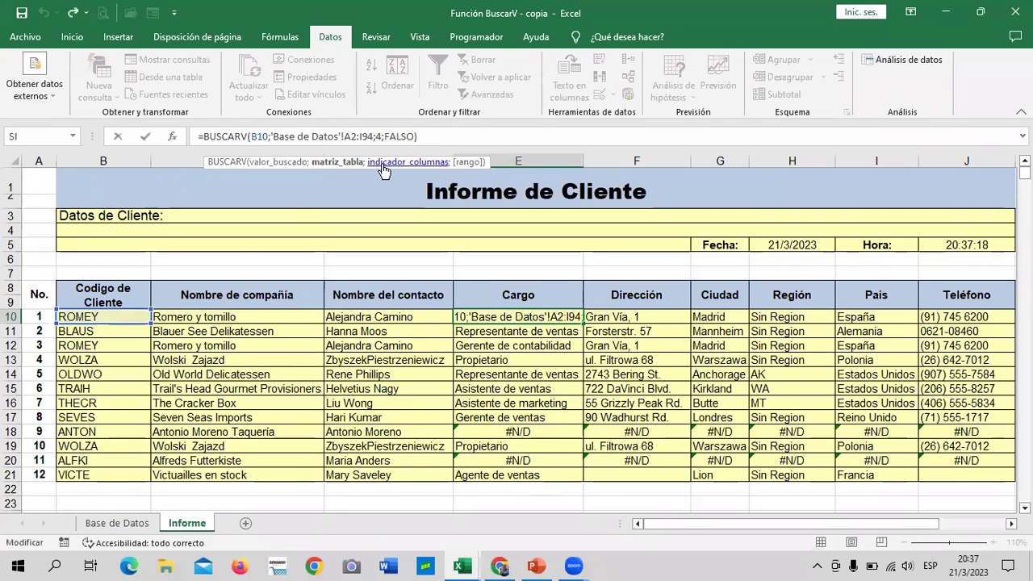
pyautogui.write('$')
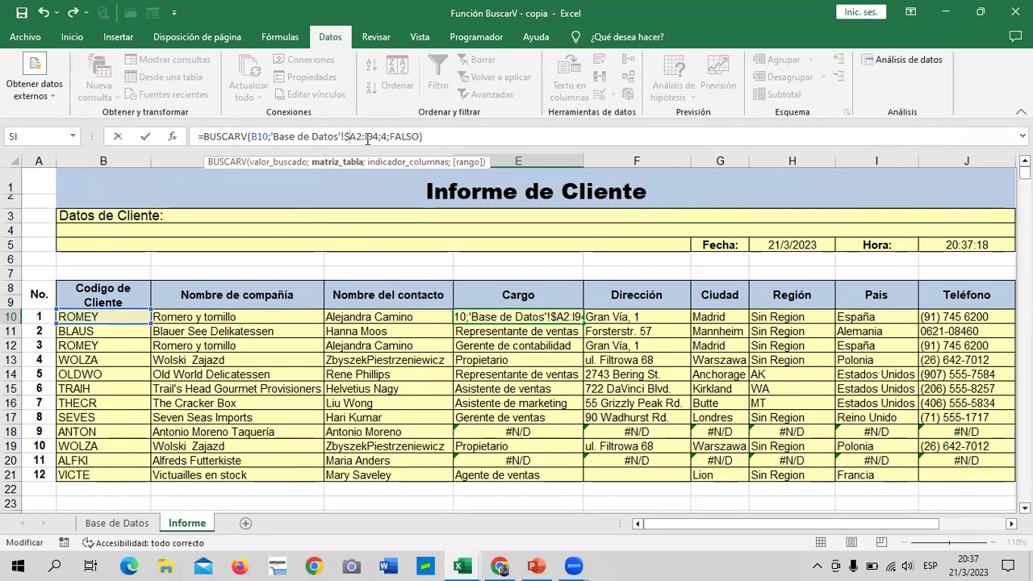
pyautogui.press('Right')
pyautogui.write('$A')
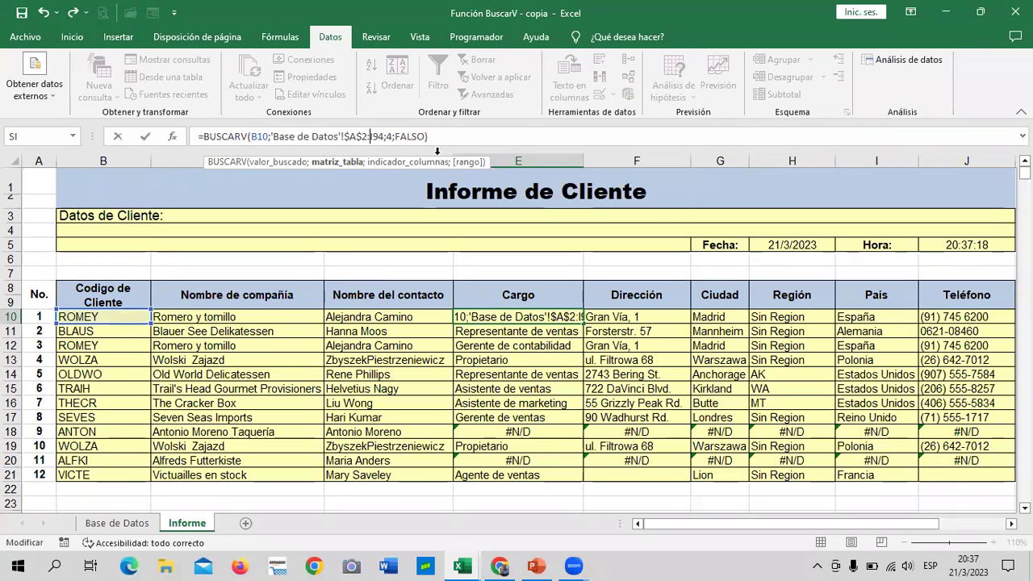
pyautogui.write('$2:')
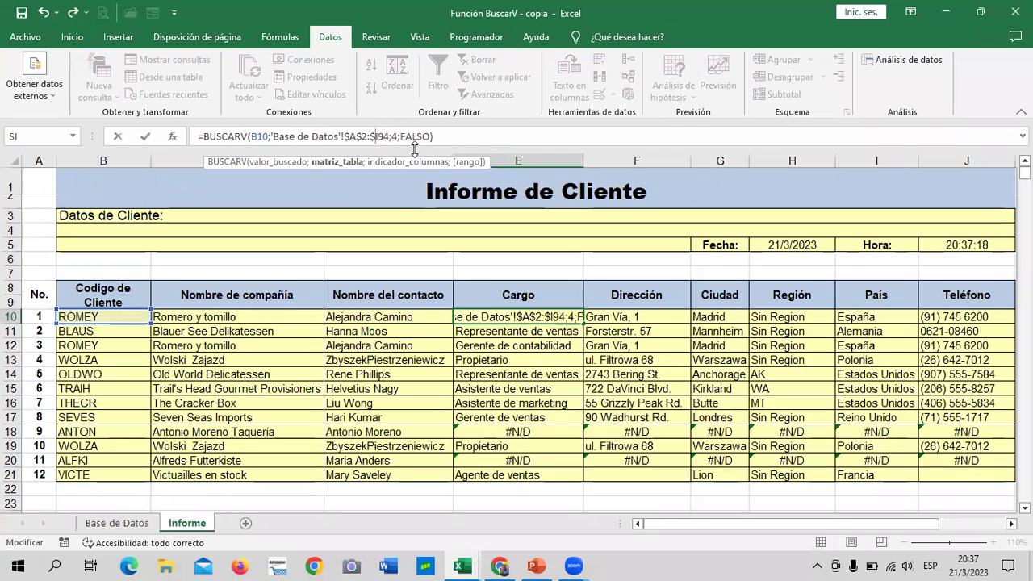
pyautogui.write('$')
pyautogui.hotkey('ctrl', 'Return')
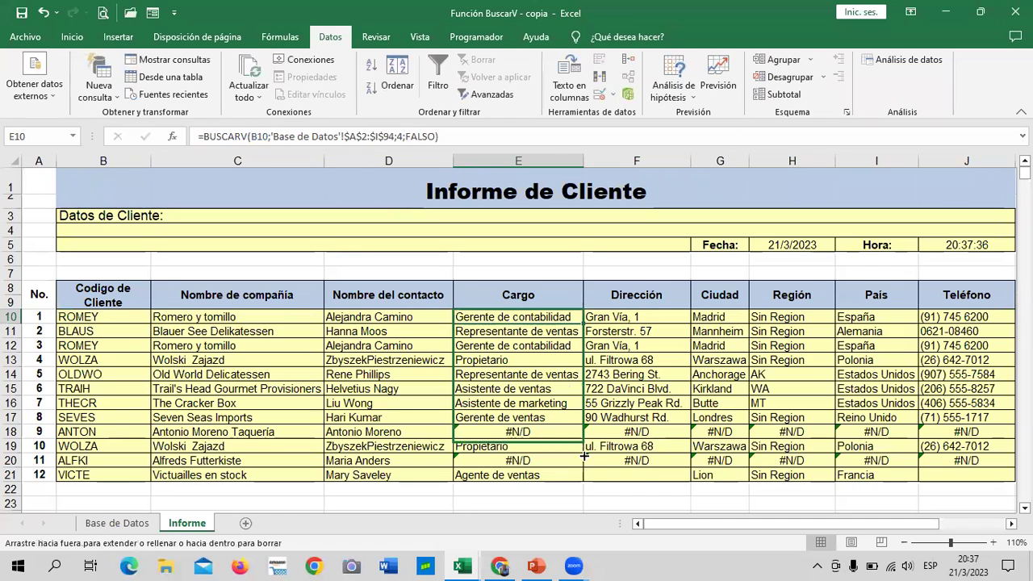
pyautogui.moveTo(584, 325); pyautogui.dragTo(594, 478)
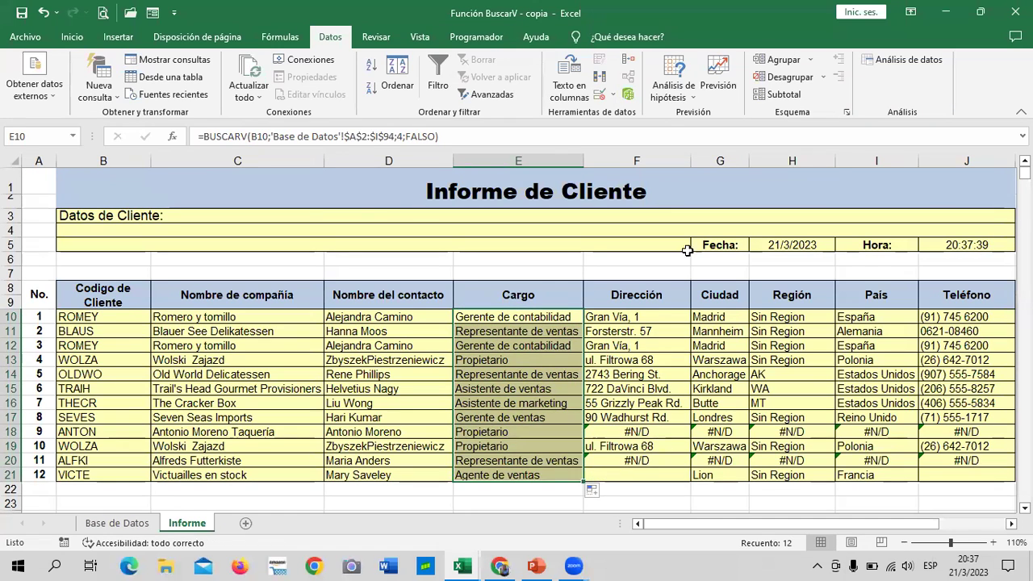
pyautogui.click(676, 318)
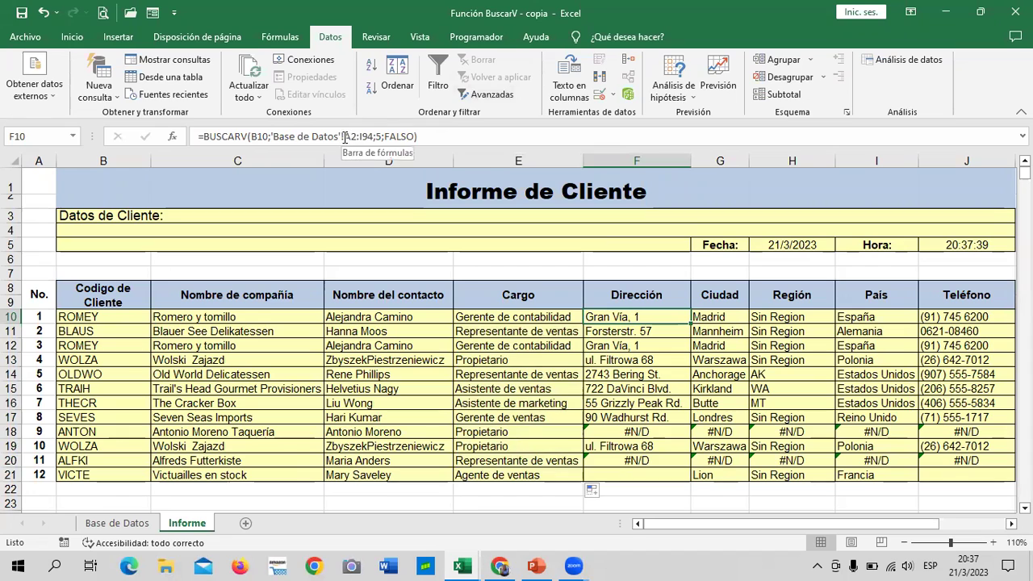
# Lock F10's Dirección lookup range to $A$2:$I$94 and copy it down to F21
pyautogui.click(351, 137)
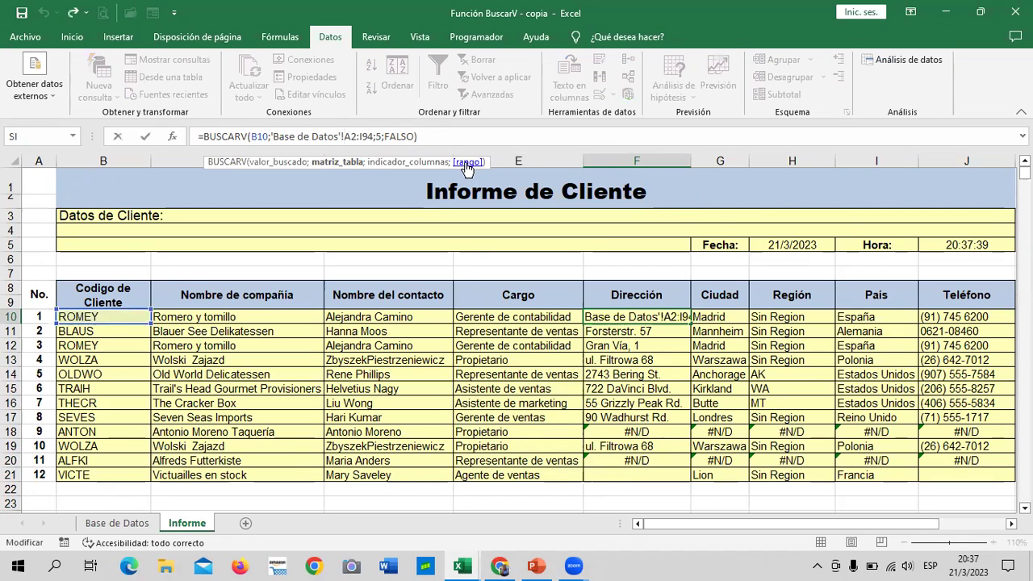
pyautogui.write('$')
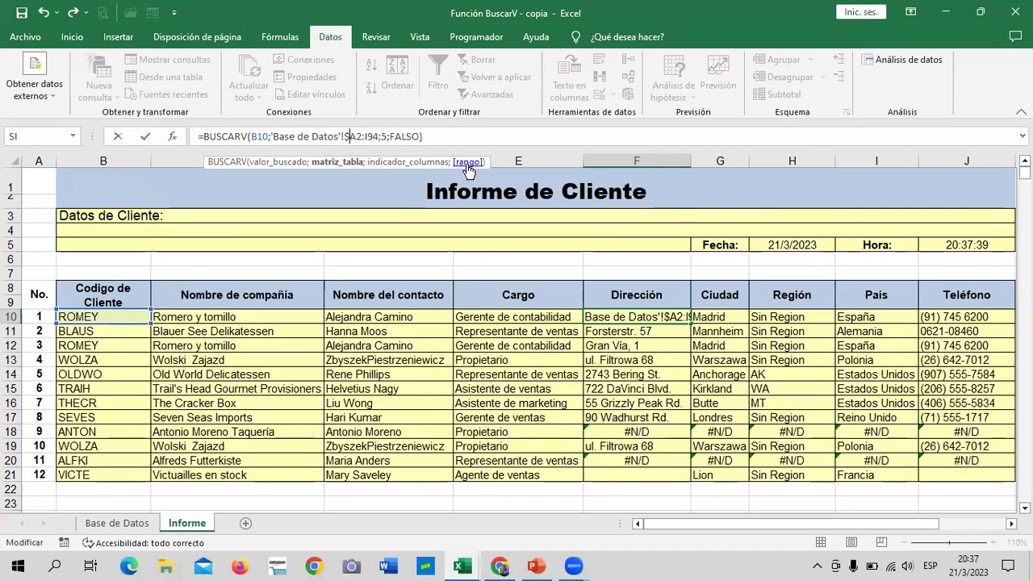
pyautogui.click(358, 136)
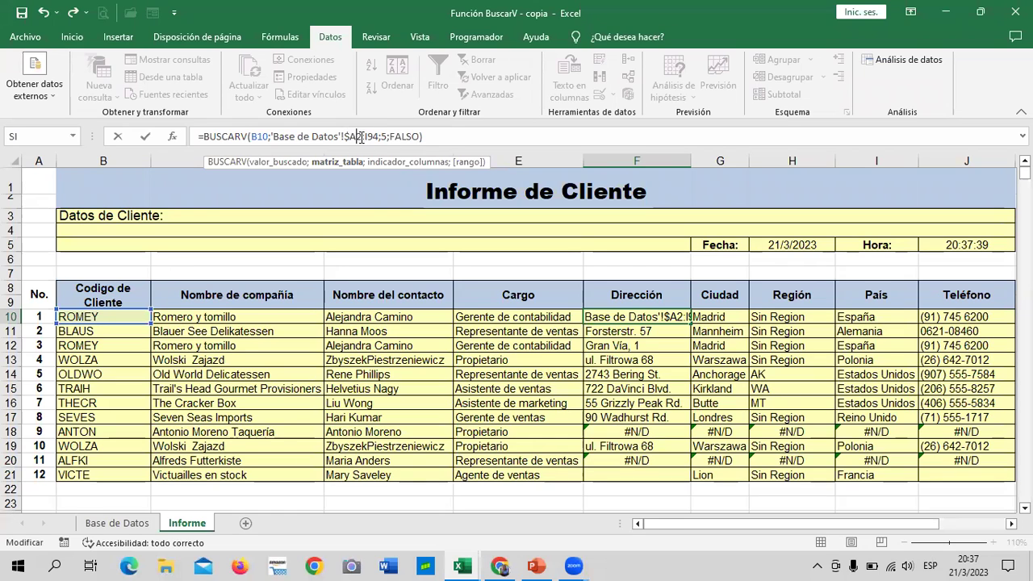
pyautogui.write('$')
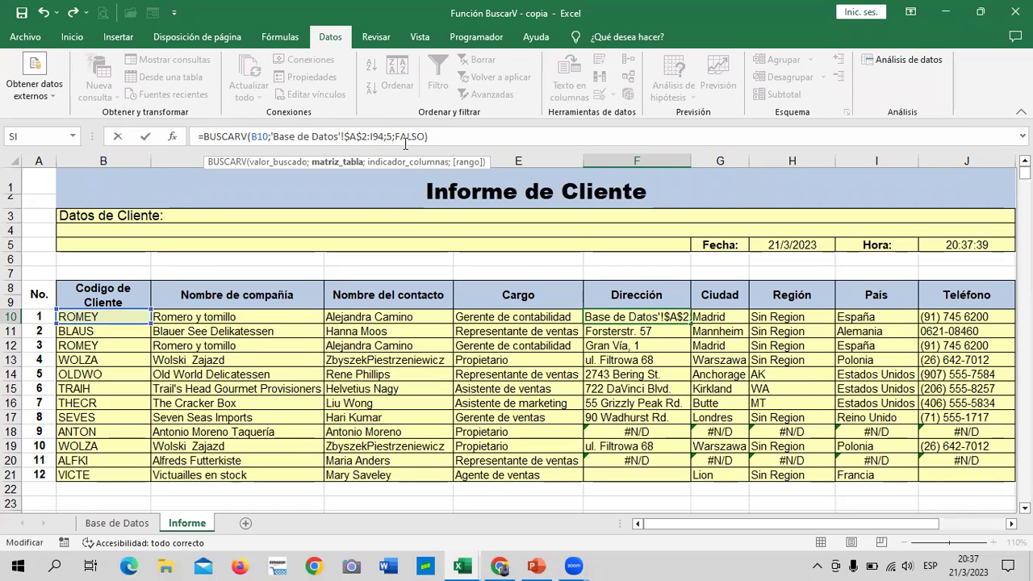
pyautogui.click(372, 136)
pyautogui.write('$A')
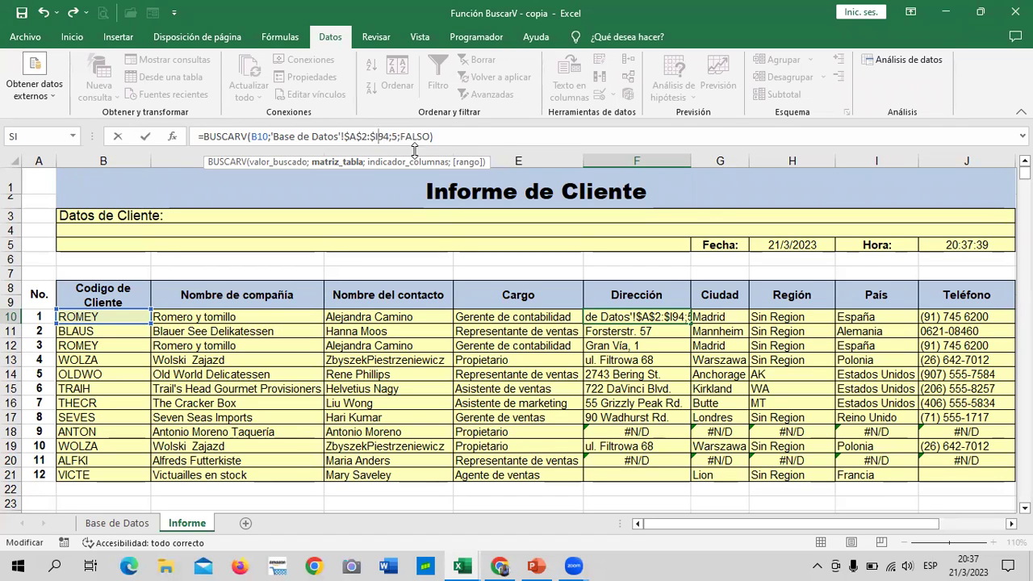
pyautogui.write('$')
pyautogui.press('Return')
pyautogui.click(646, 317)
pyautogui.moveTo(690, 324); pyautogui.dragTo(685, 477)
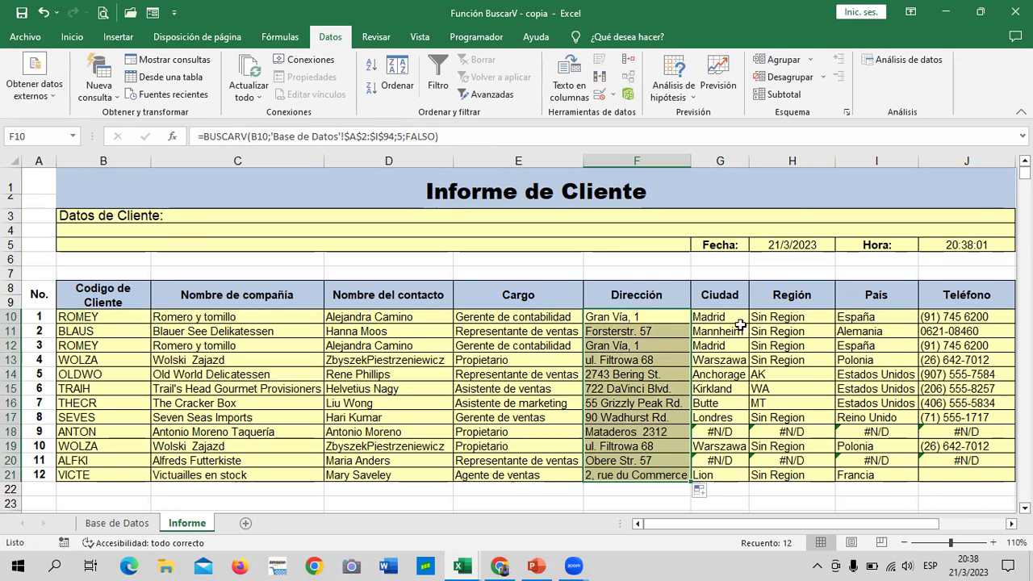
pyautogui.click(734, 317)
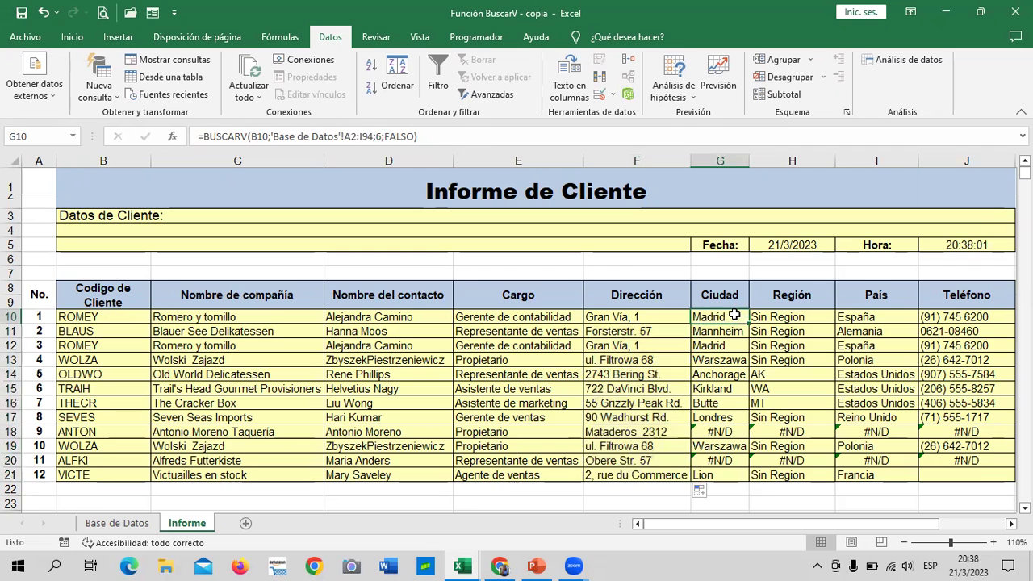
# Change G10's Ciudad lookup range to the absolute $A$2:$I$94
pyautogui.click(344, 136)
pyautogui.write('$')
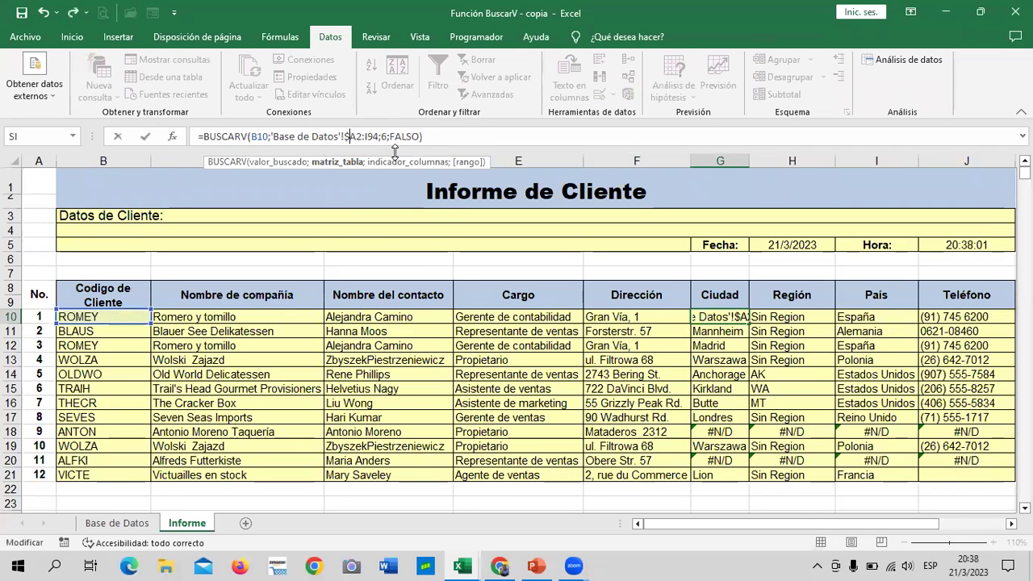
pyautogui.click(355, 136)
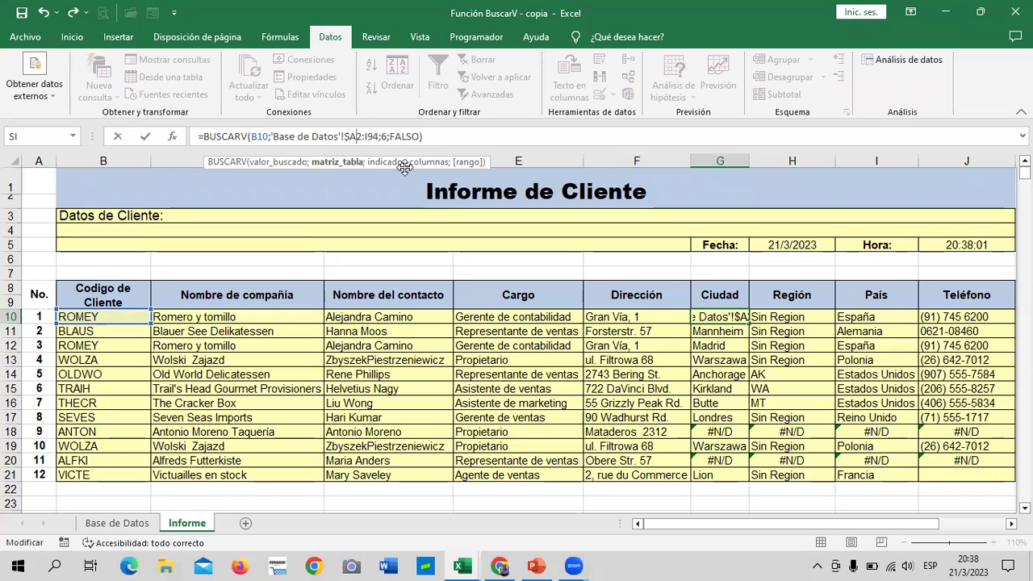
pyautogui.write('$')
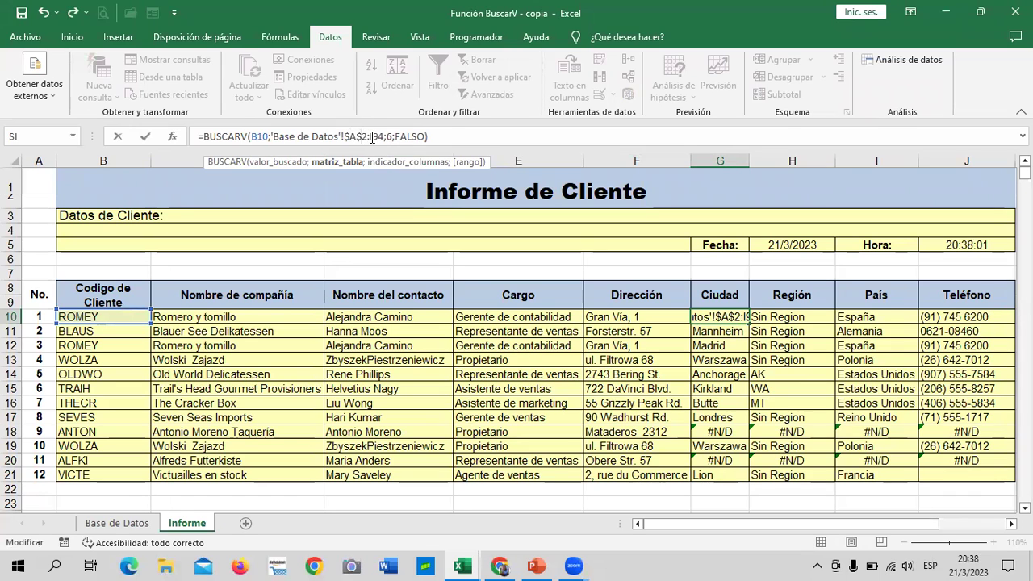
pyautogui.write('$')
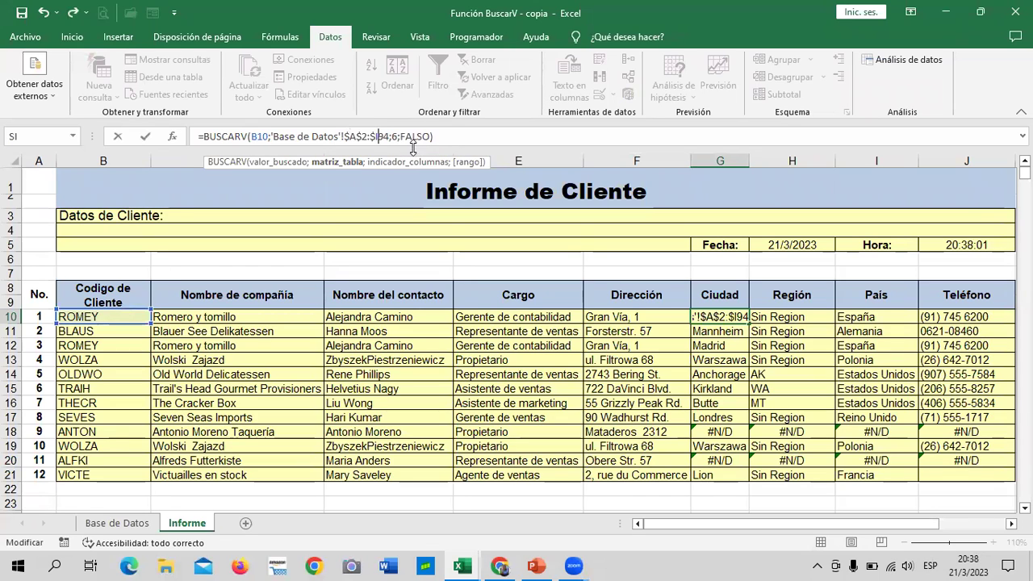
pyautogui.write('$')
pyautogui.press('Return')
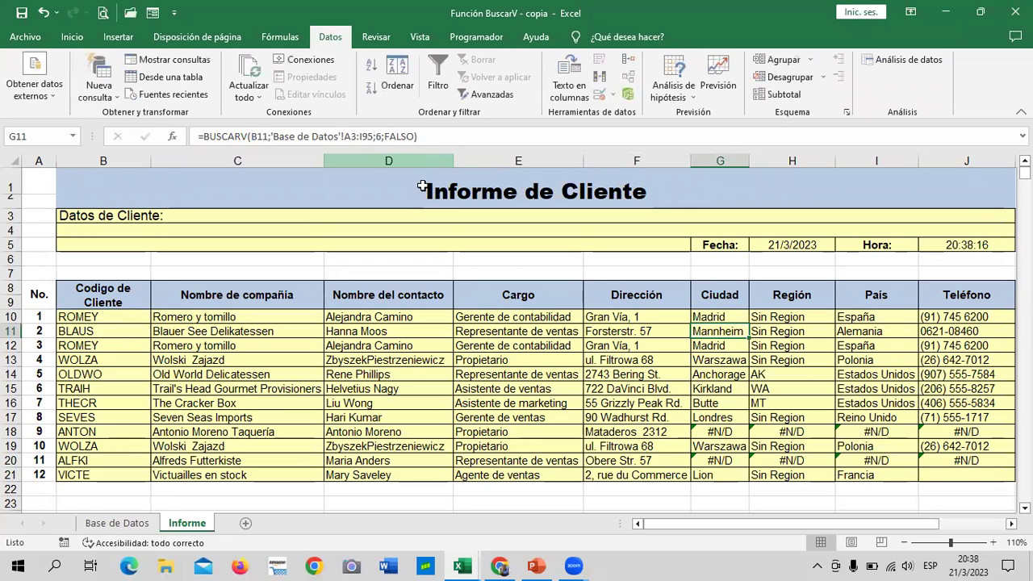
# Fill the Ciudad formula down to G21 and widen column G to fit city names
pyautogui.click(739, 319)
pyautogui.moveTo(748, 325); pyautogui.dragTo(765, 478)
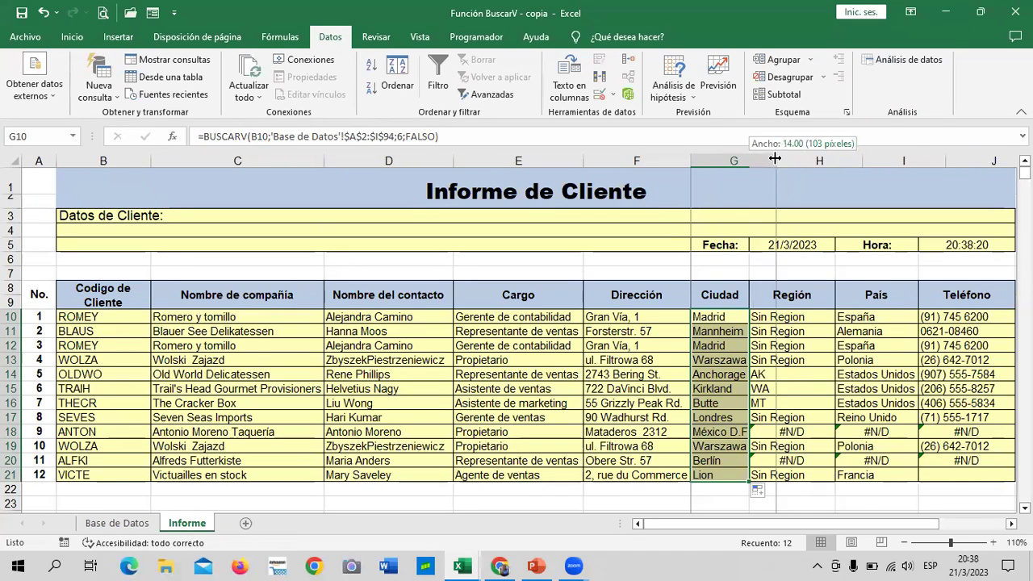
pyautogui.moveTo(749, 162); pyautogui.dragTo(776, 163)
pyautogui.moveTo(799, 523); pyautogui.dragTo(864, 523)
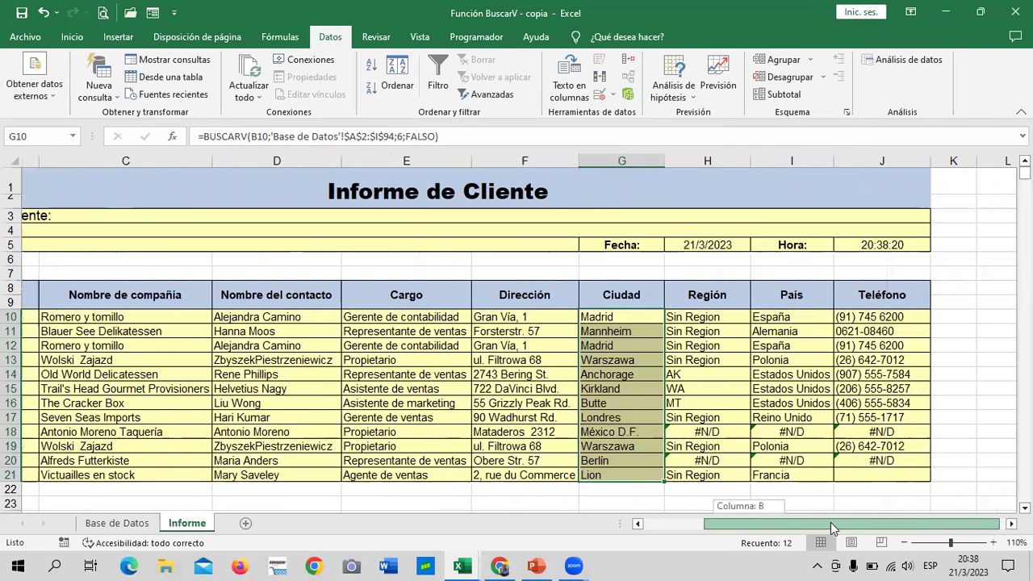
# Change H10's Región lookup range to the absolute $A$2:$I$94
pyautogui.click(677, 316)
pyautogui.click(350, 137)
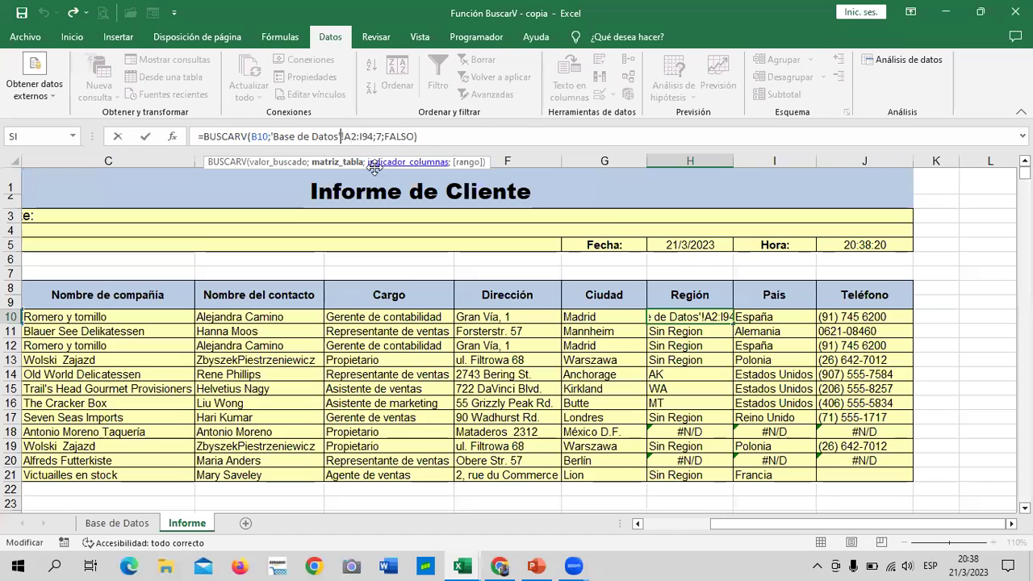
pyautogui.write('$')
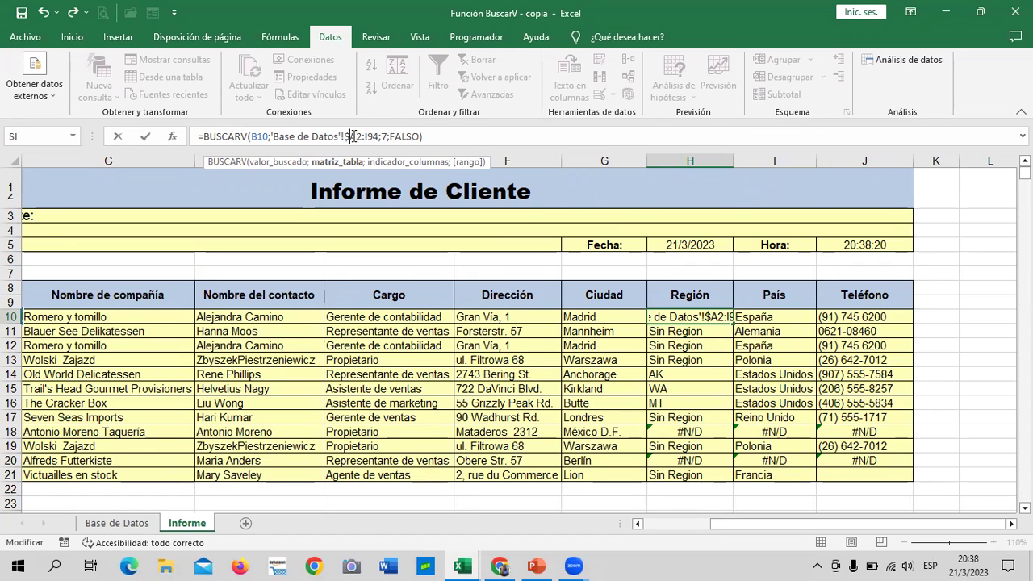
pyautogui.click(360, 136)
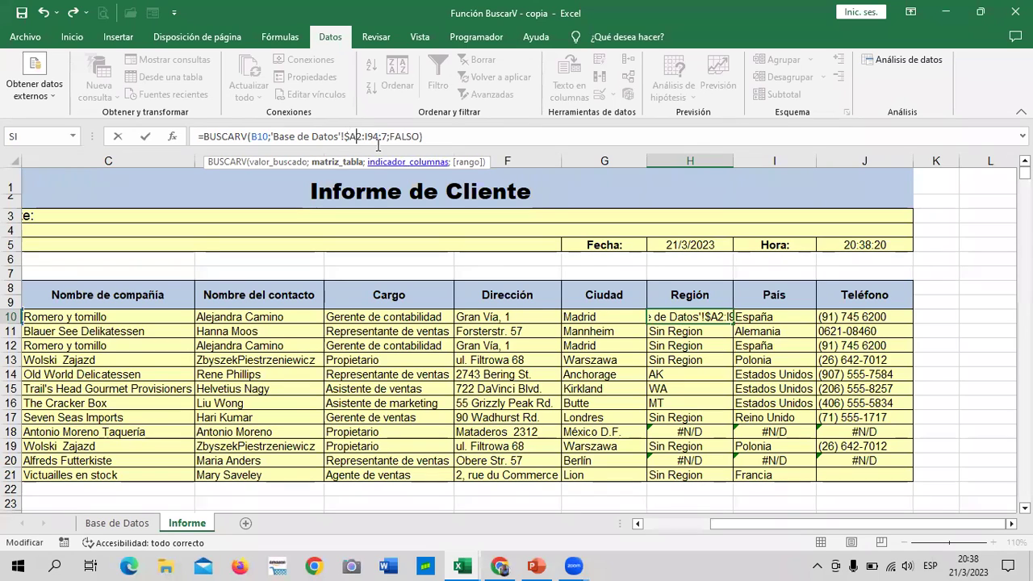
pyautogui.write('$')
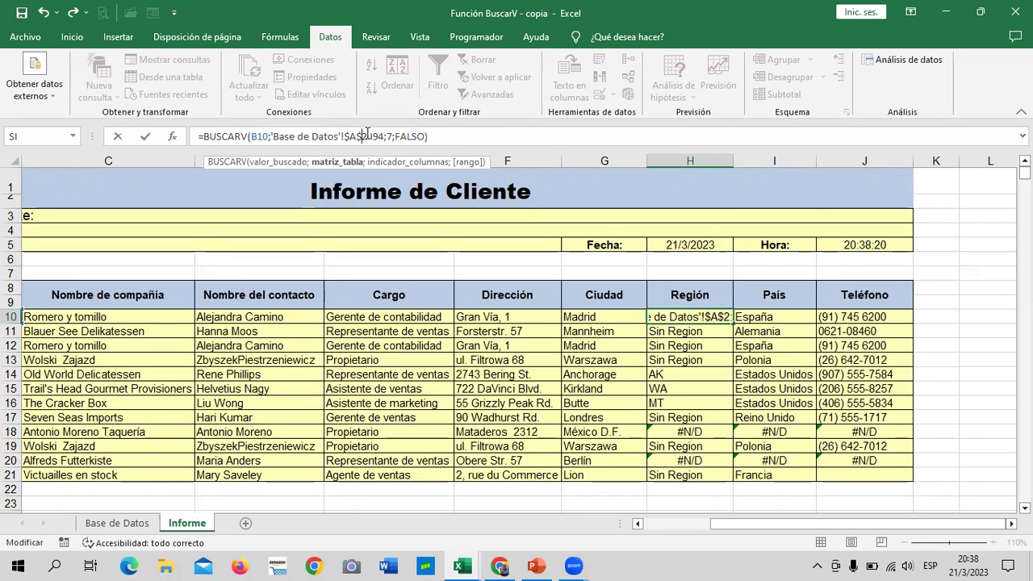
pyautogui.click(373, 136)
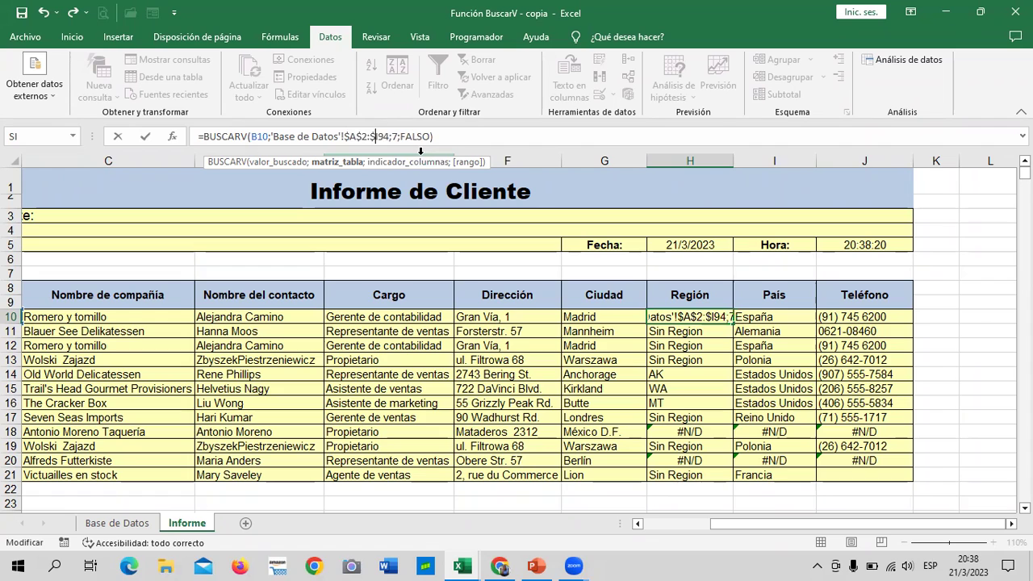
pyautogui.write('$')
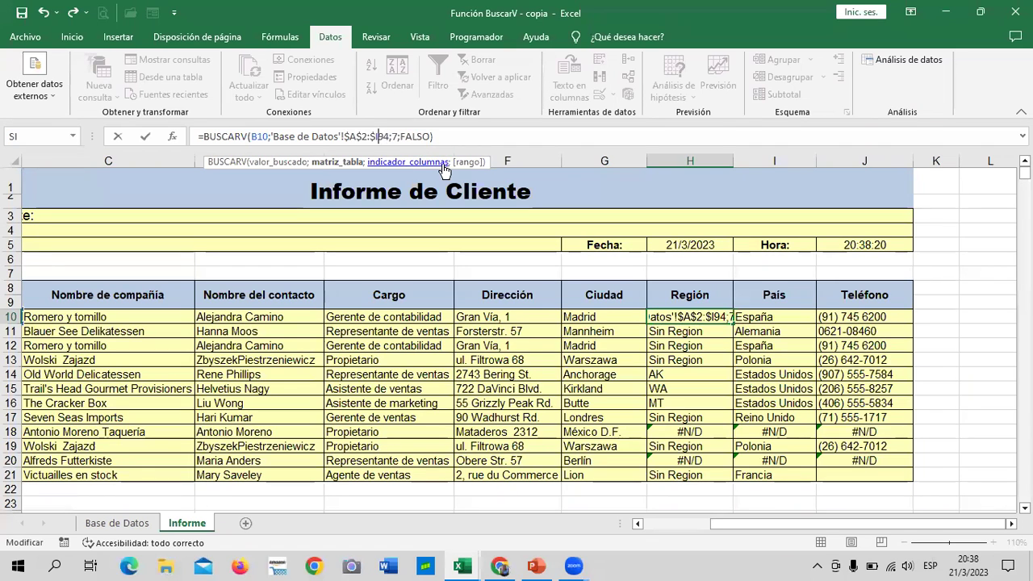
pyautogui.press('Right')
pyautogui.write('$')
pyautogui.press('Return')
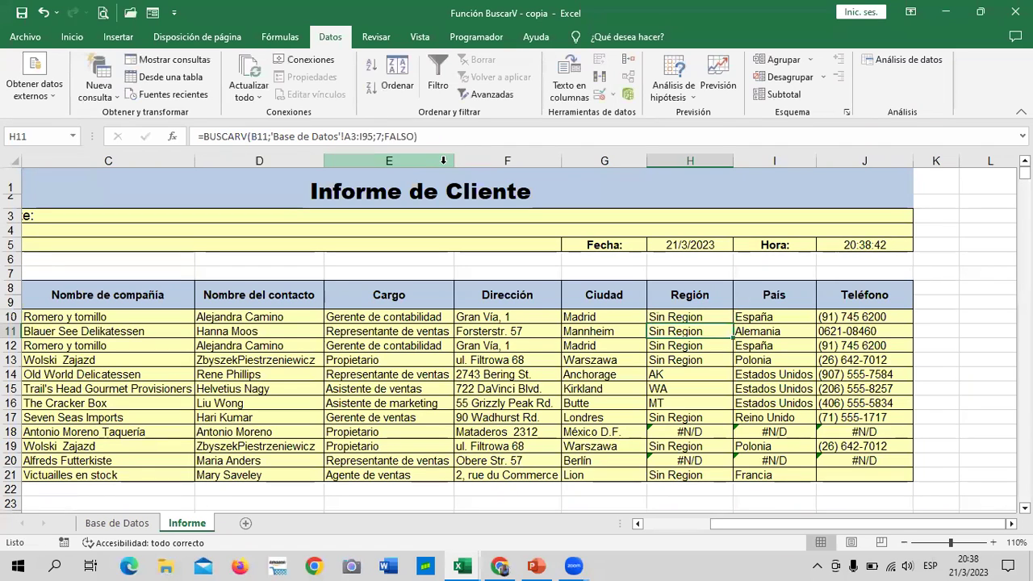
# Copy H10's Región formula down through H21
pyautogui.click(721, 317)
pyautogui.moveTo(732, 323); pyautogui.dragTo(739, 477)
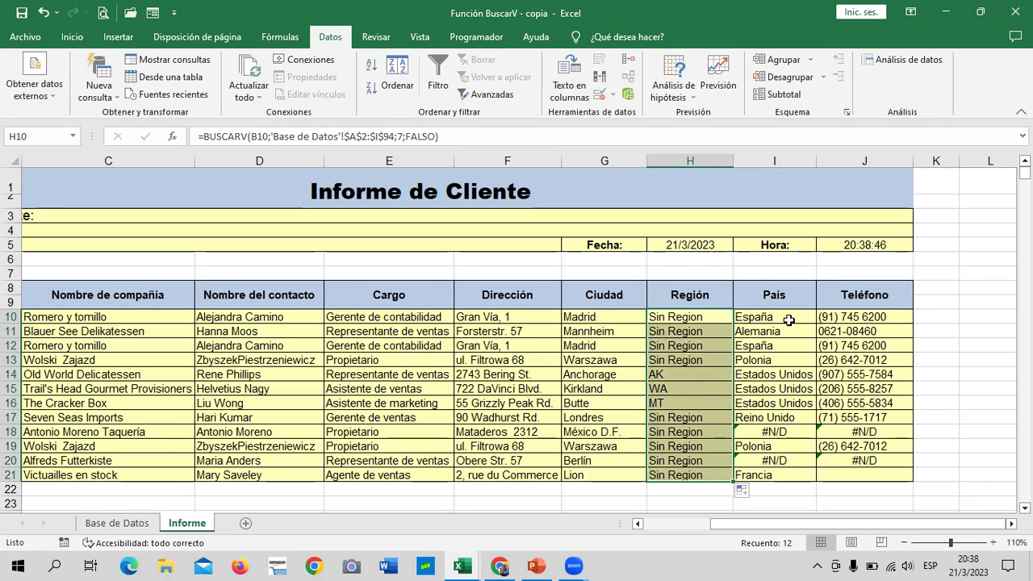
pyautogui.click(786, 318)
# Lock I10's País lookup range to $A$2:$I$94 and fill it down to I21
pyautogui.click(344, 137)
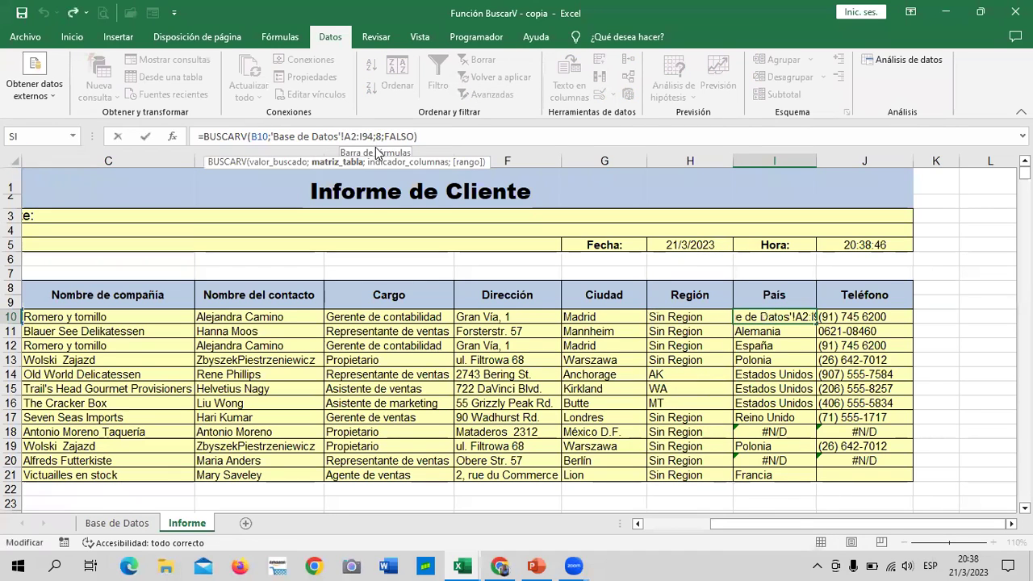
pyautogui.write('$')
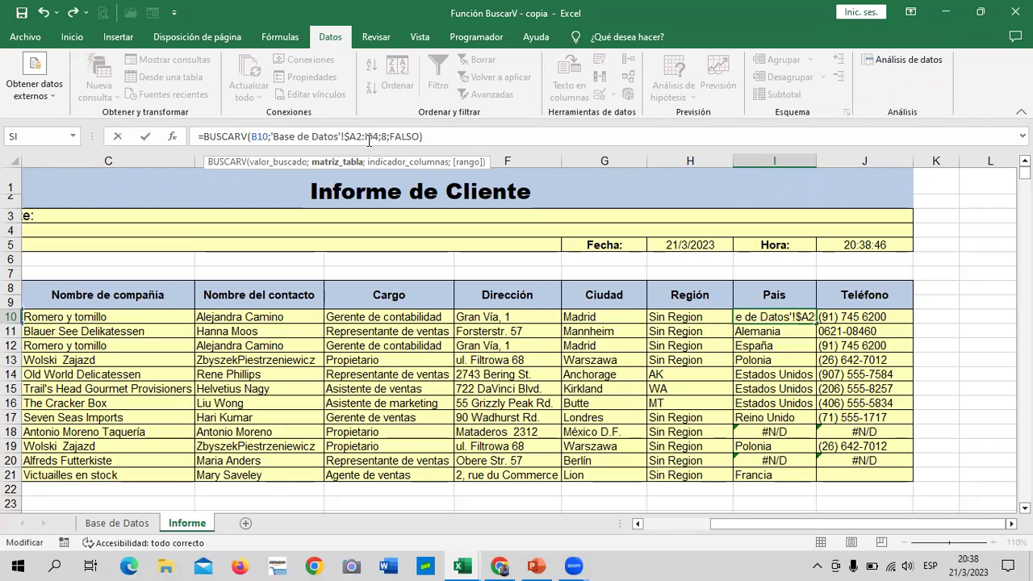
pyautogui.press('Right')
pyautogui.write('$')
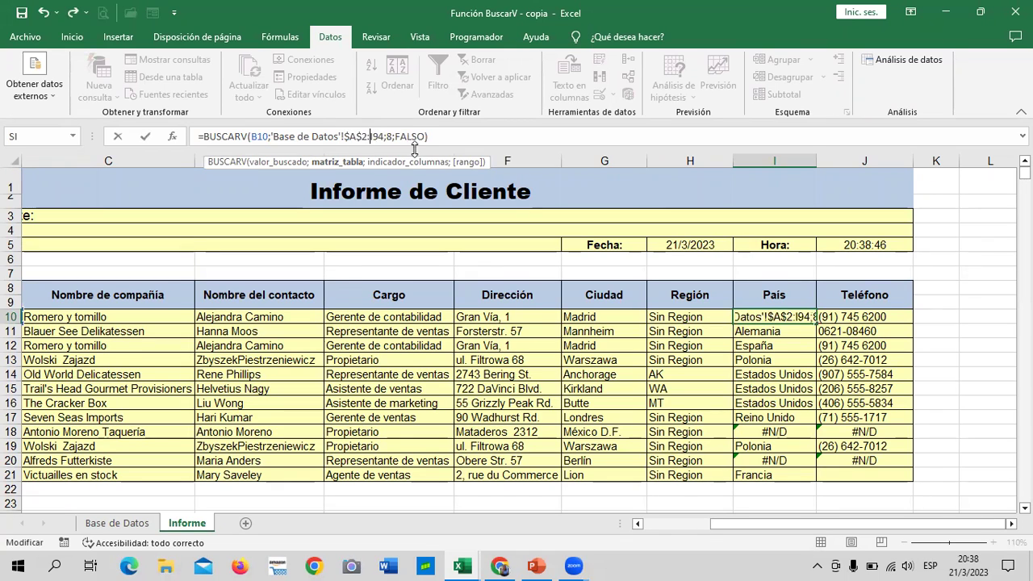
pyautogui.press('Right')
pyautogui.press('Right')
pyautogui.write('$')
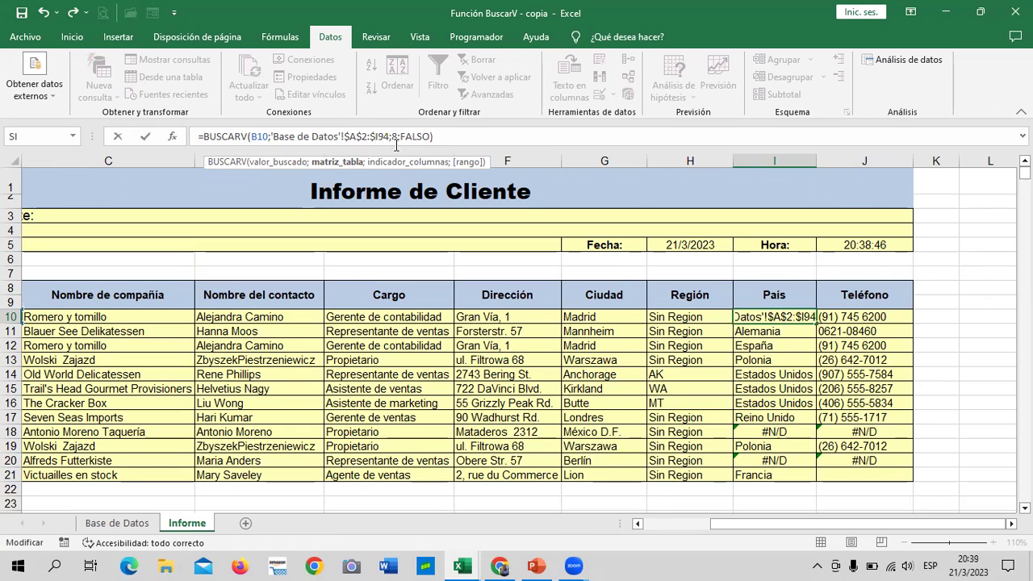
pyautogui.write('$')
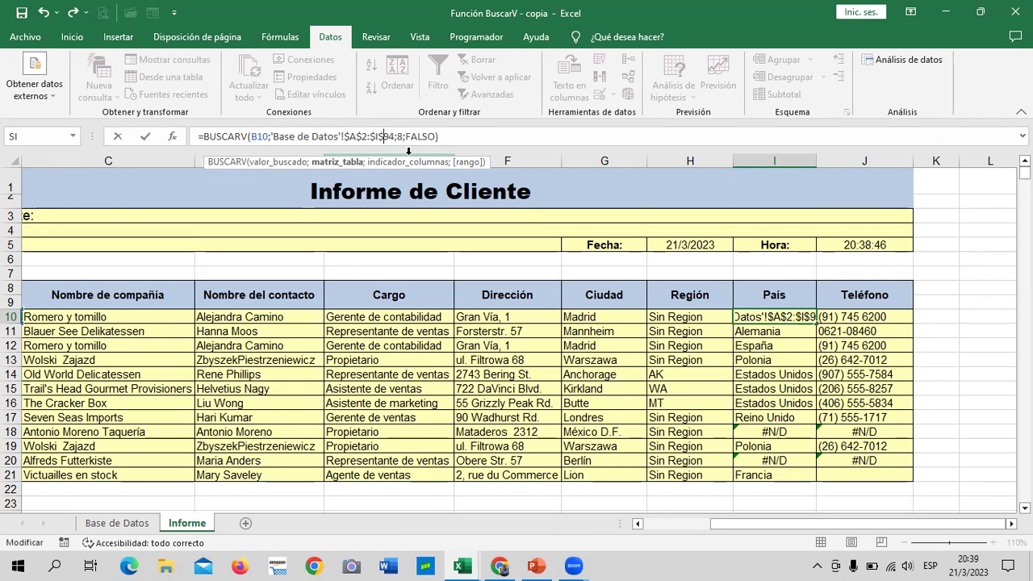
pyautogui.press('Return')
pyautogui.click(761, 314)
pyautogui.moveTo(817, 322); pyautogui.dragTo(817, 476)
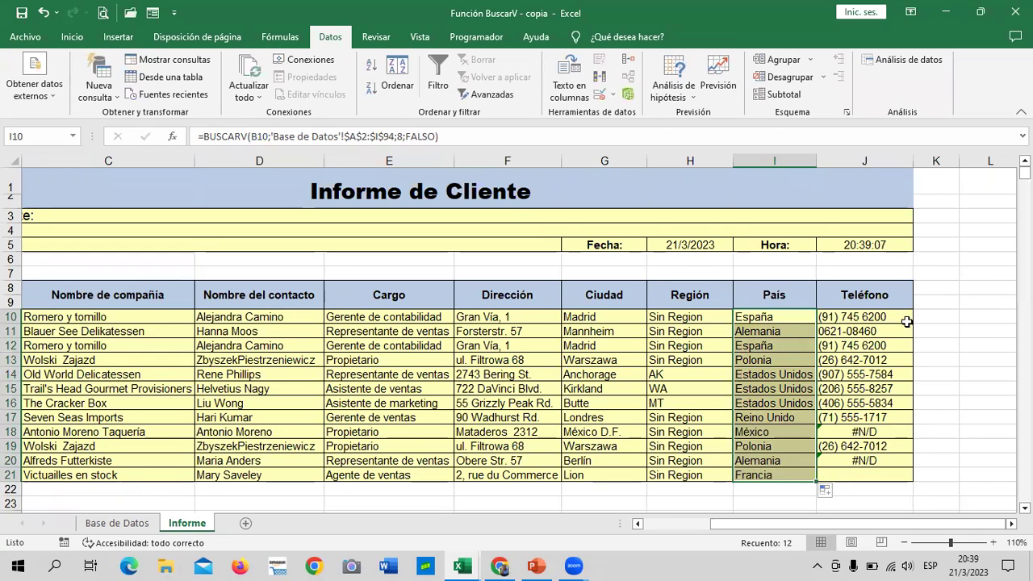
pyautogui.click(904, 320)
# Change J10's Teléfono lookup range to 'Base de Datos'!$A$2:$I$94, adding the missing colon
pyautogui.click(343, 137)
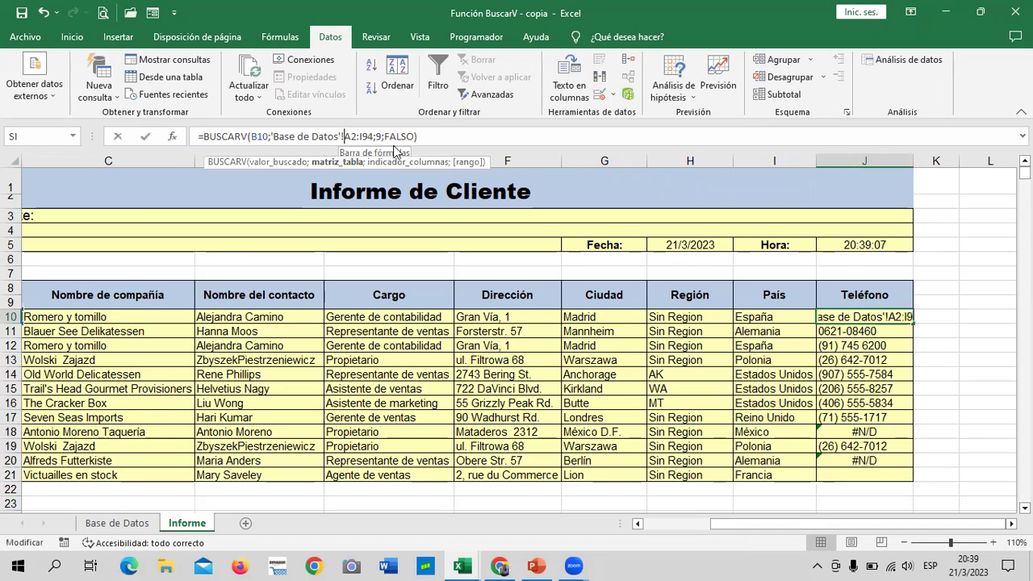
pyautogui.write('$A$')
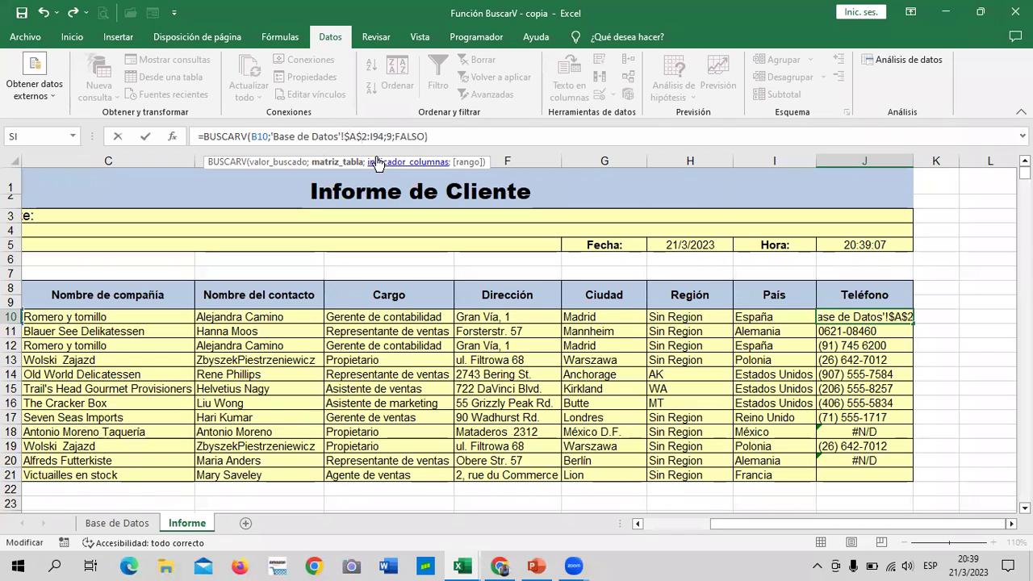
pyautogui.click(353, 136)
pyautogui.write('$A')
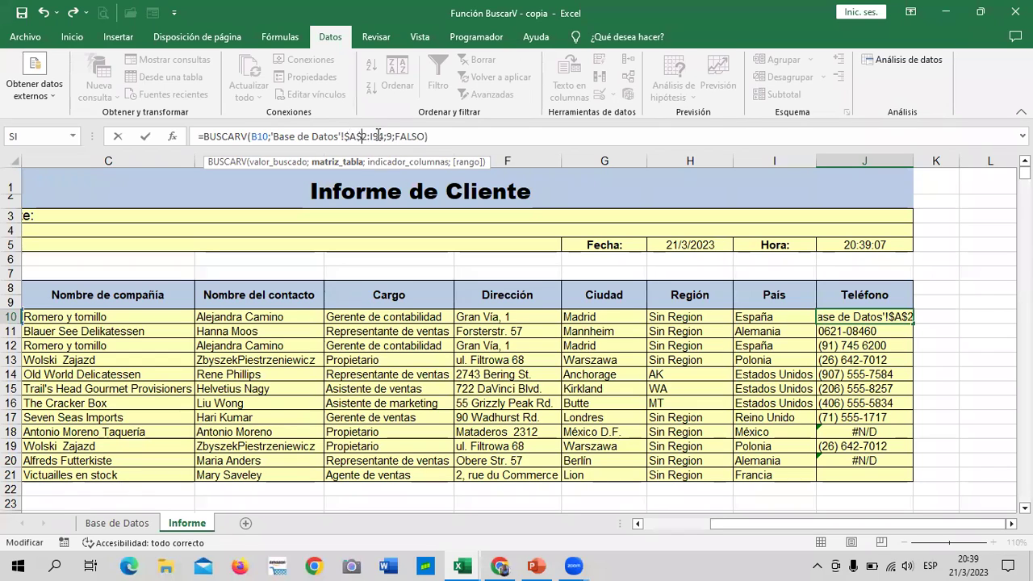
pyautogui.write('$2!')
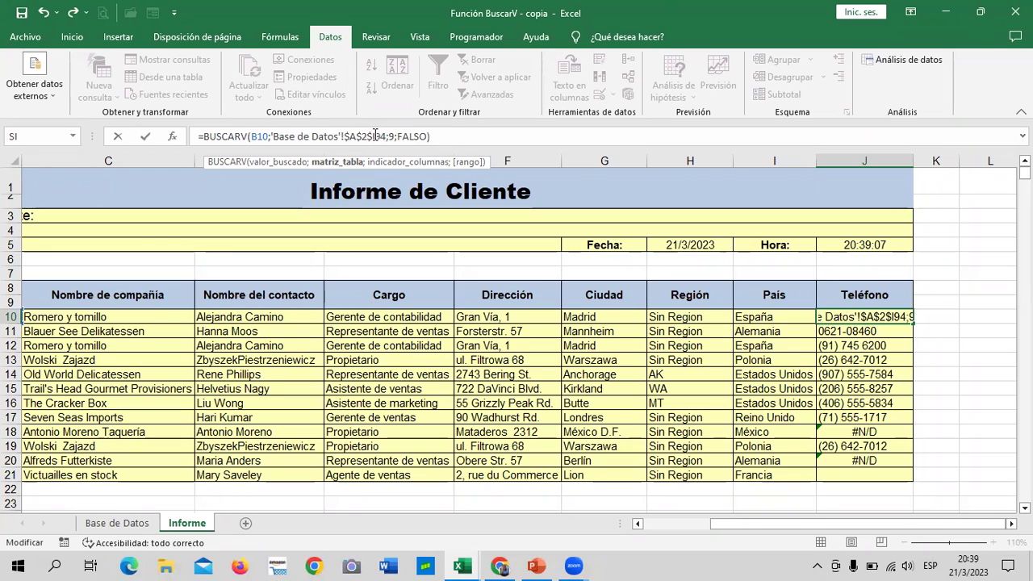
pyautogui.write('$')
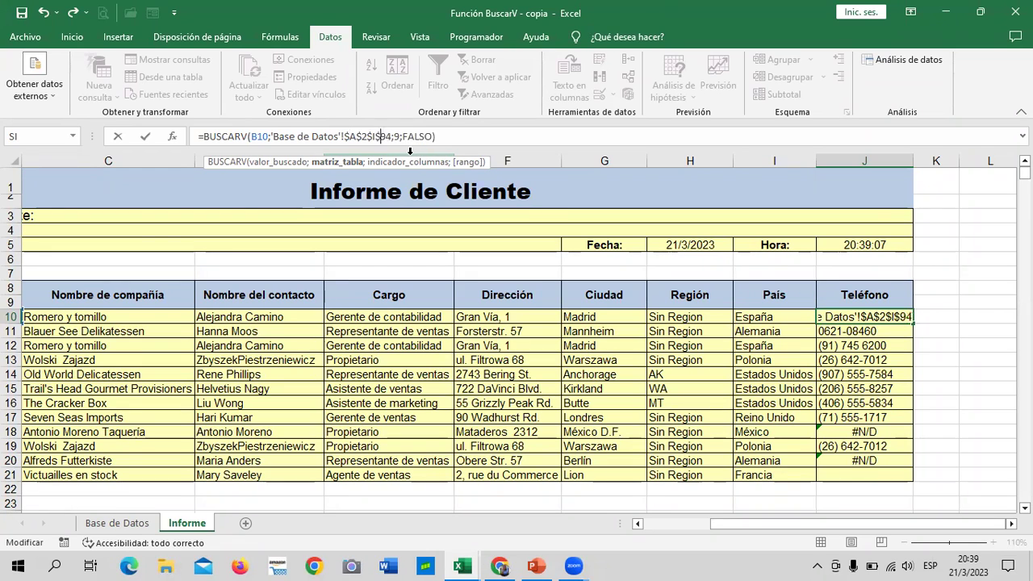
pyautogui.press('Return')
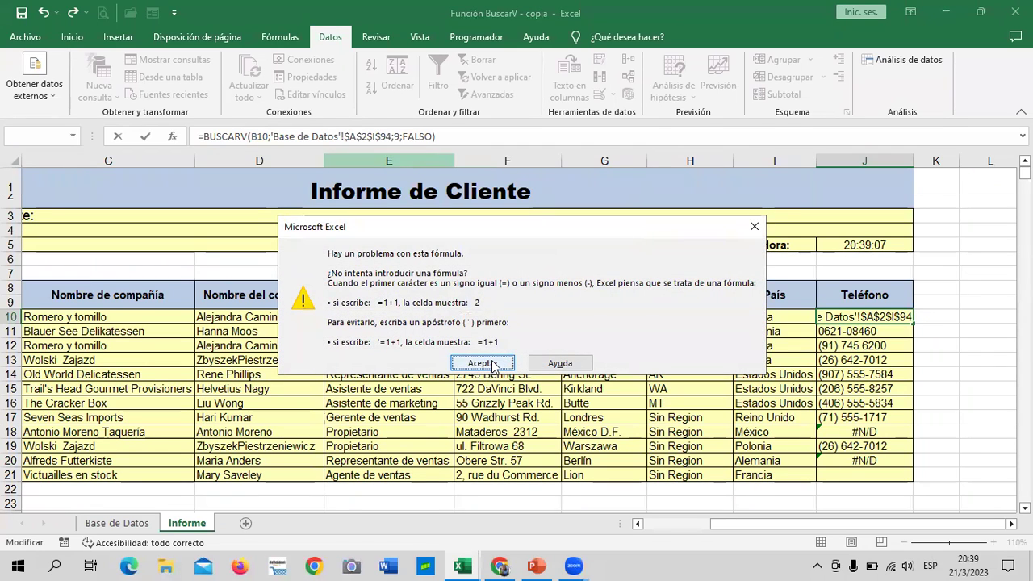
pyautogui.click(470, 365)
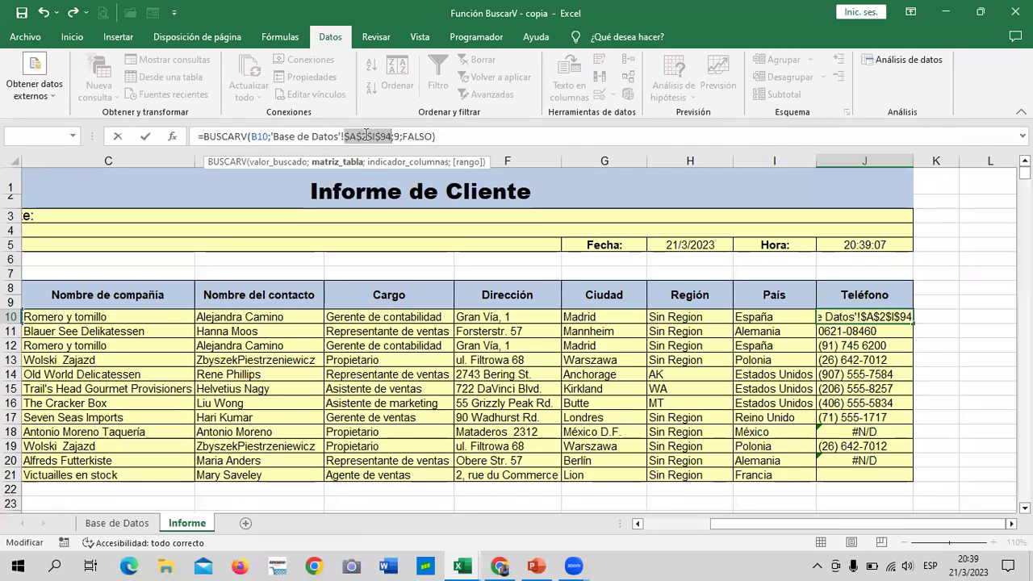
pyautogui.click(365, 136)
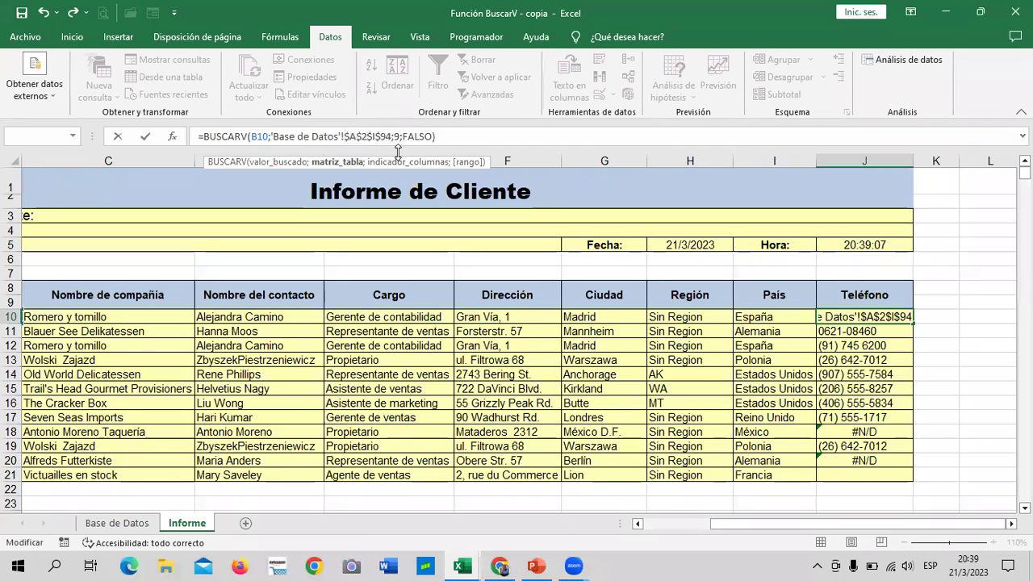
pyautogui.write(':')
pyautogui.press('Return')
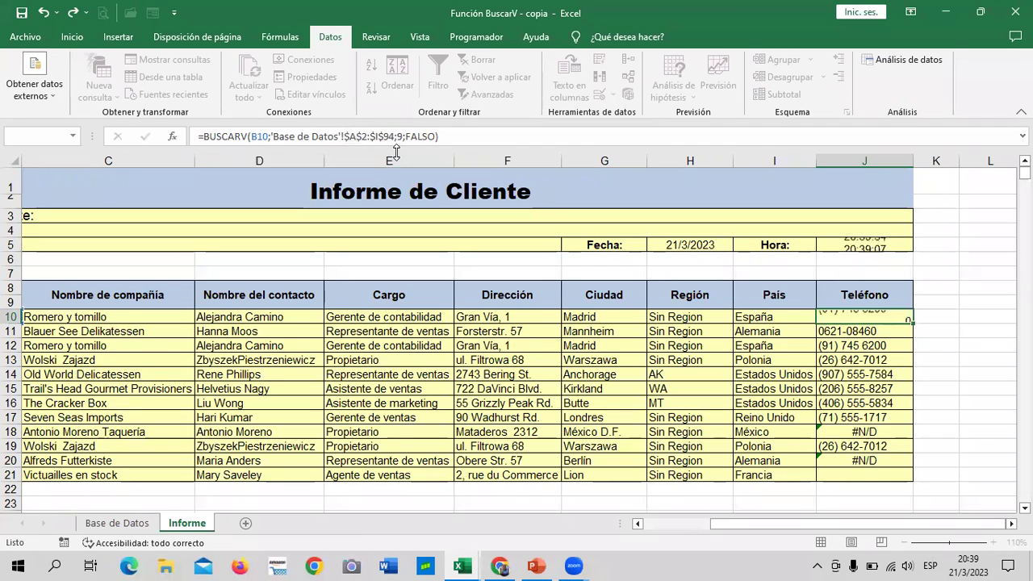
# Copy J10's phone formula down through J21
pyautogui.click(855, 318)
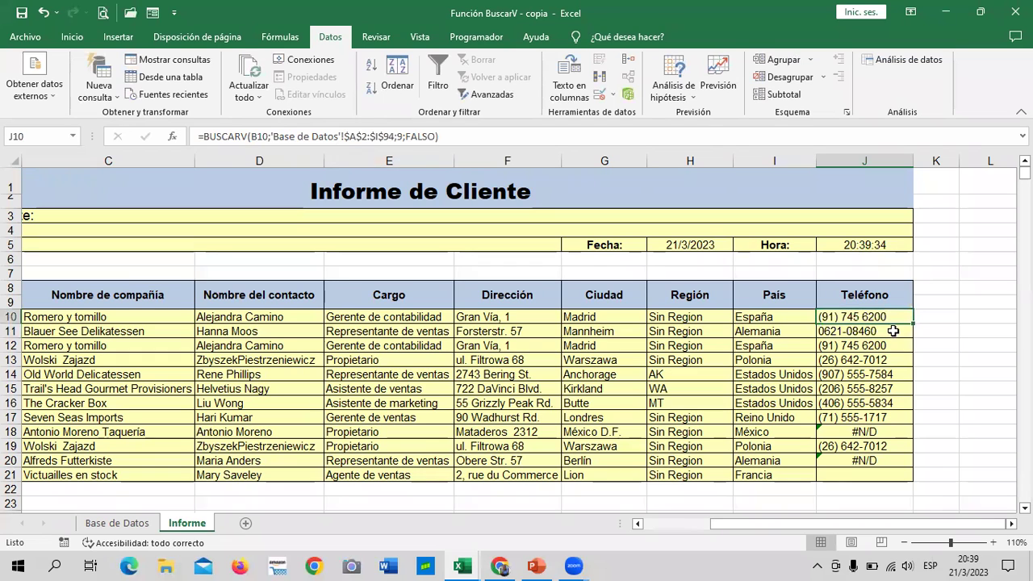
pyautogui.moveTo(913, 324); pyautogui.dragTo(920, 476)
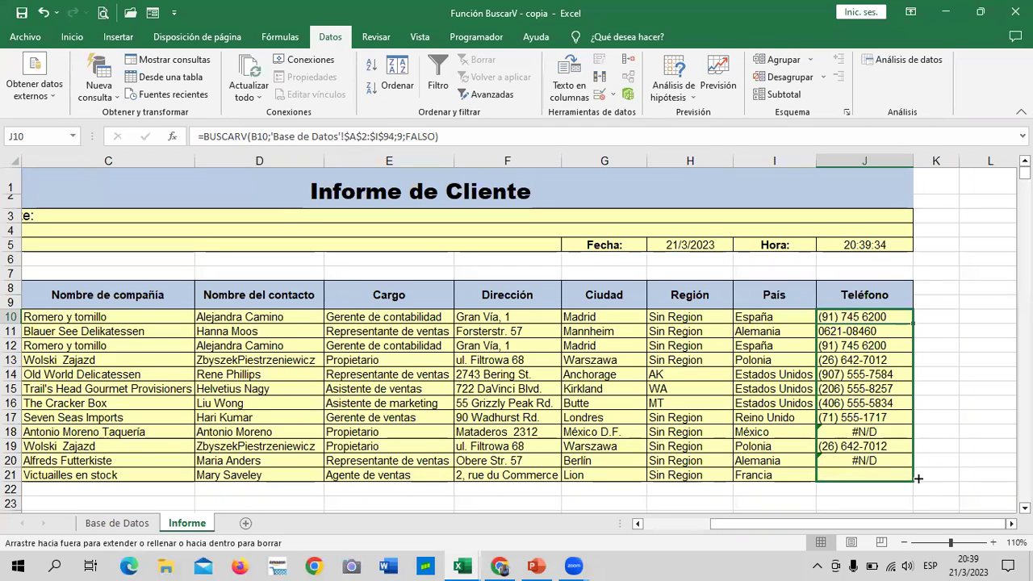
pyautogui.click(942, 434)
# Pick WOLZA for B10 and ALFKI for B11 from the customer-code dropdowns
pyautogui.moveTo(873, 522); pyautogui.dragTo(737, 533)
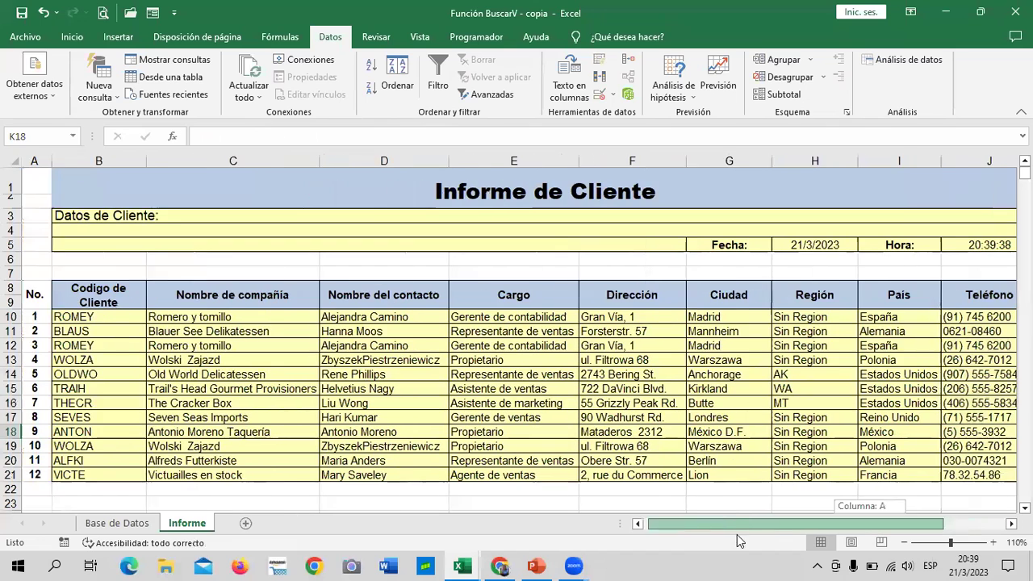
pyautogui.click(88, 316)
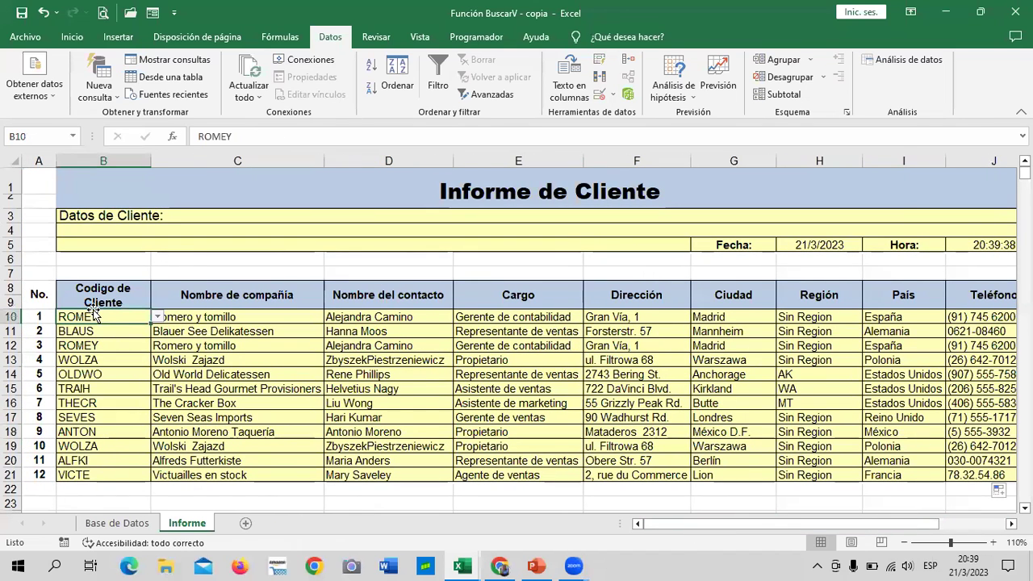
pyautogui.click(157, 318)
pyautogui.scroll(-3, 91, 404)
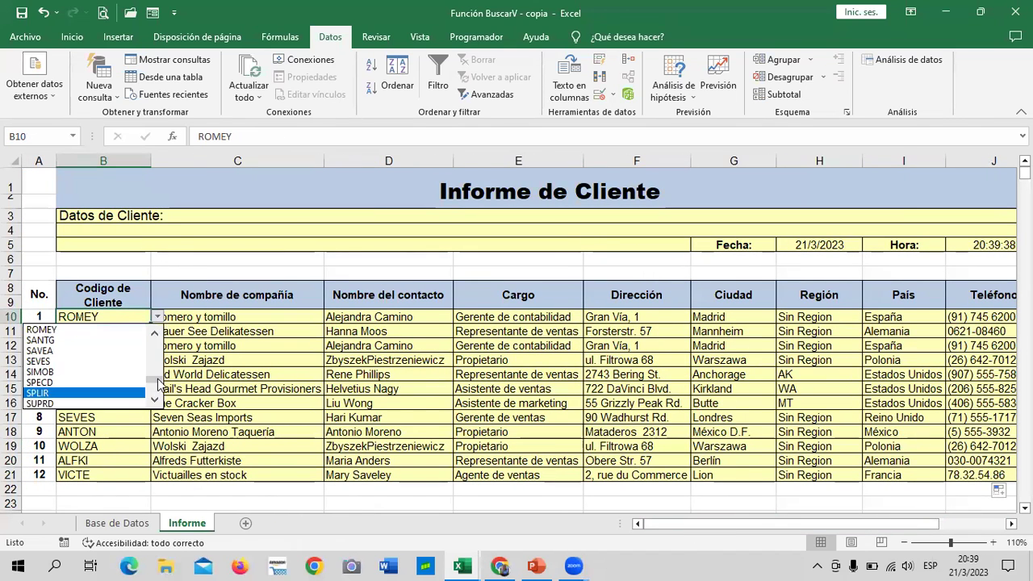
pyautogui.scroll(-2, 92, 403)
pyautogui.click(89, 404)
pyautogui.click(142, 332)
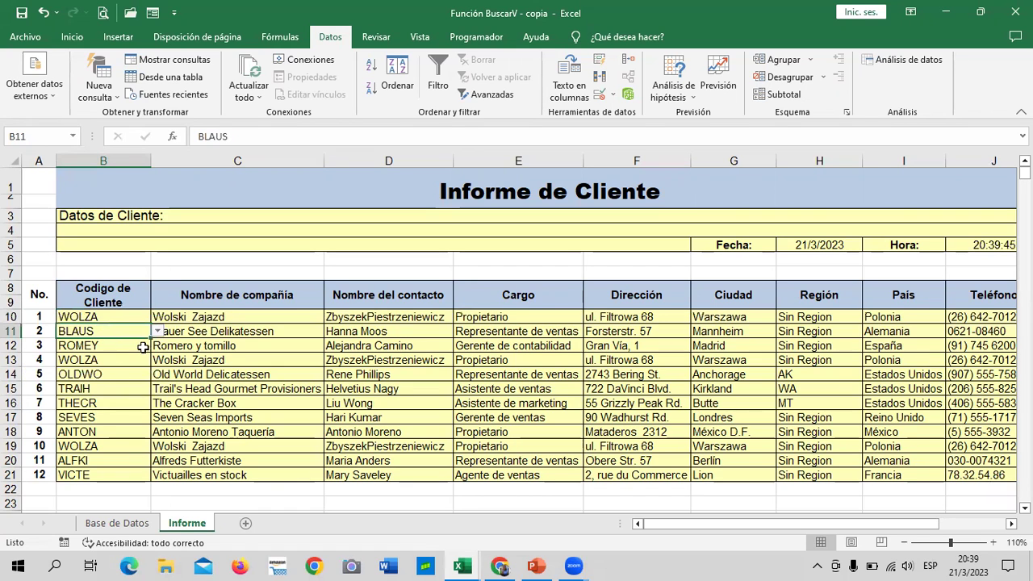
pyautogui.click(158, 332)
pyautogui.scroll(1, 154, 347)
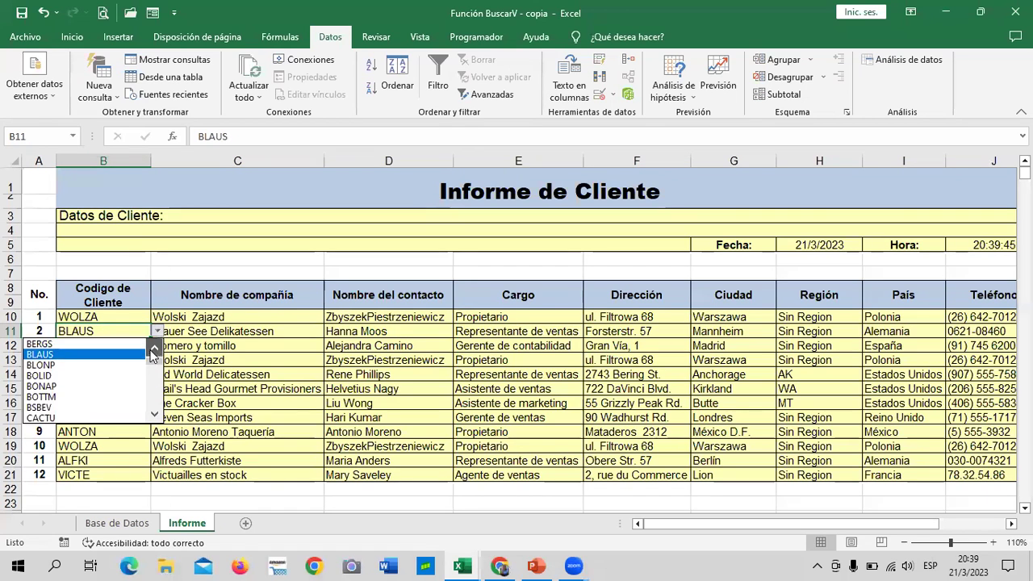
pyautogui.scroll(1, 153, 347)
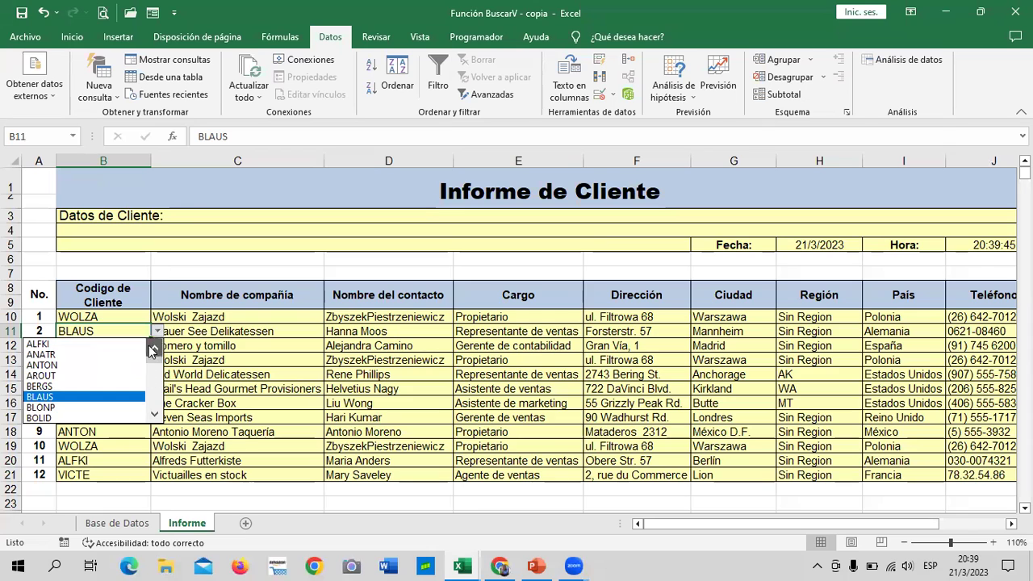
pyautogui.click(98, 345)
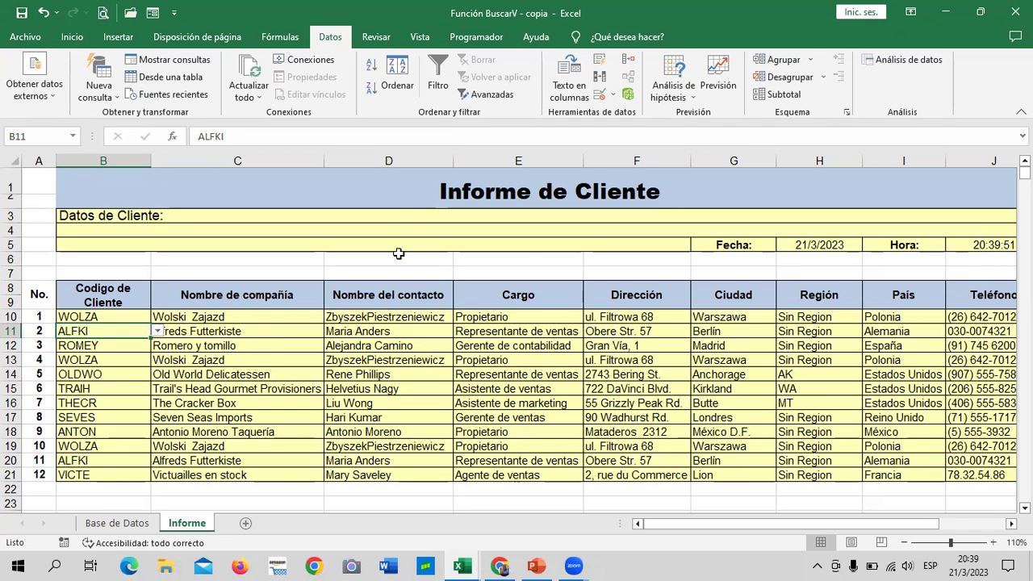
# Set B19 to WELLI and B12 to BLONP, leaving B14 as OLDWO
pyautogui.click(100, 446)
pyautogui.click(157, 446)
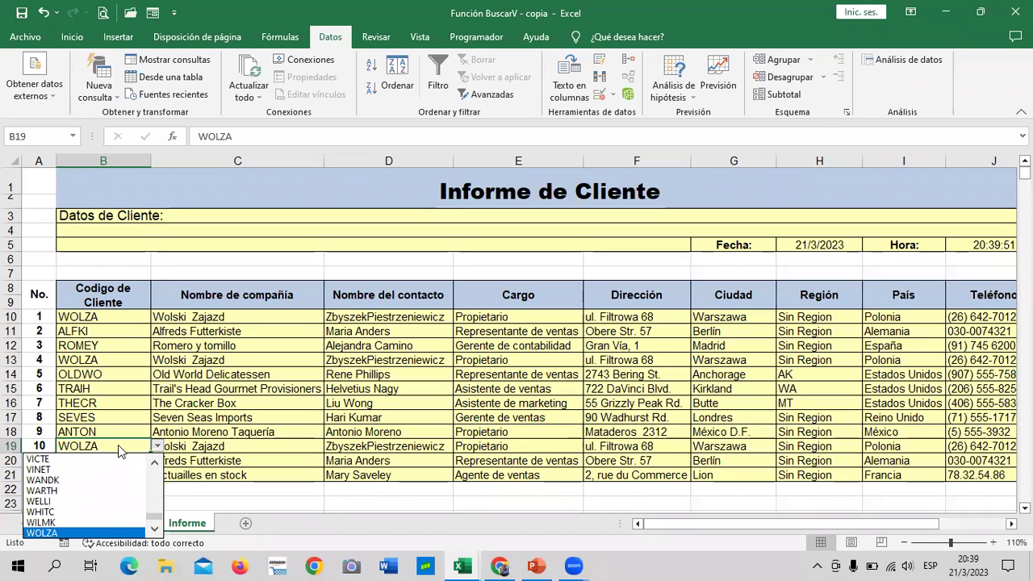
pyautogui.click(122, 449)
pyautogui.click(156, 447)
pyautogui.click(89, 495)
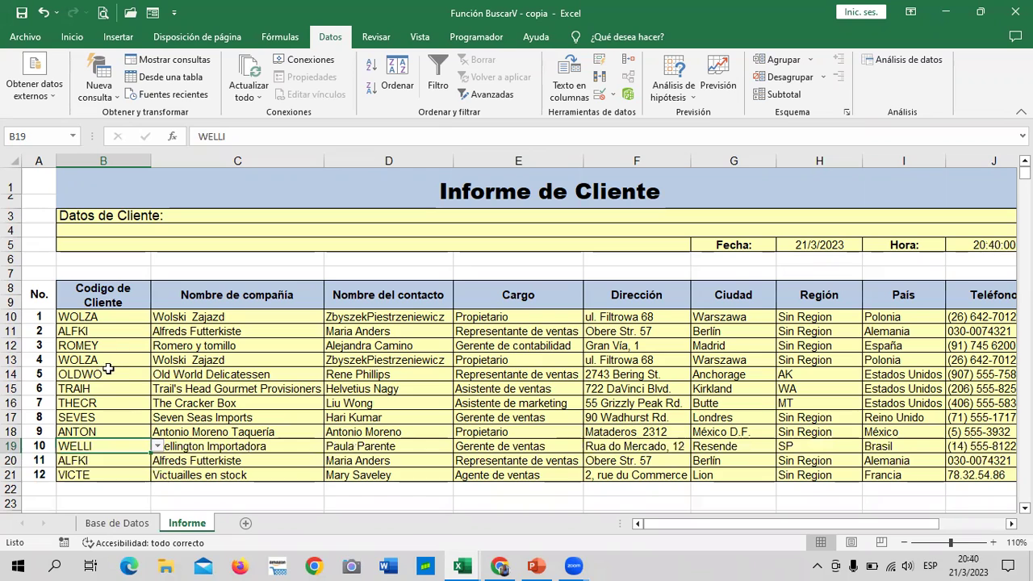
pyautogui.click(103, 374)
pyautogui.click(157, 375)
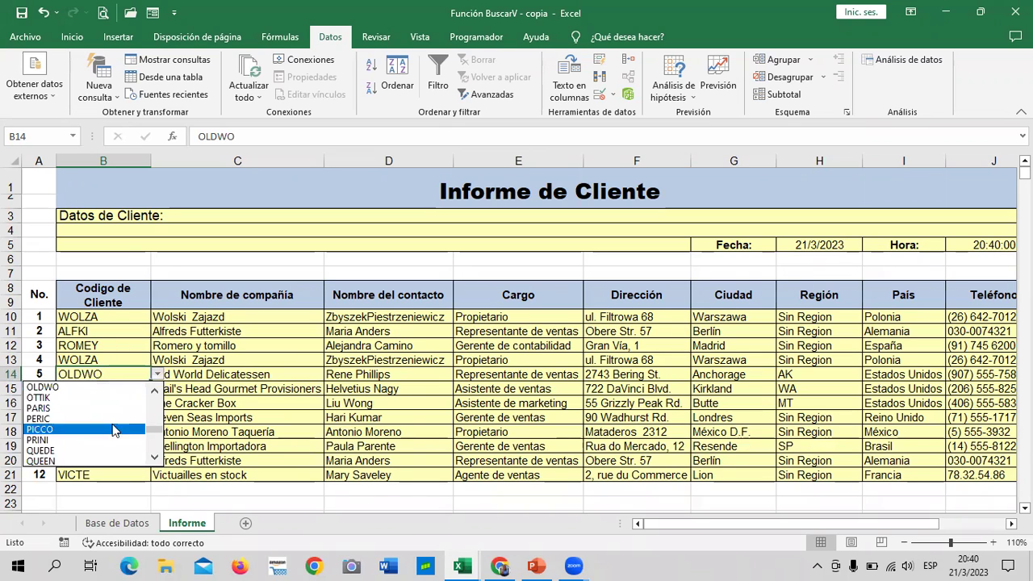
pyautogui.click(101, 388)
pyautogui.click(126, 346)
pyautogui.click(156, 346)
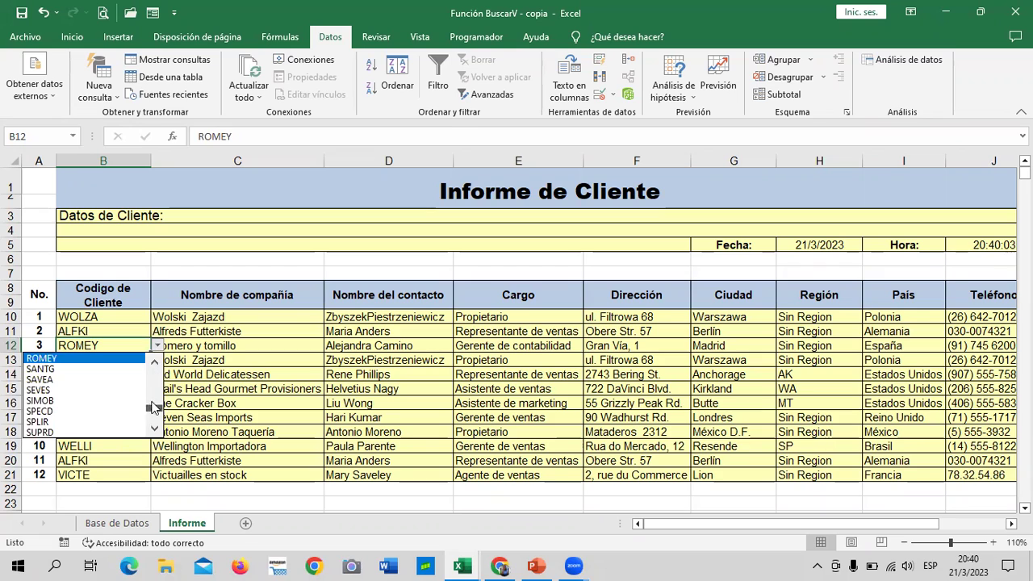
pyautogui.moveTo(154, 403); pyautogui.dragTo(152, 365)
pyautogui.click(82, 422)
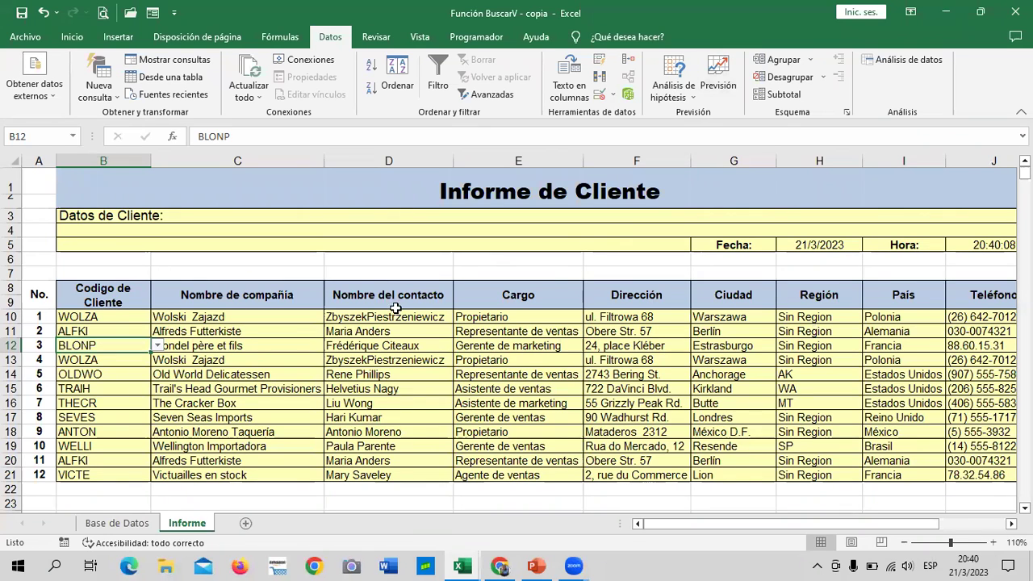
pyautogui.moveTo(683, 523)
pyautogui.mouseDown()
pyautogui.moveTo(749, 523)
pyautogui.moveTo(688, 518)
pyautogui.mouseUp()
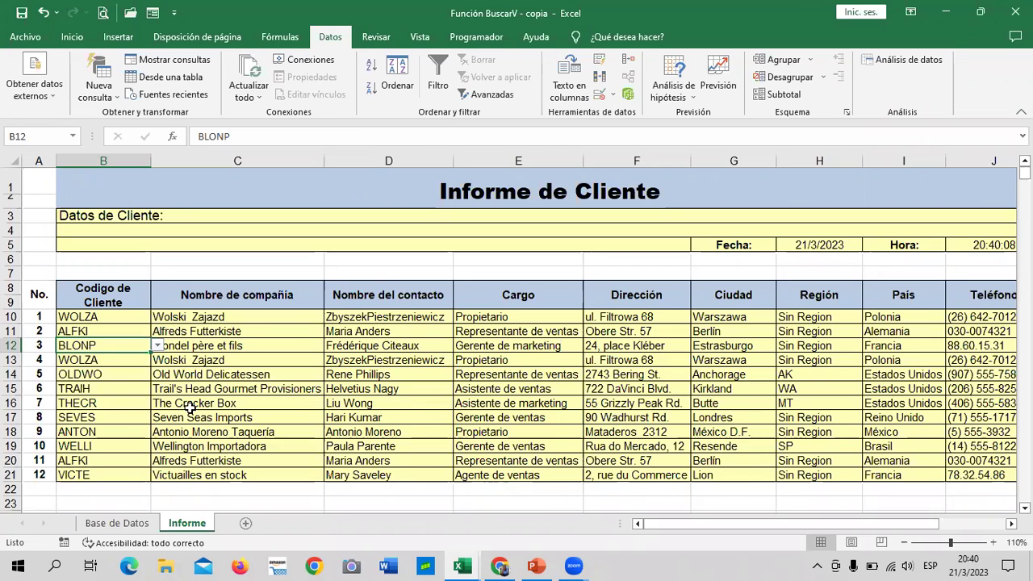
# Insert the blank Hoja1 sheet, zoom it to 110% and select cell B2
pyautogui.click(246, 526)
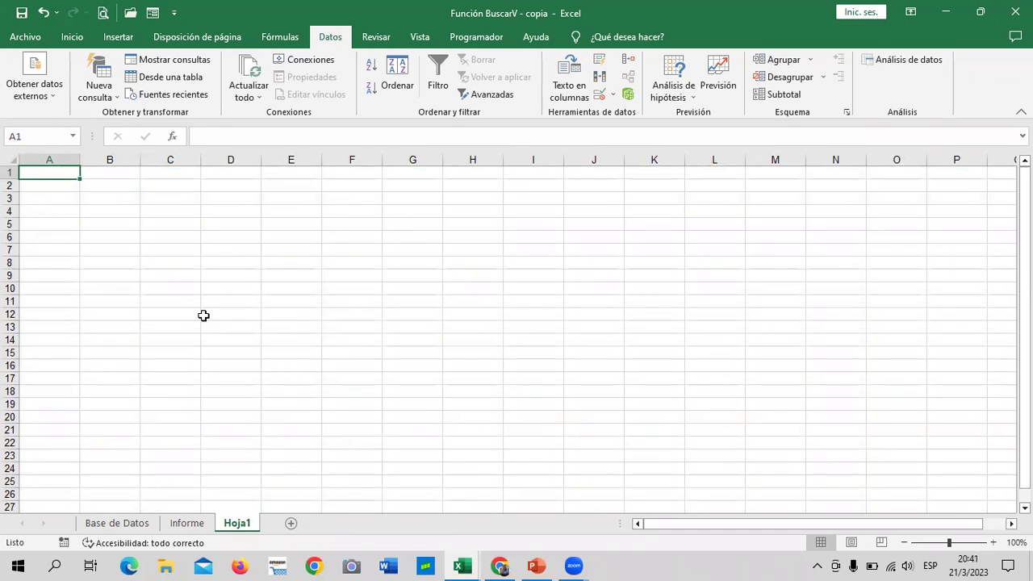
pyautogui.click(125, 184)
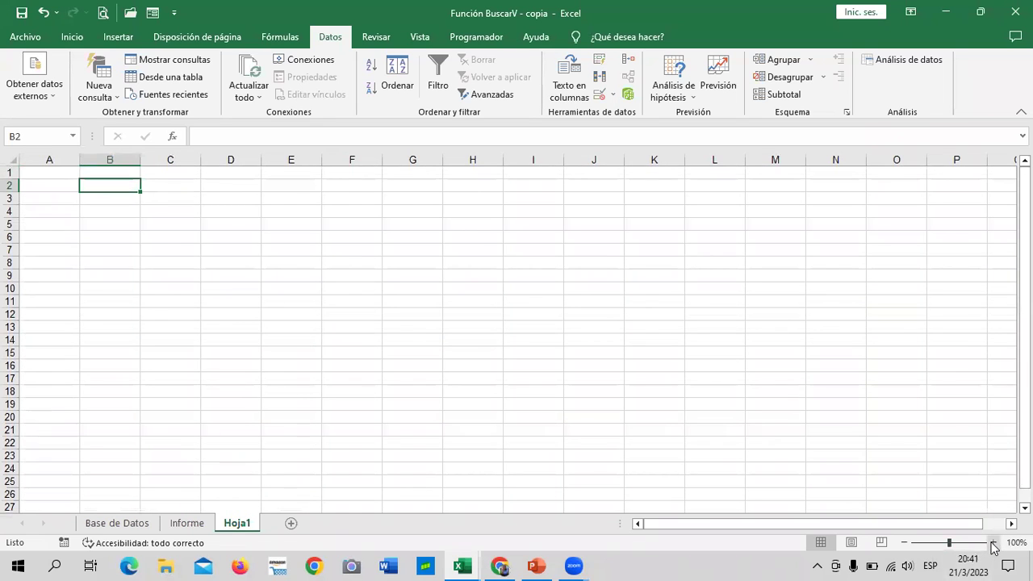
pyautogui.click(993, 543)
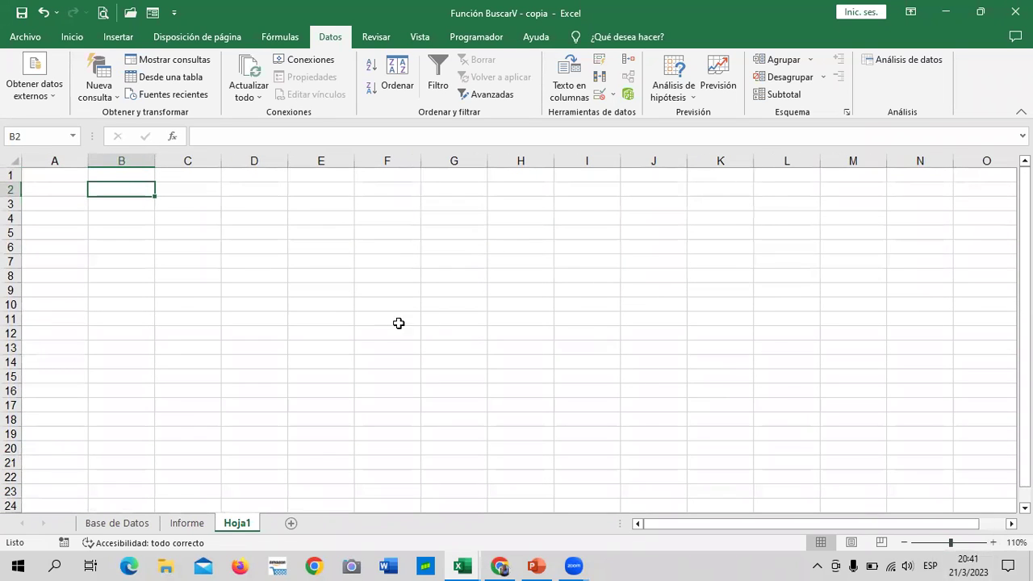
pyautogui.click(357, 324)
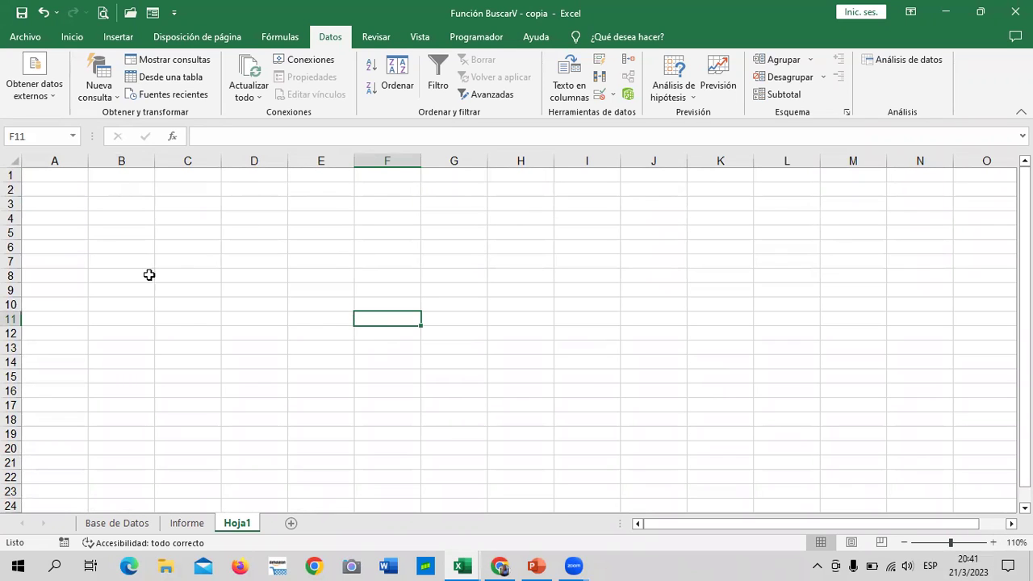
pyautogui.click(150, 274)
pyautogui.click(130, 185)
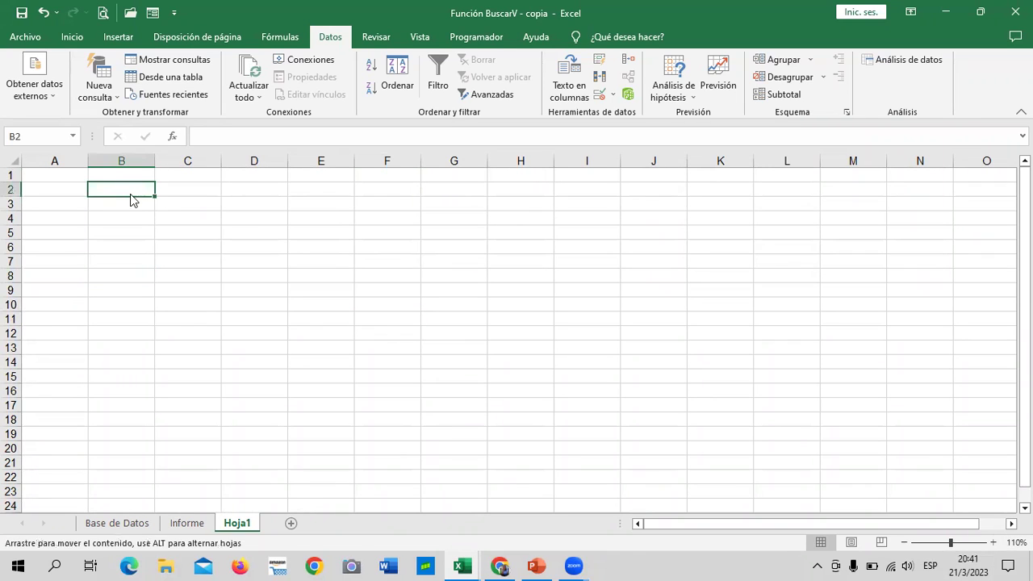
pyautogui.click(191, 259)
pyautogui.click(136, 191)
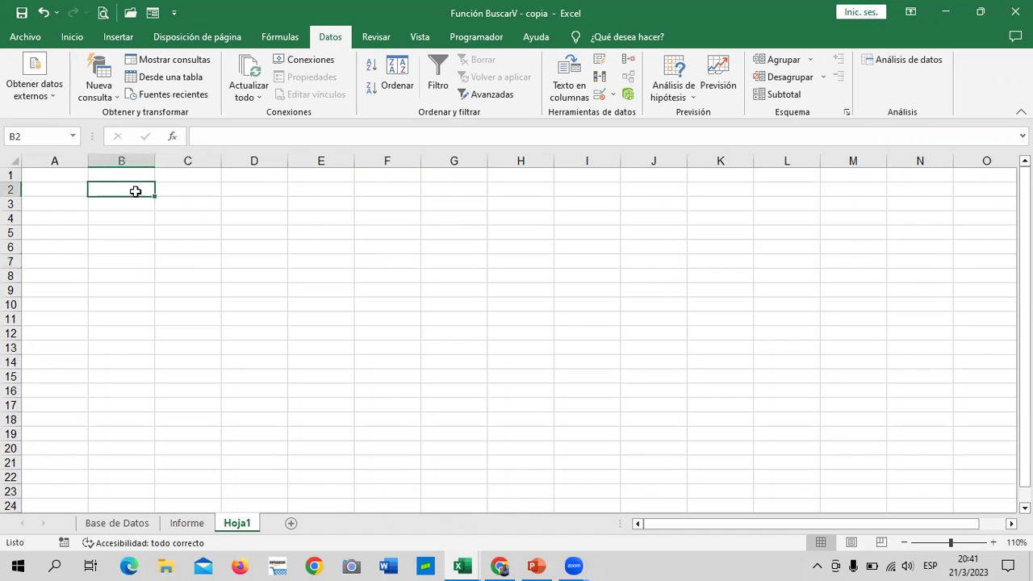
# Enter the heading PRODUCTOS in capitals in B2
pyautogui.write('p')
pyautogui.write('roductos')
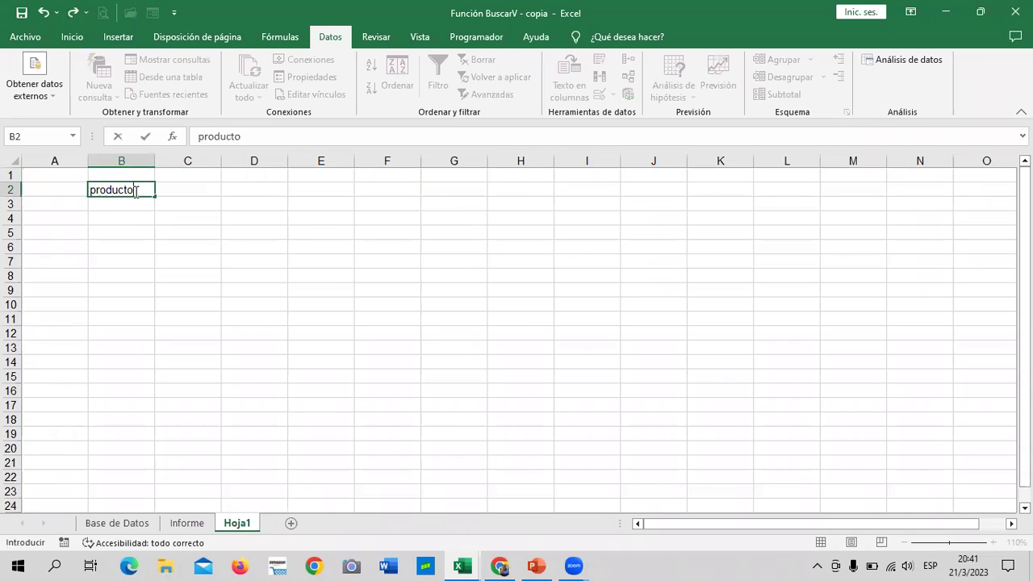
pyautogui.press('BackSpace')
pyautogui.press('BackSpace')
pyautogui.press('BackSpace')
pyautogui.press('capslock')
pyautogui.write('PRO')
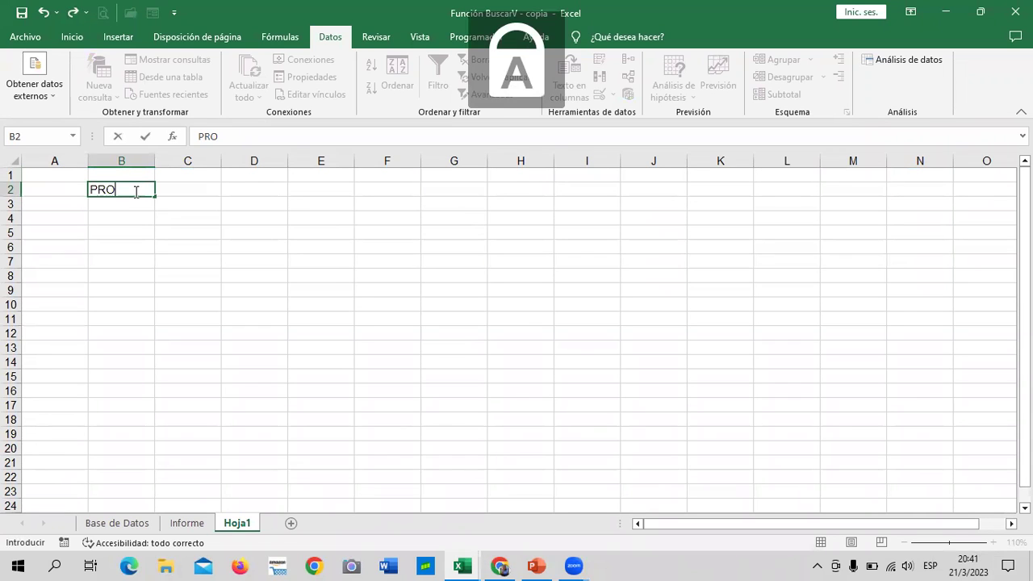
pyautogui.write('DUCTOS')
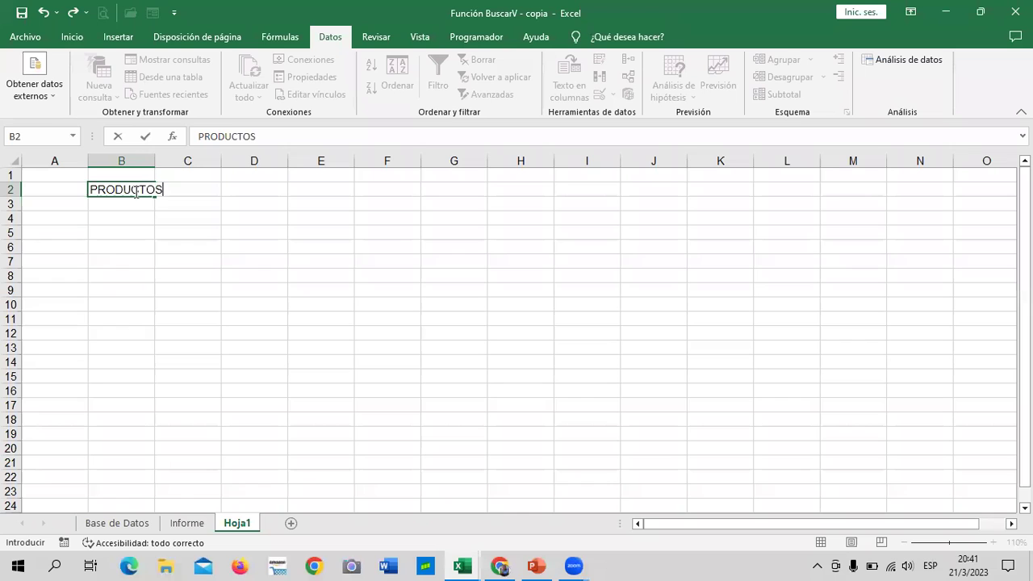
pyautogui.press('Tab')
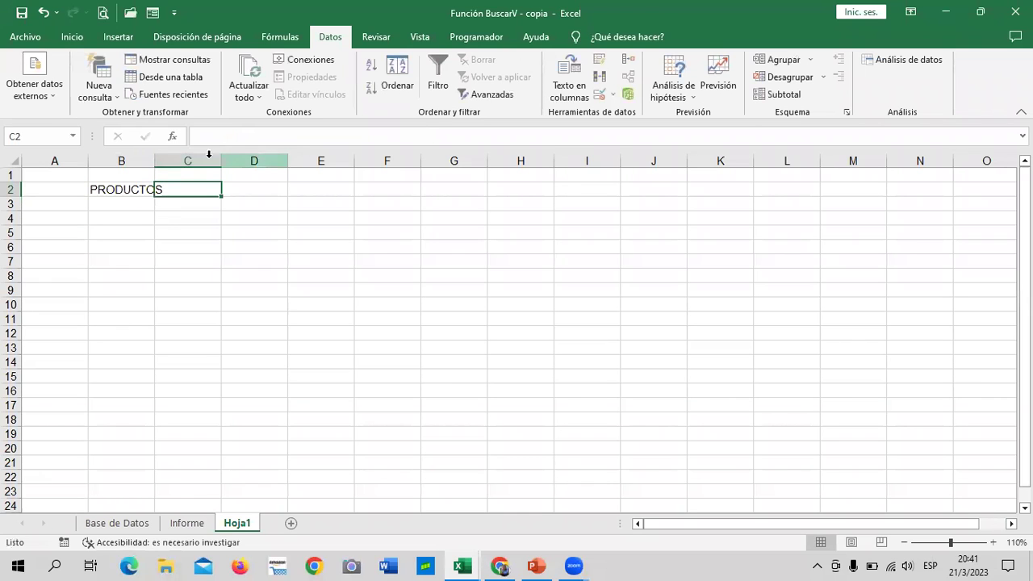
# Enter PRECIO in C2 and IVA TOTAL in D2
pyautogui.moveTo(155, 161); pyautogui.dragTo(170, 162)
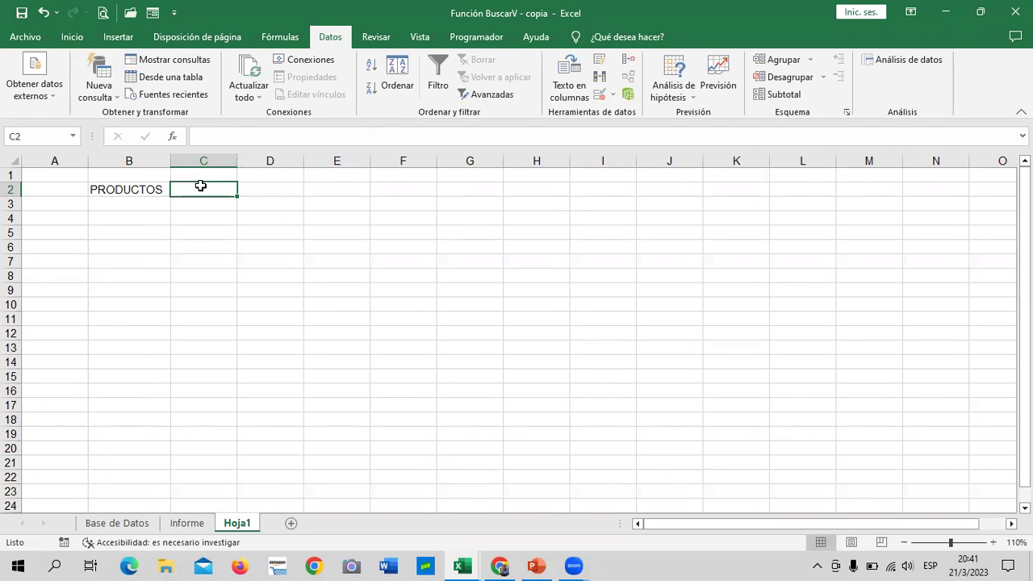
pyautogui.write('PRECIO')
pyautogui.press('Return')
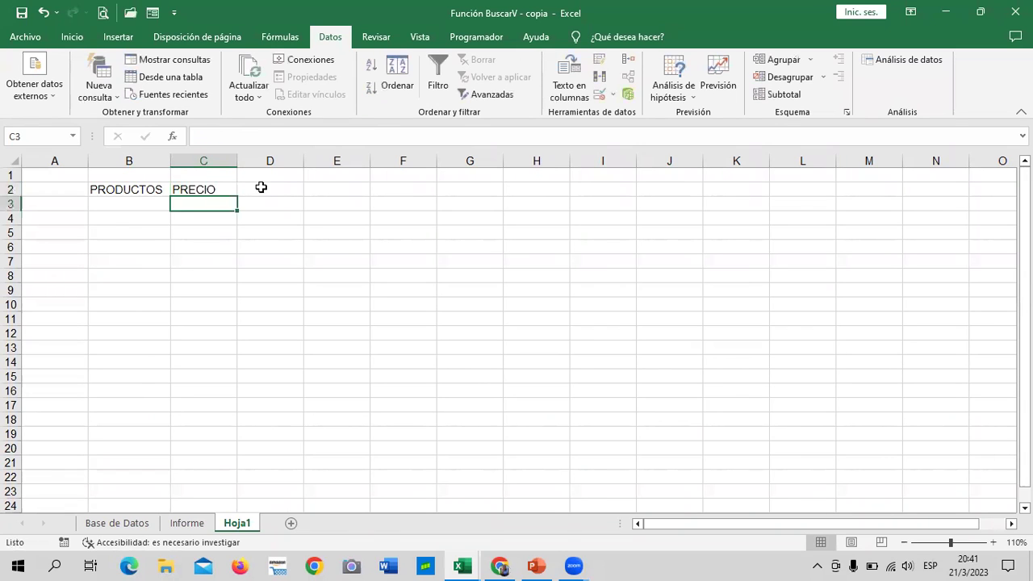
pyautogui.click(261, 186)
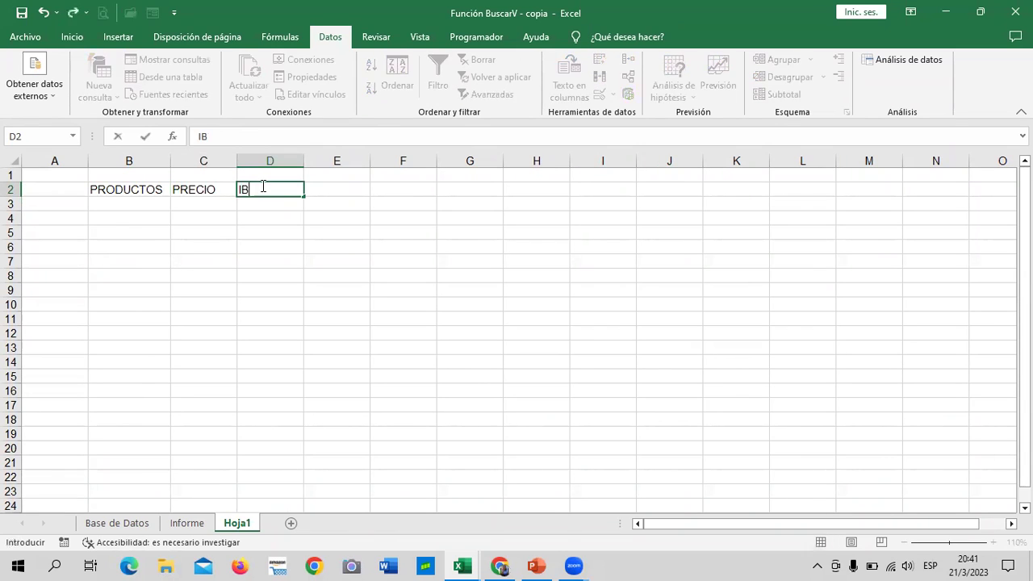
pyautogui.write('IVA TOTAL')
pyautogui.press('Return')
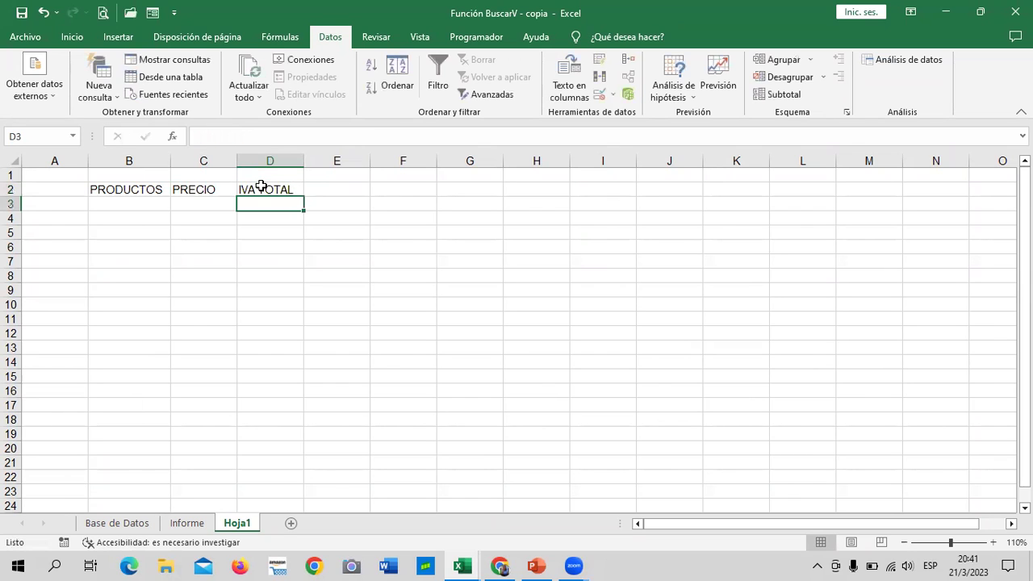
# Enter CANTIDAD in E2 and PRECIO TOTAL in F2
pyautogui.click(339, 187)
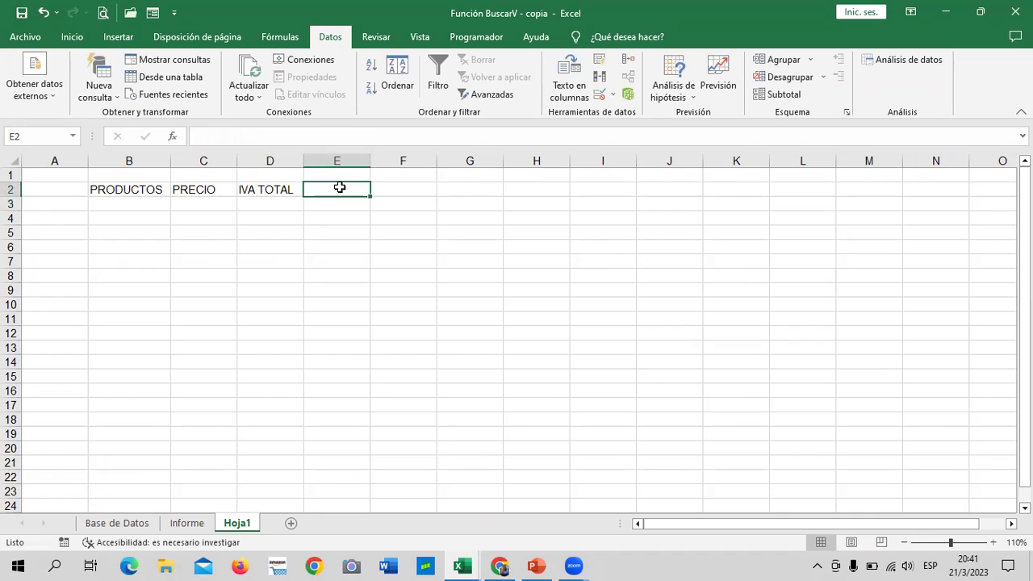
pyautogui.write('CANTIDAD')
pyautogui.click(412, 187)
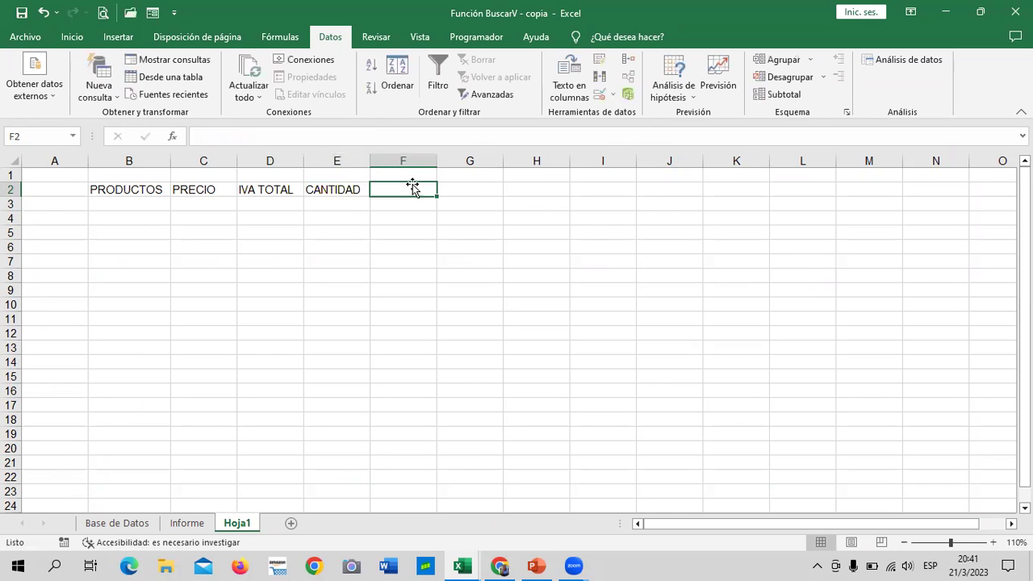
pyautogui.write('TO')
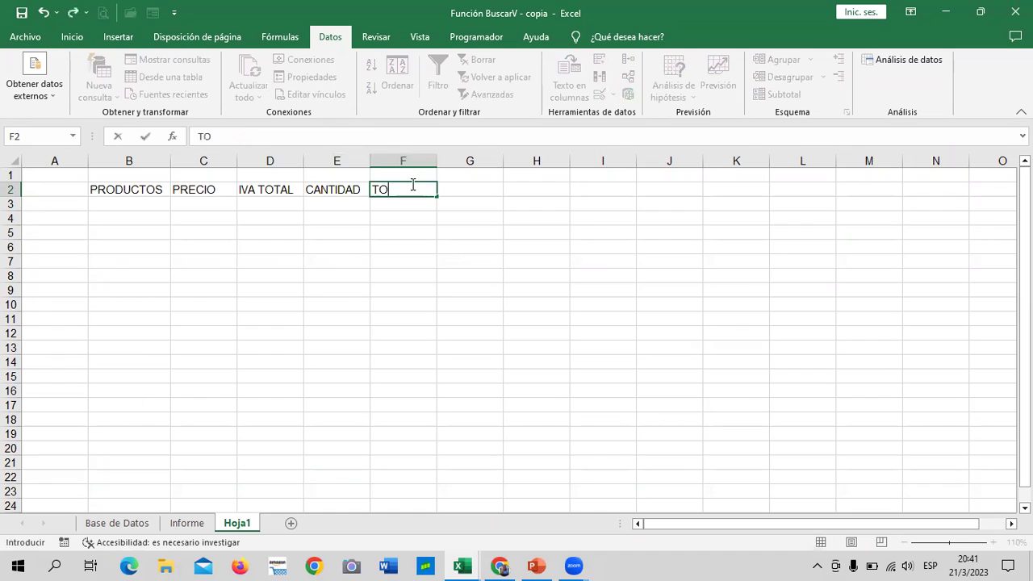
pyautogui.press('BackSpace')
pyautogui.press('BackSpace')
pyautogui.write('PRECIO TOTA')
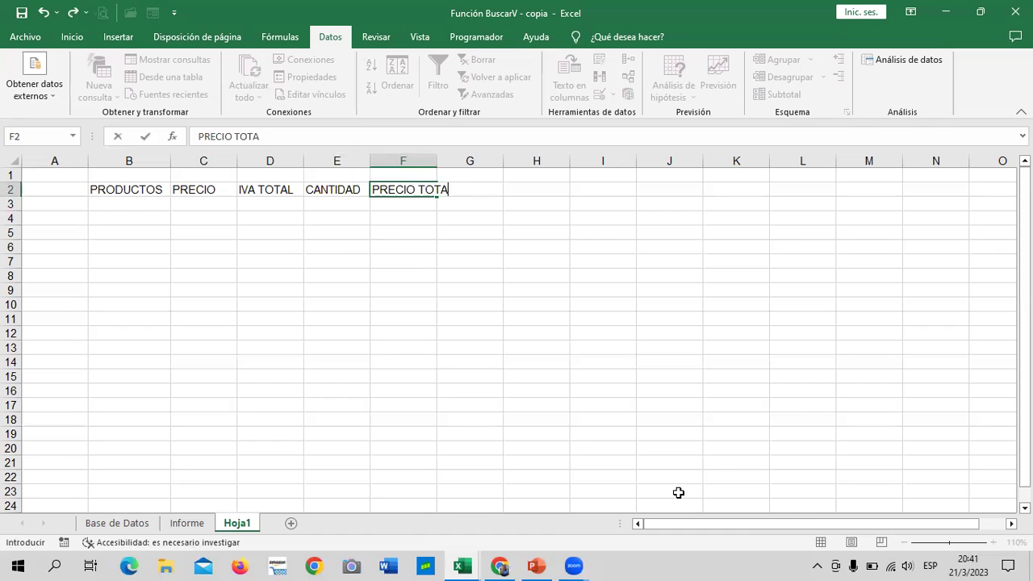
pyautogui.write('L')
pyautogui.press('Return')
pyautogui.click(432, 331)
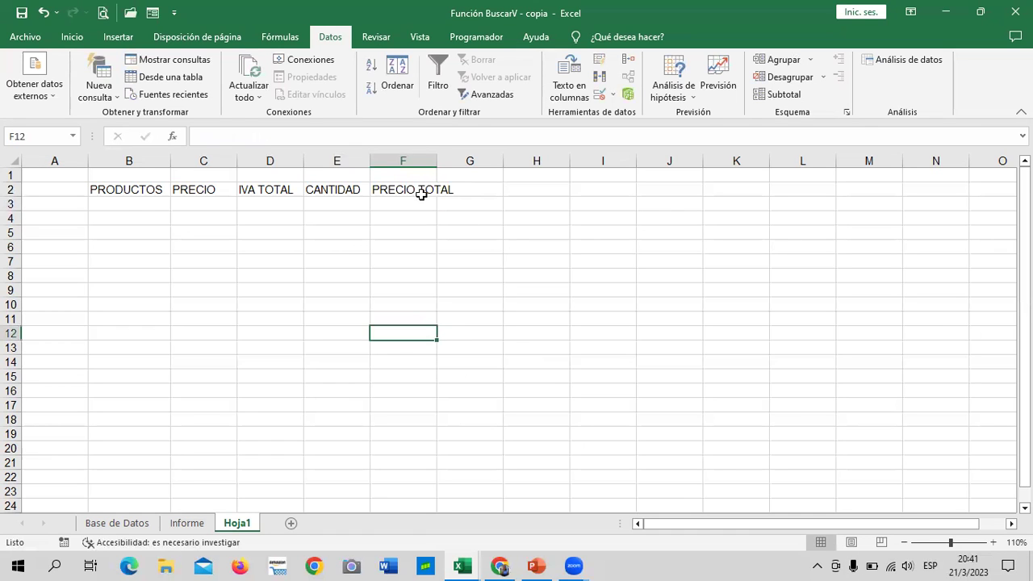
pyautogui.click(412, 188)
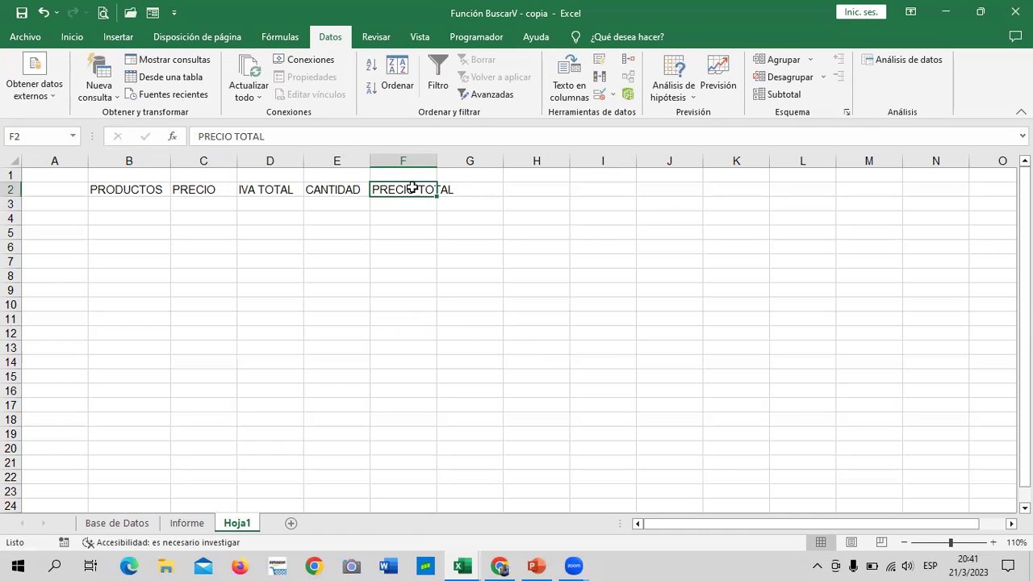
# Wrap PRECIO TOTAL in F2, then centre headers B2:F2 and apply the Énfasis6 cell style
pyautogui.click(71, 38)
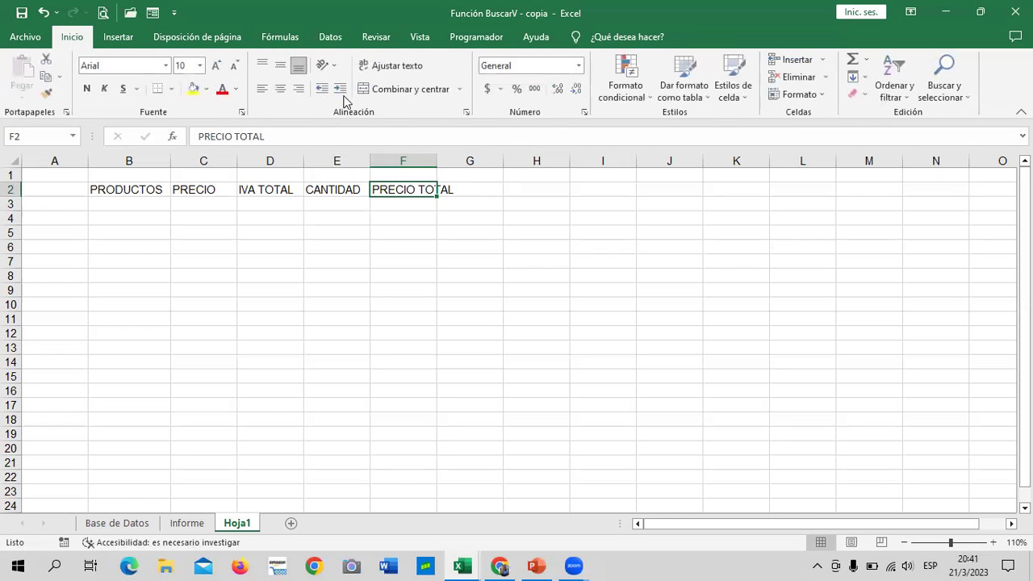
pyautogui.click(400, 68)
pyautogui.moveTo(105, 202); pyautogui.dragTo(399, 194)
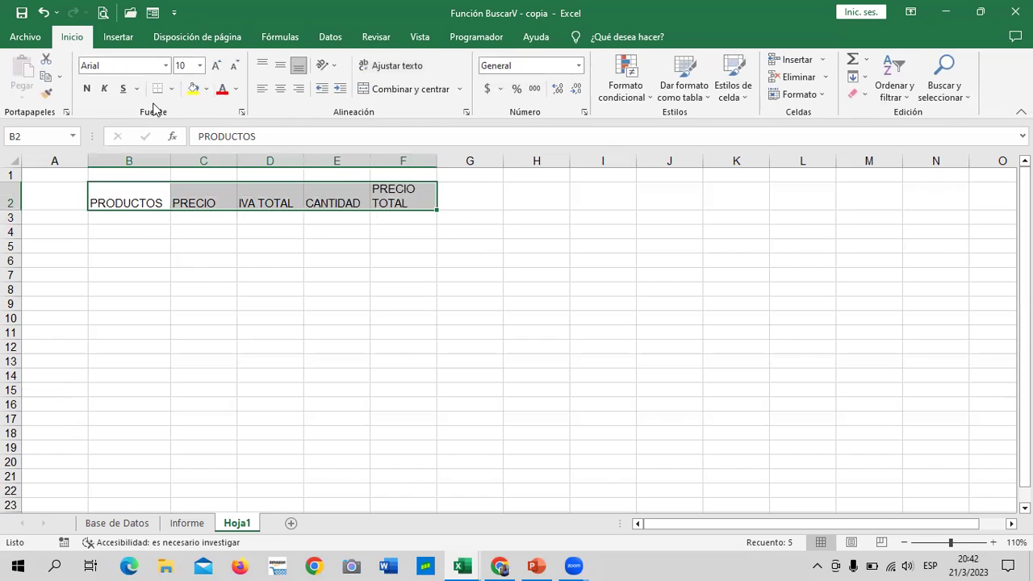
pyautogui.click(280, 88)
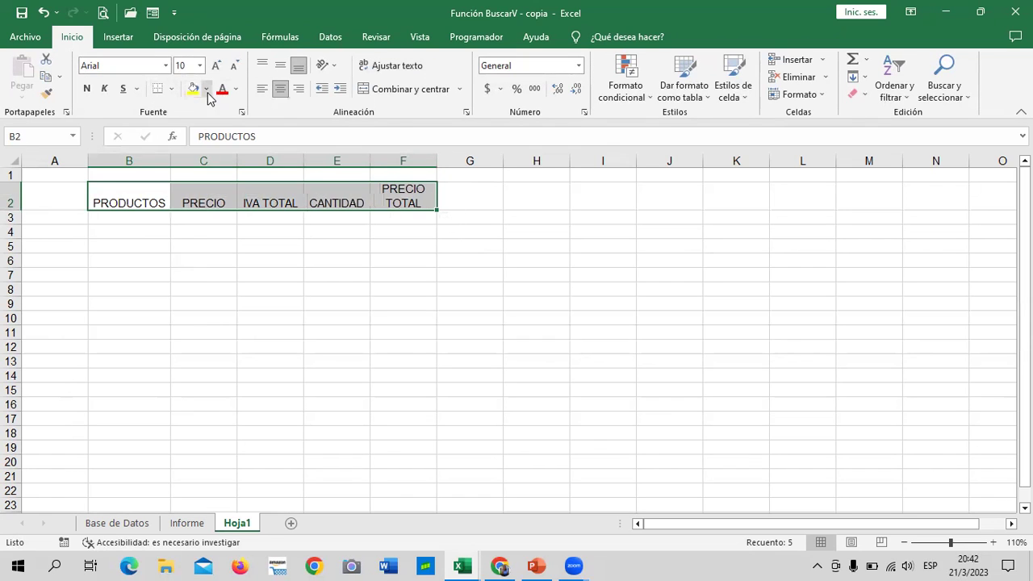
pyautogui.click(743, 101)
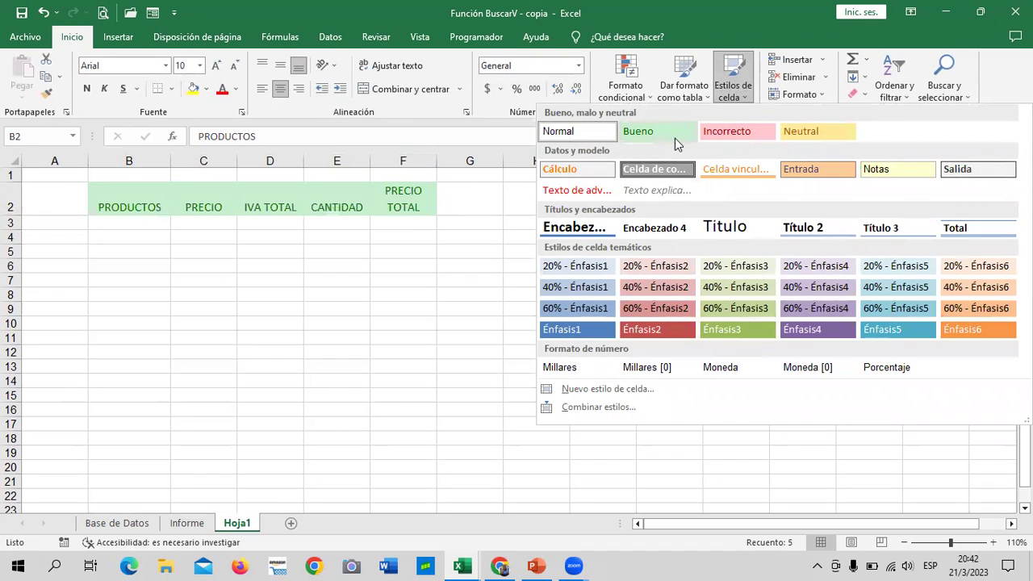
pyautogui.click(984, 328)
pyautogui.moveTo(602, 365); pyautogui.dragTo(603, 352)
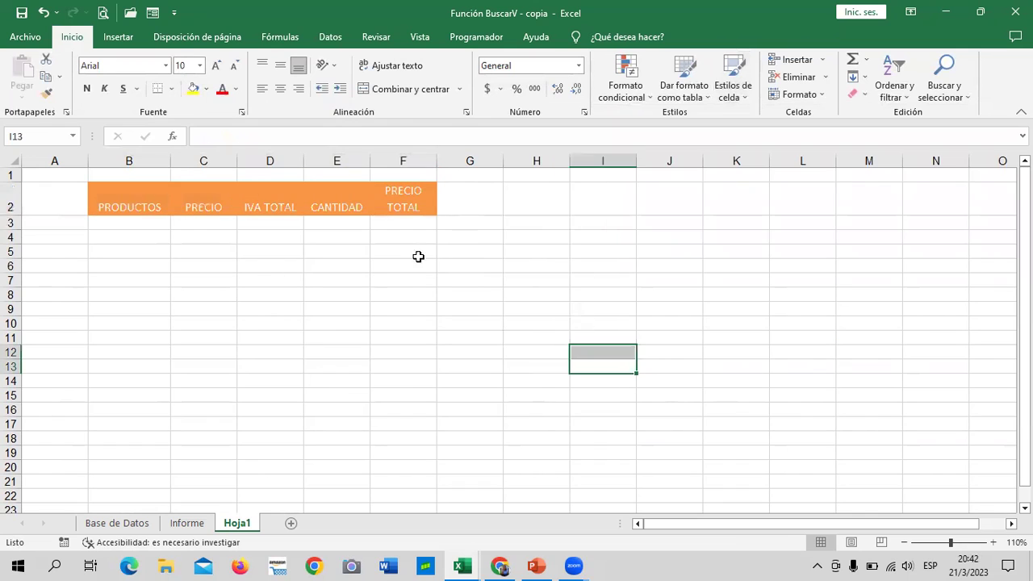
# Apply Todos los bordes to the whole table range B2:F14
pyautogui.moveTo(133, 207); pyautogui.dragTo(436, 357)
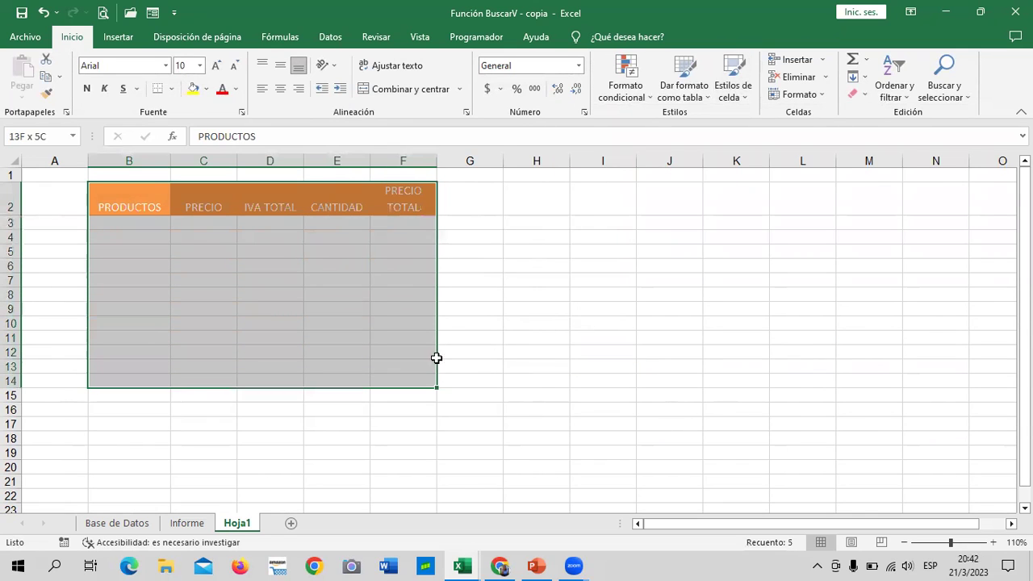
pyautogui.click(170, 89)
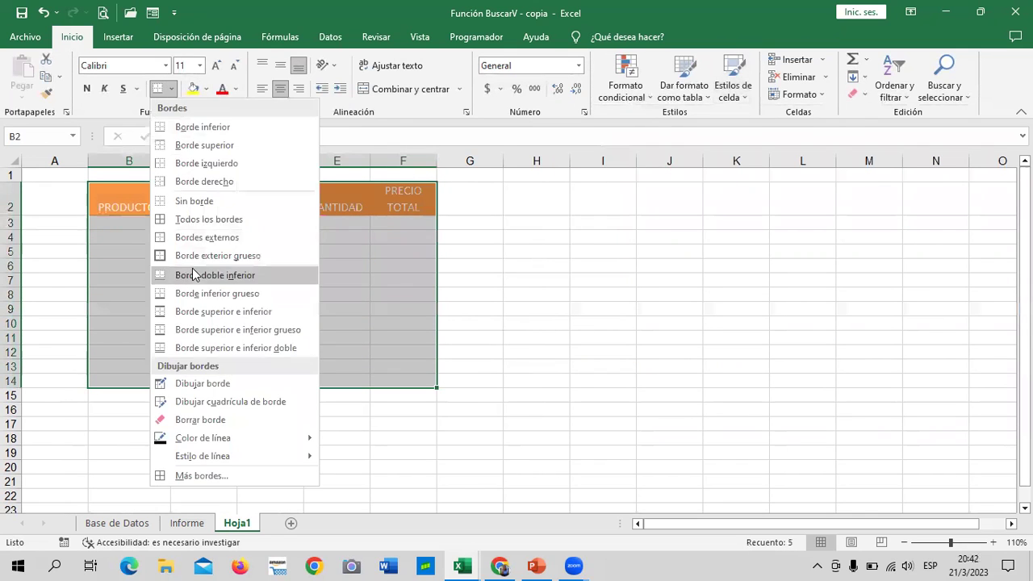
pyautogui.click(194, 219)
pyautogui.click(589, 276)
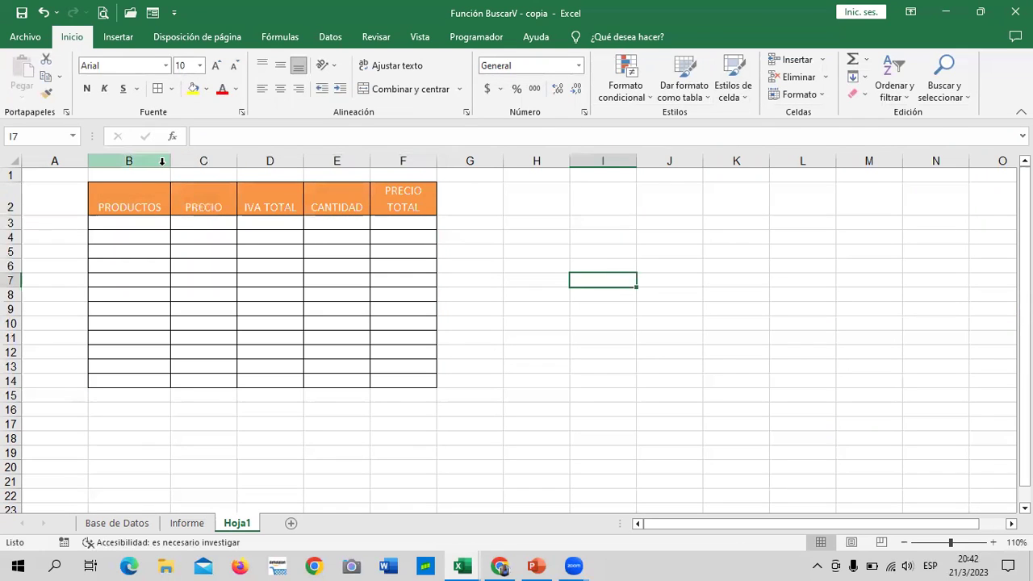
# Set the width of columns B through F to 15
pyautogui.moveTo(148, 161); pyautogui.dragTo(387, 165)
pyautogui.rightClick(395, 204)
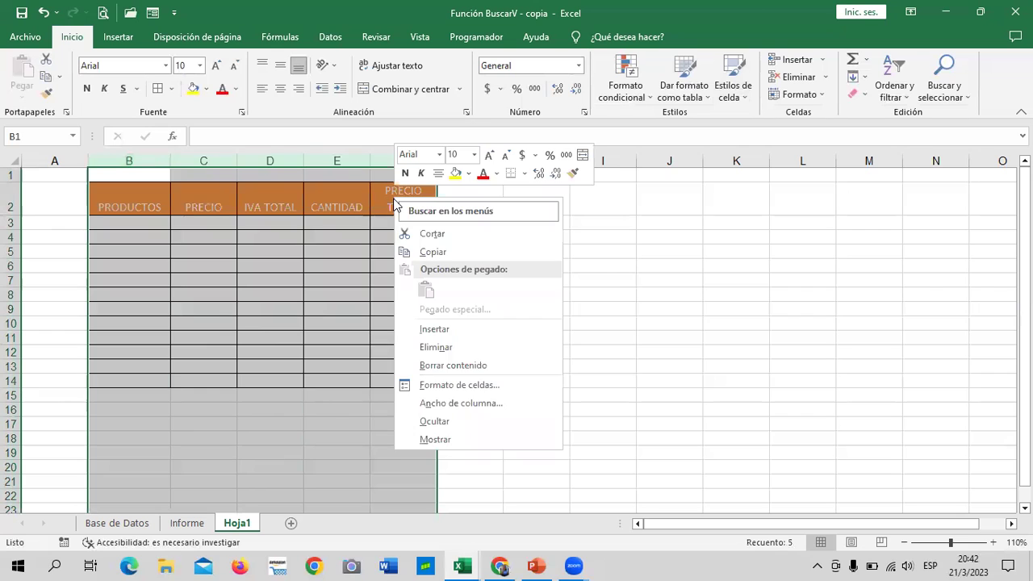
pyautogui.click(476, 402)
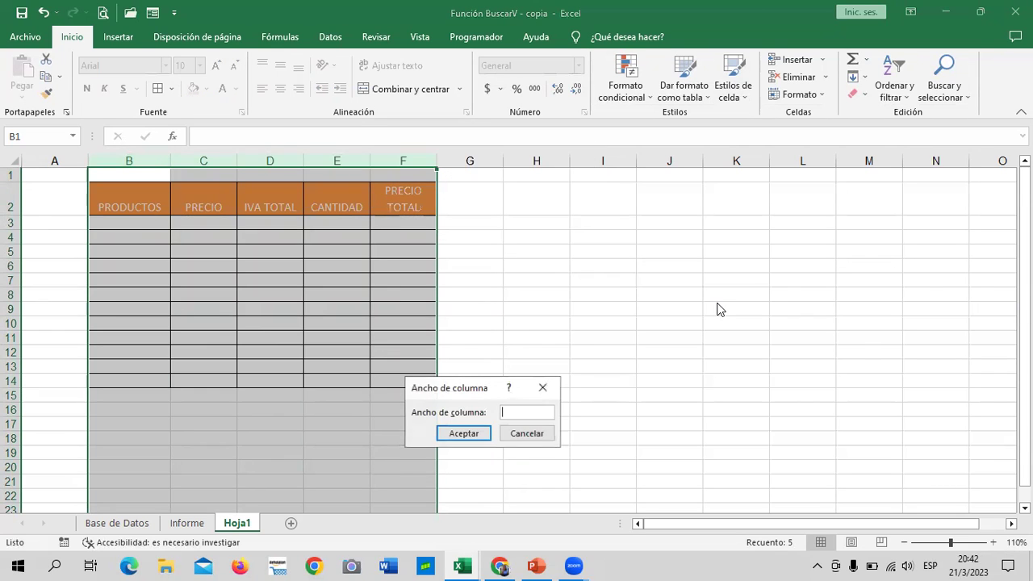
pyautogui.write('8')
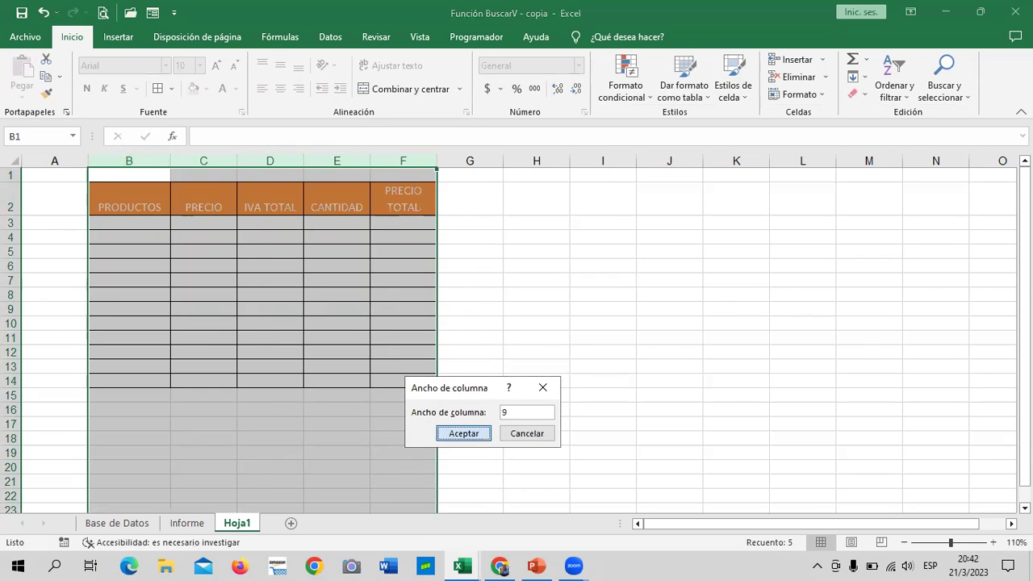
pyautogui.click(463, 434)
pyautogui.rightClick(281, 282)
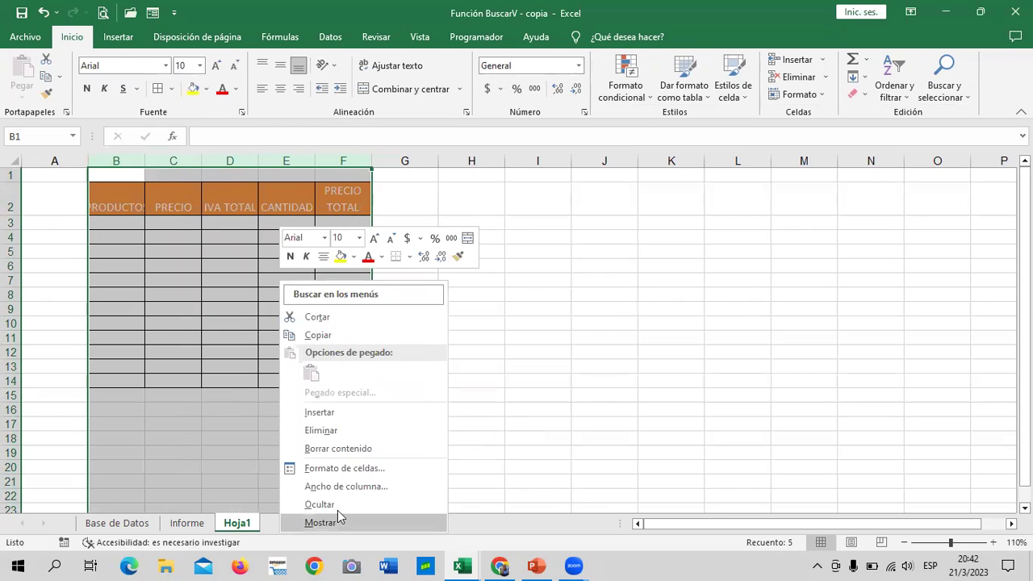
pyautogui.click(360, 486)
pyautogui.write('15')
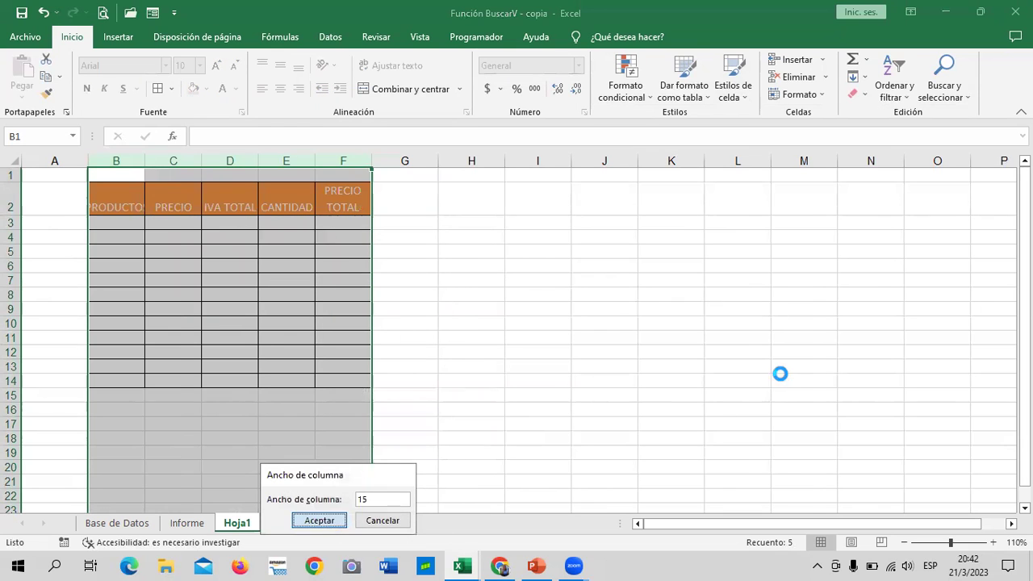
pyautogui.press('Return')
pyautogui.click(683, 309)
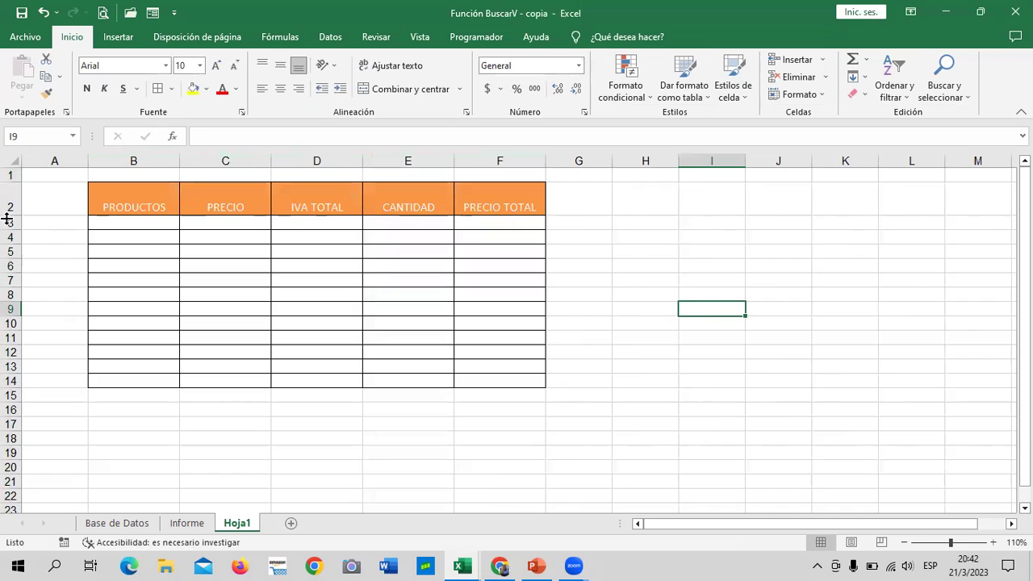
# Set the height of rows 3 to 14 to 14
pyautogui.moveTo(11, 222); pyautogui.dragTo(24, 382)
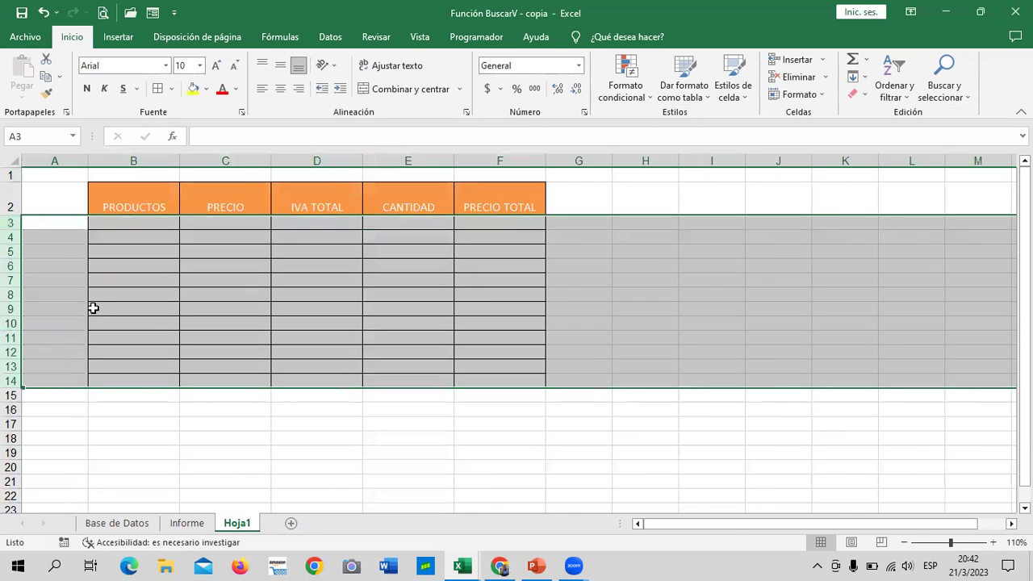
pyautogui.rightClick(91, 308)
pyautogui.press('Return')
pyautogui.write('14')
pyautogui.press('Return')
pyautogui.click(618, 325)
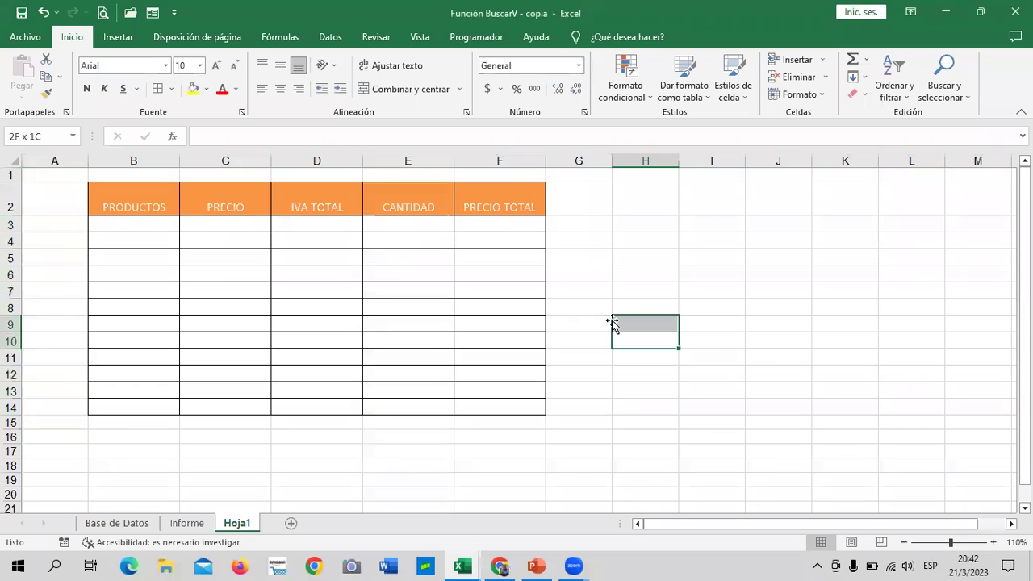
# Enter MOUSE in B3 and MONITOR in B4
pyautogui.click(152, 219)
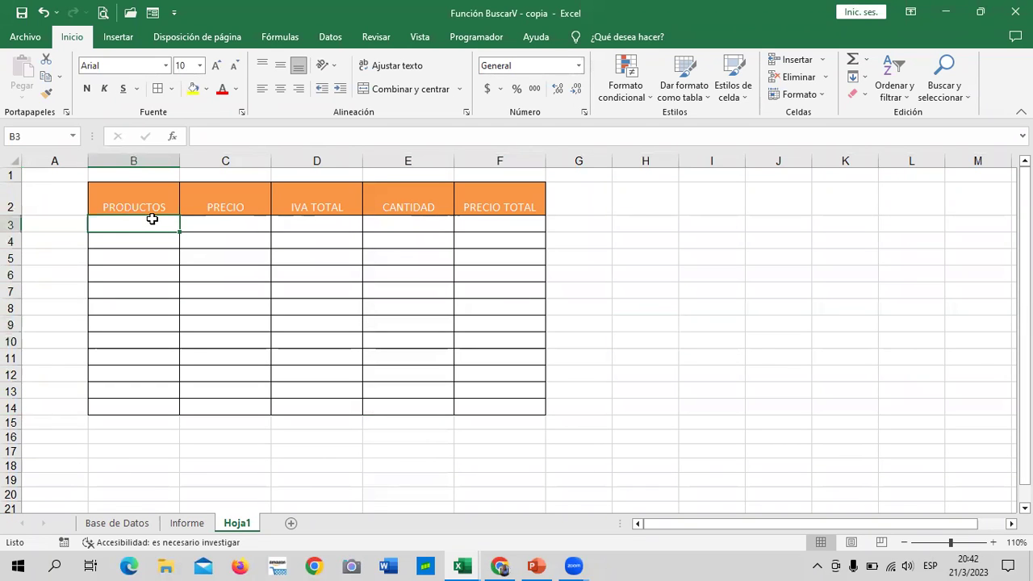
pyautogui.write('MOUSE')
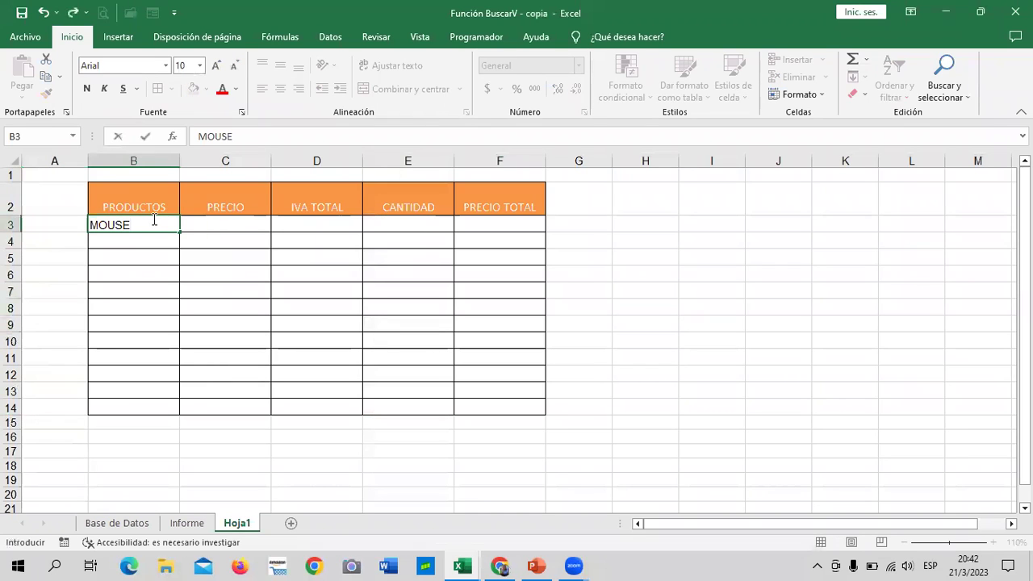
pyautogui.press('Return')
pyautogui.write('MONITOR')
pyautogui.press('Return')
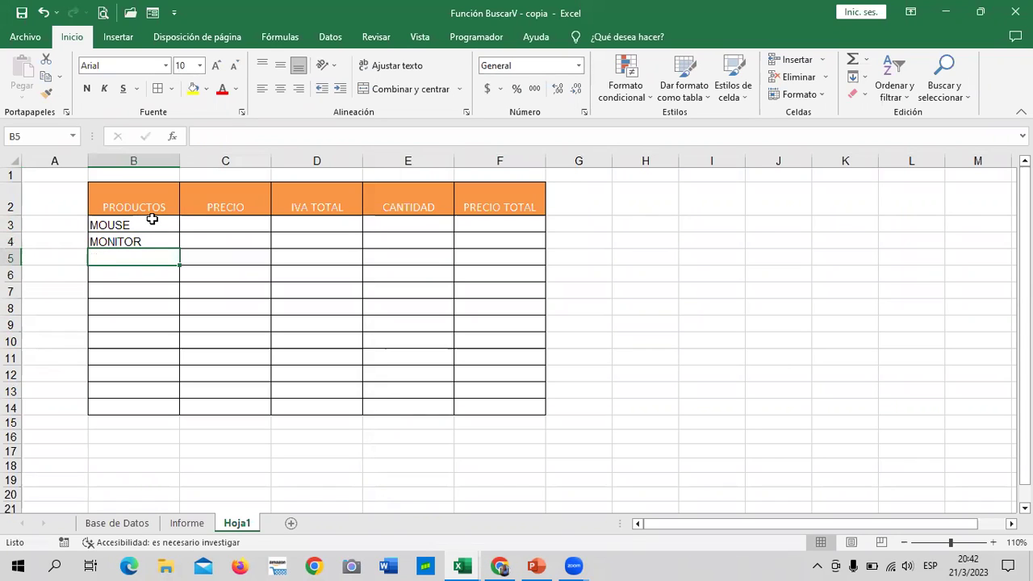
# Enter ESCANNER in B5, fixing a misspelled entry, and TECLADO in B6
pyautogui.write('EXX')
pyautogui.press('Return')
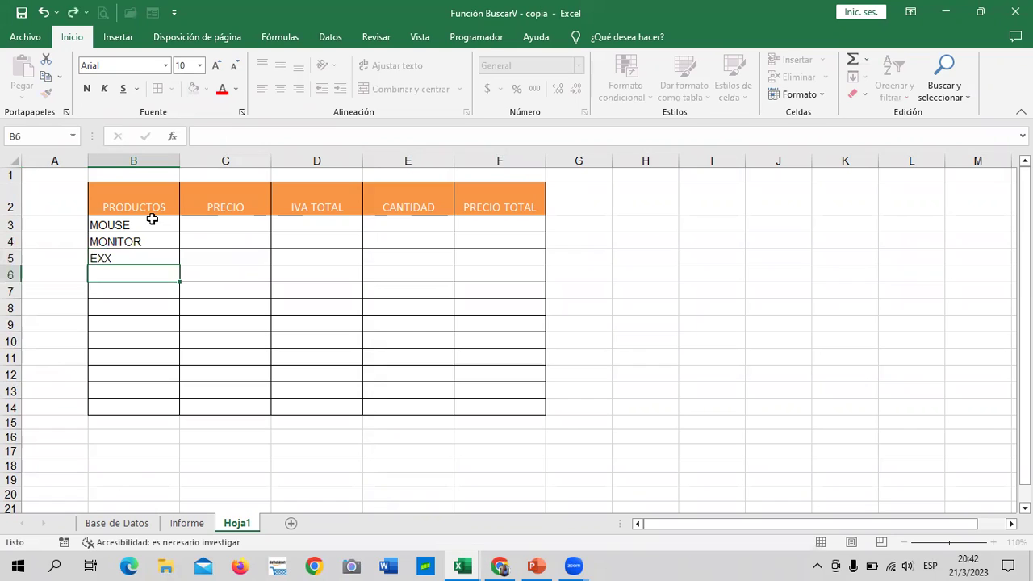
pyautogui.click(123, 259)
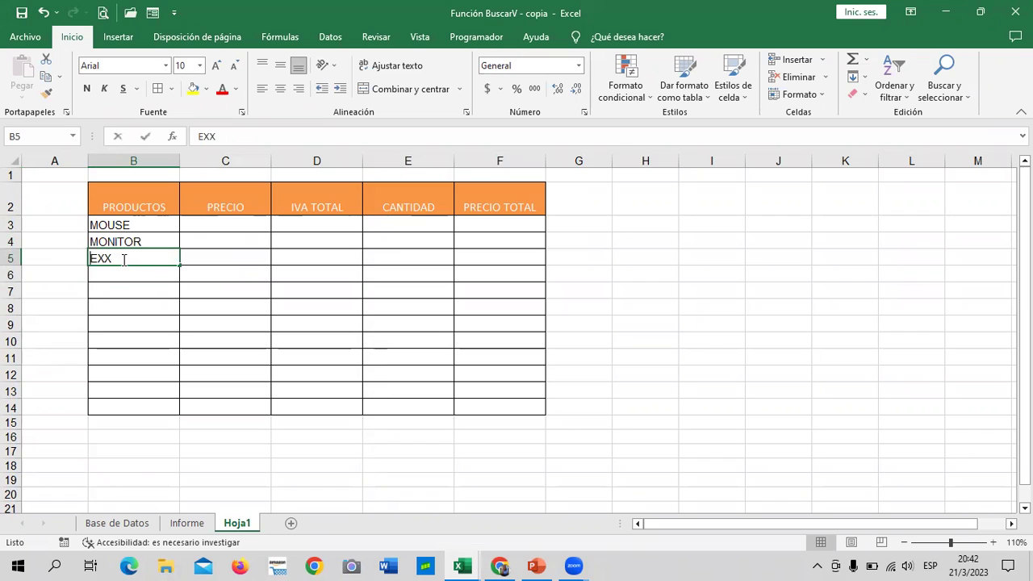
pyautogui.press('BackSpace')
pyautogui.write('ESCANNER')
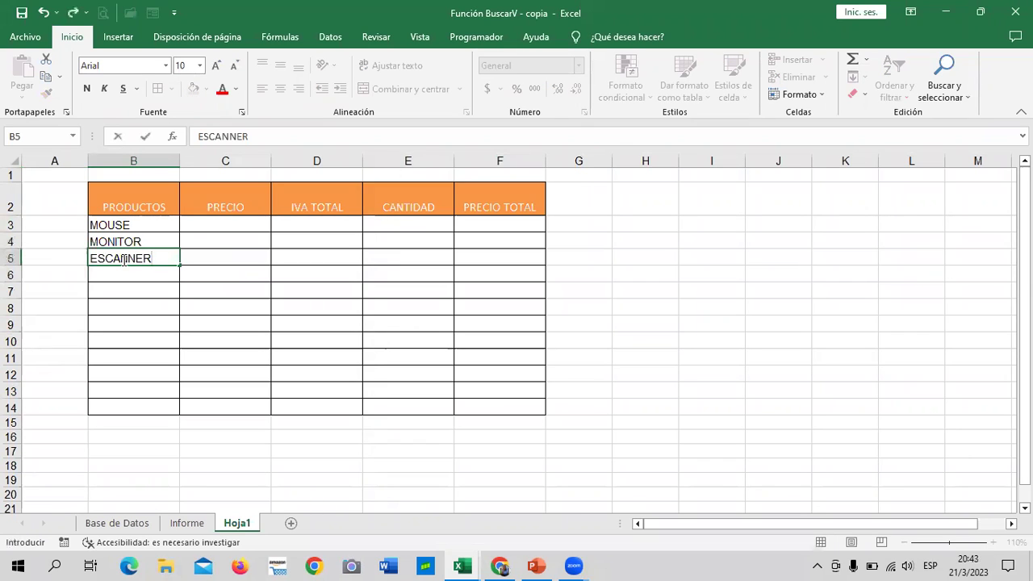
pyautogui.press('Return')
pyautogui.write('TECLADO')
pyautogui.press('Return')
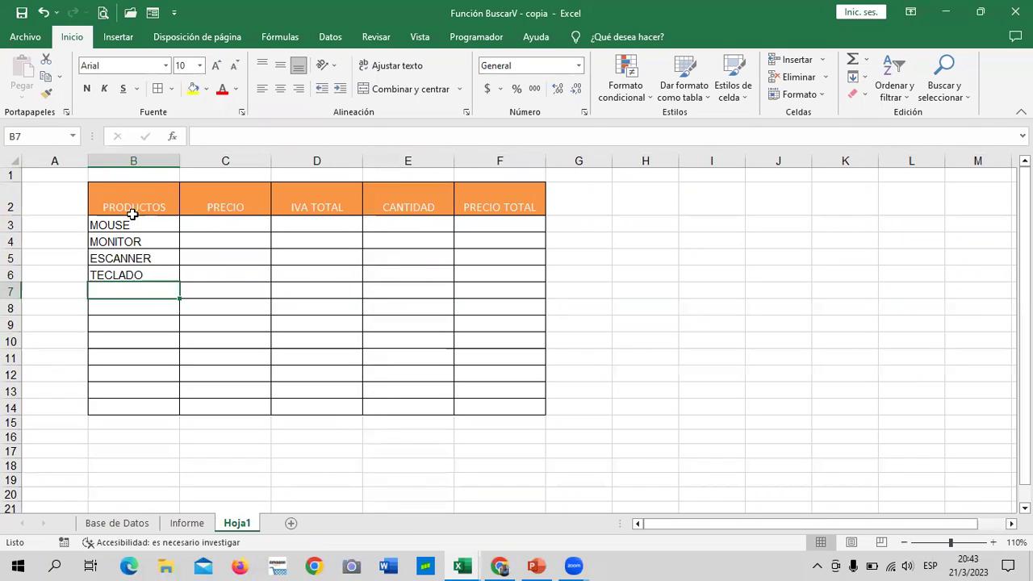
# Enter price 3 in C3 and give C3:C14 accounting number format
pyautogui.click(205, 219)
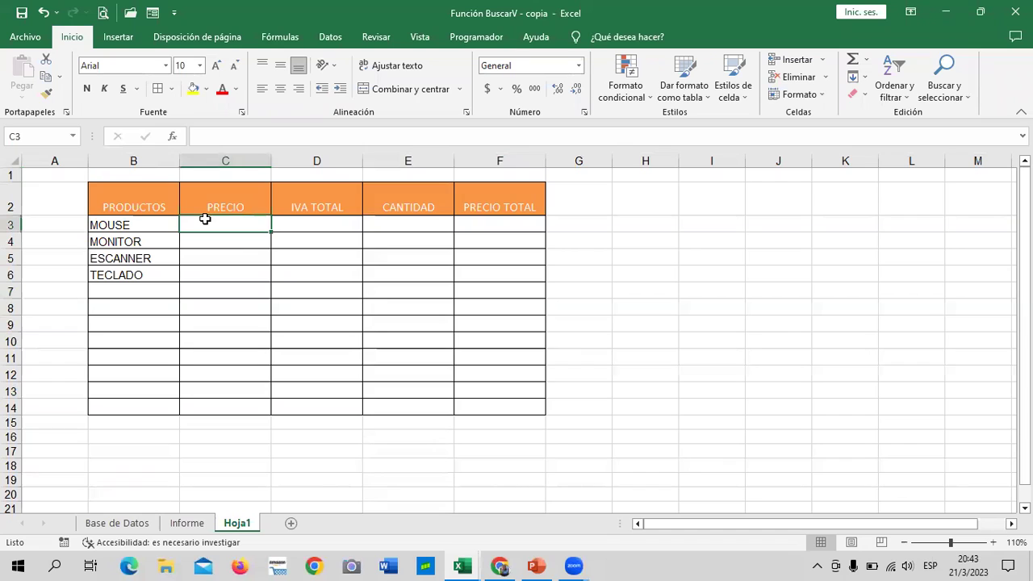
pyautogui.write('3')
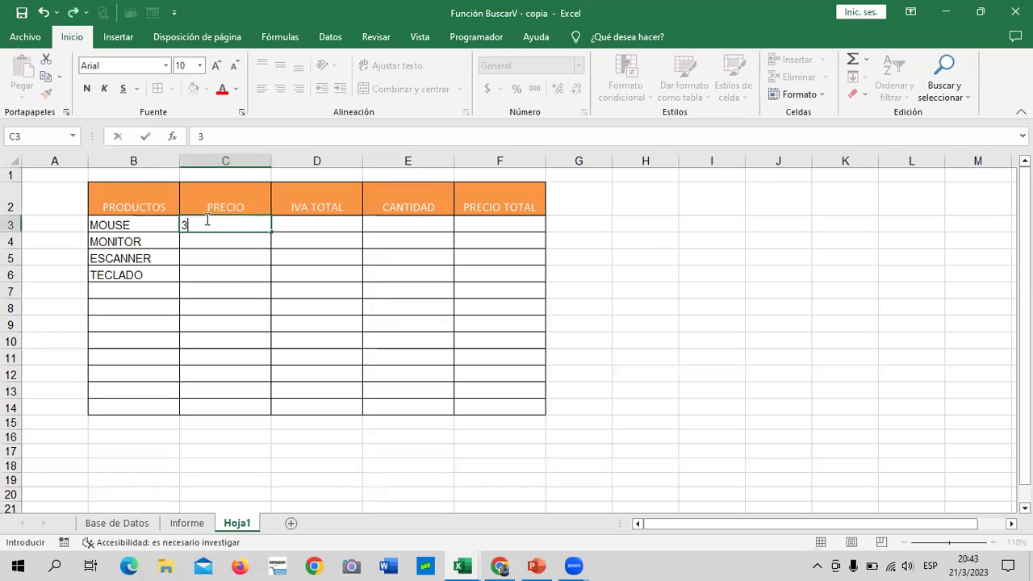
pyautogui.moveTo(225, 217)
pyautogui.mouseDown()
pyautogui.moveTo(234, 422)
pyautogui.moveTo(231, 408)
pyautogui.mouseUp()
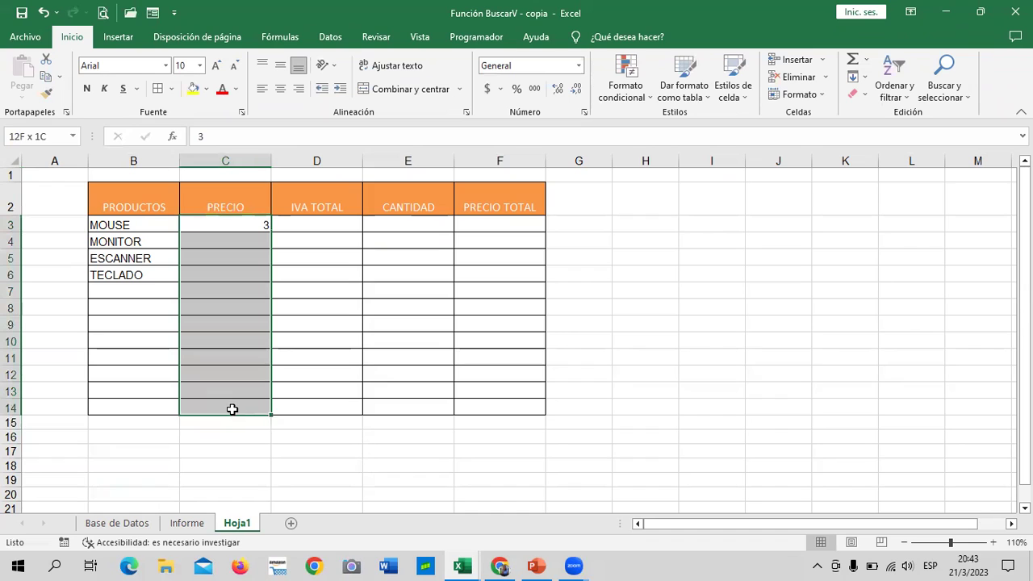
pyautogui.click(487, 89)
# Enter the prices 50, 250 and 10 in C4:C6
pyautogui.click(232, 238)
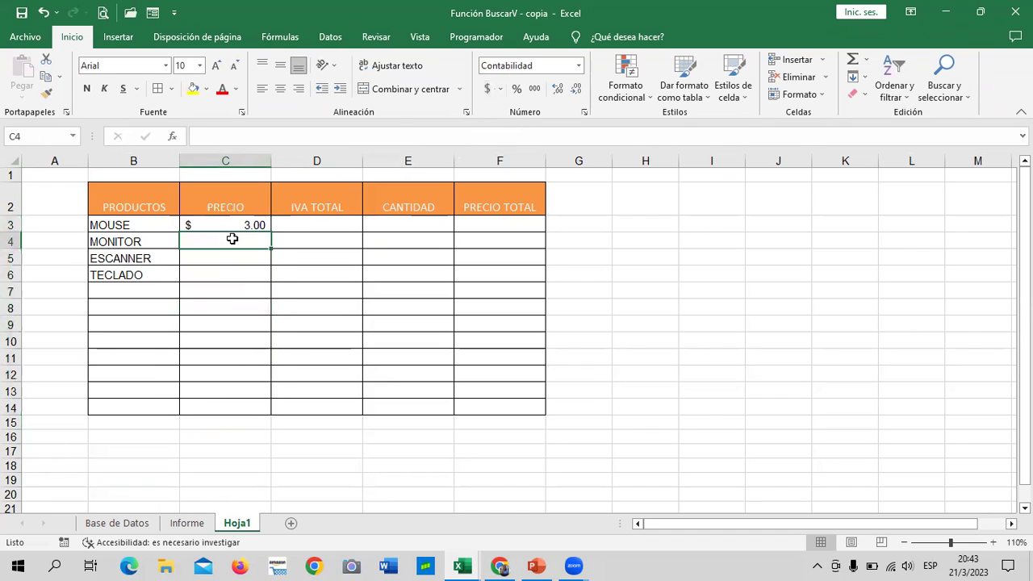
pyautogui.write('50')
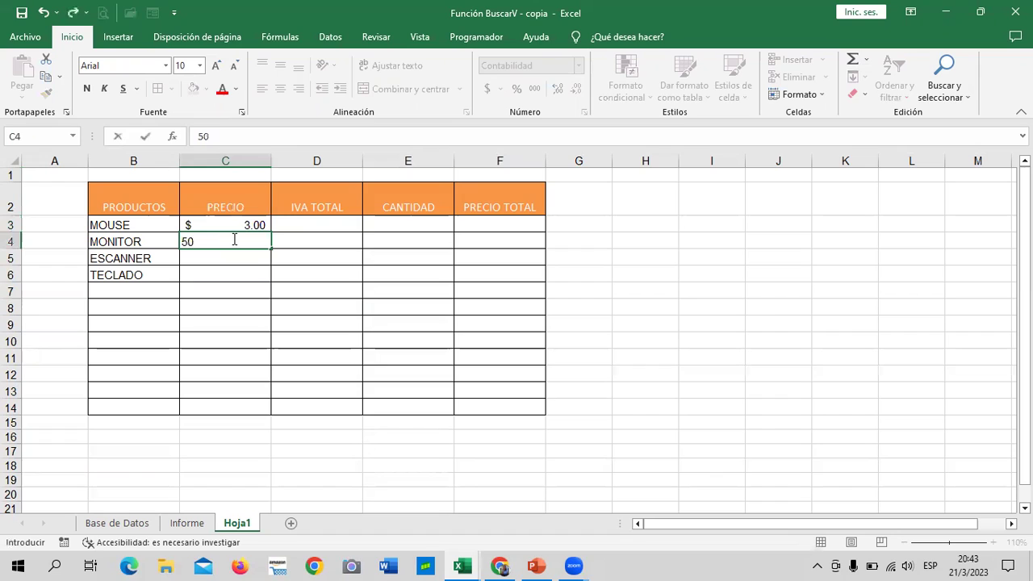
pyautogui.press('Return')
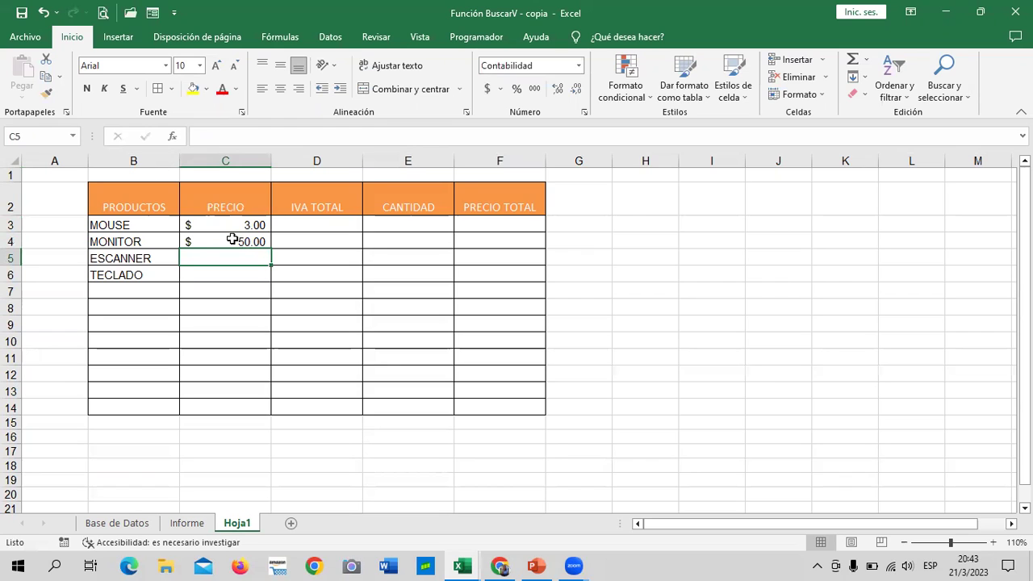
pyautogui.write('250')
pyautogui.press('Return')
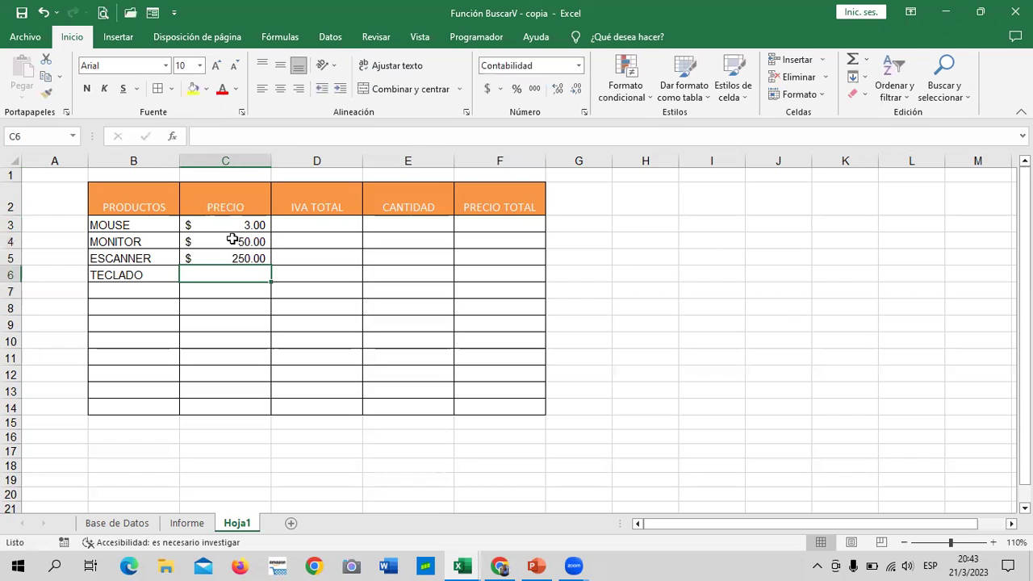
pyautogui.write('10')
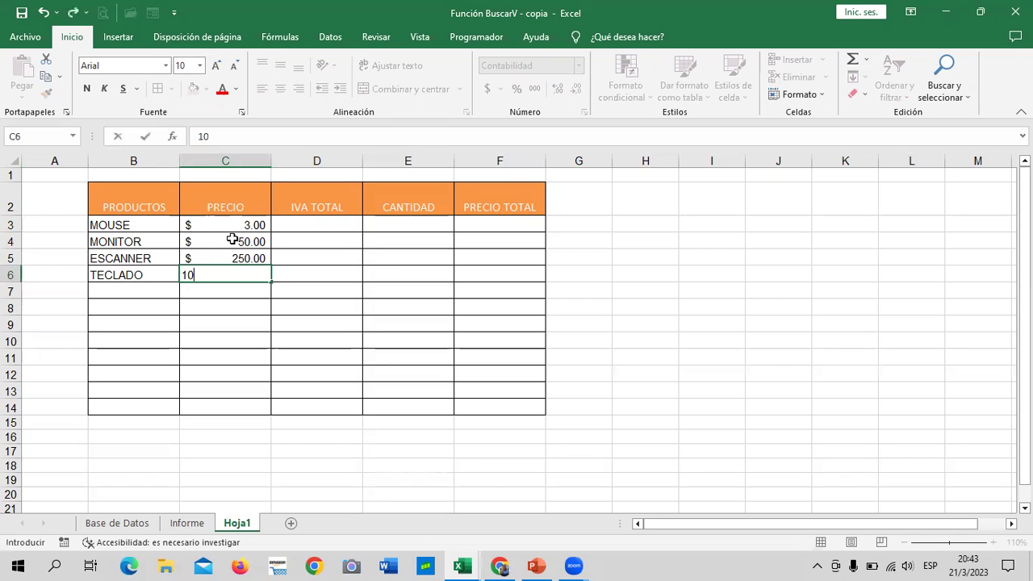
pyautogui.press('Return')
# Enter quantity 75 for MOUSE in E3, correcting a mistyped value
pyautogui.click(320, 207)
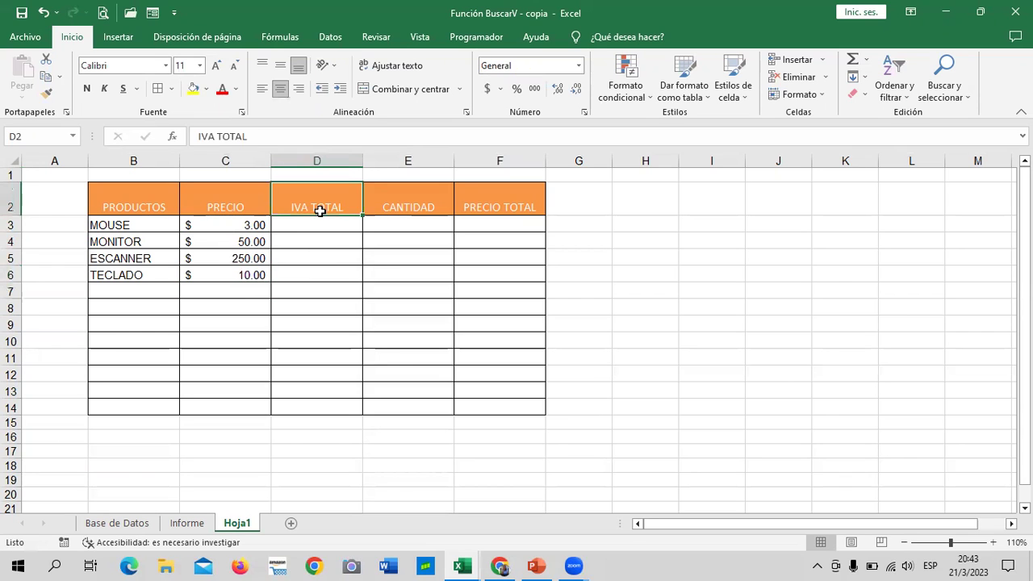
pyautogui.click(325, 225)
pyautogui.click(410, 222)
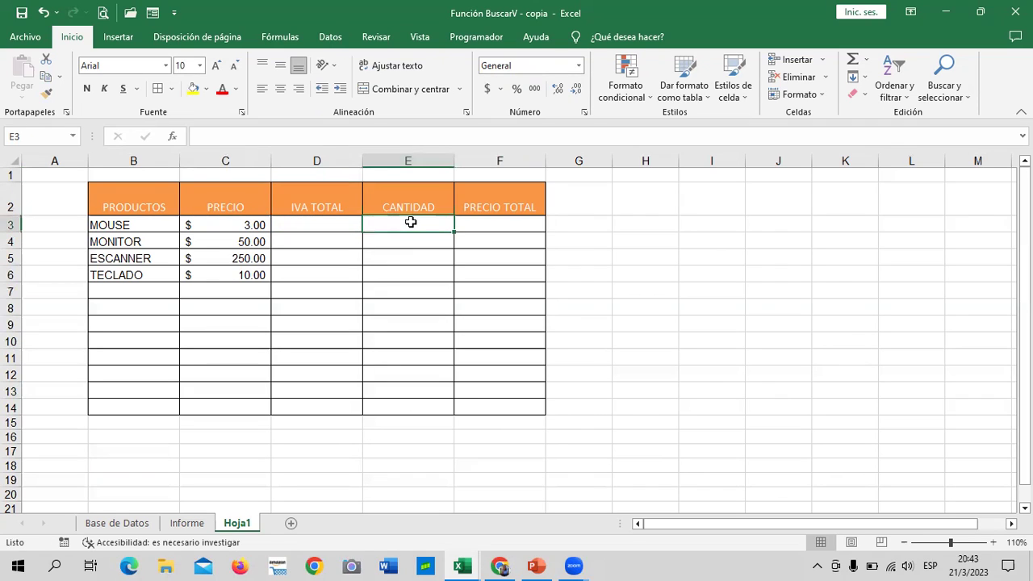
pyautogui.write('11')
pyautogui.press('BackSpace')
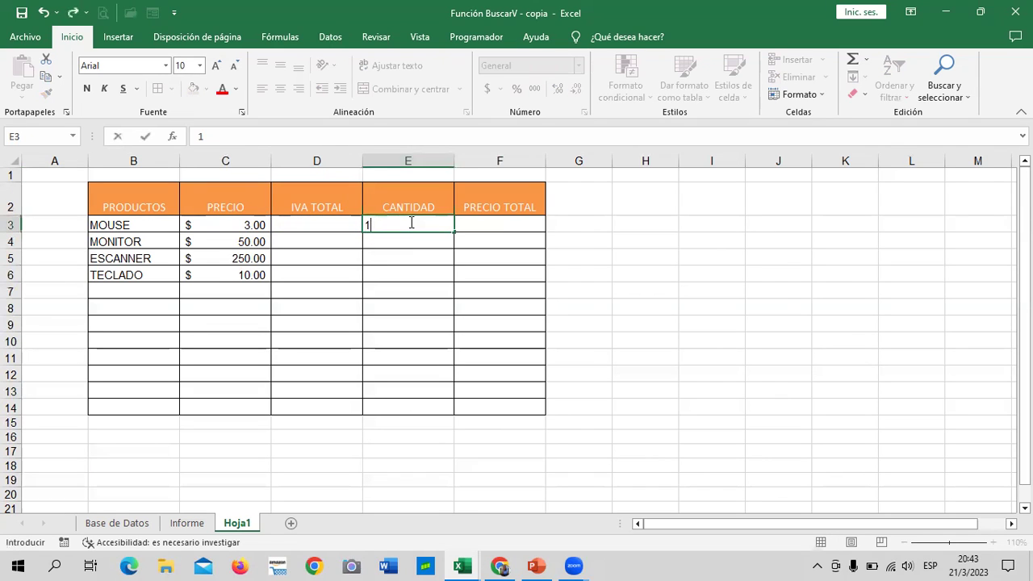
pyautogui.press('BackSpace')
pyautogui.write('75')
pyautogui.press('Return')
# Enter quantities 50, 25 and 50 in E4:E6
pyautogui.write('50')
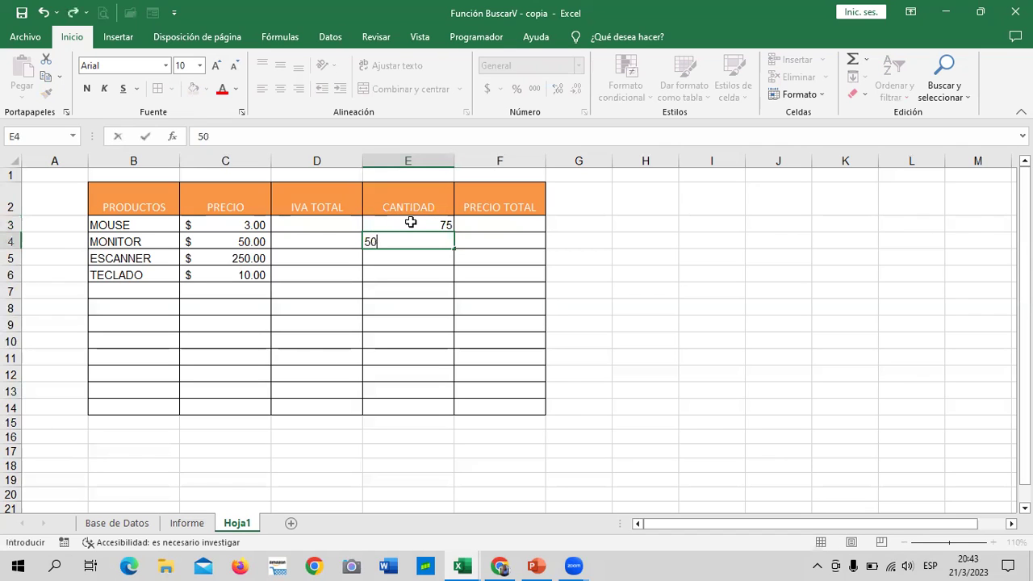
pyautogui.press('Return')
pyautogui.write('25')
pyautogui.press('Return')
pyautogui.write('50')
pyautogui.press('Return')
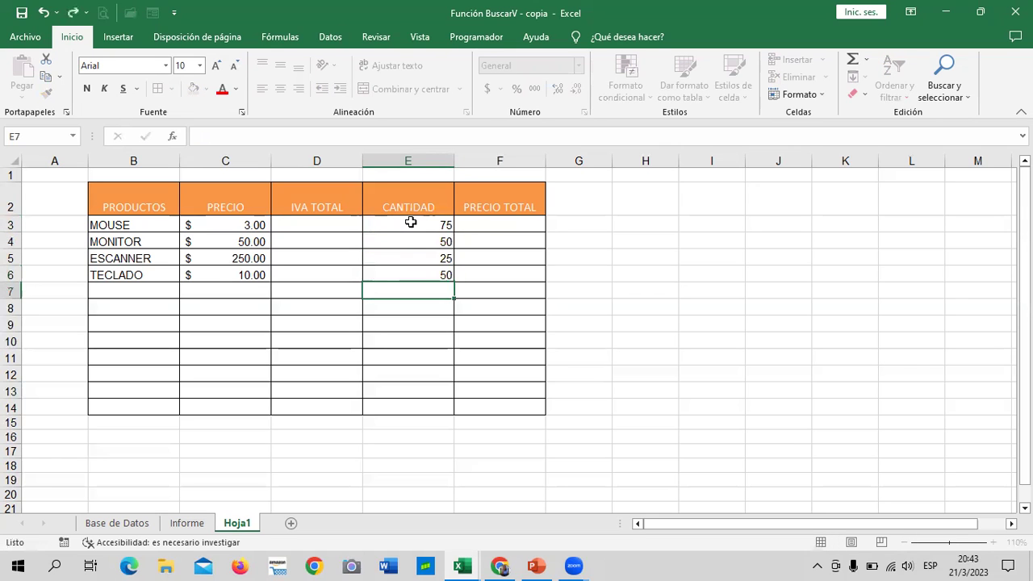
# Type the label PRODUCTO in cell C19 below the table
pyautogui.scroll(-2, 468, 376)
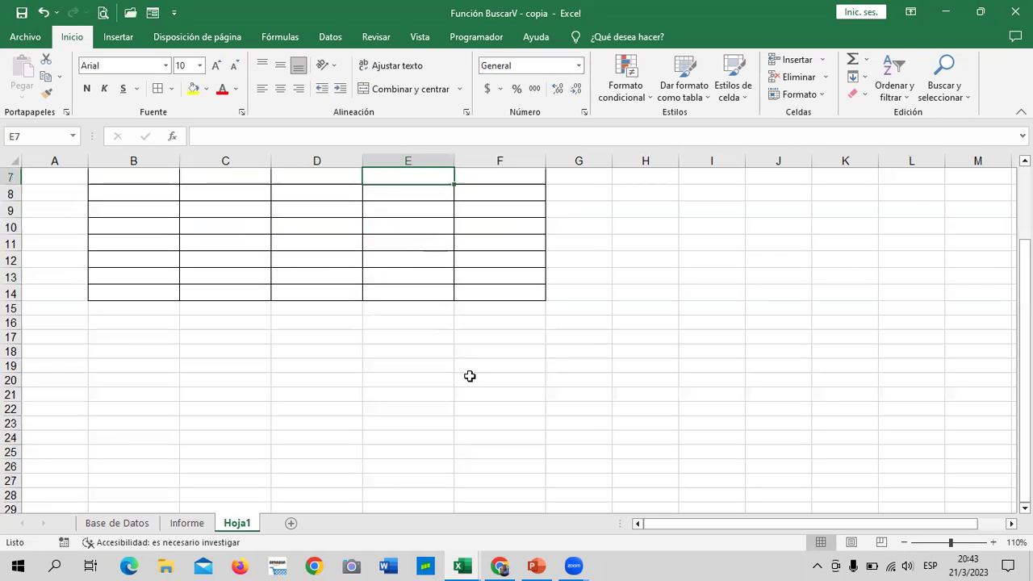
pyautogui.click(228, 367)
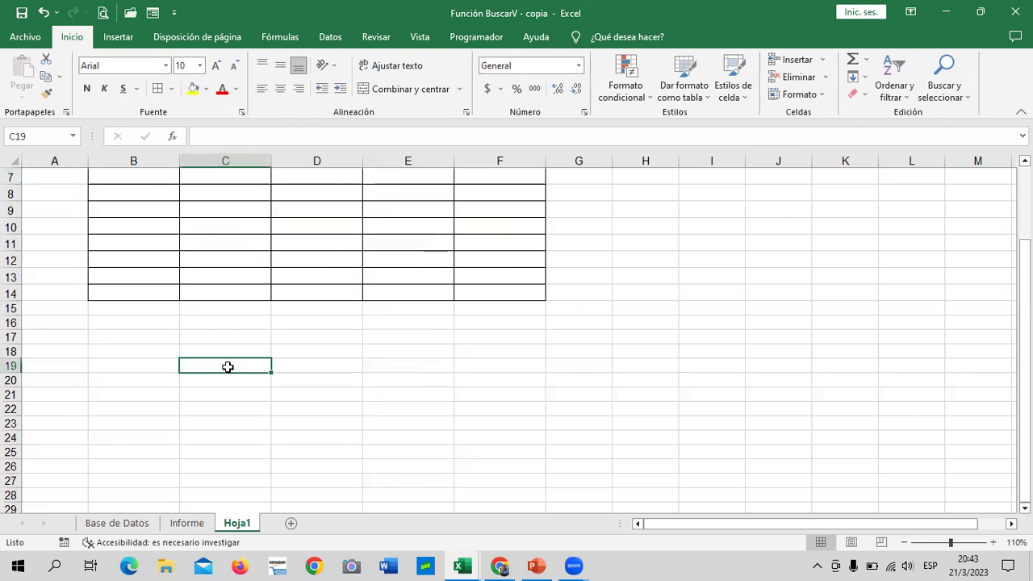
pyautogui.scroll(2, 267, 407)
pyautogui.scroll(-4, 268, 412)
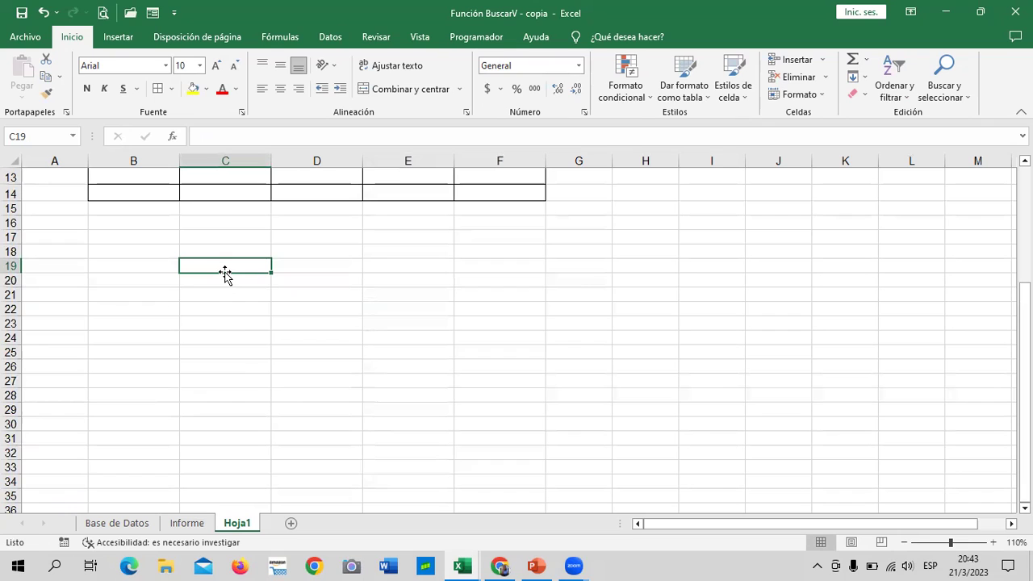
pyautogui.write('PRODUCTO')
pyautogui.press('Return')
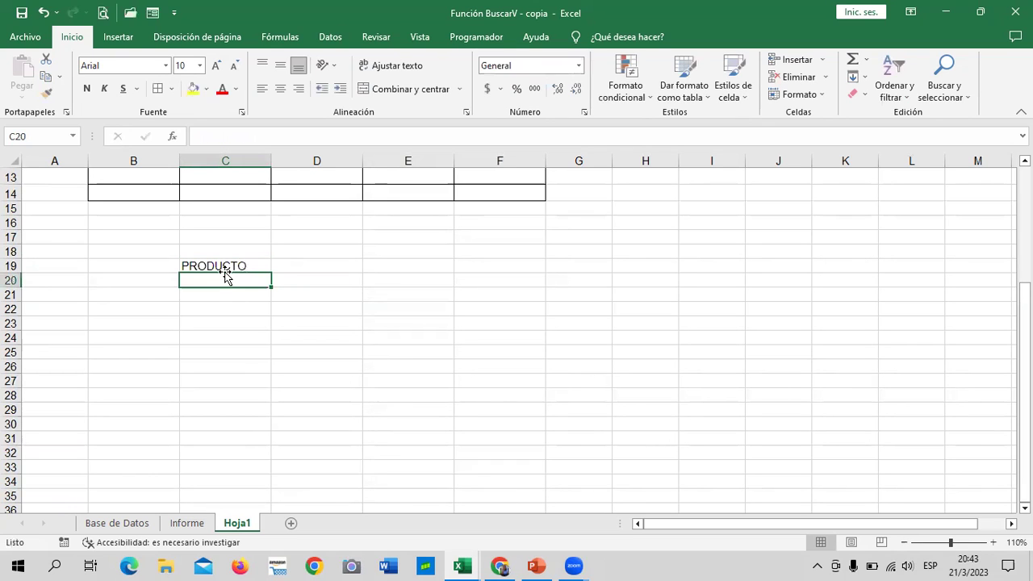
# Type the label PRECIO TOTAL in cell D19 beside PRODUCTO
pyautogui.click(316, 267)
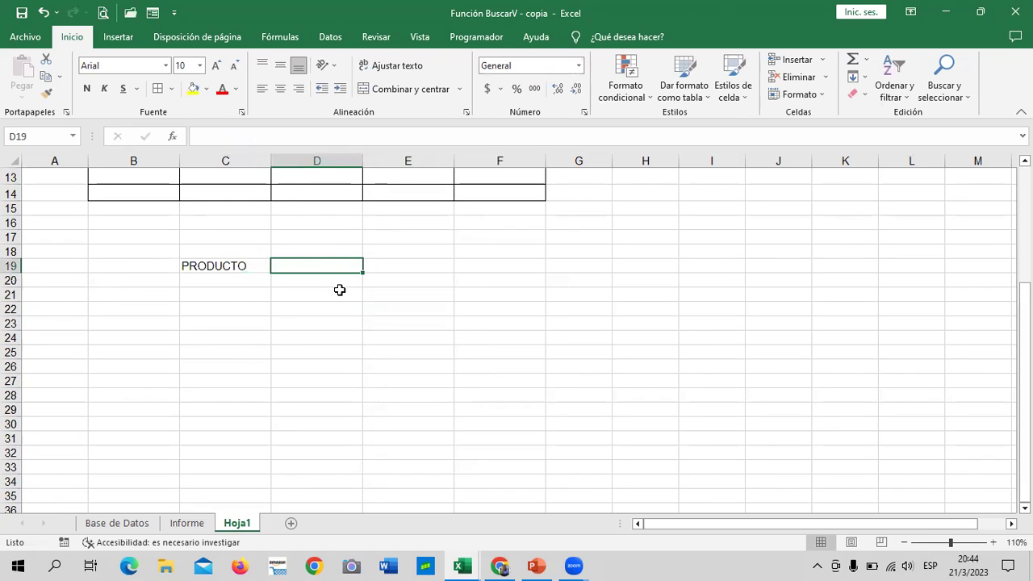
pyautogui.write('PRECIO TOTAL')
pyautogui.press('Return')
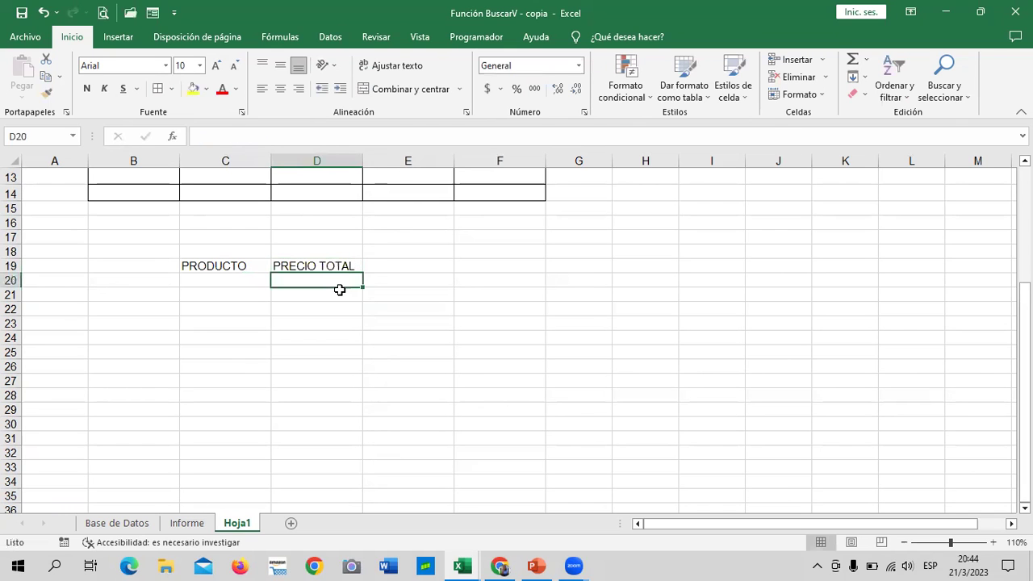
pyautogui.scroll(3, 166, 332)
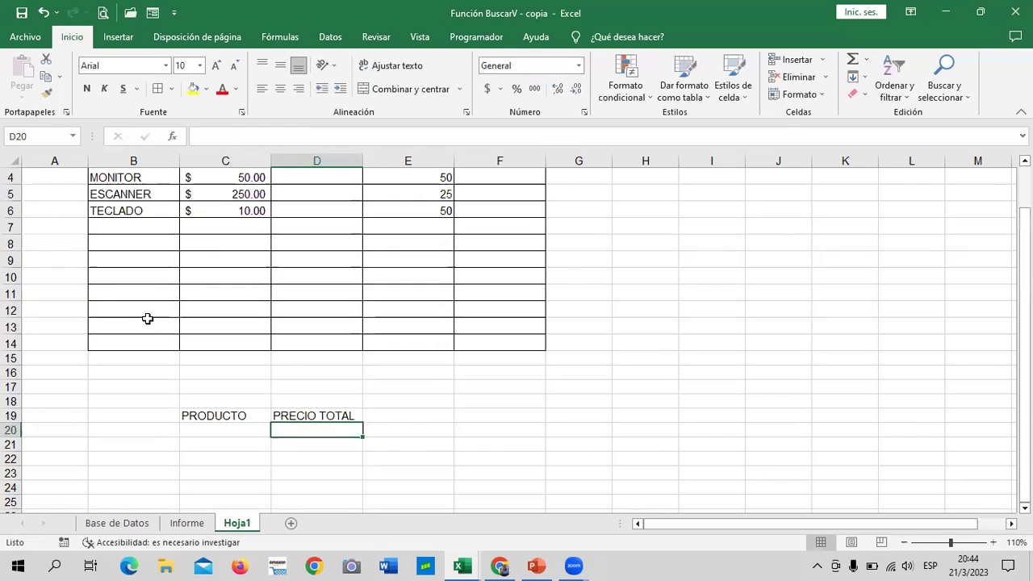
pyautogui.scroll(1, 148, 319)
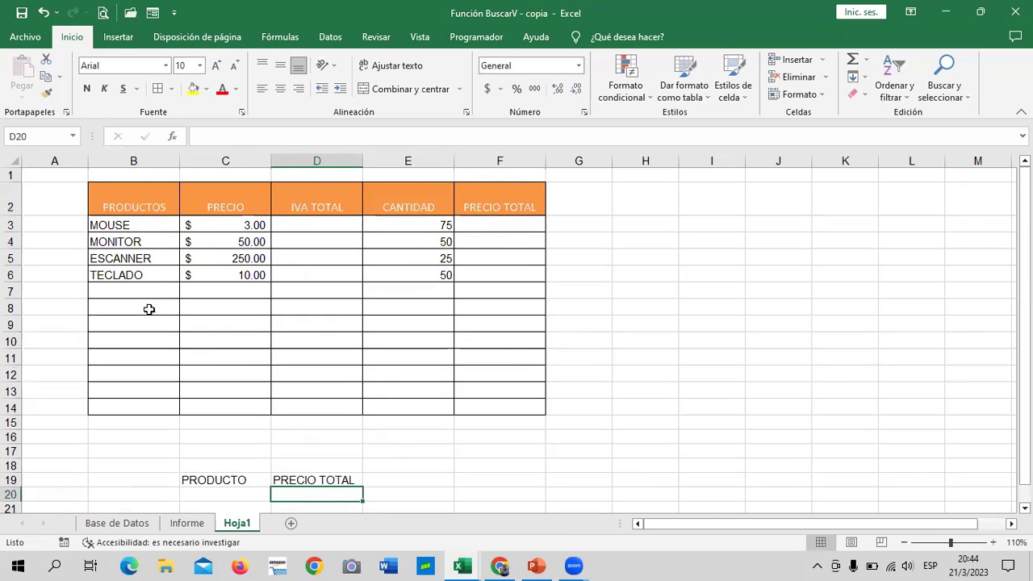
pyautogui.scroll(-3, 209, 347)
pyautogui.moveTo(207, 316); pyautogui.dragTo(312, 314)
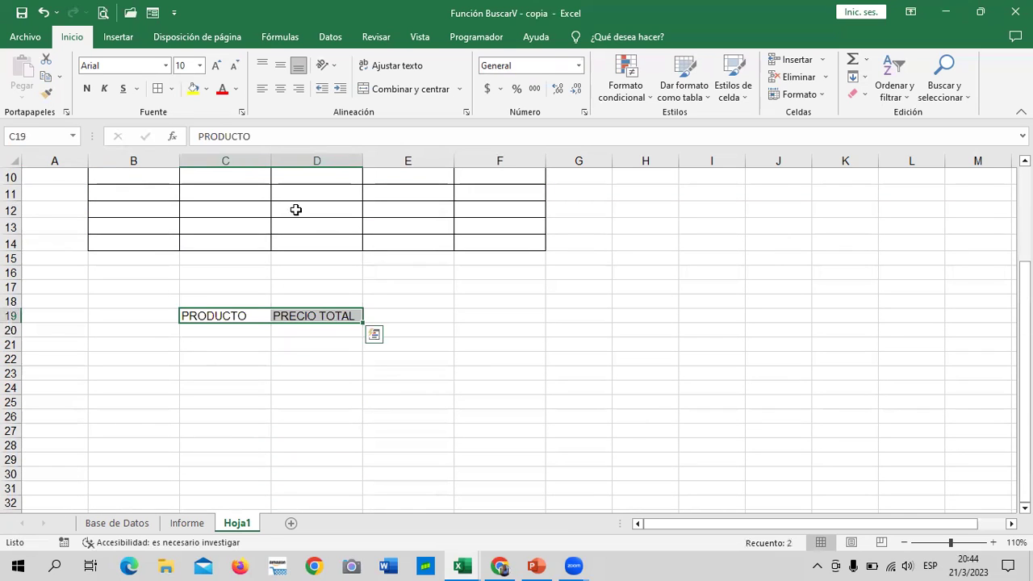
# Apply the orange Énfasis6 style to C19:D19 and centre the PRODUCTO and PRECIO TOTAL labels
pyautogui.click(247, 339)
pyautogui.moveTo(247, 321)
pyautogui.mouseDown()
pyautogui.moveTo(302, 327)
pyautogui.moveTo(314, 316)
pyautogui.mouseUp()
pyautogui.click(299, 395)
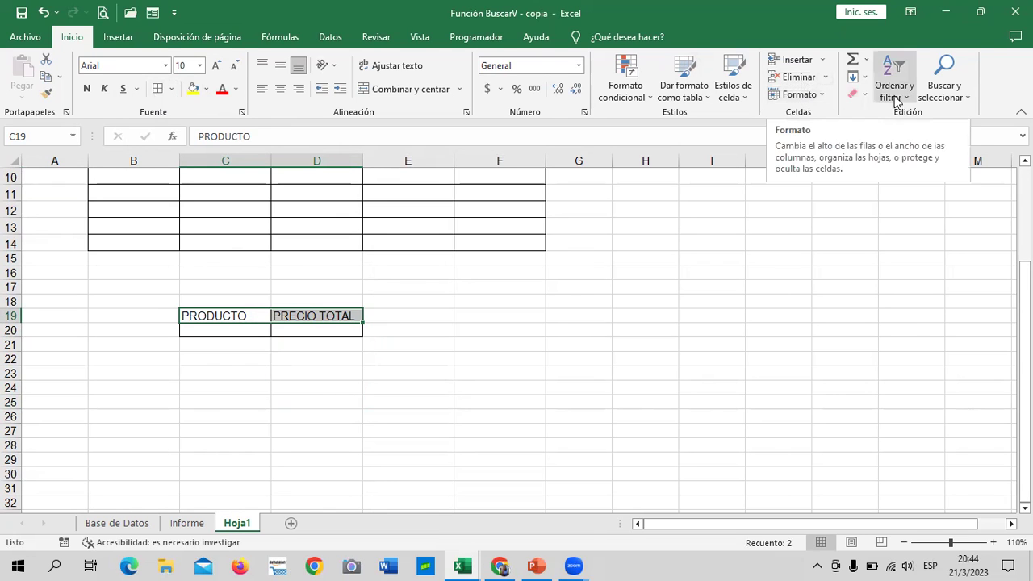
pyautogui.click(742, 92)
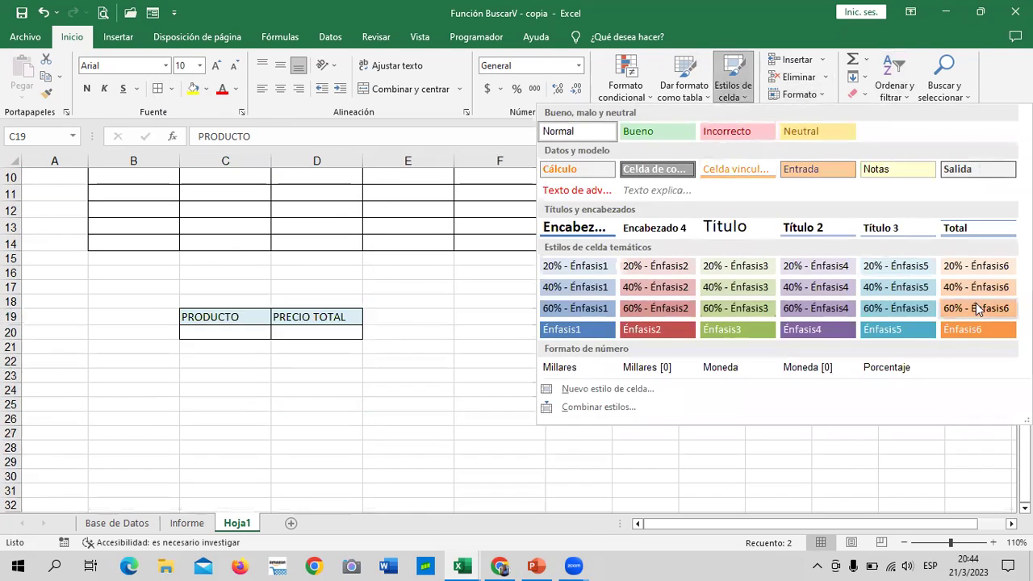
pyautogui.click(965, 330)
pyautogui.click(575, 403)
pyautogui.moveTo(268, 323); pyautogui.dragTo(297, 318)
pyautogui.click(284, 91)
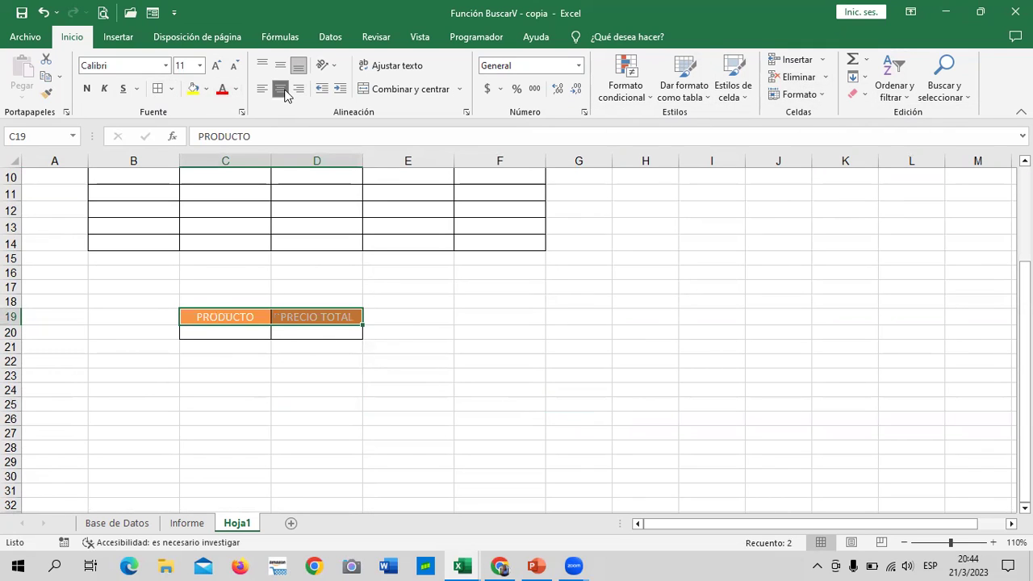
pyautogui.click(491, 360)
pyautogui.scroll(3, 546, 380)
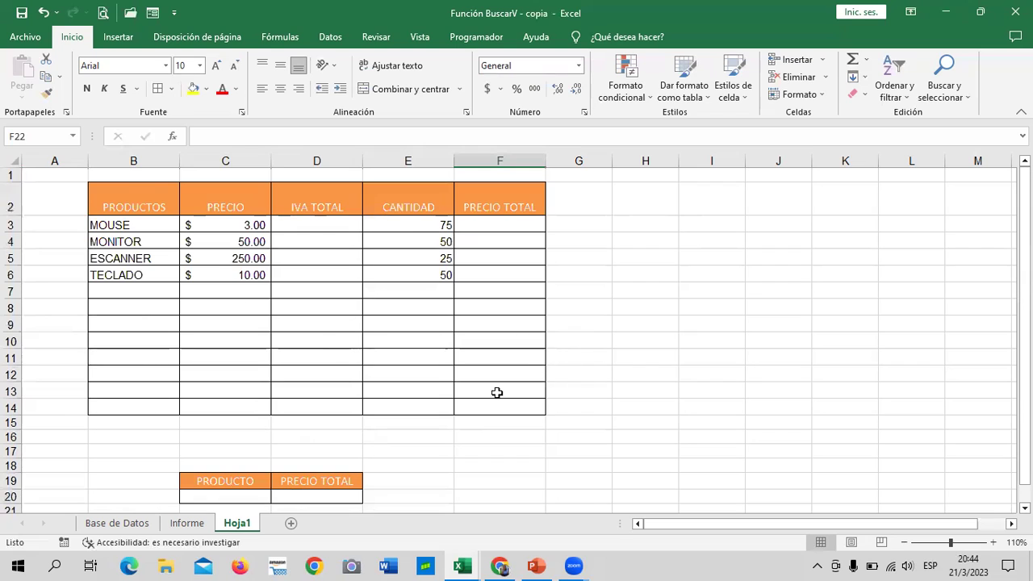
pyautogui.click(507, 227)
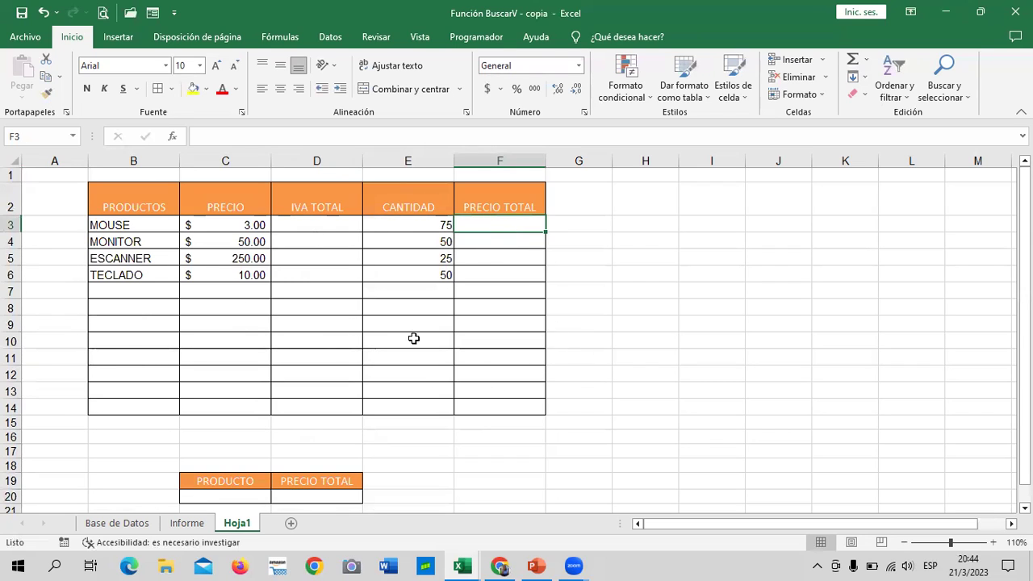
pyautogui.click(310, 224)
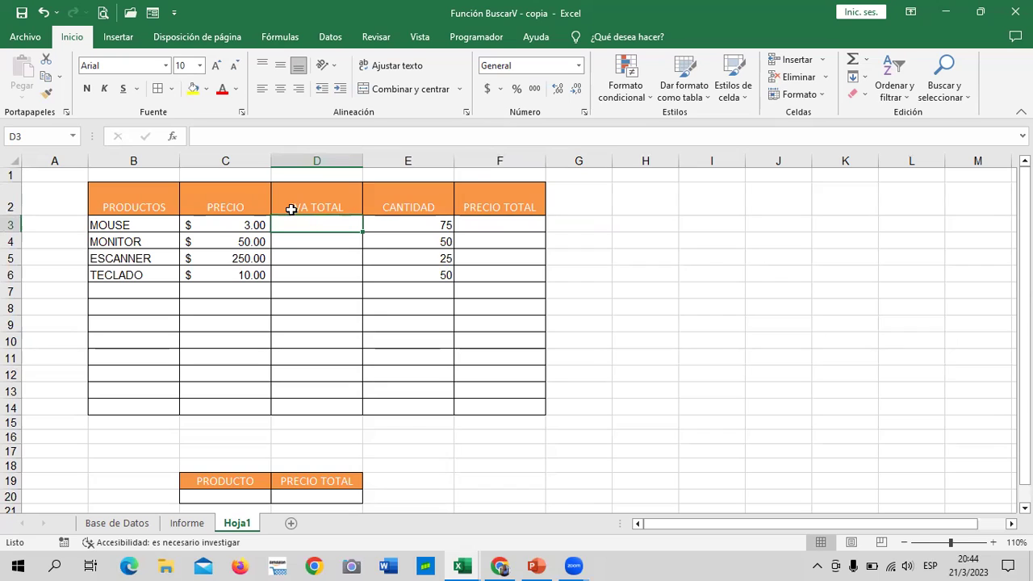
pyautogui.click(438, 225)
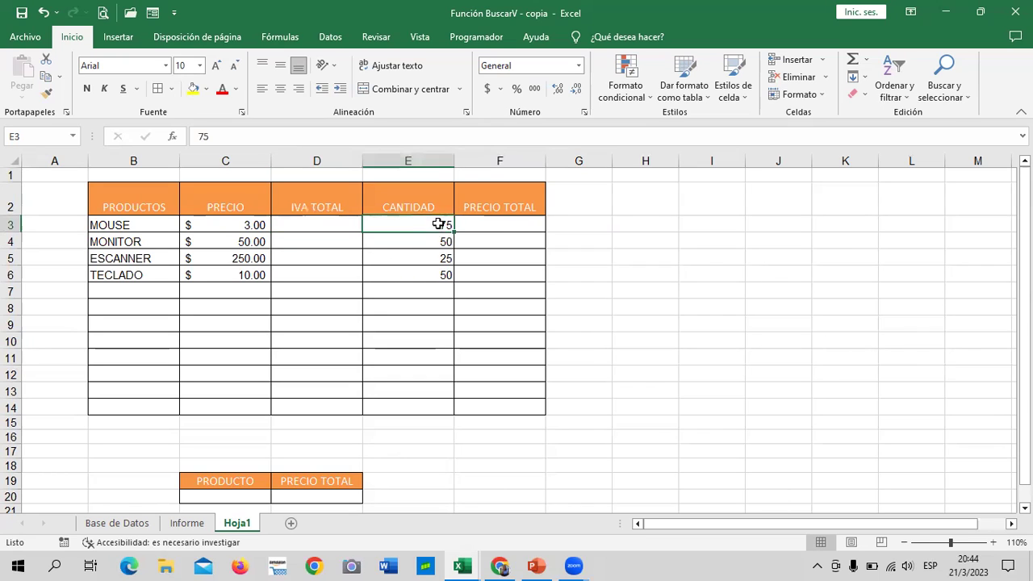
pyautogui.click(304, 223)
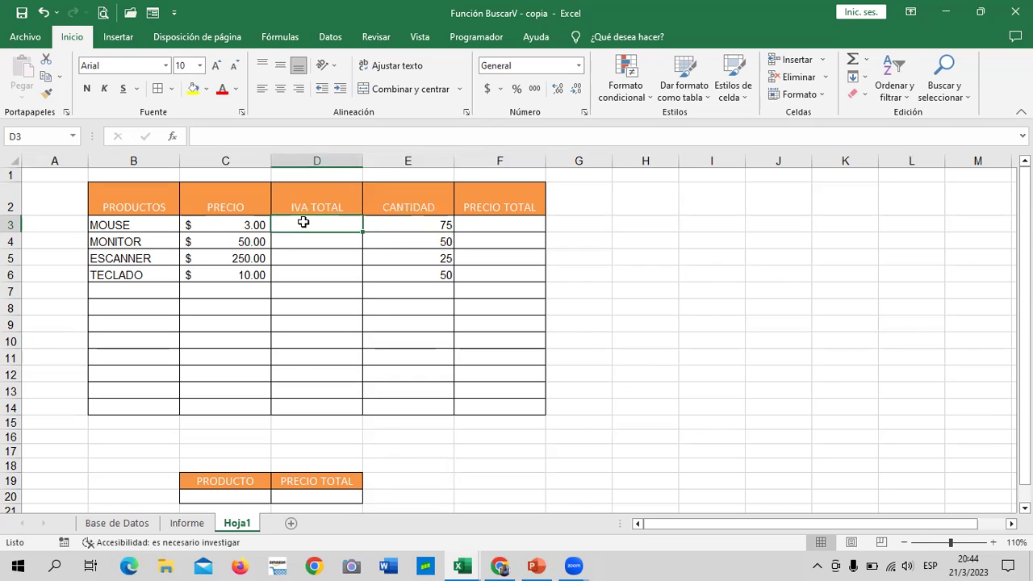
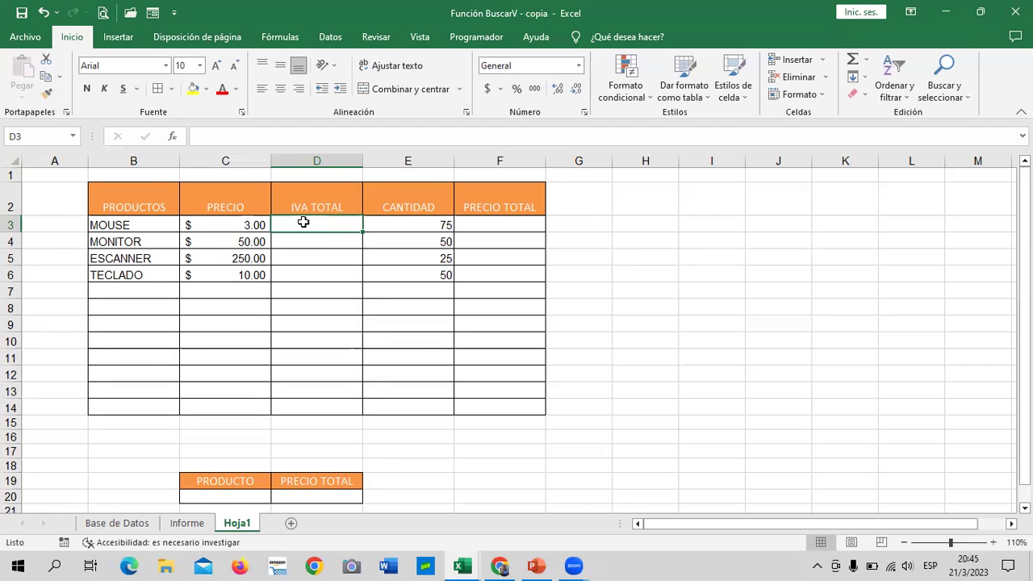
# Enter =(C3*0.13) in D3 to get the MOUSE IVA of $0.39, then review row 3
pyautogui.write('=(')
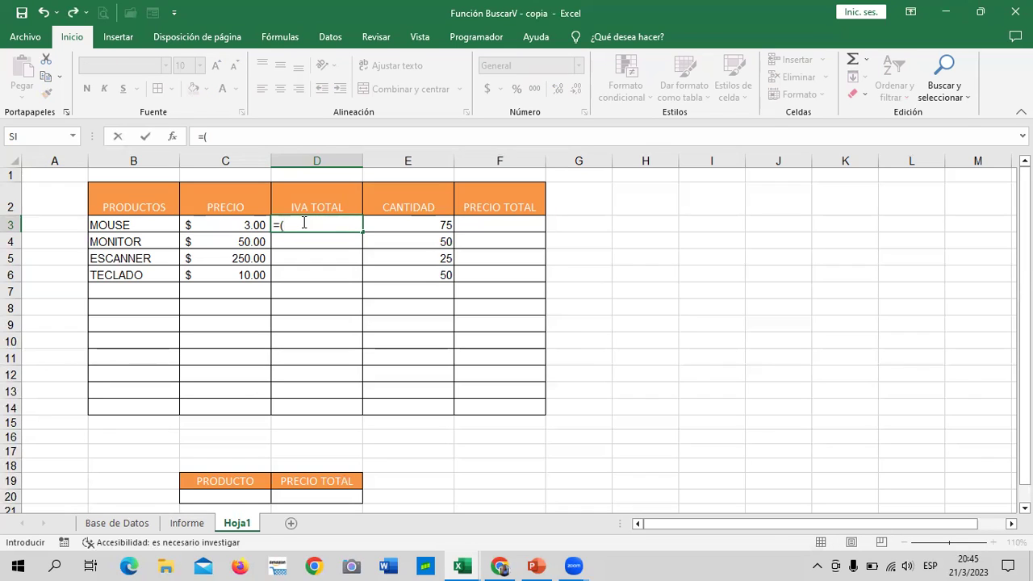
pyautogui.write('D3')
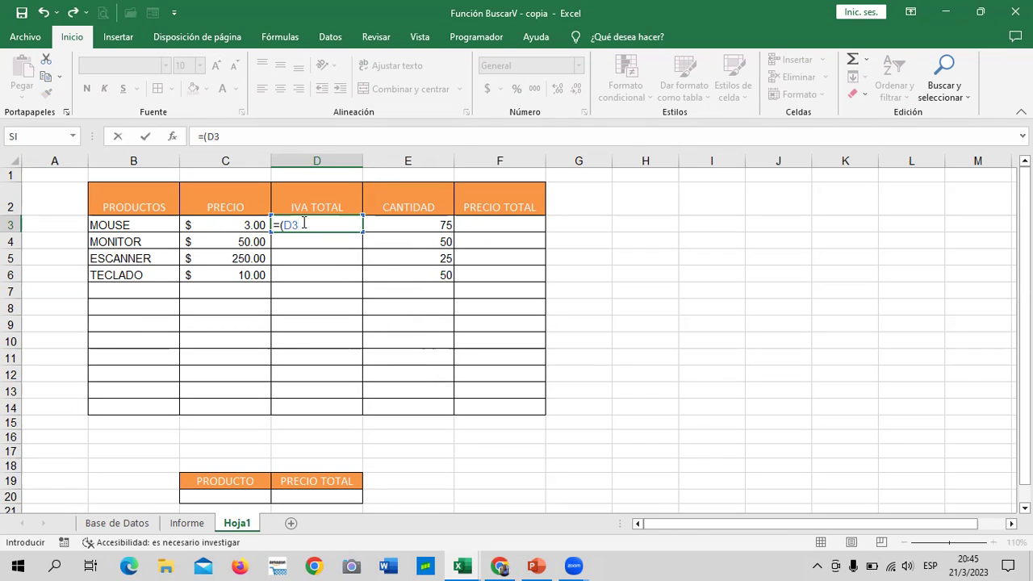
pyautogui.press('BackSpace')
pyautogui.press('BackSpace')
pyautogui.write('C3*')
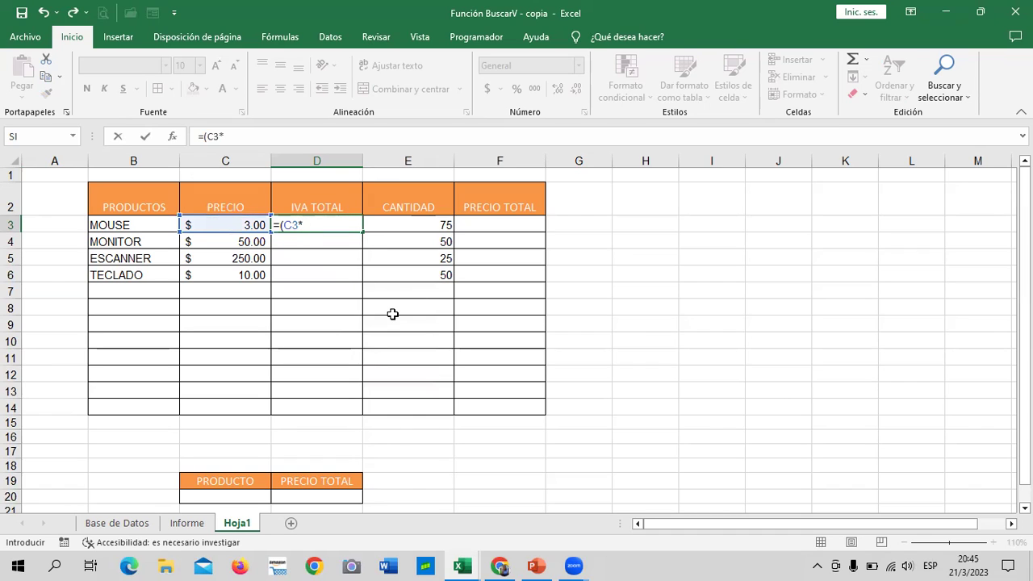
pyautogui.write('0.13')
pyautogui.write(')')
pyautogui.press('Return')
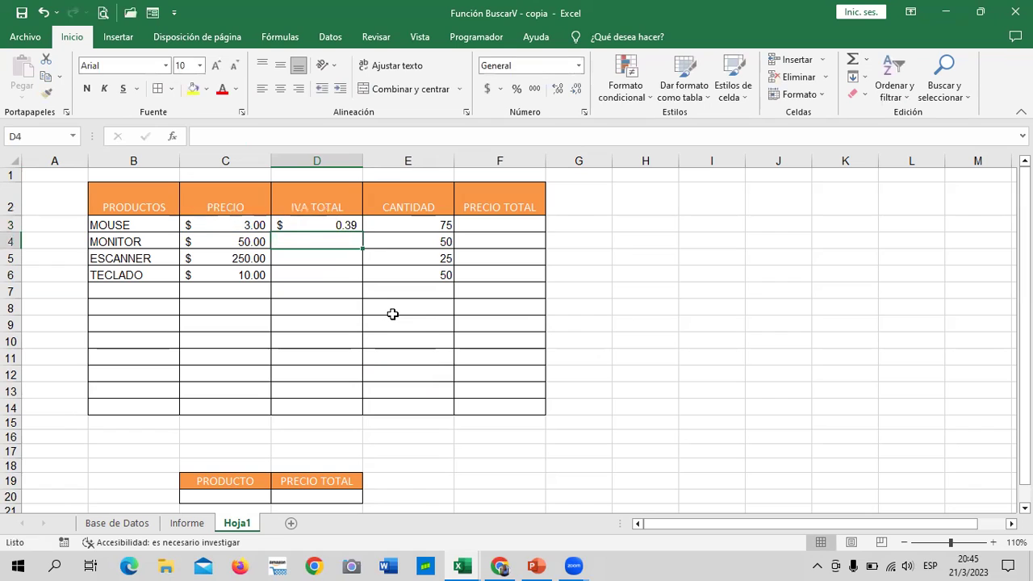
pyautogui.click(331, 227)
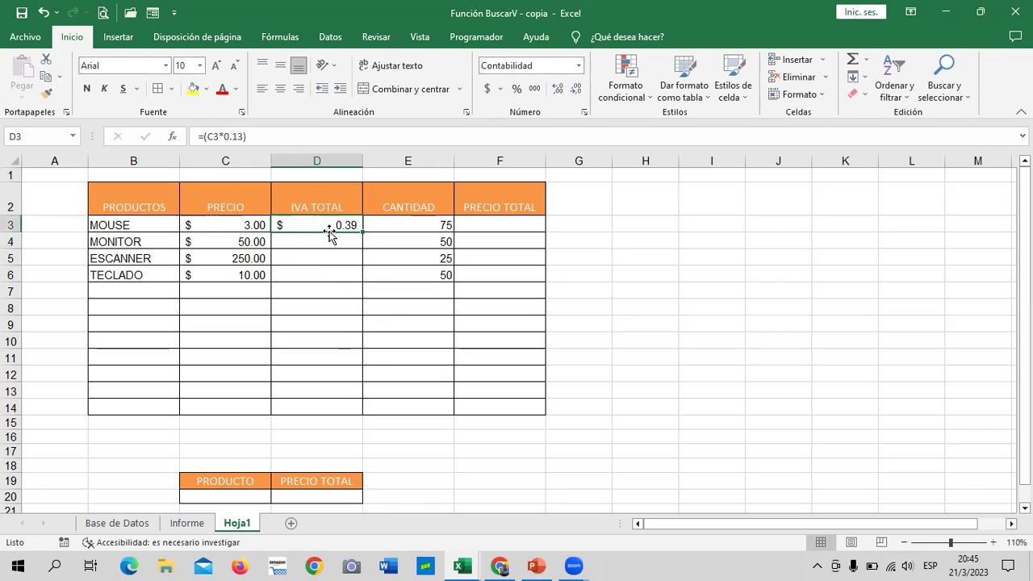
pyautogui.click(396, 220)
pyautogui.click(501, 218)
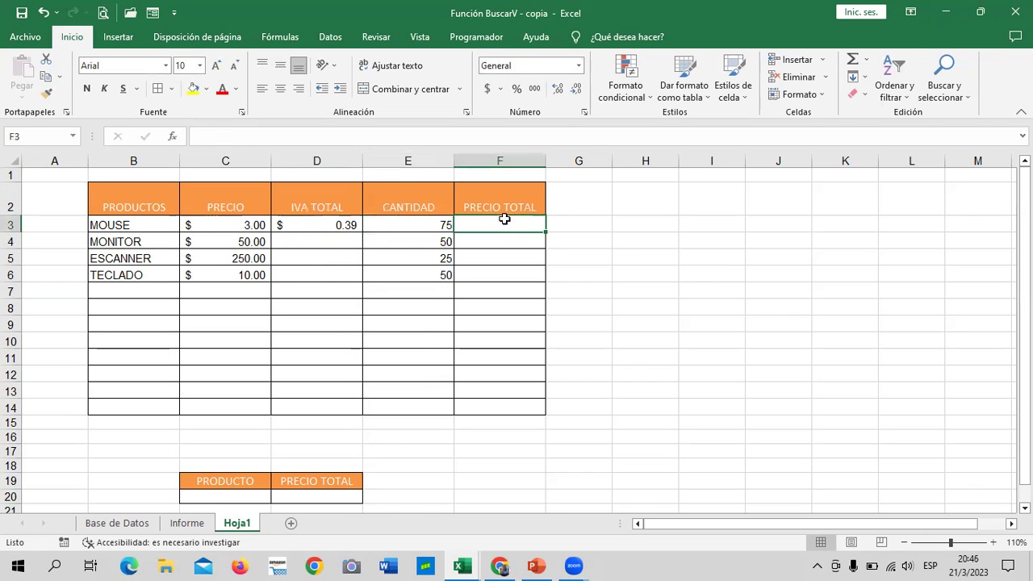
pyautogui.click(333, 225)
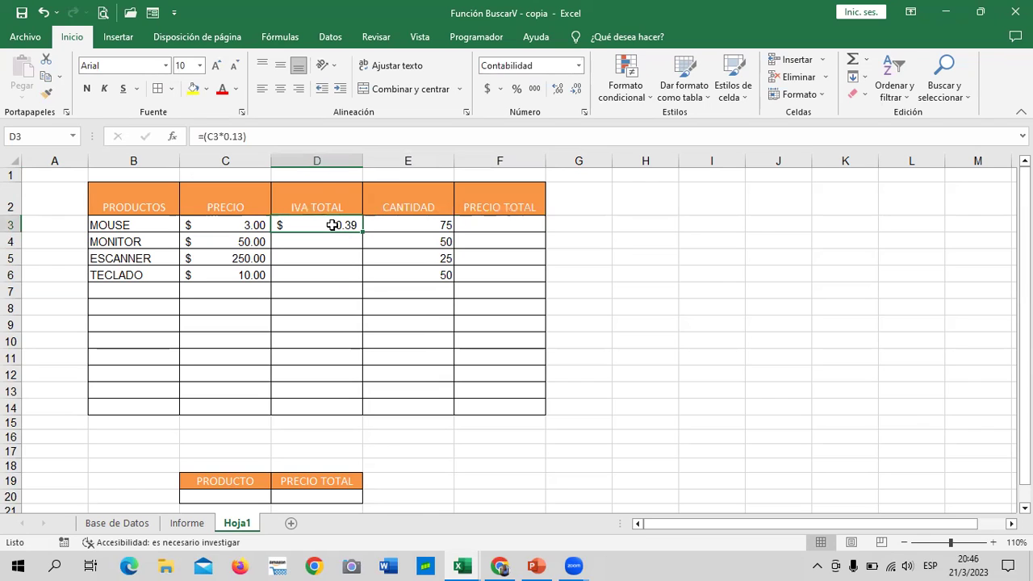
# Replace D3 with =(C3*E3)*0.13 so MOUSE's IVA becomes $29.25, then check C3 and E3
pyautogui.press('BackSpace')
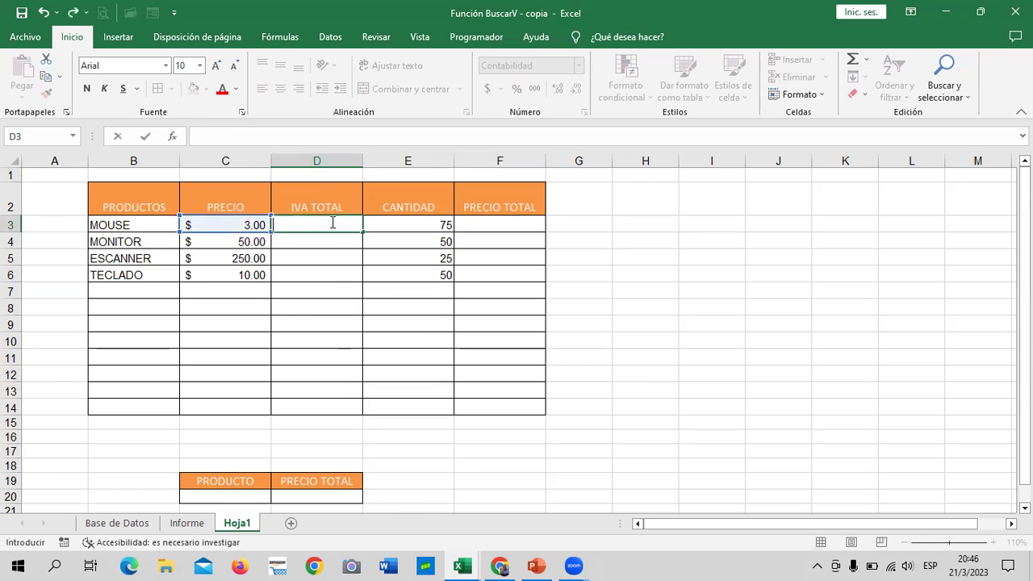
pyautogui.press('Return')
pyautogui.click(373, 305)
pyautogui.click(335, 226)
pyautogui.write('=')
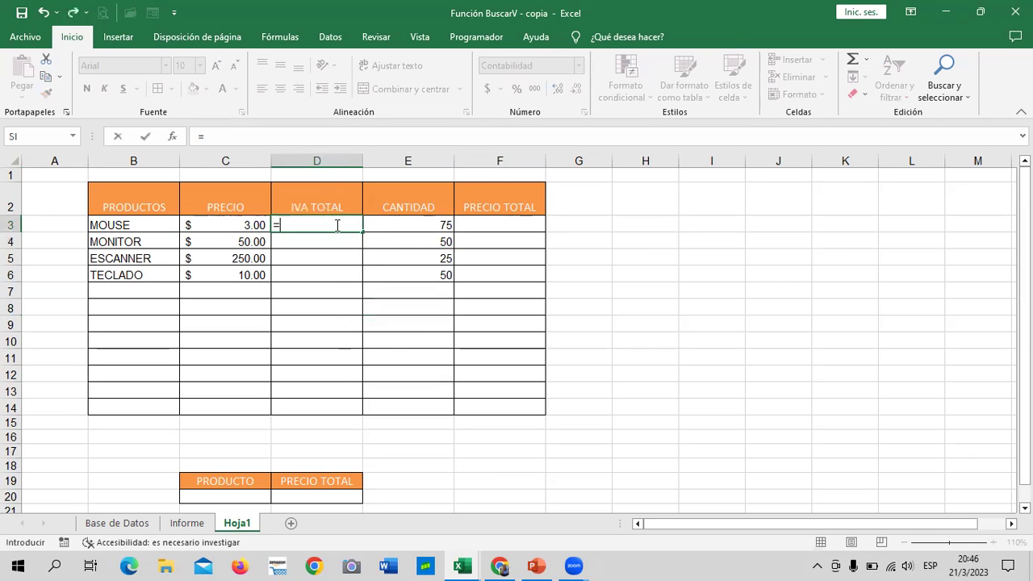
pyautogui.write('(')
pyautogui.write('C3*')
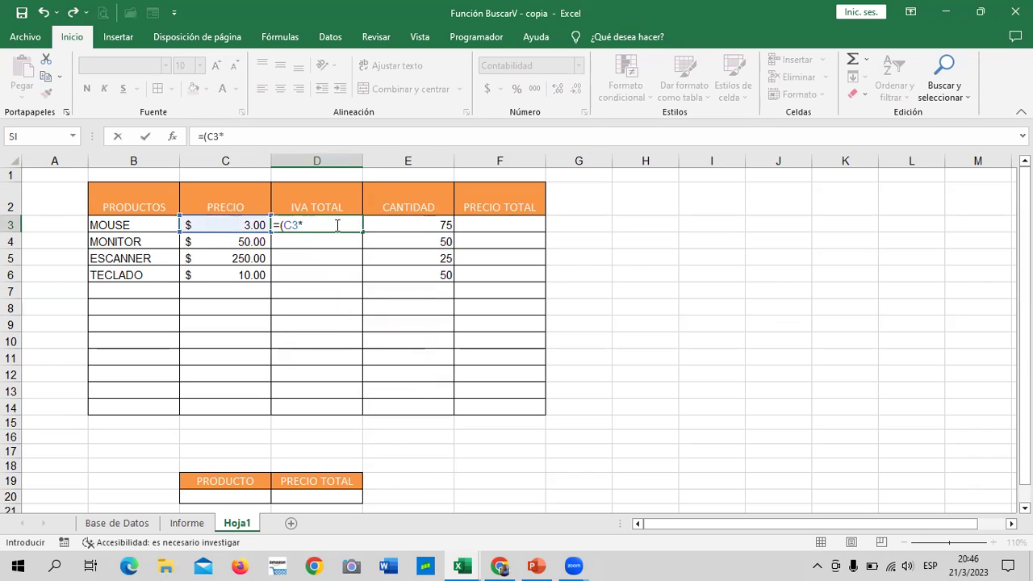
pyautogui.write('E3')
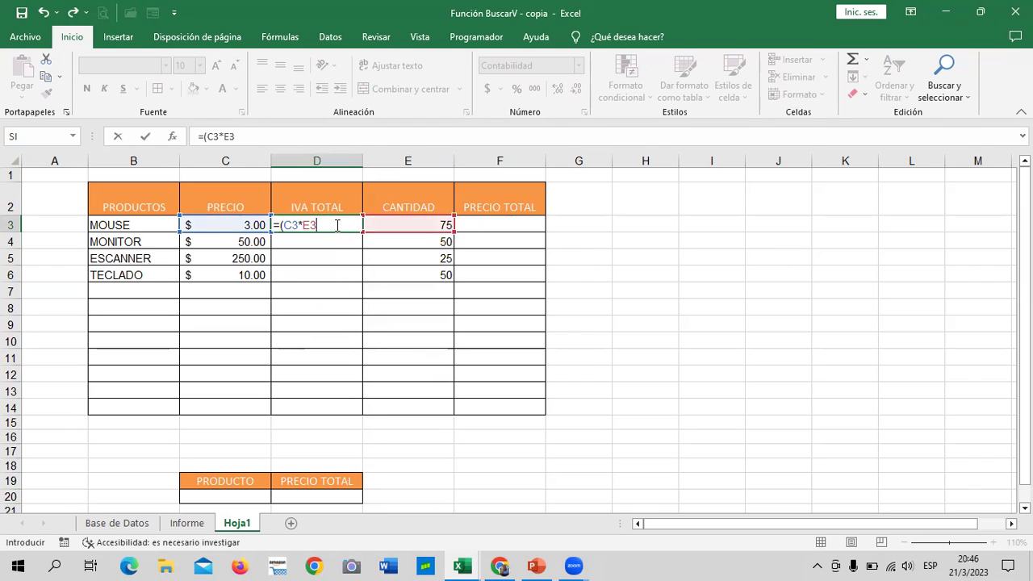
pyautogui.write(')*0.13')
pyautogui.press('Return')
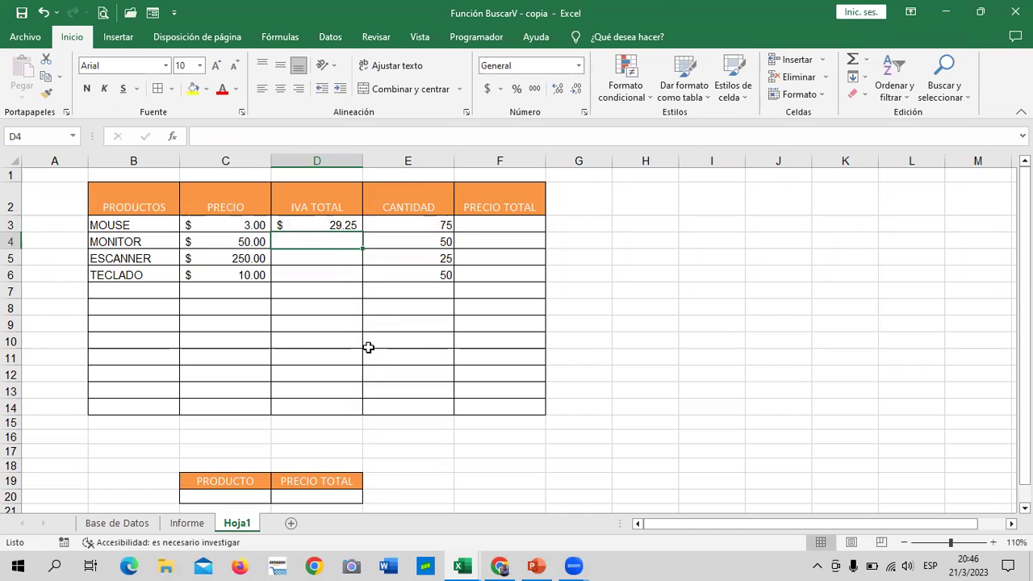
pyautogui.click(225, 225)
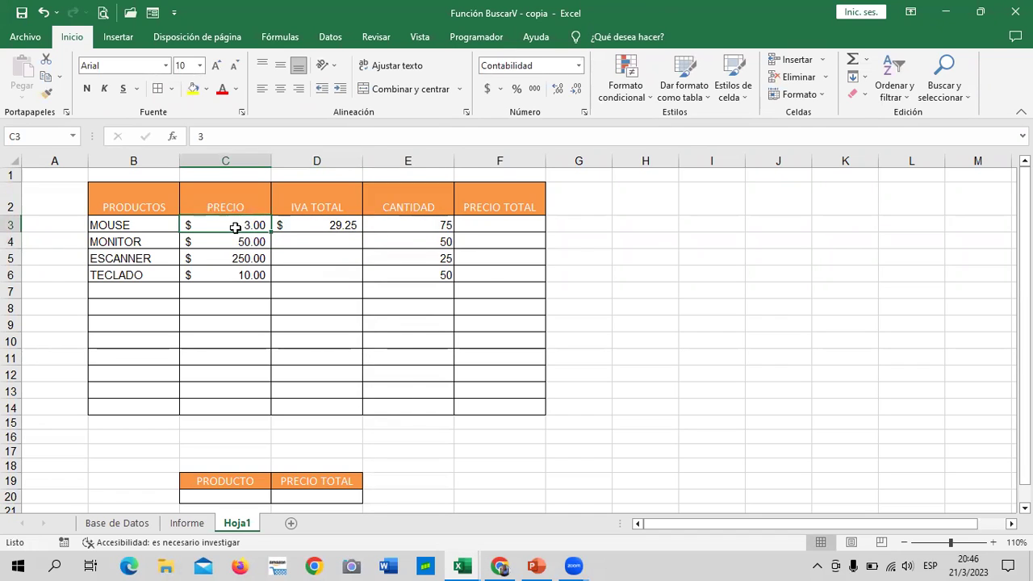
pyautogui.click(427, 224)
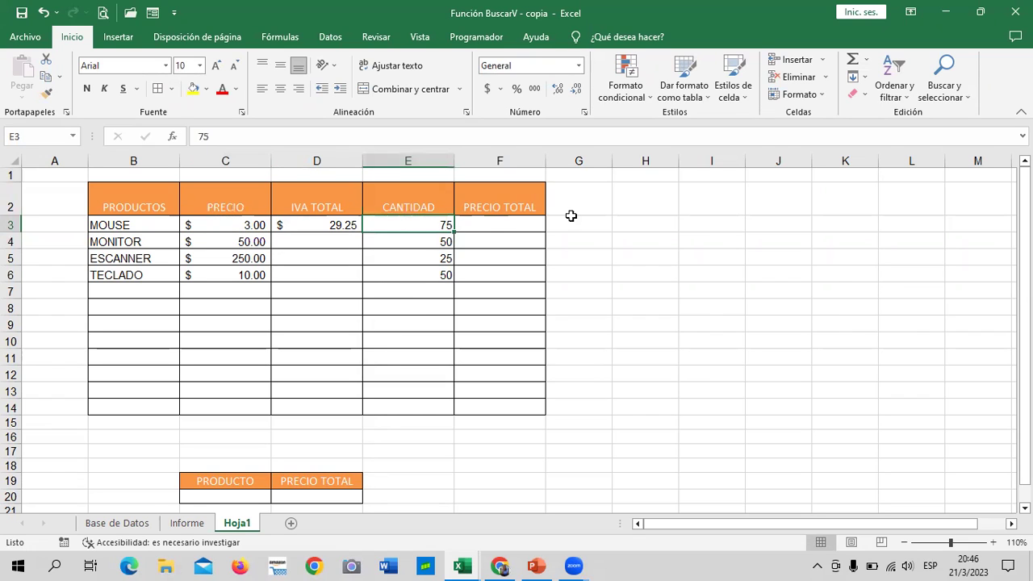
pyautogui.click(309, 224)
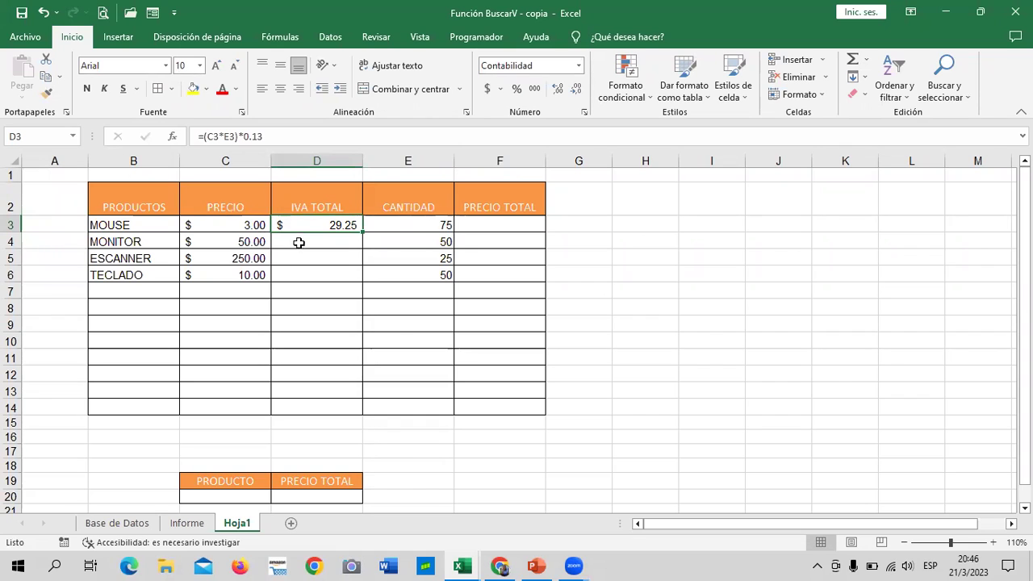
# Review the MOUSE price, the D3 IVA formula and the CANTIDAD and IVA TOTAL headers
pyautogui.click(237, 219)
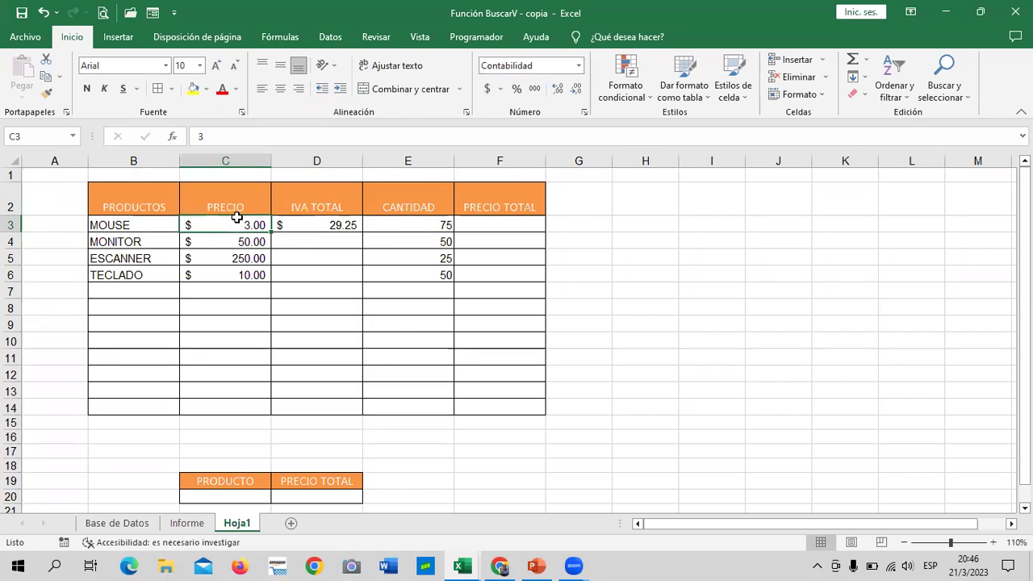
pyautogui.click(332, 224)
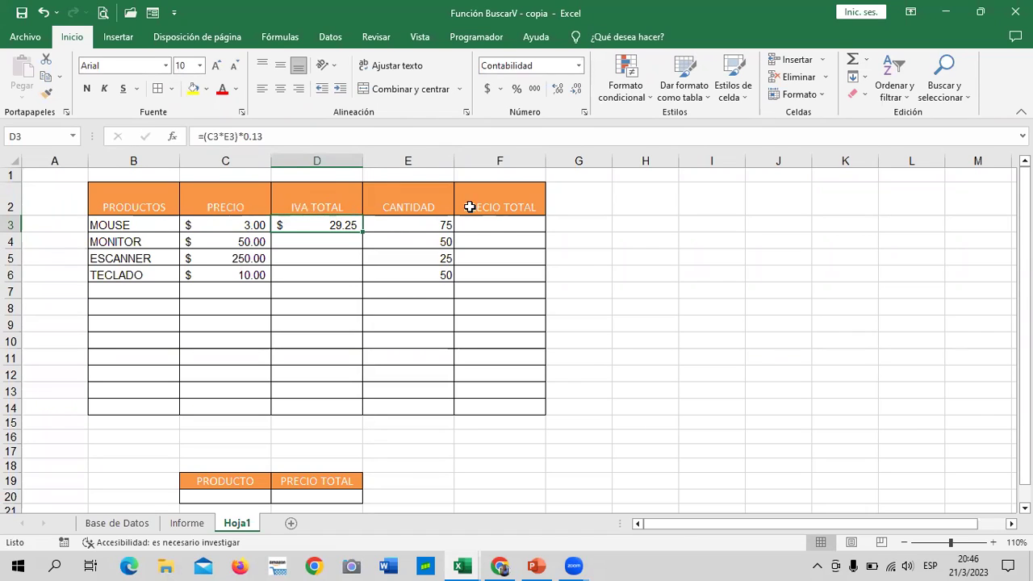
pyautogui.click(410, 201)
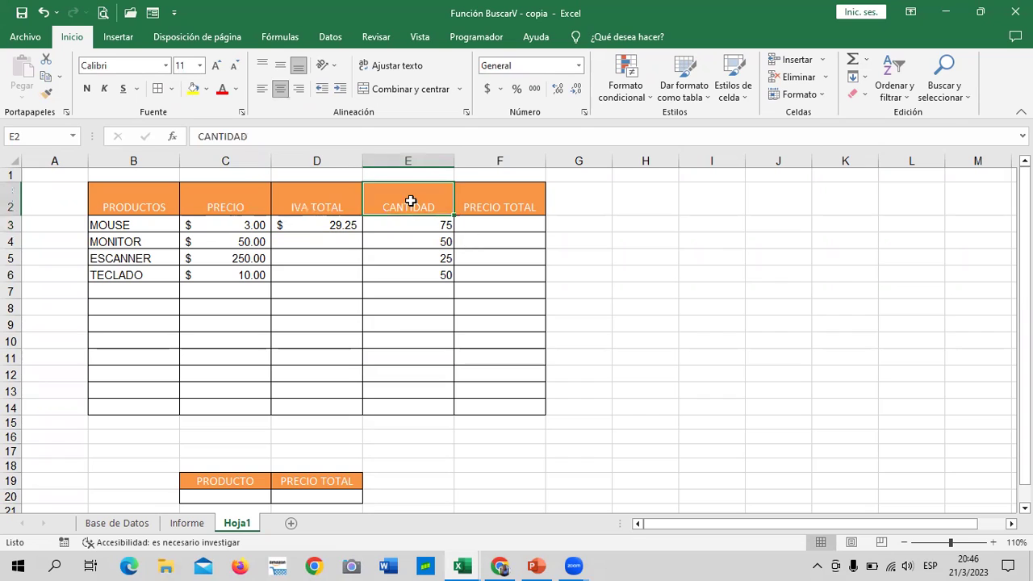
pyautogui.click(297, 201)
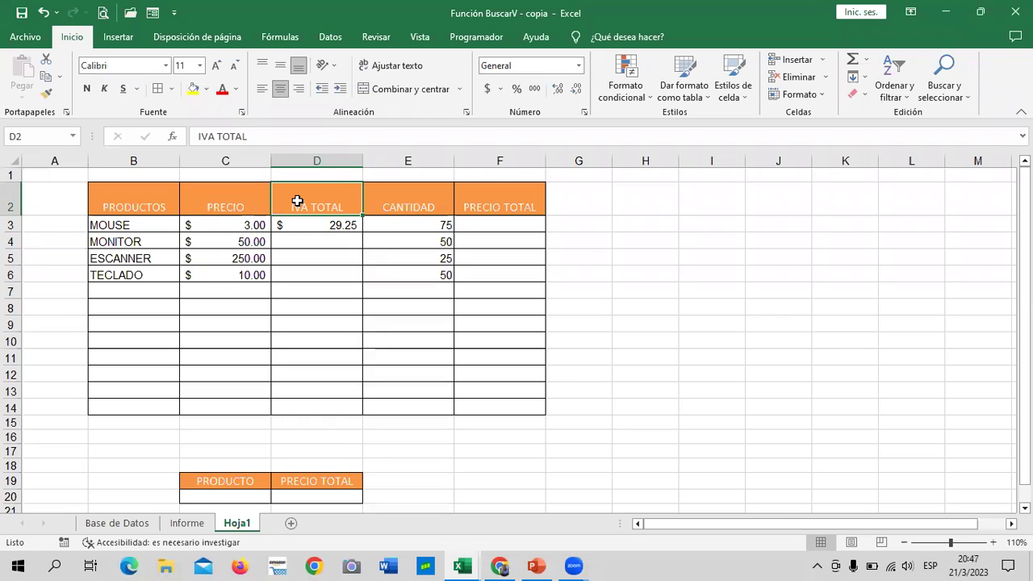
pyautogui.click(433, 352)
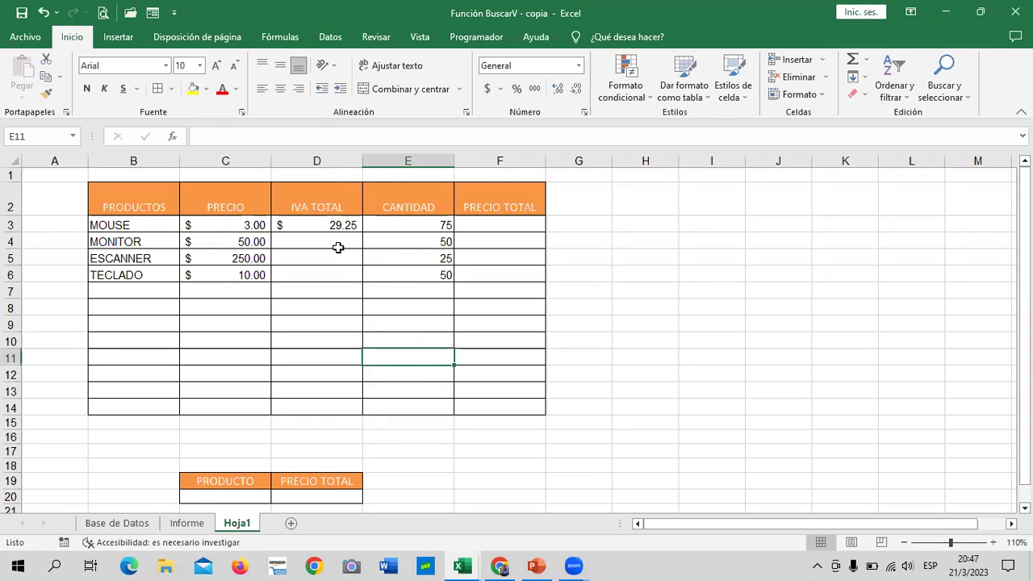
pyautogui.click(327, 223)
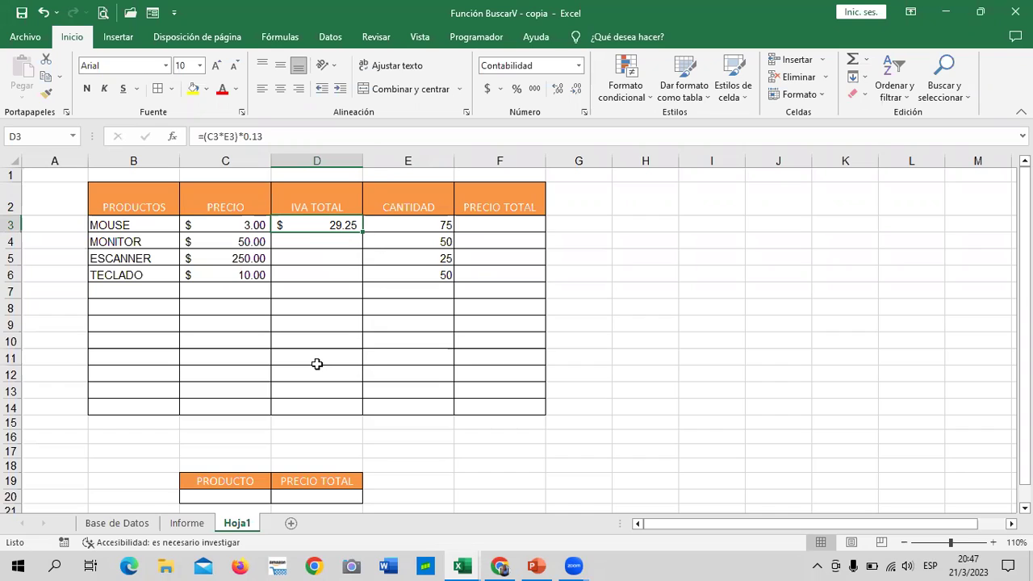
# Start the PRECIO TOTAL formula in F3 with an equals sign
pyautogui.click(505, 222)
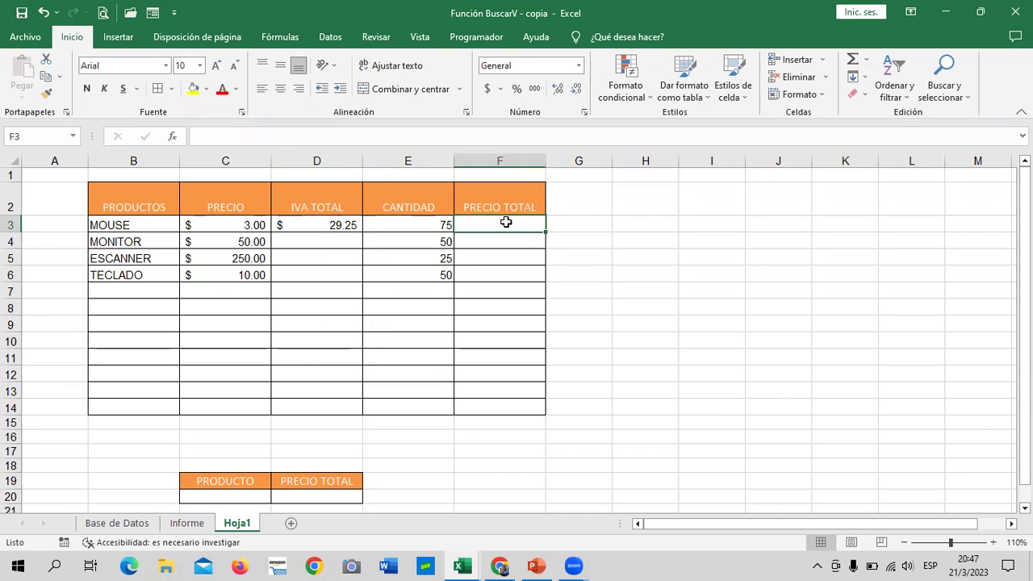
pyautogui.click(320, 225)
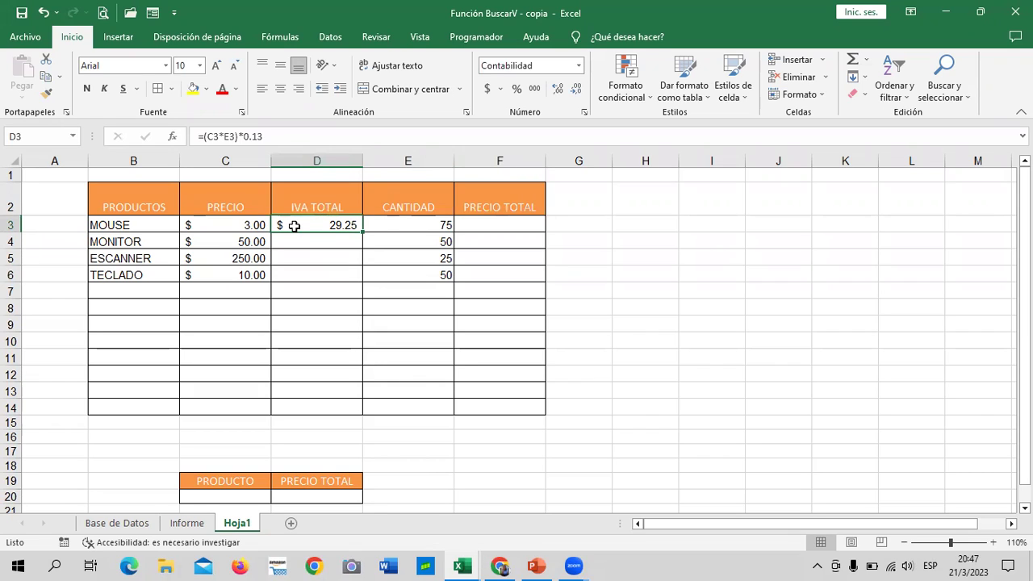
pyautogui.click(509, 219)
pyautogui.write('=')
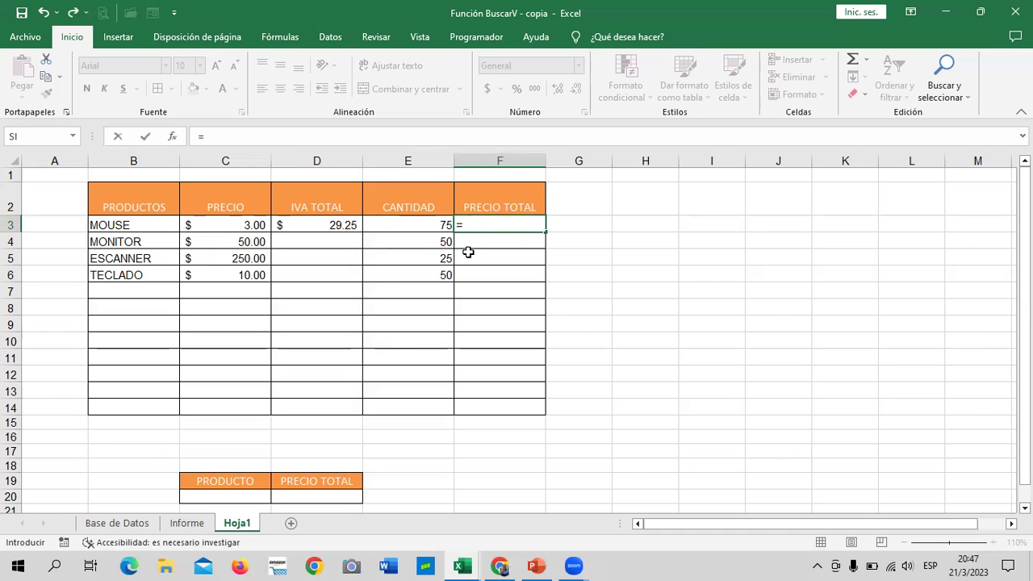
# Finish F3 as =(C3*E3)+D3, giving MOUSE a total of $254.25
pyautogui.write('(')
pyautogui.click(241, 224)
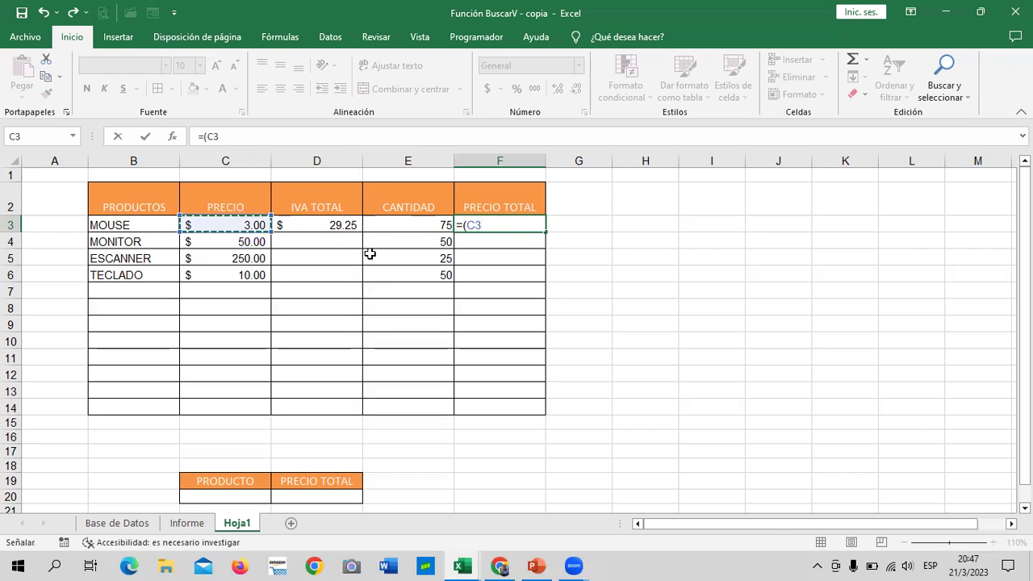
pyautogui.write('*')
pyautogui.click(403, 219)
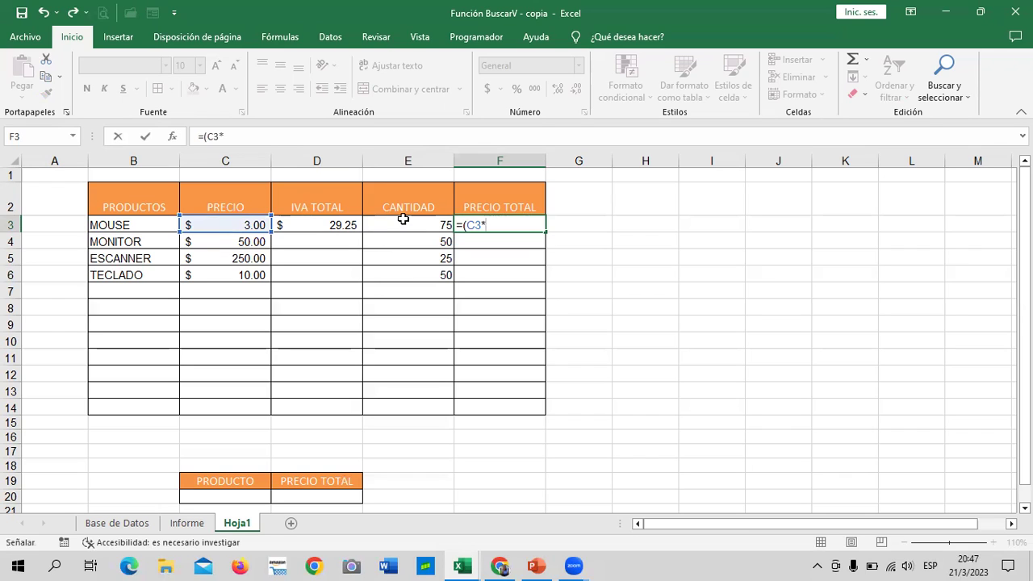
pyautogui.write(')+')
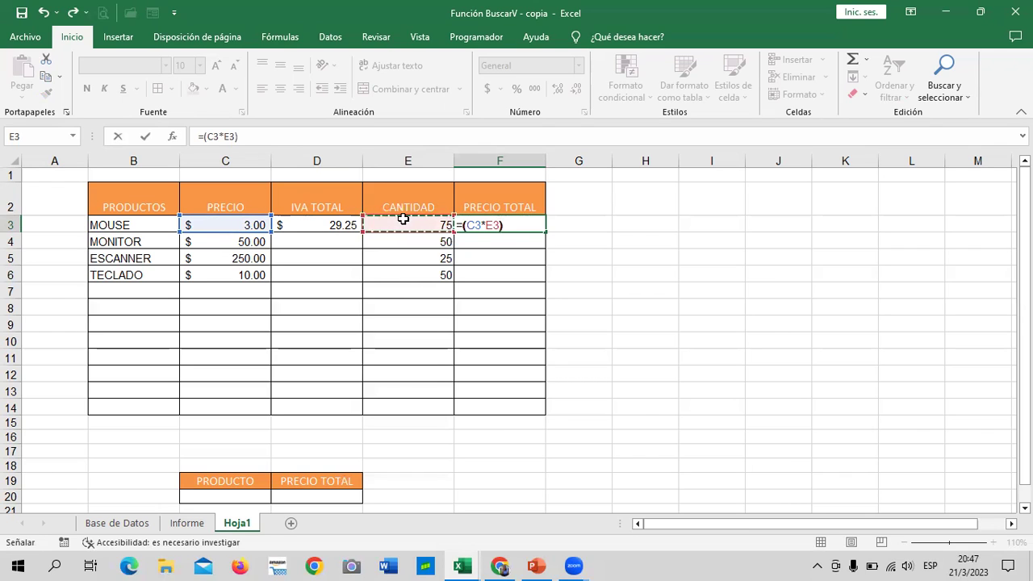
pyautogui.click(333, 225)
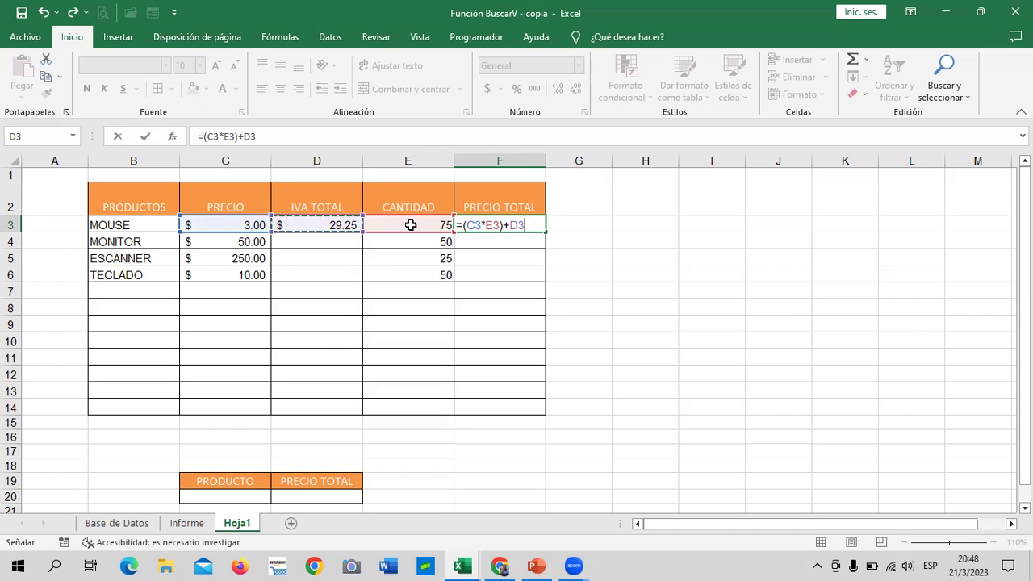
pyautogui.press('Return')
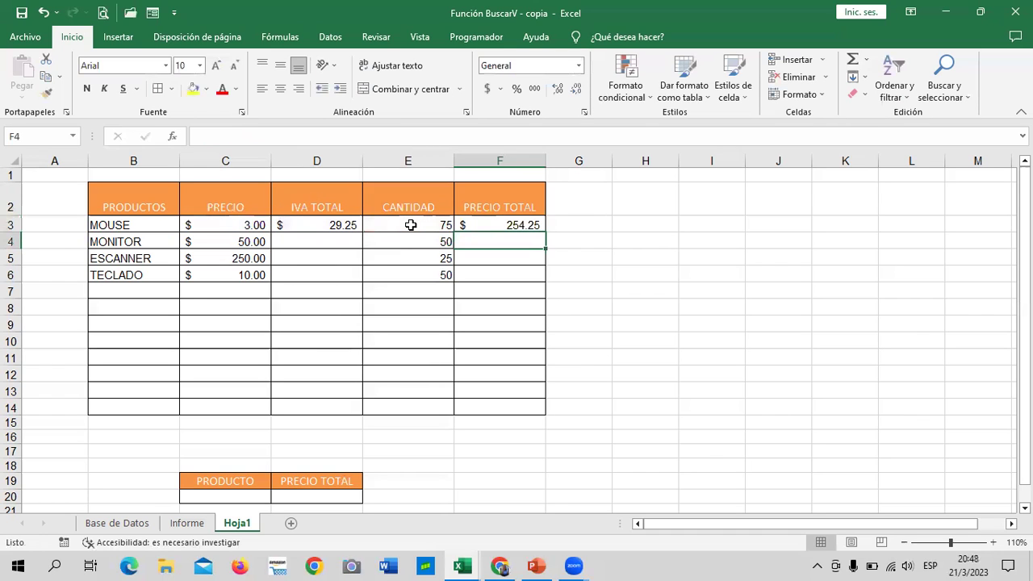
pyautogui.click(501, 225)
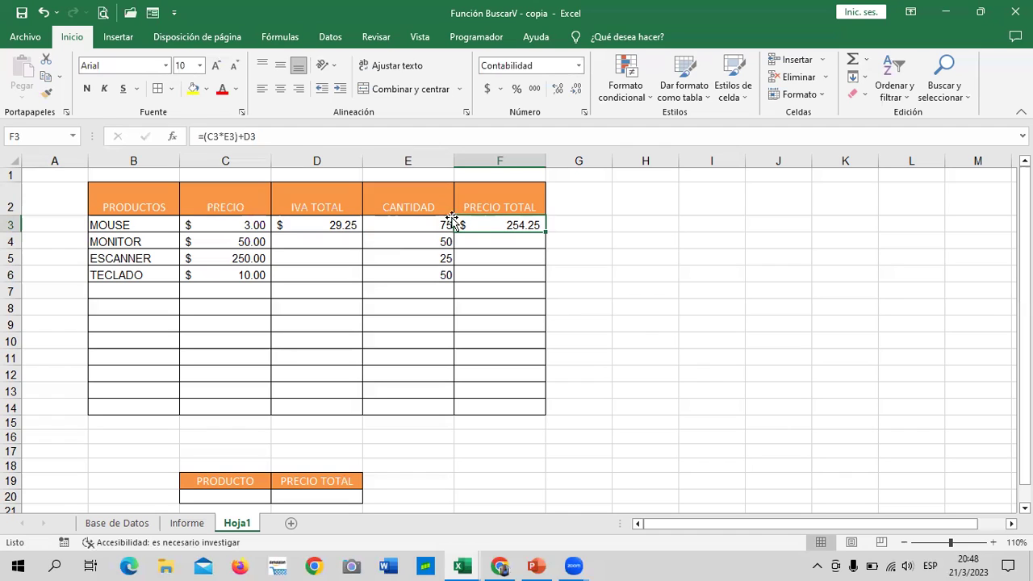
# Fill the D3 and F3 formulas down through row 14
pyautogui.click(332, 224)
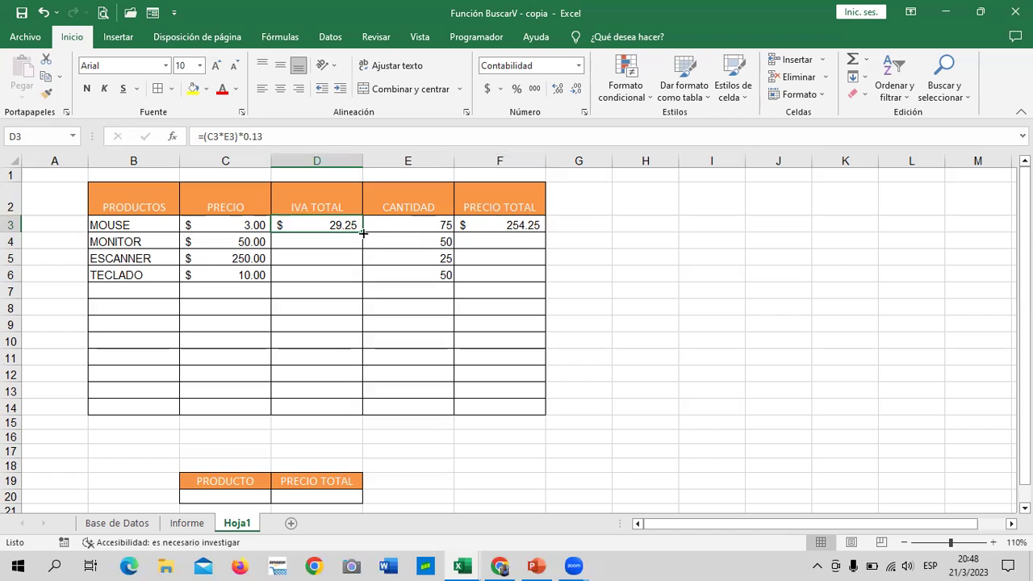
pyautogui.moveTo(363, 233); pyautogui.dragTo(363, 415)
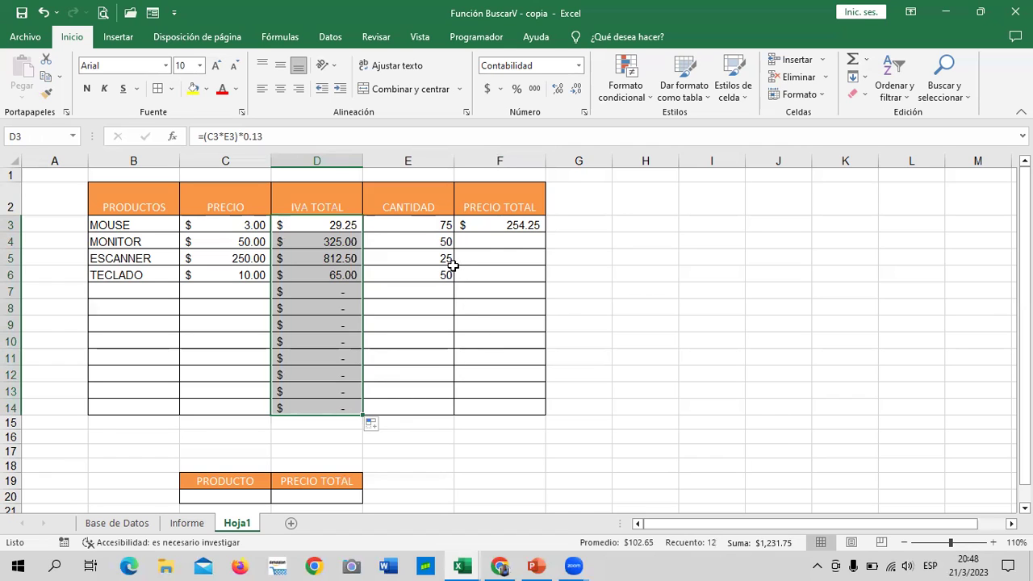
pyautogui.click(509, 231)
pyautogui.moveTo(545, 232); pyautogui.dragTo(536, 411)
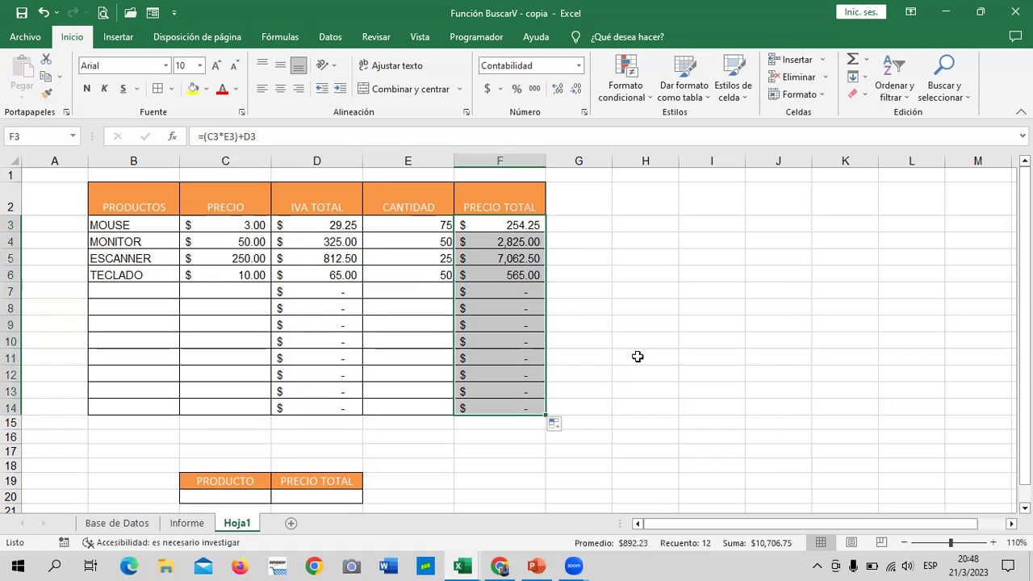
# Enlarge the PRODUCTO / PRECIO TOTAL box text to size 14 and widen column D
pyautogui.click(669, 339)
pyautogui.scroll(-2, 553, 297)
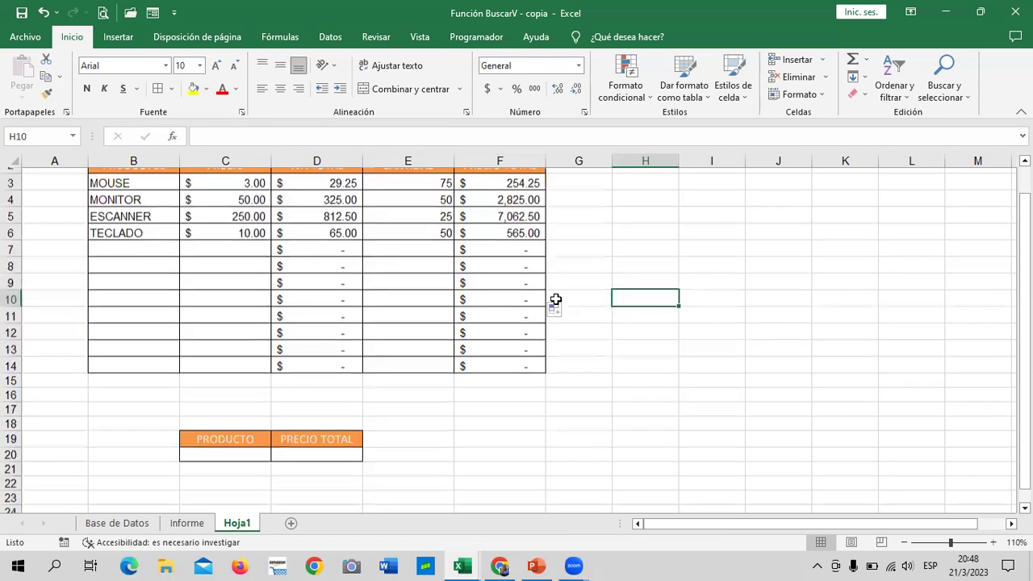
pyautogui.click(239, 382)
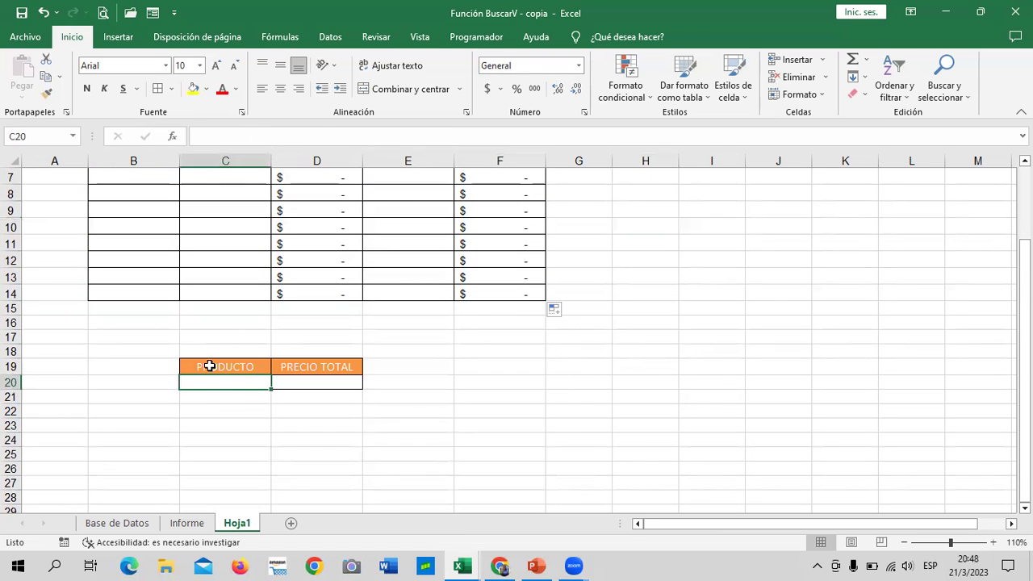
pyautogui.moveTo(204, 364); pyautogui.dragTo(280, 385)
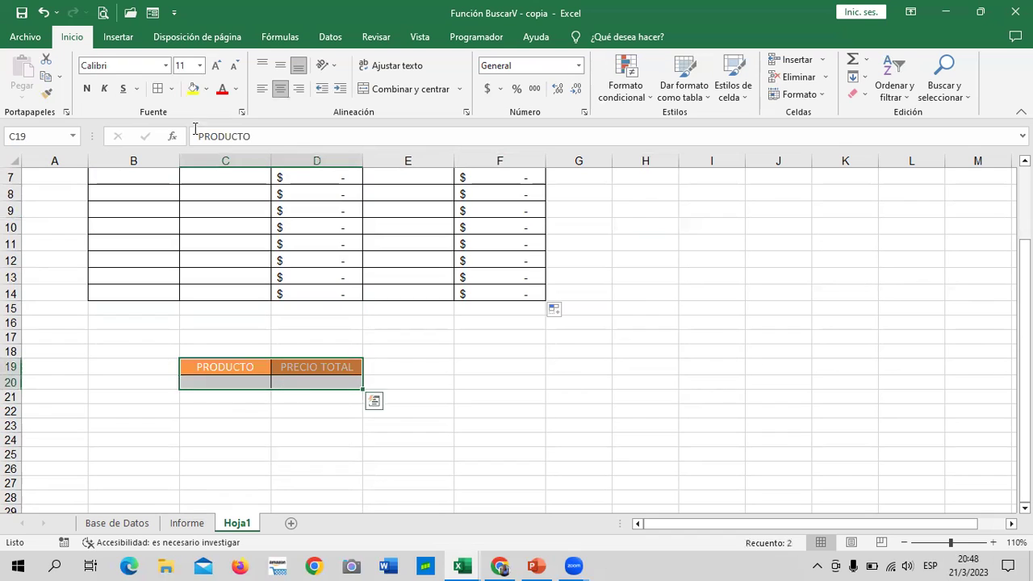
pyautogui.click(216, 66)
pyautogui.click(216, 66)
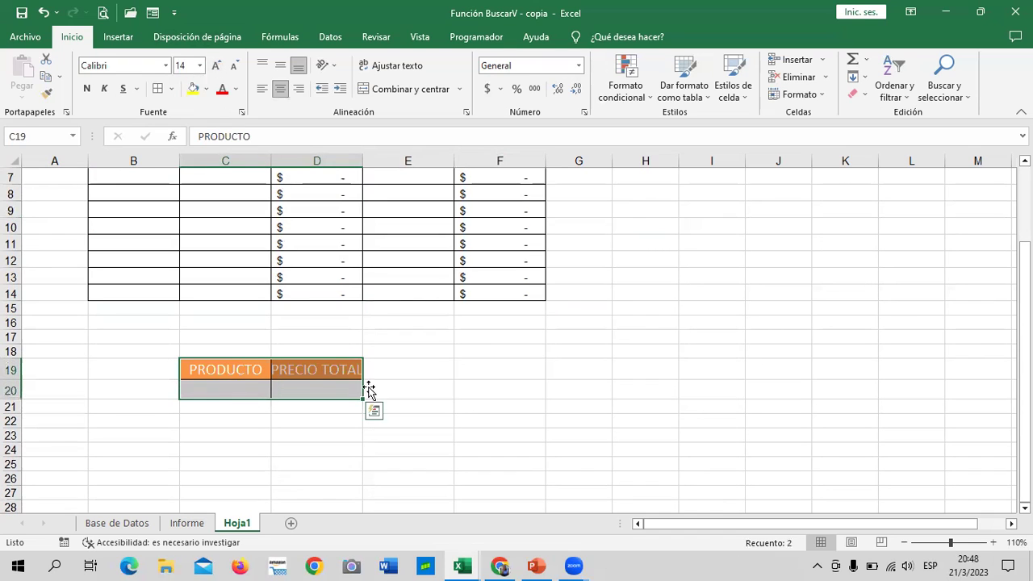
pyautogui.click(461, 400)
pyautogui.moveTo(362, 160); pyautogui.dragTo(373, 160)
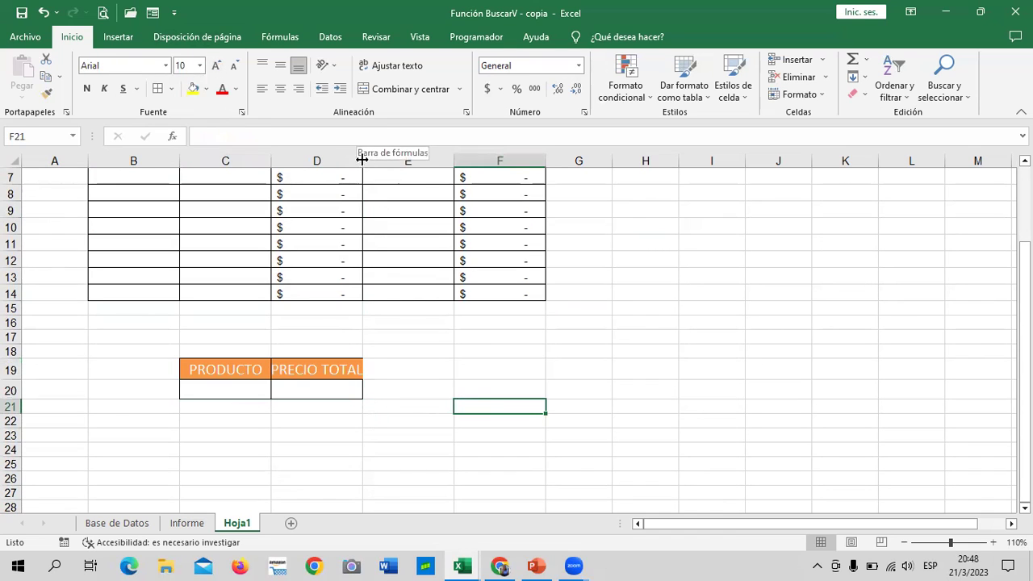
# Select the empty product cell C20 under PRODUCTO
pyautogui.click(442, 389)
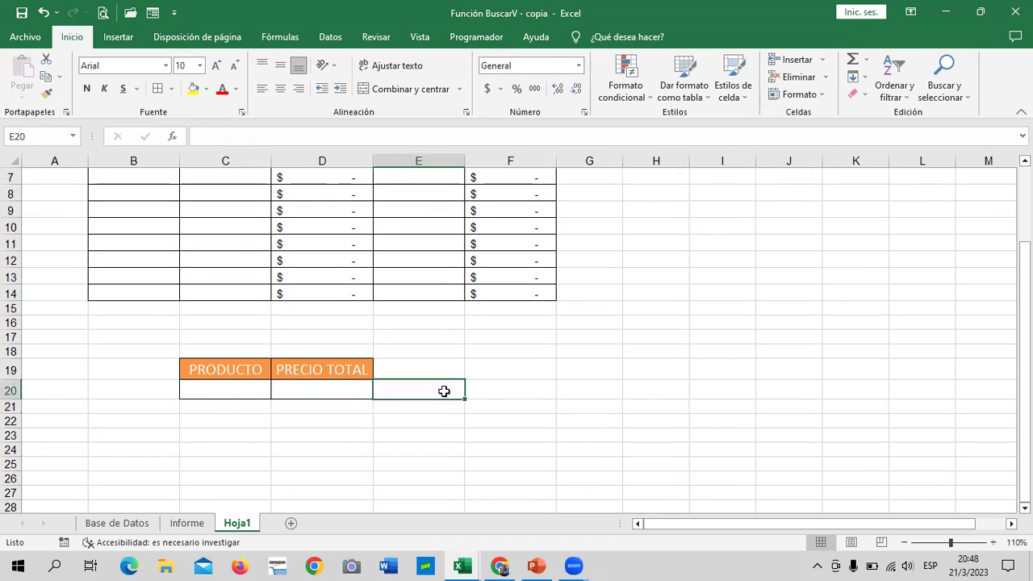
pyautogui.click(242, 388)
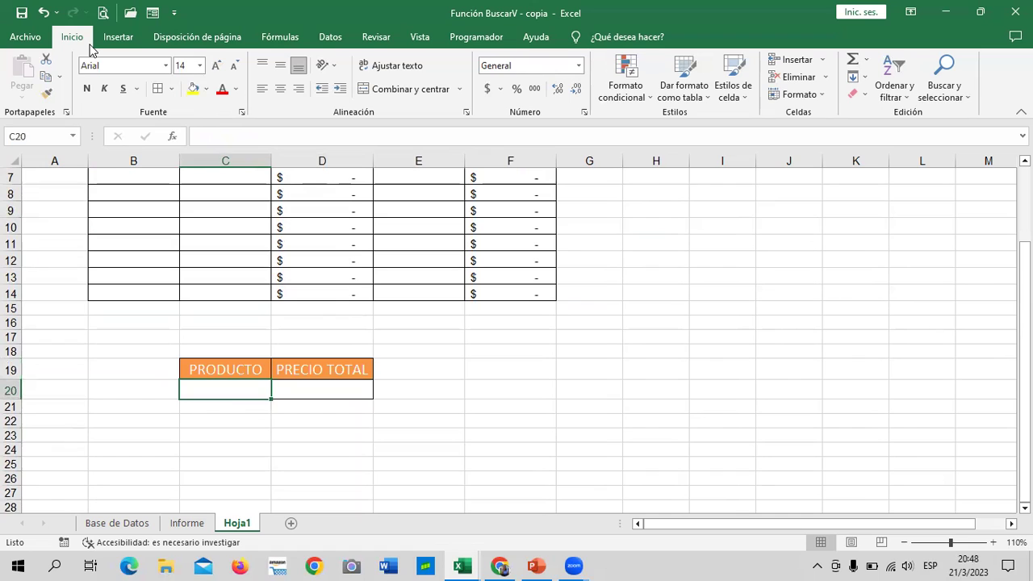
pyautogui.click(938, 563)
# Give C20 a Lista data validation sourced from the product names =$B$3:$B$14
pyautogui.click(327, 38)
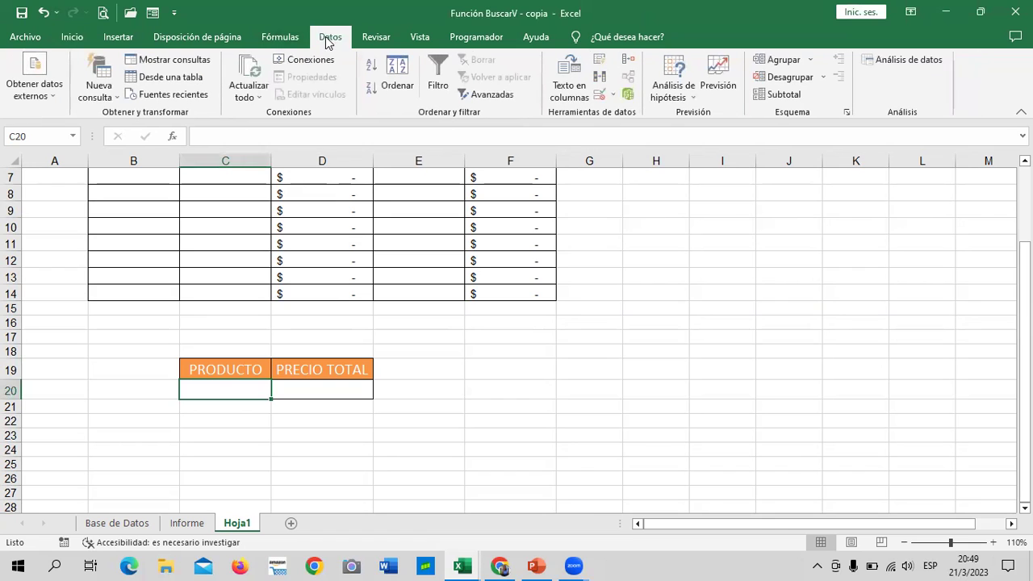
pyautogui.click(600, 93)
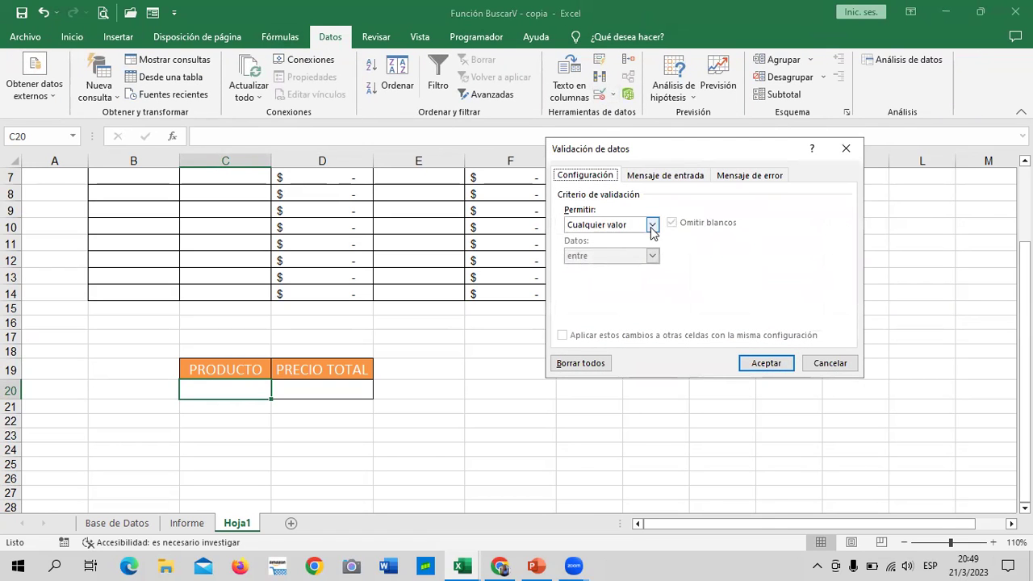
pyautogui.click(652, 225)
pyautogui.click(625, 269)
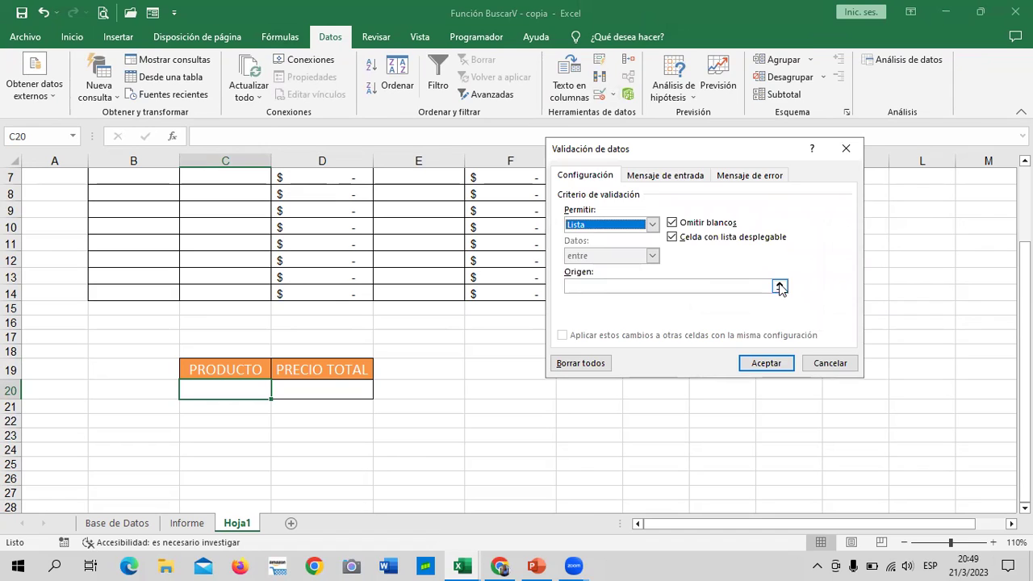
pyautogui.click(778, 286)
pyautogui.scroll(2, 162, 258)
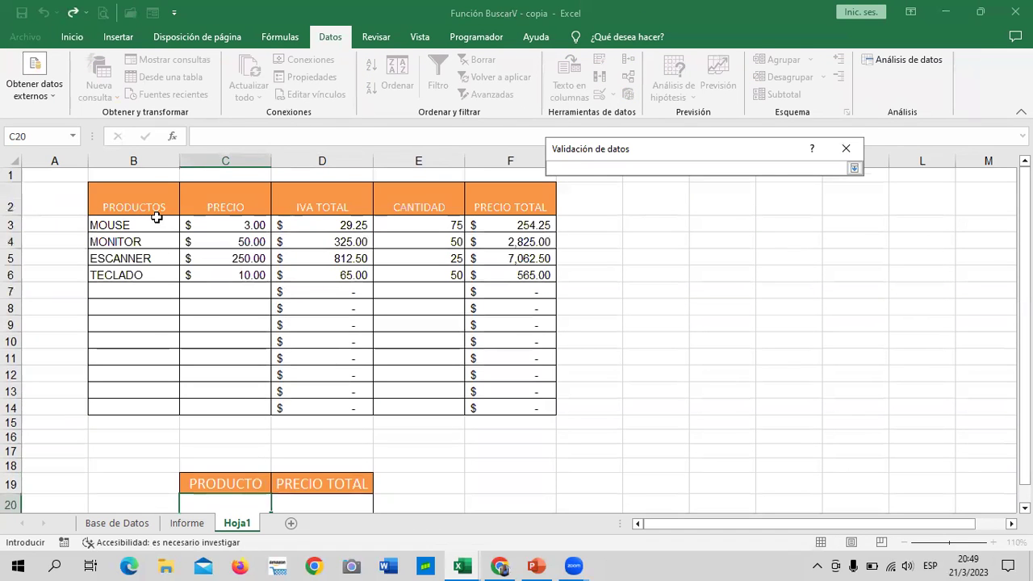
pyautogui.moveTo(154, 215); pyautogui.dragTo(180, 385)
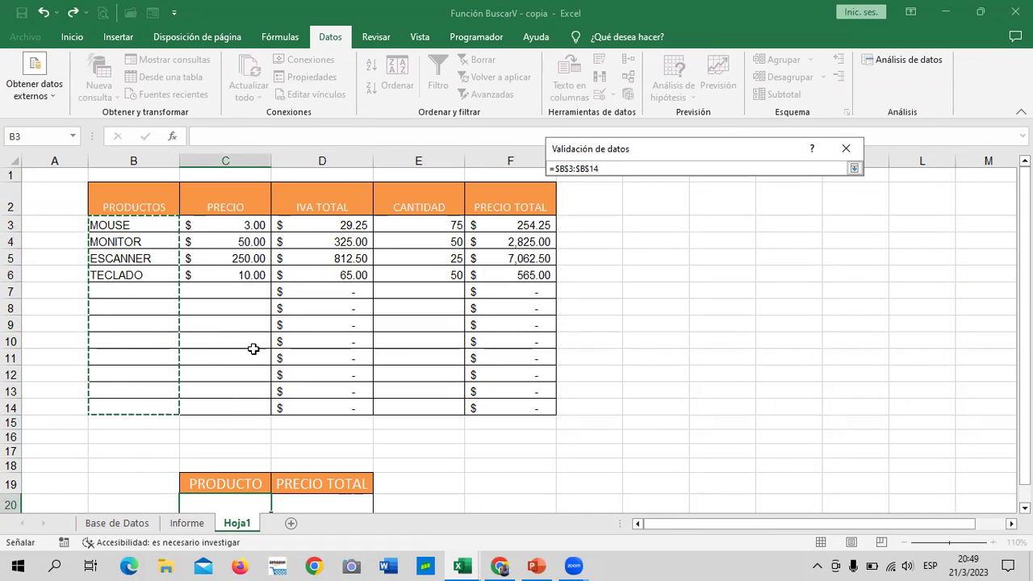
pyautogui.click(856, 167)
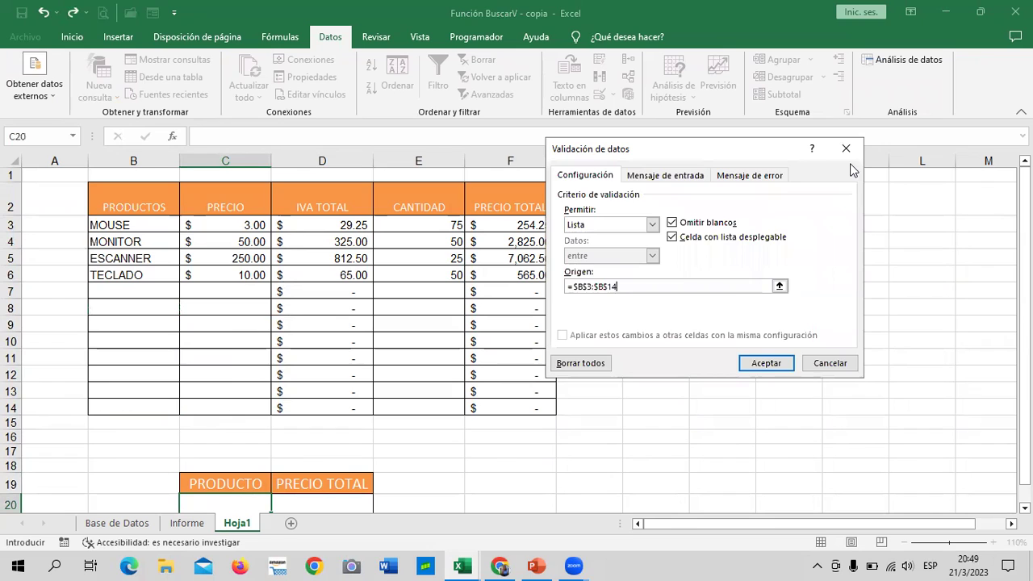
pyautogui.click(758, 365)
pyautogui.scroll(-2, 610, 392)
pyautogui.click(613, 367)
pyautogui.click(269, 391)
# Choose MONITOR from C20's product dropdown
pyautogui.click(277, 392)
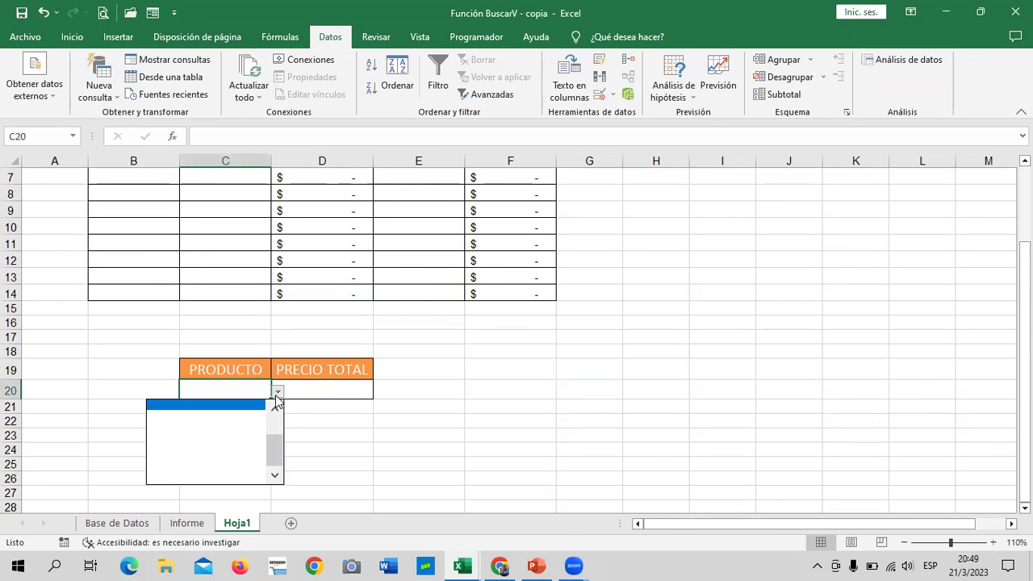
pyautogui.moveTo(276, 458); pyautogui.dragTo(281, 417)
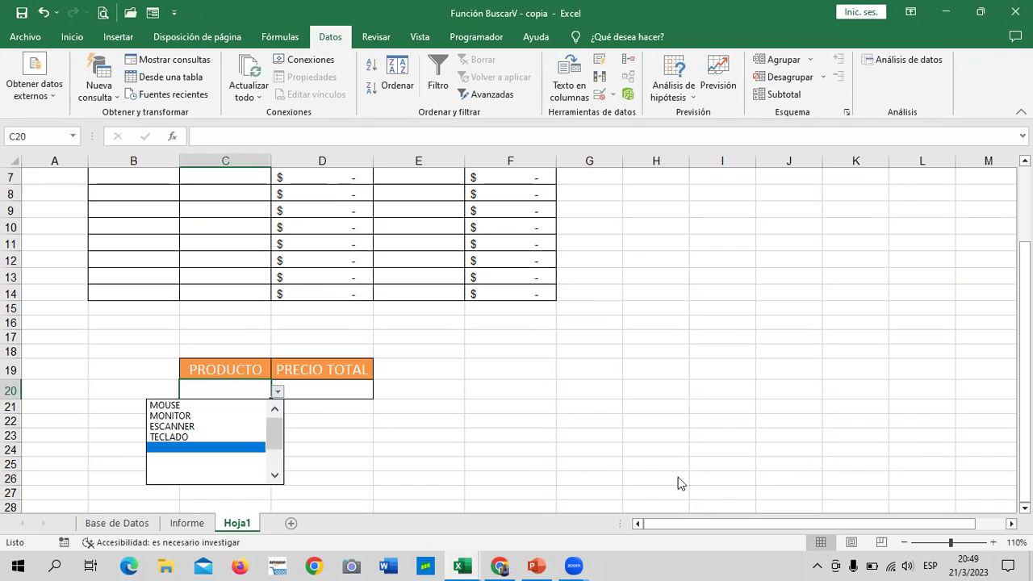
pyautogui.press('Escape')
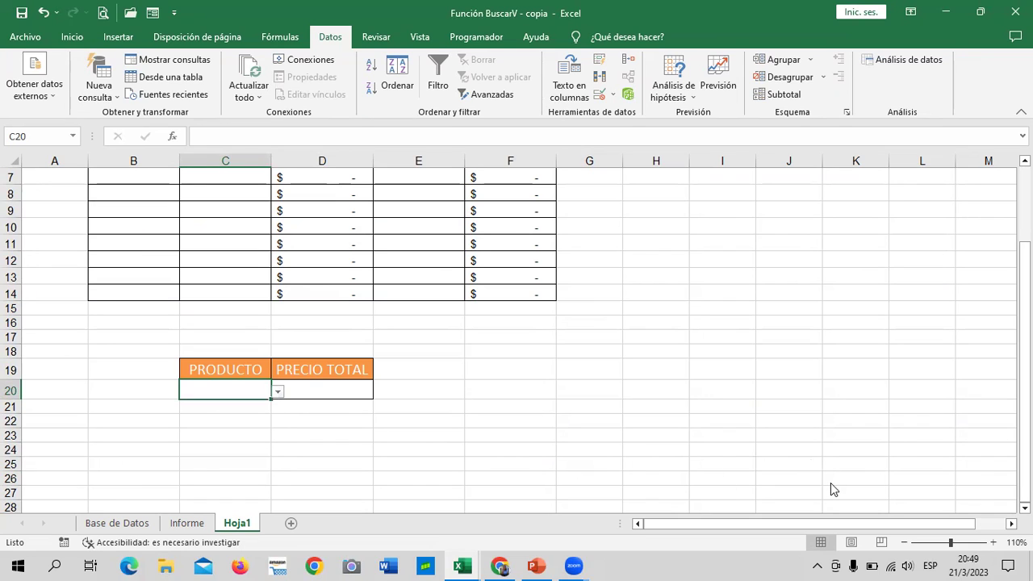
pyautogui.click(277, 392)
pyautogui.moveTo(271, 458); pyautogui.dragTo(271, 391)
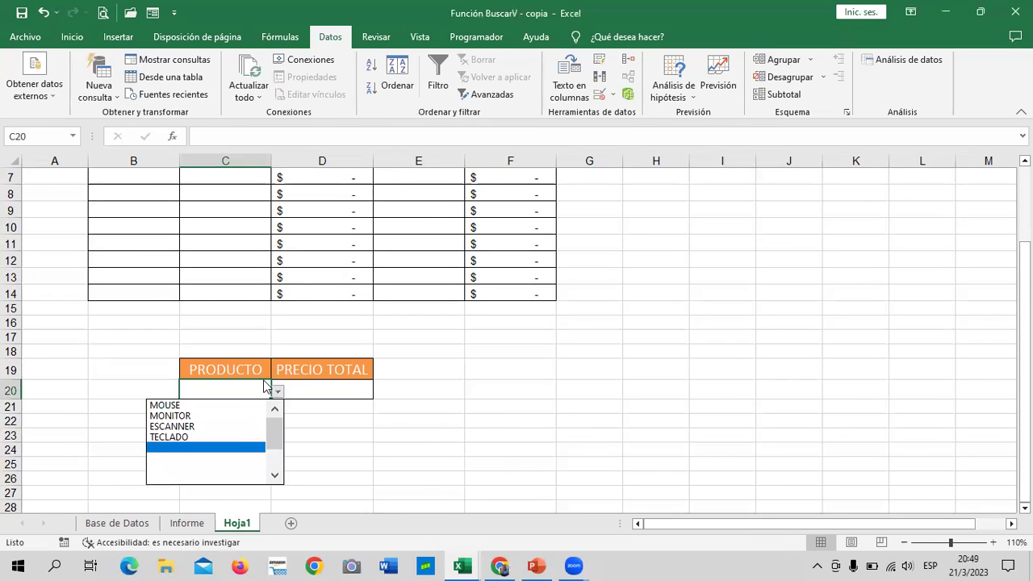
pyautogui.click(198, 417)
# Select D20, beside MONITOR, to hold its total-price lookup
pyautogui.click(329, 387)
pyautogui.scroll(1, 433, 410)
pyautogui.scroll(1, 439, 411)
pyautogui.scroll(-1, 440, 413)
pyautogui.scroll(1, 436, 408)
pyautogui.scroll(-2, 420, 467)
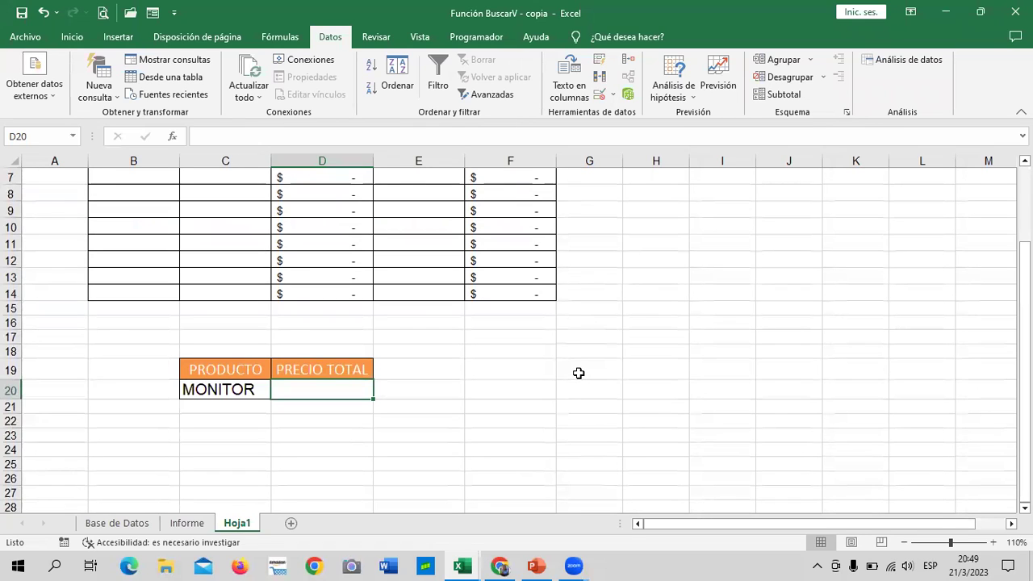
pyautogui.click(246, 388)
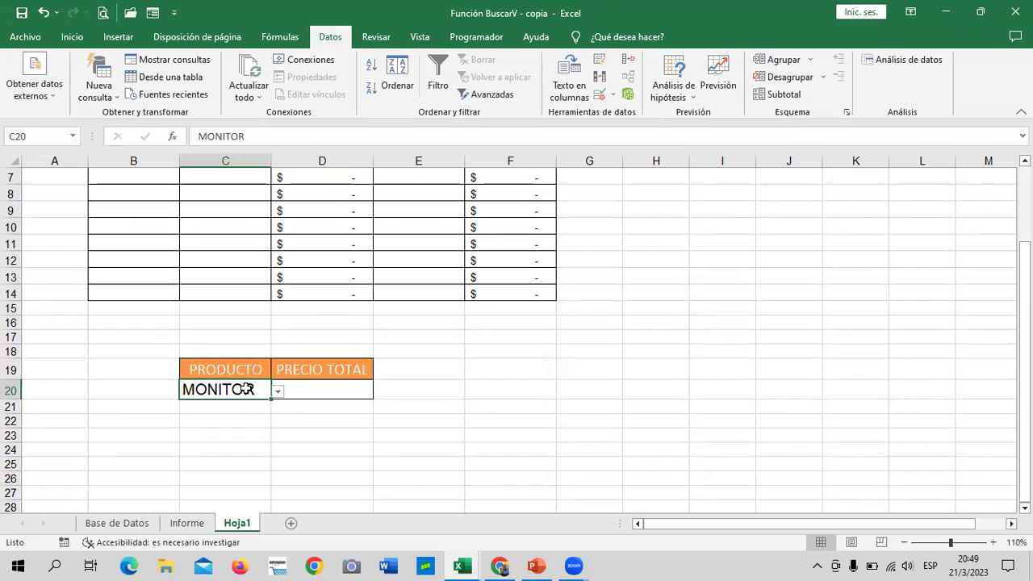
pyautogui.click(316, 389)
# Begin =BUSCARV in D20 with C20 and the absolute table range $B$2:$F$14
pyautogui.write('=')
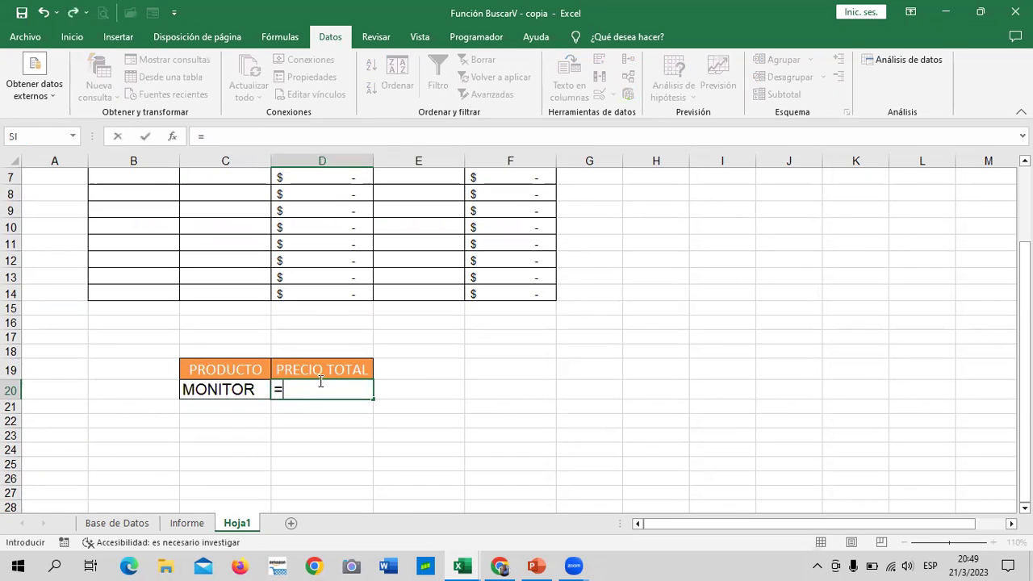
pyautogui.write('BUSC')
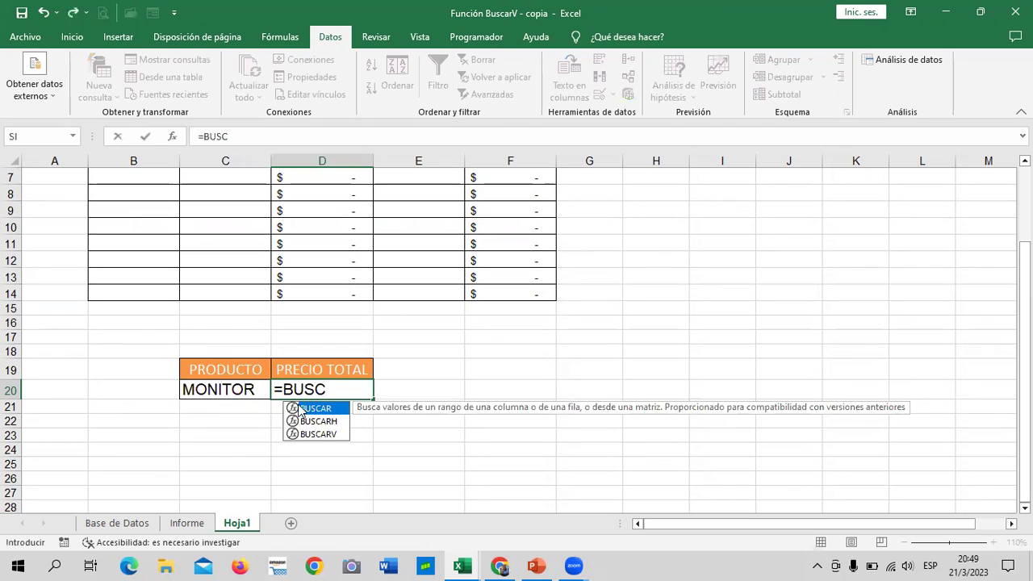
pyautogui.doubleClick(322, 435)
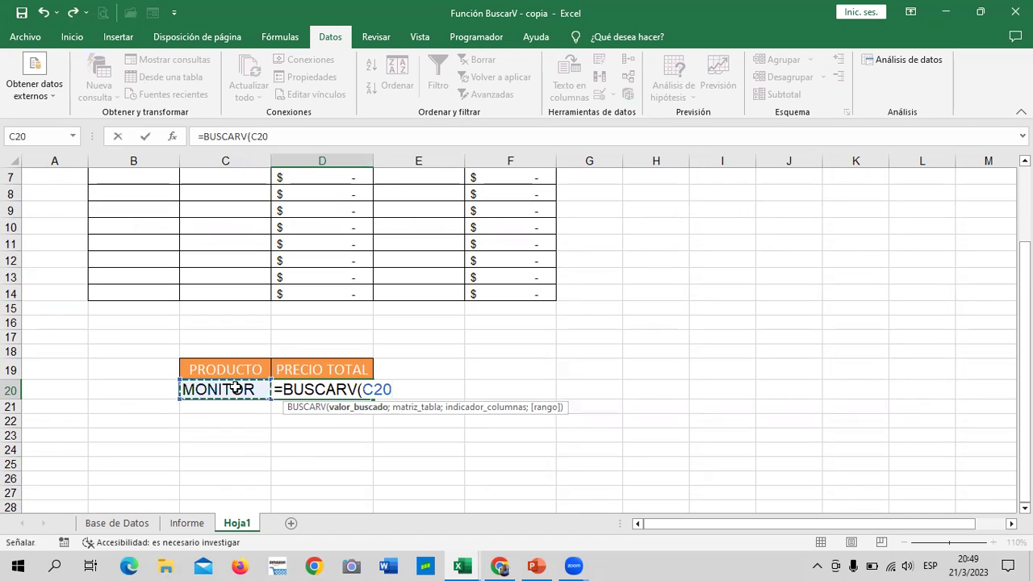
pyautogui.write(';')
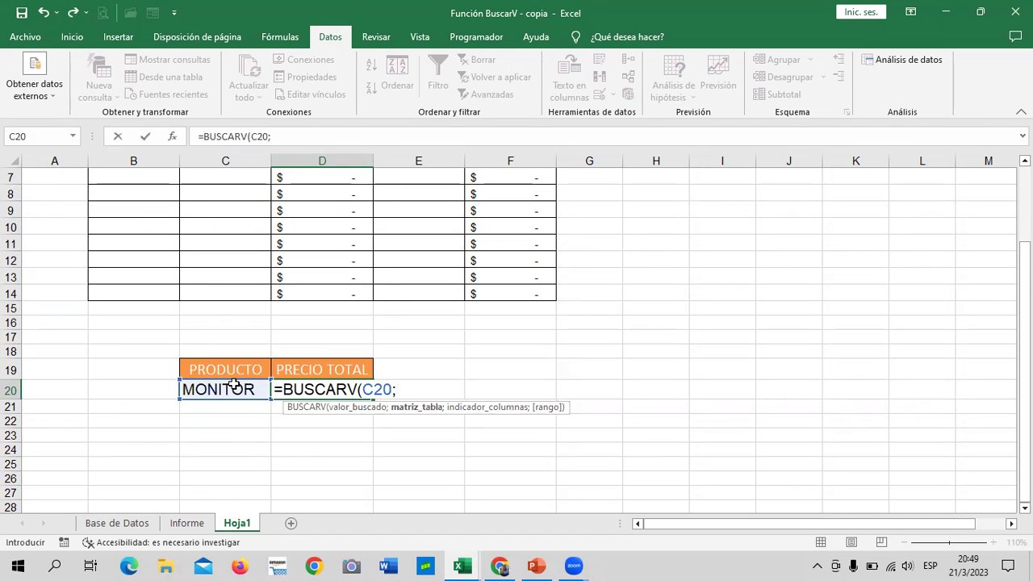
pyautogui.scroll(2, 233, 385)
pyautogui.moveTo(130, 202)
pyautogui.mouseDown()
pyautogui.moveTo(511, 395)
pyautogui.moveTo(518, 409)
pyautogui.mouseUp()
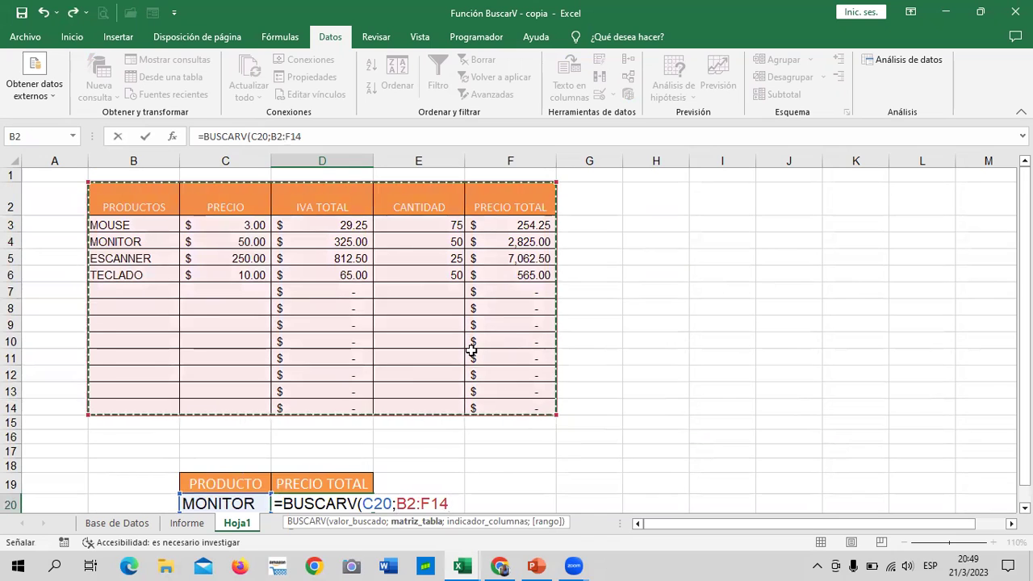
pyautogui.scroll(-1, 471, 348)
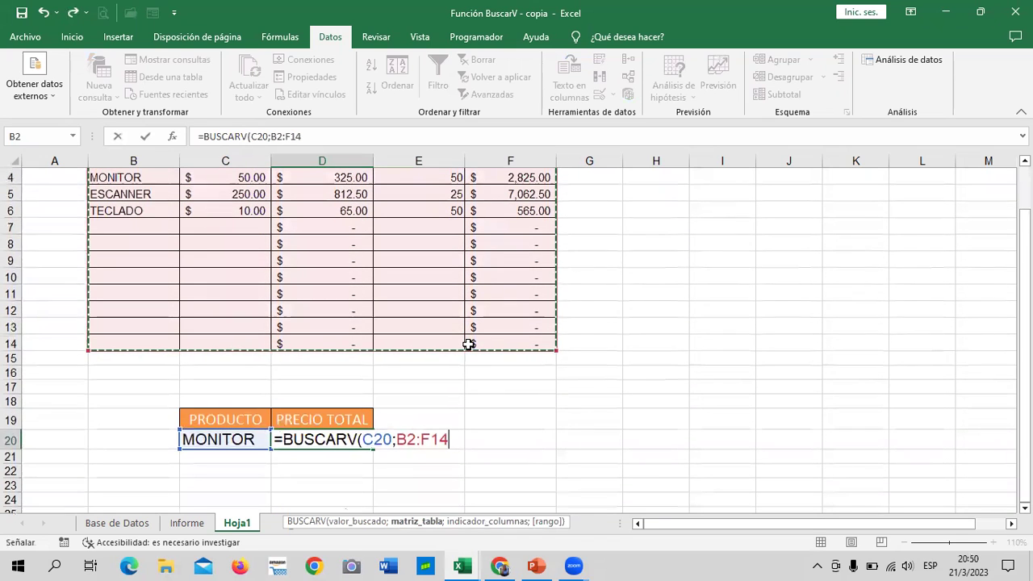
pyautogui.click(412, 442)
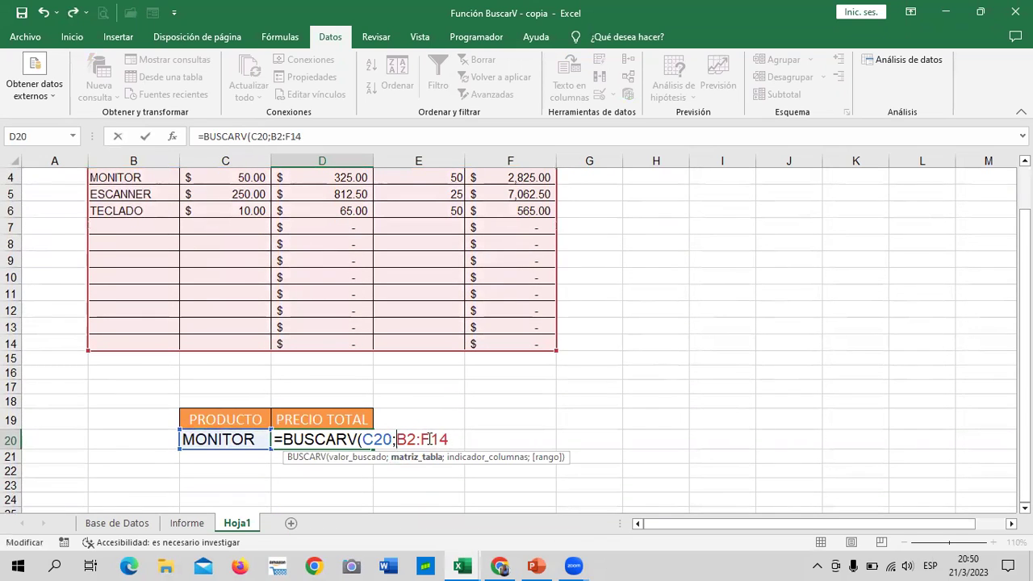
pyautogui.write('$')
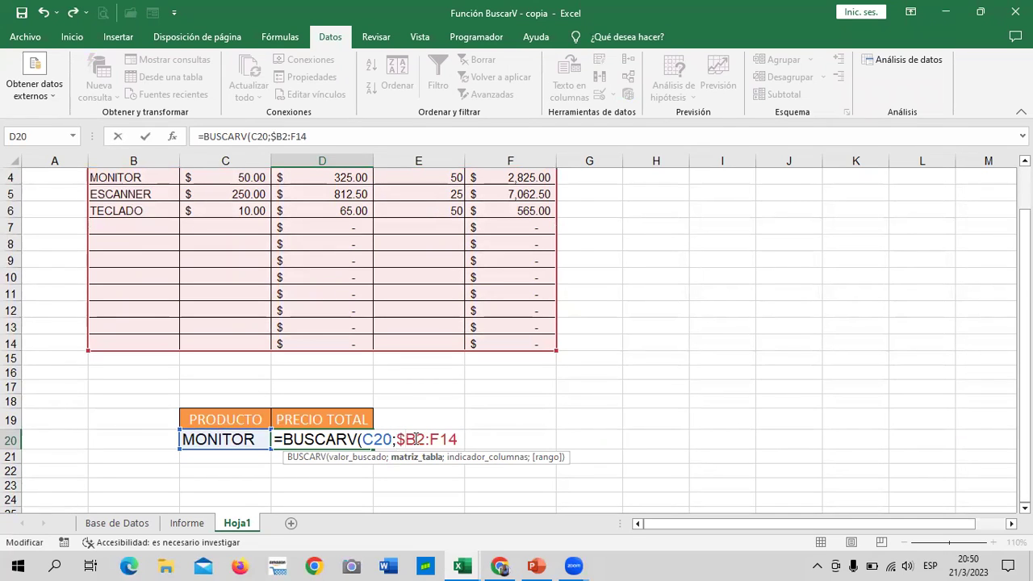
pyautogui.write('$')
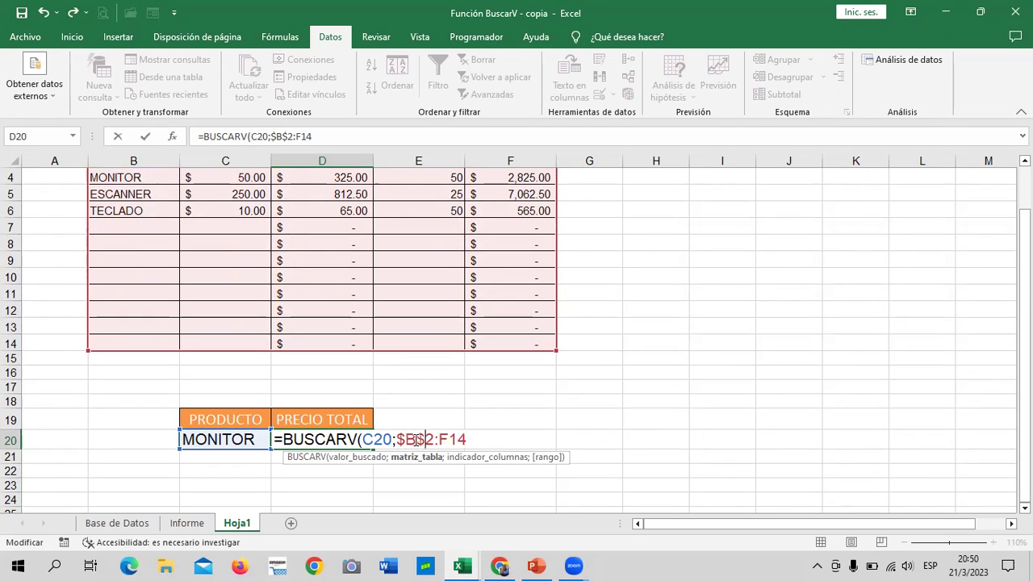
pyautogui.write('$')
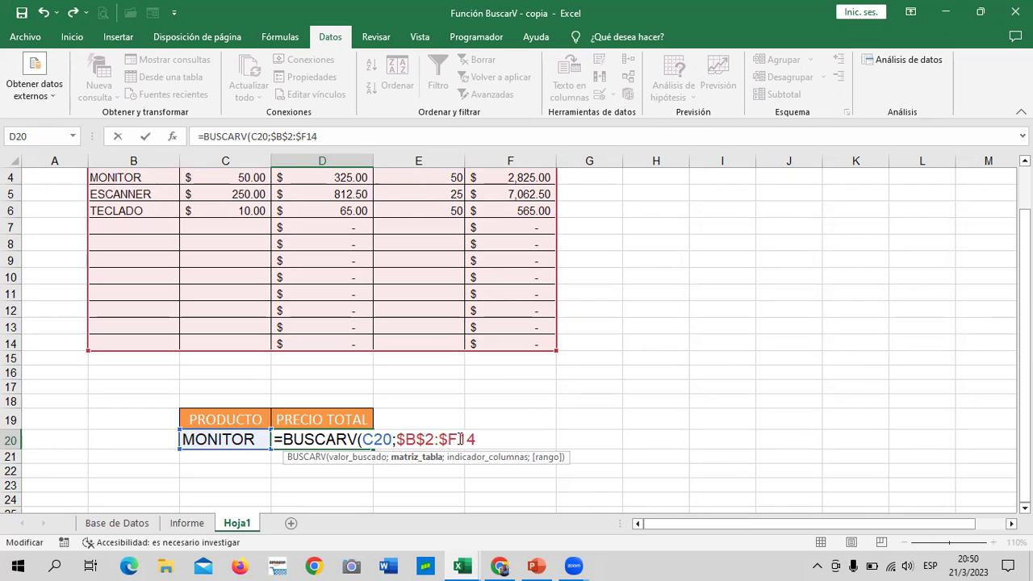
pyautogui.write('$')
pyautogui.write(';')
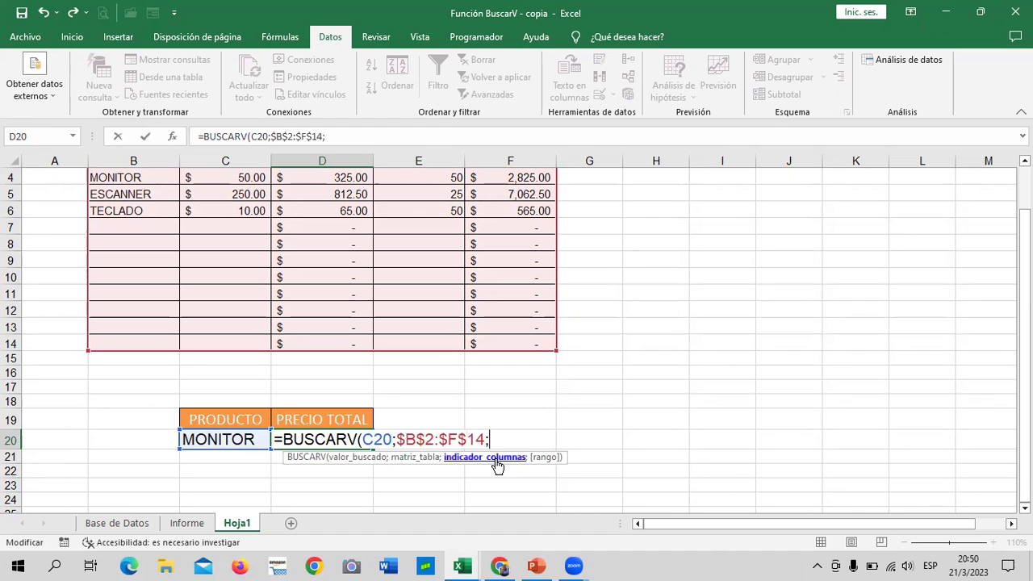
# Complete the lookup with column 5 and FALSO, returning 2825 for MONITOR
pyautogui.scroll(1, 497, 463)
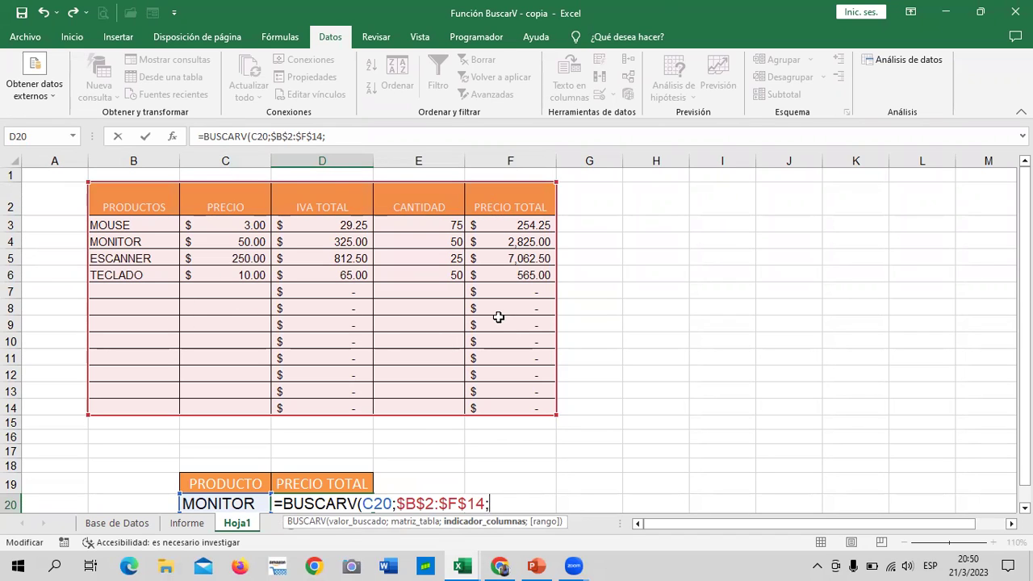
pyautogui.click(67, 153)
pyautogui.click(123, 153)
pyautogui.write('5')
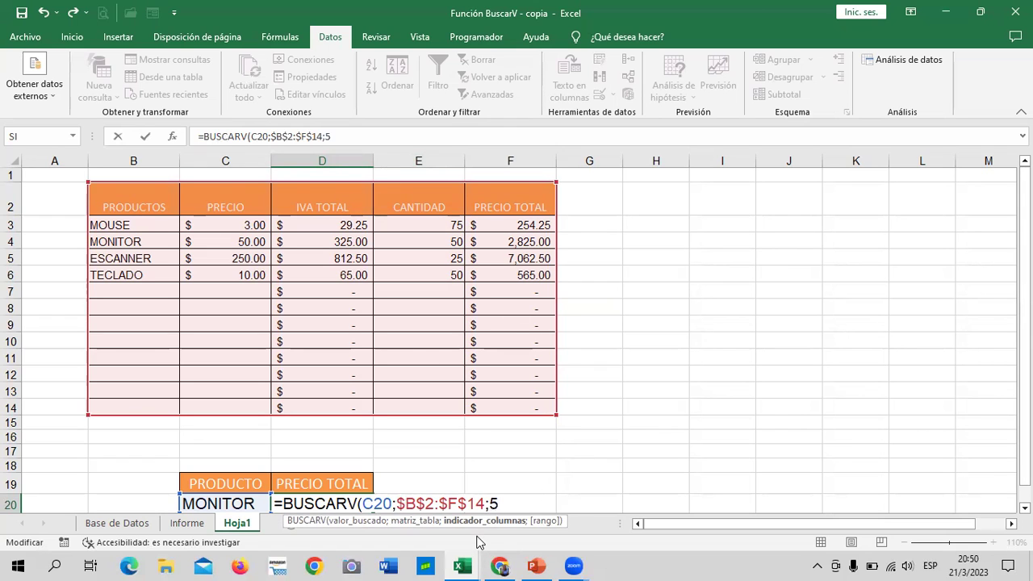
pyautogui.write(';')
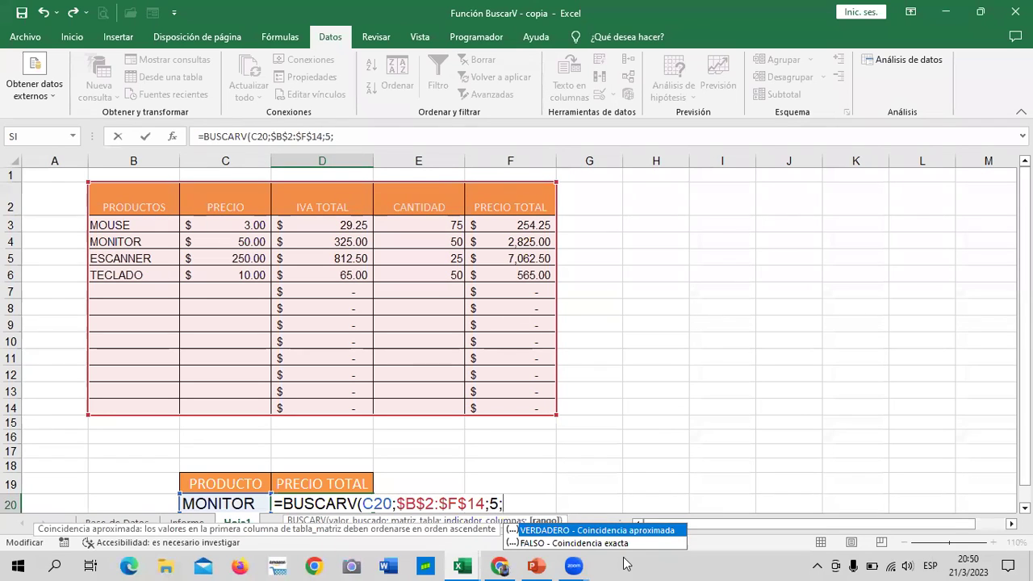
pyautogui.doubleClick(617, 544)
pyautogui.write(')')
pyautogui.press('Return')
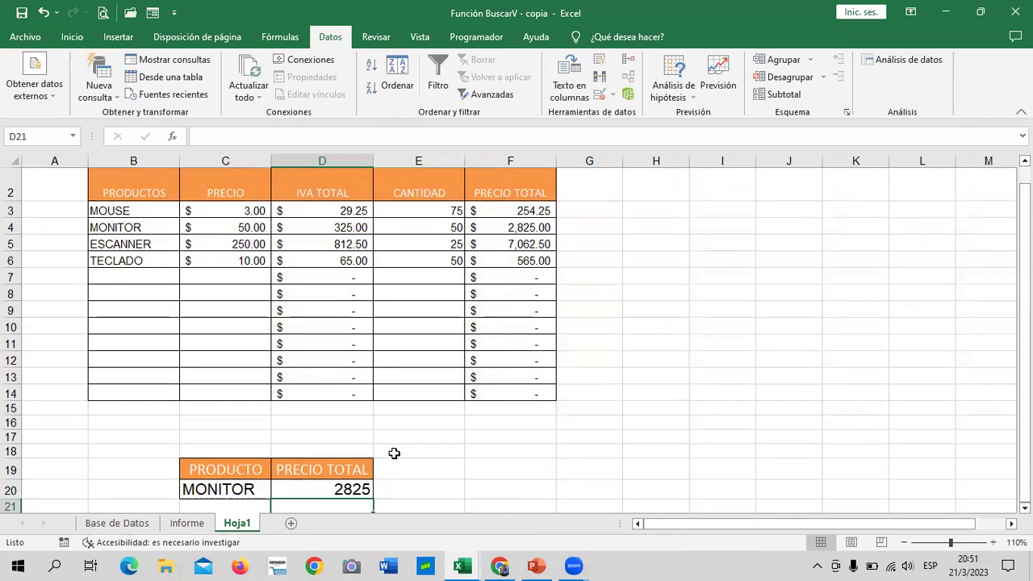
pyautogui.scroll(-1, 352, 429)
# Format the D20 lookup result as accounting currency
pyautogui.click(326, 423)
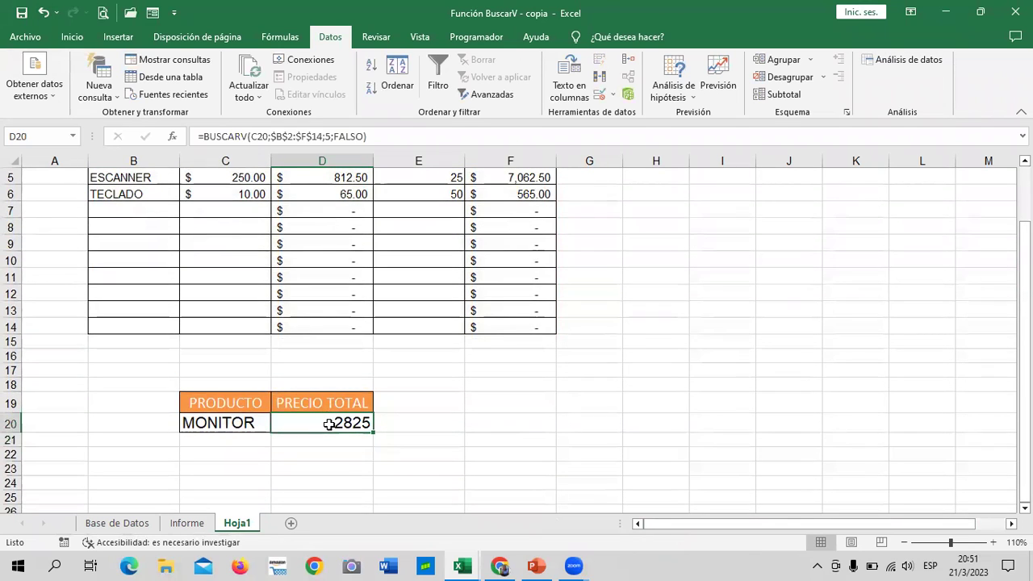
pyautogui.click(81, 37)
pyautogui.click(486, 89)
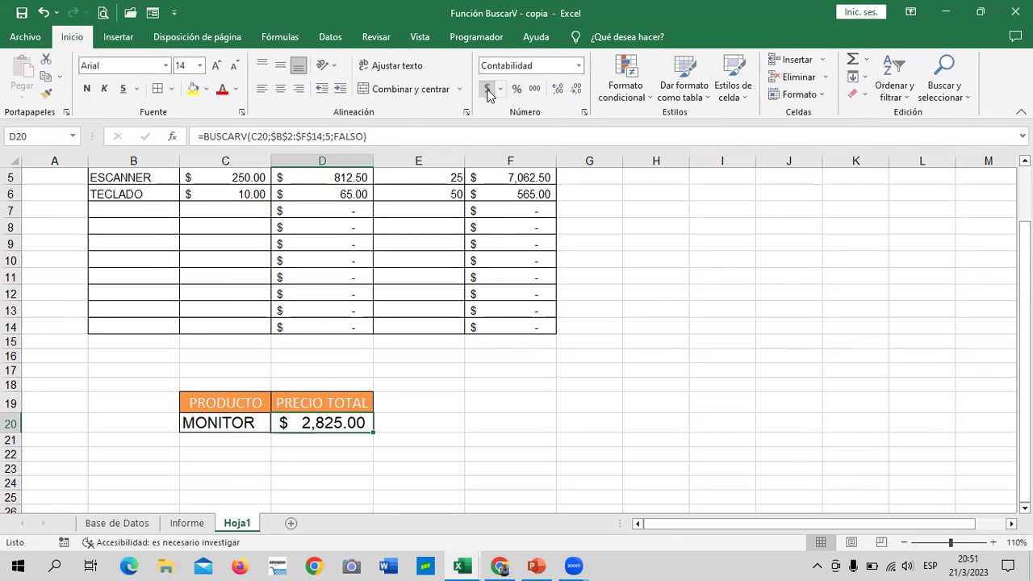
pyautogui.click(553, 392)
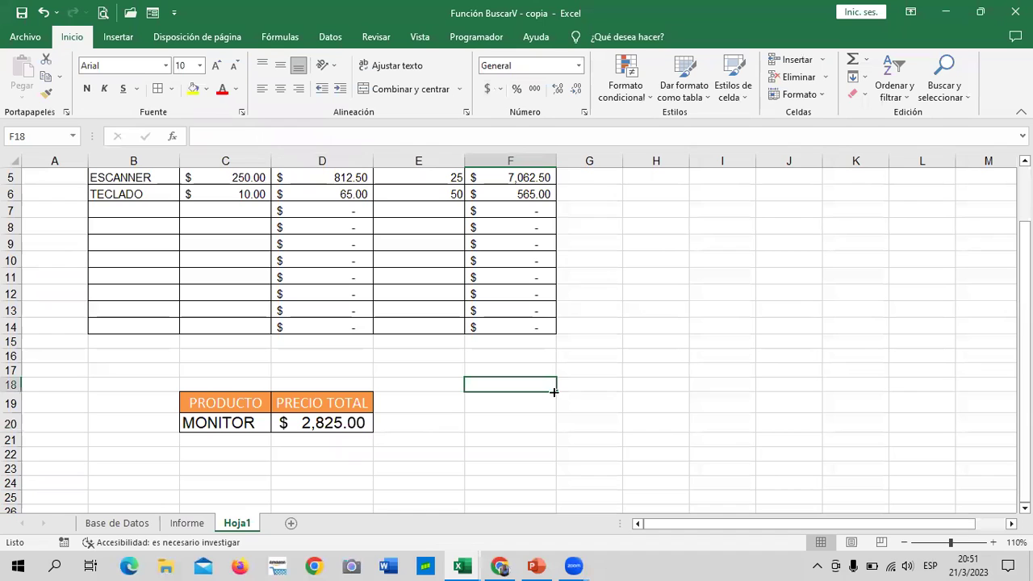
# Switch C20's product to ESCANNER, so D20 shows $ 7,062.50
pyautogui.click(204, 428)
pyautogui.click(277, 425)
pyautogui.click(226, 450)
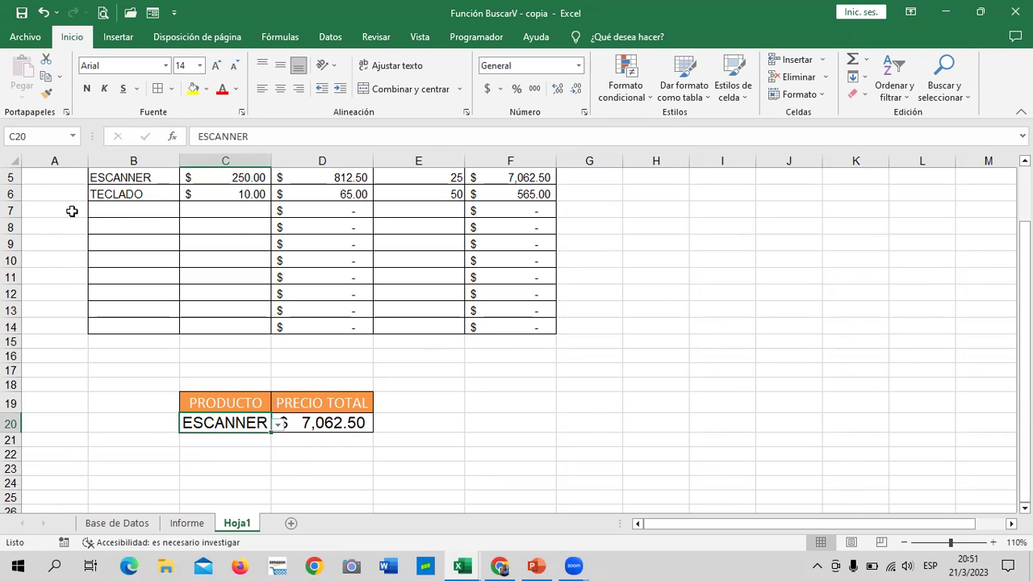
pyautogui.click(127, 208)
pyautogui.scroll(2, 138, 242)
pyautogui.scroll(-1, 134, 279)
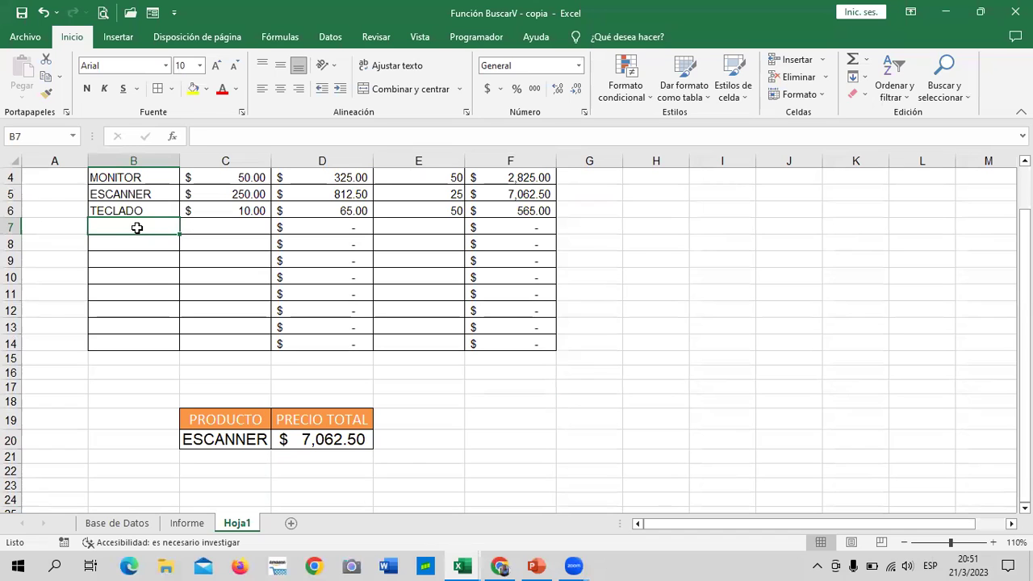
# Add product CASE in row 7 with price $50.00 and quantity 30
pyautogui.write('CASE')
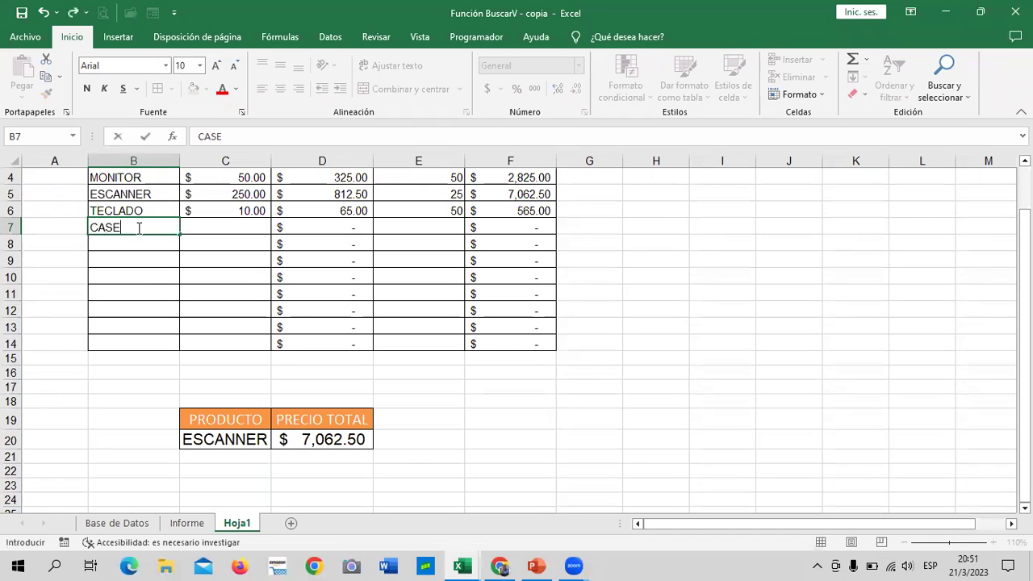
pyautogui.click(232, 226)
pyautogui.write('5')
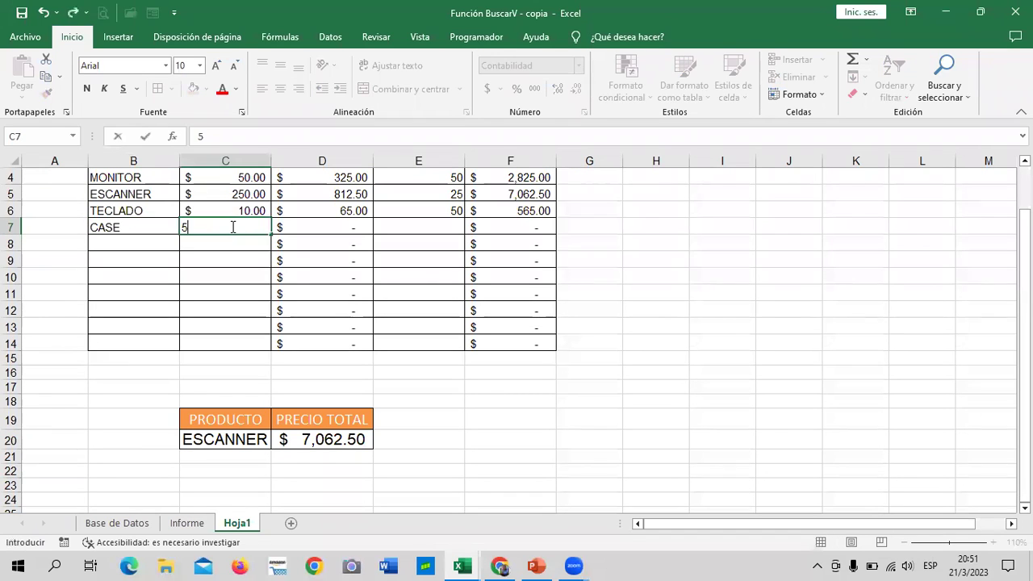
pyautogui.press('Return')
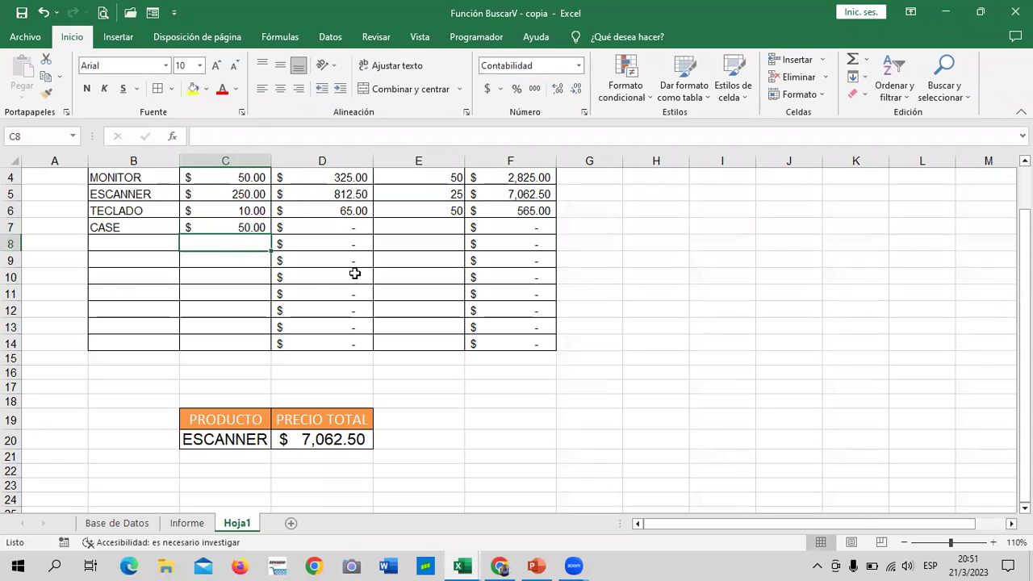
pyautogui.scroll(1, 377, 292)
pyautogui.click(435, 297)
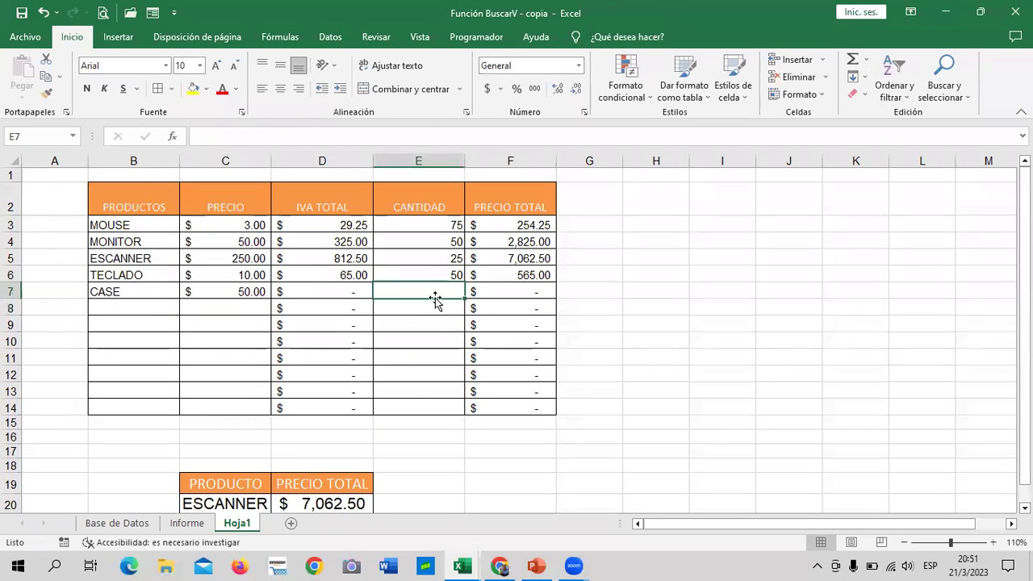
pyautogui.write('30')
pyautogui.press('Return')
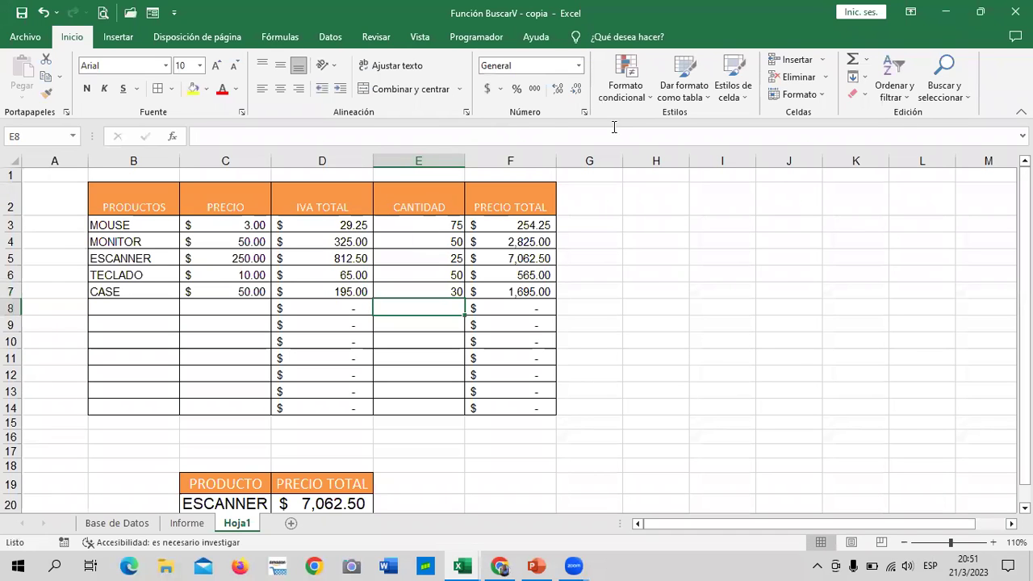
pyautogui.scroll(-2, 445, 325)
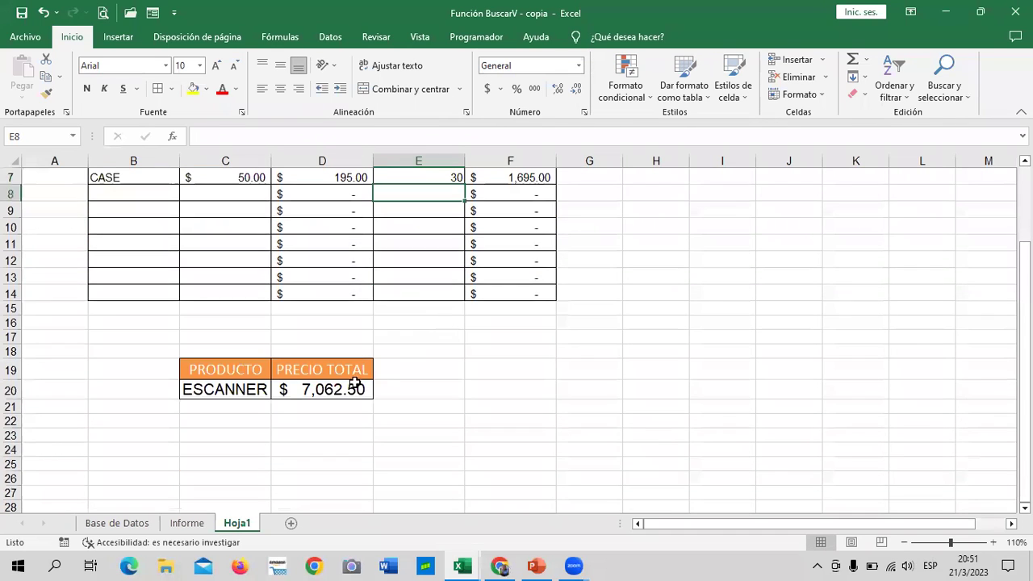
# Pick CASE in C20's dropdown and confirm D20 returns $ 1,695.00
pyautogui.click(234, 392)
pyautogui.click(279, 392)
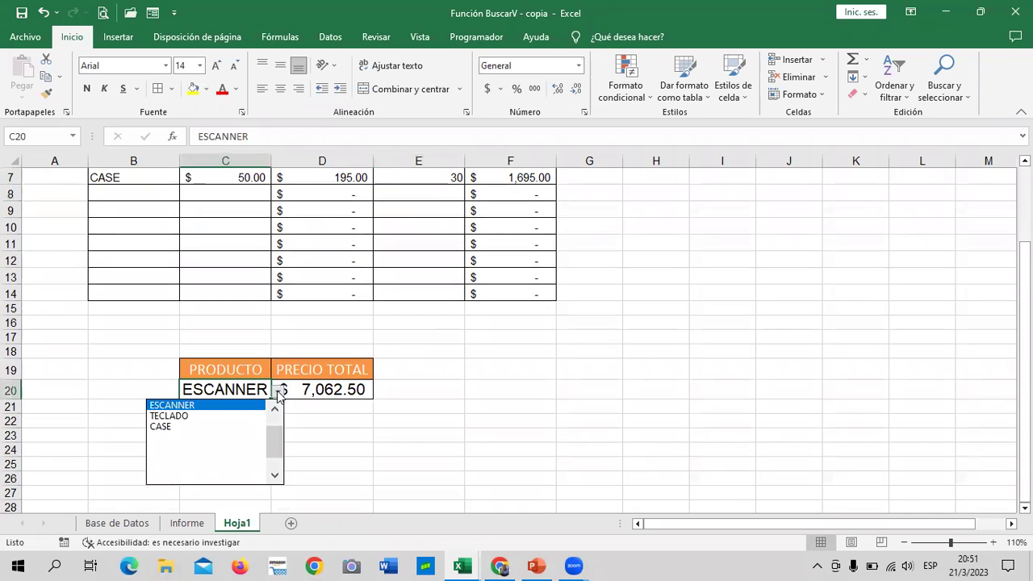
pyautogui.click(215, 426)
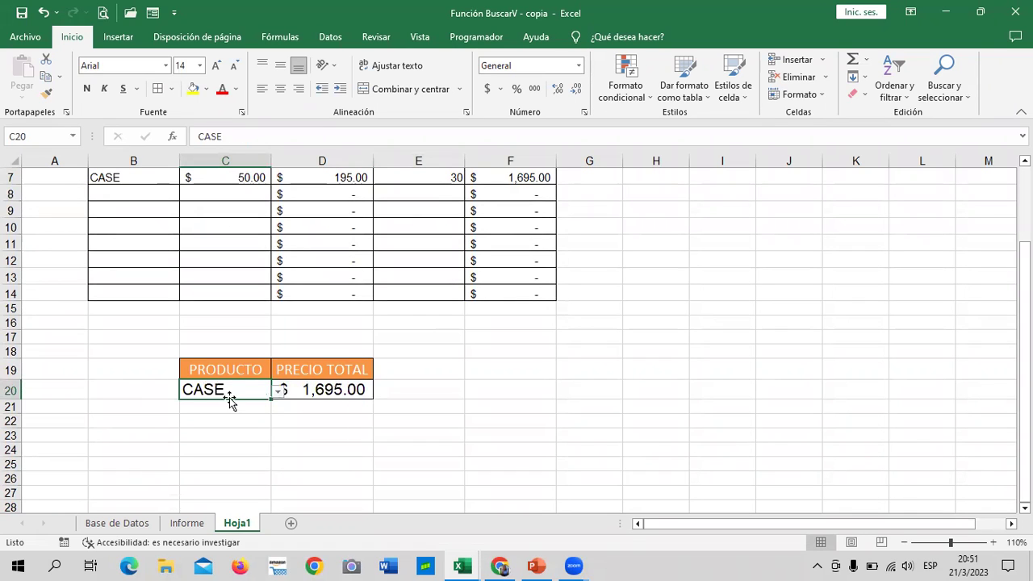
pyautogui.click(473, 389)
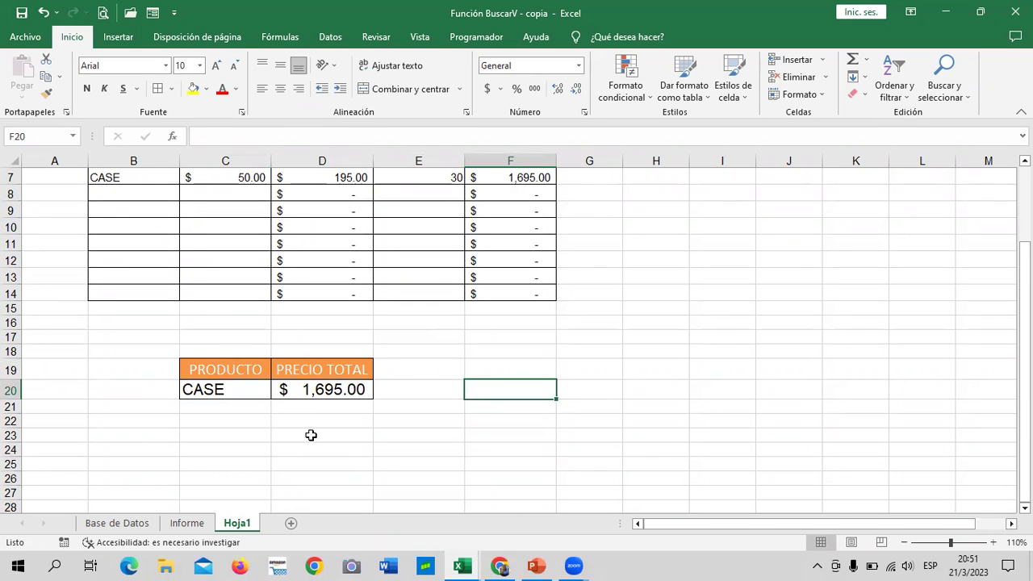
pyautogui.scroll(2, 311, 435)
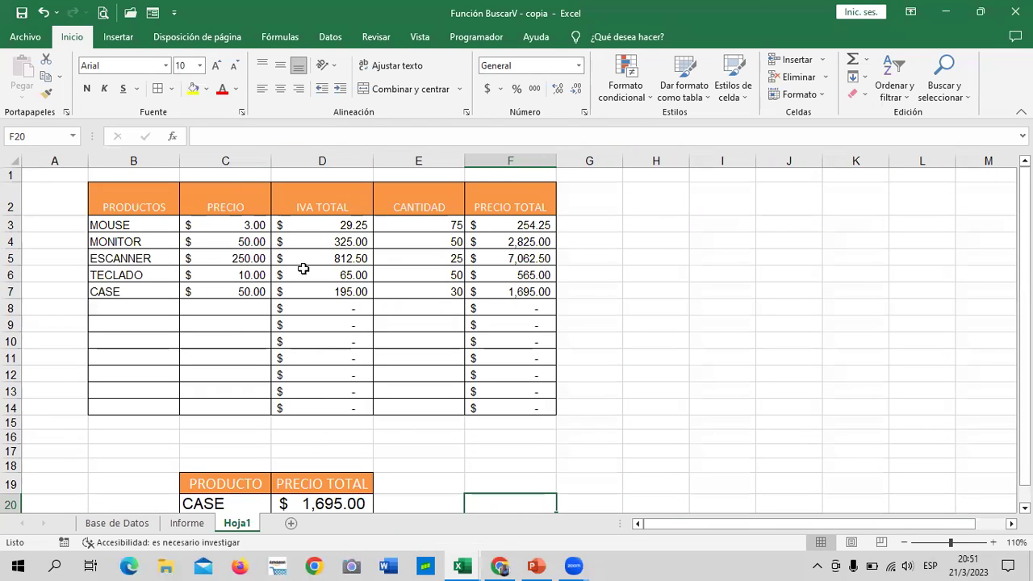
pyautogui.scroll(-1, 391, 388)
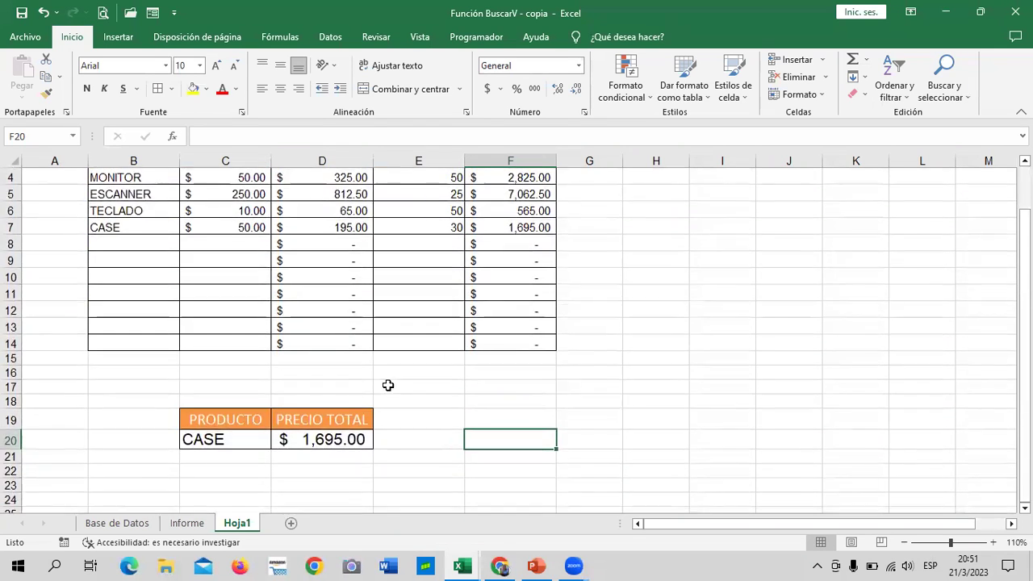
pyautogui.click(327, 440)
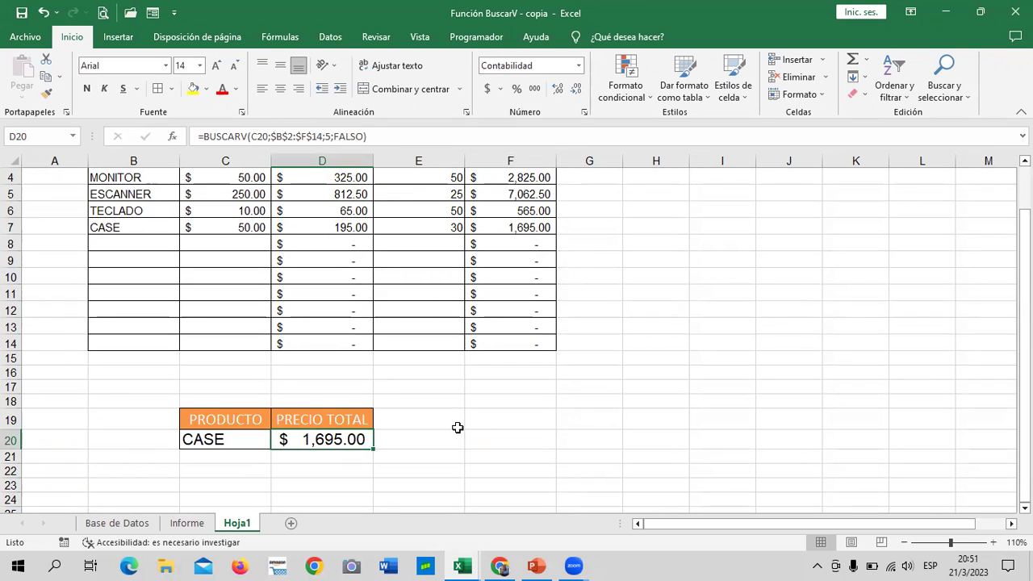
pyautogui.scroll(1, 456, 427)
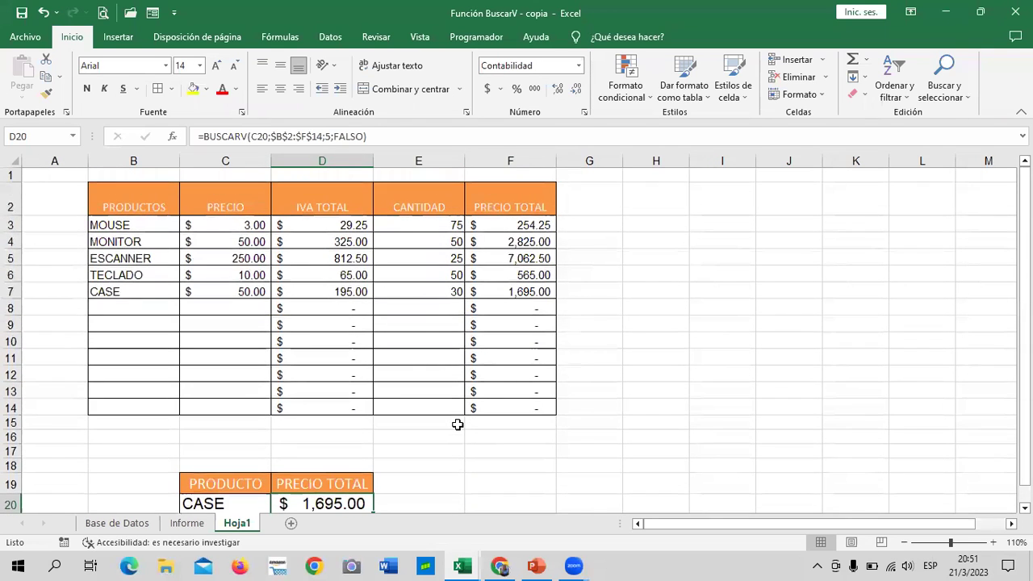
# Add IMPRESOR priced at 25 in row 8 of the product table
pyautogui.click(150, 305)
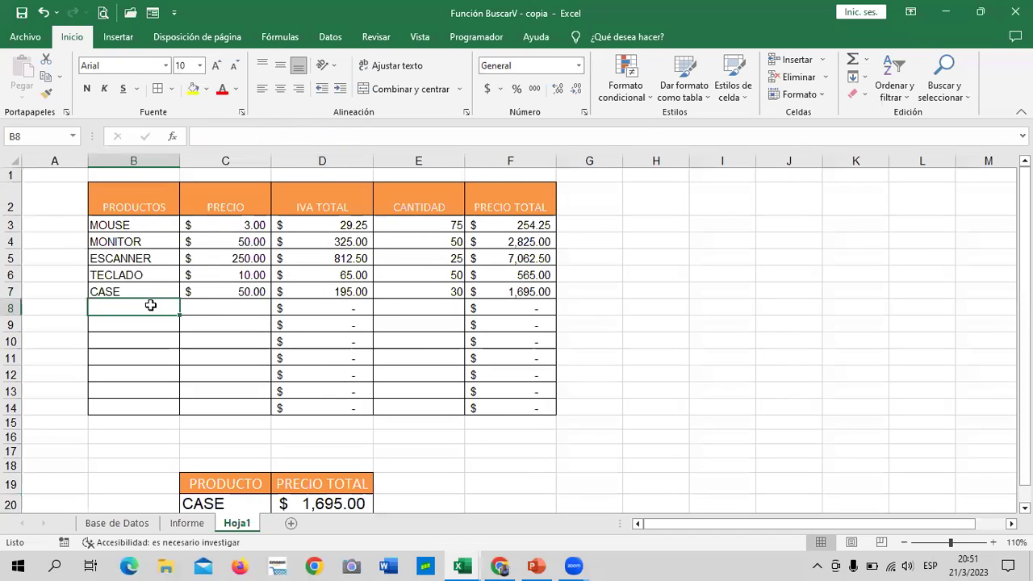
pyautogui.write('IMPRESOR')
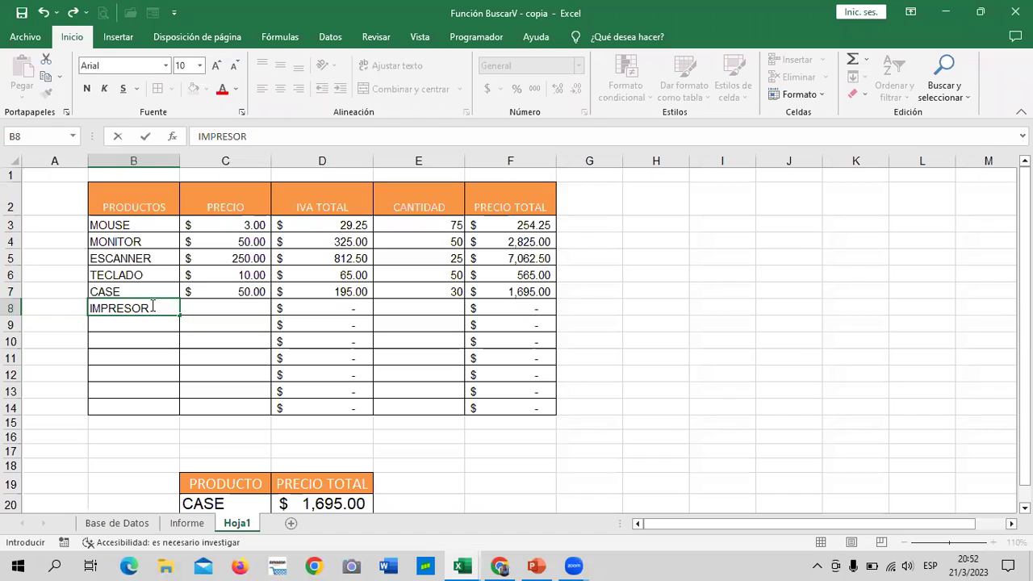
pyautogui.press('Return')
pyautogui.click(207, 309)
pyautogui.write('25')
pyautogui.press('Return')
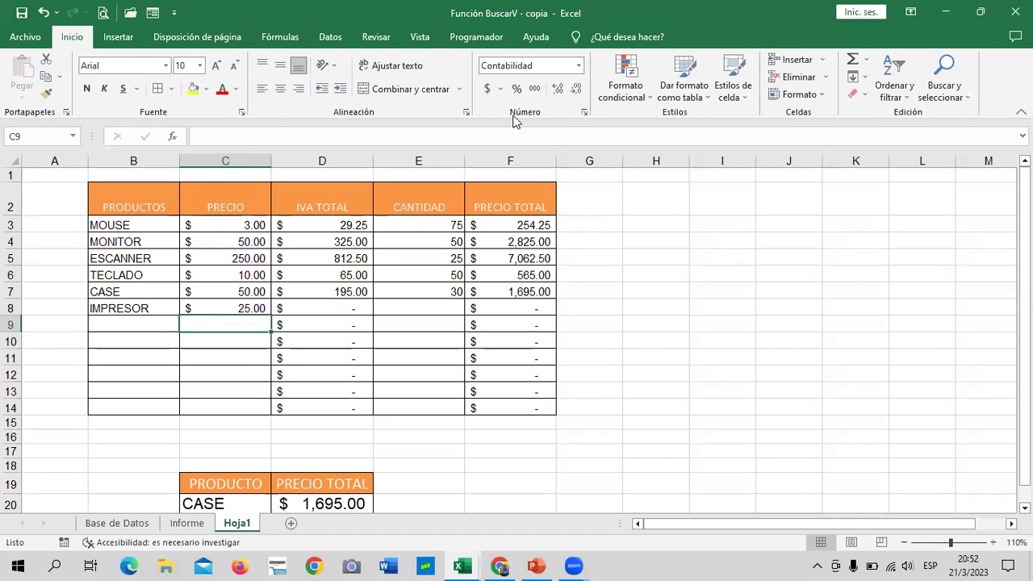
# Enter a quantity of 10 for IMPRESOR in E8
pyautogui.click(433, 310)
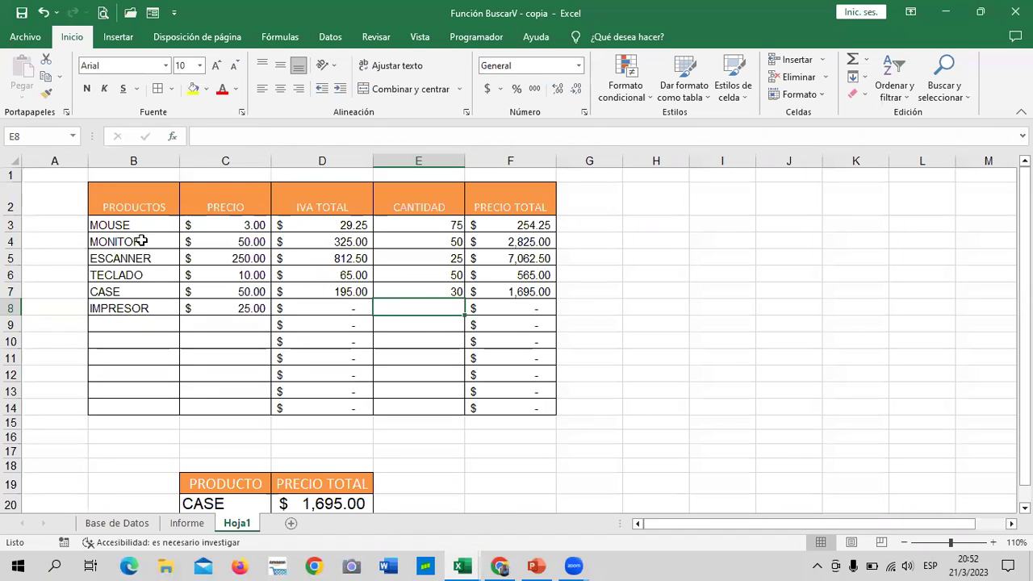
pyautogui.scroll(-2, 121, 379)
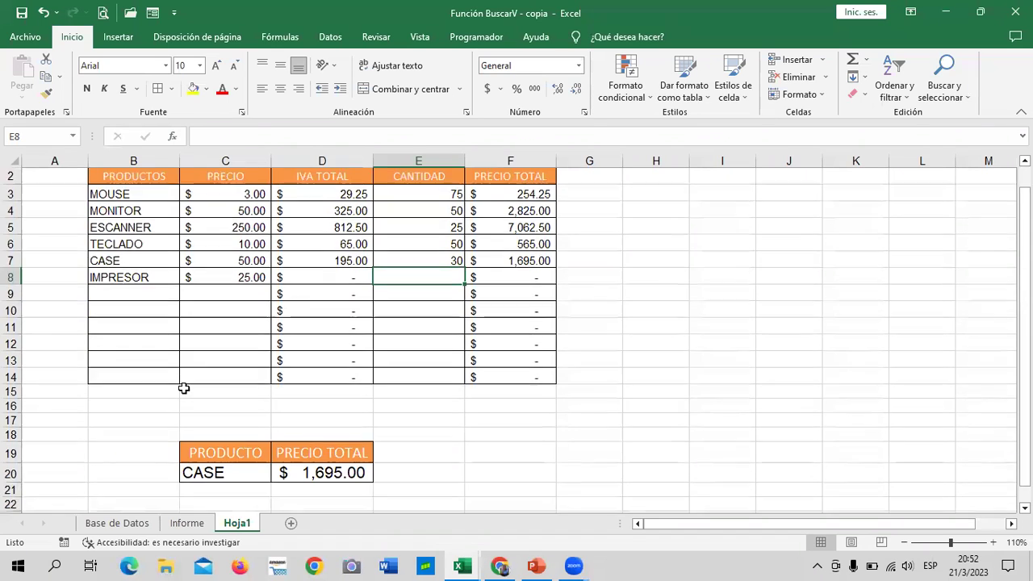
pyautogui.click(118, 321)
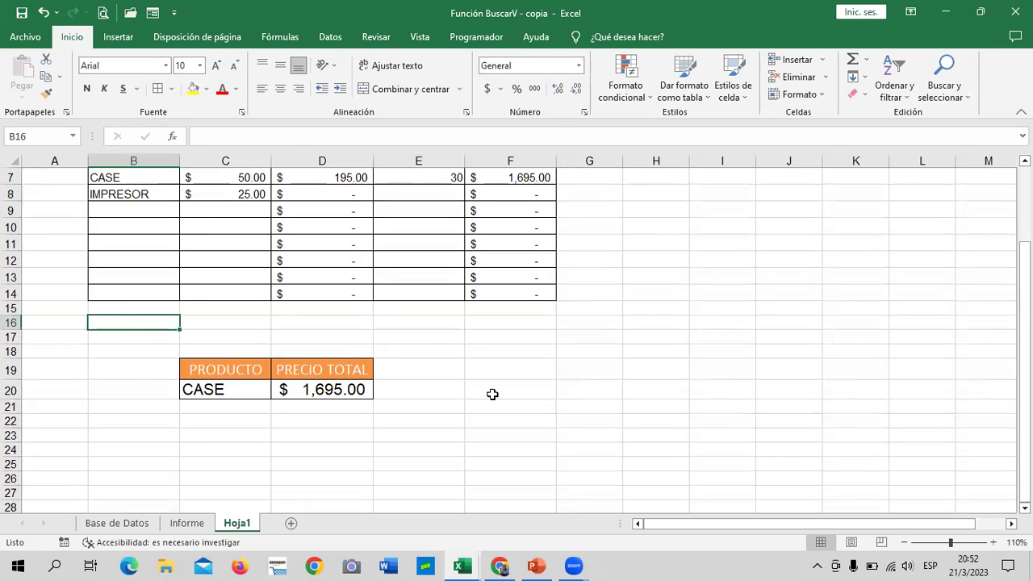
pyautogui.scroll(2, 493, 394)
pyautogui.click(596, 202)
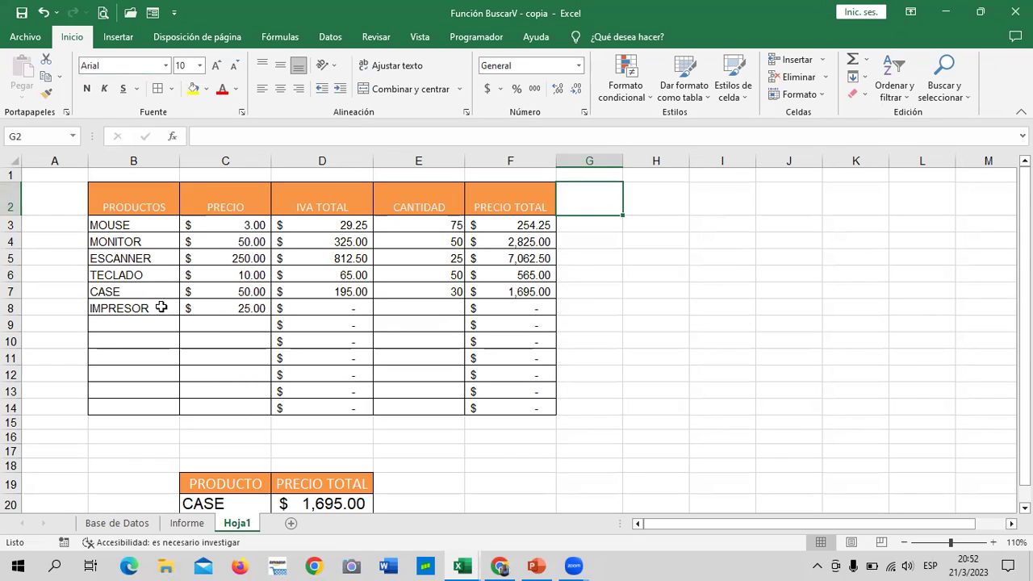
pyautogui.click(440, 305)
pyautogui.write('10')
pyautogui.press('Return')
# Pick IMPRESOR in the C20 lookup dropdown so D20 shows its 282.50 total
pyautogui.scroll(-2, 637, 338)
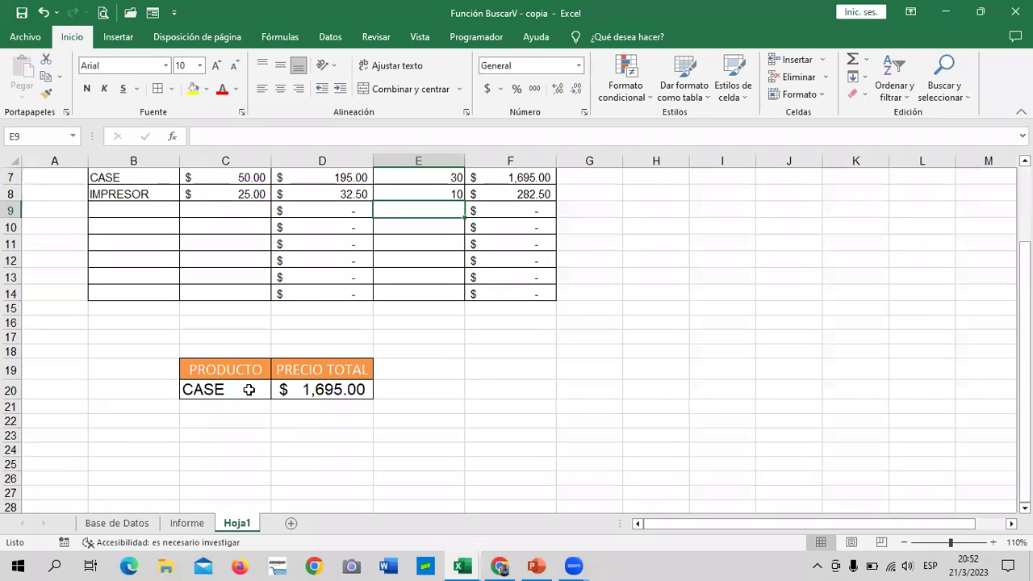
pyautogui.click(249, 389)
pyautogui.click(279, 391)
pyautogui.click(234, 416)
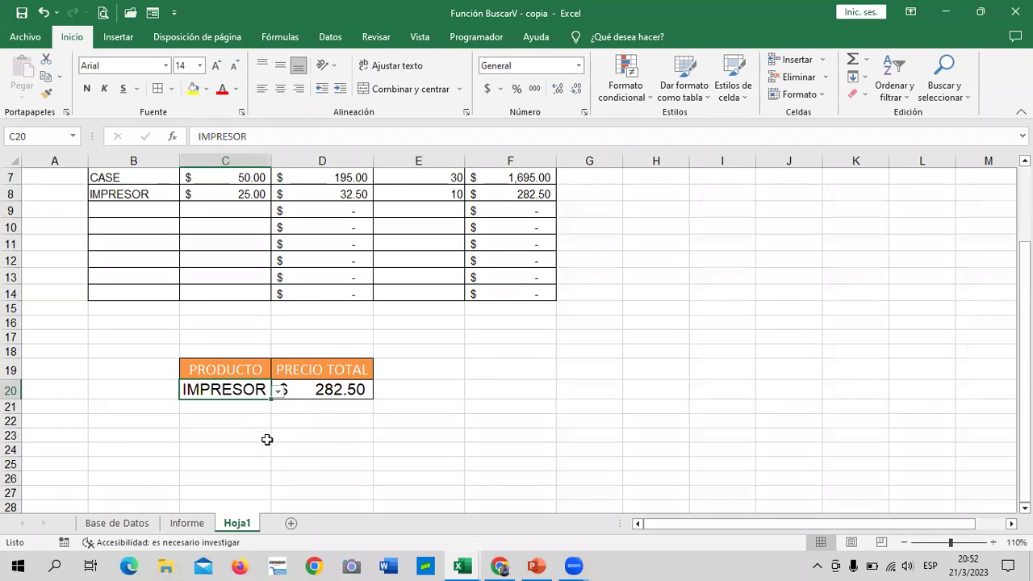
pyautogui.scroll(2, 347, 389)
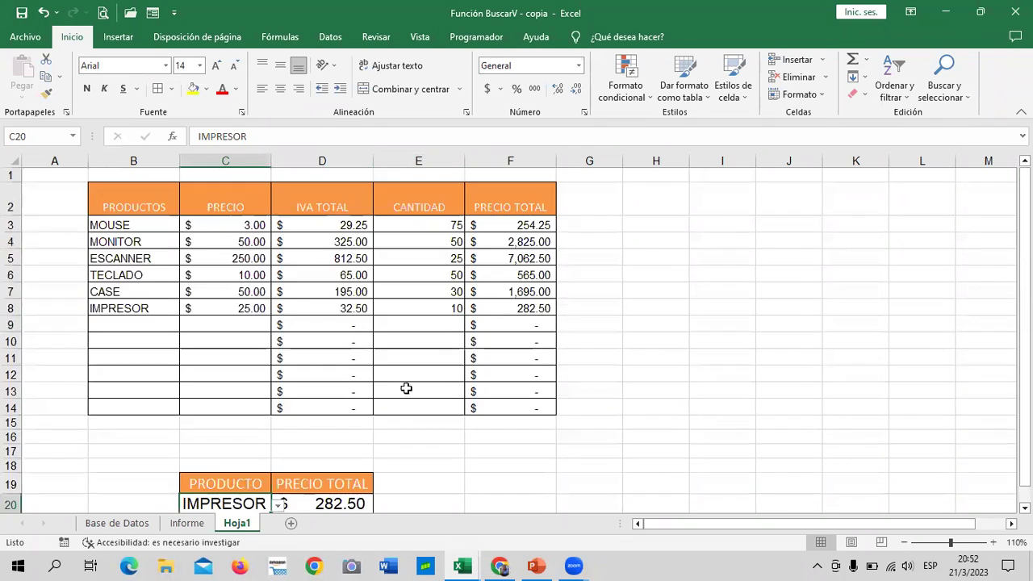
pyautogui.click(11, 241)
# Insert a new row 4 and enter MEMORIA USB priced 6 with quantity 40
pyautogui.rightClick(11, 241)
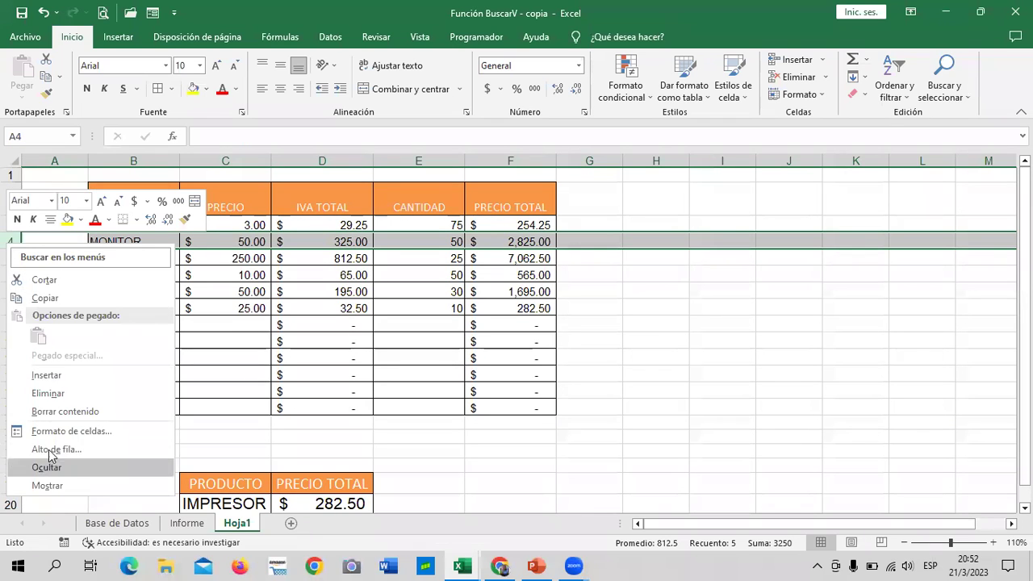
pyautogui.click(46, 375)
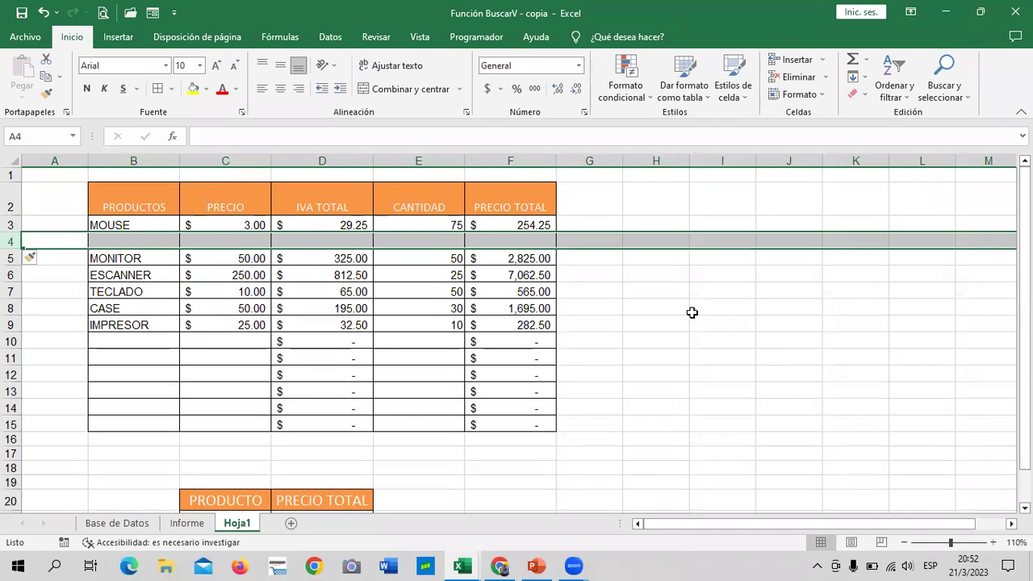
pyautogui.click(691, 313)
pyautogui.click(160, 243)
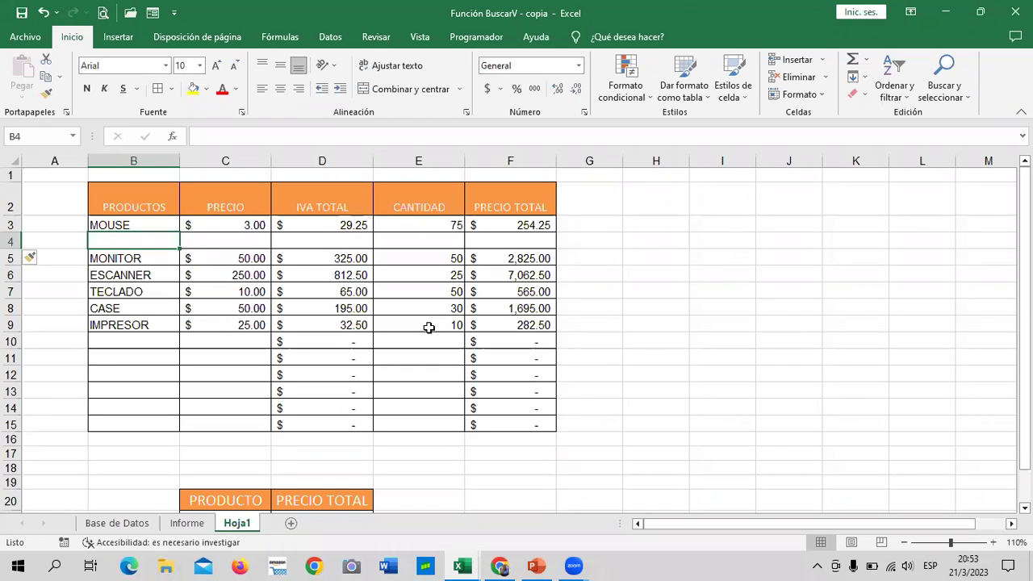
pyautogui.write('MEMORIA')
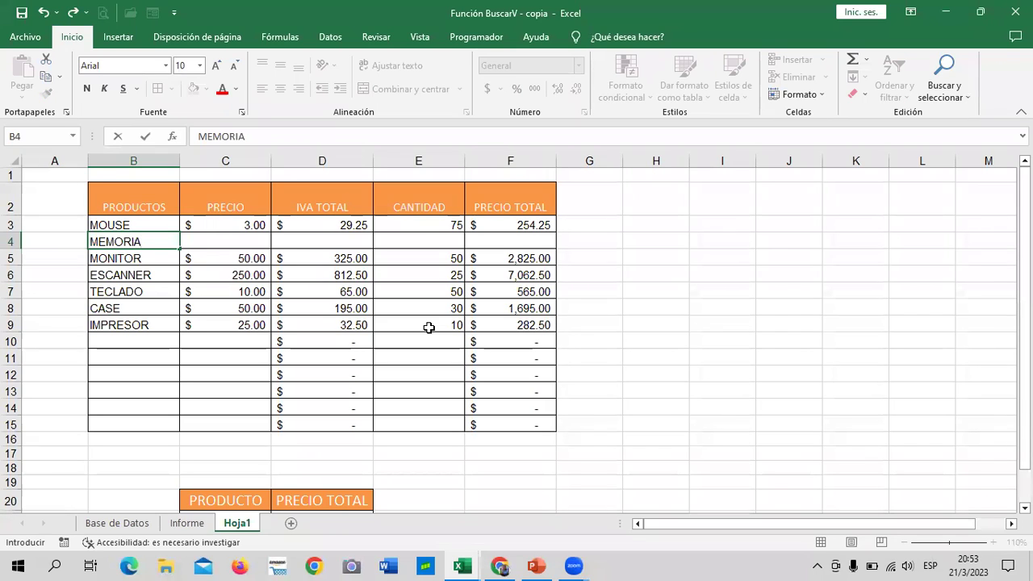
pyautogui.write(' USB')
pyautogui.click(252, 237)
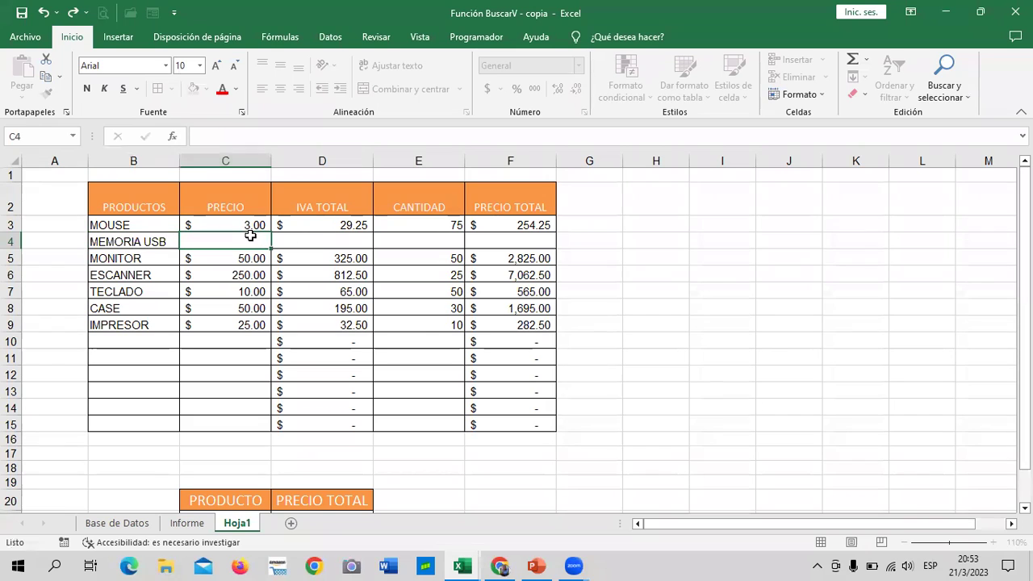
pyautogui.write('6')
pyautogui.press('Return')
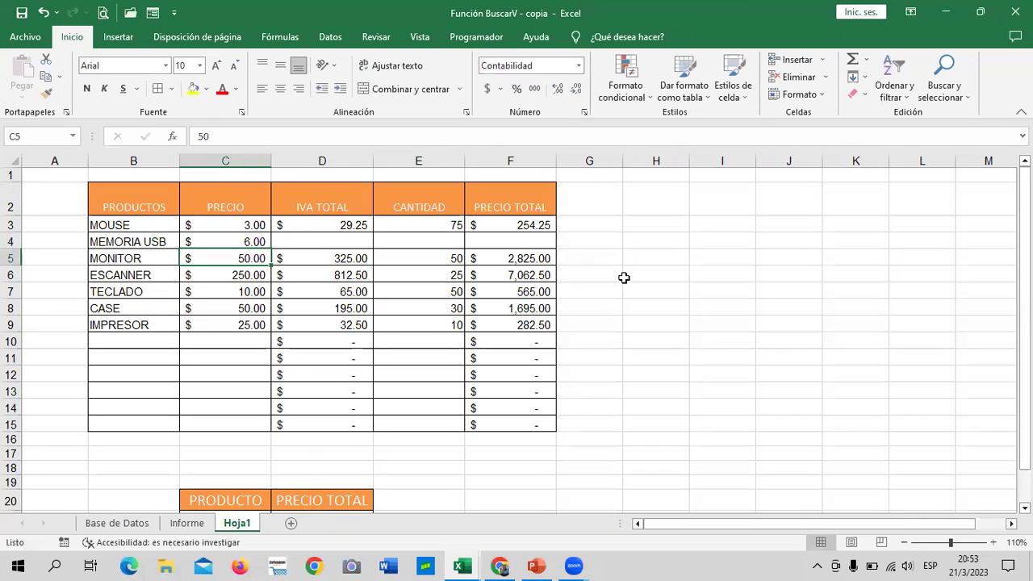
pyautogui.click(426, 243)
pyautogui.write('40')
pyautogui.press('Return')
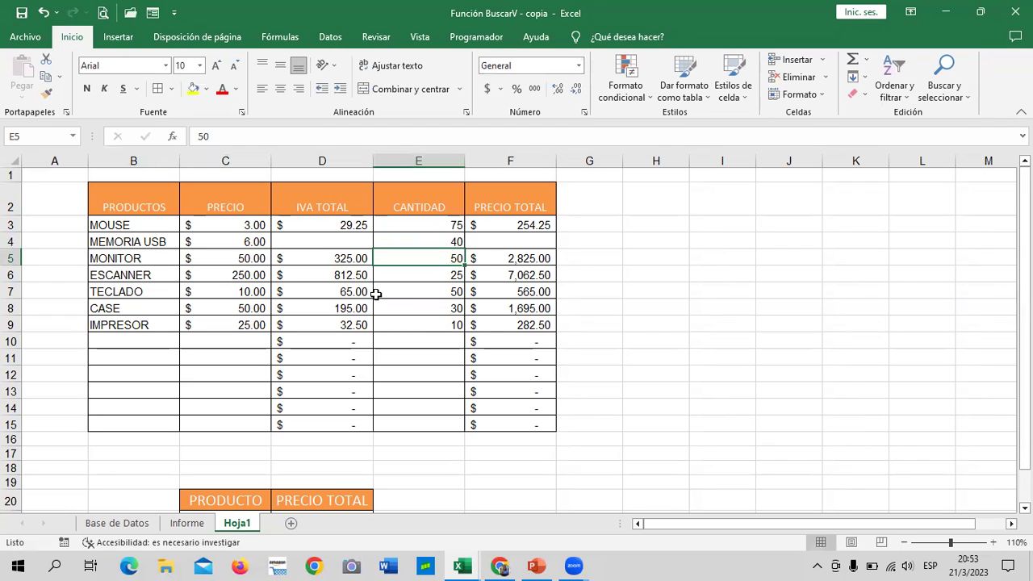
# Fill the IVA and total formulas from D3 and F3 into row 4, giving 31.20 and 271.20
pyautogui.click(314, 242)
pyautogui.click(513, 242)
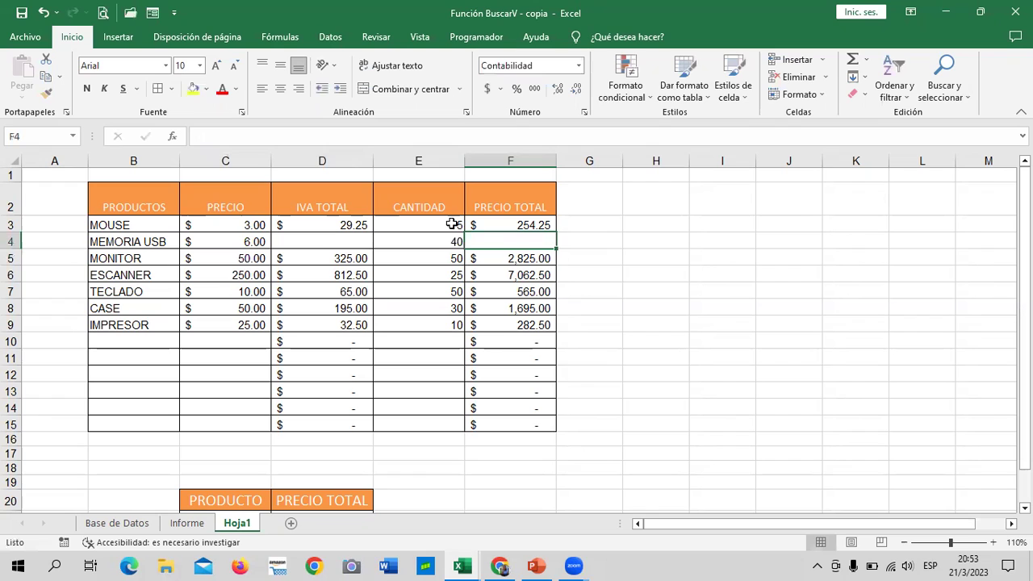
pyautogui.click(335, 222)
pyautogui.moveTo(365, 233); pyautogui.dragTo(373, 264)
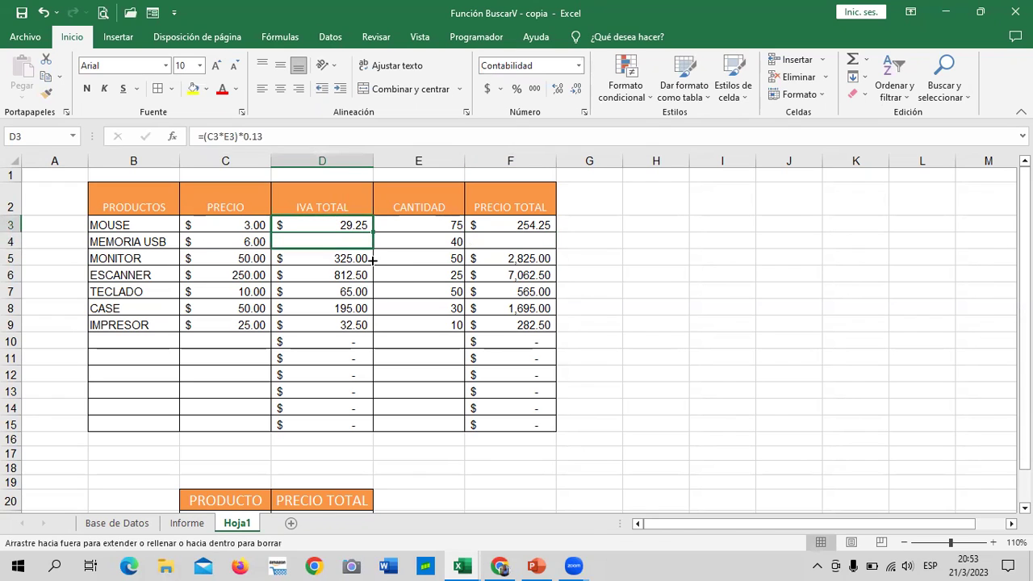
pyautogui.click(526, 220)
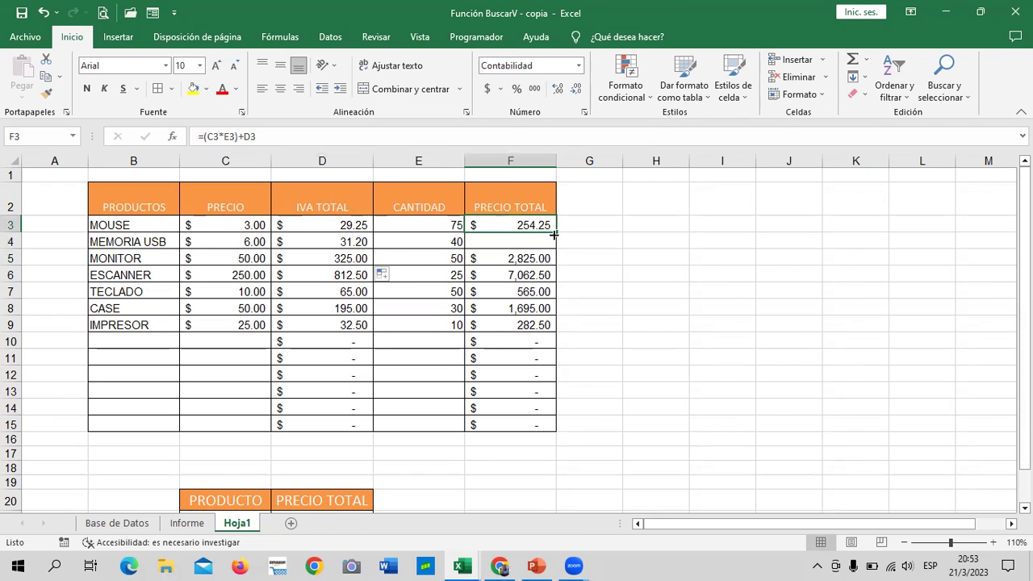
pyautogui.moveTo(556, 233); pyautogui.dragTo(587, 259)
pyautogui.click(605, 305)
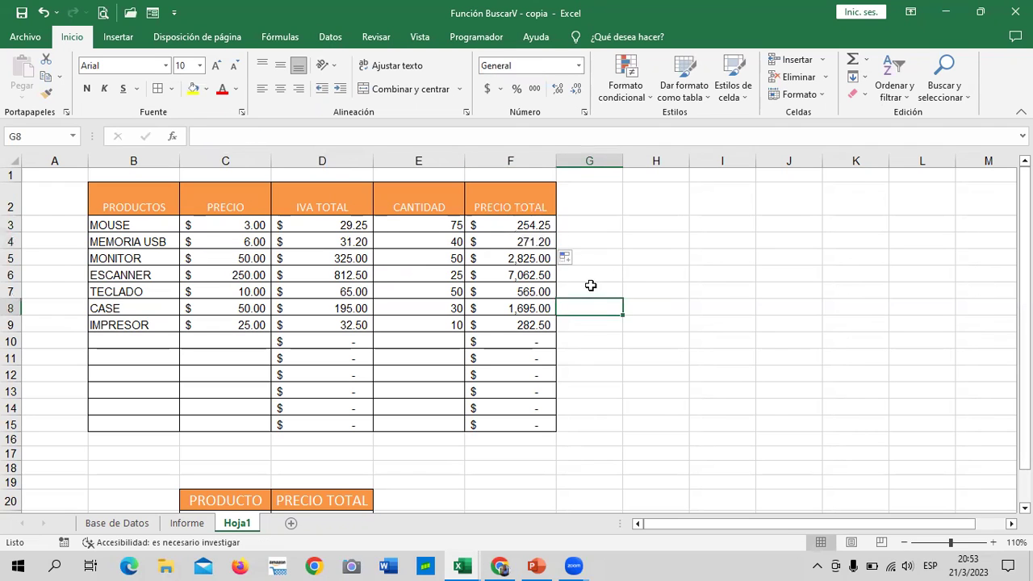
pyautogui.scroll(-1, 525, 323)
pyautogui.scroll(-2, 408, 418)
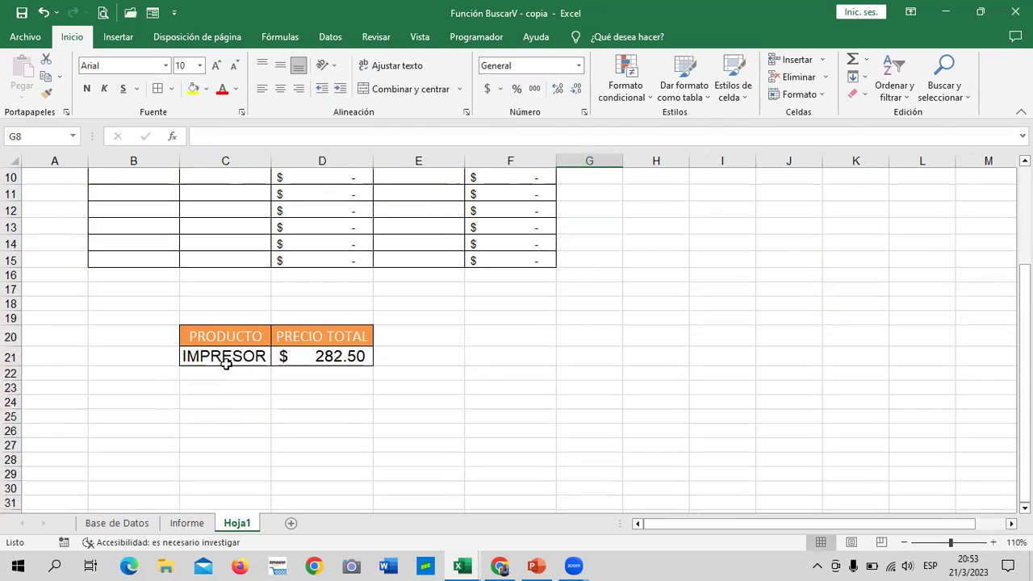
# Choose MEMORIA USB in the C21 lookup dropdown
pyautogui.click(222, 359)
pyautogui.click(279, 360)
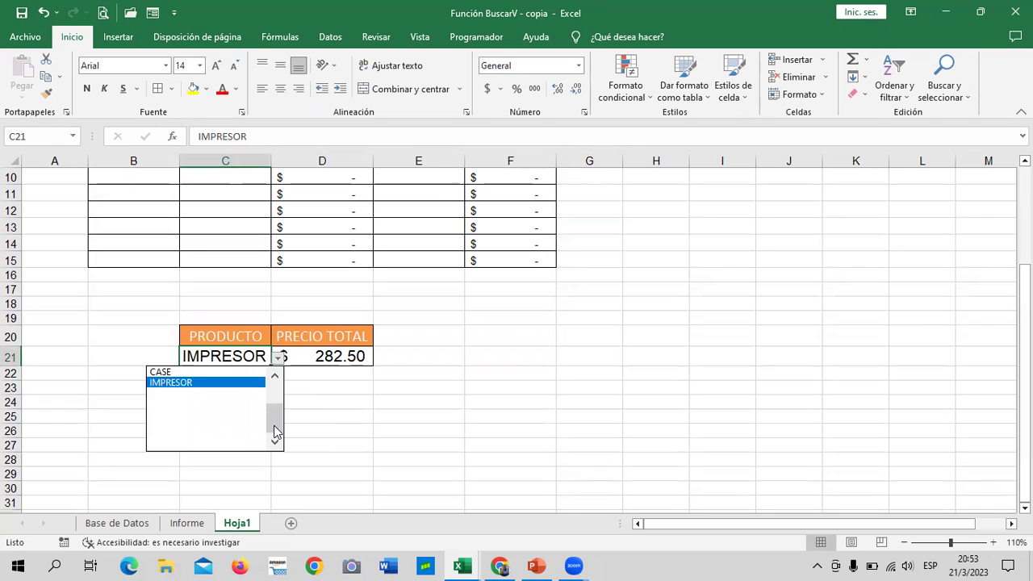
pyautogui.moveTo(274, 430); pyautogui.dragTo(277, 396)
pyautogui.click(218, 382)
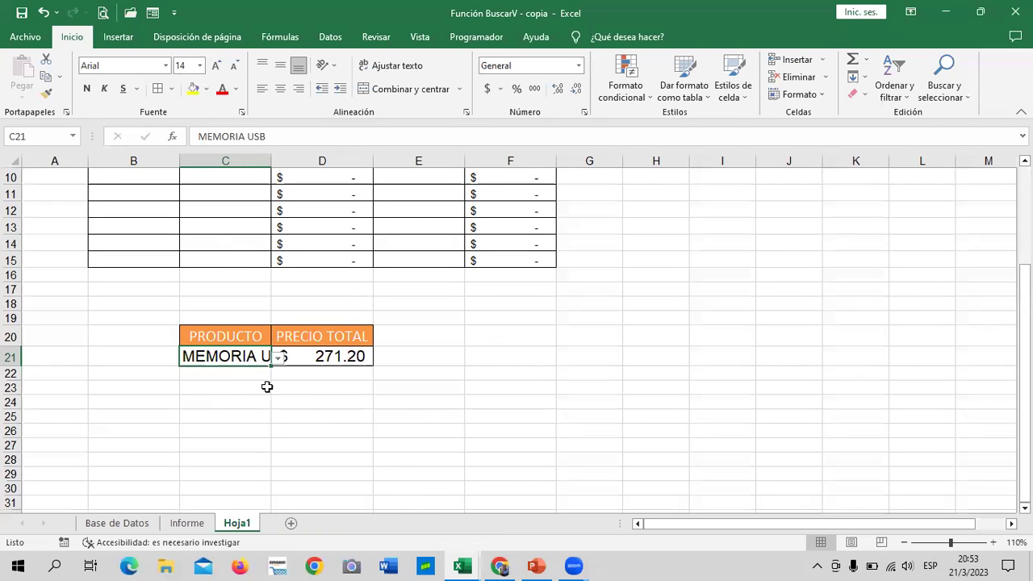
pyautogui.scroll(2, 134, 307)
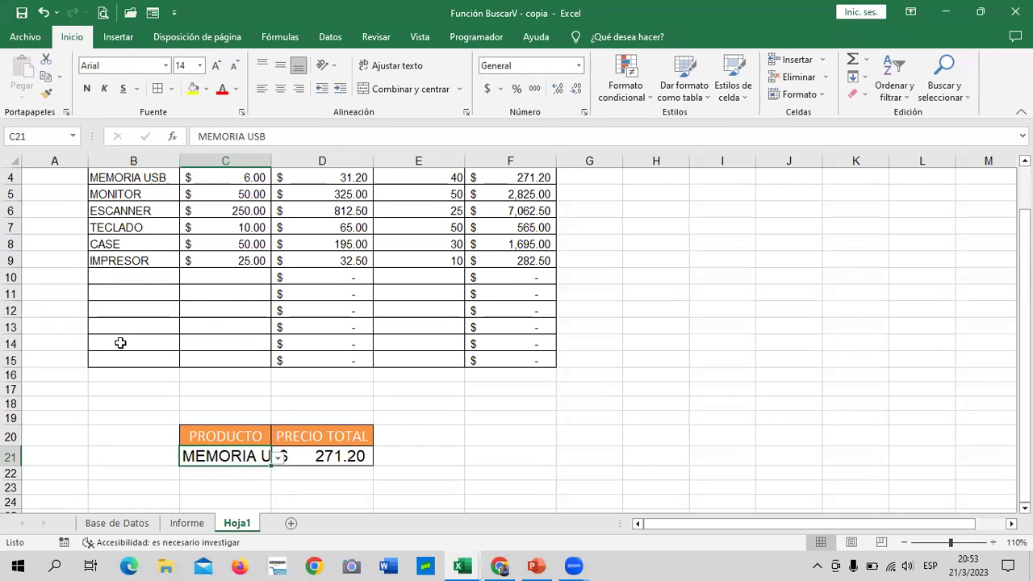
pyautogui.scroll(1, 117, 346)
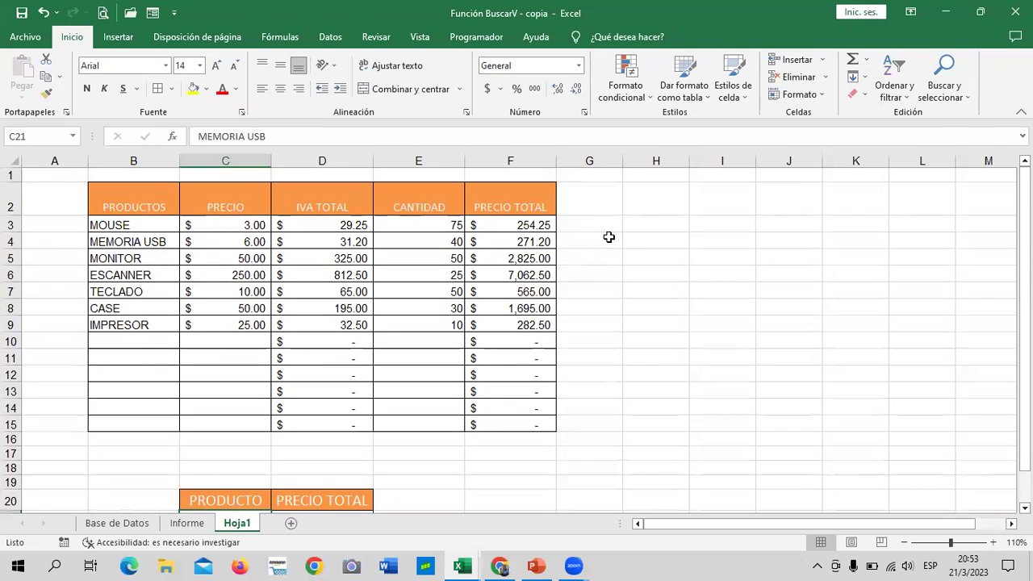
pyautogui.click(592, 200)
pyautogui.moveTo(139, 450); pyautogui.dragTo(138, 446)
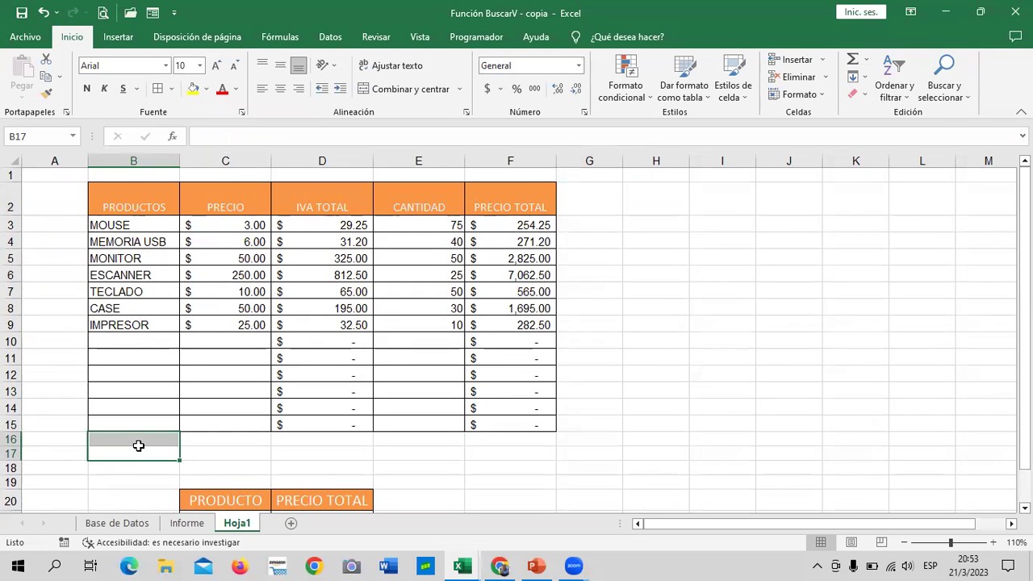
pyautogui.click(619, 290)
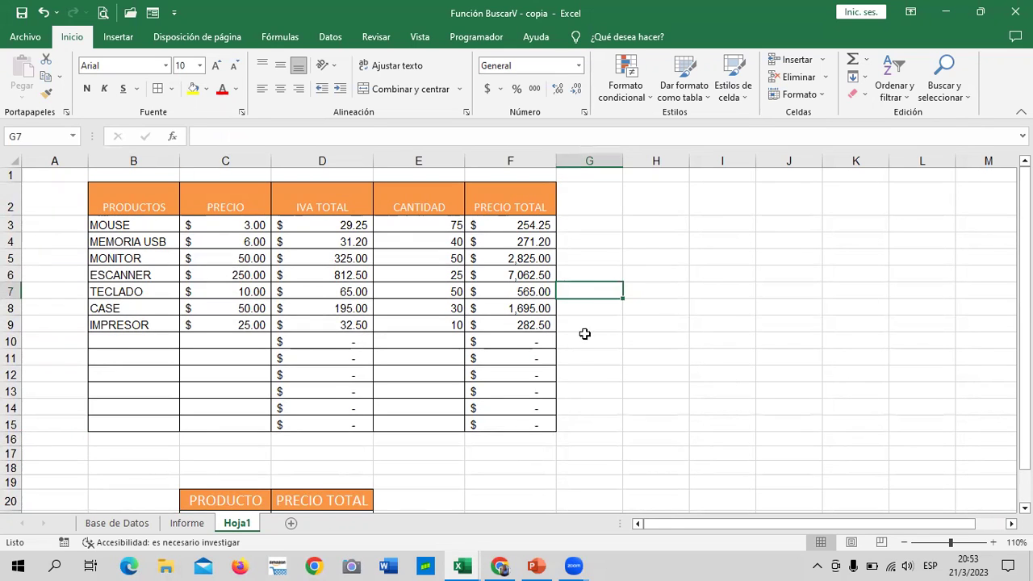
pyautogui.scroll(-2, 574, 343)
pyautogui.scroll(2, 510, 413)
# Inspect the IVA formulas in D3, D7, D9, the total formulas in F3 and row 10, and D21
pyautogui.click(323, 224)
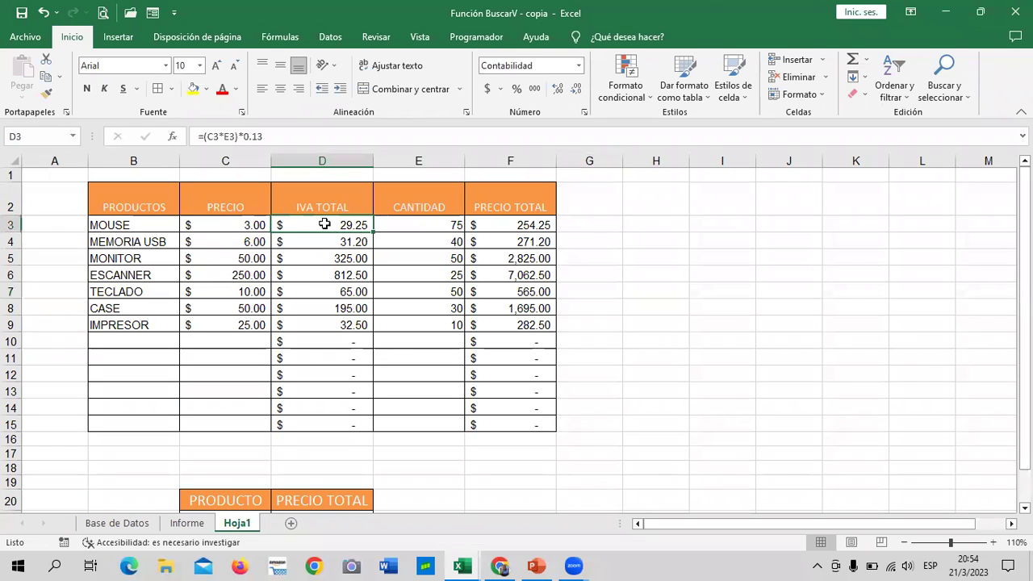
pyautogui.click(309, 289)
pyautogui.click(352, 323)
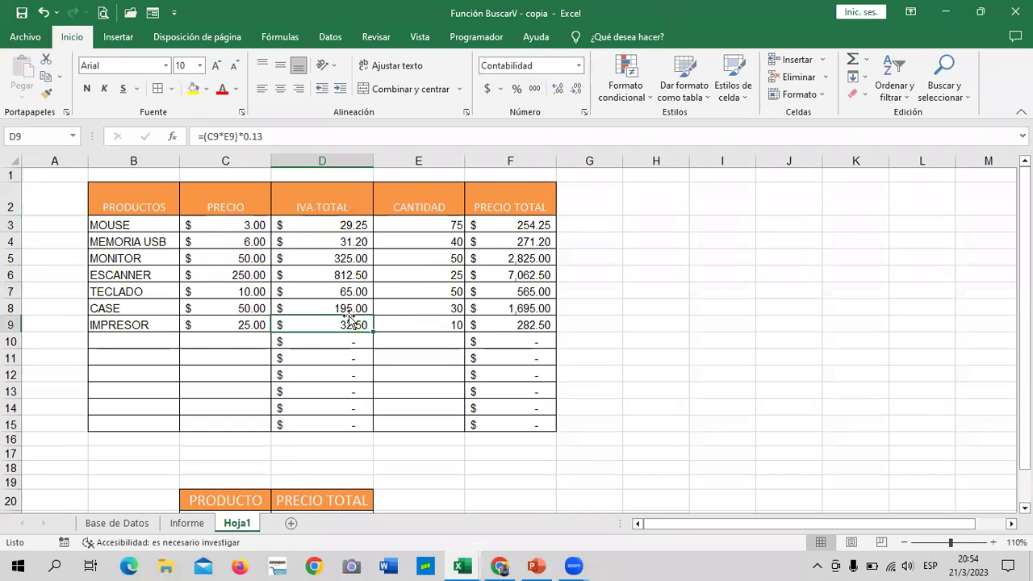
pyautogui.click(505, 222)
pyautogui.click(497, 335)
pyautogui.scroll(-2, 470, 323)
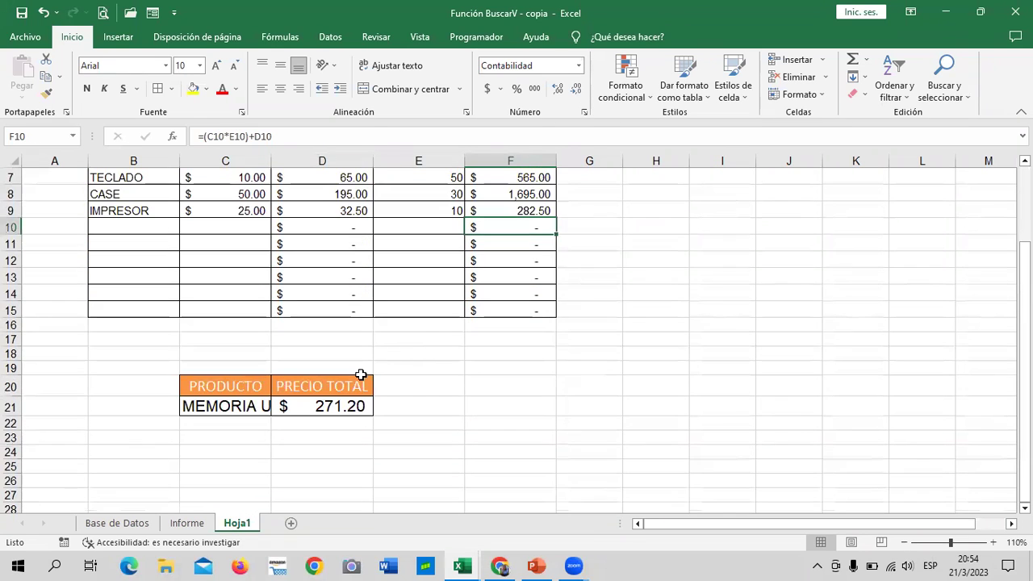
pyautogui.click(284, 405)
# Switch the lookup to TECLADO, showing 565.00, check D21's BUSCARV formula, then open Base de Datos
pyautogui.click(244, 405)
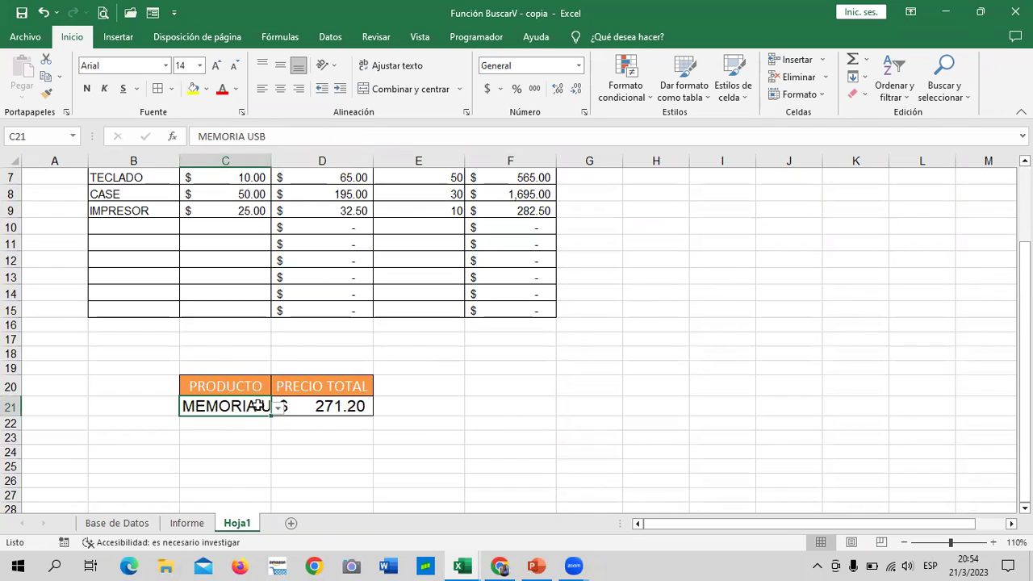
pyautogui.click(278, 408)
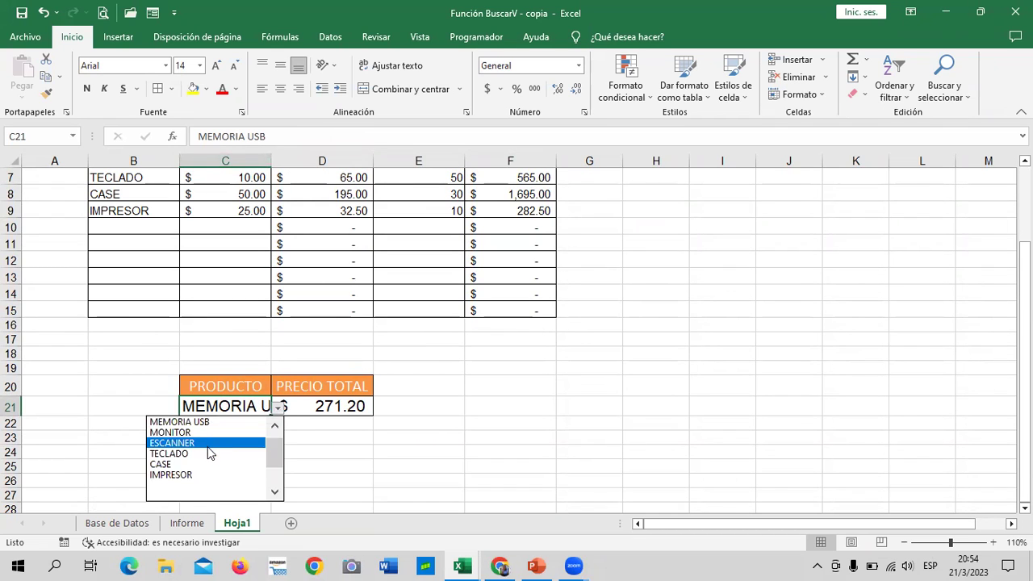
pyautogui.click(208, 453)
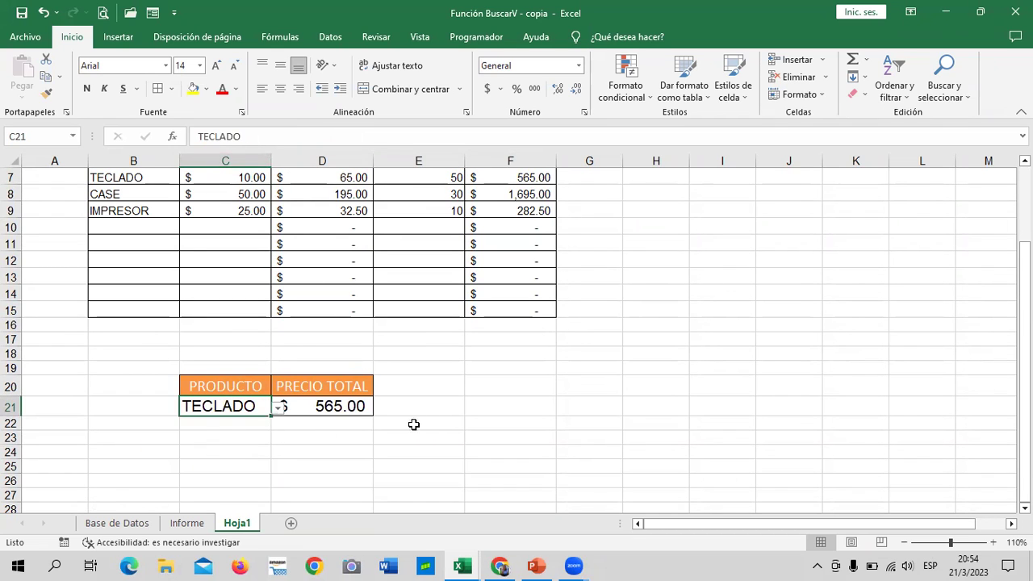
pyautogui.click(439, 409)
pyautogui.click(334, 410)
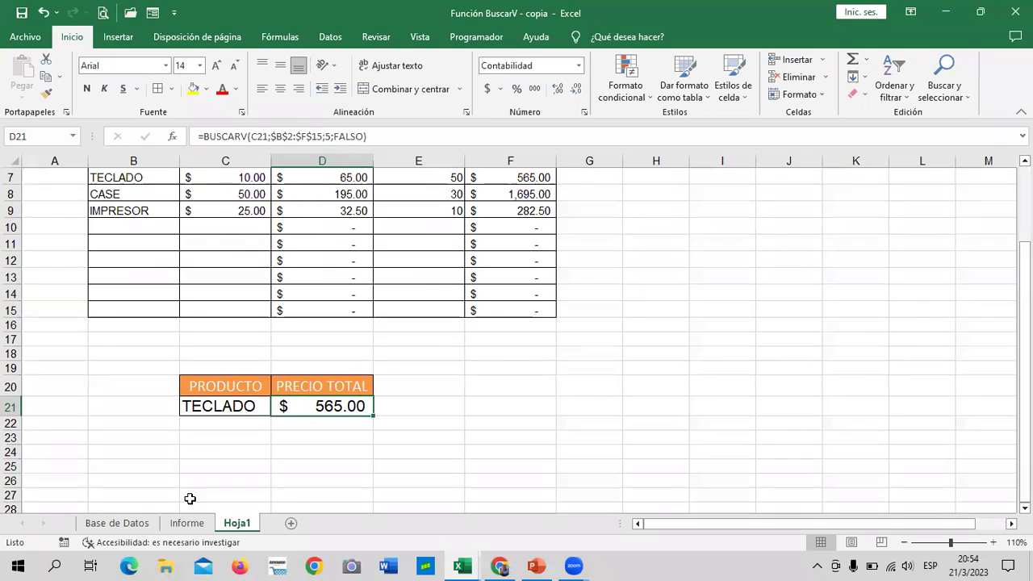
pyautogui.click(133, 528)
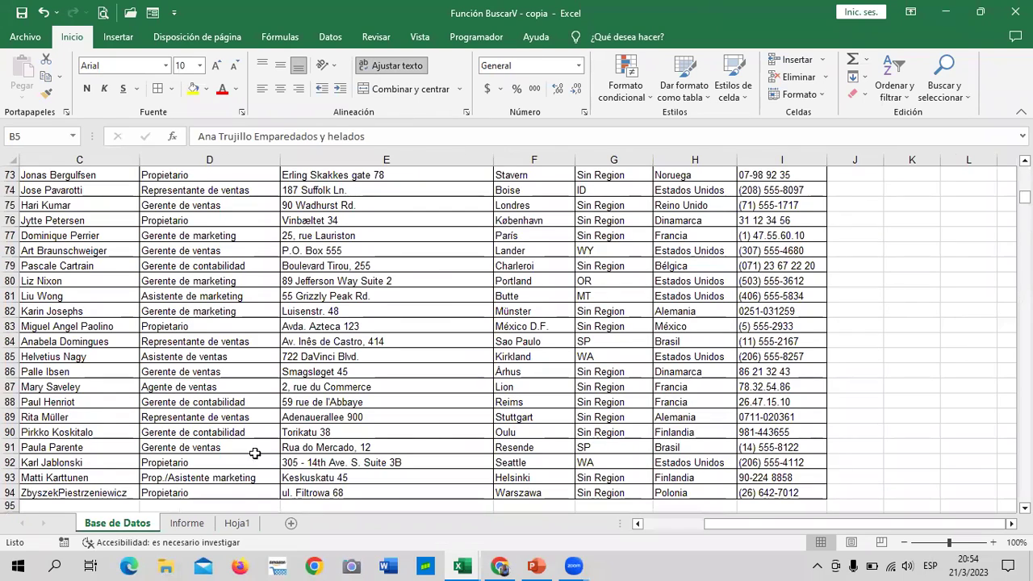
# Scroll Base de Datos to the top, then open Informe and inspect the BUSCARV formula in C10
pyautogui.scroll(5, 300, 405)
pyautogui.scroll(5, 300, 405)
pyautogui.scroll(10, 300, 405)
pyautogui.scroll(4, 301, 405)
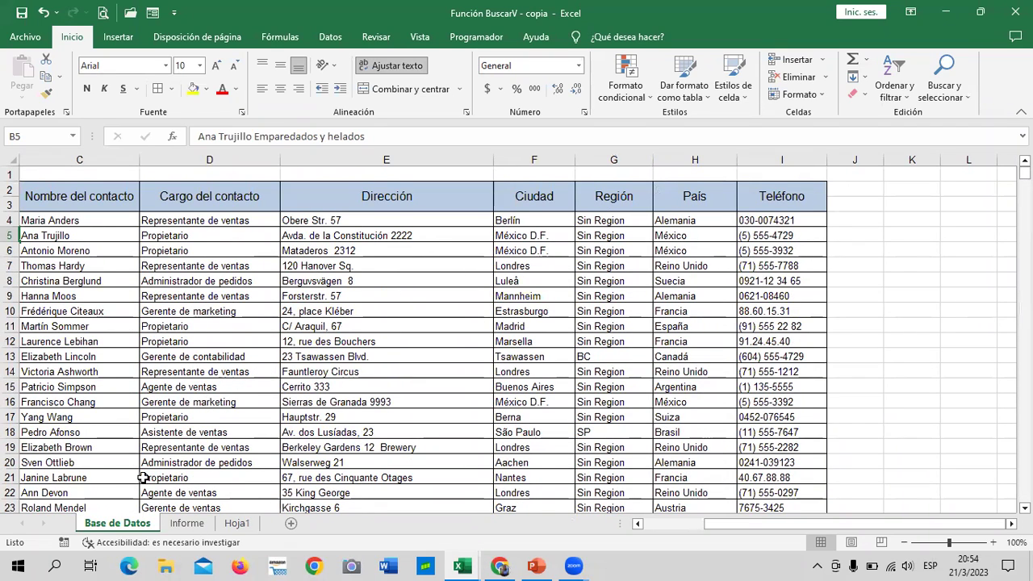
pyautogui.click(186, 523)
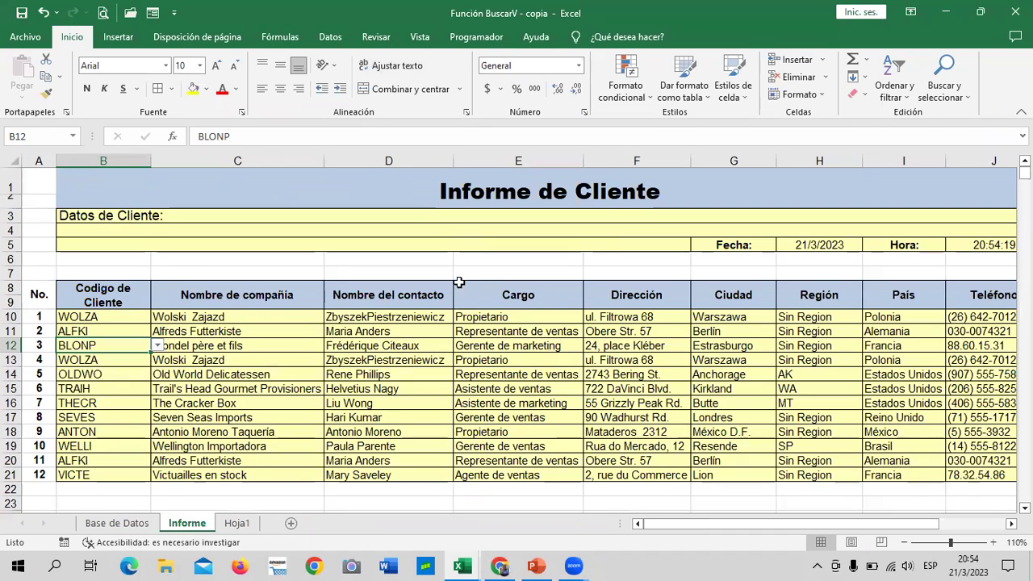
pyautogui.click(282, 319)
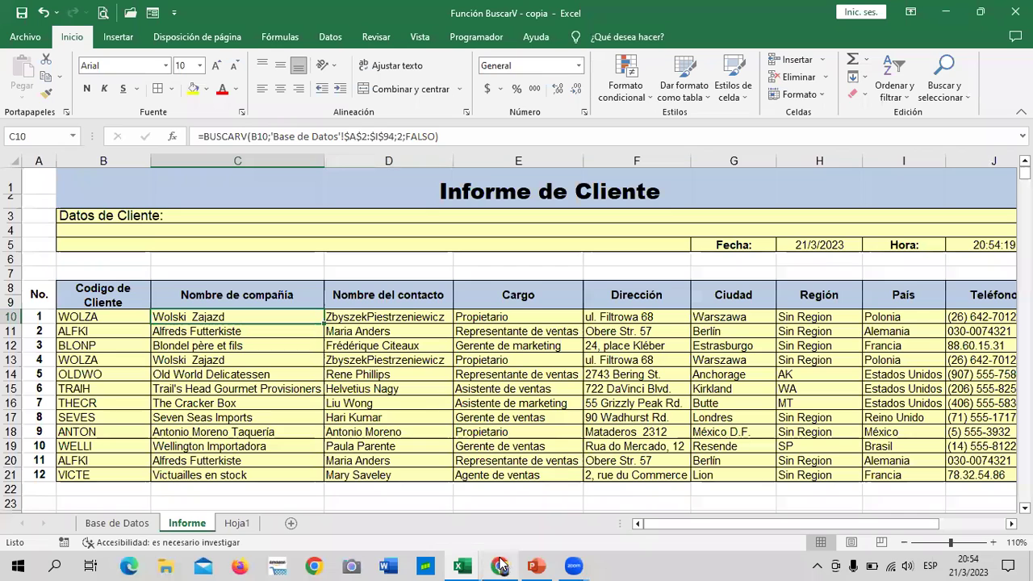
pyautogui.moveTo(499, 567)
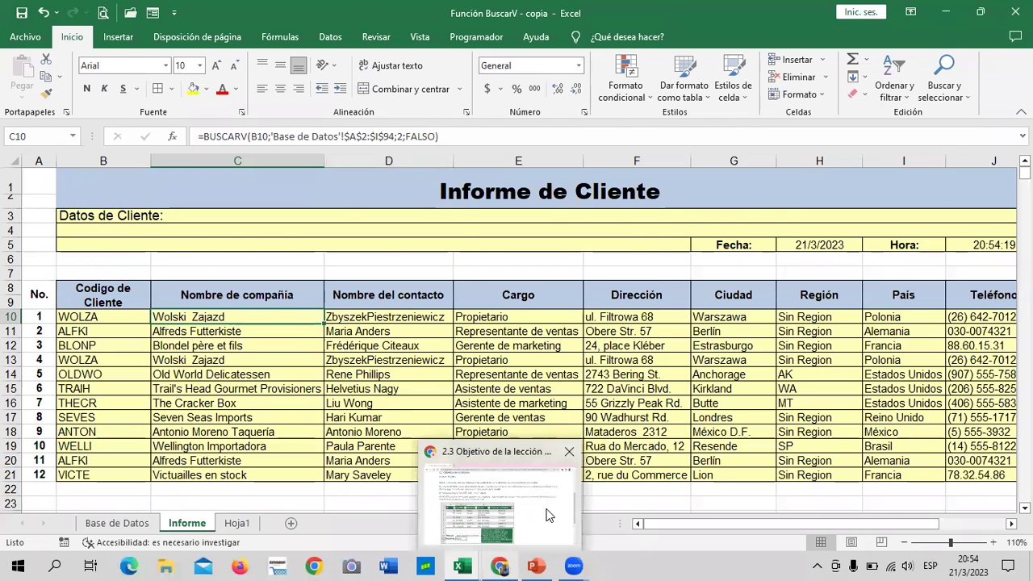
# Return to the course in Chrome and advance from lesson 2.3 to 2.4 Función BuscarV
pyautogui.click(548, 515)
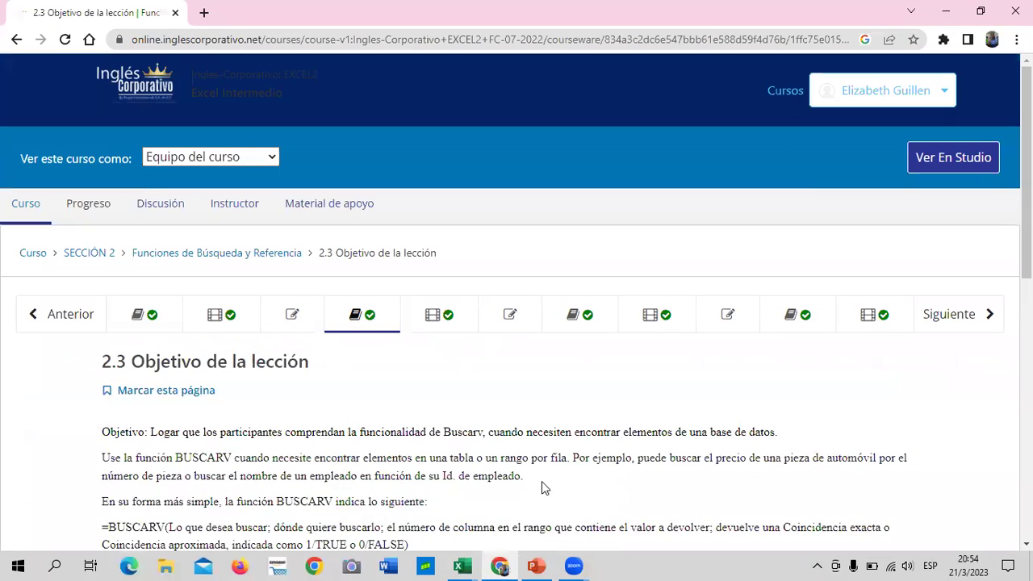
pyautogui.scroll(-3, 542, 481)
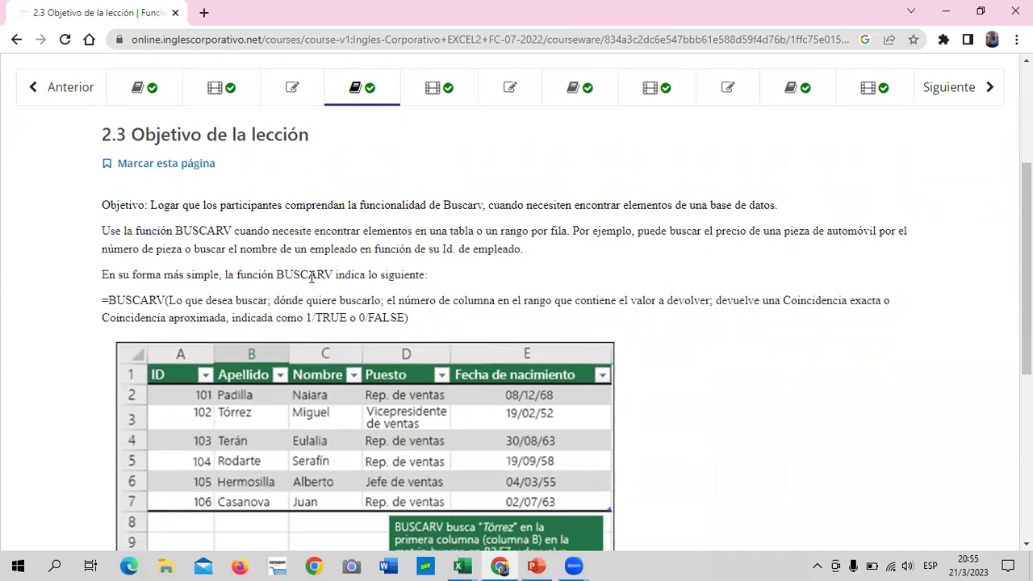
pyautogui.scroll(-4, 312, 276)
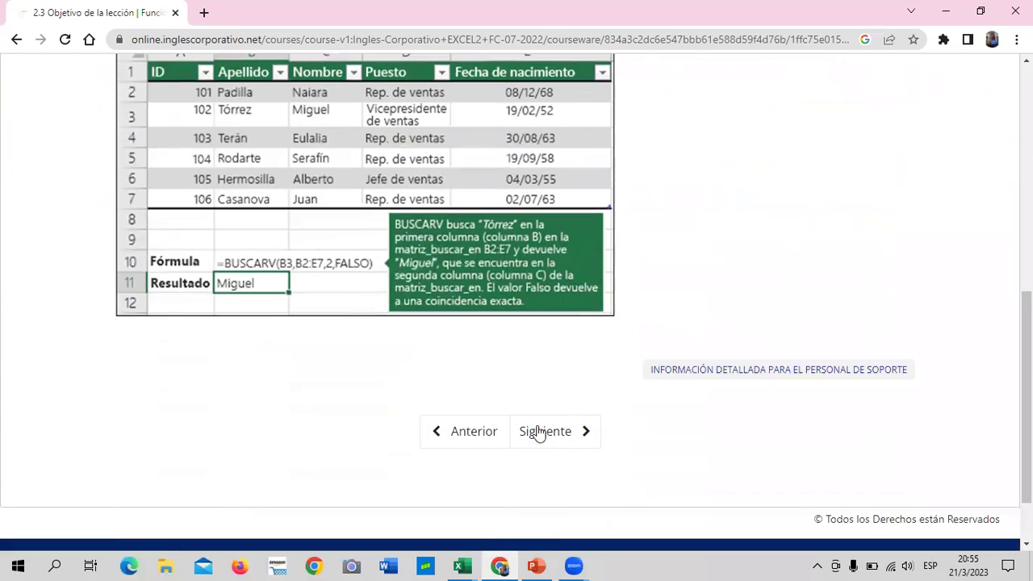
pyautogui.click(539, 431)
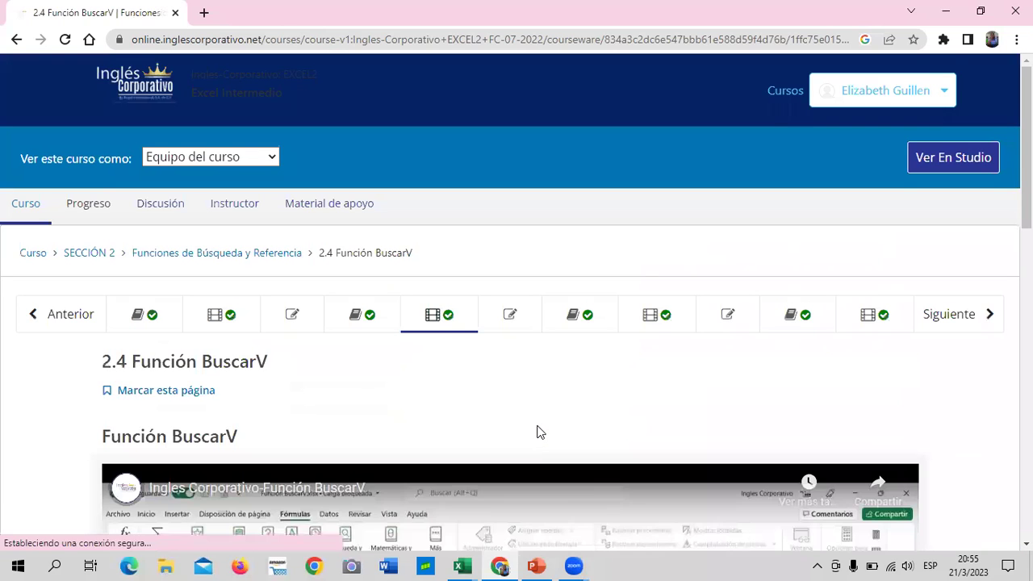
pyautogui.scroll(-2, 539, 429)
pyautogui.scroll(-3, 537, 428)
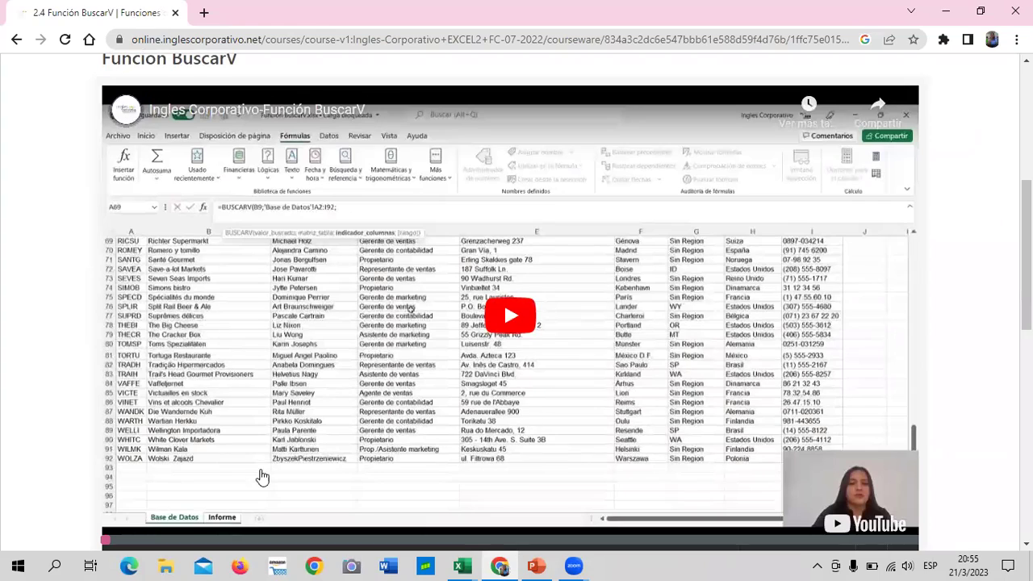
pyautogui.scroll(-2, 400, 340)
pyautogui.scroll(-1, 323, 371)
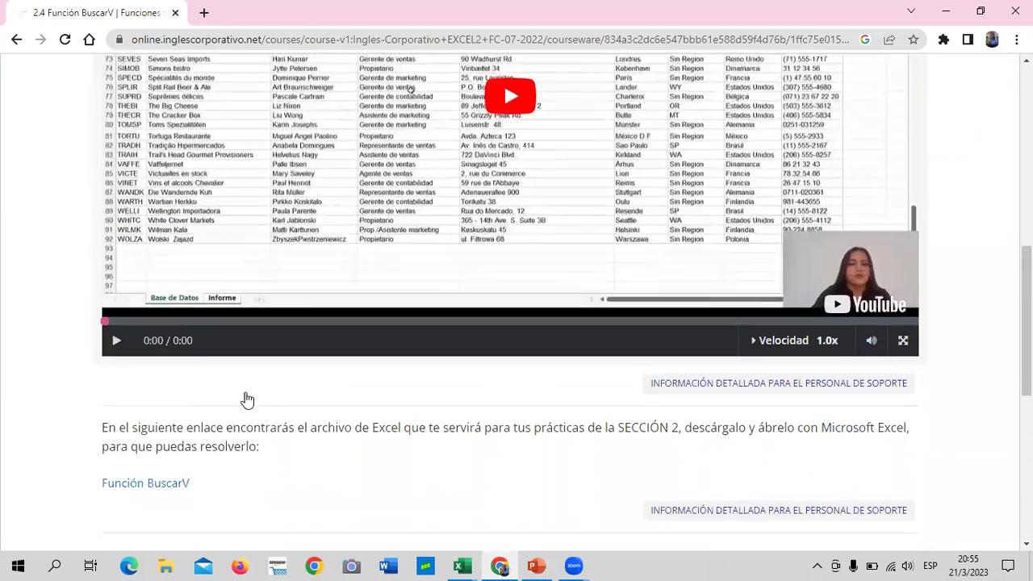
pyautogui.scroll(4, 176, 476)
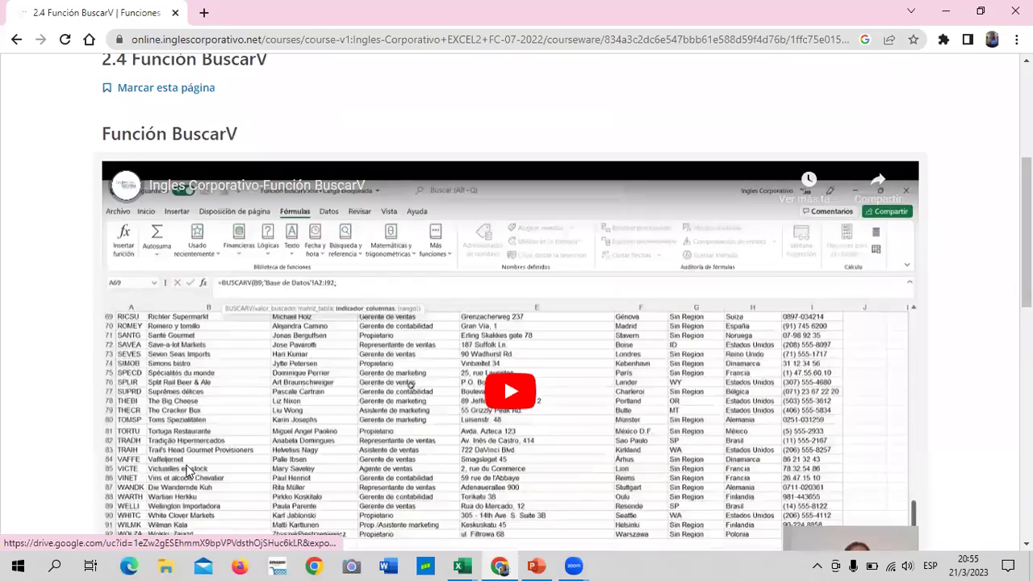
pyautogui.scroll(4, 177, 468)
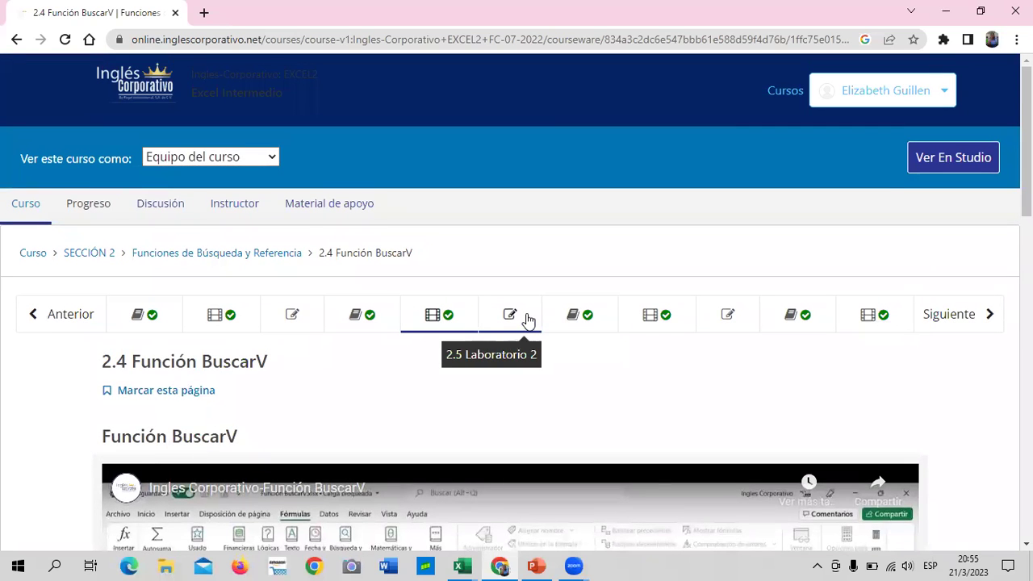
# Open 2.5 Laboratorio 2 and scroll through its three quiz questions, scored 0.0/33.0
pyautogui.click(528, 320)
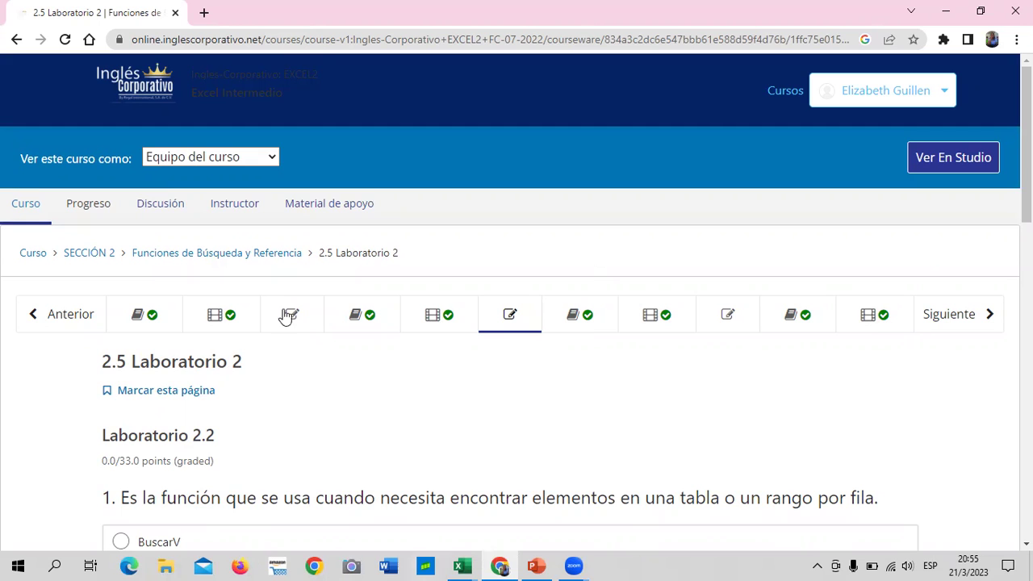
pyautogui.scroll(-2, 336, 440)
pyautogui.scroll(-1, 333, 432)
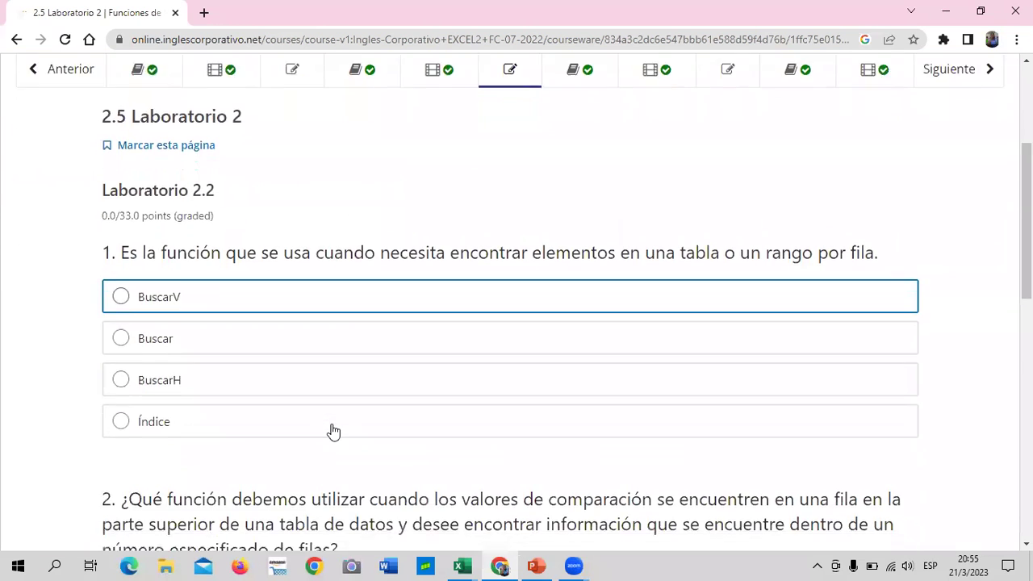
pyautogui.scroll(-4, 333, 430)
pyautogui.scroll(-3, 330, 428)
pyautogui.scroll(-3, 330, 429)
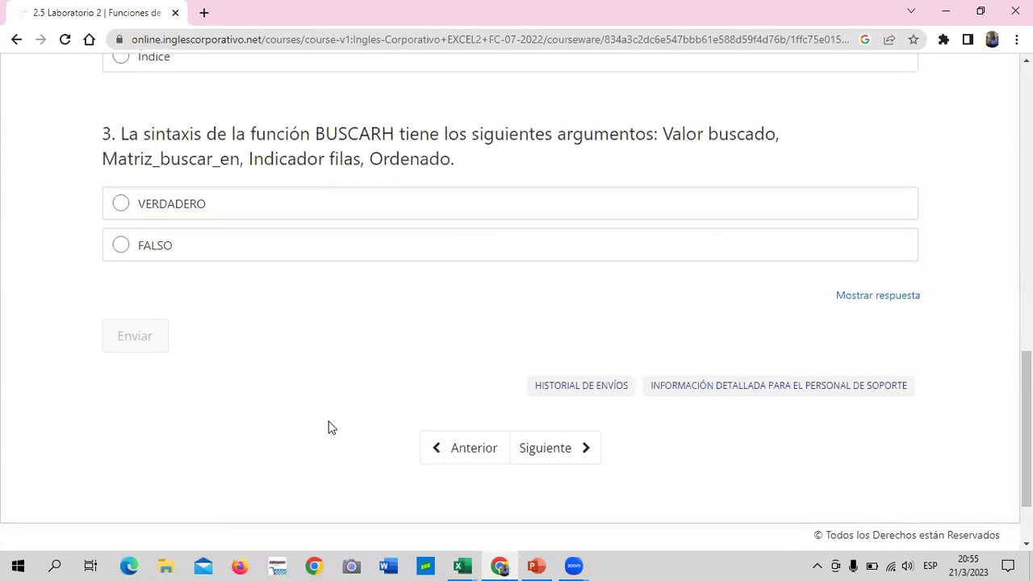
pyautogui.scroll(1, 387, 387)
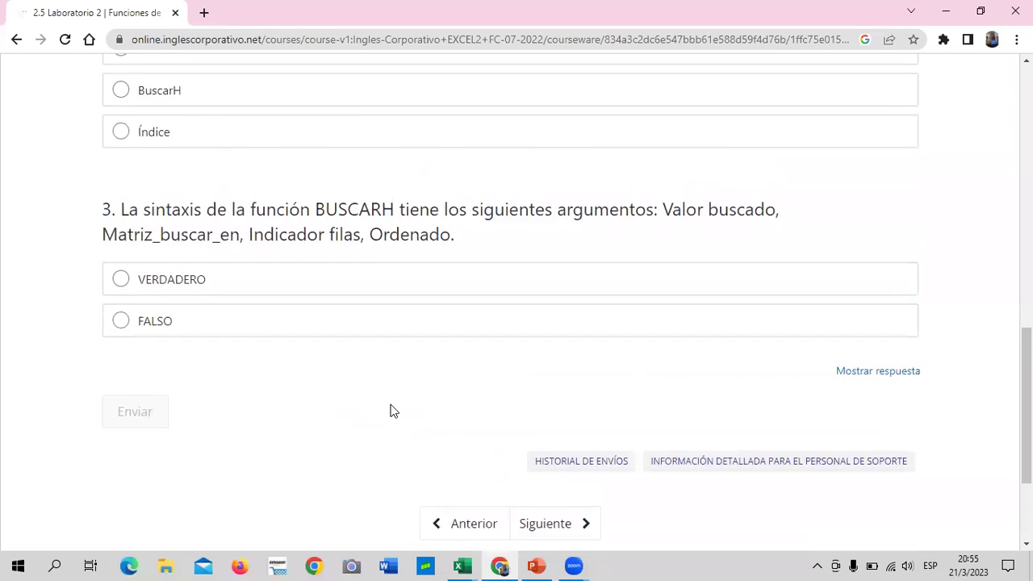
pyautogui.scroll(4, 390, 412)
pyautogui.scroll(3, 389, 410)
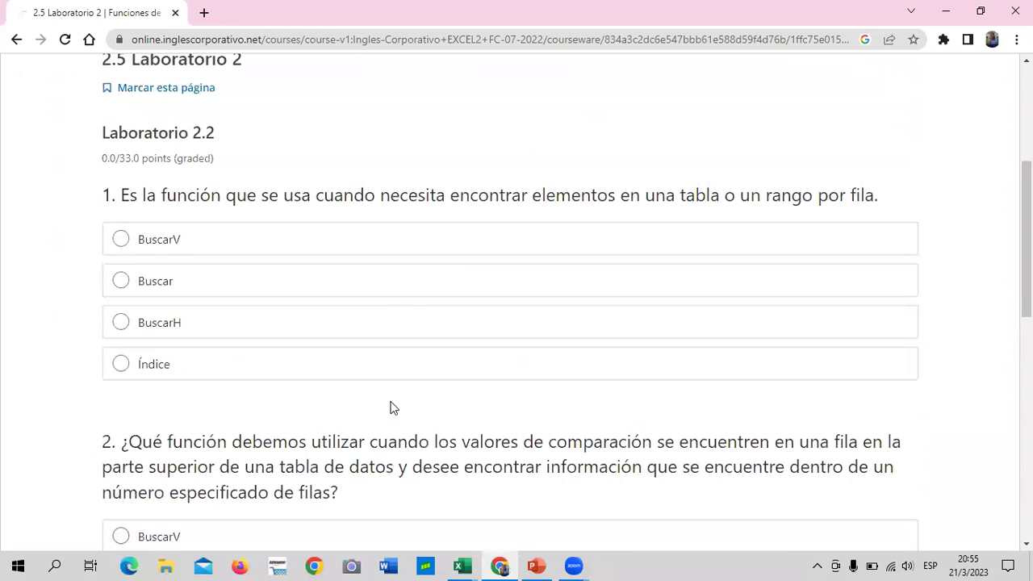
pyautogui.scroll(1, 389, 407)
pyautogui.scroll(2, 390, 406)
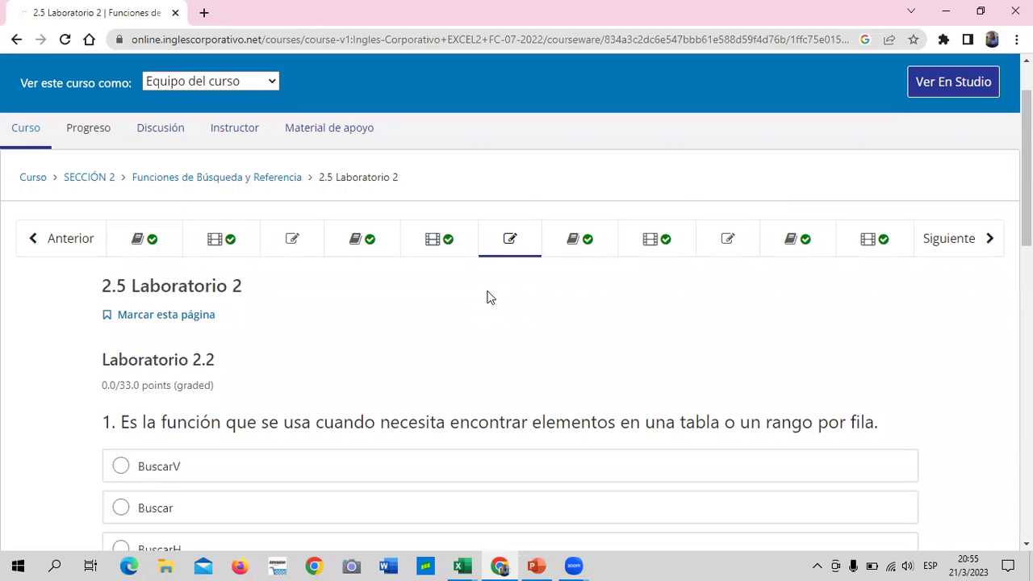
pyautogui.scroll(-3, 486, 295)
pyautogui.scroll(-3, 486, 293)
pyautogui.scroll(-5, 492, 303)
pyautogui.scroll(6, 491, 291)
pyautogui.scroll(10, 492, 295)
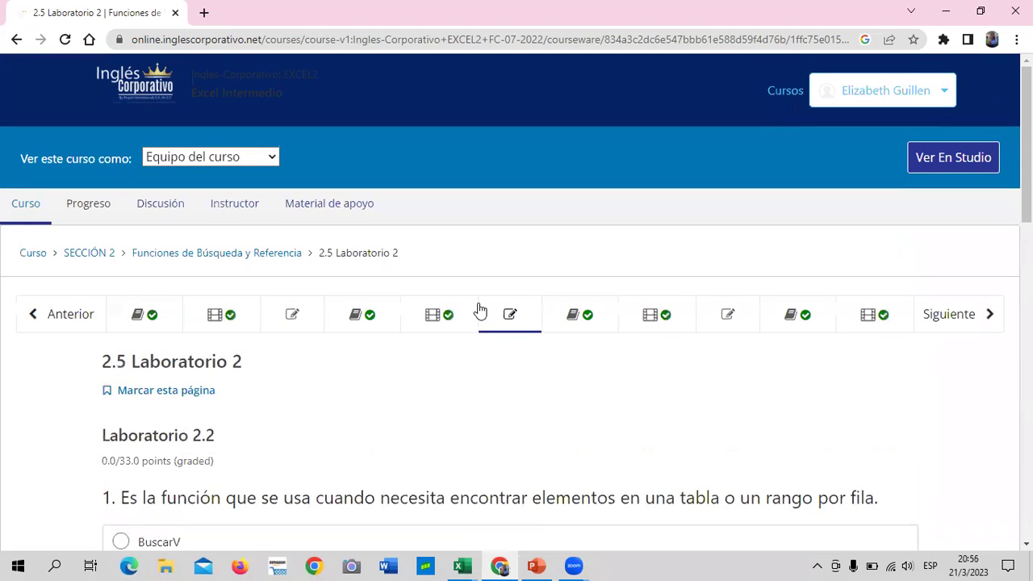
# Open 2.6 Objetivo de la lección and read the BUSCARH syntax and prize-winners example
pyautogui.click(602, 314)
pyautogui.scroll(-3, 563, 377)
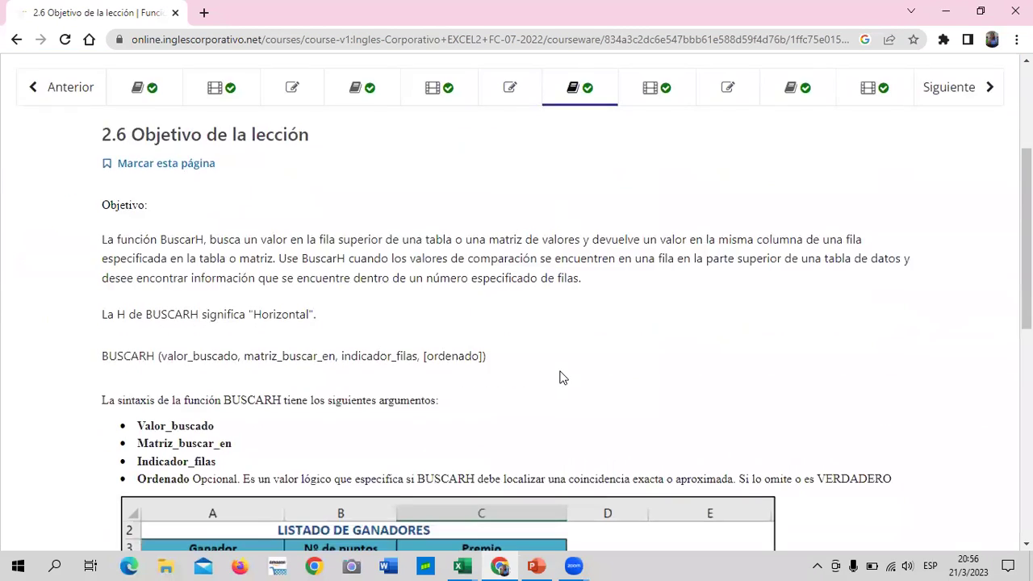
pyautogui.scroll(-3, 563, 378)
pyautogui.scroll(-3, 562, 374)
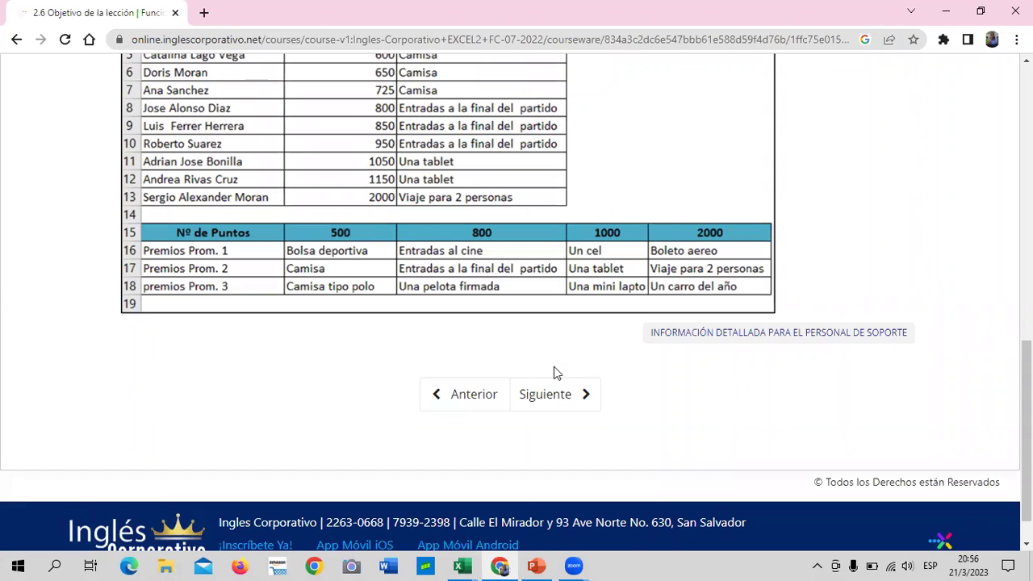
pyautogui.scroll(1, 554, 367)
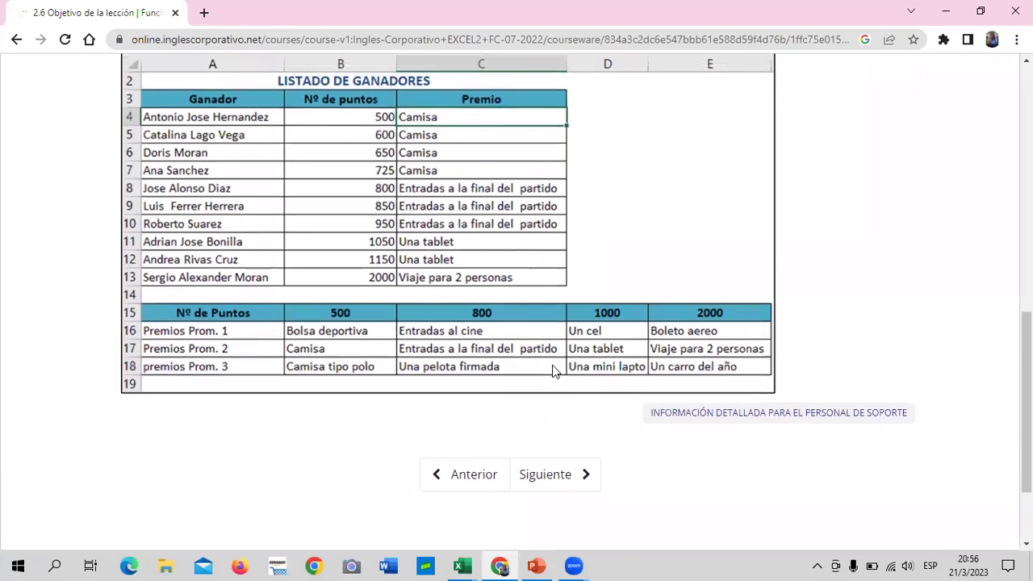
pyautogui.scroll(1, 552, 365)
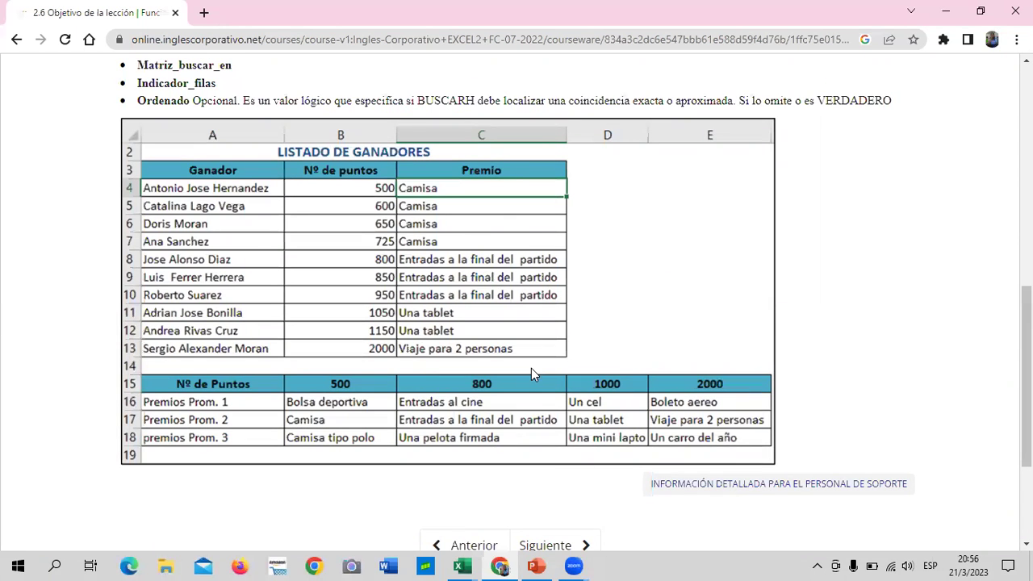
pyautogui.scroll(4, 615, 300)
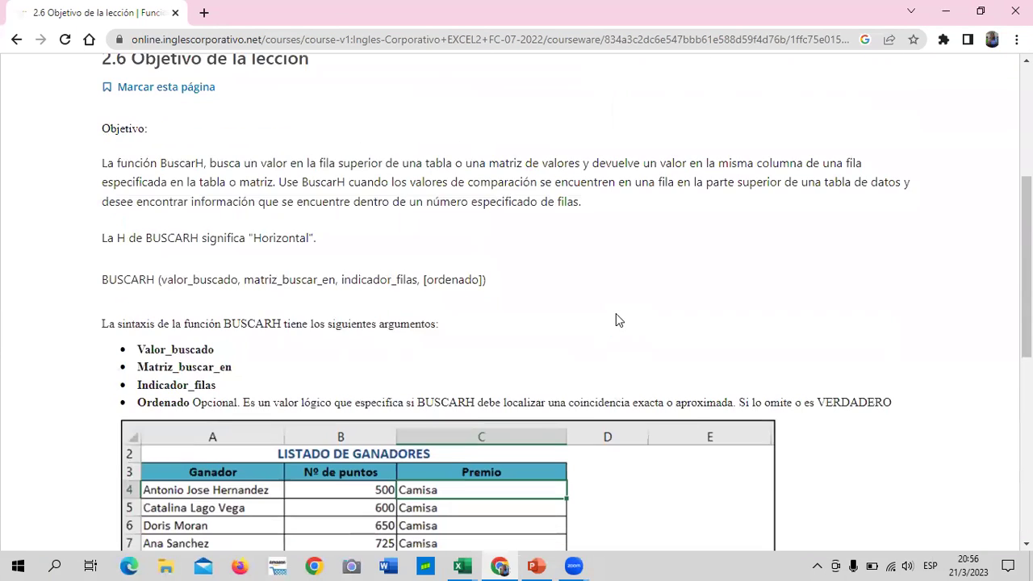
pyautogui.scroll(3, 614, 319)
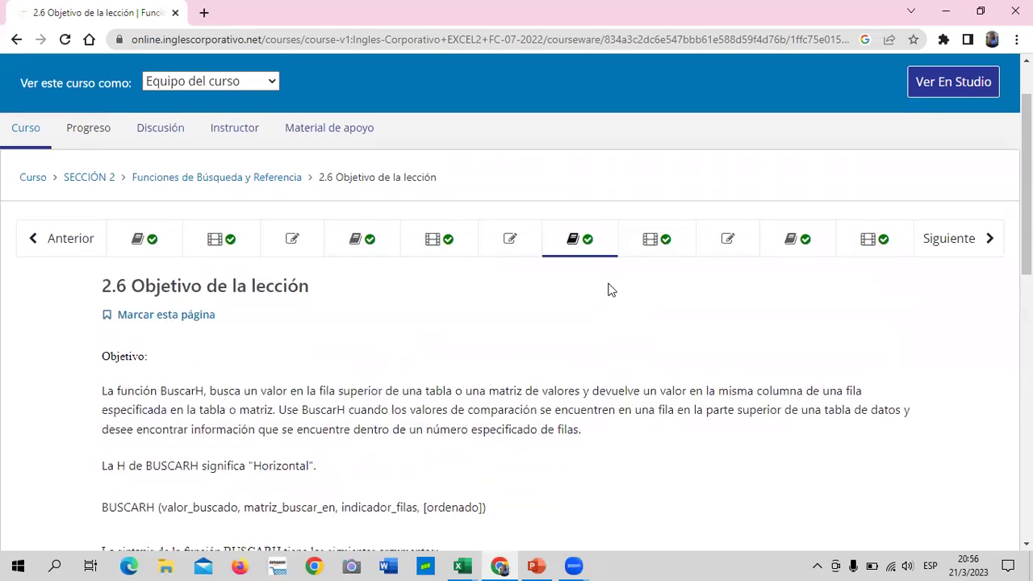
# Open lesson 2.7 Función BuscarH and scroll to view its embedded video
pyautogui.click(680, 245)
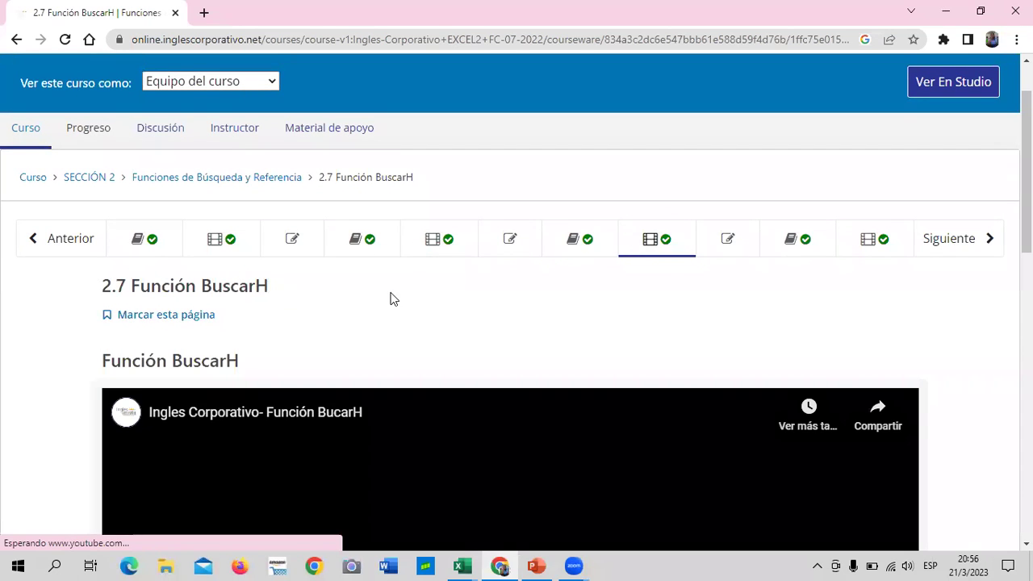
pyautogui.scroll(-1, 450, 333)
pyautogui.scroll(-8, 904, 306)
pyautogui.scroll(1, 680, 334)
pyautogui.scroll(1, 680, 334)
pyautogui.scroll(1, 670, 330)
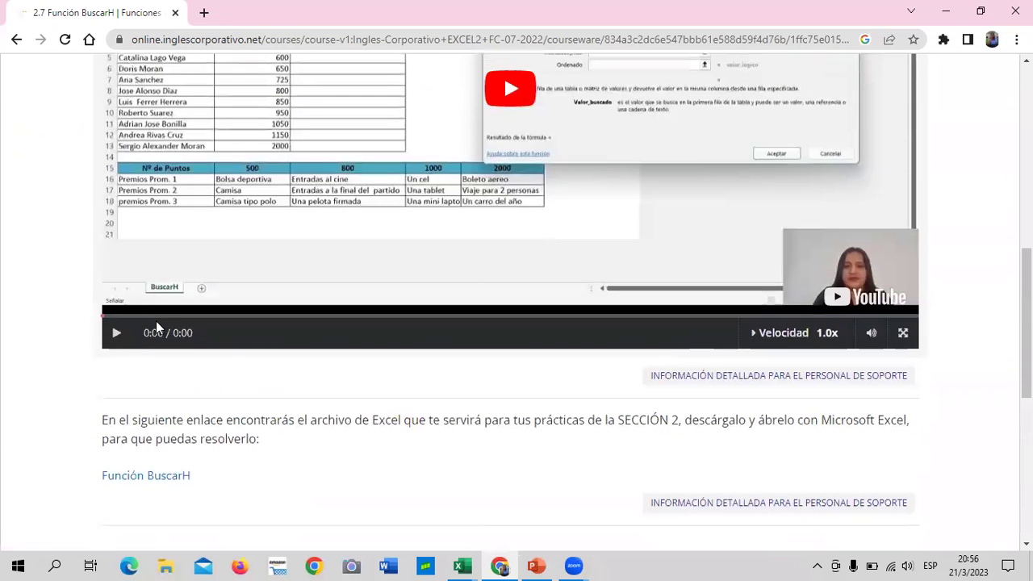
pyautogui.scroll(3, 464, 430)
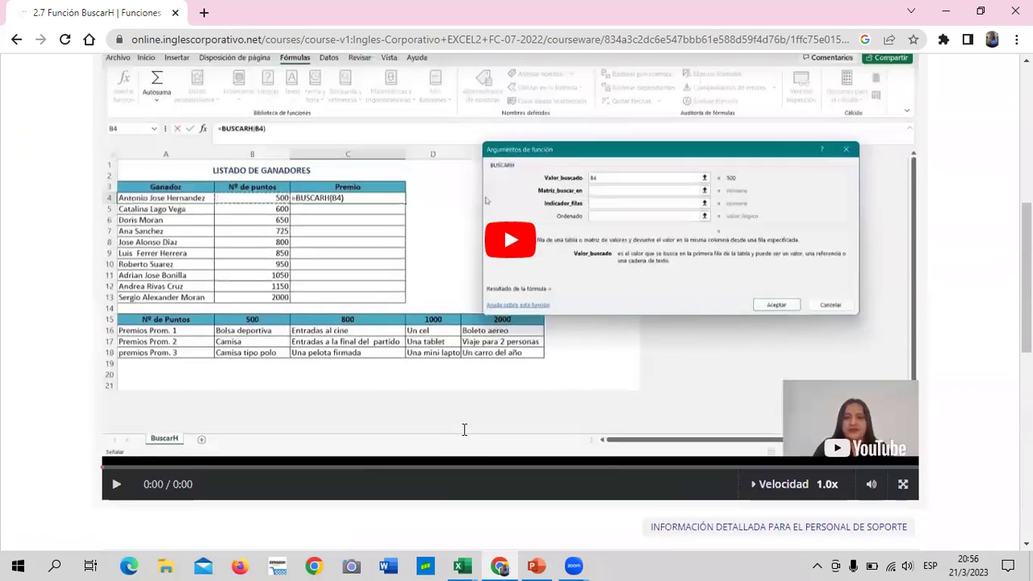
pyautogui.scroll(1, 464, 429)
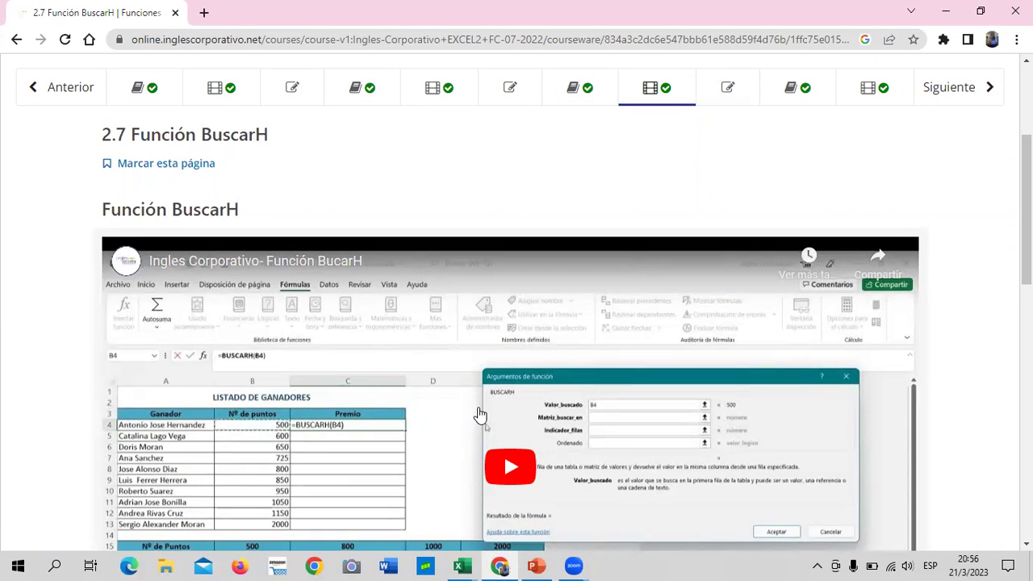
# Open 2.8 Laboratorio 3 and scroll through its Índice quiz, scored 0.0/34.0
pyautogui.click(747, 93)
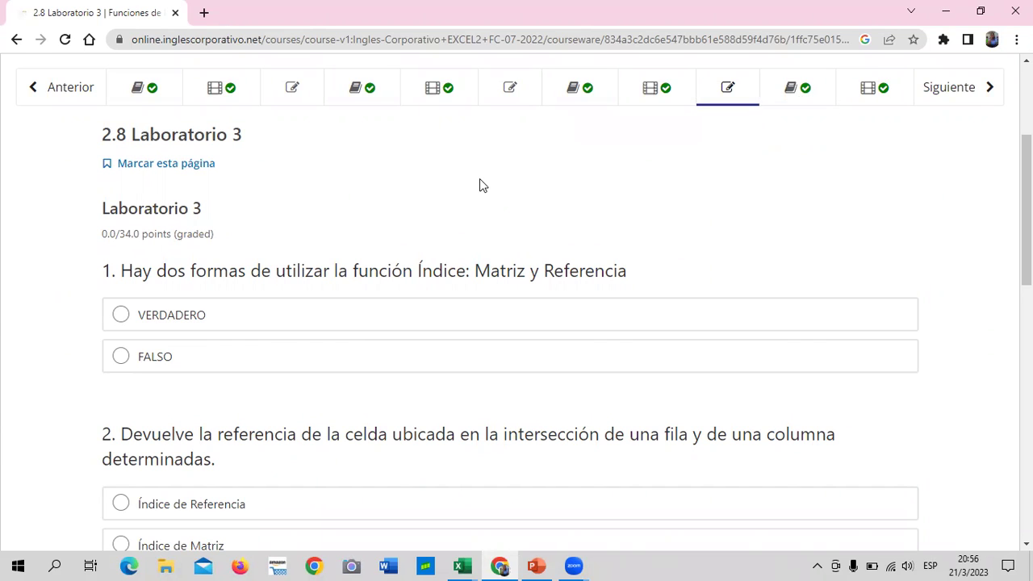
pyautogui.scroll(-4, 479, 185)
pyautogui.scroll(-4, 479, 185)
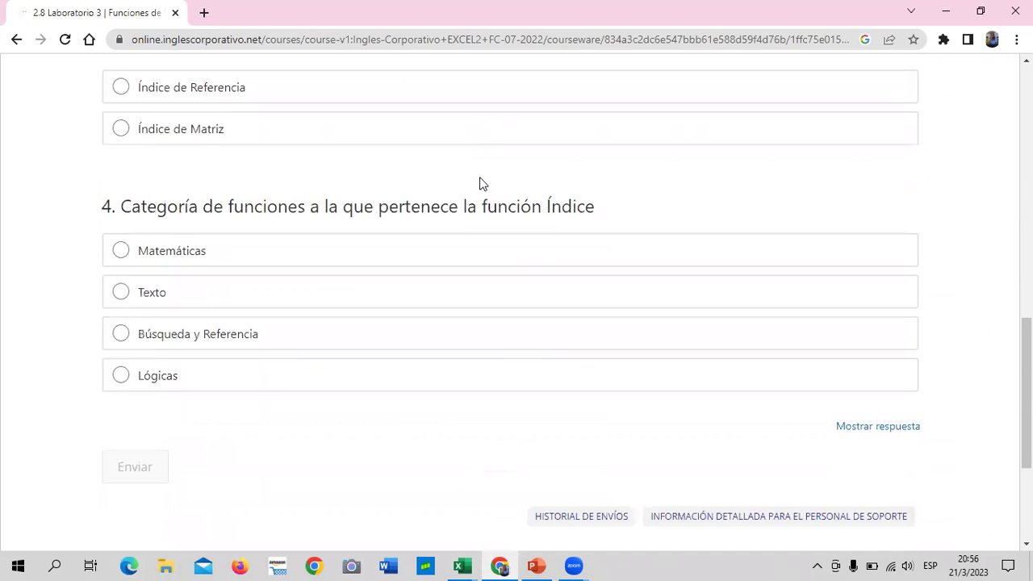
pyautogui.scroll(-3, 479, 185)
pyautogui.scroll(4, 480, 184)
pyautogui.scroll(3, 479, 184)
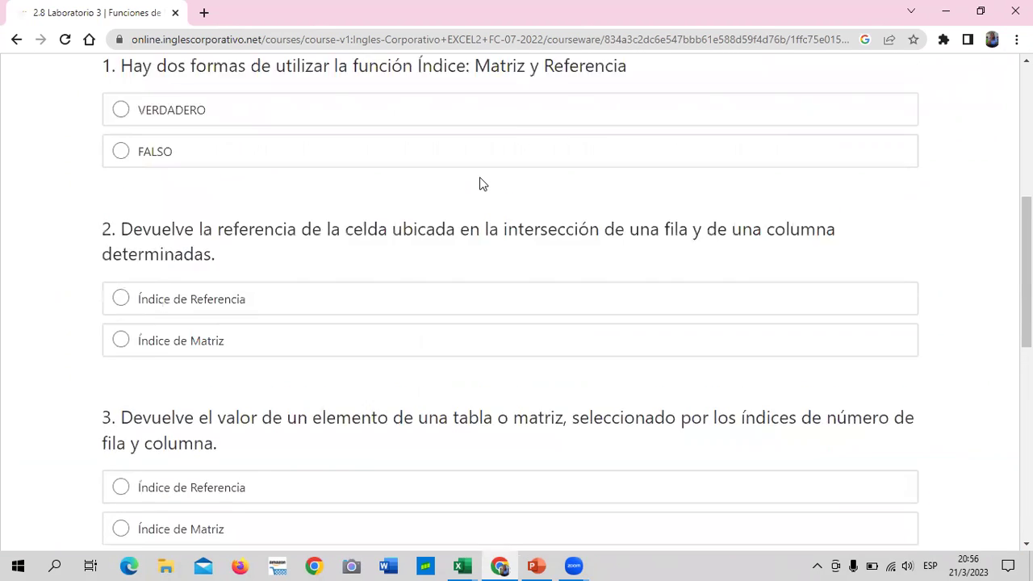
pyautogui.scroll(5, 480, 184)
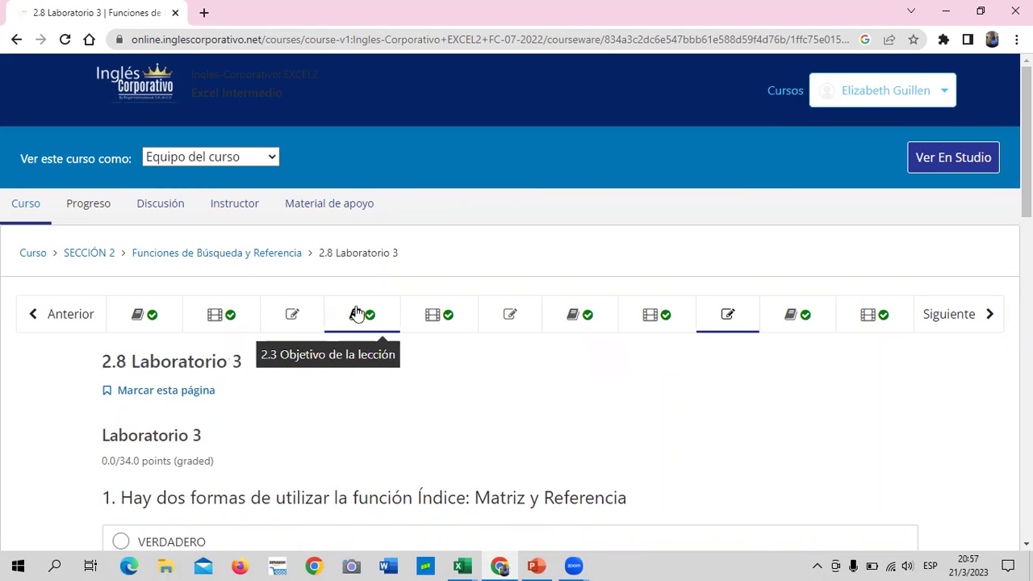
# Go back to lesson 2.4 Función BuscarV and scroll down to its video
pyautogui.click(468, 314)
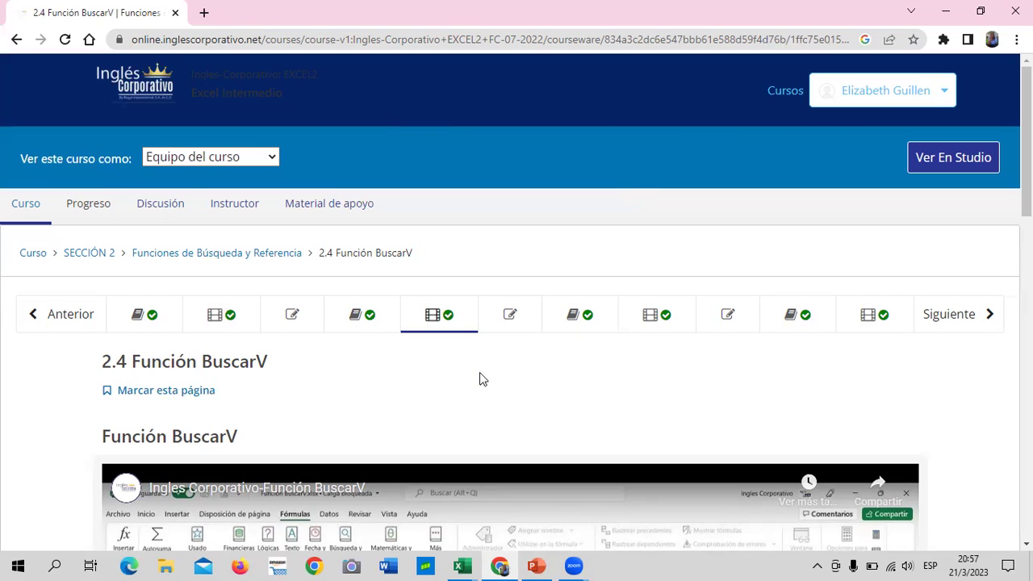
pyautogui.scroll(-2, 479, 367)
pyautogui.scroll(-1, 479, 365)
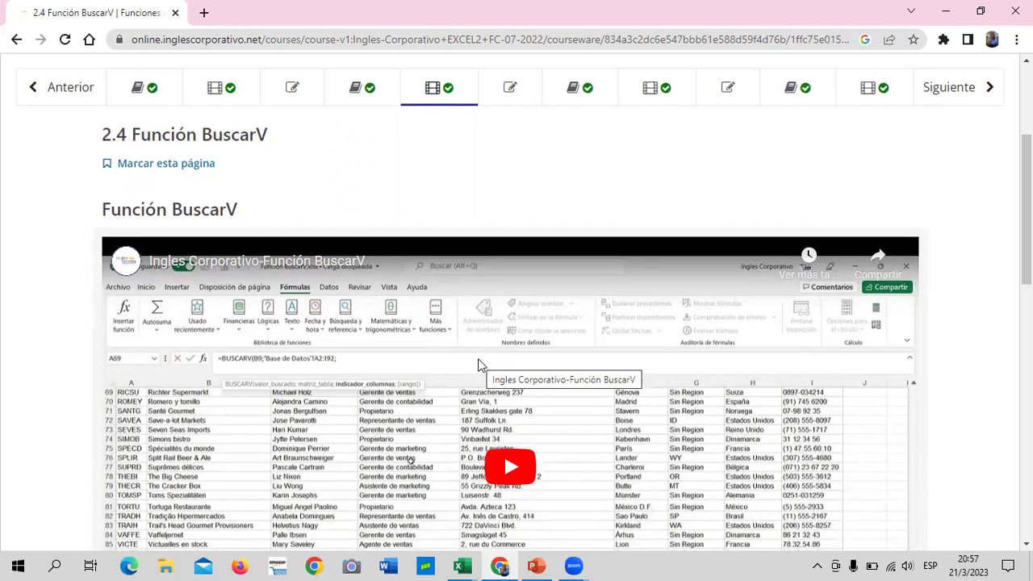
# Switch to the 2.5 Laboratorio 2 unit and skim its page
pyautogui.click(496, 95)
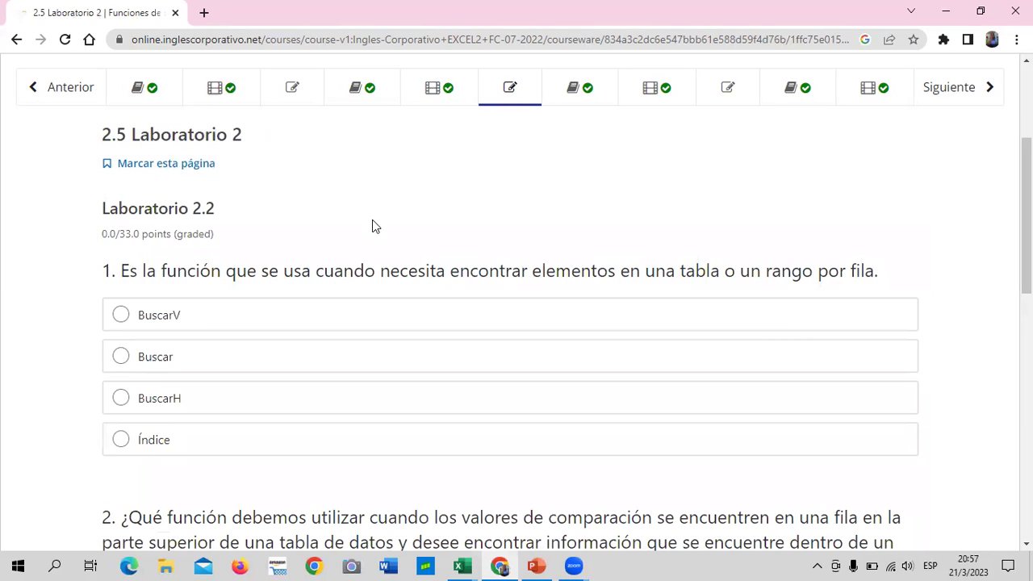
pyautogui.scroll(-4, 373, 222)
pyautogui.scroll(-3, 379, 218)
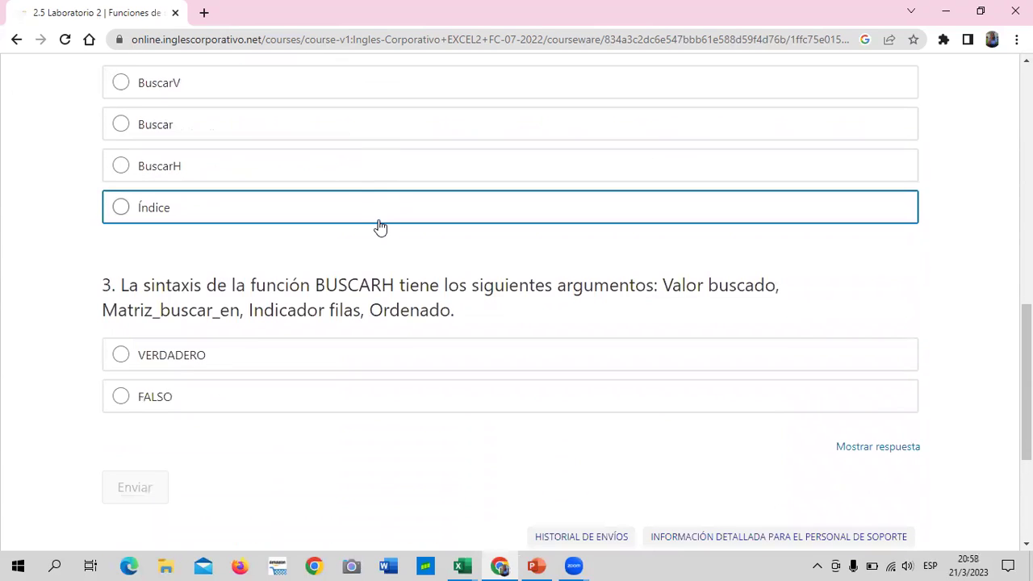
pyautogui.scroll(-3, 376, 234)
pyautogui.scroll(1, 383, 278)
pyautogui.scroll(3, 382, 278)
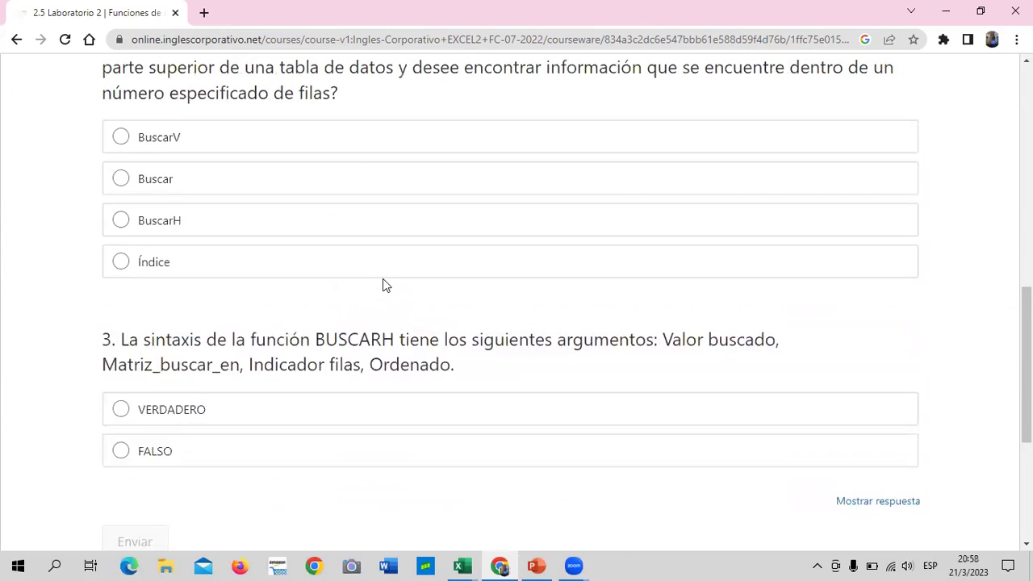
pyautogui.scroll(3, 384, 282)
pyautogui.scroll(3, 384, 283)
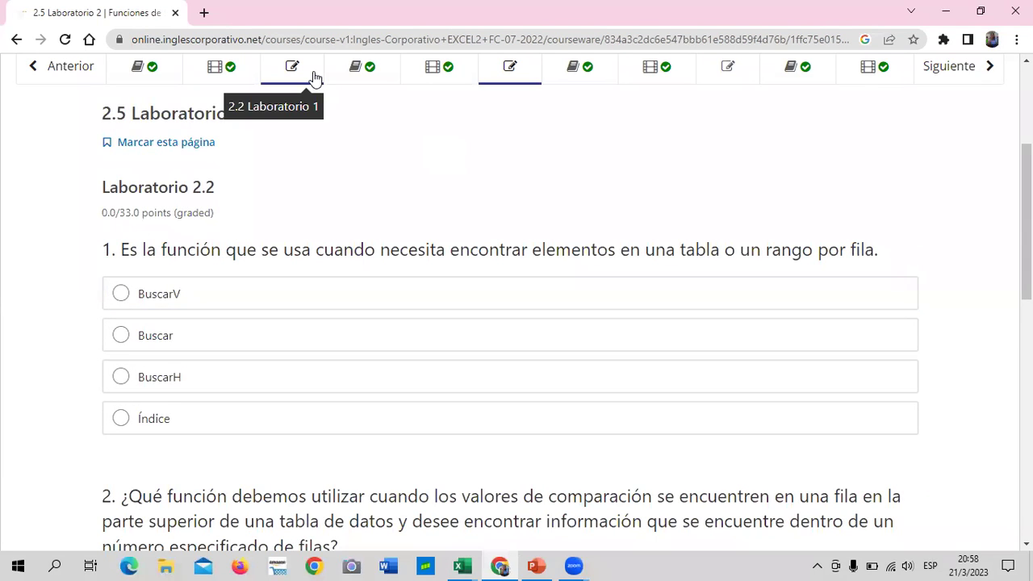
pyautogui.scroll(1, 320, 174)
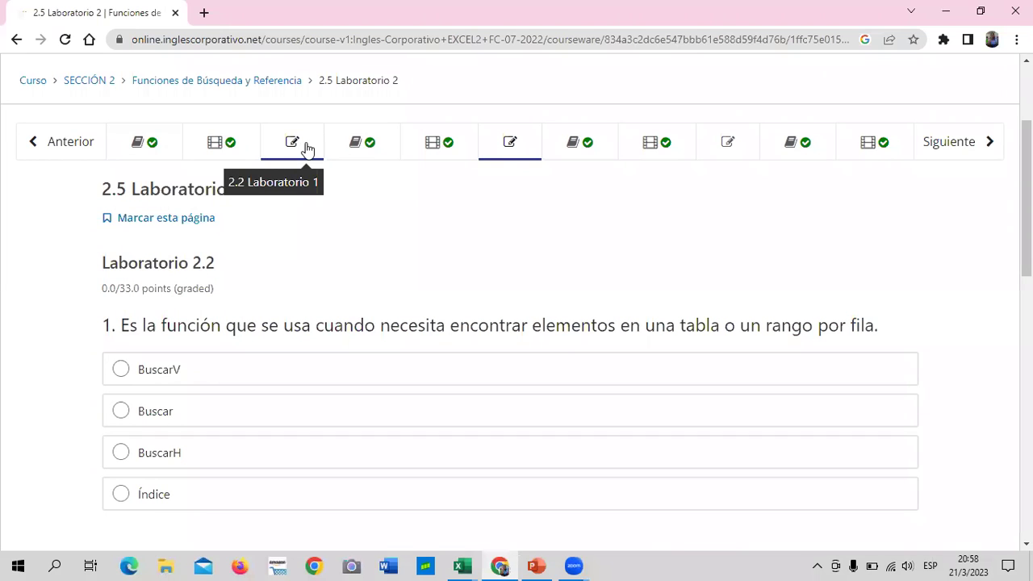
# Read through the three unanswered Laboratorio 2.2 questions, currently scored 0.0/33.0
pyautogui.click(491, 144)
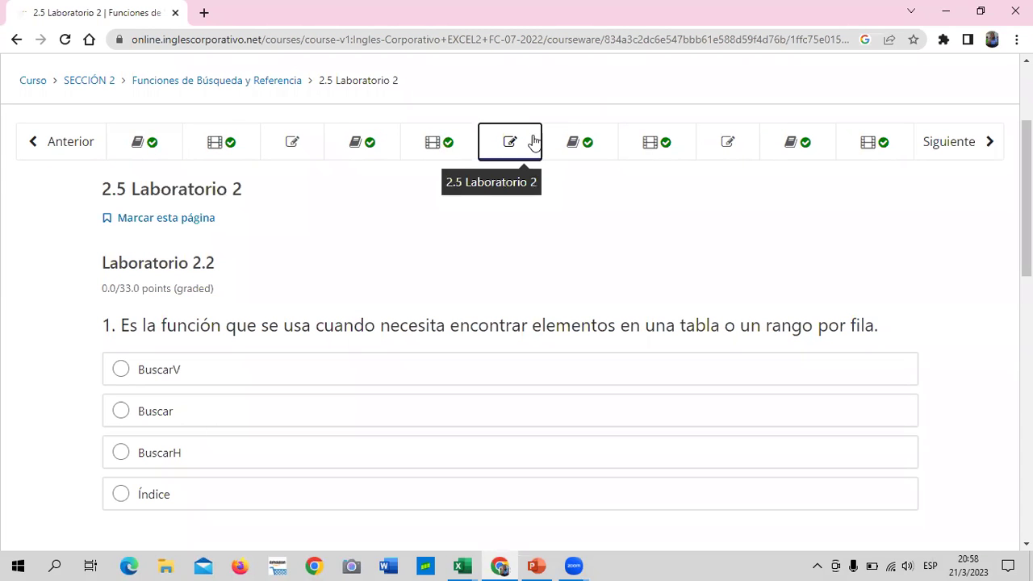
pyautogui.scroll(-1, 465, 293)
pyautogui.scroll(-2, 454, 279)
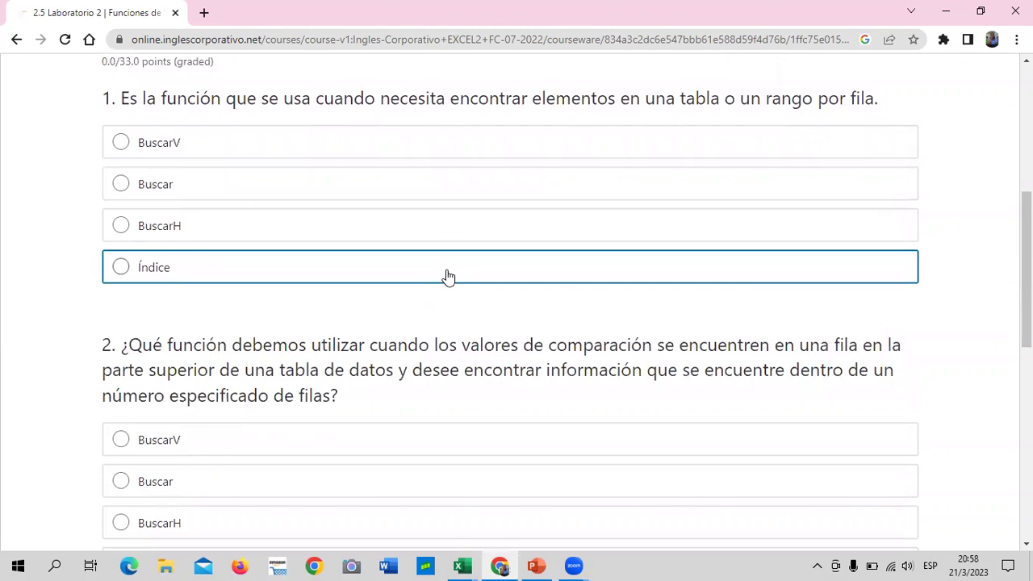
pyautogui.scroll(1, 446, 275)
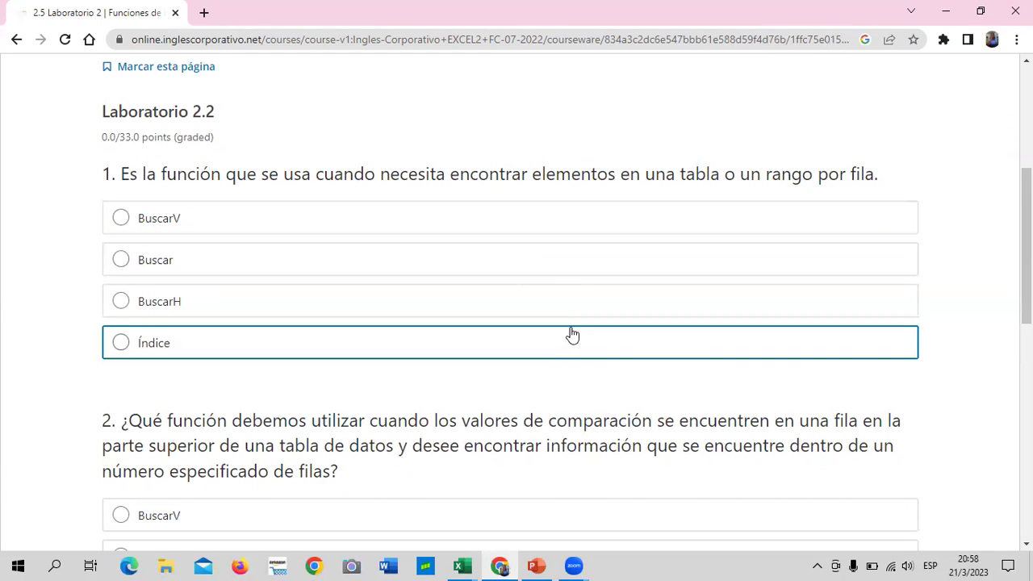
pyautogui.scroll(-2, 570, 332)
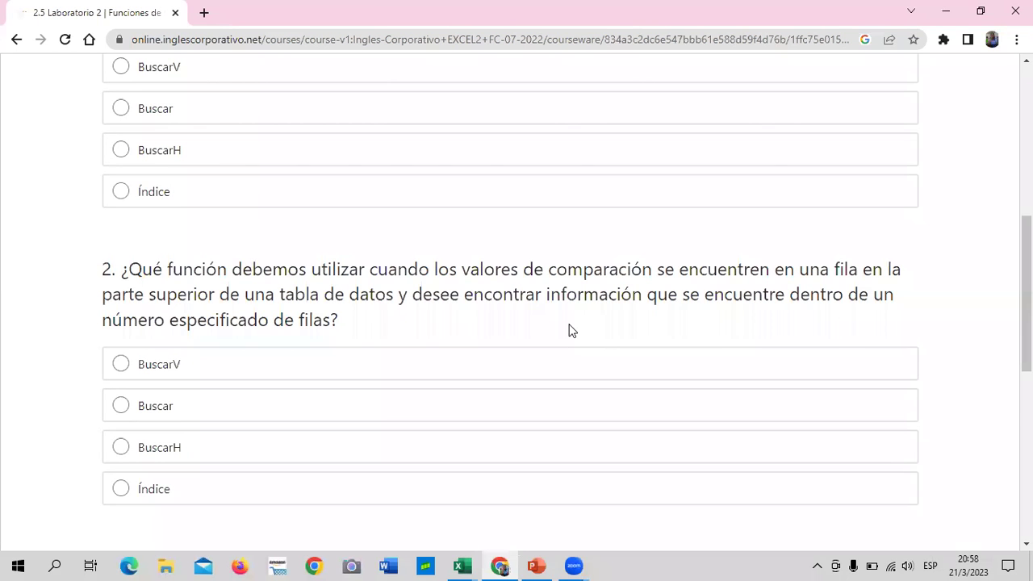
pyautogui.scroll(-1, 571, 331)
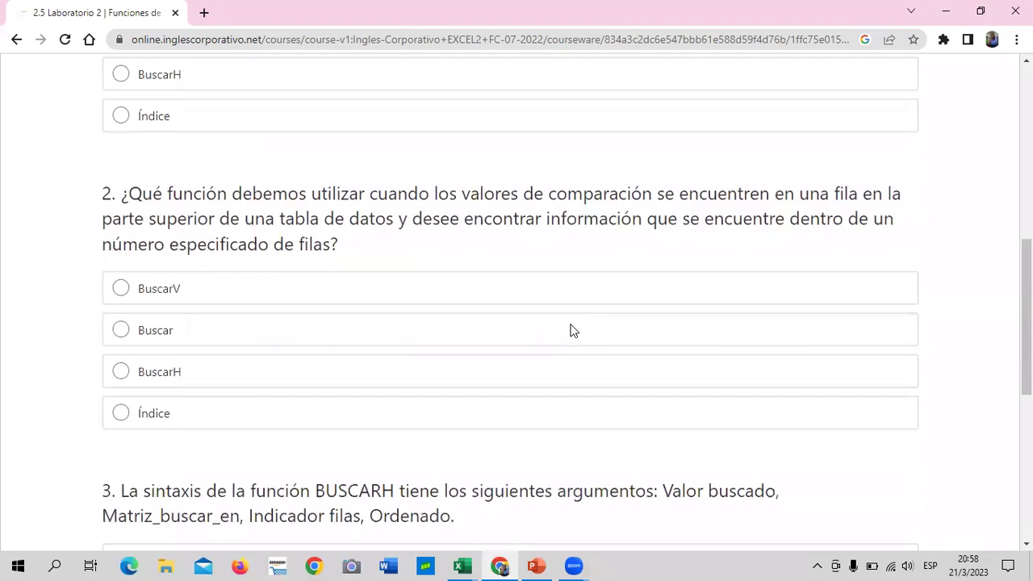
pyautogui.scroll(-1, 570, 330)
pyautogui.scroll(-1, 572, 330)
pyautogui.scroll(-1, 572, 330)
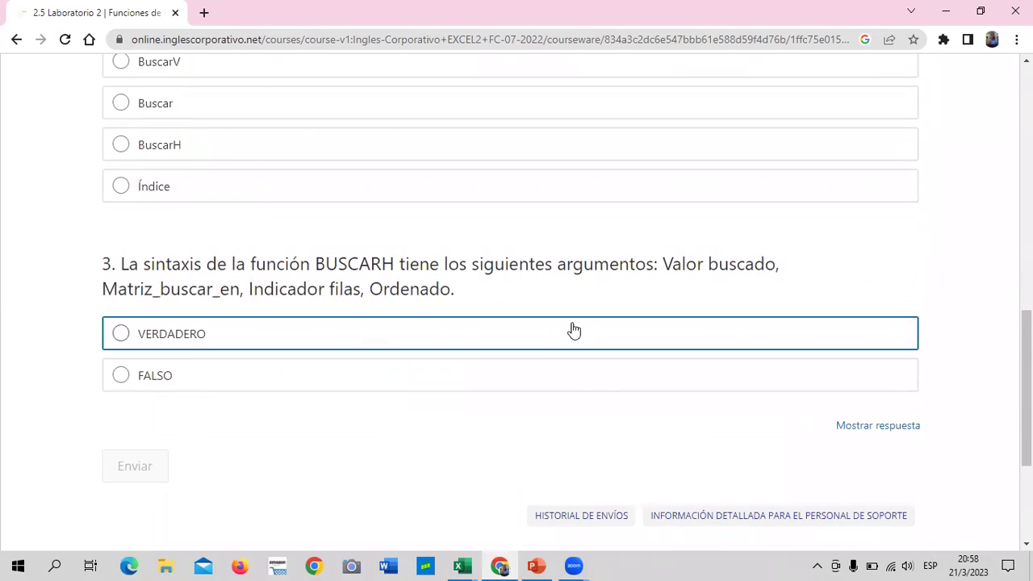
pyautogui.scroll(-2, 573, 330)
pyautogui.scroll(1, 573, 329)
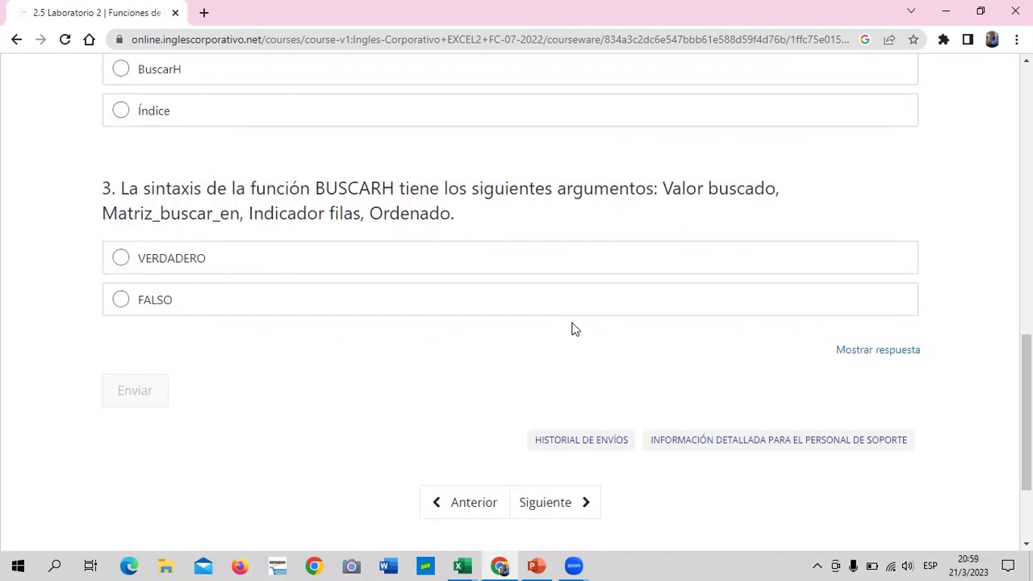
pyautogui.scroll(2, 318, 274)
pyautogui.scroll(3, 311, 282)
pyautogui.scroll(1, 307, 280)
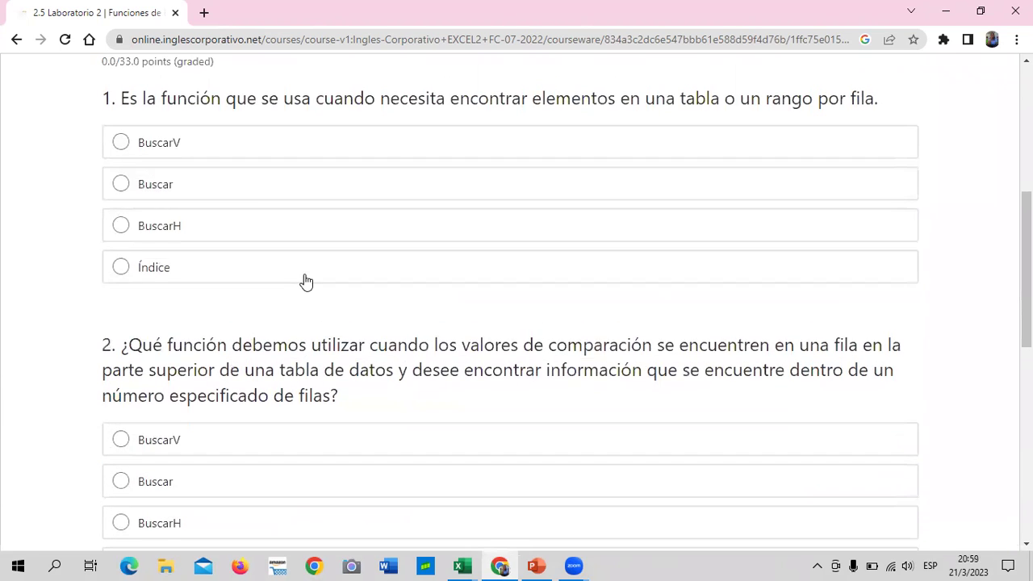
pyautogui.scroll(3, 303, 274)
pyautogui.scroll(-1, 299, 275)
pyautogui.scroll(-1, 299, 274)
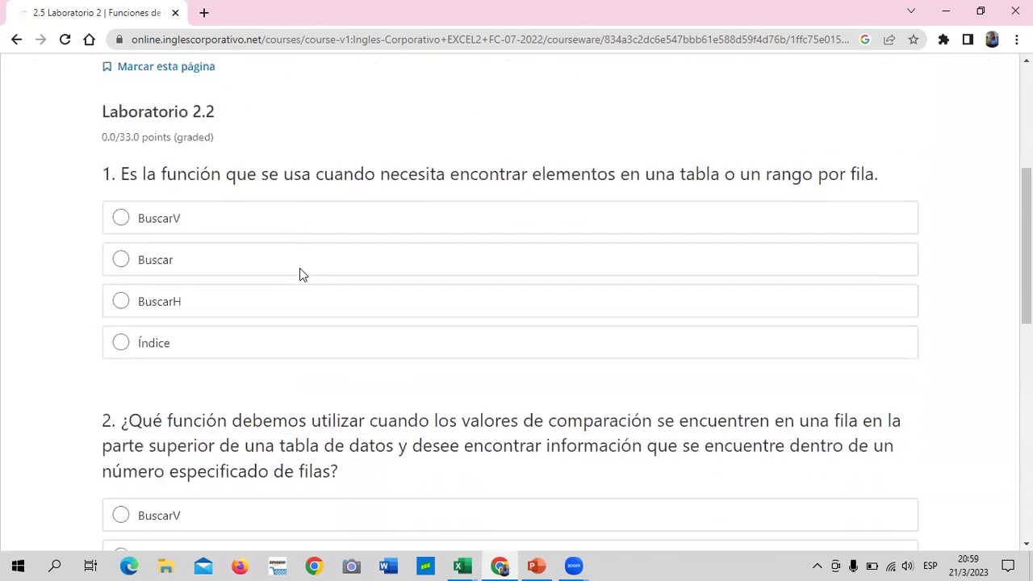
# Choose BuscarV for question 1, BuscarH for question 2 and VERDADERO for question 3
pyautogui.click(122, 218)
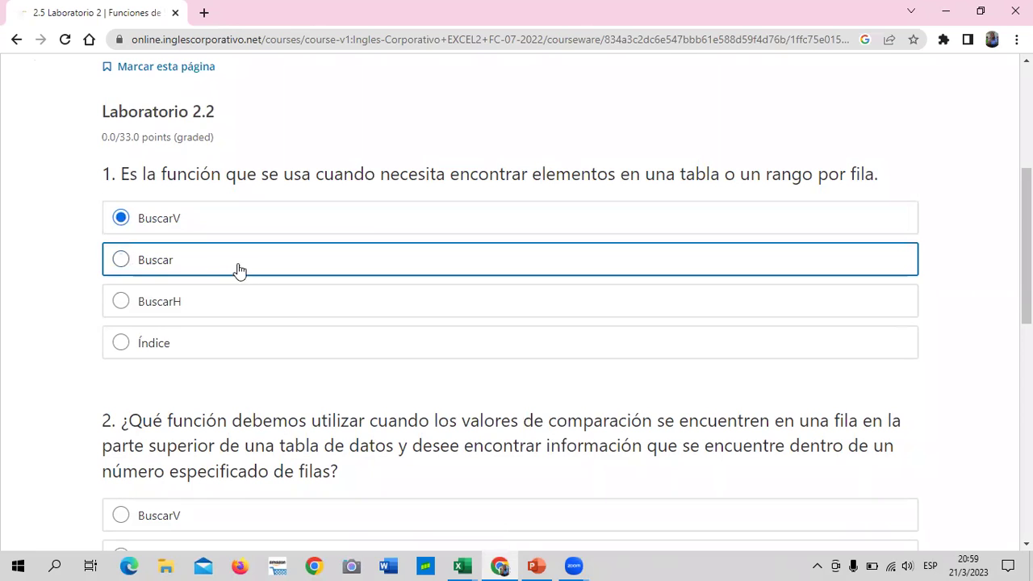
pyautogui.scroll(-1, 344, 318)
pyautogui.scroll(-1, 344, 318)
pyautogui.scroll(-1, 180, 312)
pyautogui.scroll(-1, 135, 307)
pyautogui.click(135, 306)
pyautogui.scroll(-2, 373, 349)
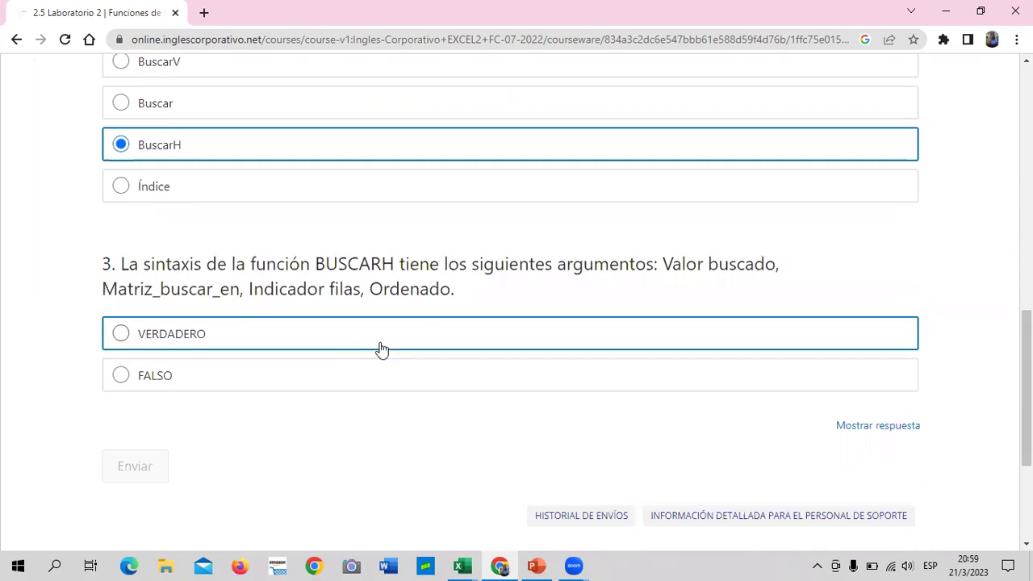
pyautogui.click(125, 338)
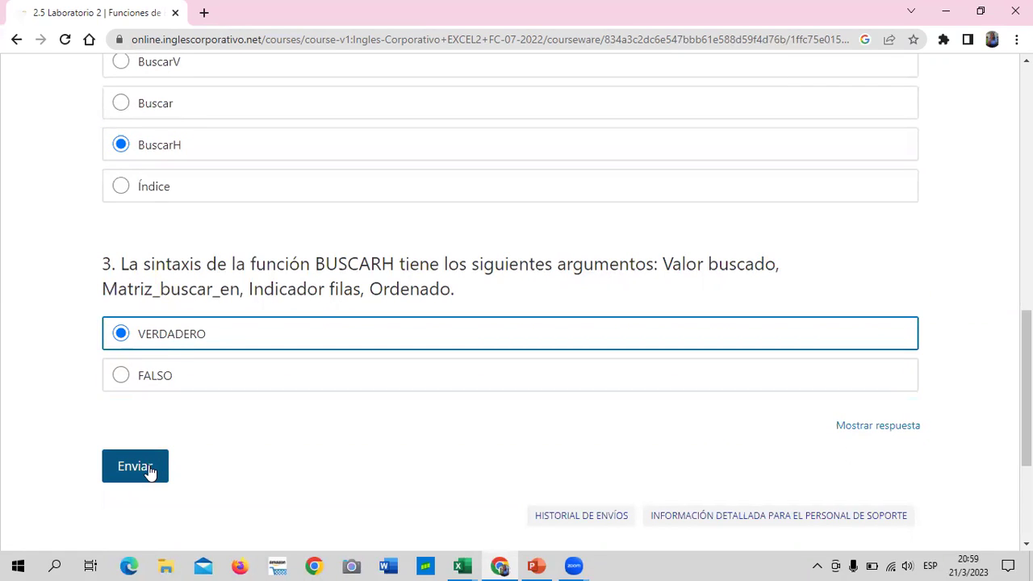
pyautogui.scroll(2, 150, 464)
pyautogui.scroll(3, 151, 461)
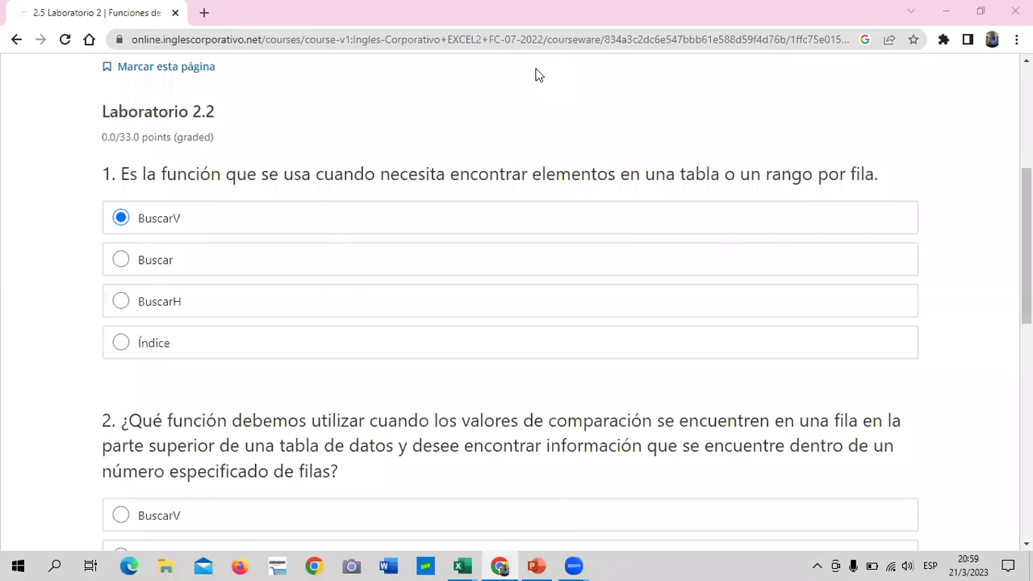
# Review the three selected Laboratorio 2.2 quiz answers
pyautogui.scroll(-1, 383, 344)
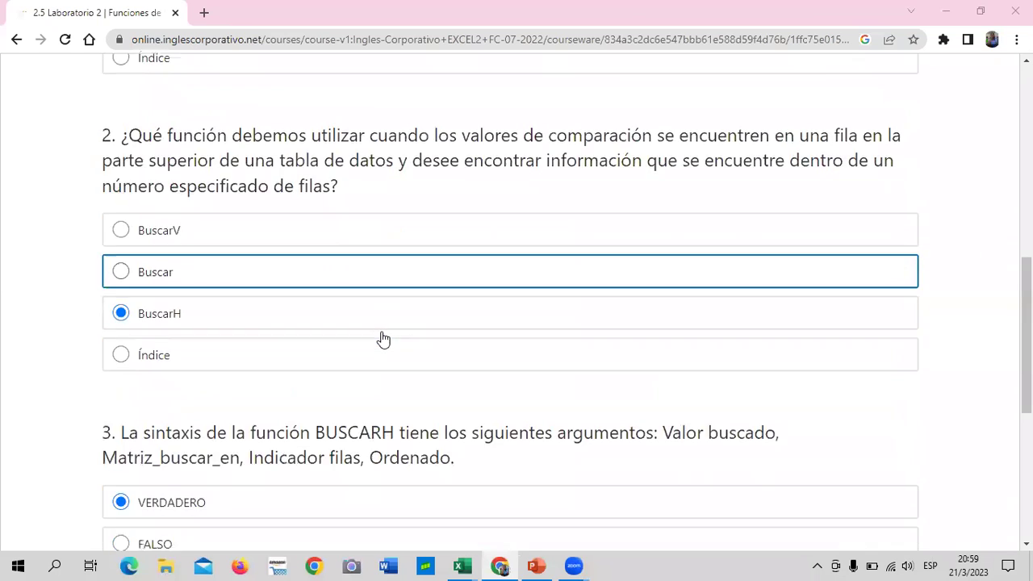
pyautogui.scroll(-1, 381, 340)
pyautogui.scroll(-3, 384, 339)
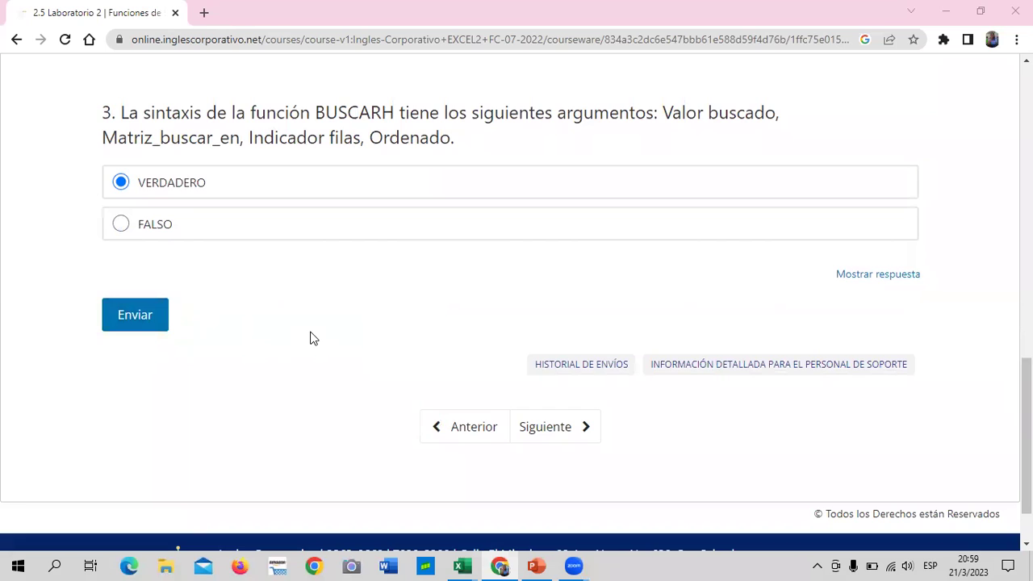
pyautogui.scroll(2, 313, 338)
pyautogui.scroll(3, 314, 339)
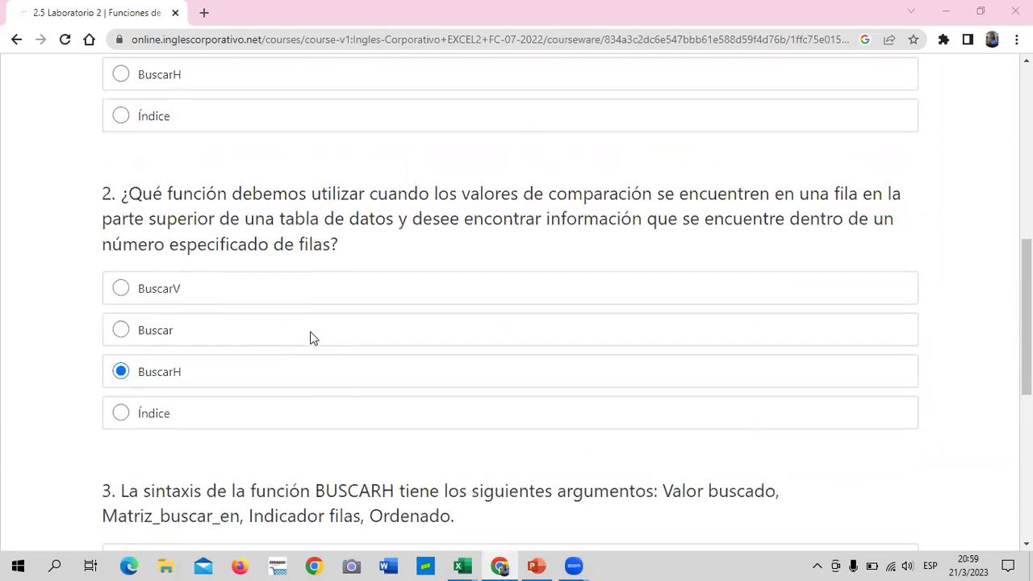
pyautogui.scroll(3, 313, 338)
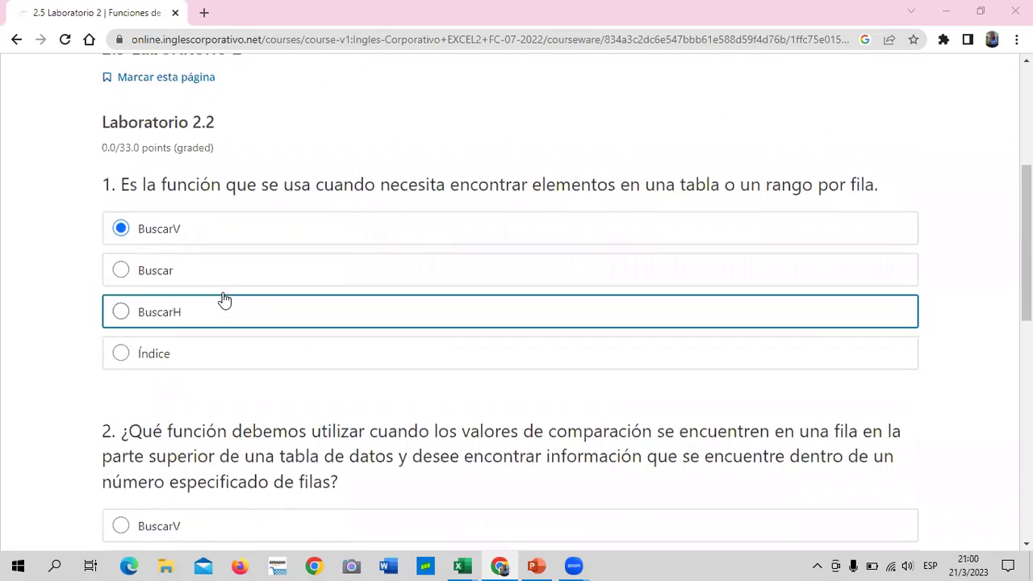
pyautogui.scroll(3, 223, 299)
pyautogui.scroll(-1, 259, 470)
pyautogui.scroll(-2, 259, 471)
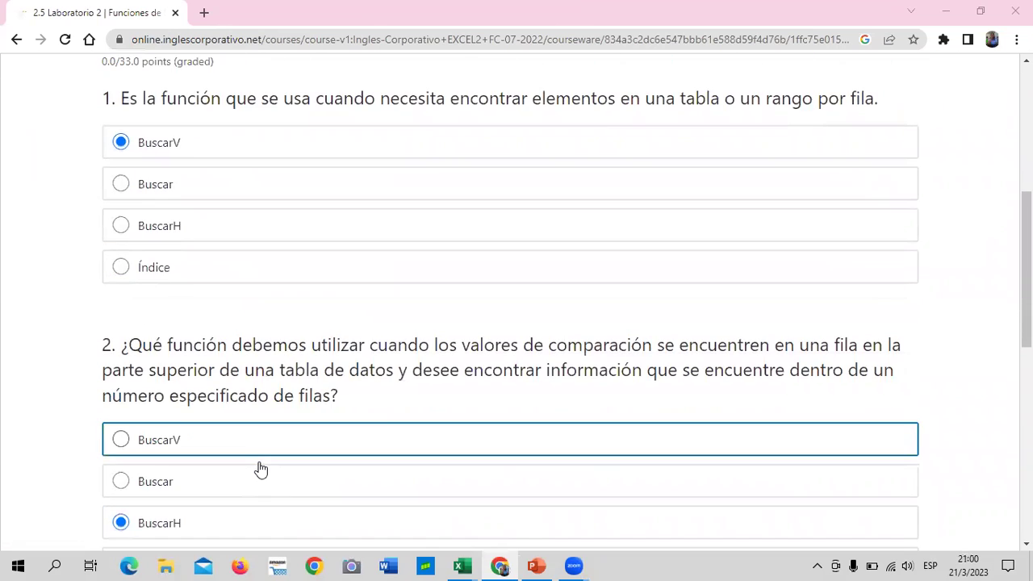
pyautogui.scroll(-1, 259, 470)
pyautogui.scroll(-2, 259, 464)
pyautogui.scroll(-1, 258, 461)
pyautogui.scroll(-2, 254, 445)
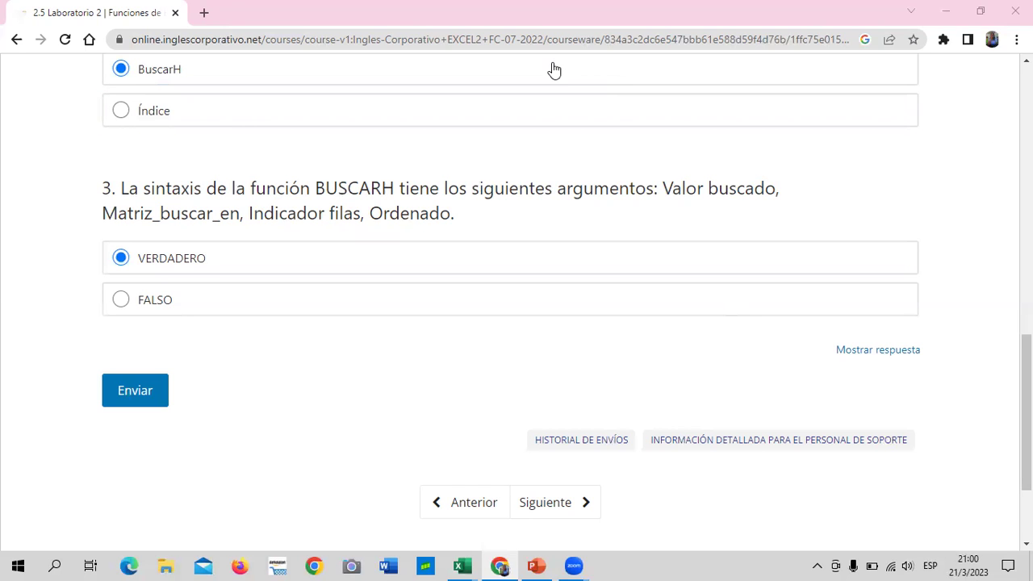
# Return to the 2.4 Función BuscarV video lesson without submitting the quiz
pyautogui.scroll(8, 343, 328)
pyautogui.scroll(4, 343, 328)
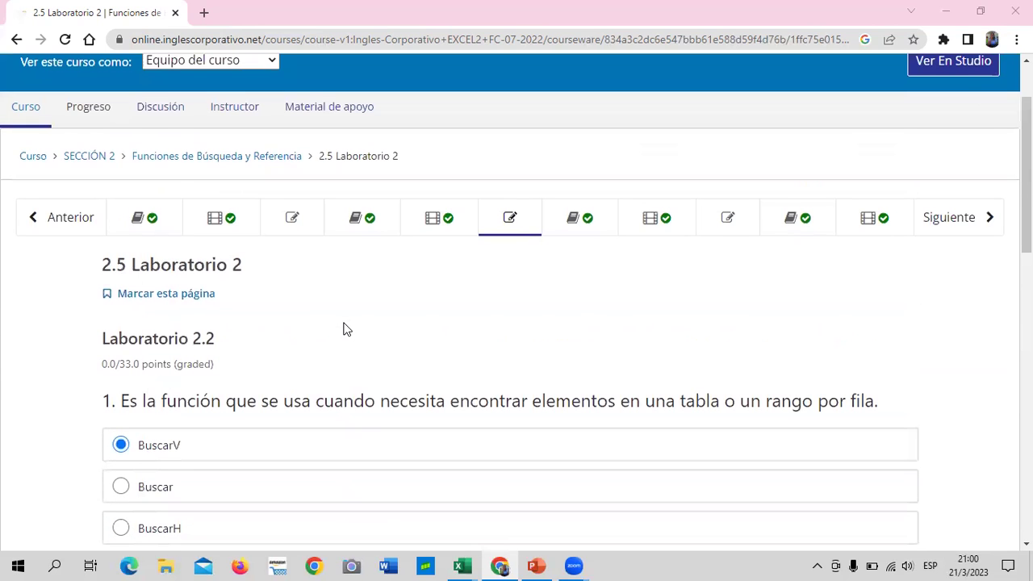
pyautogui.click(468, 223)
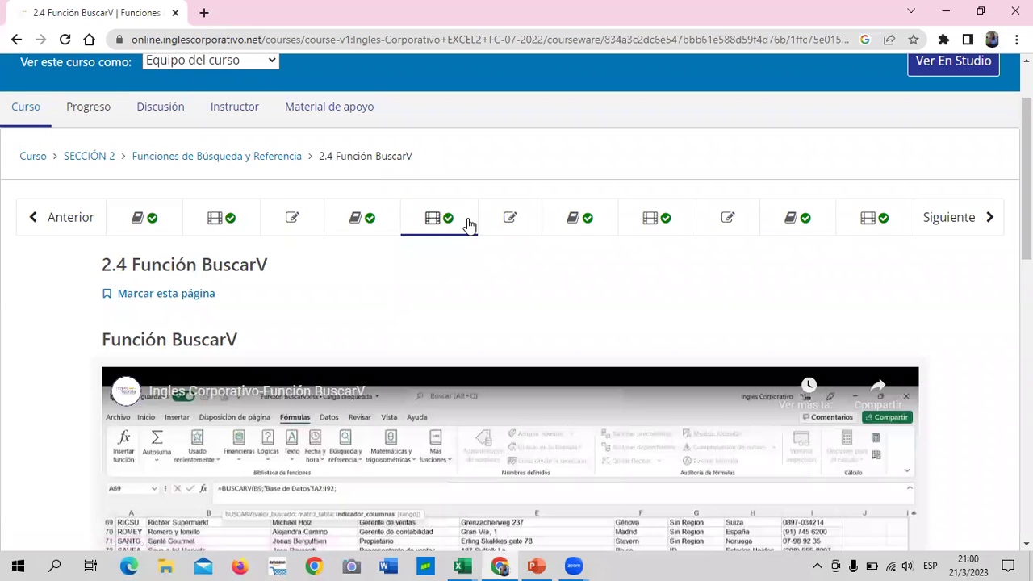